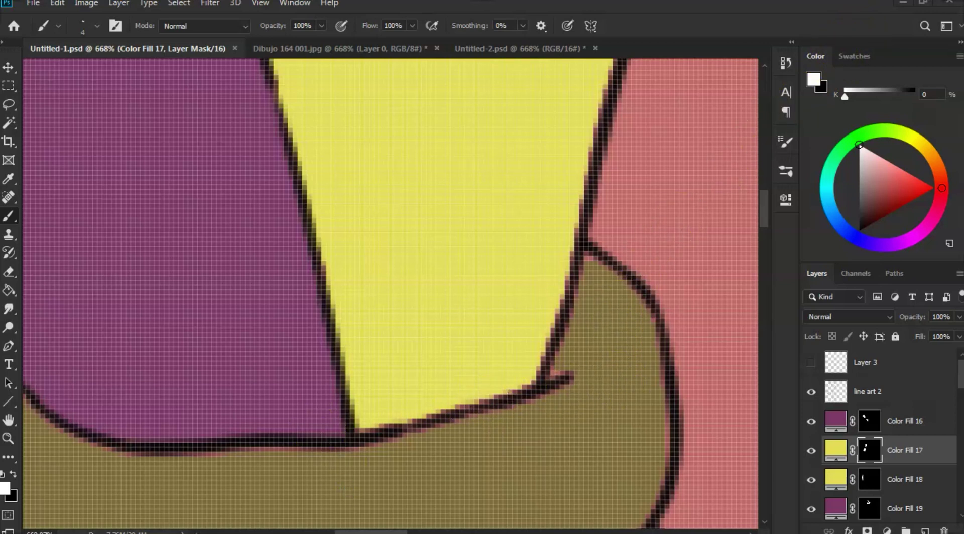
# Step: Paint a small test dab on the Color Fill 17 mask over the pink background beside the belt
pyautogui.click(822, 346)
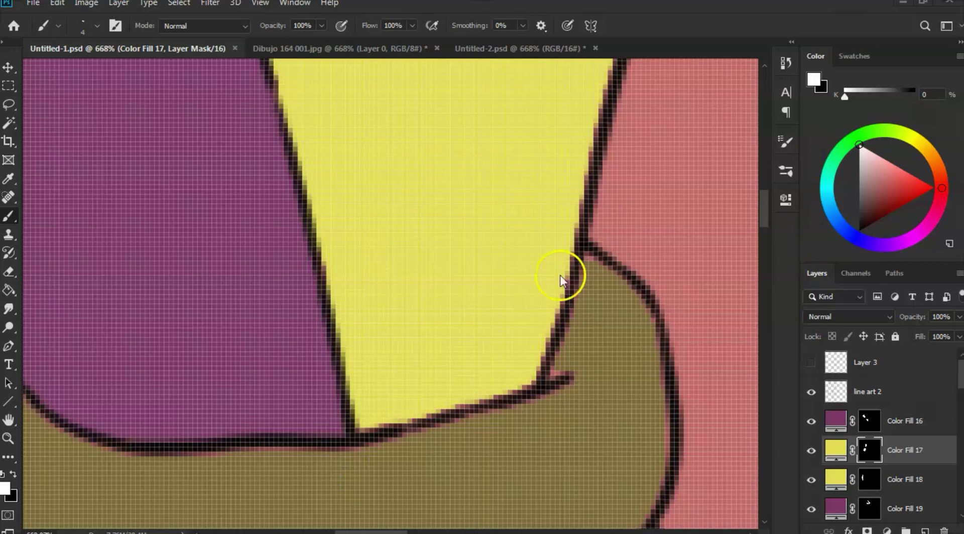
pyautogui.click(684, 285)
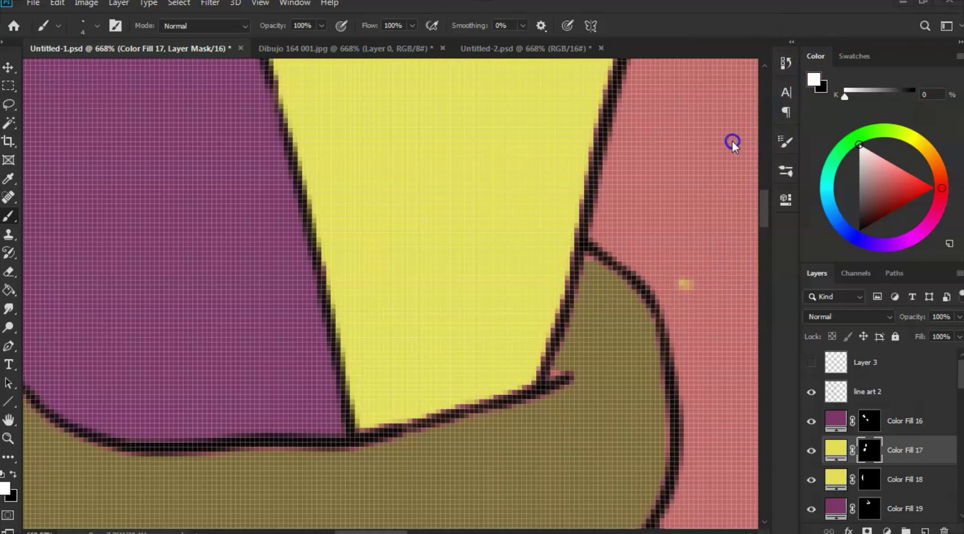
pyautogui.click(661, 20)
pyautogui.click(522, 262)
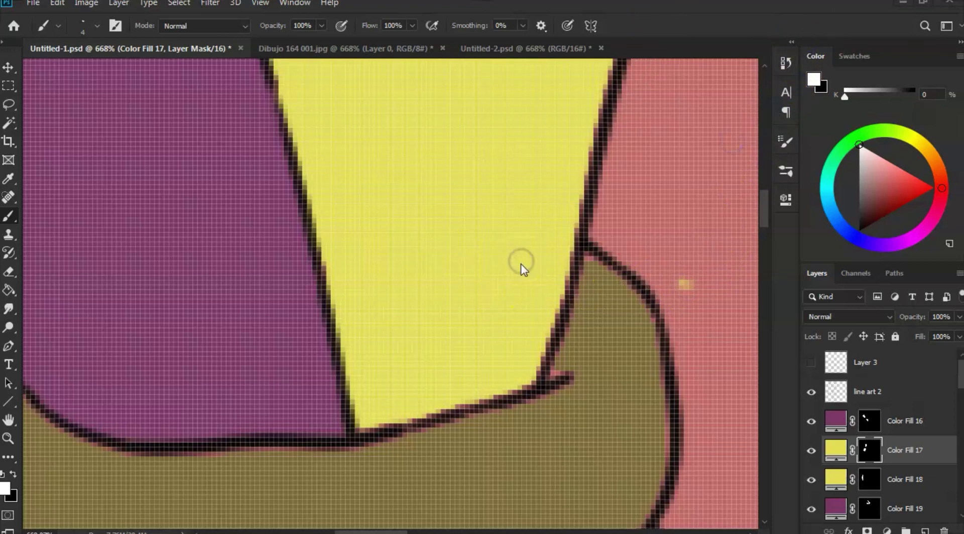
pyautogui.click(528, 271)
pyautogui.click(664, 444)
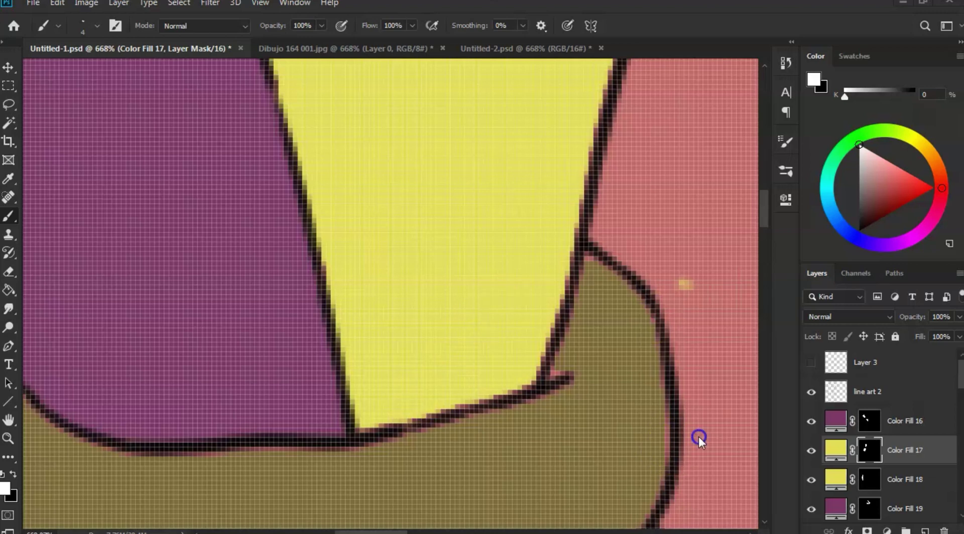
pyautogui.click(420, 457)
pyautogui.click(685, 286)
# Step: Erase the stray yellow dab beside the belt from the Color Fill 17 mask and check the layer by toggling its visibility
pyautogui.press('z')
pyautogui.moveTo(454, 314)
pyautogui.mouseDown()
pyautogui.moveTo(327, 335)
pyautogui.moveTo(355, 340)
pyautogui.mouseUp()
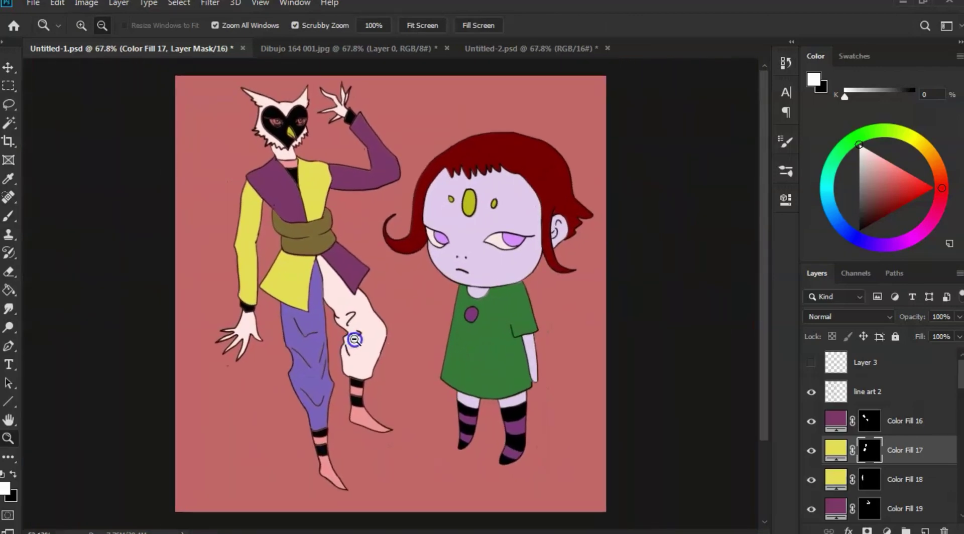
pyautogui.moveTo(299, 191)
pyautogui.mouseDown()
pyautogui.moveTo(366, 205)
pyautogui.moveTo(376, 230)
pyautogui.moveTo(415, 250)
pyautogui.mouseUp()
pyautogui.press('e')
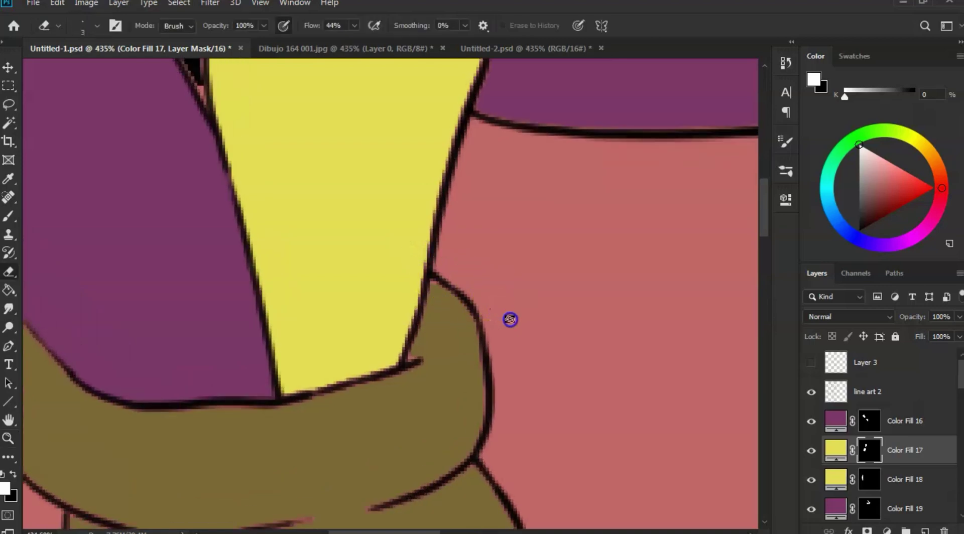
pyautogui.click(812, 451)
pyautogui.click(812, 450)
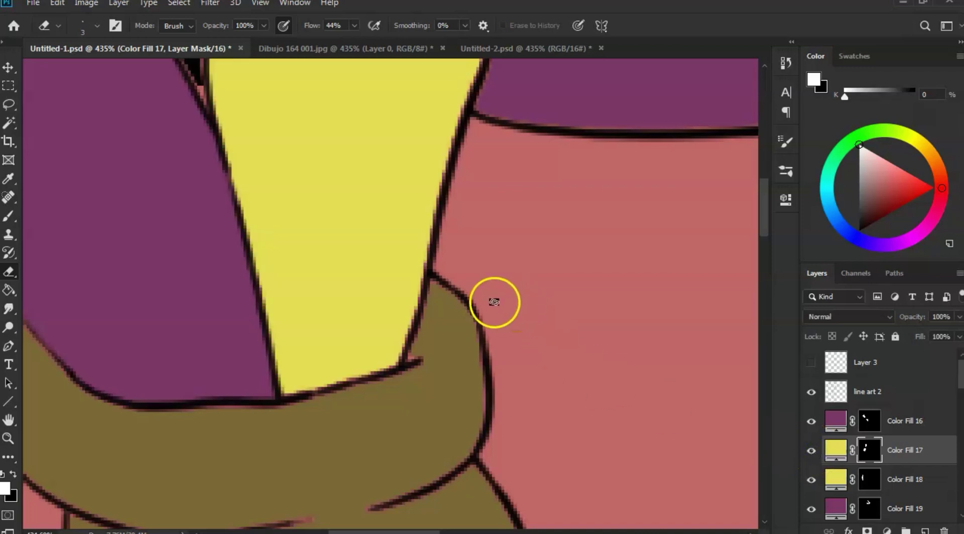
# Step: Brush white on the Color Fill 17 mask along the yellow lapel's borders to close the gaps against the line art
pyautogui.press('b')
pyautogui.click(312, 394)
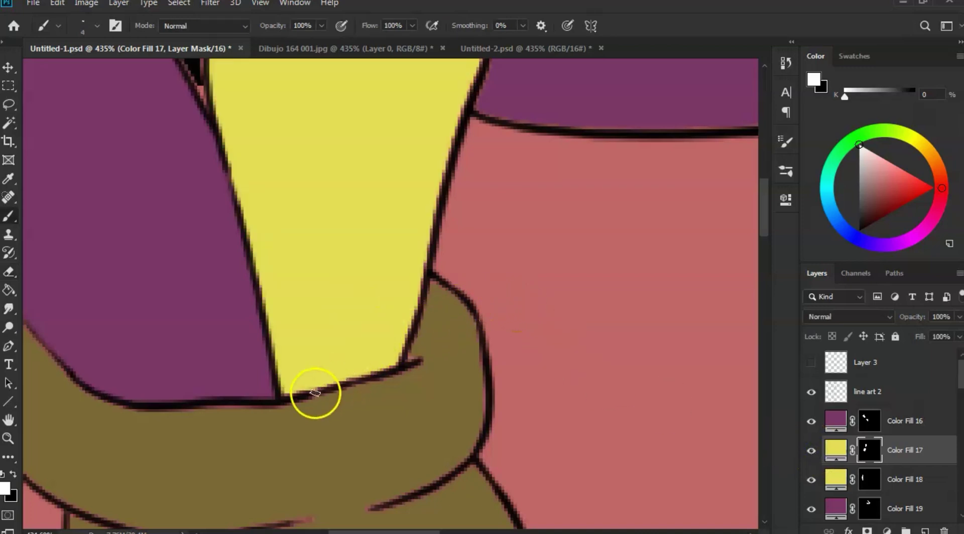
pyautogui.moveTo(317, 384); pyautogui.dragTo(357, 374)
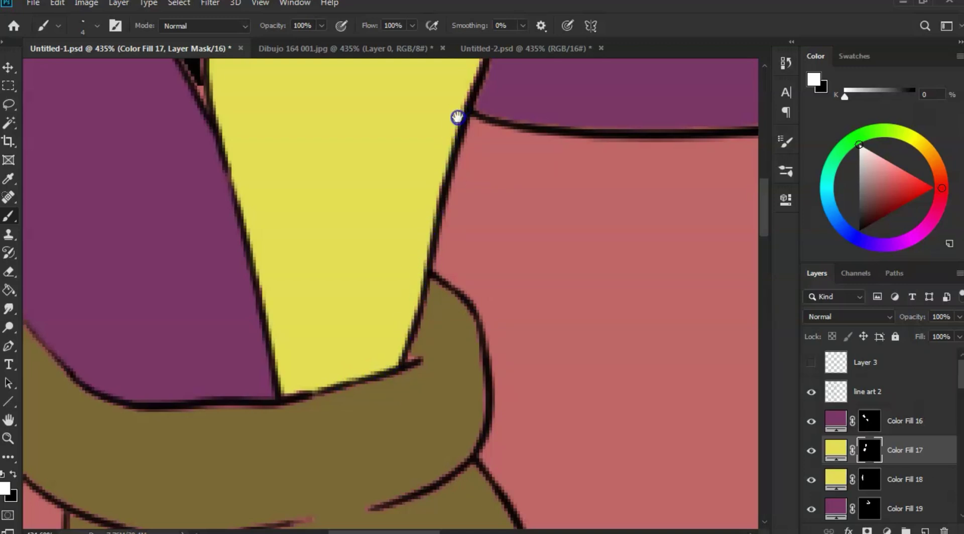
pyautogui.moveTo(457, 117); pyautogui.dragTo(438, 202)
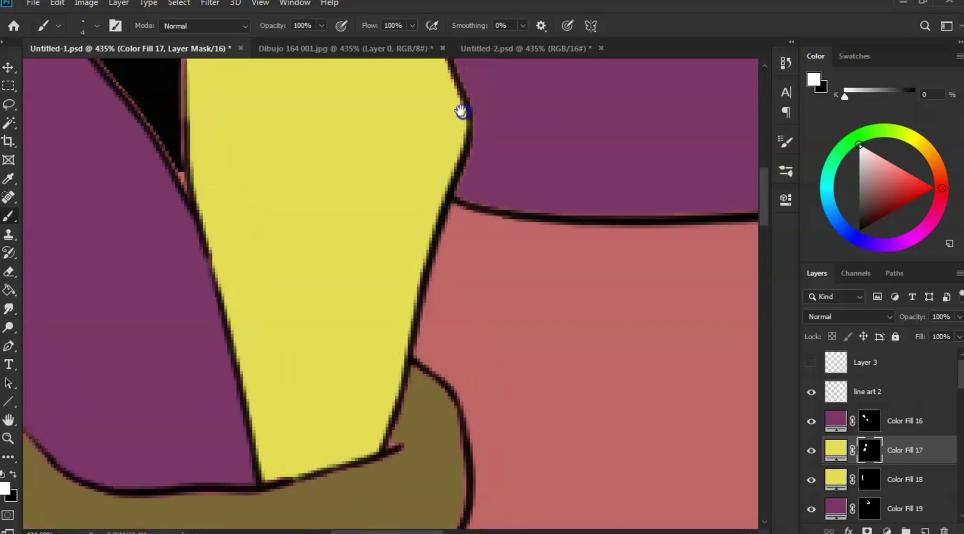
pyautogui.moveTo(461, 112); pyautogui.dragTo(474, 179)
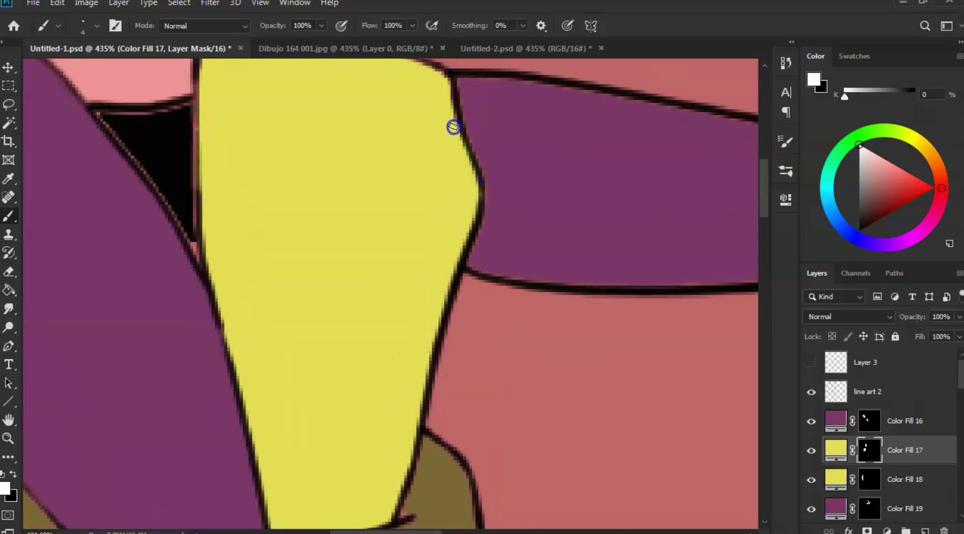
pyautogui.moveTo(444, 82); pyautogui.dragTo(466, 138)
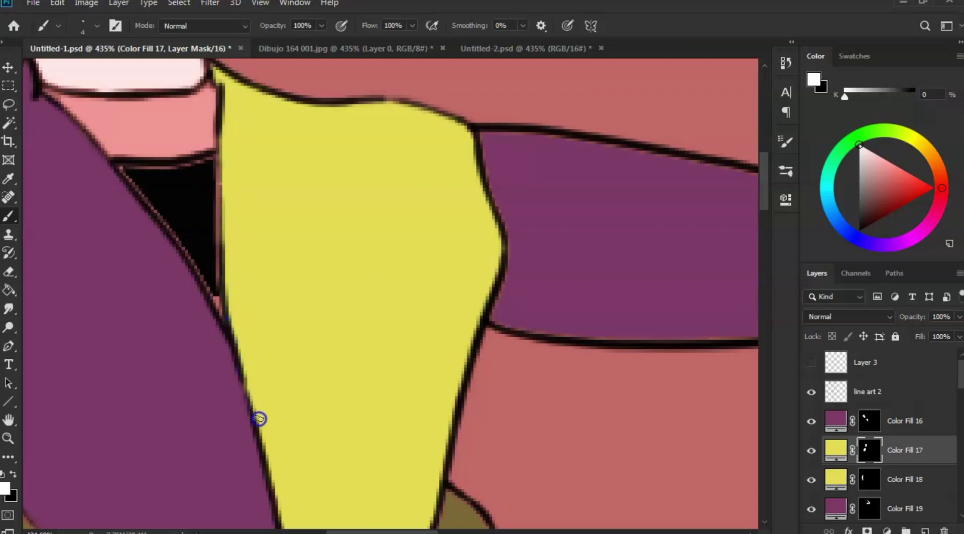
pyautogui.moveTo(271, 446); pyautogui.dragTo(269, 246)
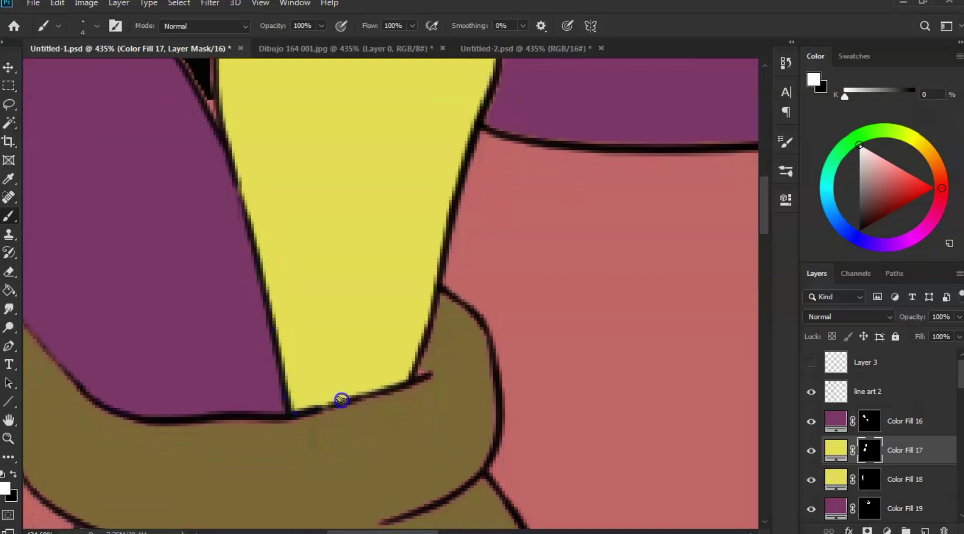
# Step: Select the Color Fill 18 mask and brush white into the upper corner of the yellow robe flap under the belt
pyautogui.press('z')
pyautogui.moveTo(447, 271); pyautogui.dragTo(405, 280)
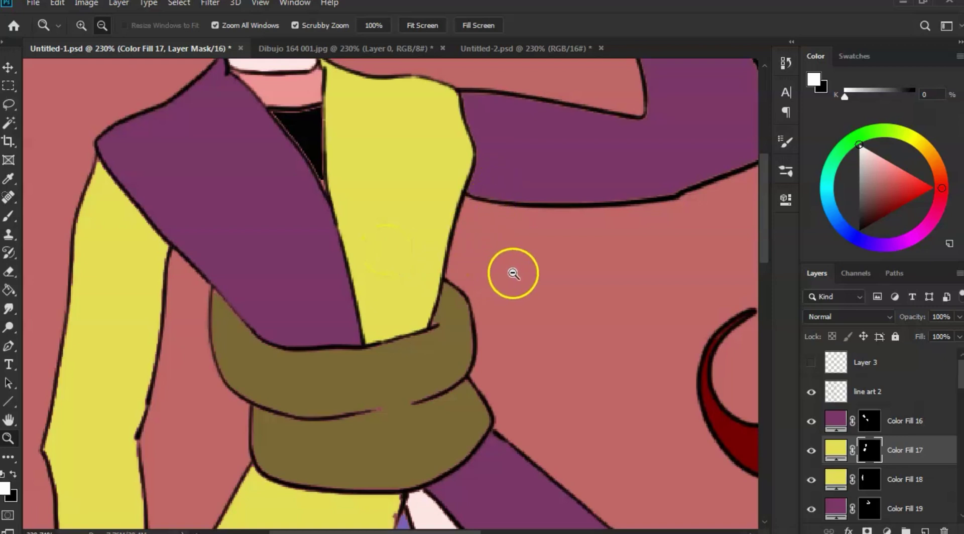
pyautogui.click(874, 481)
pyautogui.click(812, 451)
pyautogui.click(811, 451)
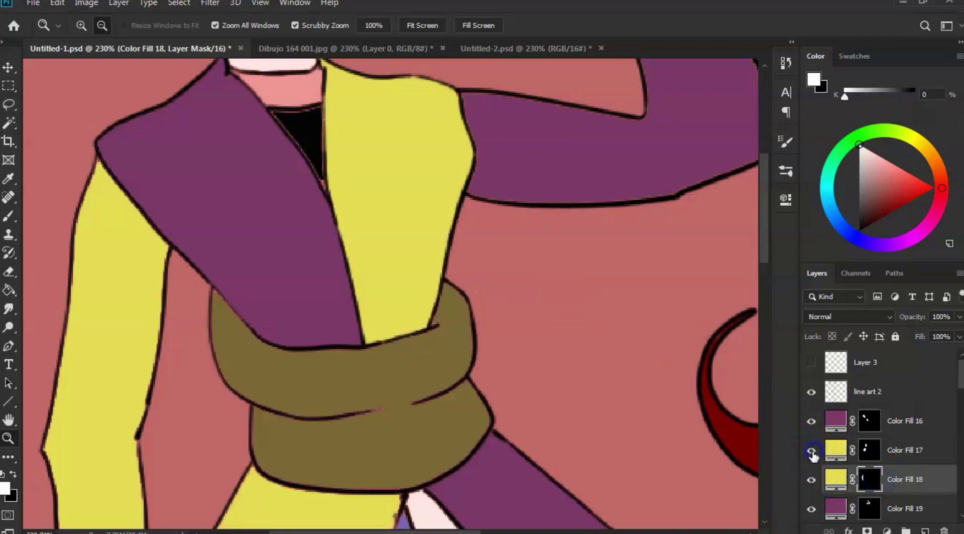
pyautogui.moveTo(456, 332); pyautogui.dragTo(537, 129)
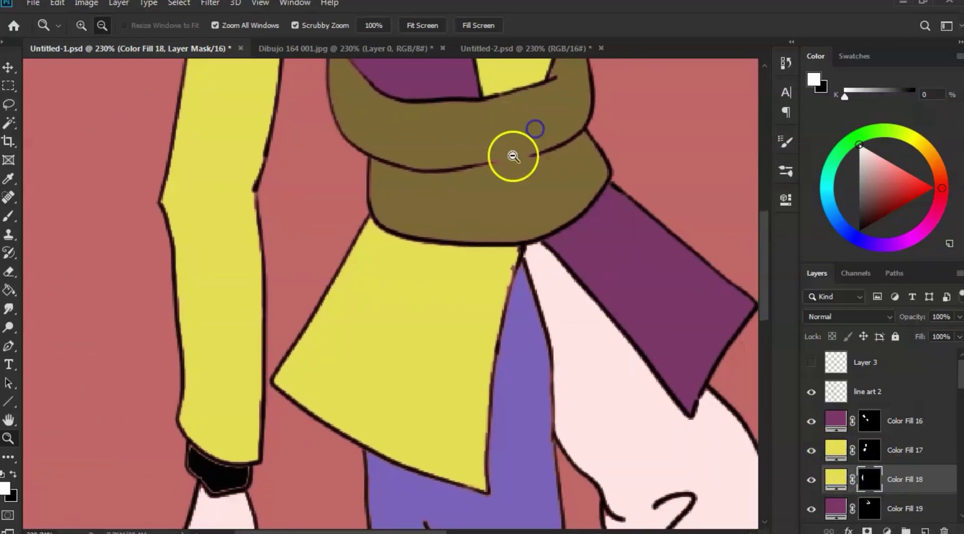
pyautogui.moveTo(481, 281); pyautogui.dragTo(503, 273)
pyautogui.click(544, 234)
pyautogui.moveTo(553, 243)
pyautogui.mouseDown()
pyautogui.moveTo(577, 249)
pyautogui.moveTo(513, 246)
pyautogui.moveTo(495, 223)
pyautogui.moveTo(503, 209)
pyautogui.moveTo(461, 347)
pyautogui.moveTo(483, 264)
pyautogui.mouseUp()
pyautogui.click(502, 220)
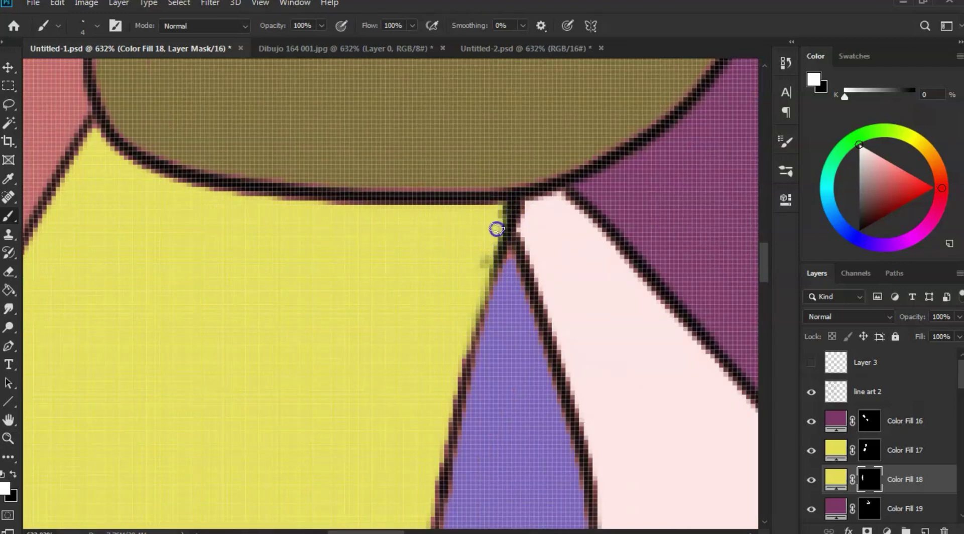
# Step: Extend the yellow on the Color Fill 18 mask down the flap's edge beside the purple trouser leg
pyautogui.moveTo(497, 229)
pyautogui.mouseDown()
pyautogui.moveTo(445, 398)
pyautogui.moveTo(441, 450)
pyautogui.mouseUp()
pyautogui.moveTo(447, 350); pyautogui.dragTo(492, 185)
pyautogui.moveTo(490, 233); pyautogui.dragTo(486, 250)
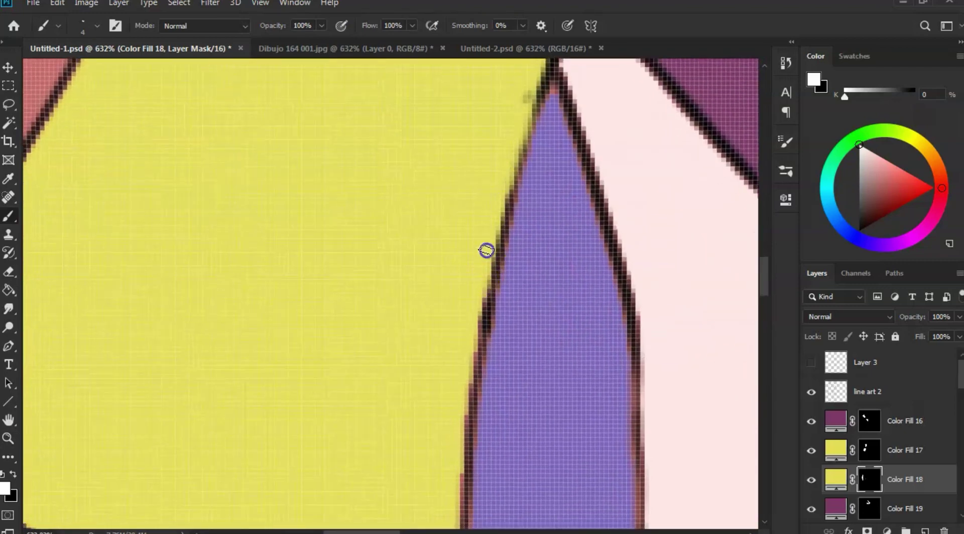
pyautogui.moveTo(475, 321); pyautogui.dragTo(462, 440)
pyautogui.moveTo(474, 389)
pyautogui.mouseDown()
pyautogui.moveTo(500, 159)
pyautogui.moveTo(486, 254)
pyautogui.moveTo(481, 489)
pyautogui.mouseUp()
pyautogui.moveTo(420, 408); pyautogui.dragTo(469, 363)
# Step: Fill the gaps along the flap's hem, slanted outer side and belt edge with white on the Color Fill 18 mask
pyautogui.moveTo(540, 418); pyautogui.dragTo(461, 395)
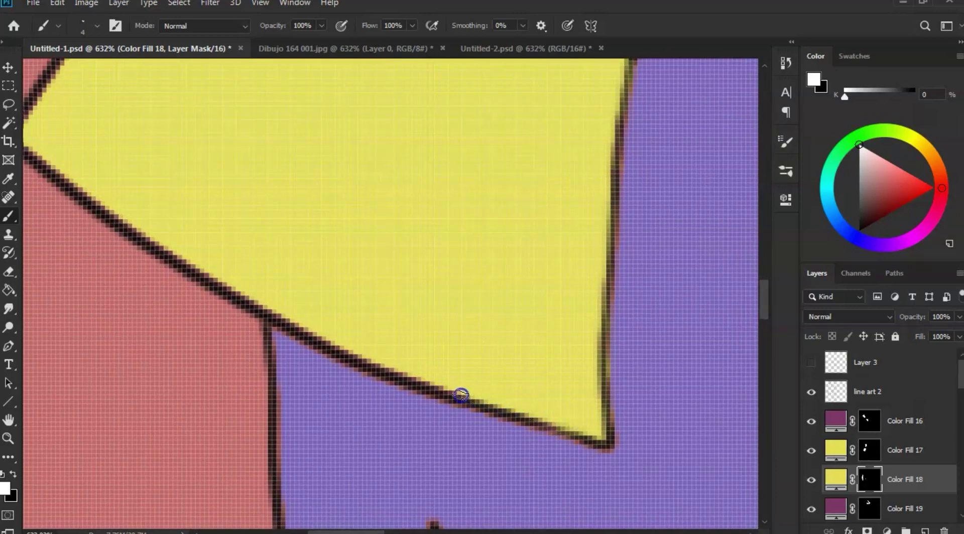
pyautogui.moveTo(409, 376)
pyautogui.mouseDown()
pyautogui.moveTo(259, 310)
pyautogui.moveTo(237, 279)
pyautogui.moveTo(151, 236)
pyautogui.moveTo(242, 250)
pyautogui.moveTo(215, 249)
pyautogui.moveTo(115, 168)
pyautogui.moveTo(142, 166)
pyautogui.moveTo(222, 240)
pyautogui.mouseUp()
pyautogui.moveTo(197, 243)
pyautogui.mouseDown()
pyautogui.moveTo(189, 231)
pyautogui.moveTo(295, 79)
pyautogui.mouseUp()
pyautogui.moveTo(289, 121)
pyautogui.mouseDown()
pyautogui.moveTo(252, 220)
pyautogui.moveTo(302, 112)
pyautogui.moveTo(323, 79)
pyautogui.moveTo(259, 216)
pyautogui.moveTo(308, 108)
pyautogui.moveTo(337, 69)
pyautogui.moveTo(297, 157)
pyautogui.moveTo(310, 132)
pyautogui.moveTo(435, 175)
pyautogui.moveTo(399, 165)
pyautogui.mouseUp()
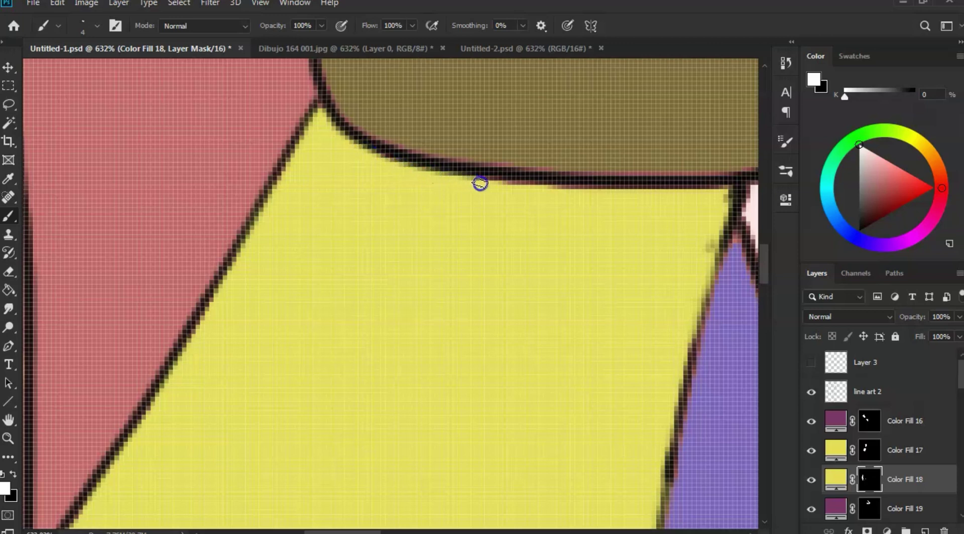
pyautogui.moveTo(480, 183)
pyautogui.mouseDown()
pyautogui.moveTo(508, 186)
pyautogui.moveTo(519, 201)
pyautogui.moveTo(531, 190)
pyautogui.moveTo(675, 188)
pyautogui.mouseUp()
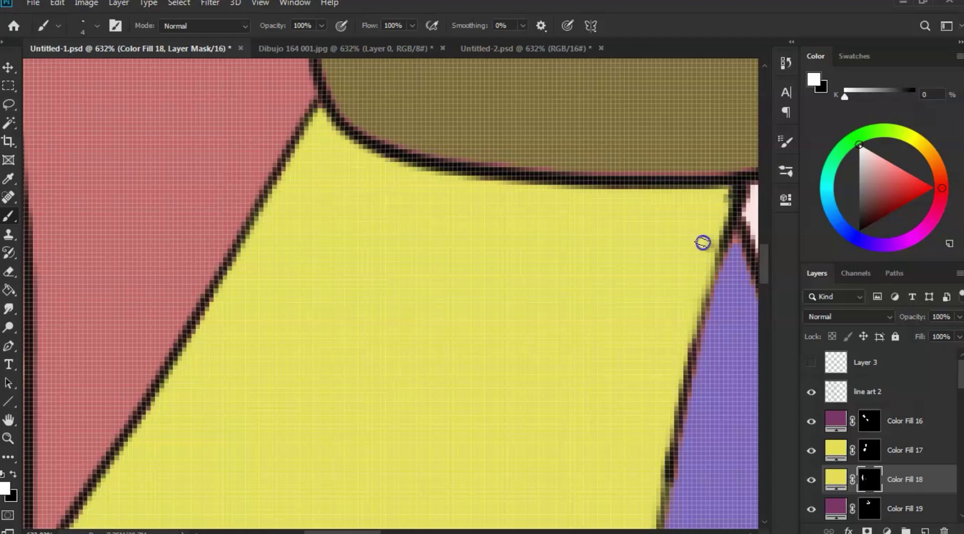
pyautogui.moveTo(703, 242); pyautogui.dragTo(693, 267)
# Step: Toggle the visibility of Color Fill 18 and Color Fill 17 to compare which yellow areas each one covers
pyautogui.press('z')
pyautogui.moveTo(644, 248)
pyautogui.mouseDown()
pyautogui.moveTo(547, 262)
pyautogui.moveTo(525, 255)
pyautogui.mouseUp()
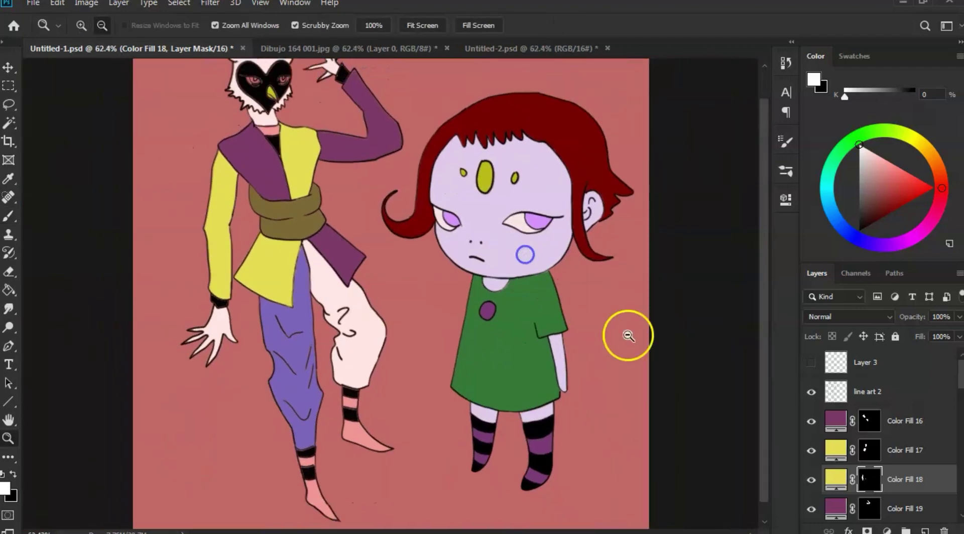
pyautogui.click(812, 481)
pyautogui.click(812, 481)
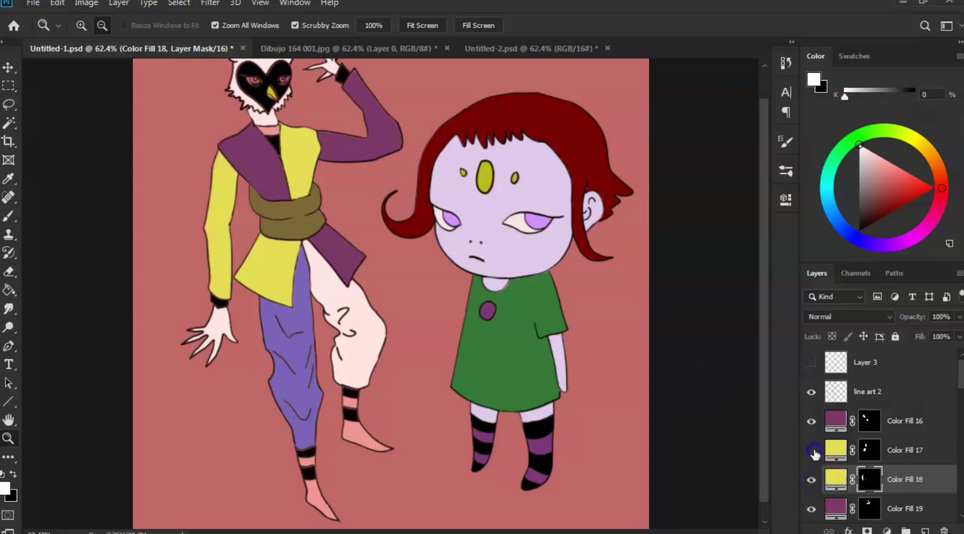
pyautogui.click(813, 451)
pyautogui.click(813, 451)
pyautogui.click(812, 451)
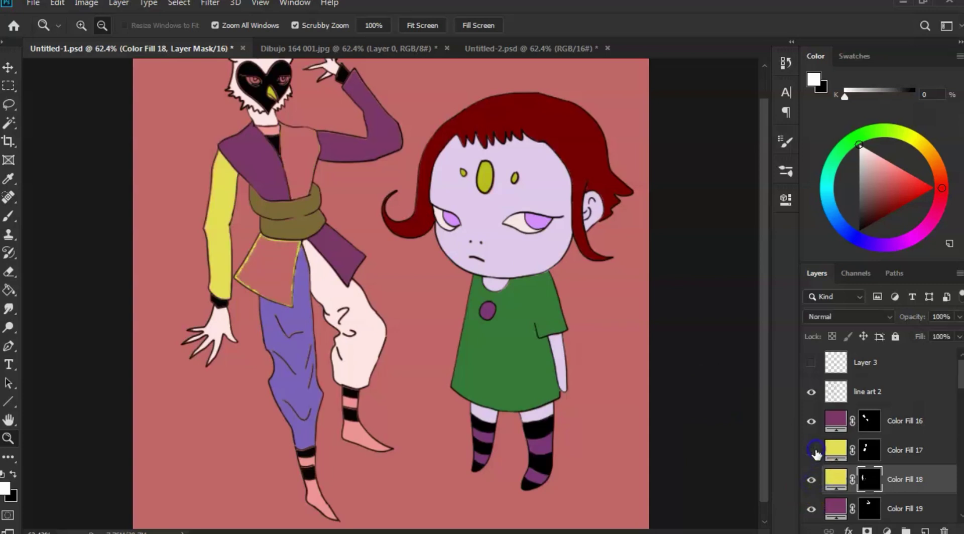
pyautogui.click(812, 451)
pyautogui.click(812, 480)
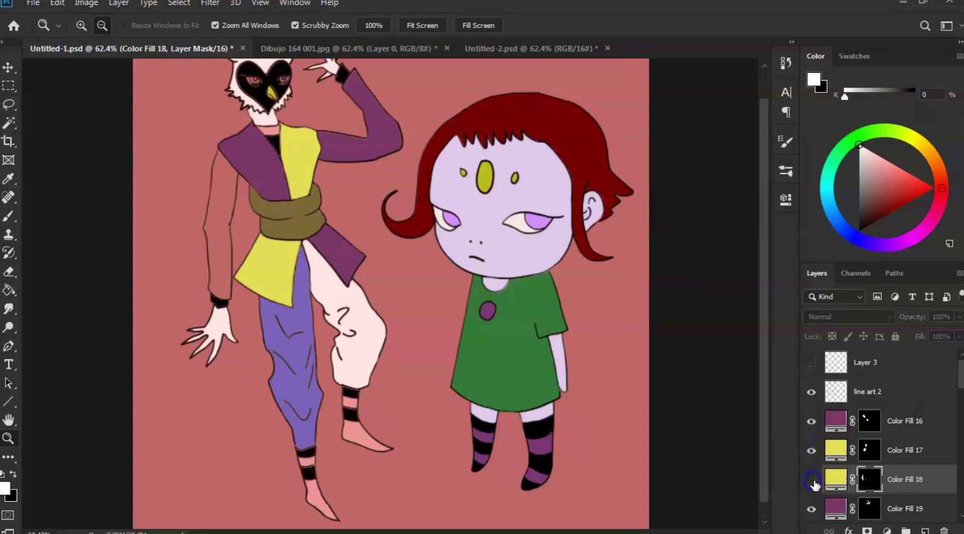
pyautogui.click(812, 481)
pyautogui.click(812, 480)
pyautogui.click(812, 480)
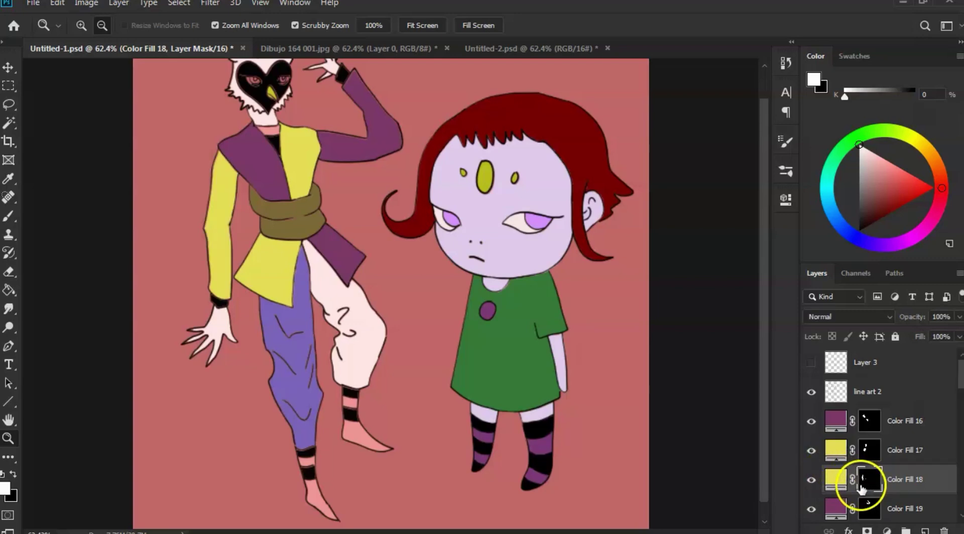
pyautogui.moveTo(341, 269); pyautogui.dragTo(428, 272)
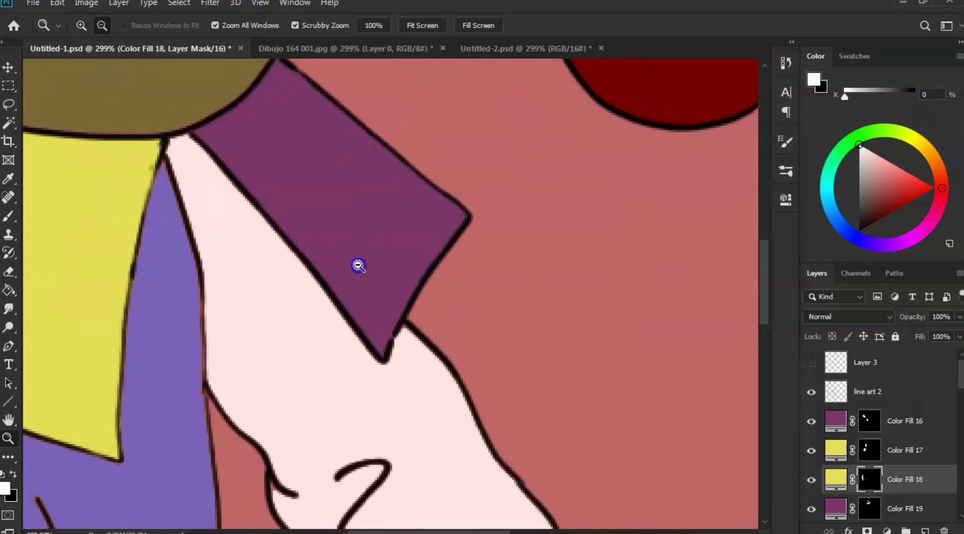
pyautogui.moveTo(351, 269); pyautogui.dragTo(372, 270)
pyautogui.moveTo(297, 264); pyautogui.dragTo(337, 283)
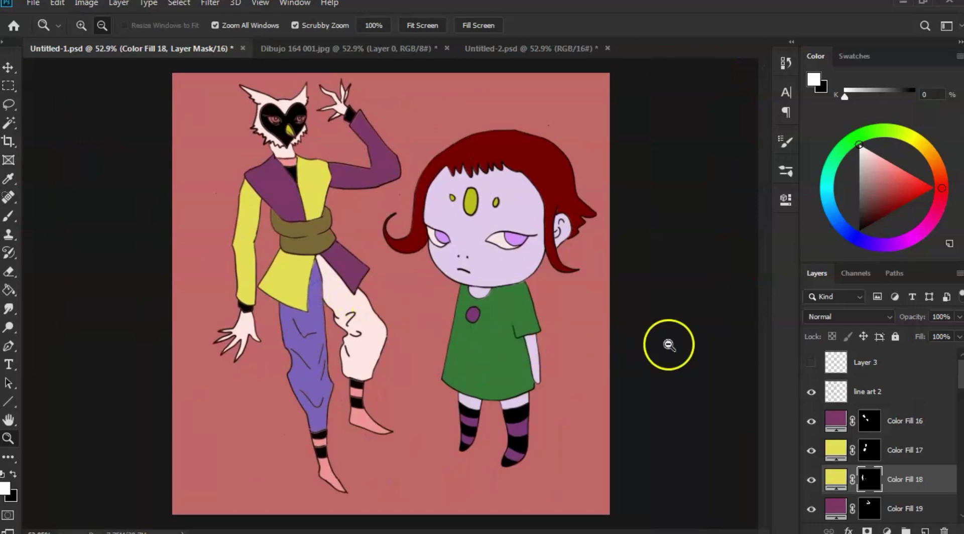
# Step: Show Layer 3 and brush white on the Color Fill 18 mask at the yellow sleeve's shoulder tip and along the purple collar
pyautogui.click(812, 363)
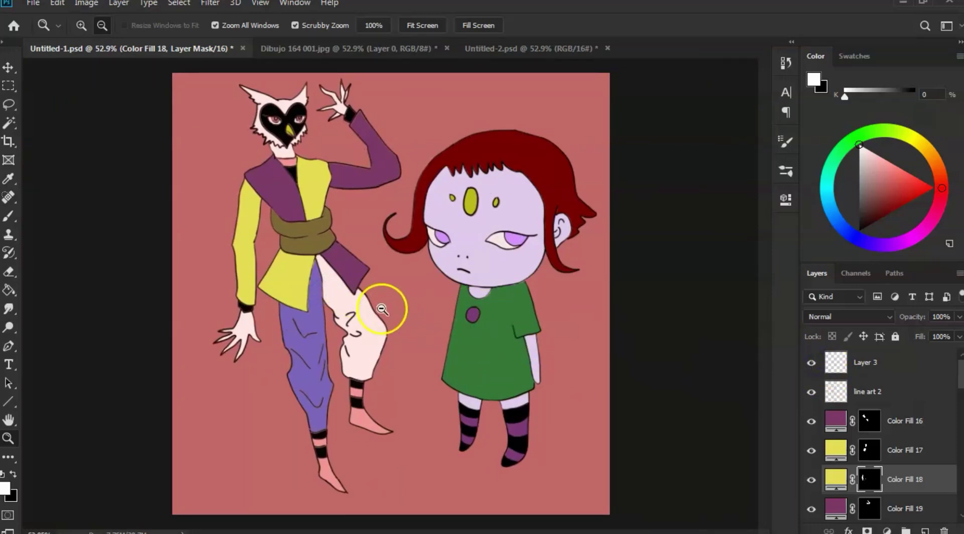
pyautogui.moveTo(327, 305); pyautogui.dragTo(387, 295)
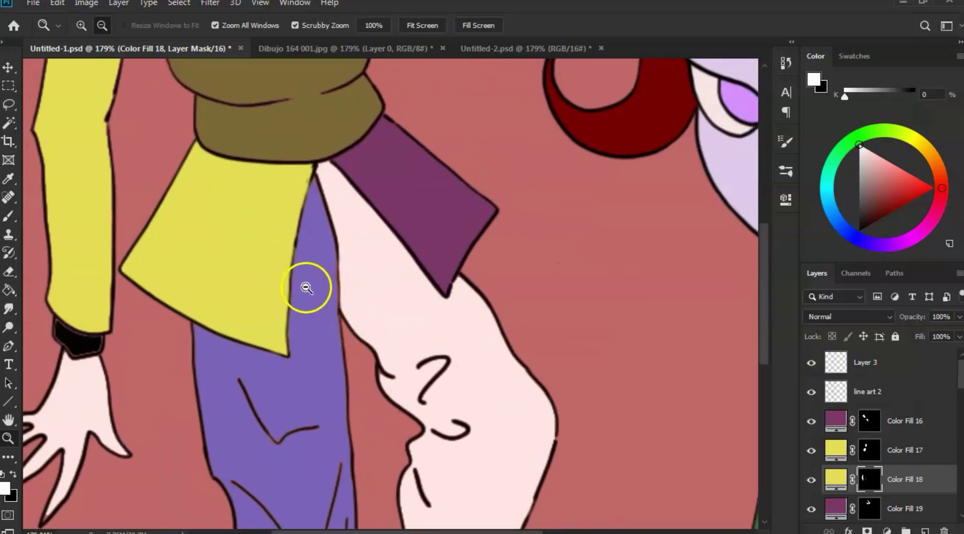
pyautogui.moveTo(308, 287); pyautogui.dragTo(469, 291)
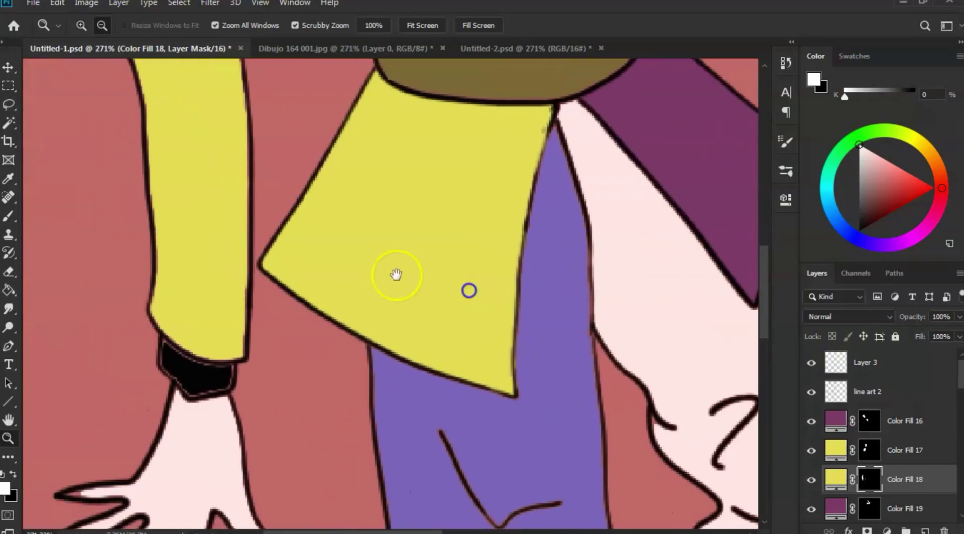
pyautogui.moveTo(392, 276); pyautogui.dragTo(459, 363)
pyautogui.moveTo(419, 327); pyautogui.dragTo(411, 459)
pyautogui.moveTo(374, 296)
pyautogui.mouseDown()
pyautogui.moveTo(303, 138)
pyautogui.moveTo(366, 146)
pyautogui.moveTo(368, 282)
pyautogui.mouseUp()
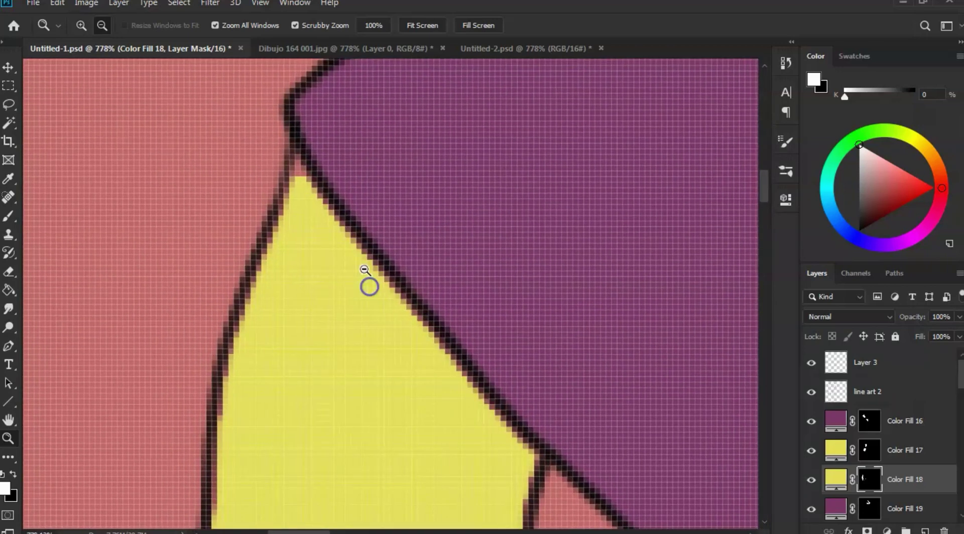
pyautogui.press('b')
pyautogui.click(301, 161)
pyautogui.moveTo(299, 192)
pyautogui.mouseDown()
pyautogui.moveTo(378, 285)
pyautogui.moveTo(353, 248)
pyautogui.moveTo(533, 455)
pyautogui.mouseUp()
pyautogui.moveTo(513, 444)
pyautogui.mouseDown()
pyautogui.moveTo(462, 276)
pyautogui.moveTo(460, 222)
pyautogui.moveTo(475, 242)
pyautogui.moveTo(491, 239)
pyautogui.moveTo(486, 276)
pyautogui.mouseUp()
# Step: Brush white on the Color Fill 18 mask down the yellow sleeve's inner edge, past the elbow to the black cuff
pyautogui.click(469, 435)
pyautogui.moveTo(463, 475)
pyautogui.mouseDown()
pyautogui.moveTo(460, 194)
pyautogui.moveTo(436, 410)
pyautogui.mouseUp()
pyautogui.moveTo(422, 446); pyautogui.dragTo(417, 474)
pyautogui.moveTo(426, 415); pyautogui.dragTo(450, 216)
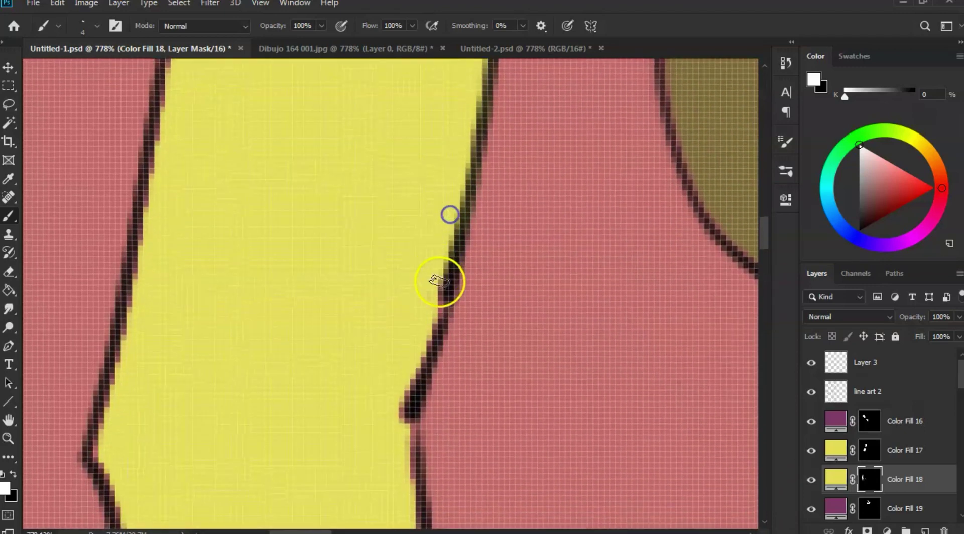
pyautogui.moveTo(439, 282)
pyautogui.mouseDown()
pyautogui.moveTo(399, 432)
pyautogui.moveTo(427, 275)
pyautogui.moveTo(418, 258)
pyautogui.moveTo(425, 372)
pyautogui.mouseUp()
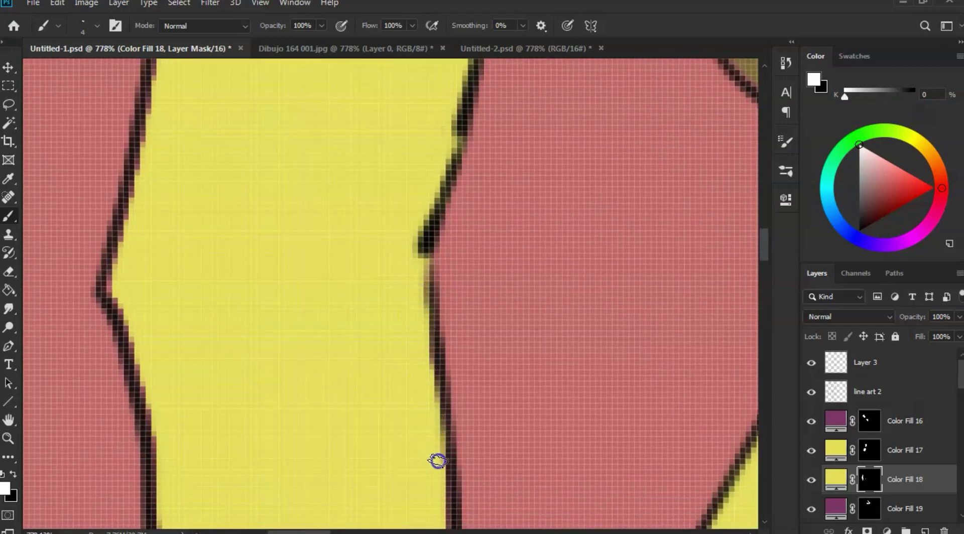
pyautogui.moveTo(438, 461)
pyautogui.mouseDown()
pyautogui.moveTo(418, 287)
pyautogui.moveTo(430, 287)
pyautogui.moveTo(431, 468)
pyautogui.moveTo(420, 252)
pyautogui.moveTo(423, 424)
pyautogui.moveTo(430, 287)
pyautogui.mouseUp()
pyautogui.moveTo(429, 287)
pyautogui.mouseDown()
pyautogui.moveTo(426, 342)
pyautogui.moveTo(427, 251)
pyautogui.moveTo(416, 468)
pyautogui.moveTo(414, 292)
pyautogui.moveTo(406, 459)
pyautogui.mouseUp()
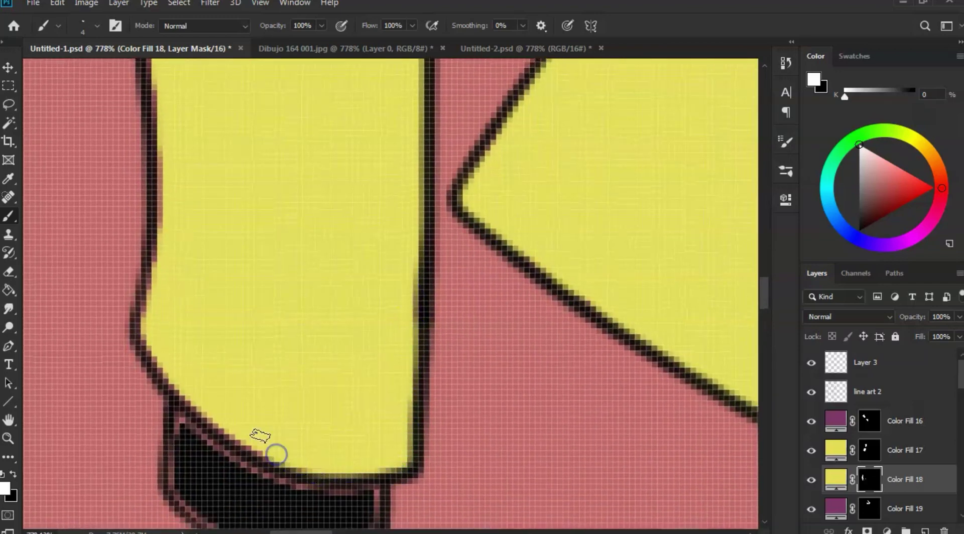
# Step: Brush white on the Color Fill 18 mask along the yellow sleeve's hem above the black cuff and up its lower outer edge
pyautogui.moveTo(276, 461); pyautogui.dragTo(262, 454)
pyautogui.moveTo(232, 438); pyautogui.dragTo(241, 442)
pyautogui.moveTo(195, 404); pyautogui.dragTo(220, 433)
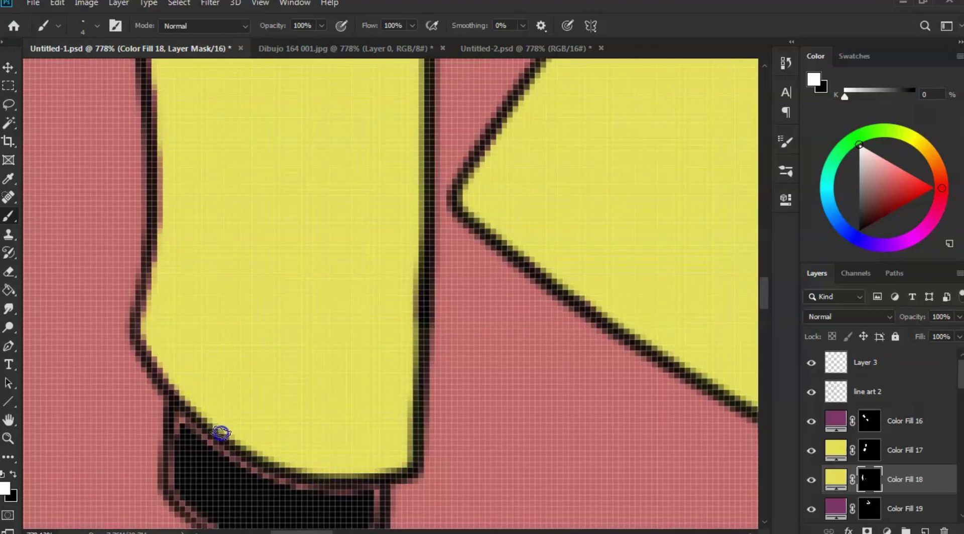
pyautogui.moveTo(165, 270)
pyautogui.mouseDown()
pyautogui.moveTo(164, 147)
pyautogui.moveTo(175, 136)
pyautogui.moveTo(187, 255)
pyautogui.moveTo(177, 274)
pyautogui.moveTo(158, 123)
pyautogui.moveTo(180, 104)
pyautogui.moveTo(217, 248)
pyautogui.mouseUp()
pyautogui.moveTo(196, 200); pyautogui.dragTo(198, 267)
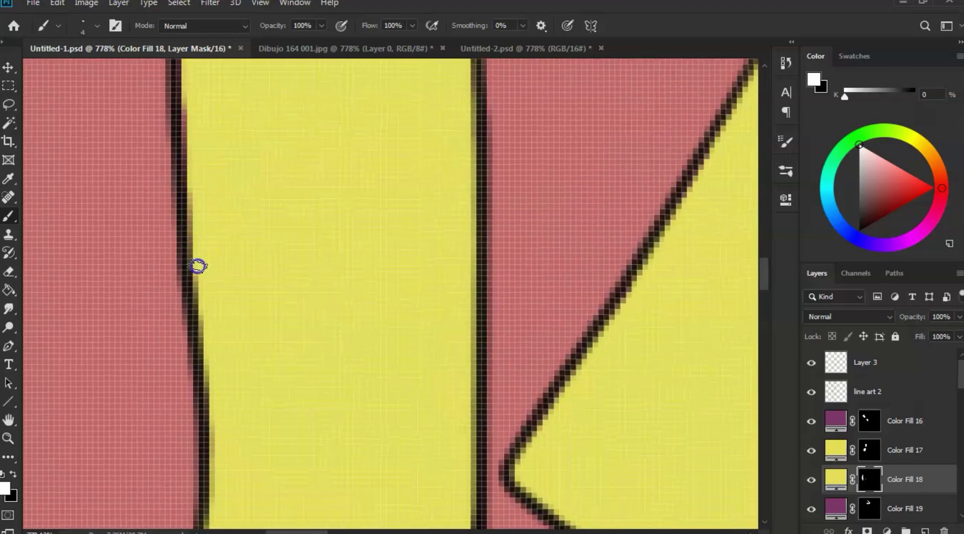
pyautogui.moveTo(191, 159)
pyautogui.mouseDown()
pyautogui.moveTo(189, 110)
pyautogui.moveTo(193, 145)
pyautogui.mouseUp()
pyautogui.moveTo(178, 86)
pyautogui.mouseDown()
pyautogui.moveTo(208, 205)
pyautogui.moveTo(214, 131)
pyautogui.moveTo(203, 90)
pyautogui.moveTo(224, 164)
pyautogui.mouseUp()
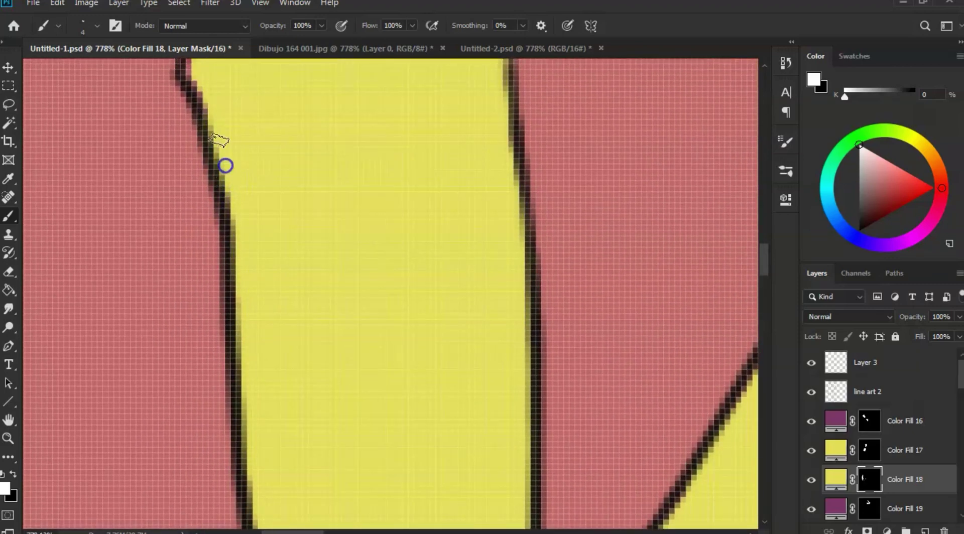
# Step: Fill the remaining gaps on the Color Fill 18 mask with white along the yellow sleeve's upper outer edge to the shoulder tip
pyautogui.moveTo(212, 116); pyautogui.dragTo(248, 207)
pyautogui.moveTo(241, 200)
pyautogui.mouseDown()
pyautogui.moveTo(228, 176)
pyautogui.moveTo(234, 119)
pyautogui.moveTo(234, 198)
pyautogui.moveTo(252, 99)
pyautogui.moveTo(229, 256)
pyautogui.moveTo(234, 200)
pyautogui.mouseUp()
pyautogui.moveTo(220, 274)
pyautogui.mouseDown()
pyautogui.moveTo(255, 90)
pyautogui.moveTo(233, 296)
pyautogui.mouseUp()
pyautogui.moveTo(230, 294); pyautogui.dragTo(238, 241)
pyautogui.moveTo(249, 108)
pyautogui.mouseDown()
pyautogui.moveTo(243, 203)
pyautogui.moveTo(250, 103)
pyautogui.moveTo(241, 187)
pyautogui.mouseUp()
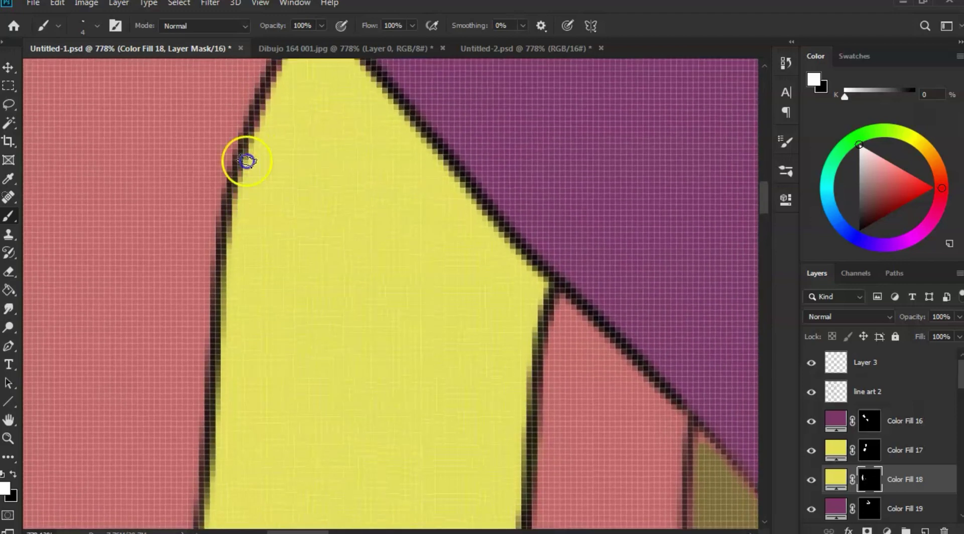
pyautogui.moveTo(243, 155); pyautogui.dragTo(255, 134)
pyautogui.moveTo(281, 81)
pyautogui.mouseDown()
pyautogui.moveTo(256, 166)
pyautogui.moveTo(265, 136)
pyautogui.mouseUp()
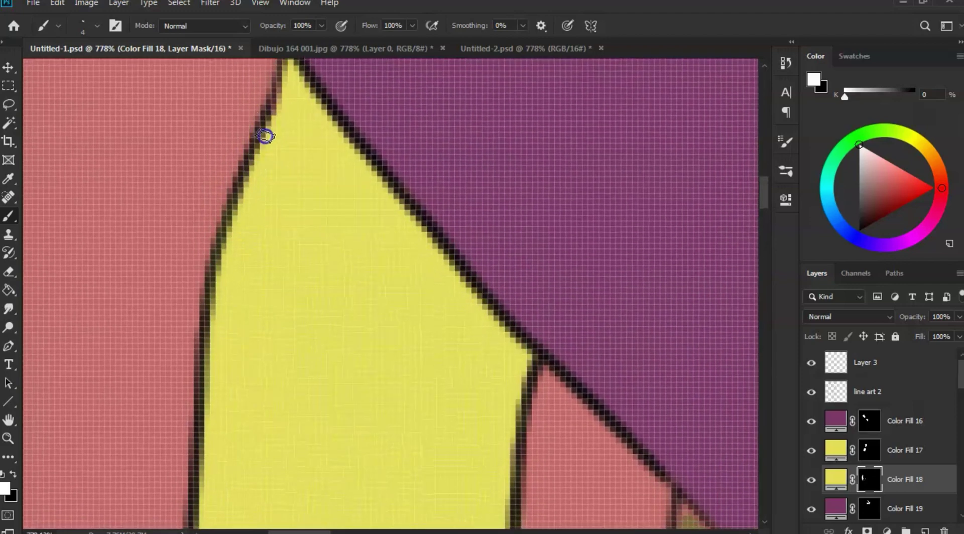
# Step: Toggle the visibility of Color Fill 18, Color Fill 17 and Color Fill 19 to check which clothing areas each one covers
pyautogui.press('z')
pyautogui.moveTo(330, 147); pyautogui.dragTo(300, 190)
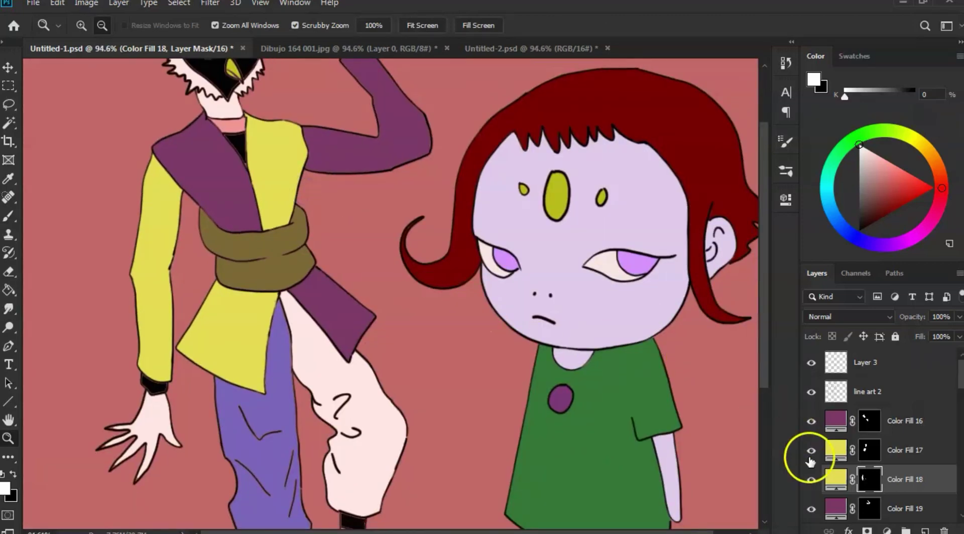
pyautogui.click(812, 480)
pyautogui.click(812, 481)
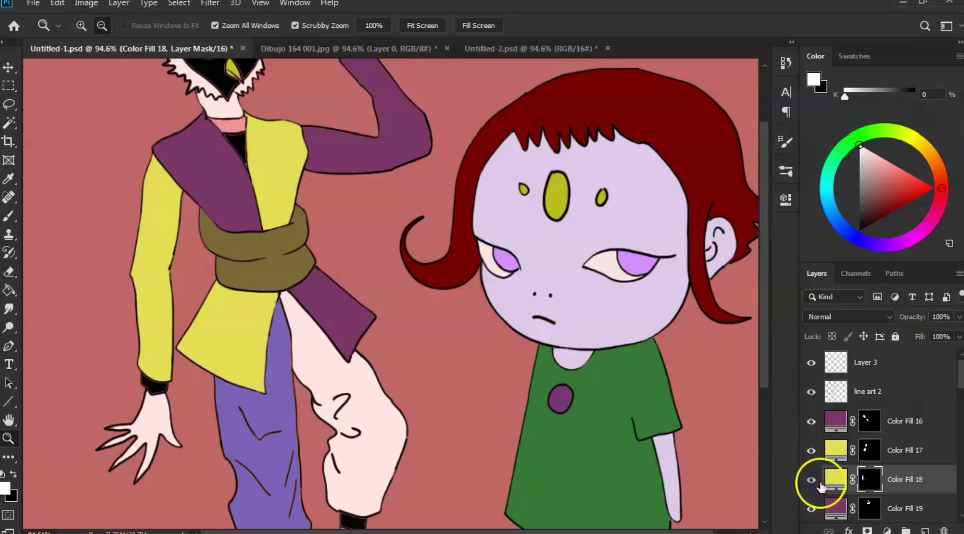
pyautogui.click(812, 449)
pyautogui.click(812, 450)
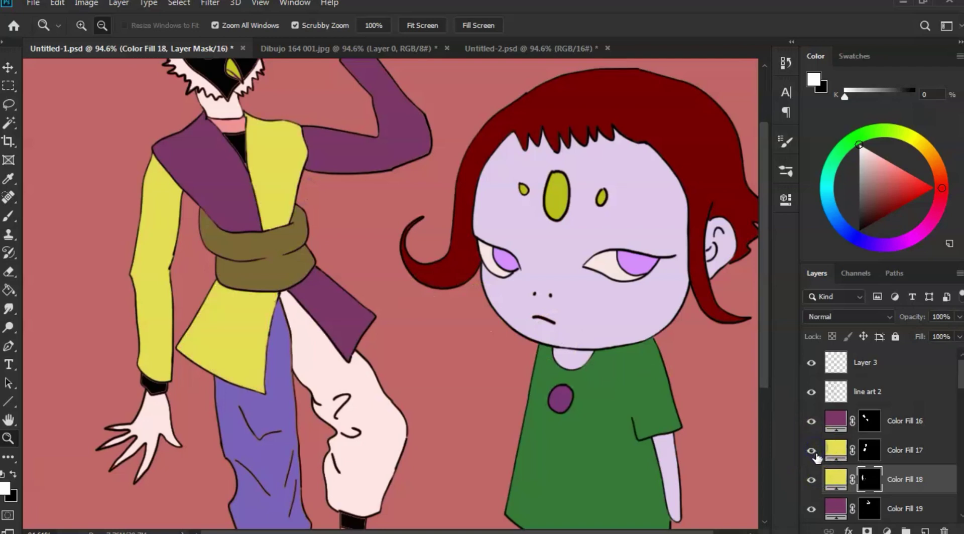
pyautogui.click(812, 509)
pyautogui.click(811, 509)
# Step: Select the Color Fill 19 mask and brush white along the purple raised sleeve's seam with the yellow chest piece
pyautogui.click(865, 510)
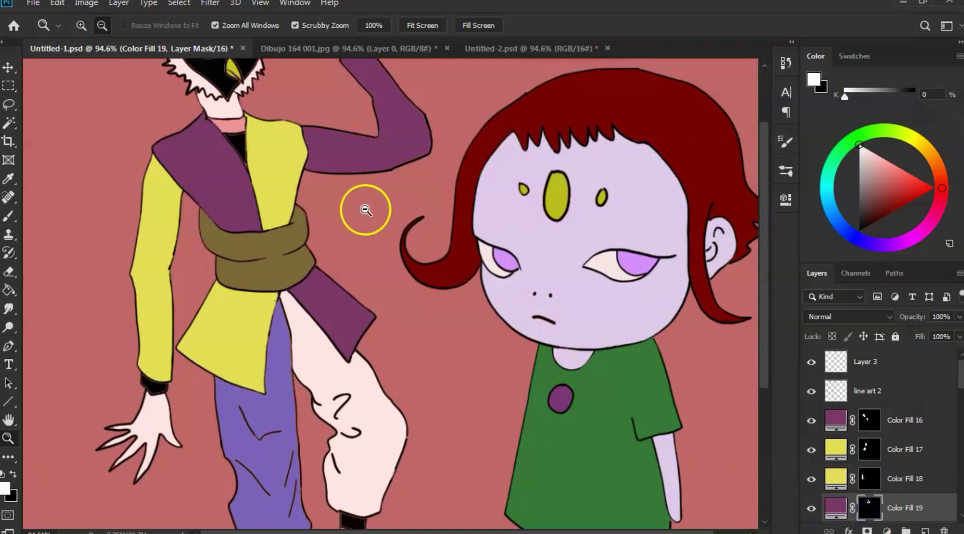
pyautogui.moveTo(288, 154)
pyautogui.mouseDown()
pyautogui.moveTo(409, 181)
pyautogui.moveTo(390, 215)
pyautogui.moveTo(446, 162)
pyautogui.moveTo(467, 166)
pyautogui.moveTo(381, 262)
pyautogui.mouseUp()
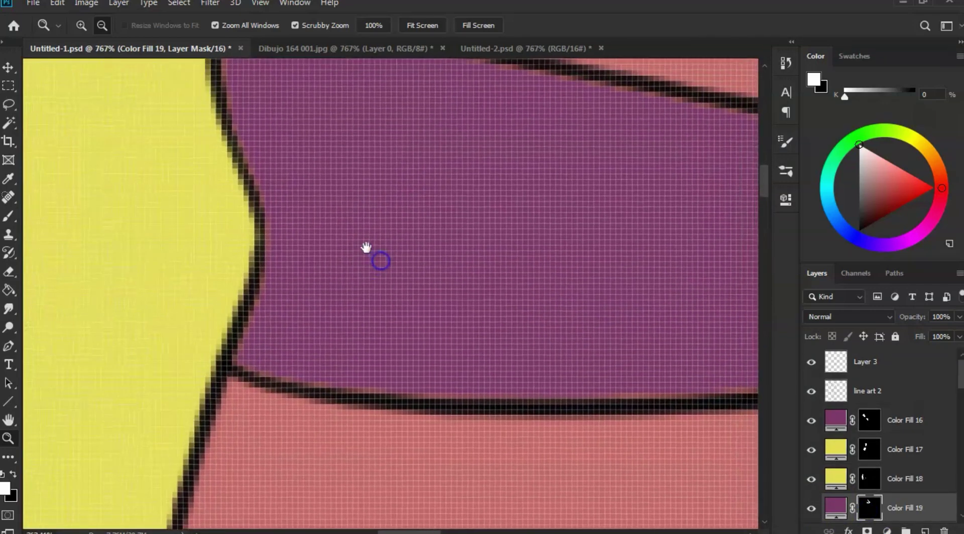
pyautogui.press('b')
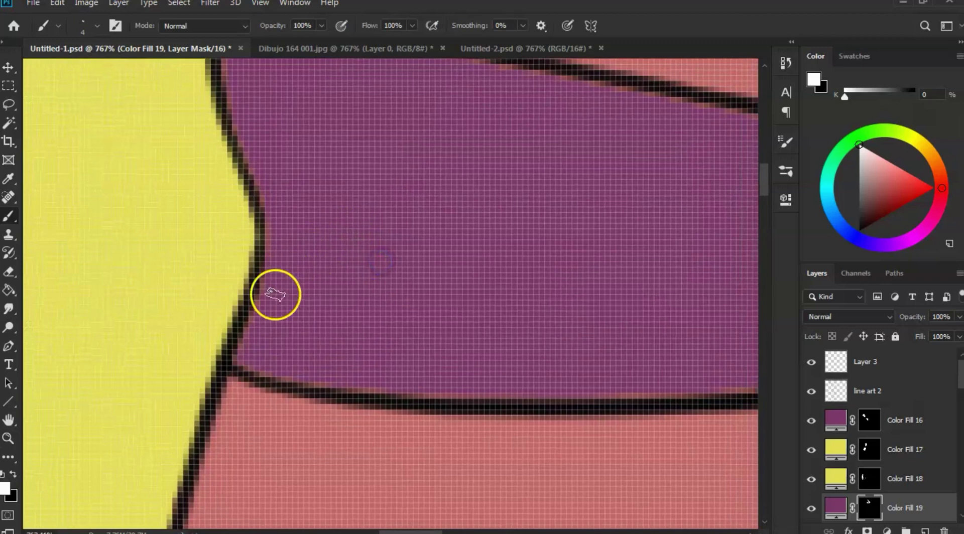
pyautogui.click(279, 235)
pyautogui.moveTo(279, 209)
pyautogui.mouseDown()
pyautogui.moveTo(265, 134)
pyautogui.moveTo(275, 215)
pyautogui.mouseUp()
pyautogui.click(277, 239)
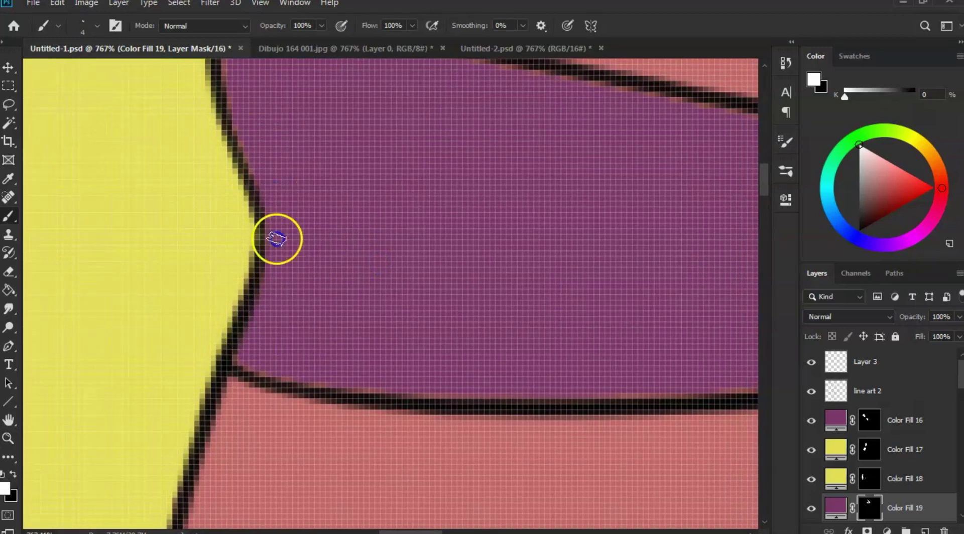
pyautogui.press('space')
pyautogui.moveTo(252, 112)
pyautogui.mouseDown()
pyautogui.moveTo(285, 186)
pyautogui.moveTo(273, 175)
pyautogui.moveTo(271, 143)
pyautogui.mouseUp()
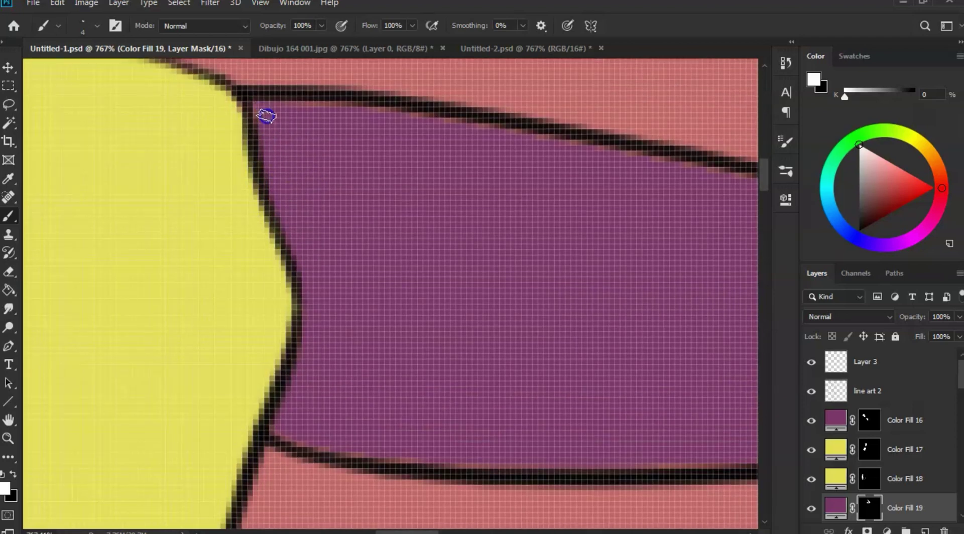
pyautogui.click(322, 329)
pyautogui.press('space')
pyautogui.moveTo(317, 306); pyautogui.dragTo(285, 174)
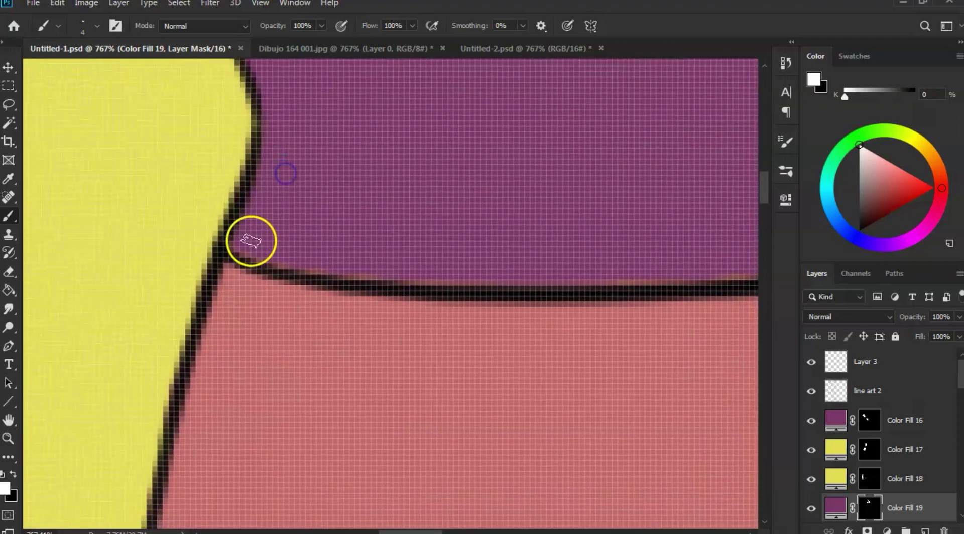
# Step: Brush white on the Color Fill 19 mask along the purple sleeve's underside, from the yellow chest seam to the elbow
pyautogui.moveTo(251, 241)
pyautogui.mouseDown()
pyautogui.moveTo(256, 263)
pyautogui.moveTo(473, 282)
pyautogui.moveTo(467, 294)
pyautogui.moveTo(464, 272)
pyautogui.moveTo(382, 229)
pyautogui.moveTo(534, 245)
pyautogui.mouseUp()
pyautogui.press('space')
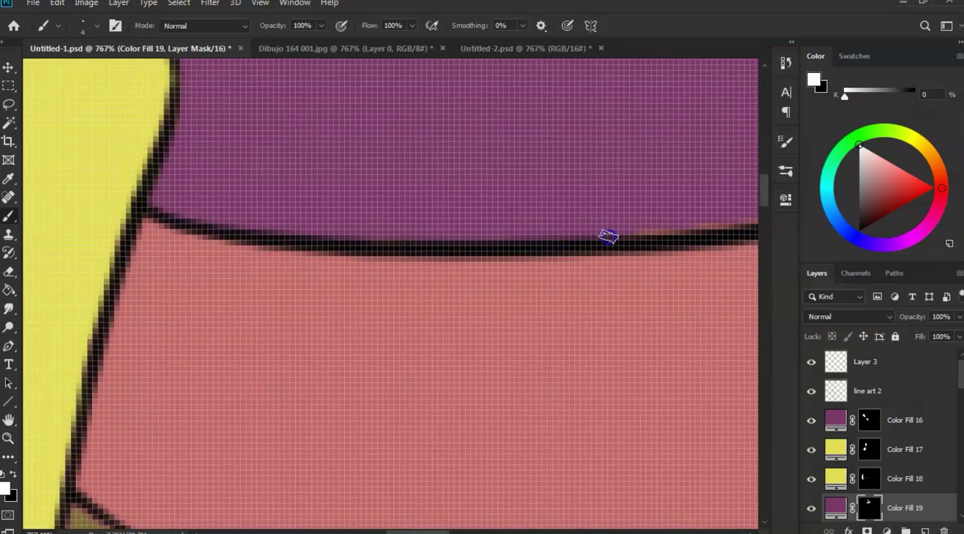
pyautogui.moveTo(728, 224); pyautogui.dragTo(605, 246)
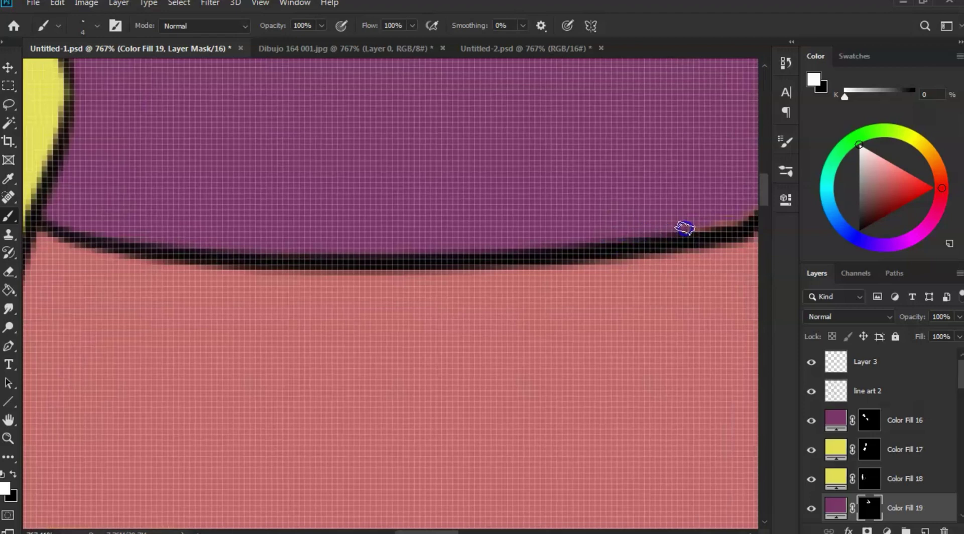
pyautogui.moveTo(682, 229); pyautogui.dragTo(607, 256)
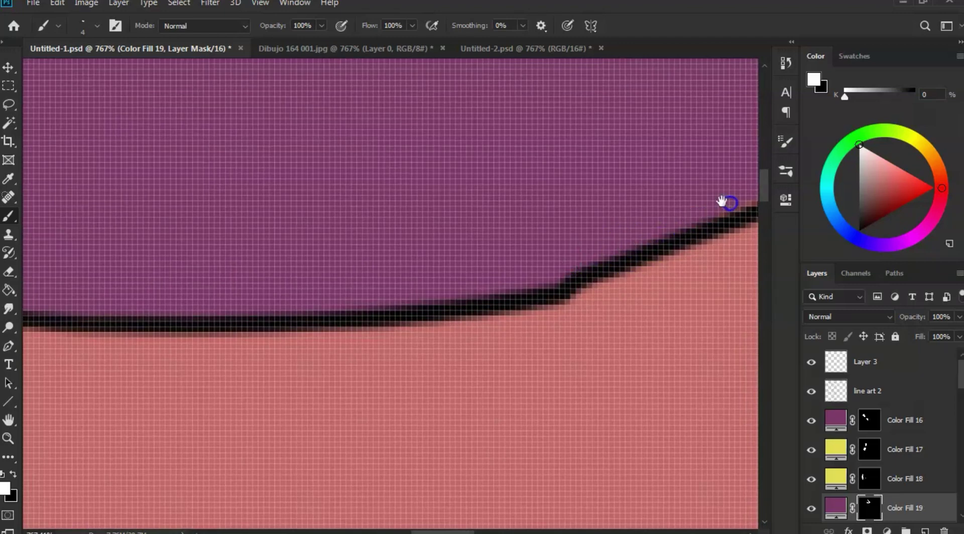
pyautogui.moveTo(721, 201); pyautogui.dragTo(614, 238)
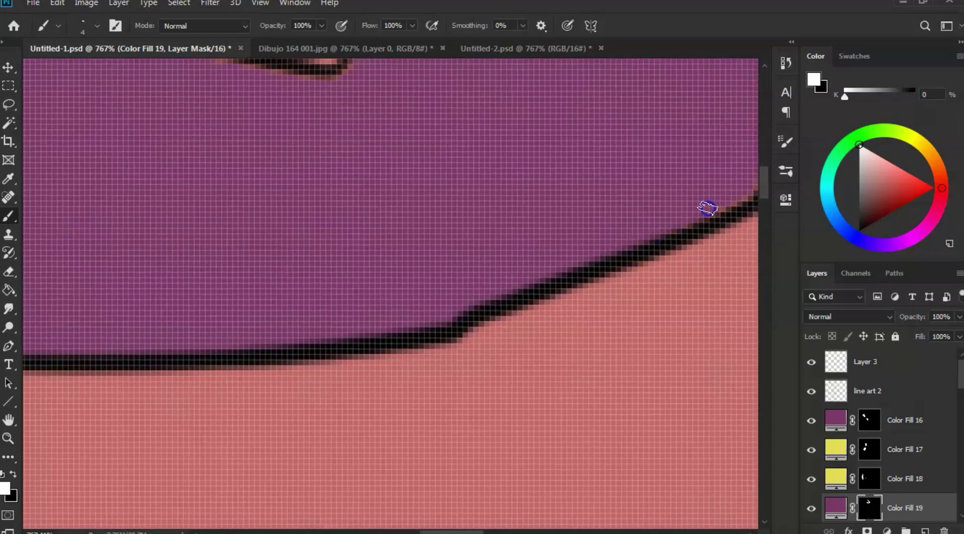
pyautogui.moveTo(748, 191); pyautogui.dragTo(611, 228)
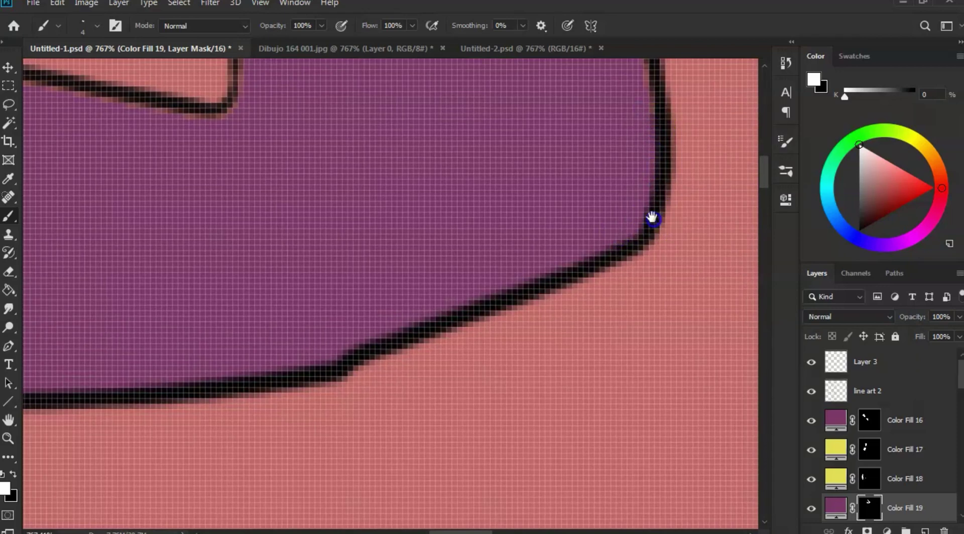
# Step: Brush white on the Color Fill 19 mask up the purple sleeve's outer edge, from the elbow to the forearm's pointed tip
pyautogui.scroll(3, 651, 218)
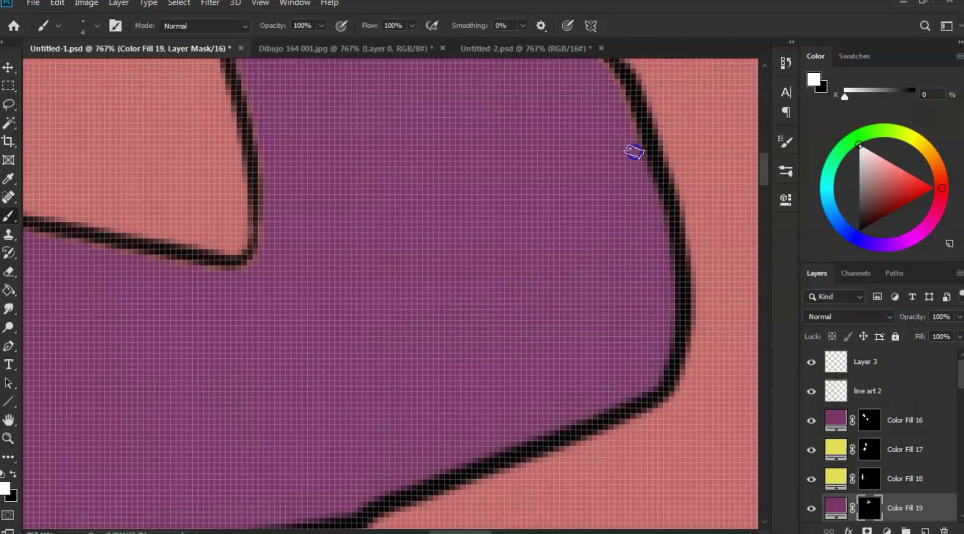
pyautogui.scroll(2, 642, 183)
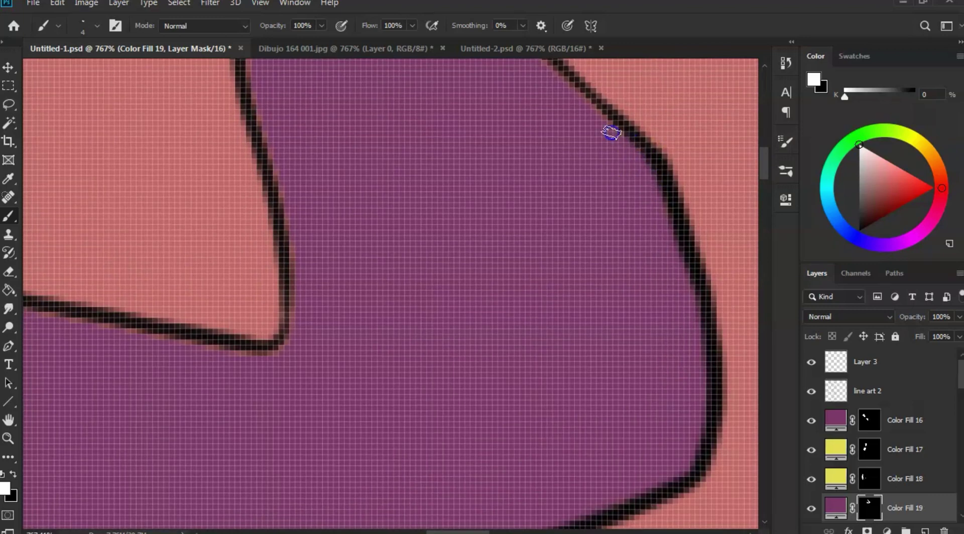
pyautogui.scroll(3, 601, 131)
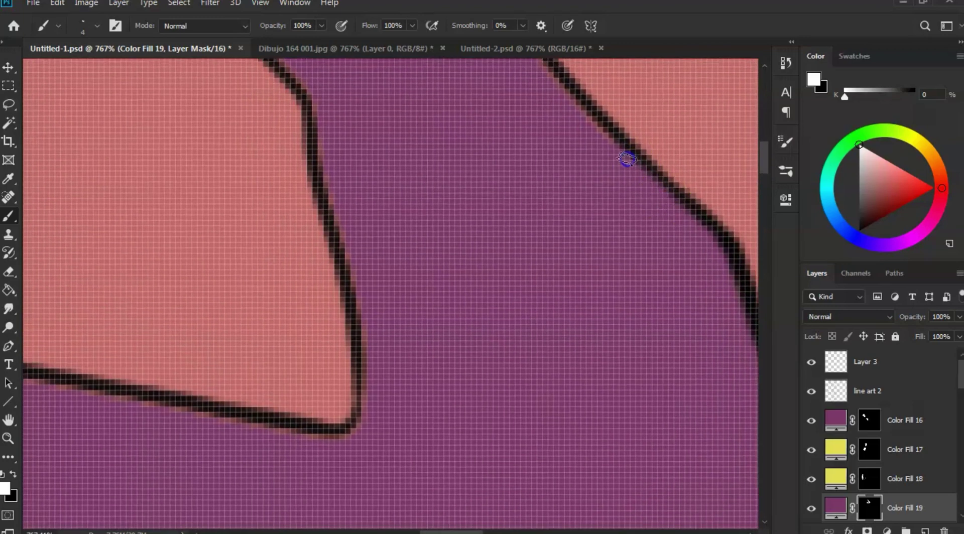
pyautogui.moveTo(560, 99); pyautogui.dragTo(621, 165)
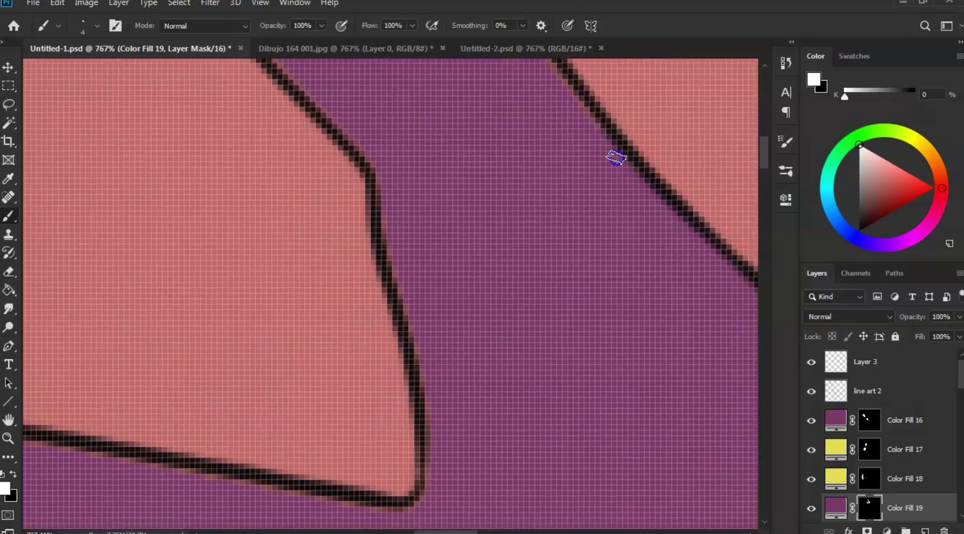
pyautogui.moveTo(575, 109); pyautogui.dragTo(638, 184)
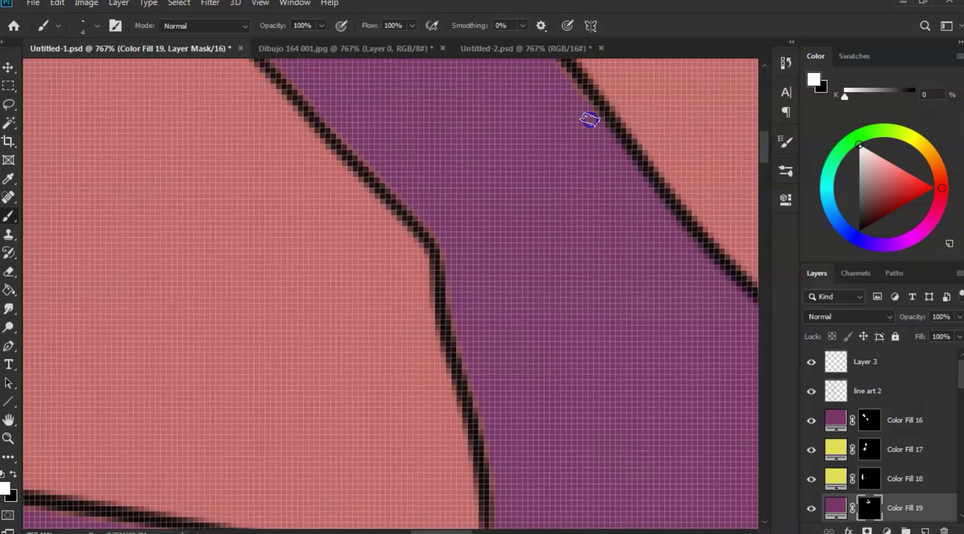
pyautogui.moveTo(591, 119); pyautogui.dragTo(632, 177)
pyautogui.moveTo(583, 104); pyautogui.dragTo(631, 170)
pyautogui.moveTo(573, 97); pyautogui.dragTo(636, 171)
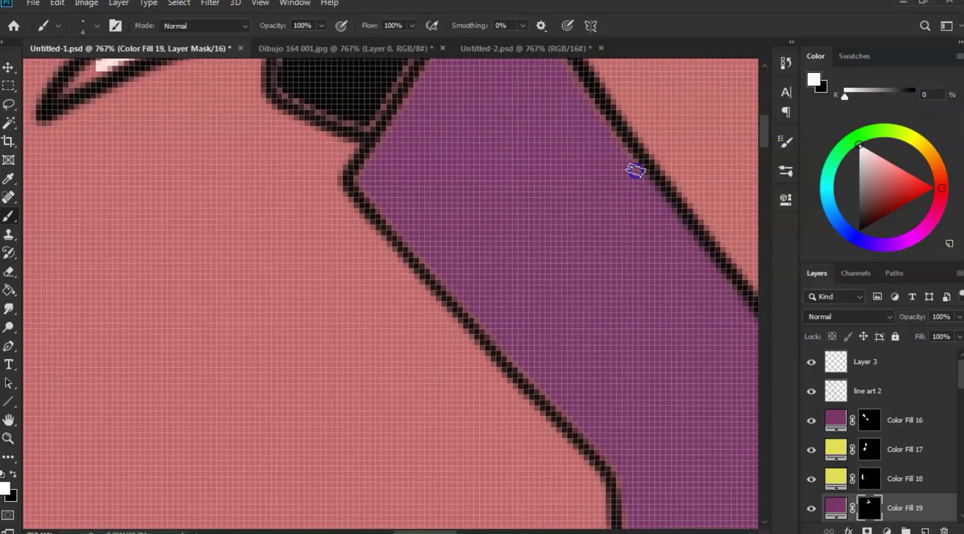
pyautogui.moveTo(592, 112); pyautogui.dragTo(640, 181)
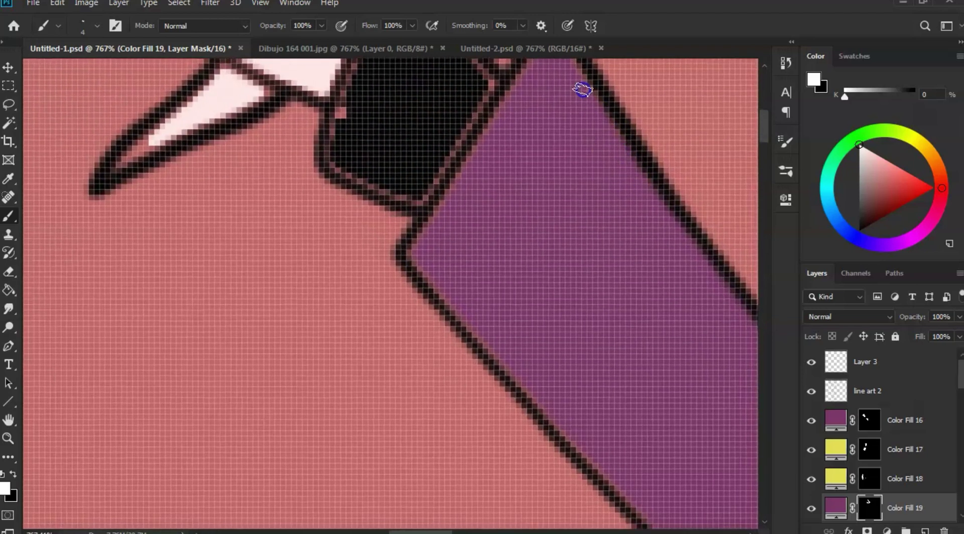
pyautogui.moveTo(582, 90); pyautogui.dragTo(622, 148)
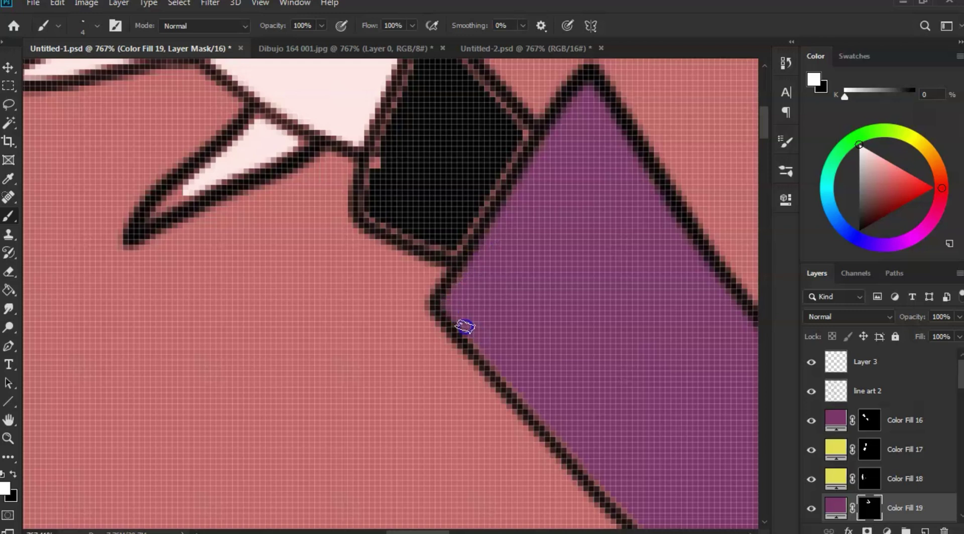
# Step: Brush white on the Color Fill 19 mask along the purple sleeve's inner edge, from the black cuff past the elbow crease to the yellow shoulder
pyautogui.moveTo(506, 378); pyautogui.dragTo(432, 243)
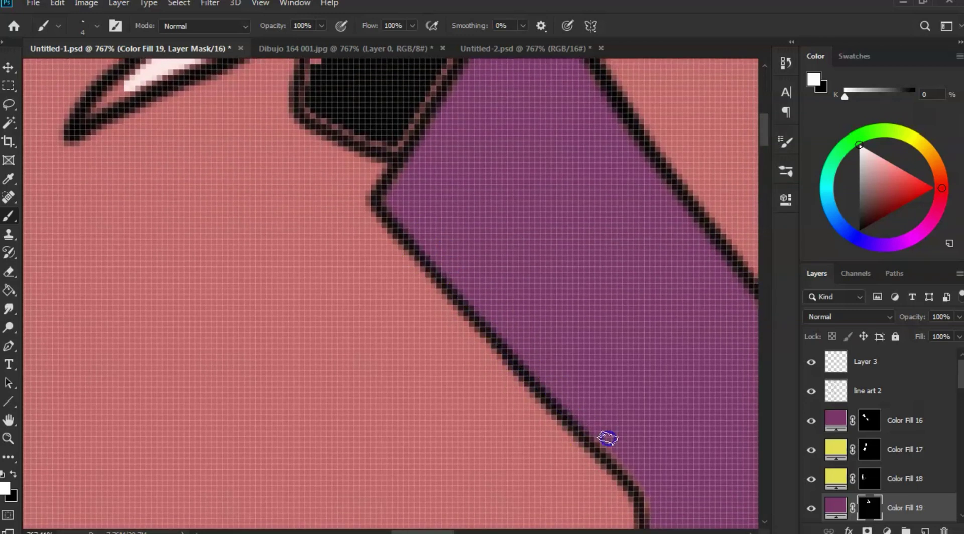
pyautogui.moveTo(637, 456); pyautogui.dragTo(564, 228)
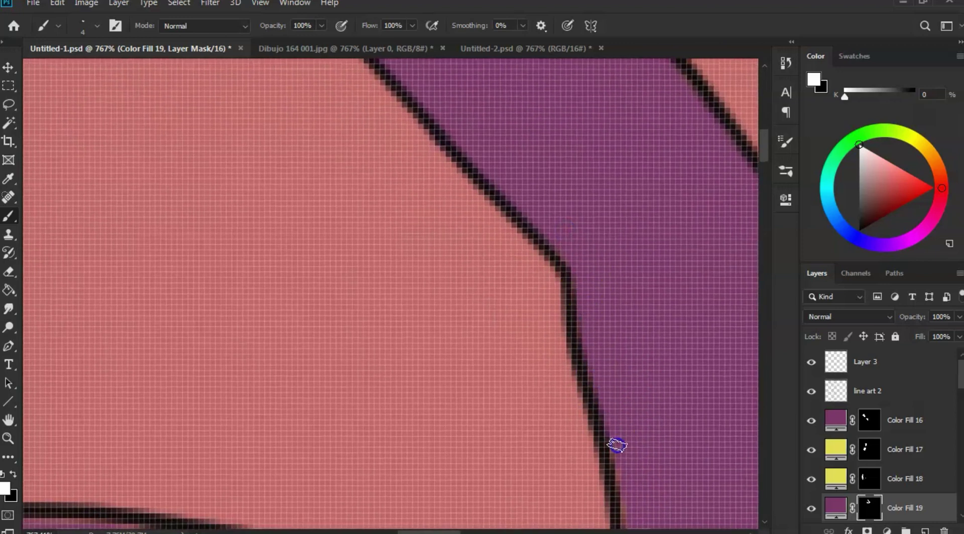
pyautogui.moveTo(627, 462); pyautogui.dragTo(594, 276)
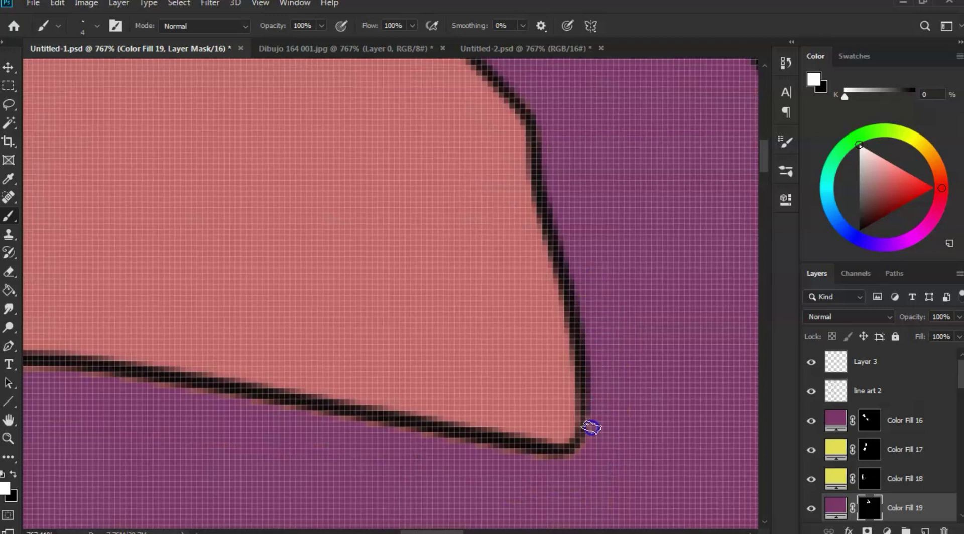
pyautogui.moveTo(571, 460); pyautogui.dragTo(657, 342)
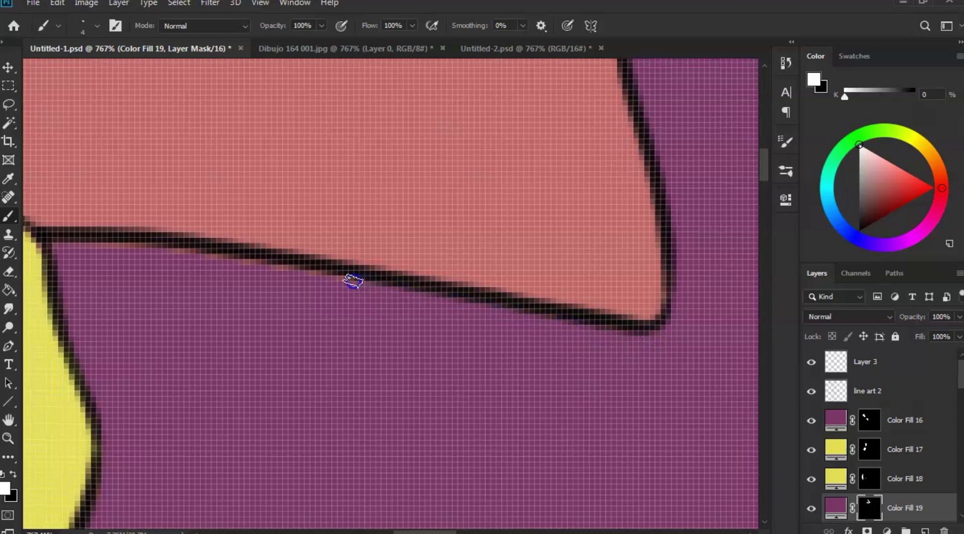
pyautogui.moveTo(330, 274); pyautogui.dragTo(507, 307)
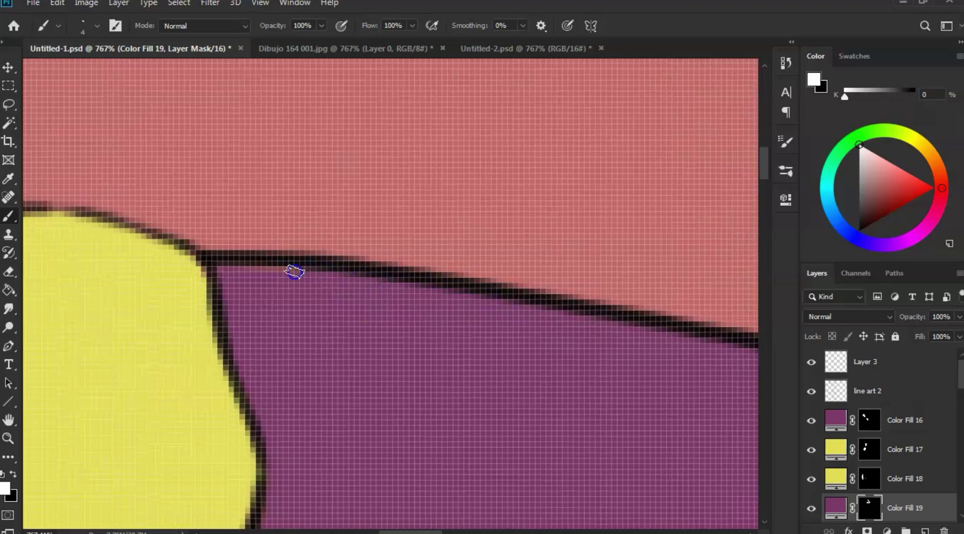
pyautogui.moveTo(271, 324); pyautogui.dragTo(340, 176)
# Step: Toggle the visibility of Color Fill 19 and inspect the purple raised sleeve against the whole upper body
pyautogui.press('z')
pyautogui.moveTo(559, 265); pyautogui.dragTo(497, 282)
pyautogui.keyDown('alt'); pyautogui.click(497, 282); pyautogui.keyUp('alt')
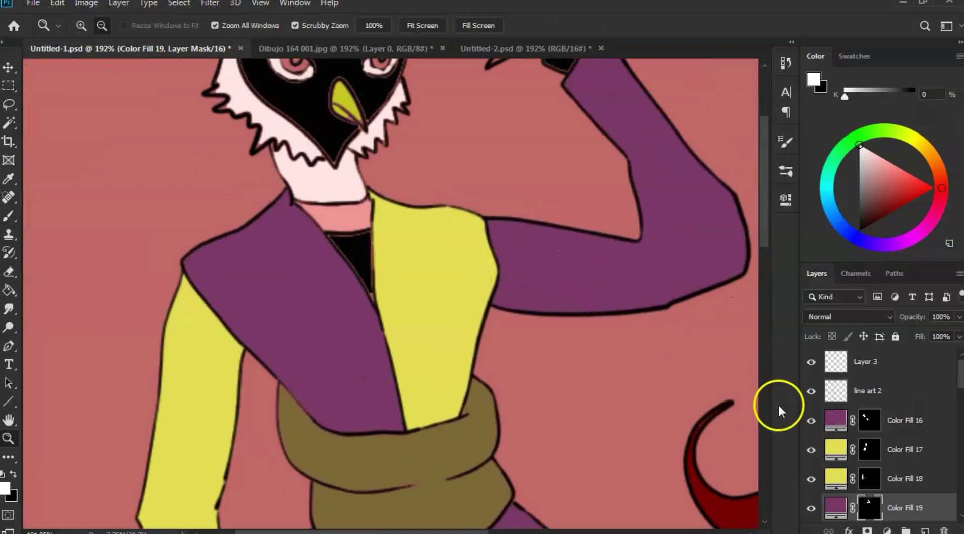
pyautogui.click(811, 508)
pyautogui.click(811, 508)
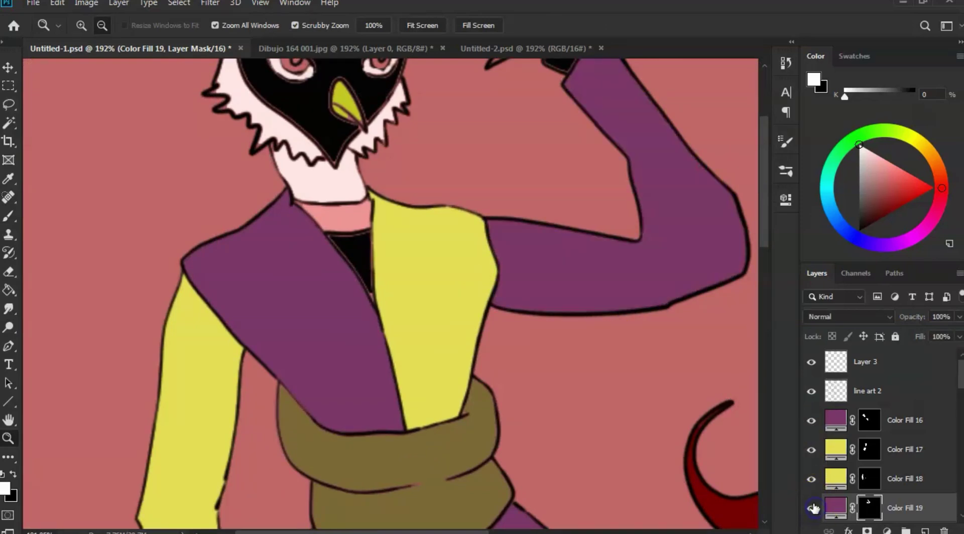
pyautogui.moveTo(666, 213); pyautogui.dragTo(635, 298)
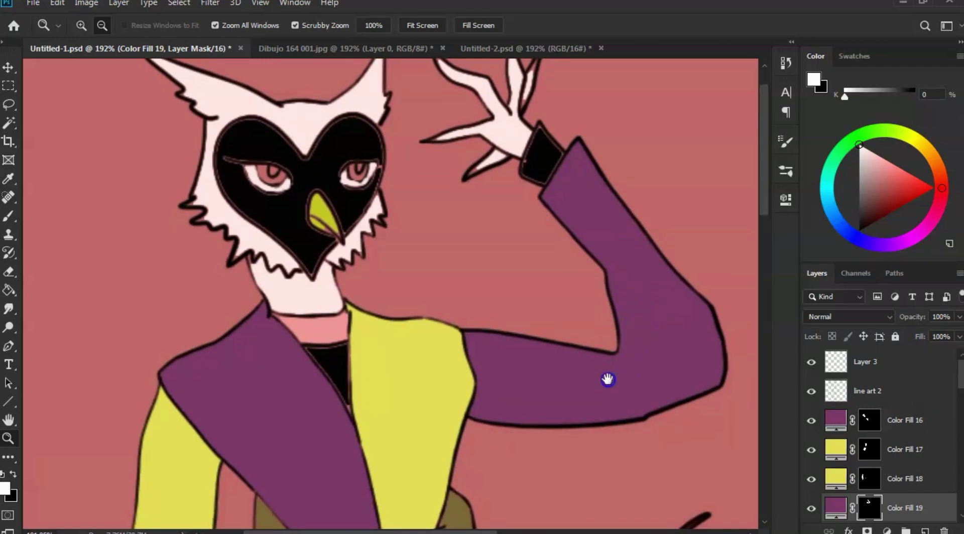
# Step: Check Color Fill 20 by toggling its visibility, and brush white on its mask along the brown sash's middle fold line
pyautogui.moveTo(609, 379); pyautogui.dragTo(628, 279)
pyautogui.moveTo(597, 426); pyautogui.dragTo(605, 214)
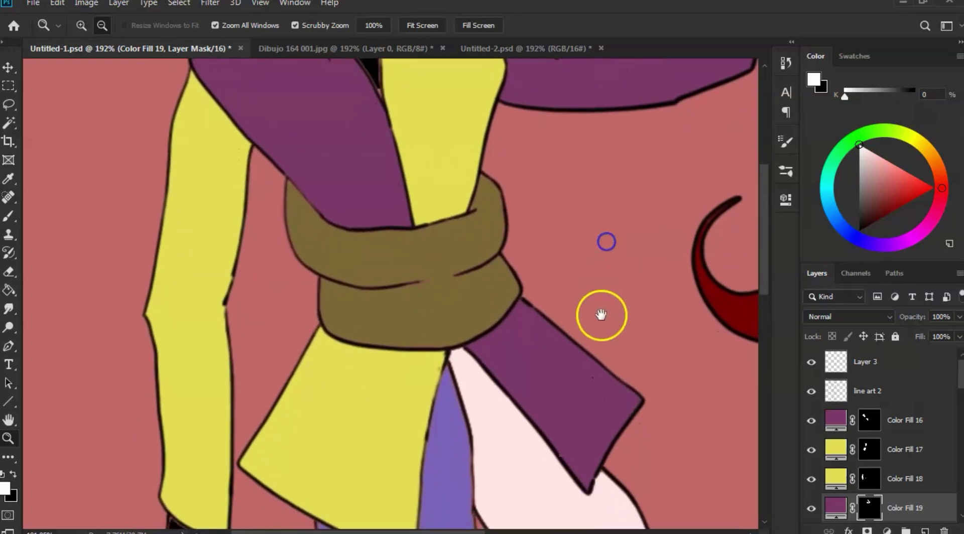
pyautogui.moveTo(600, 314); pyautogui.dragTo(606, 275)
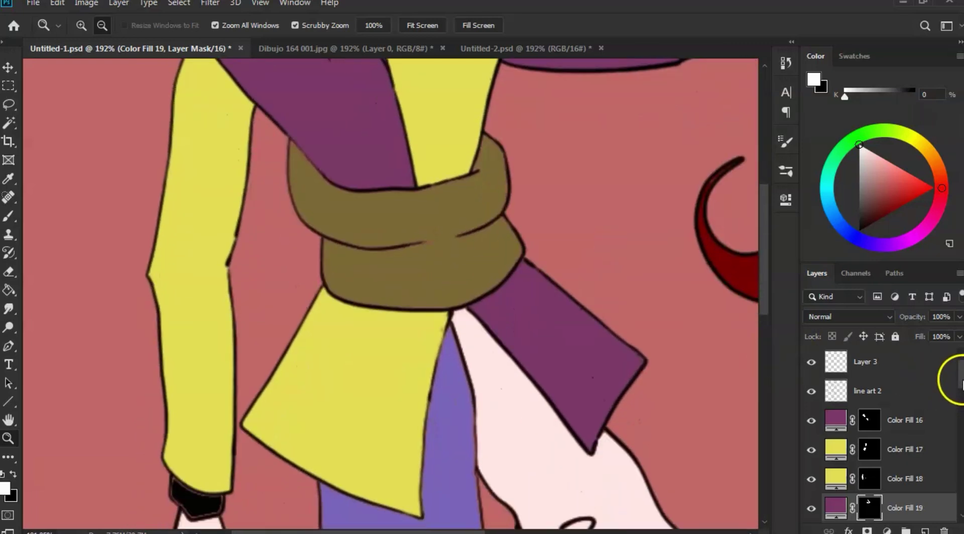
pyautogui.moveTo(960, 369); pyautogui.dragTo(959, 394)
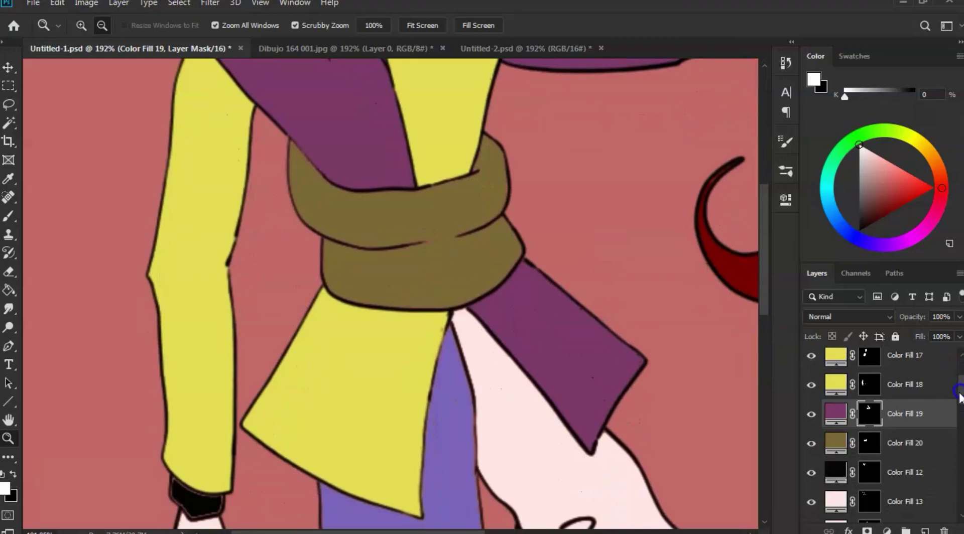
pyautogui.click(811, 444)
pyautogui.click(811, 444)
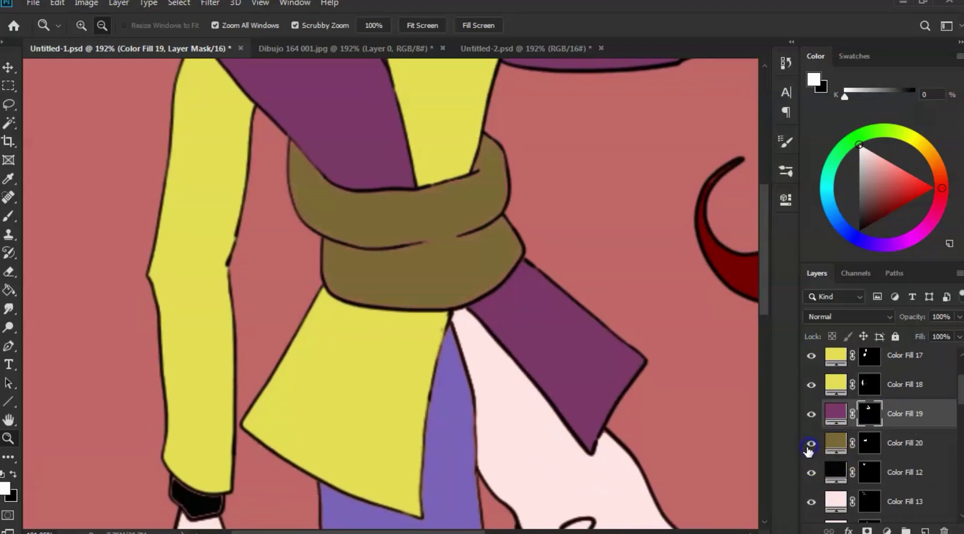
pyautogui.click(869, 443)
pyautogui.moveTo(442, 236); pyautogui.dragTo(489, 239)
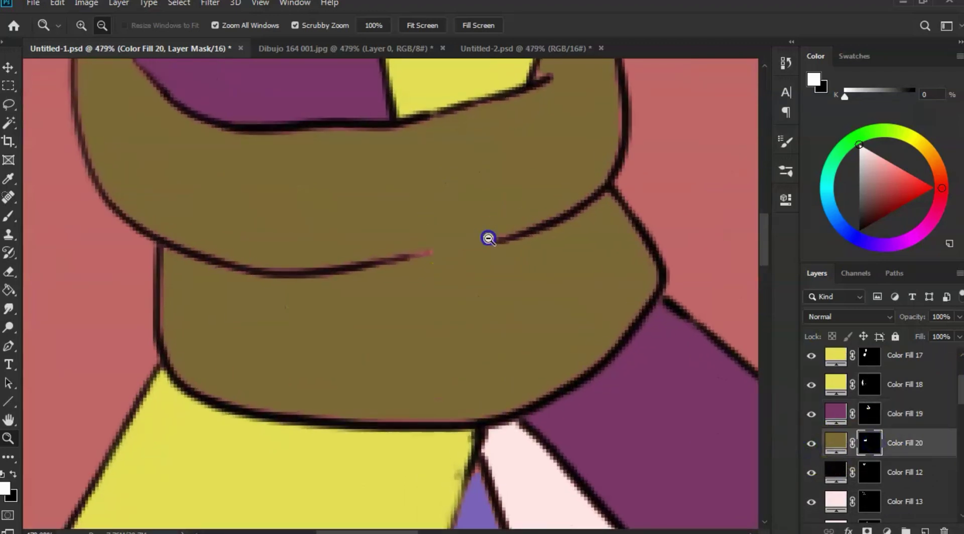
pyautogui.press('b')
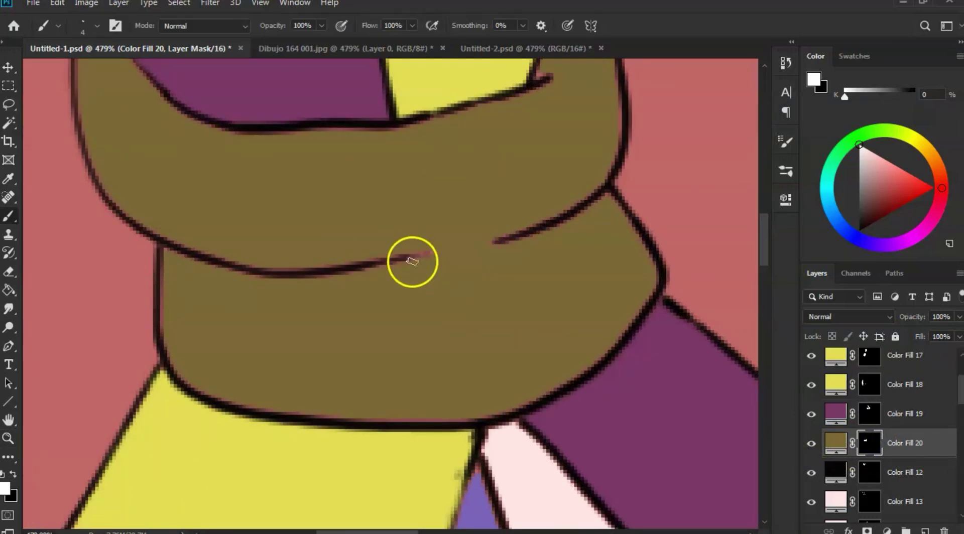
pyautogui.moveTo(415, 261); pyautogui.dragTo(438, 251)
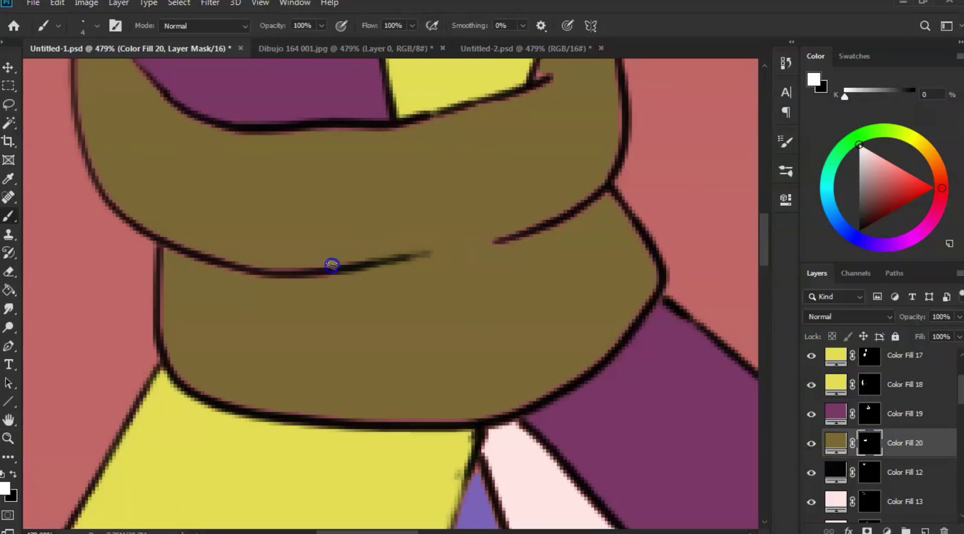
pyautogui.moveTo(331, 277); pyautogui.dragTo(164, 245)
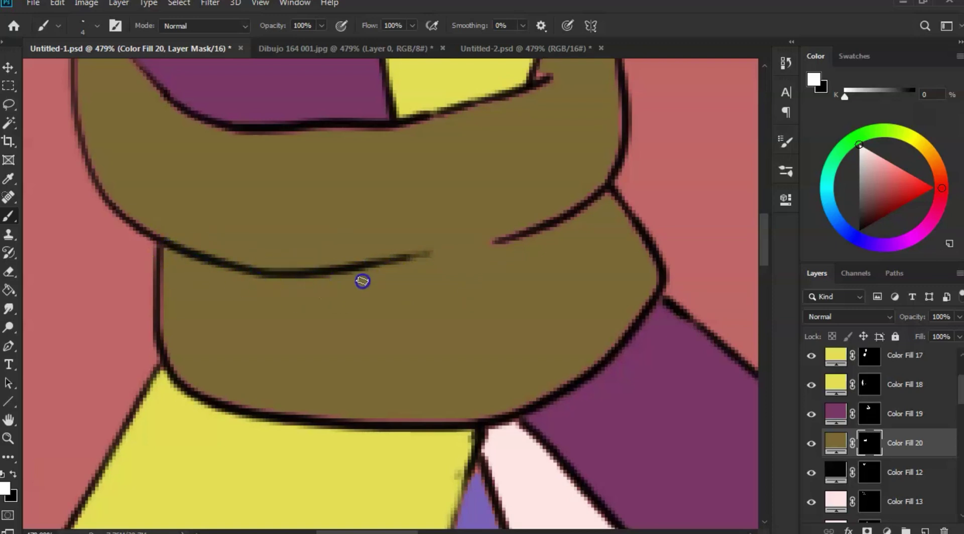
pyautogui.moveTo(510, 231)
pyautogui.mouseDown()
pyautogui.moveTo(551, 235)
pyautogui.moveTo(513, 236)
pyautogui.moveTo(570, 223)
pyautogui.mouseUp()
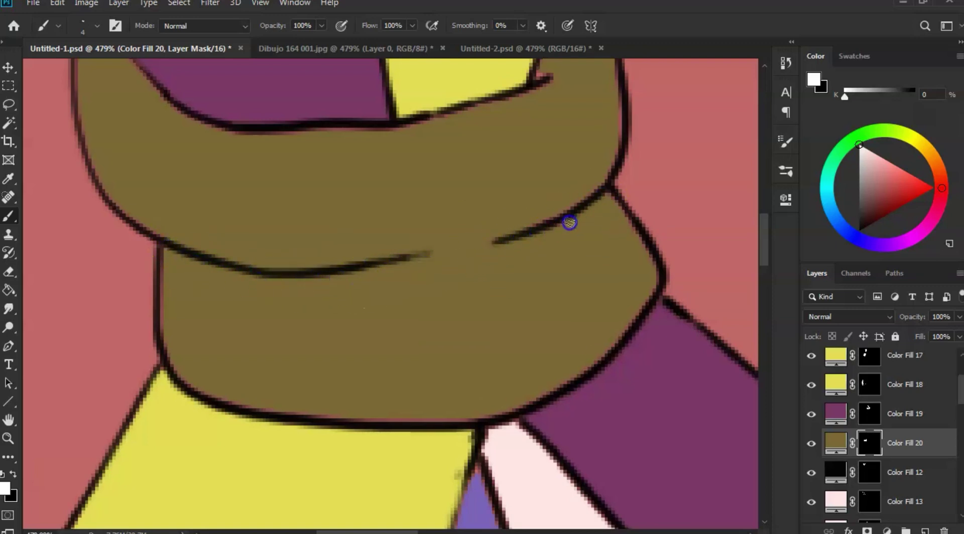
# Step: Brush white on the Color Fill 20 mask around the sash's upper band, along both sides and the edge meeting the purple and yellow lapels
pyautogui.moveTo(618, 122); pyautogui.dragTo(609, 183)
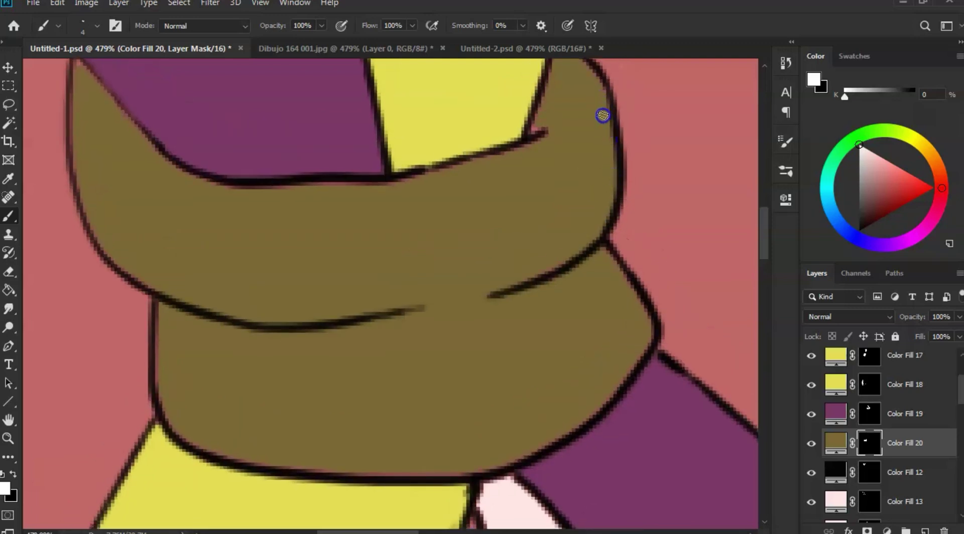
pyautogui.moveTo(603, 116); pyautogui.dragTo(605, 153)
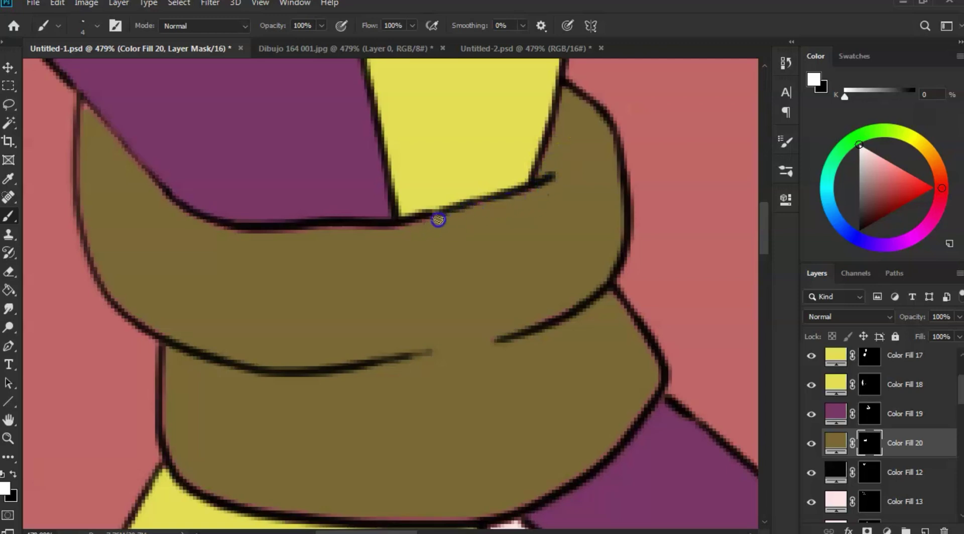
pyautogui.moveTo(502, 200); pyautogui.dragTo(394, 234)
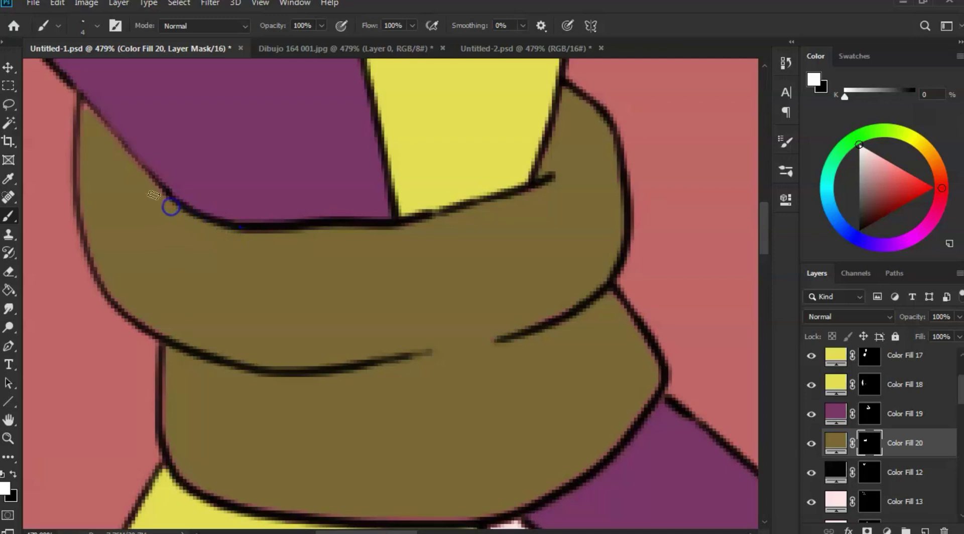
pyautogui.moveTo(162, 208); pyautogui.dragTo(157, 190)
pyautogui.moveTo(127, 157); pyautogui.dragTo(97, 123)
pyautogui.moveTo(87, 162); pyautogui.dragTo(85, 189)
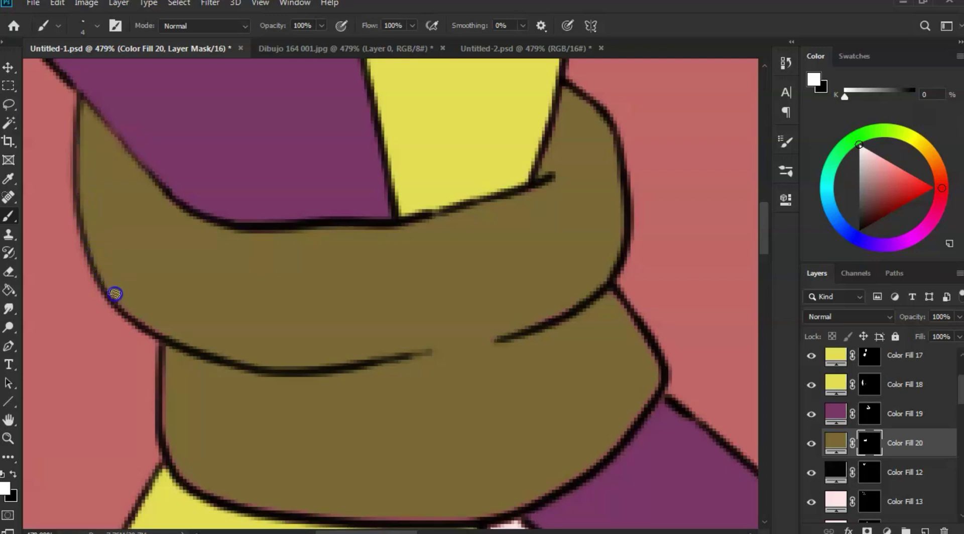
# Step: Brush white on the Color Fill 20 mask around the sash's lower band, along both sides, the bottom edge and the fold line
pyautogui.moveTo(172, 346); pyautogui.dragTo(166, 439)
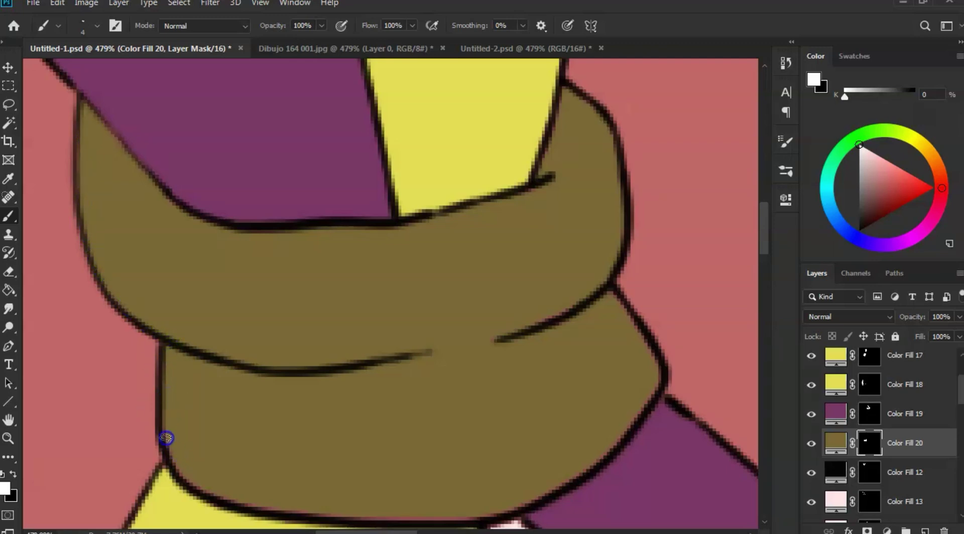
pyautogui.moveTo(187, 485); pyautogui.dragTo(193, 486)
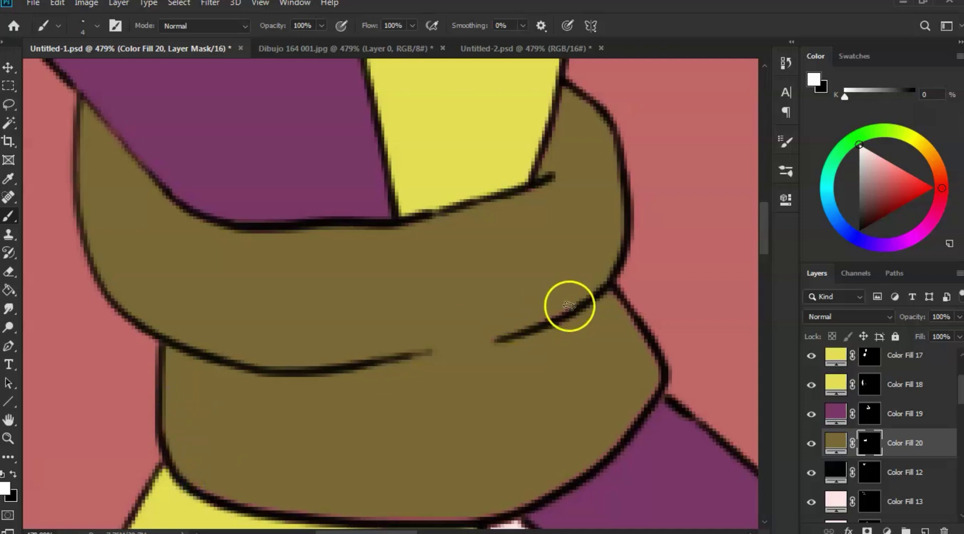
pyautogui.moveTo(569, 307)
pyautogui.mouseDown()
pyautogui.moveTo(490, 341)
pyautogui.moveTo(502, 337)
pyautogui.mouseUp()
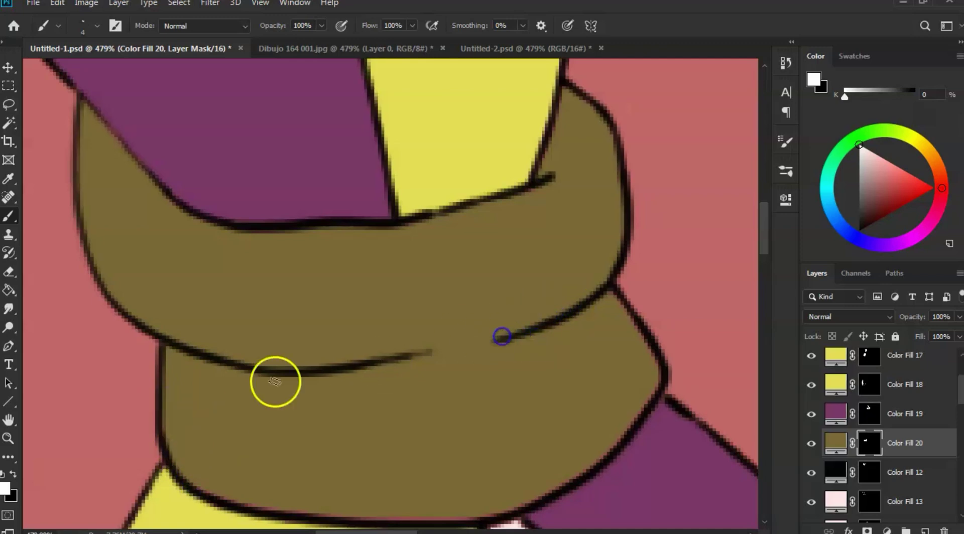
pyautogui.click(211, 494)
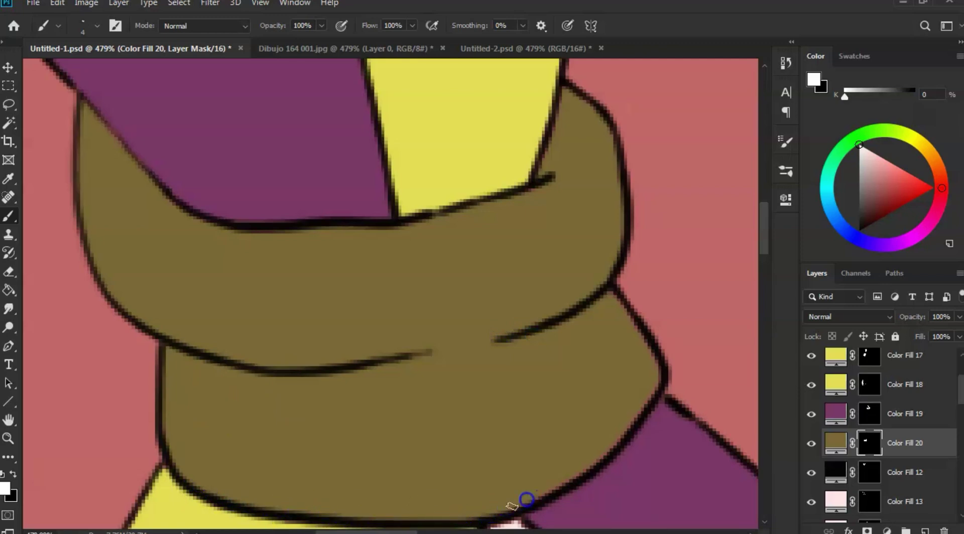
pyautogui.click(559, 488)
pyautogui.moveTo(589, 467); pyautogui.dragTo(654, 373)
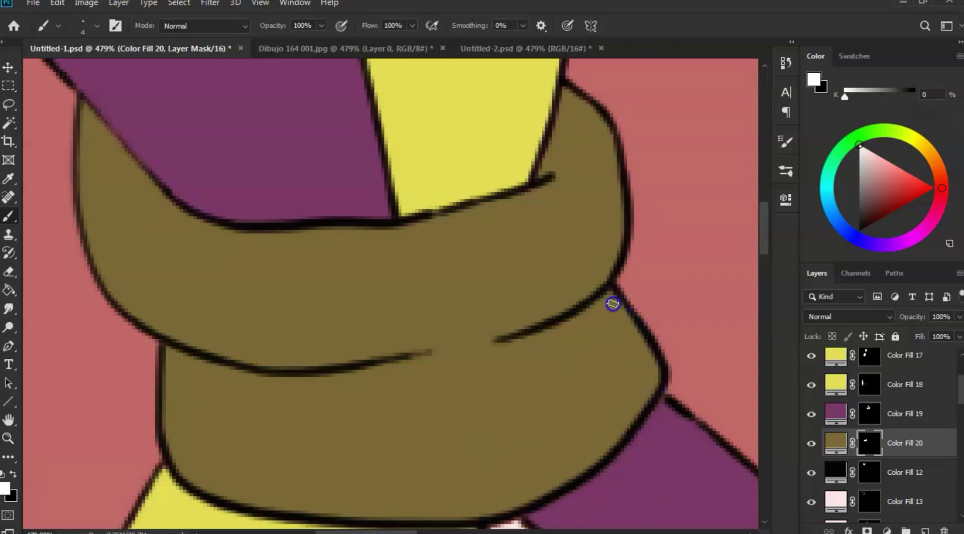
pyautogui.moveTo(609, 298); pyautogui.dragTo(621, 317)
pyautogui.click(620, 317)
# Step: Toggle the visibility of Color Fill 12 on the whole illustration to examine which areas it colours
pyautogui.press('z')
pyautogui.moveTo(614, 350)
pyautogui.mouseDown()
pyautogui.moveTo(529, 371)
pyautogui.moveTo(544, 394)
pyautogui.mouseUp()
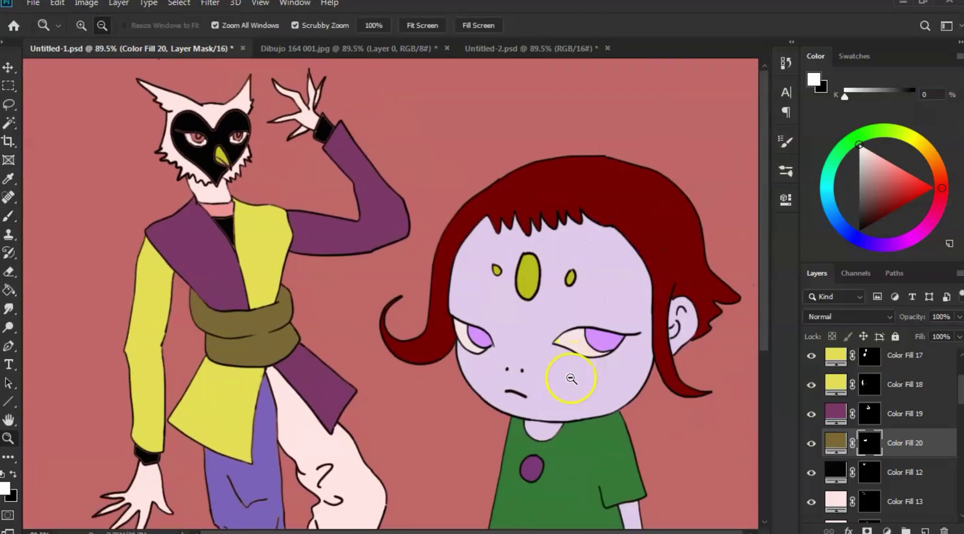
pyautogui.moveTo(483, 410); pyautogui.dragTo(460, 418)
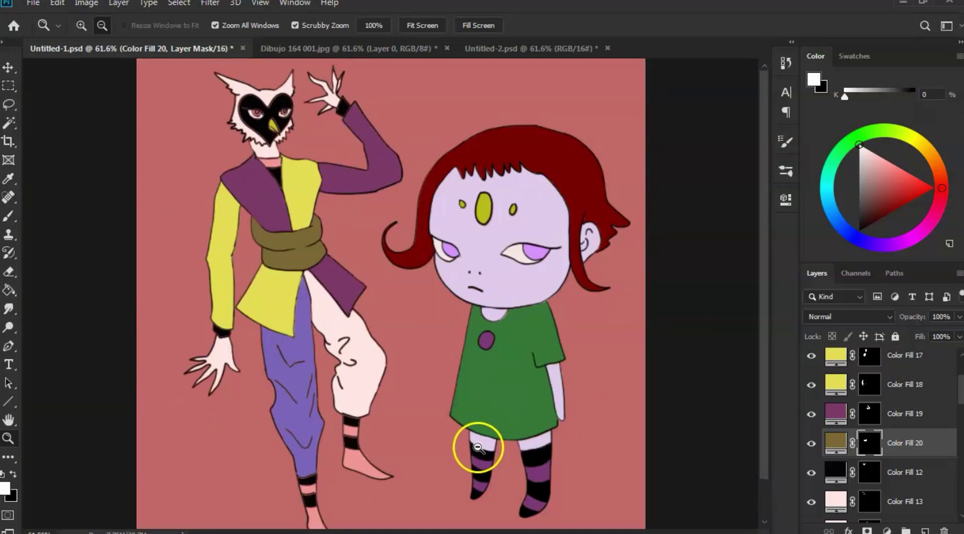
pyautogui.click(814, 477)
pyautogui.click(814, 477)
pyautogui.click(814, 477)
pyautogui.click(813, 477)
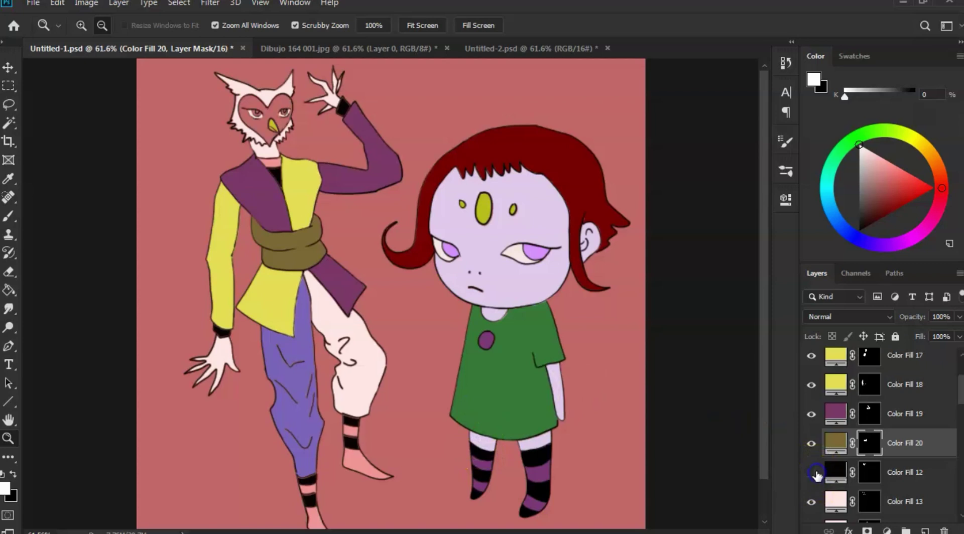
pyautogui.click(812, 473)
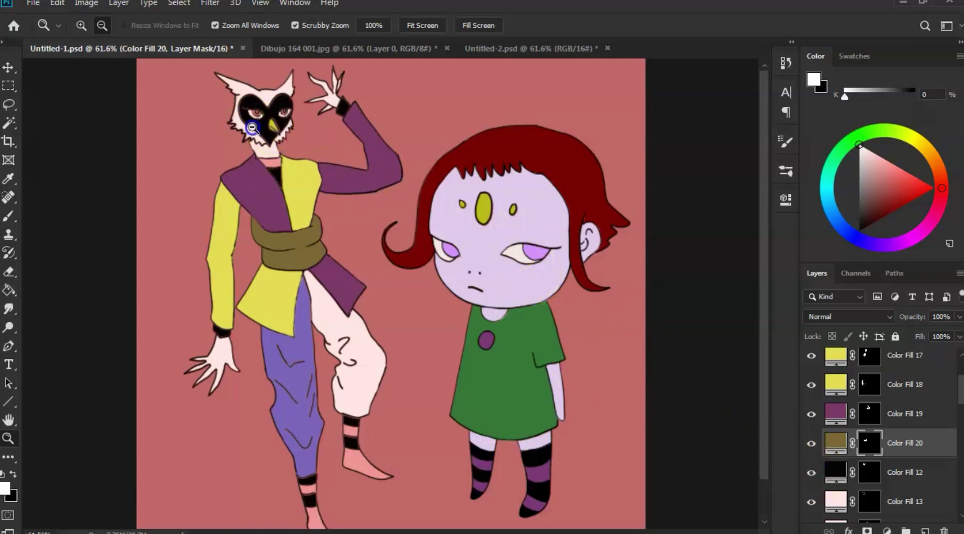
# Step: Brush white on the Color Fill 12 mask along the black heart-shaped face's lower edges, from the cheek around the chin point and past the beak
pyautogui.moveTo(251, 128); pyautogui.dragTo(338, 164)
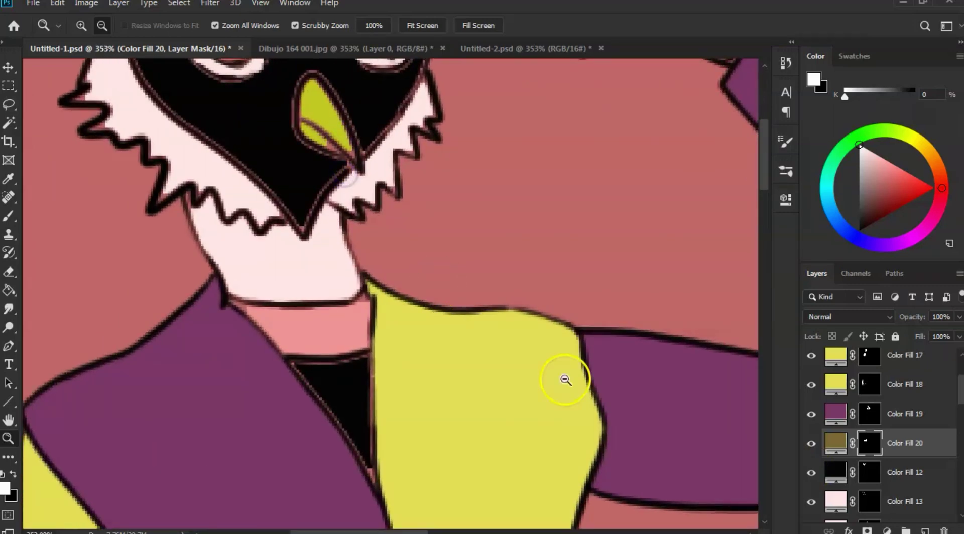
pyautogui.click(863, 486)
pyautogui.moveTo(439, 286)
pyautogui.mouseDown()
pyautogui.moveTo(407, 308)
pyautogui.moveTo(411, 281)
pyautogui.mouseUp()
pyautogui.press('b')
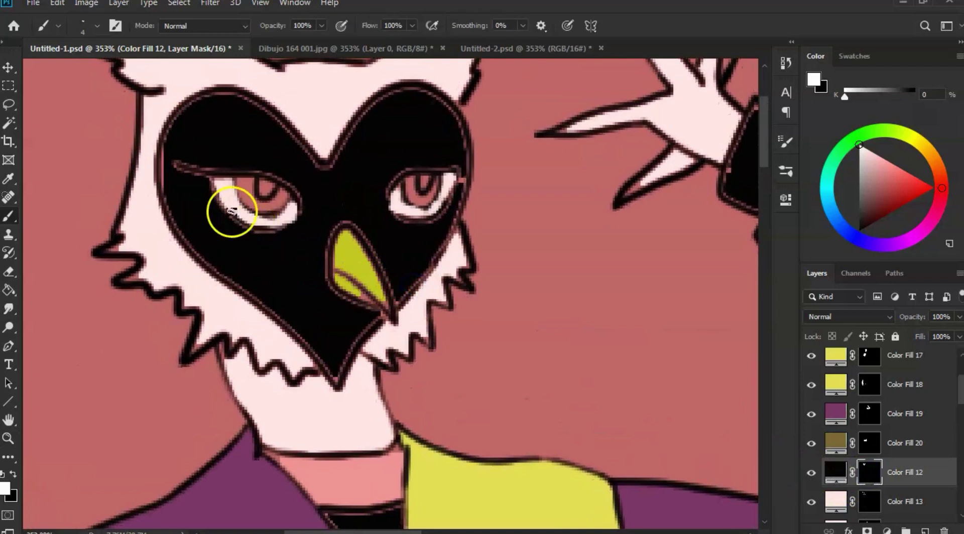
pyautogui.moveTo(242, 279); pyautogui.dragTo(259, 299)
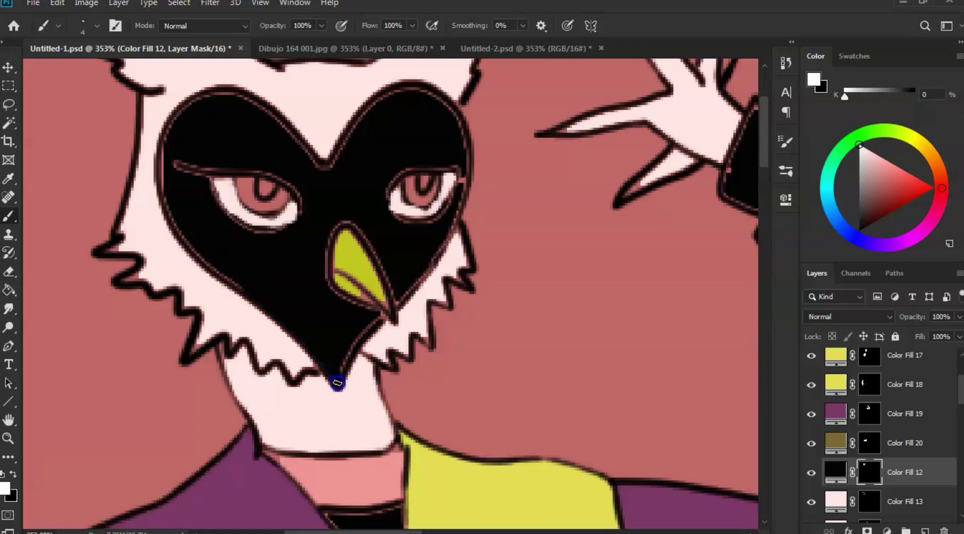
pyautogui.click(348, 357)
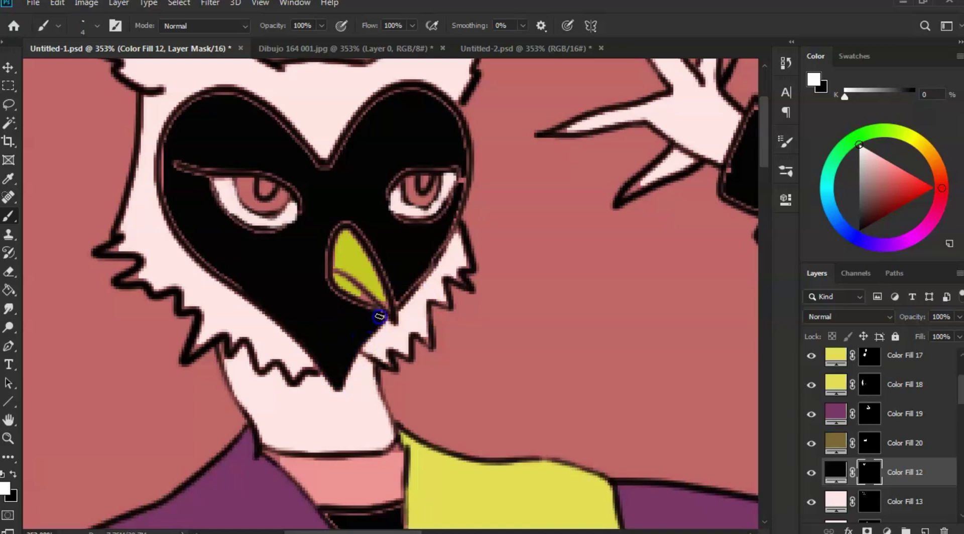
pyautogui.moveTo(378, 317); pyautogui.dragTo(380, 306)
pyautogui.click(401, 295)
pyautogui.moveTo(431, 255); pyautogui.dragTo(419, 276)
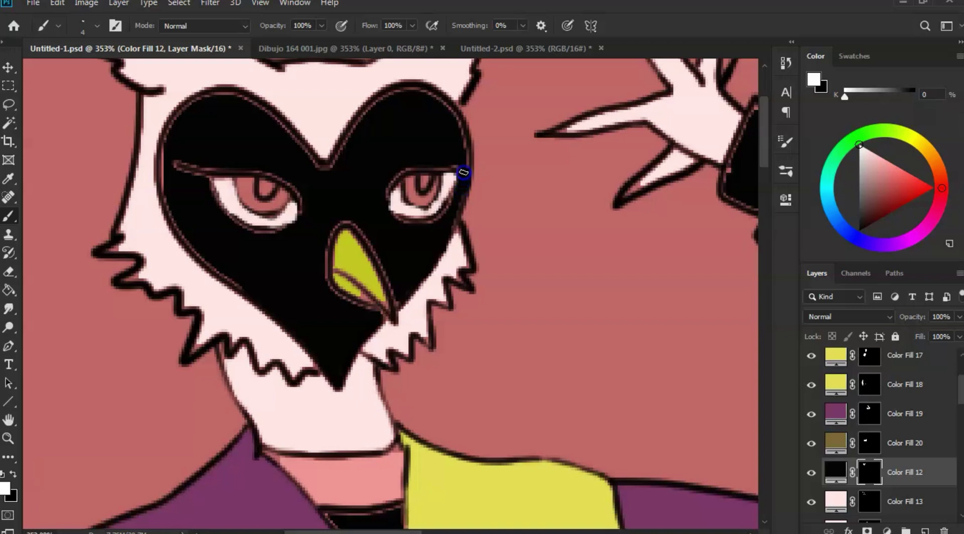
# Step: Brush white on the Color Fill 12 mask around the black heart's upper lobes and outer sides, and around the yellow beak's outline
pyautogui.moveTo(465, 150); pyautogui.dragTo(459, 208)
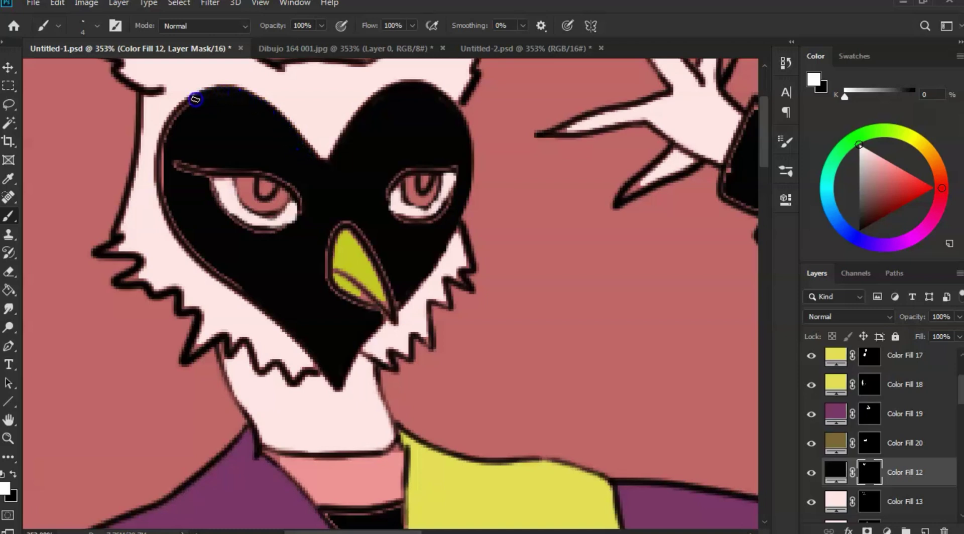
pyautogui.moveTo(176, 116)
pyautogui.mouseDown()
pyautogui.moveTo(159, 151)
pyautogui.moveTo(176, 119)
pyautogui.moveTo(163, 176)
pyautogui.mouseUp()
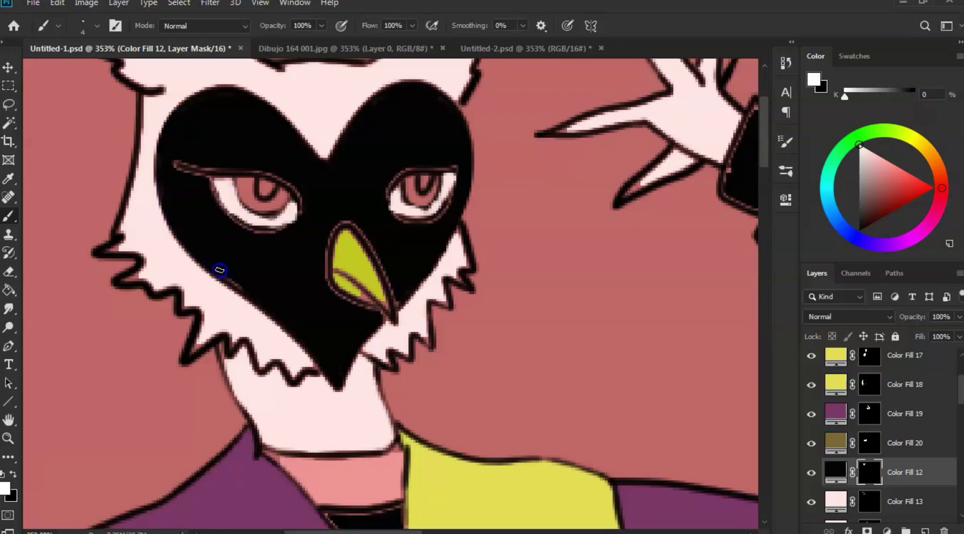
pyautogui.moveTo(237, 283)
pyautogui.mouseDown()
pyautogui.moveTo(366, 222)
pyautogui.moveTo(392, 263)
pyautogui.moveTo(397, 307)
pyautogui.moveTo(405, 293)
pyautogui.mouseUp()
pyautogui.moveTo(310, 188); pyautogui.dragTo(374, 250)
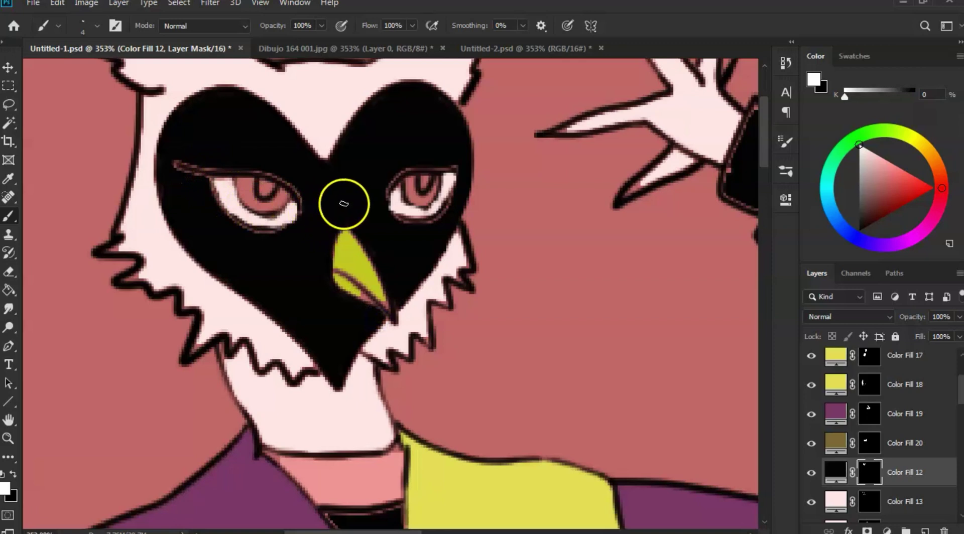
pyautogui.moveTo(344, 204)
pyautogui.mouseDown()
pyautogui.moveTo(361, 211)
pyautogui.moveTo(270, 243)
pyautogui.moveTo(261, 236)
pyautogui.moveTo(269, 248)
pyautogui.moveTo(348, 215)
pyautogui.moveTo(353, 234)
pyautogui.moveTo(341, 243)
pyautogui.mouseUp()
# Step: Toggle Color Fill 13's visibility to check which areas it colours, and make its layer mask the painting target
pyautogui.press('z')
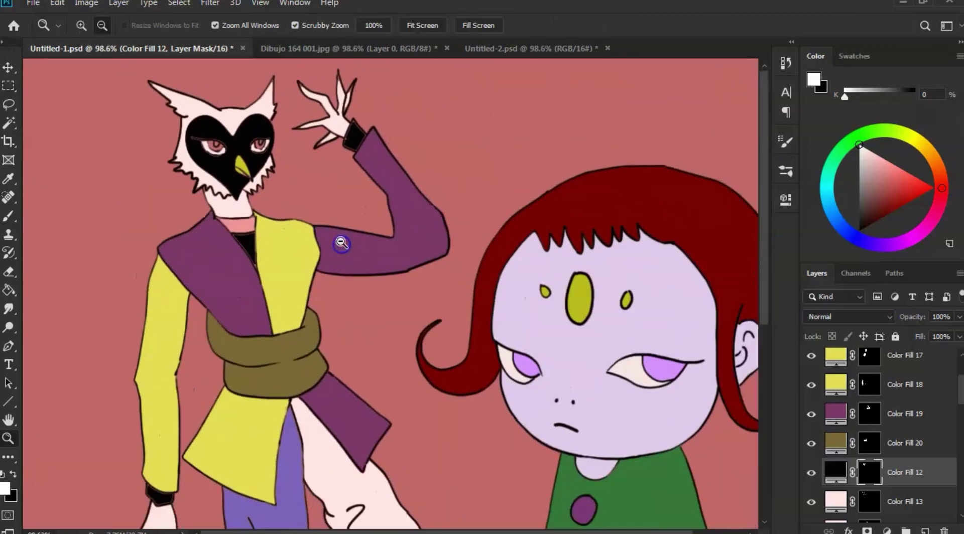
pyautogui.scroll(-1, 341, 244)
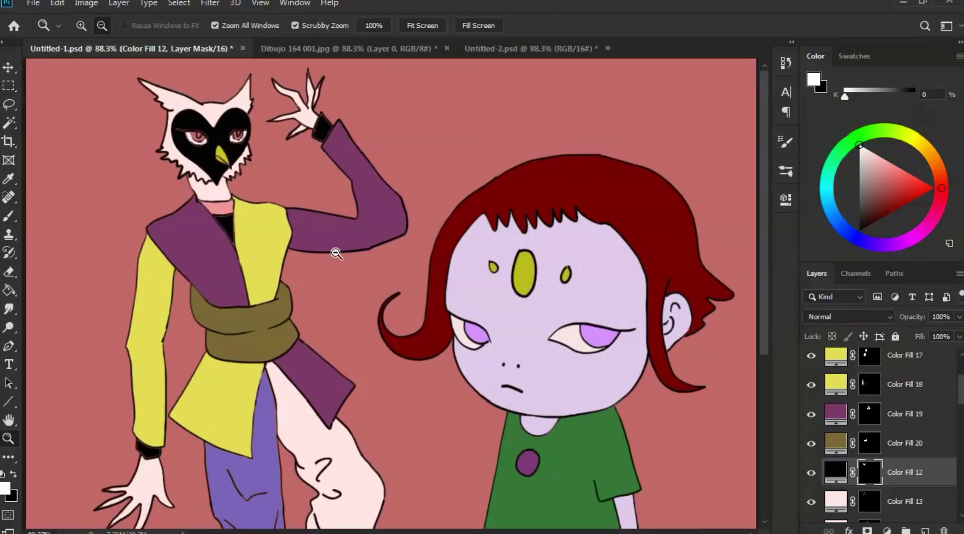
pyautogui.scroll(-1, 322, 271)
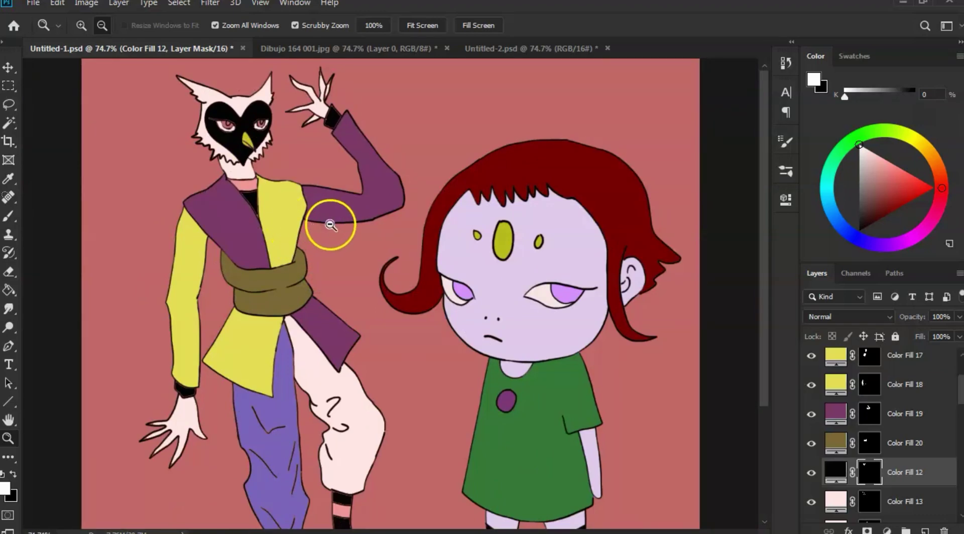
pyautogui.click(363, 238)
pyautogui.moveTo(363, 238)
pyautogui.mouseDown()
pyautogui.moveTo(346, 241)
pyautogui.moveTo(380, 241)
pyautogui.mouseUp()
pyautogui.moveTo(279, 171); pyautogui.dragTo(318, 219)
pyautogui.moveTo(241, 173); pyautogui.dragTo(306, 279)
pyautogui.click(806, 502)
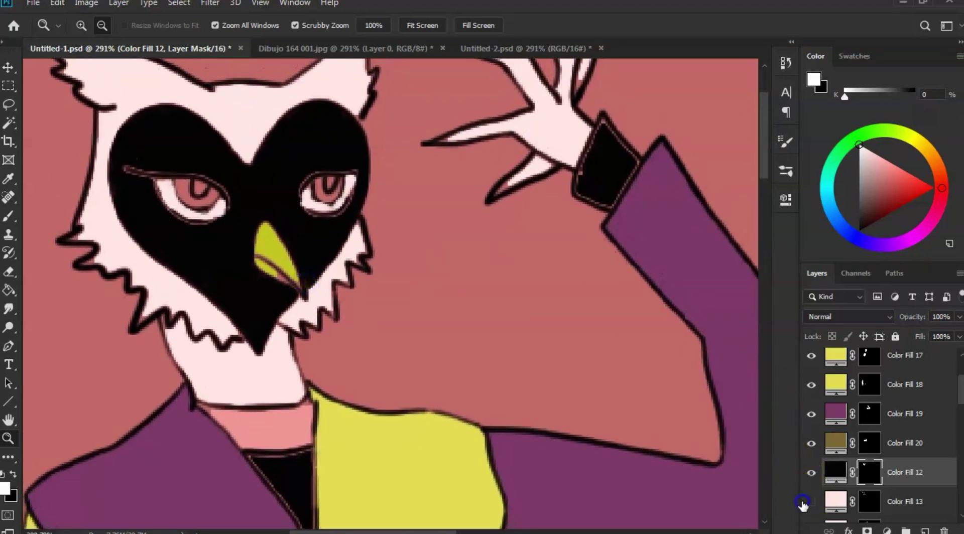
pyautogui.click(810, 502)
pyautogui.click(862, 502)
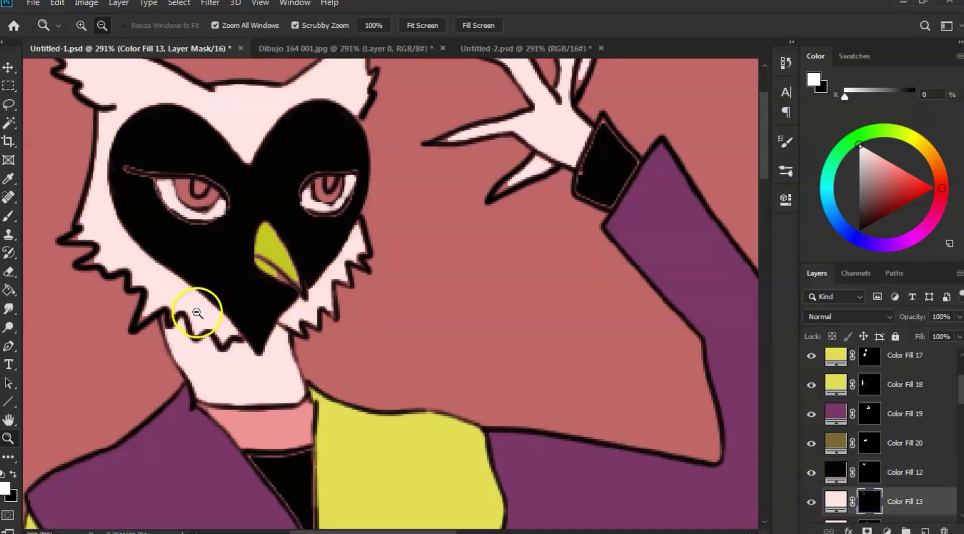
# Step: Brush white on the Color Fill 13 mask where the pale face meets the black heart, around its lobes, sides and chin point
pyautogui.press('b')
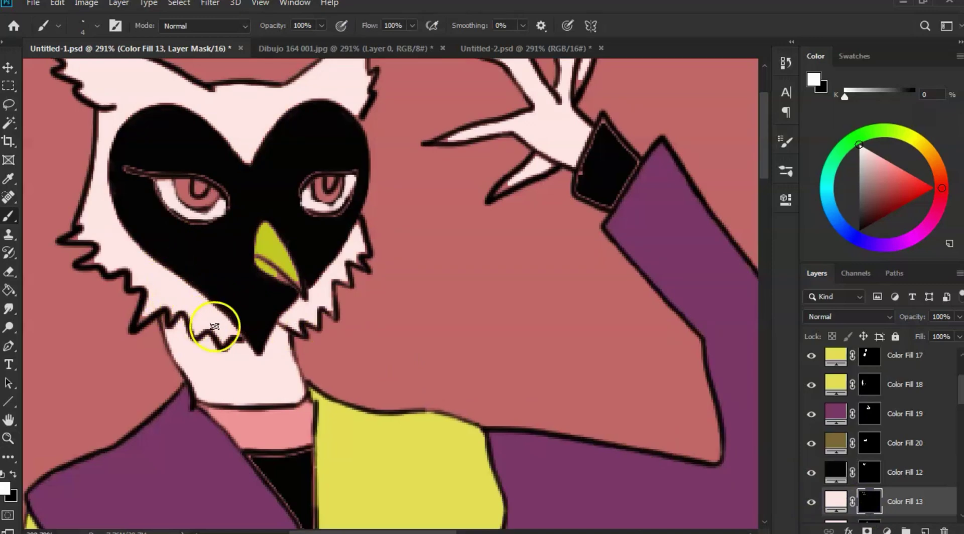
pyautogui.click(239, 336)
pyautogui.moveTo(230, 324)
pyautogui.mouseDown()
pyautogui.moveTo(215, 307)
pyautogui.moveTo(267, 318)
pyautogui.moveTo(250, 325)
pyautogui.moveTo(269, 345)
pyautogui.moveTo(231, 298)
pyautogui.moveTo(127, 219)
pyautogui.moveTo(203, 263)
pyautogui.mouseUp()
pyautogui.press('z')
pyautogui.press('b')
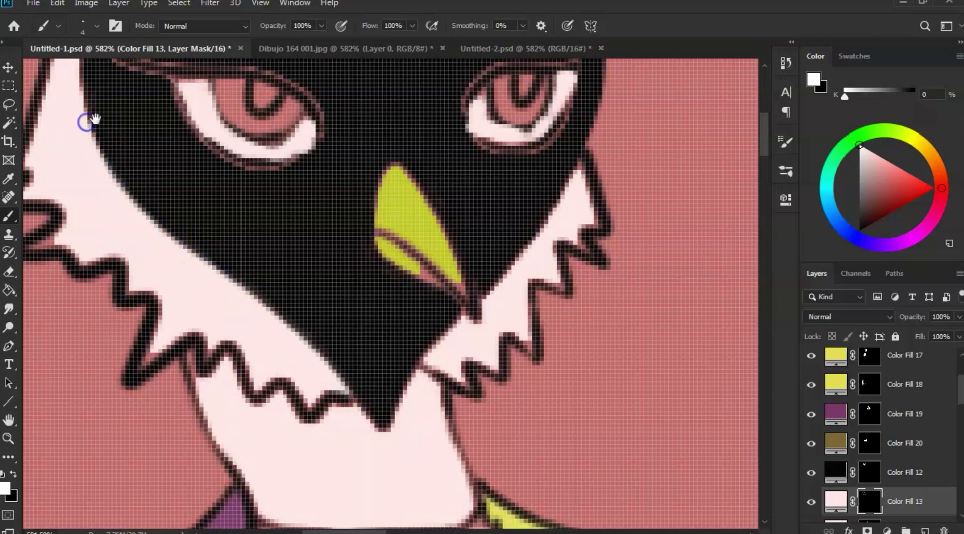
pyautogui.moveTo(86, 123); pyautogui.dragTo(155, 209)
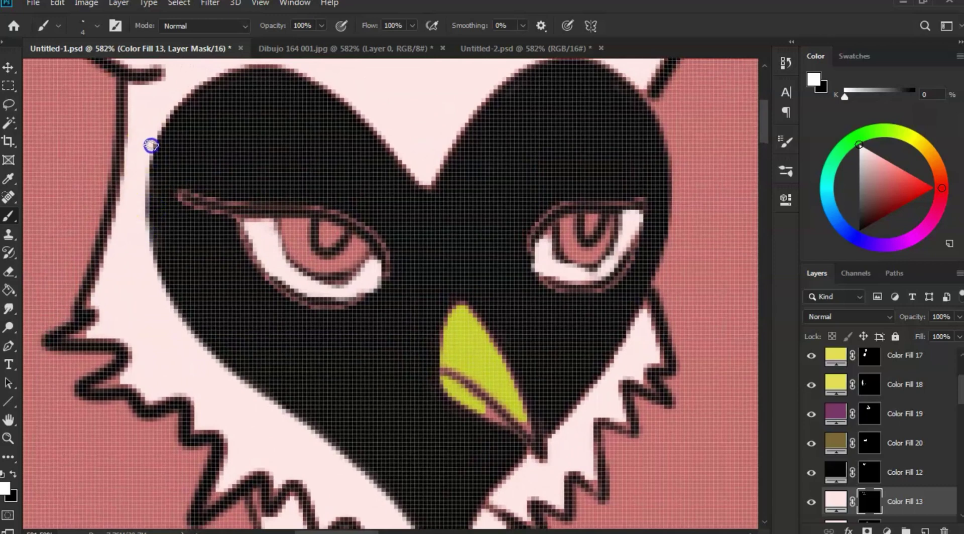
pyautogui.moveTo(215, 71)
pyautogui.mouseDown()
pyautogui.moveTo(204, 123)
pyautogui.moveTo(303, 145)
pyautogui.moveTo(403, 248)
pyautogui.moveTo(450, 176)
pyautogui.moveTo(431, 212)
pyautogui.moveTo(491, 137)
pyautogui.moveTo(522, 117)
pyautogui.moveTo(567, 115)
pyautogui.moveTo(625, 155)
pyautogui.moveTo(523, 122)
pyautogui.mouseUp()
pyautogui.moveTo(568, 118); pyautogui.dragTo(511, 122)
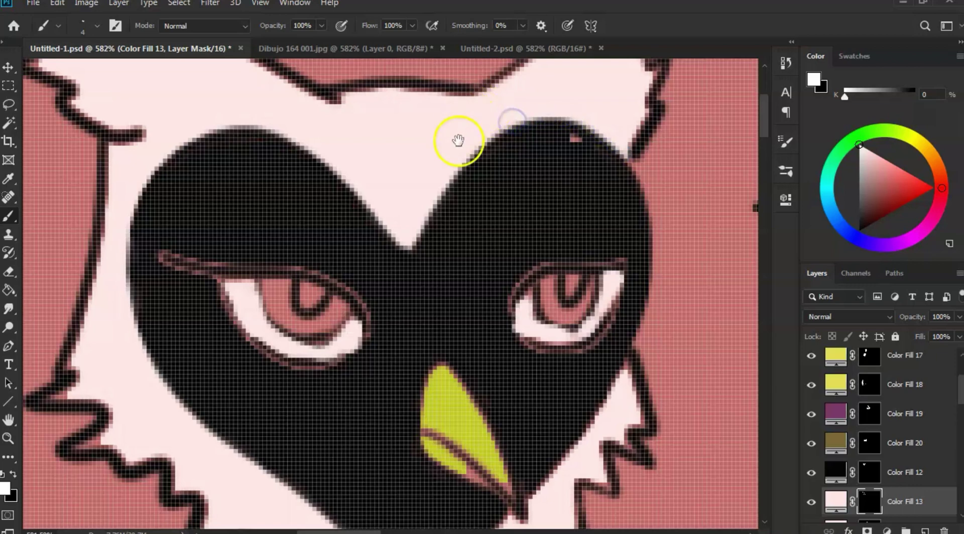
pyautogui.moveTo(618, 372); pyautogui.dragTo(606, 231)
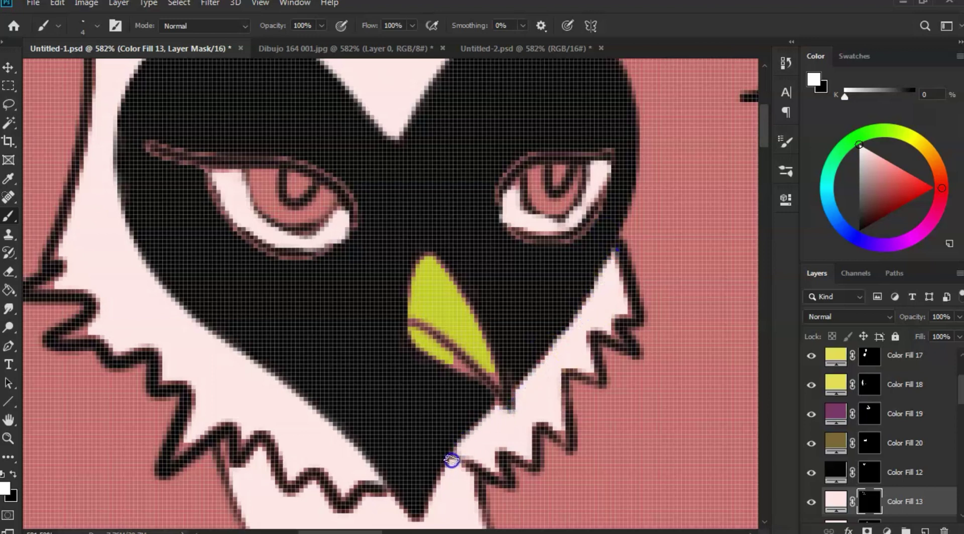
pyautogui.moveTo(459, 452); pyautogui.dragTo(477, 358)
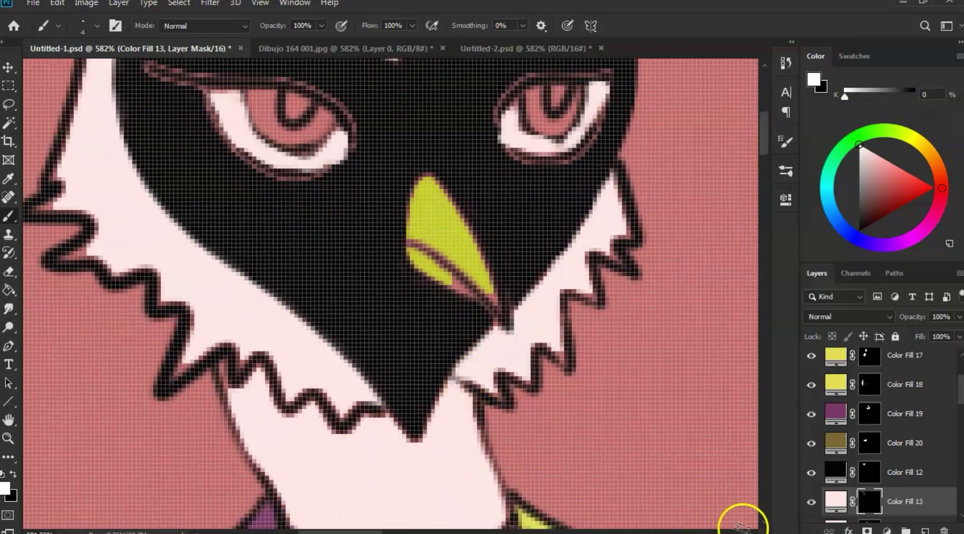
# Step: Recheck Color Fill 13's coverage and brush white on its mask along the jagged cheek feathers beside the beak
pyautogui.click(811, 503)
pyautogui.click(812, 502)
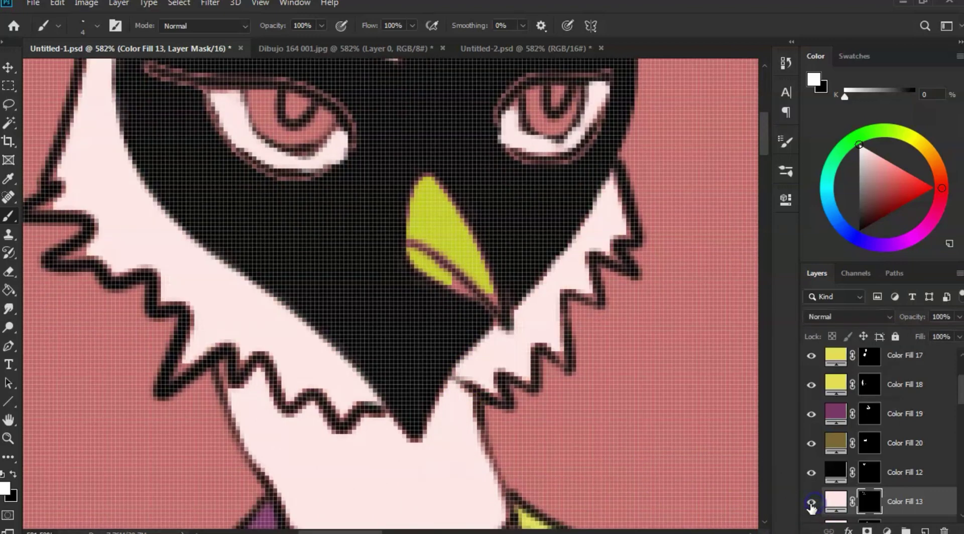
pyautogui.moveTo(458, 376)
pyautogui.mouseDown()
pyautogui.moveTo(501, 401)
pyautogui.moveTo(491, 374)
pyautogui.moveTo(527, 379)
pyautogui.moveTo(536, 340)
pyautogui.moveTo(561, 353)
pyautogui.moveTo(560, 288)
pyautogui.moveTo(600, 296)
pyautogui.moveTo(595, 244)
pyautogui.moveTo(624, 263)
pyautogui.moveTo(610, 237)
pyautogui.moveTo(630, 230)
pyautogui.moveTo(612, 177)
pyautogui.mouseUp()
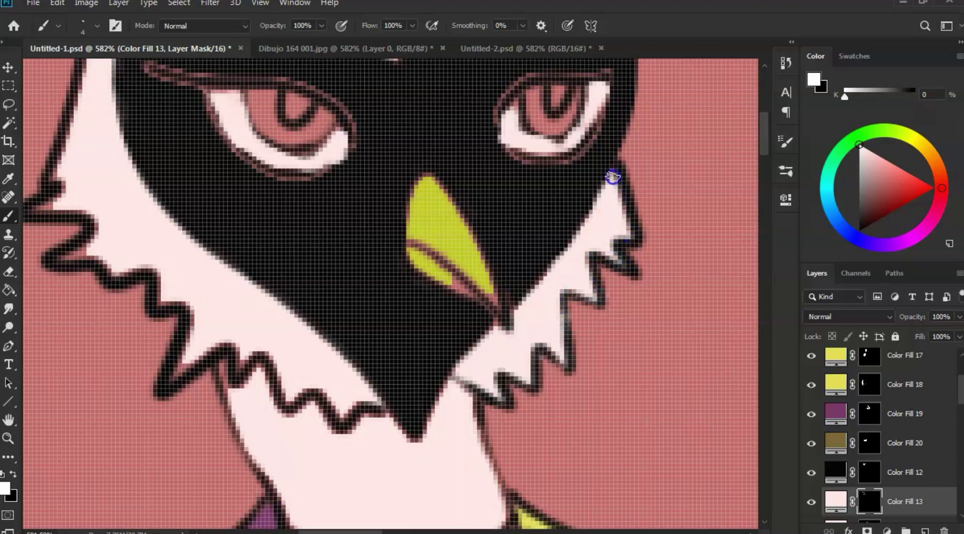
# Step: Brush white on the Color Fill 13 mask along the larger jagged feather fringe, from the chin to the outermost cheek tip
pyautogui.click(375, 408)
pyautogui.moveTo(343, 421)
pyautogui.mouseDown()
pyautogui.moveTo(315, 392)
pyautogui.moveTo(287, 403)
pyautogui.moveTo(261, 354)
pyautogui.moveTo(240, 372)
pyautogui.moveTo(249, 347)
pyautogui.moveTo(256, 351)
pyautogui.moveTo(249, 347)
pyautogui.moveTo(240, 373)
pyautogui.mouseUp()
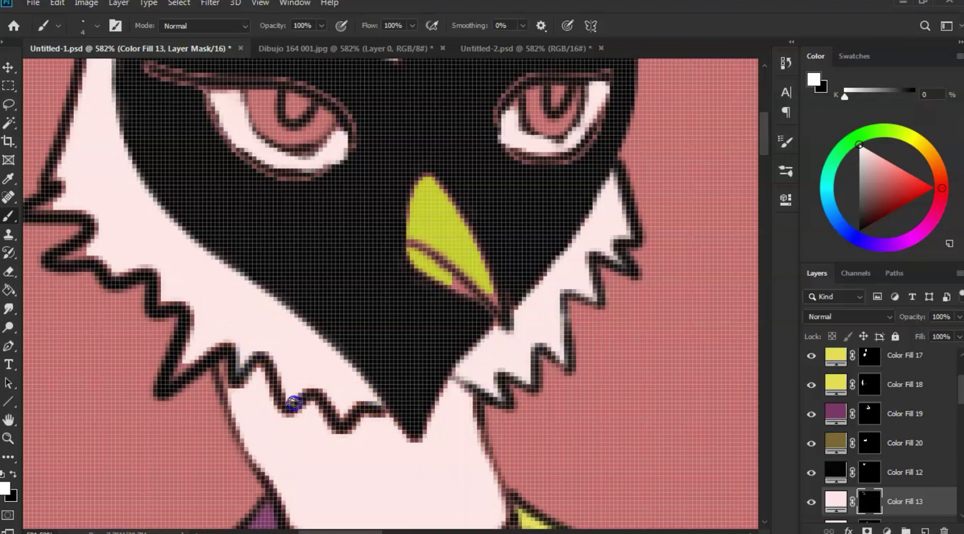
pyautogui.moveTo(282, 388)
pyautogui.mouseDown()
pyautogui.moveTo(383, 407)
pyautogui.moveTo(344, 404)
pyautogui.mouseUp()
pyautogui.moveTo(244, 360)
pyautogui.mouseDown()
pyautogui.moveTo(241, 370)
pyautogui.moveTo(200, 357)
pyautogui.mouseUp()
pyautogui.moveTo(166, 392); pyautogui.dragTo(201, 313)
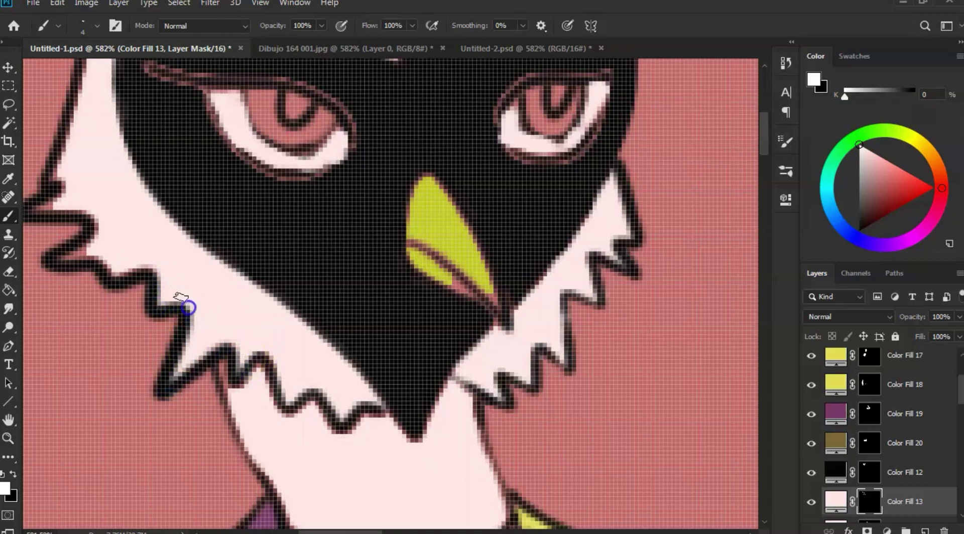
pyautogui.moveTo(180, 297); pyautogui.dragTo(226, 297)
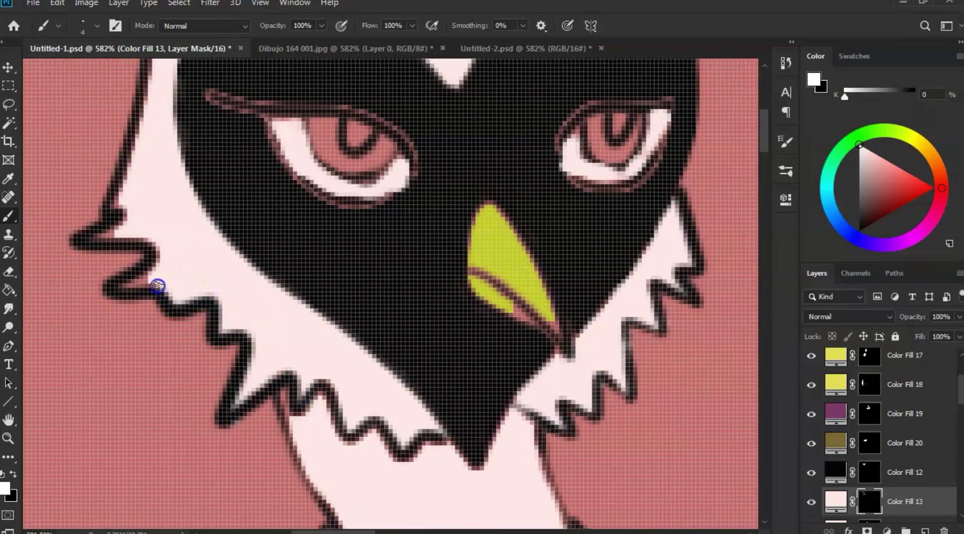
pyautogui.moveTo(134, 280); pyautogui.dragTo(157, 255)
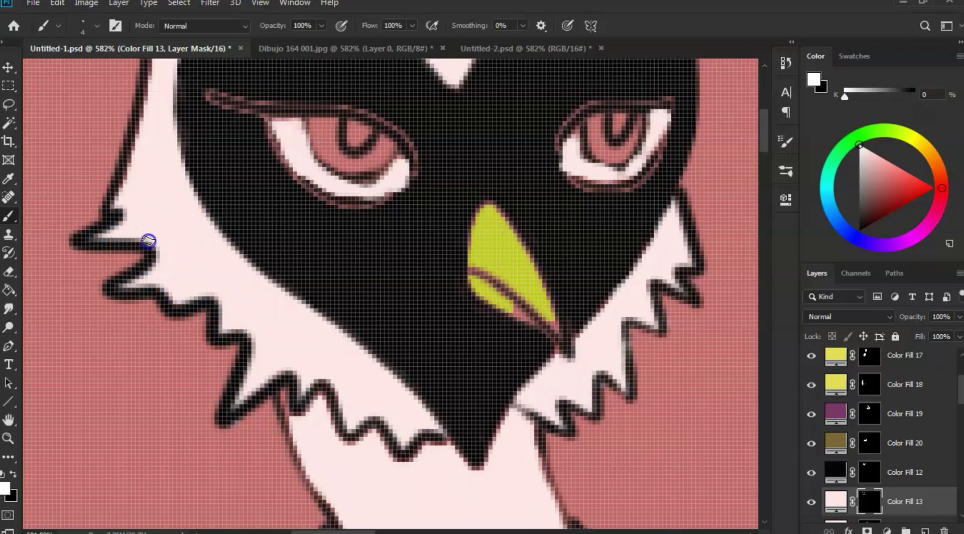
# Step: Brush white on the Color Fill 13 mask up the outer side of the face, around the temple tufts and along the long ear's lower edge
pyautogui.moveTo(131, 151); pyautogui.dragTo(176, 186)
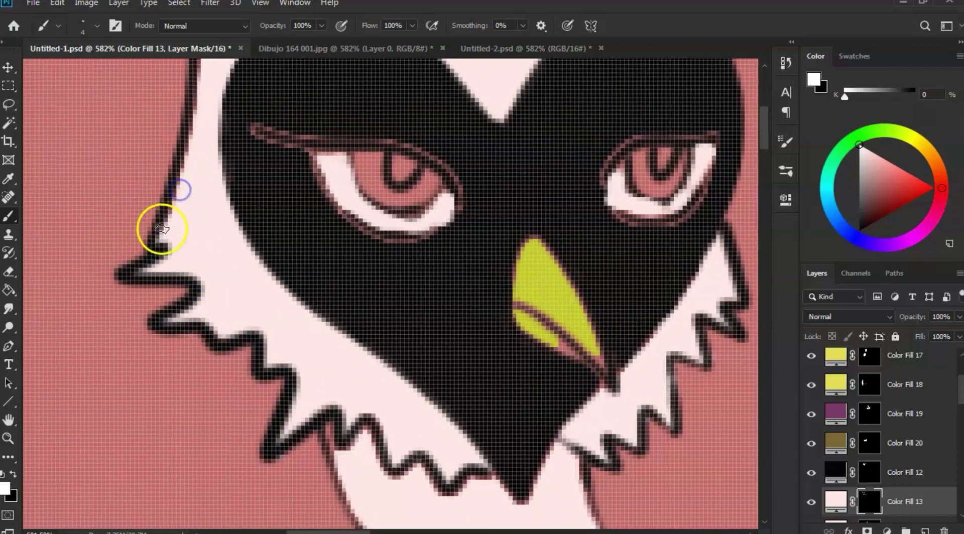
pyautogui.moveTo(161, 231); pyautogui.dragTo(175, 178)
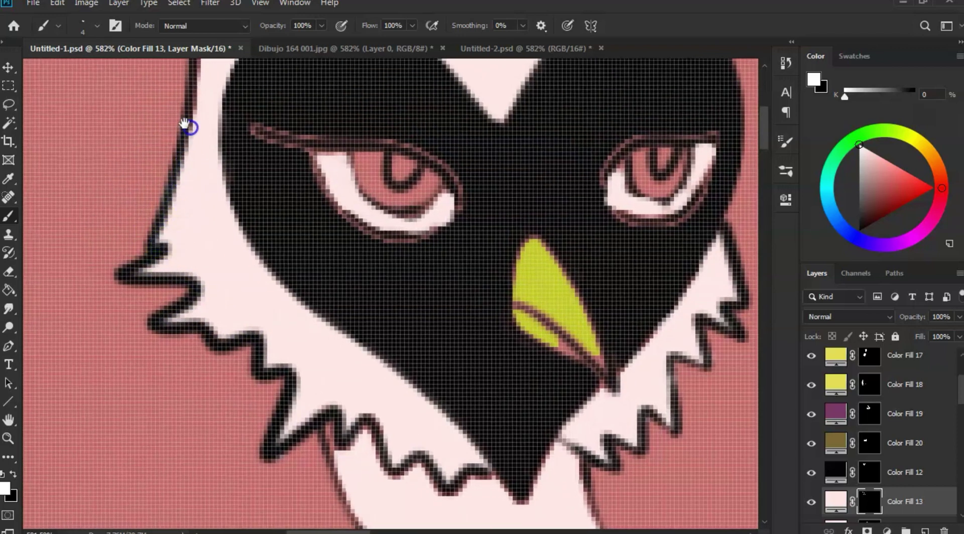
pyautogui.moveTo(185, 123); pyautogui.dragTo(179, 224)
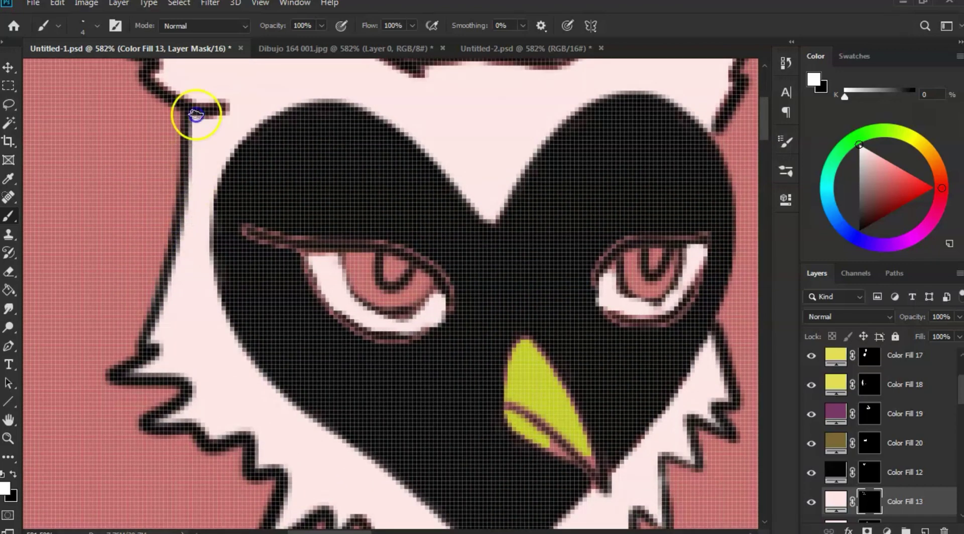
pyautogui.moveTo(213, 97); pyautogui.dragTo(242, 156)
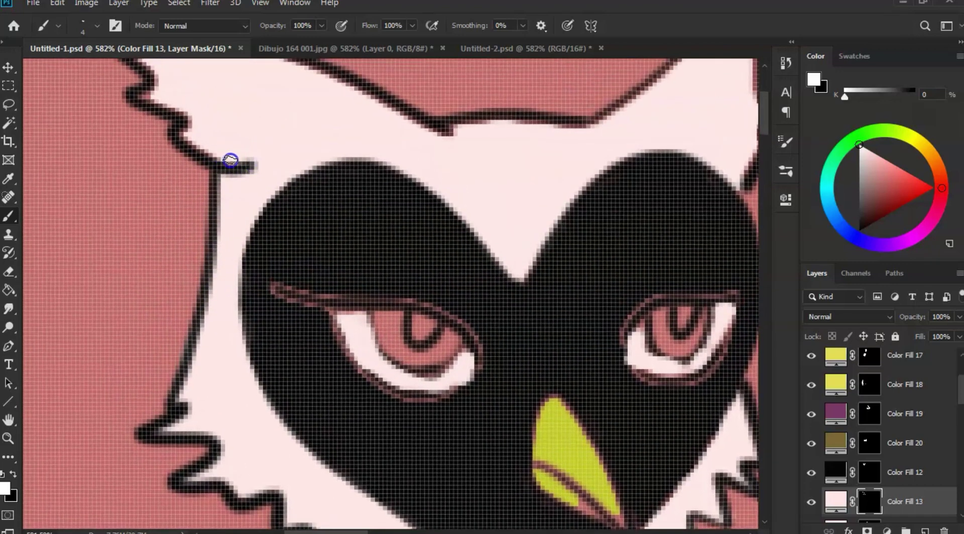
pyautogui.moveTo(186, 129); pyautogui.dragTo(220, 148)
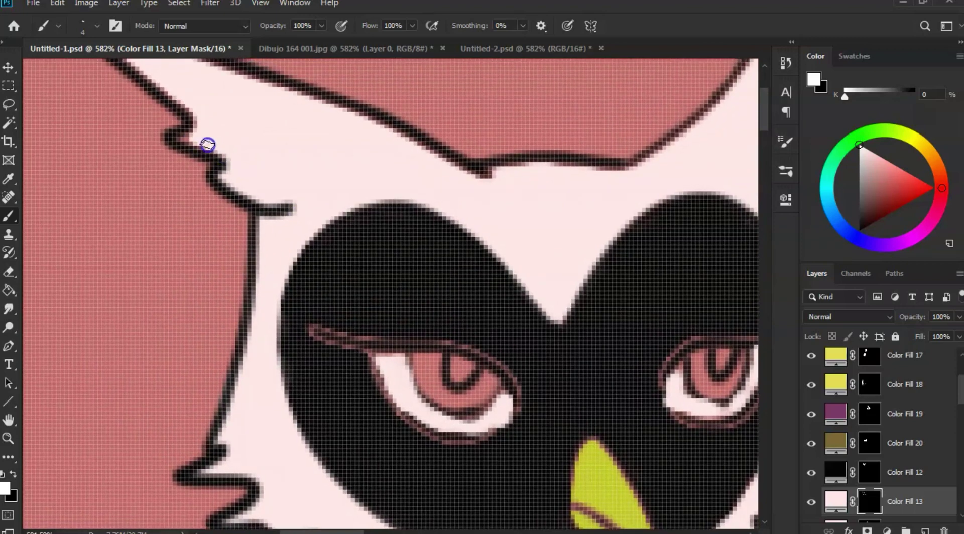
pyautogui.moveTo(194, 119); pyautogui.dragTo(222, 156)
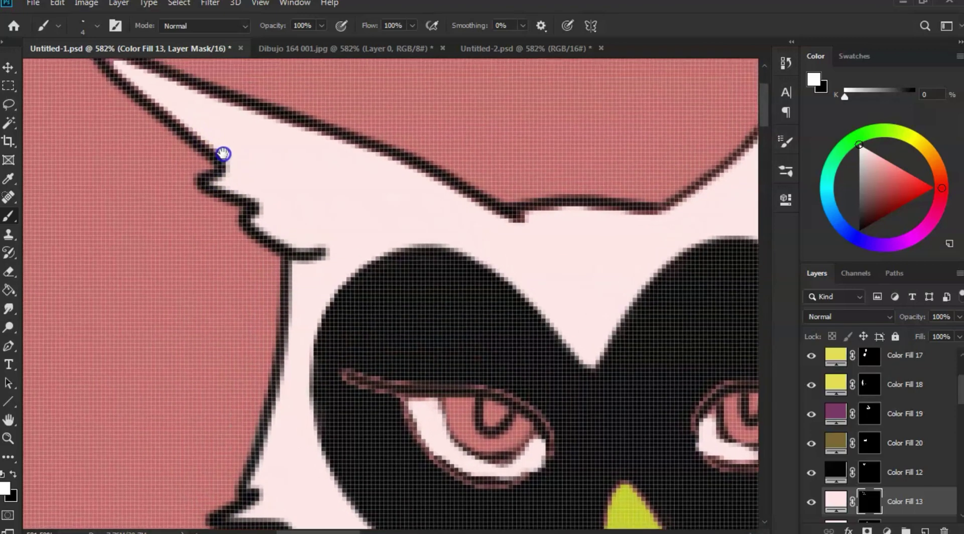
pyautogui.moveTo(176, 112); pyautogui.dragTo(257, 157)
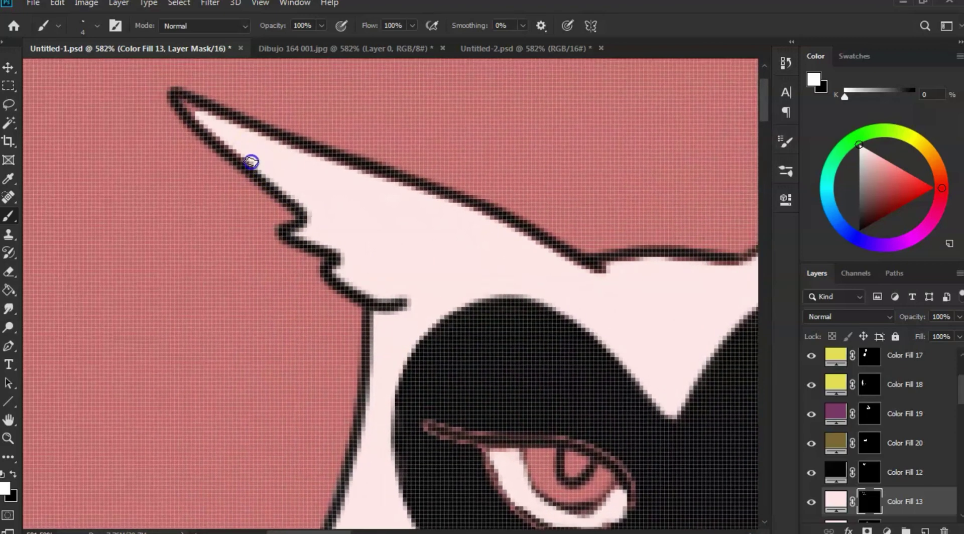
# Step: Brush white on the Color Fill 13 mask along the long ear's upper edge, the top of the head and around the other ear
pyautogui.moveTo(197, 111)
pyautogui.mouseDown()
pyautogui.moveTo(296, 149)
pyautogui.moveTo(235, 137)
pyautogui.moveTo(322, 154)
pyautogui.moveTo(294, 144)
pyautogui.moveTo(366, 180)
pyautogui.moveTo(446, 199)
pyautogui.moveTo(539, 249)
pyautogui.mouseUp()
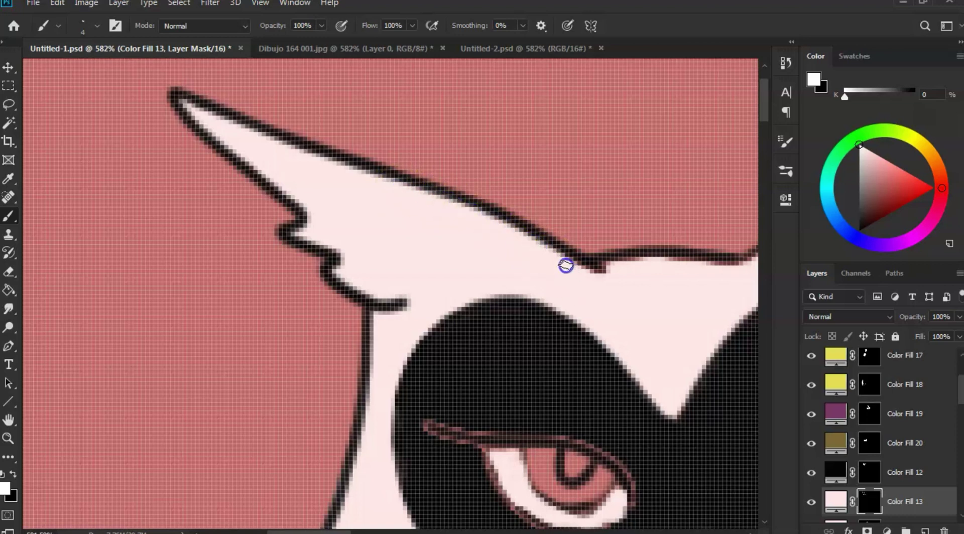
pyautogui.moveTo(609, 278); pyautogui.dragTo(549, 274)
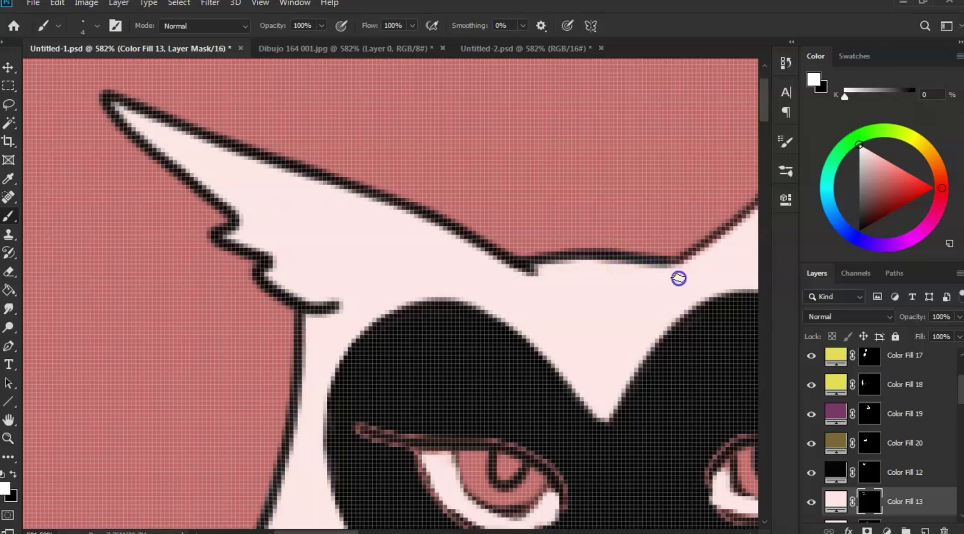
pyautogui.moveTo(678, 278)
pyautogui.mouseDown()
pyautogui.moveTo(536, 282)
pyautogui.moveTo(511, 262)
pyautogui.moveTo(503, 283)
pyautogui.moveTo(483, 284)
pyautogui.moveTo(521, 251)
pyautogui.mouseUp()
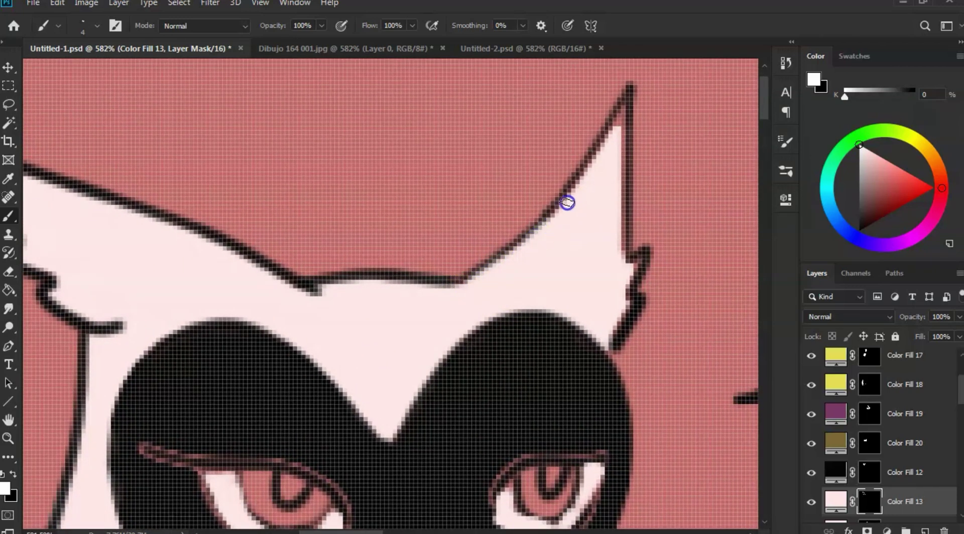
pyautogui.moveTo(567, 202)
pyautogui.mouseDown()
pyautogui.moveTo(622, 107)
pyautogui.moveTo(620, 254)
pyautogui.mouseUp()
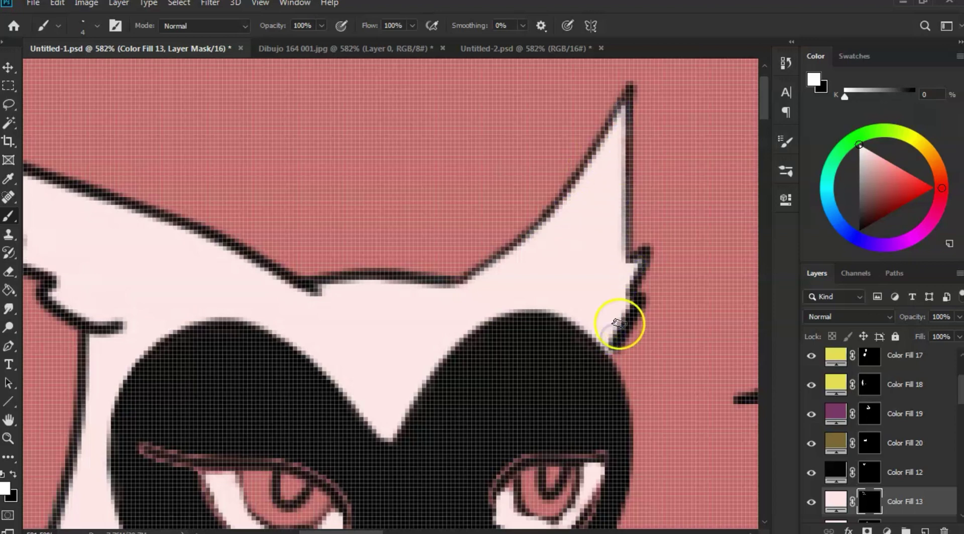
# Step: Toggle Color Fill 14's visibility on the whole illustration to check its areas, and make its mask the painting target at the neck
pyautogui.press('z')
pyautogui.moveTo(615, 333); pyautogui.dragTo(555, 321)
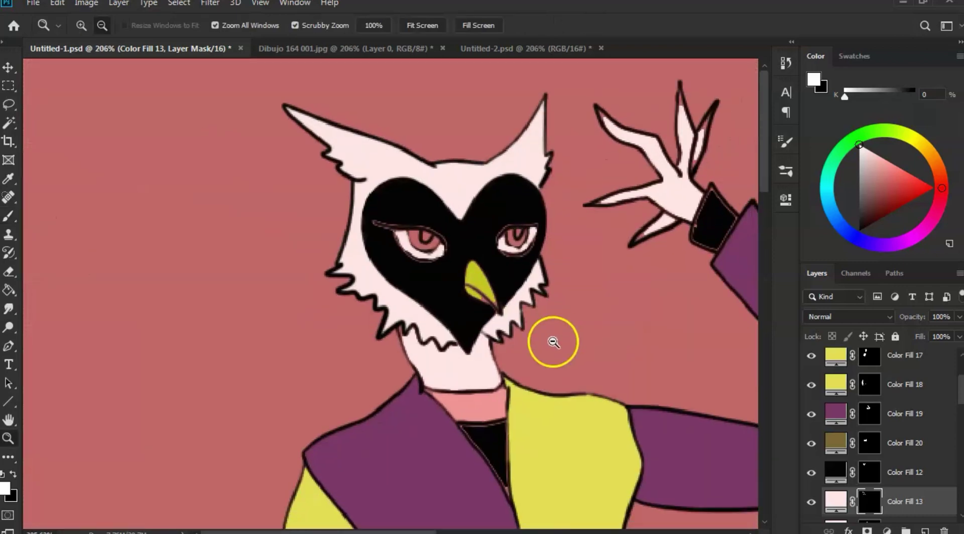
pyautogui.moveTo(533, 368); pyautogui.dragTo(498, 376)
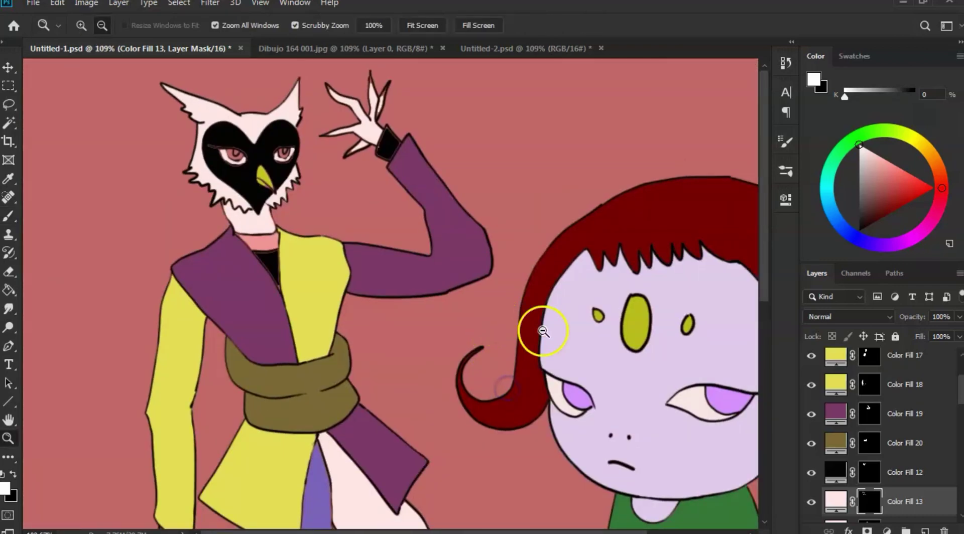
pyautogui.moveTo(544, 327); pyautogui.dragTo(523, 334)
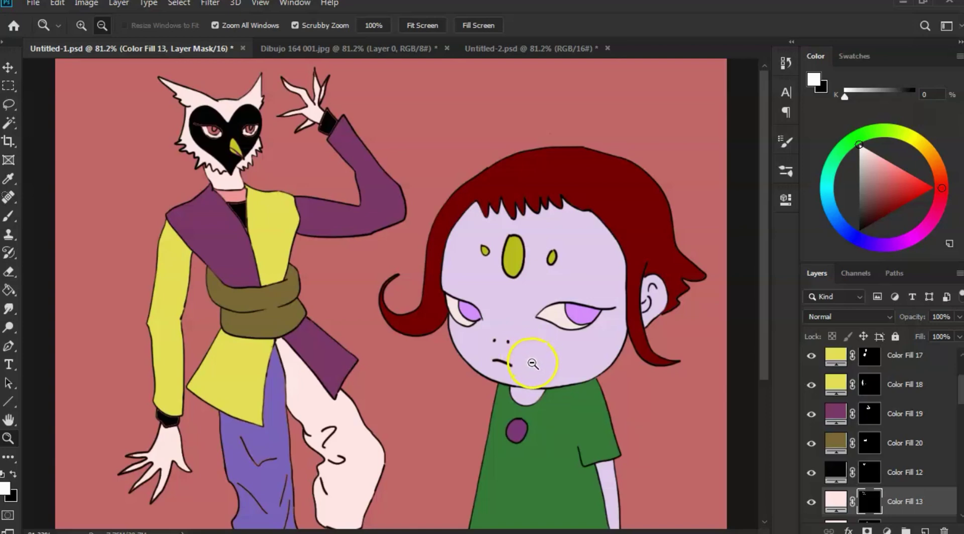
pyautogui.moveTo(533, 364); pyautogui.dragTo(520, 370)
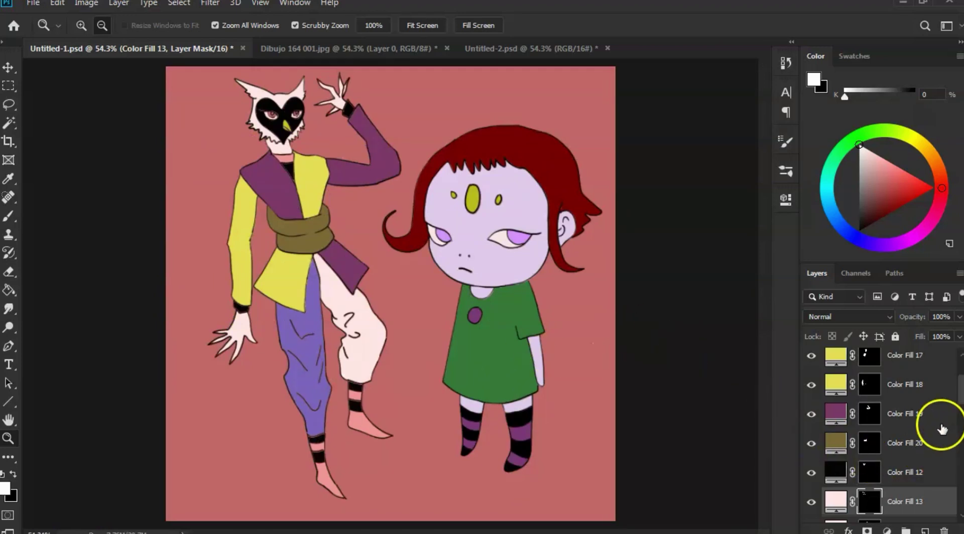
pyautogui.click(960, 398)
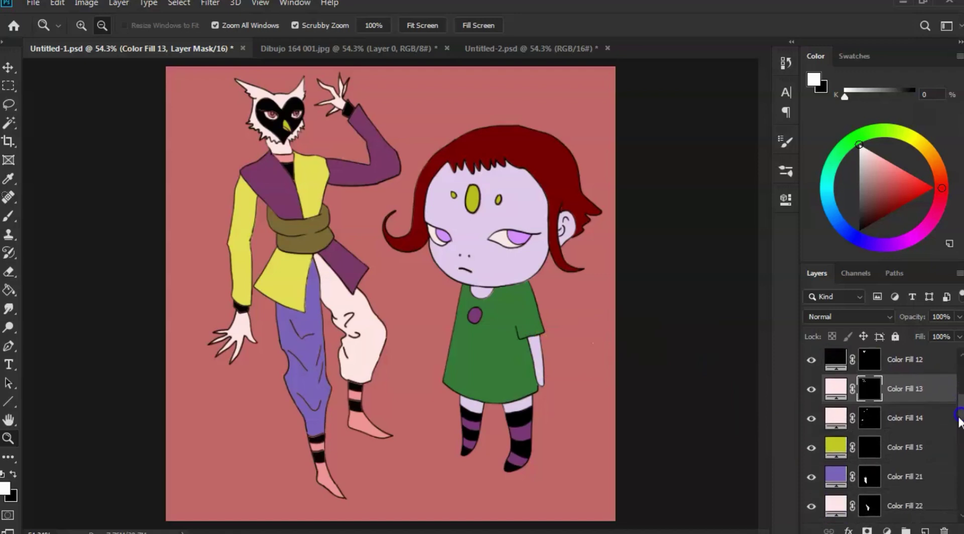
pyautogui.click(812, 418)
pyautogui.click(811, 418)
pyautogui.click(868, 419)
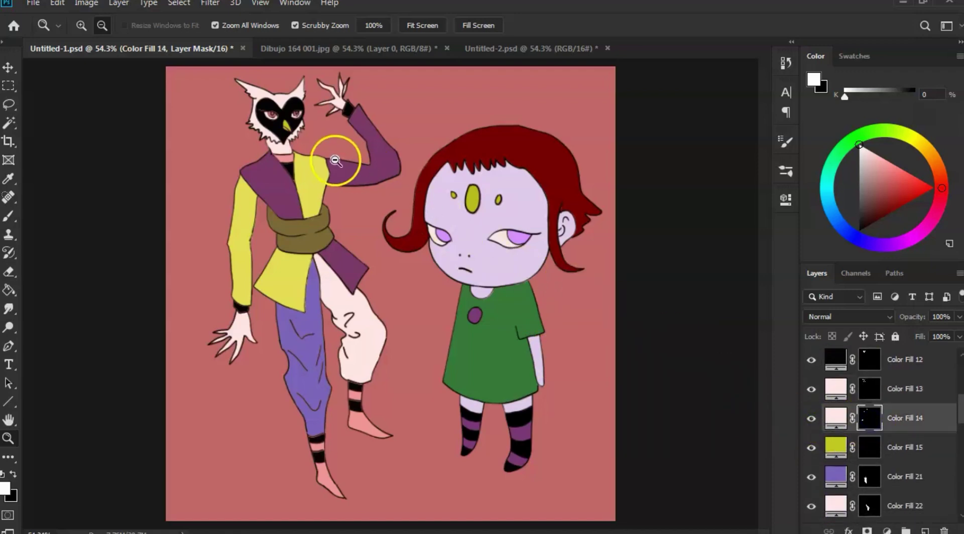
pyautogui.moveTo(259, 156); pyautogui.dragTo(363, 163)
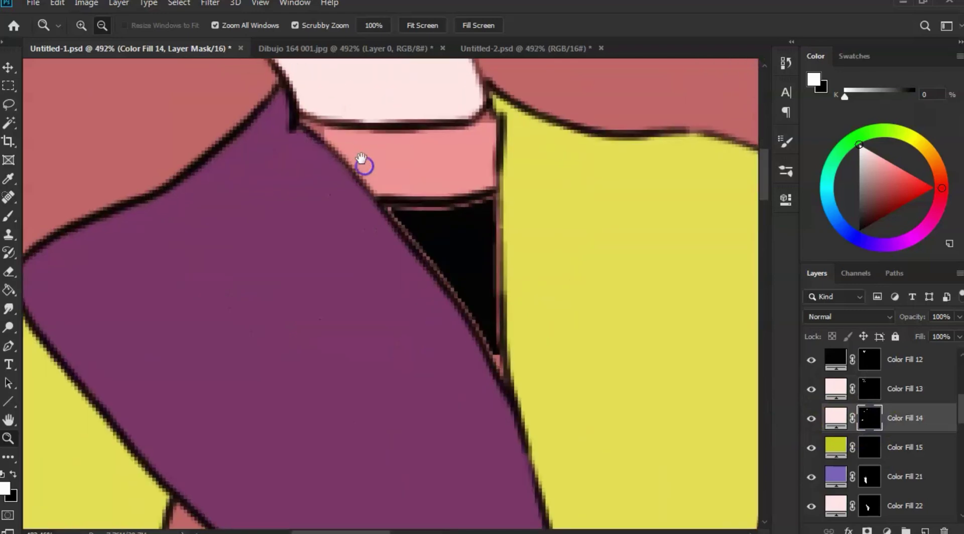
# Step: Brush white on the Color Fill 14 mask along the neck's side edges and beneath the jagged feather fringe
pyautogui.moveTo(358, 131); pyautogui.dragTo(382, 280)
pyautogui.moveTo(312, 200)
pyautogui.mouseDown()
pyautogui.moveTo(358, 205)
pyautogui.moveTo(384, 301)
pyautogui.mouseUp()
pyautogui.press('b')
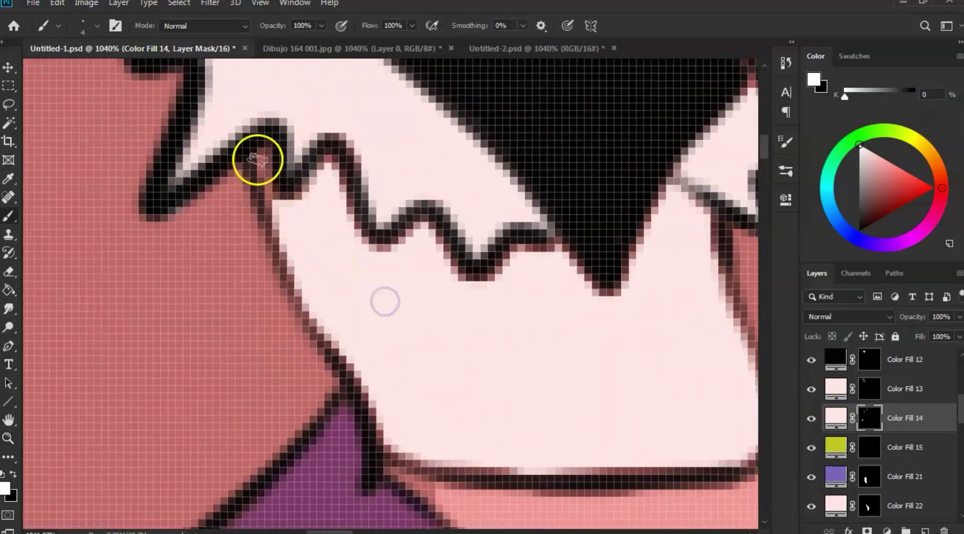
pyautogui.moveTo(257, 160)
pyautogui.mouseDown()
pyautogui.moveTo(268, 197)
pyautogui.moveTo(299, 195)
pyautogui.moveTo(325, 161)
pyautogui.moveTo(367, 247)
pyautogui.moveTo(416, 225)
pyautogui.moveTo(478, 275)
pyautogui.moveTo(517, 248)
pyautogui.moveTo(548, 254)
pyautogui.moveTo(613, 306)
pyautogui.moveTo(668, 197)
pyautogui.moveTo(636, 276)
pyautogui.mouseUp()
pyautogui.moveTo(284, 230)
pyautogui.mouseDown()
pyautogui.moveTo(279, 209)
pyautogui.moveTo(323, 305)
pyautogui.moveTo(313, 300)
pyautogui.moveTo(409, 455)
pyautogui.moveTo(443, 472)
pyautogui.moveTo(547, 472)
pyautogui.moveTo(533, 485)
pyautogui.moveTo(676, 467)
pyautogui.moveTo(497, 410)
pyautogui.moveTo(525, 434)
pyautogui.moveTo(561, 437)
pyautogui.moveTo(616, 402)
pyautogui.moveTo(551, 172)
pyautogui.moveTo(556, 227)
pyautogui.moveTo(561, 197)
pyautogui.moveTo(512, 180)
pyautogui.moveTo(512, 208)
pyautogui.mouseUp()
# Step: Erase the Color Fill 14 mask's overspill below the line at the base of the neck
pyautogui.press('e')
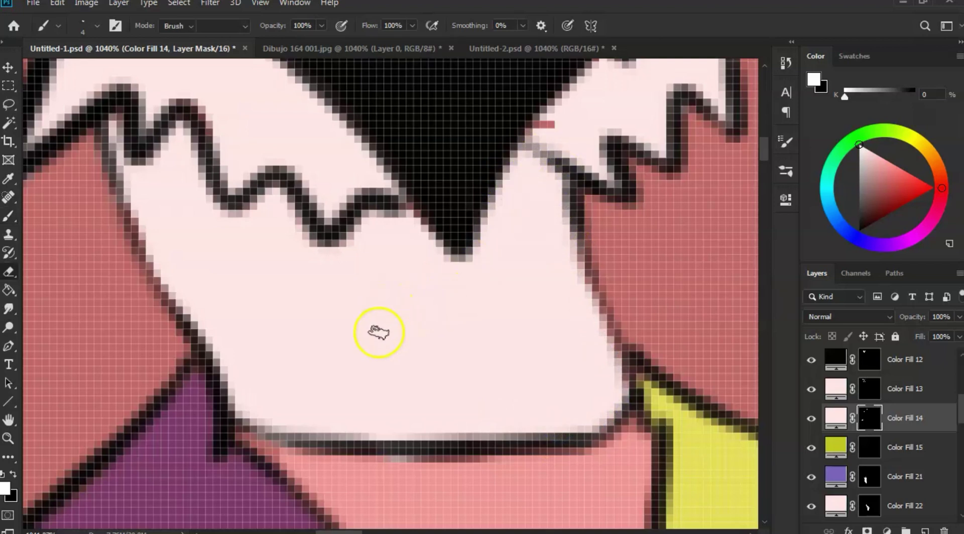
pyautogui.moveTo(395, 462); pyautogui.dragTo(411, 458)
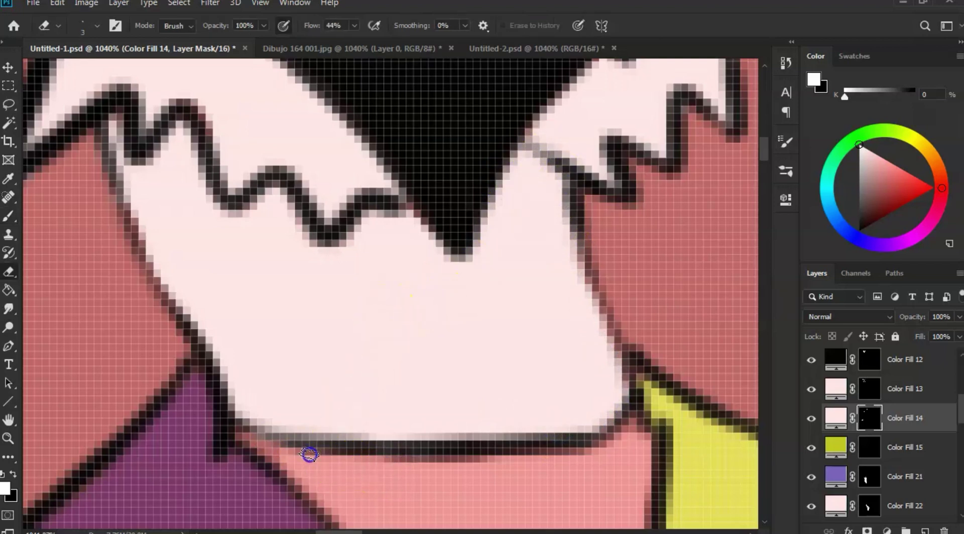
pyautogui.moveTo(309, 454)
pyautogui.mouseDown()
pyautogui.moveTo(414, 469)
pyautogui.moveTo(598, 443)
pyautogui.mouseUp()
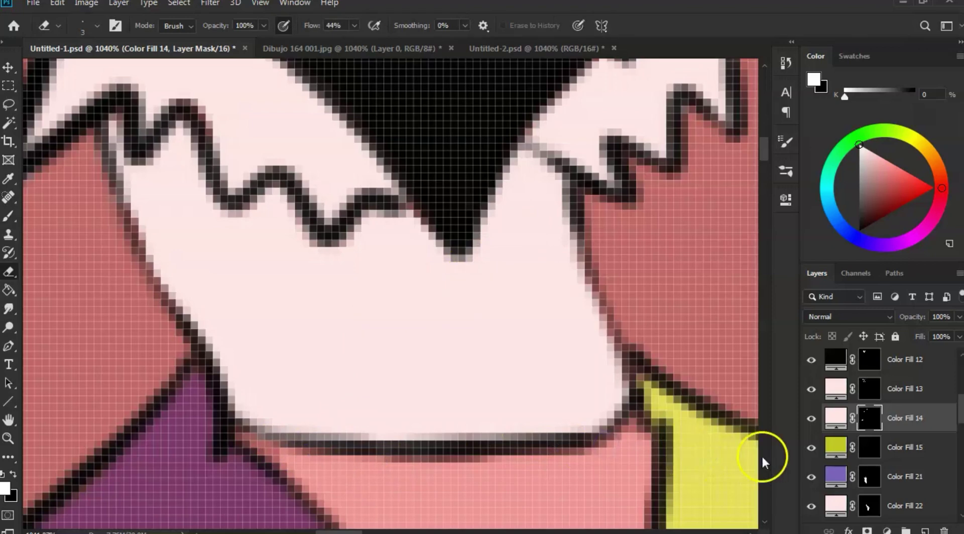
# Step: Brush white on the Color Fill 15 mask around the beak's edges and over its dividing line
pyautogui.click(870, 447)
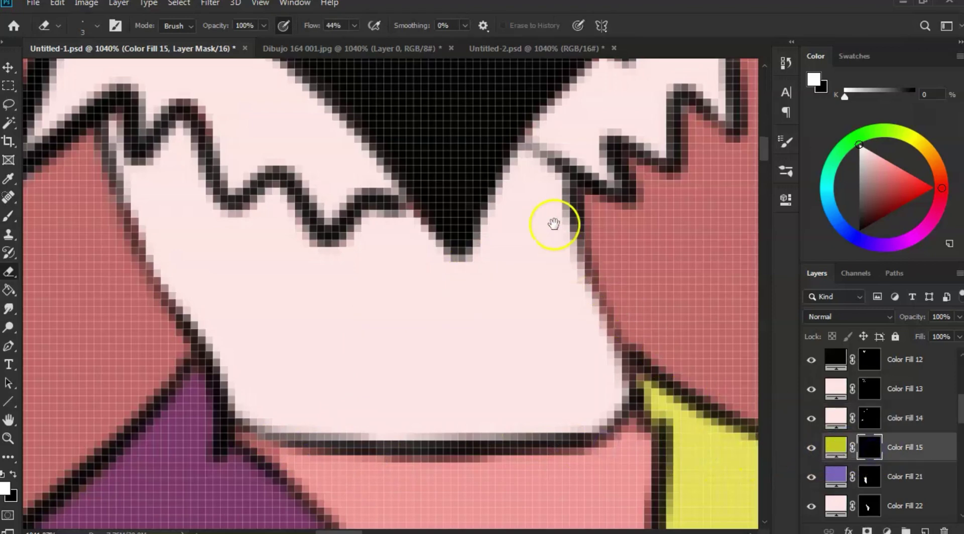
pyautogui.scroll(5, 562, 272)
pyautogui.press('b')
pyautogui.moveTo(517, 301)
pyautogui.mouseDown()
pyautogui.moveTo(510, 277)
pyautogui.moveTo(555, 311)
pyautogui.moveTo(567, 287)
pyautogui.mouseUp()
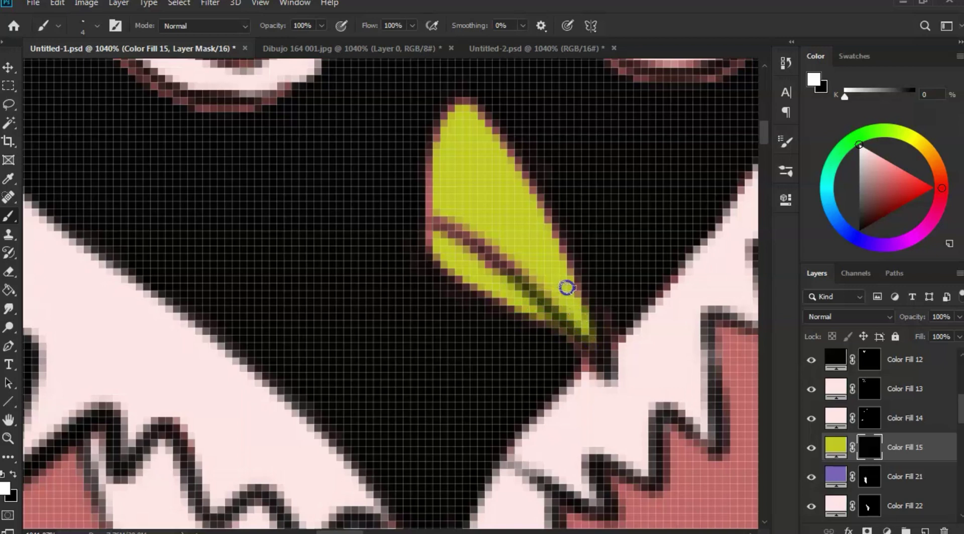
pyautogui.moveTo(511, 164); pyautogui.dragTo(468, 107)
pyautogui.moveTo(452, 118)
pyautogui.mouseDown()
pyautogui.moveTo(439, 203)
pyautogui.moveTo(461, 241)
pyautogui.moveTo(477, 243)
pyautogui.moveTo(484, 289)
pyautogui.moveTo(499, 299)
pyautogui.mouseUp()
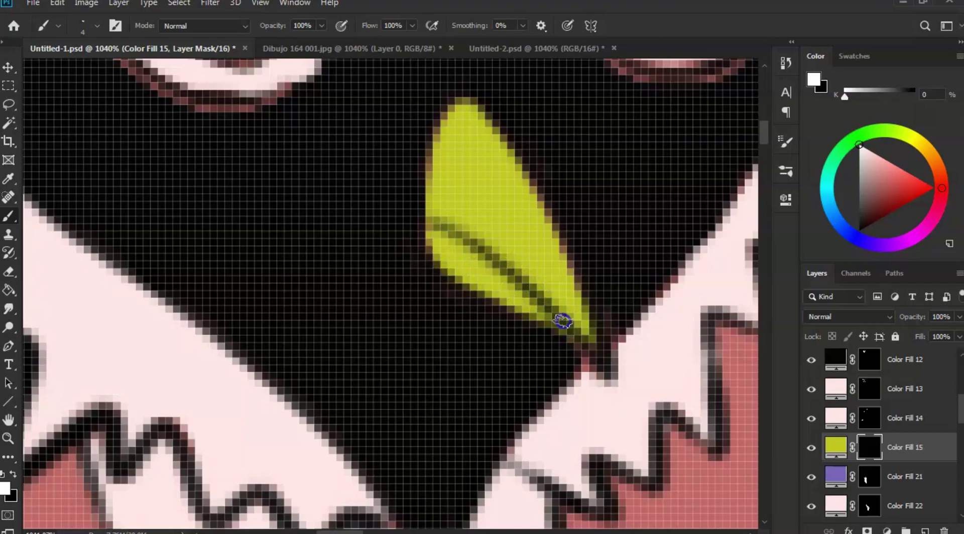
# Step: Make the Color Fill 21 mask the painting target and toggle the layer's visibility to check its area
pyautogui.press('z')
pyautogui.moveTo(562, 274); pyautogui.dragTo(495, 271)
pyautogui.click(868, 483)
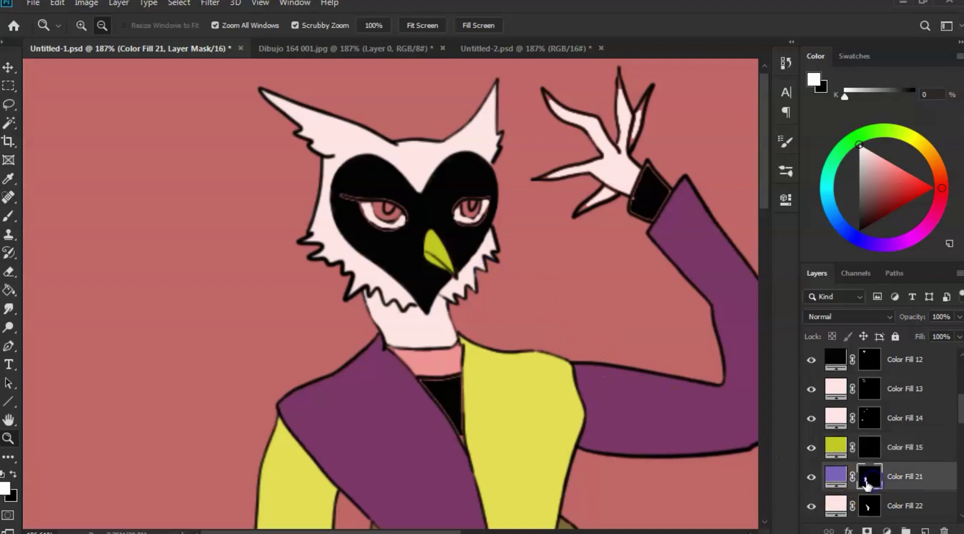
pyautogui.moveTo(608, 444); pyautogui.dragTo(566, 172)
pyautogui.click(812, 477)
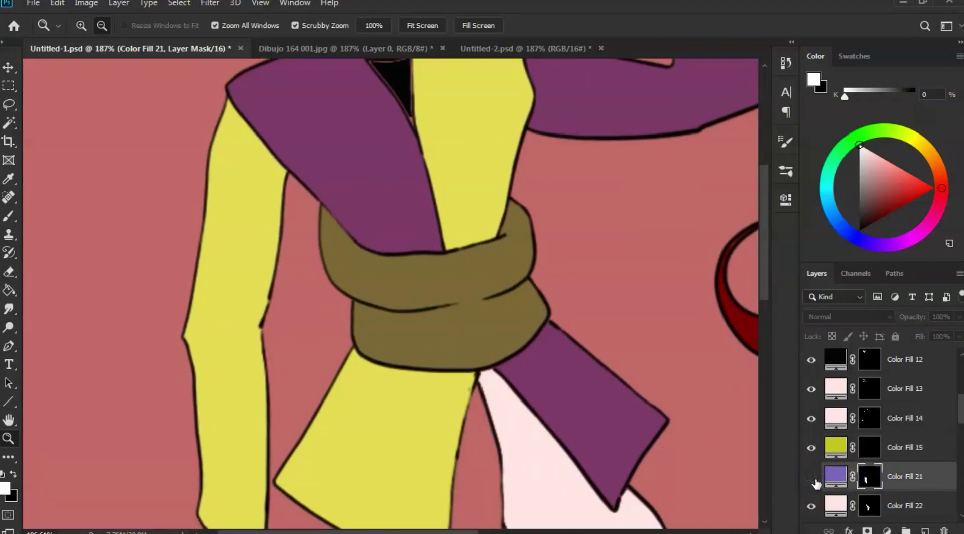
pyautogui.click(811, 477)
# Step: Brush white on the Color Fill 21 mask along both sides of the purple leg's narrow wedge below the belt
pyautogui.moveTo(495, 377); pyautogui.dragTo(472, 218)
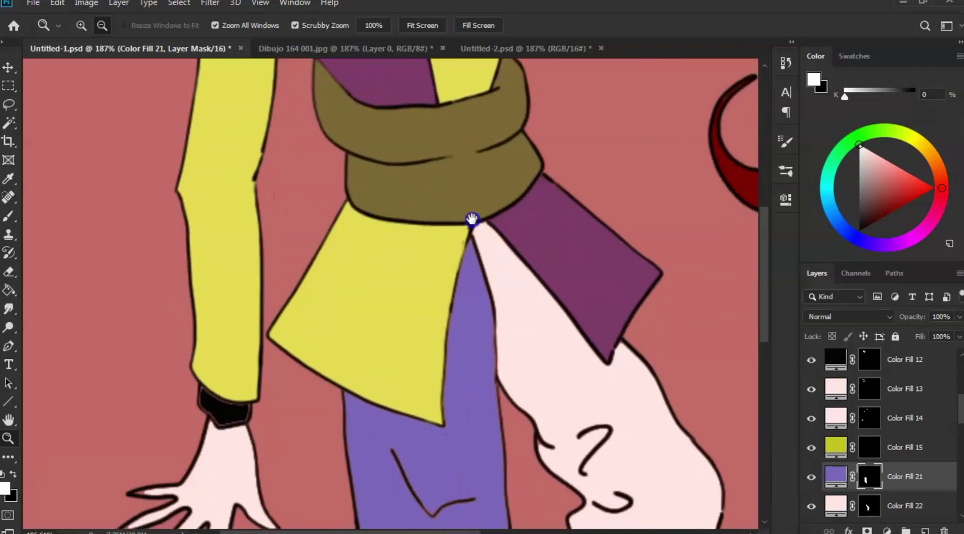
pyautogui.moveTo(475, 280); pyautogui.dragTo(542, 290)
pyautogui.moveTo(542, 256); pyautogui.dragTo(516, 308)
pyautogui.press('b')
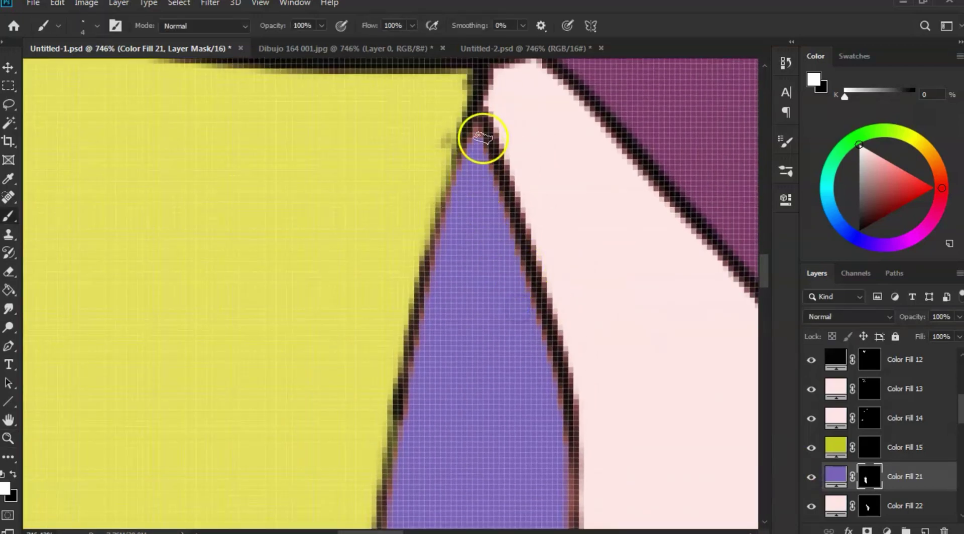
pyautogui.moveTo(463, 183)
pyautogui.mouseDown()
pyautogui.moveTo(472, 155)
pyautogui.moveTo(477, 175)
pyautogui.mouseUp()
pyautogui.moveTo(512, 245); pyautogui.dragTo(496, 185)
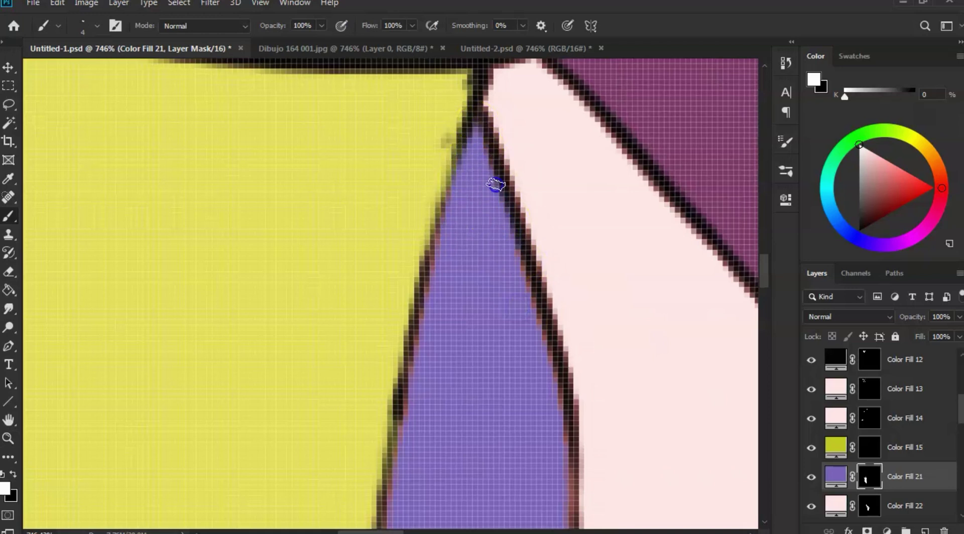
pyautogui.click(459, 189)
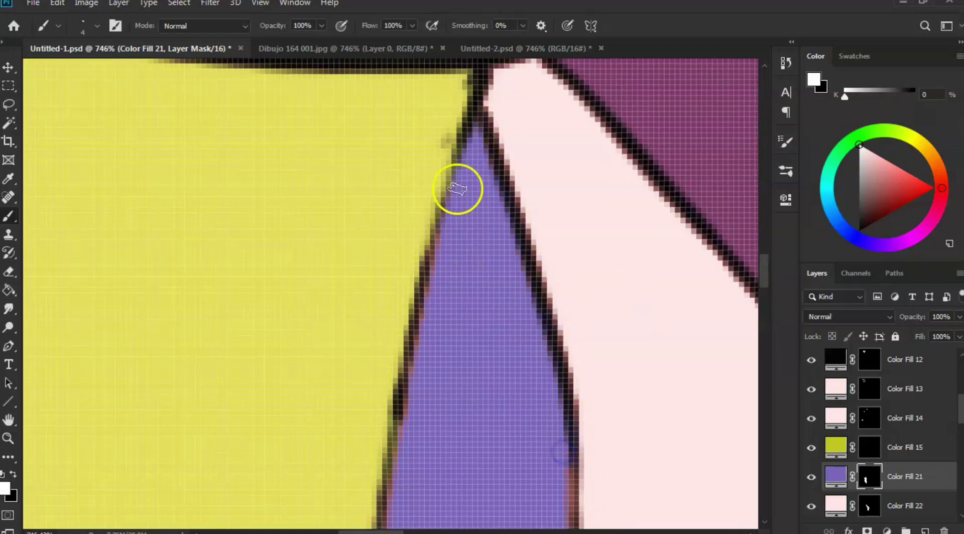
pyautogui.moveTo(406, 432); pyautogui.dragTo(395, 513)
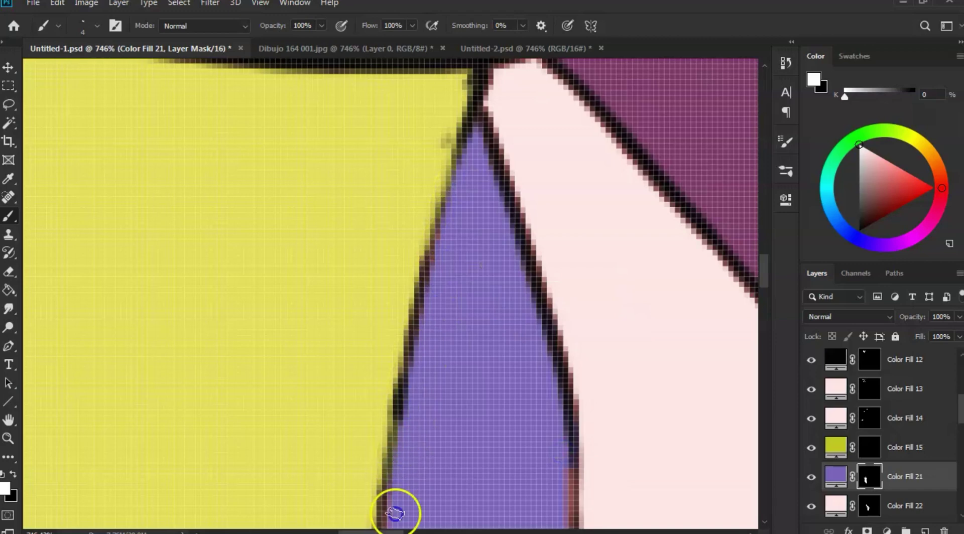
# Step: Brush white on the Color Fill 21 mask down the purple leg's inner edge, past the yellow flap's tip to the V-shaped fold
pyautogui.moveTo(441, 384); pyautogui.dragTo(455, 190)
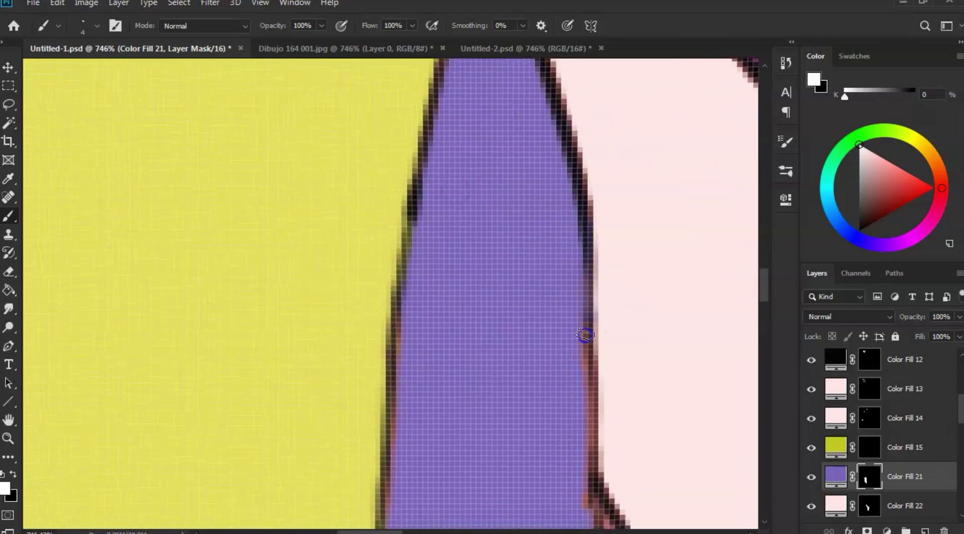
pyautogui.click(583, 403)
pyautogui.moveTo(581, 445); pyautogui.dragTo(547, 231)
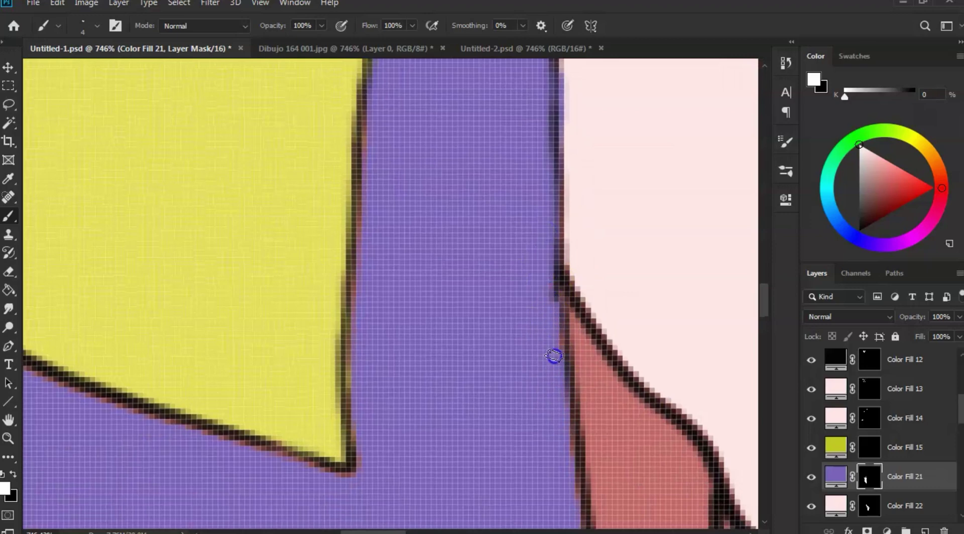
pyautogui.moveTo(553, 356); pyautogui.dragTo(566, 438)
pyautogui.moveTo(577, 514); pyautogui.dragTo(541, 263)
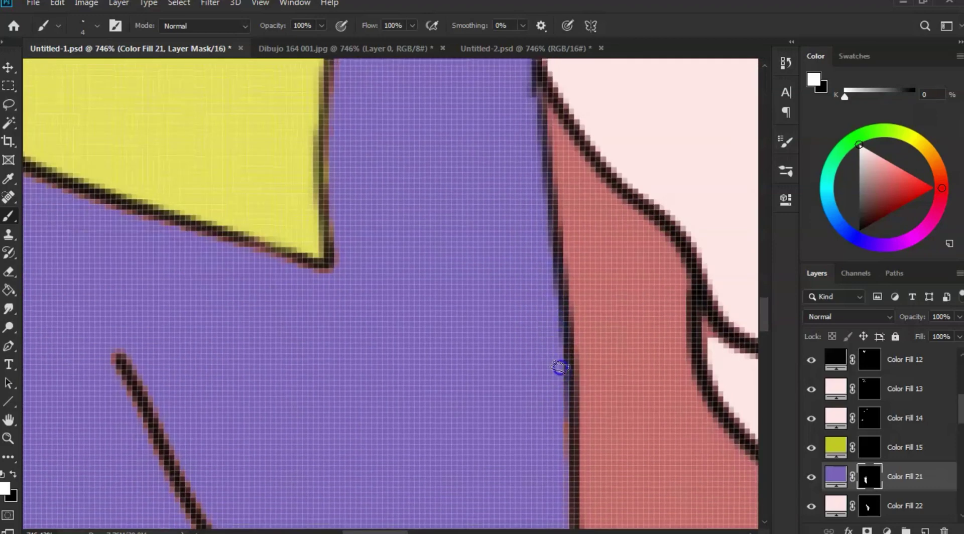
pyautogui.click(560, 367)
pyautogui.moveTo(551, 452); pyautogui.dragTo(542, 279)
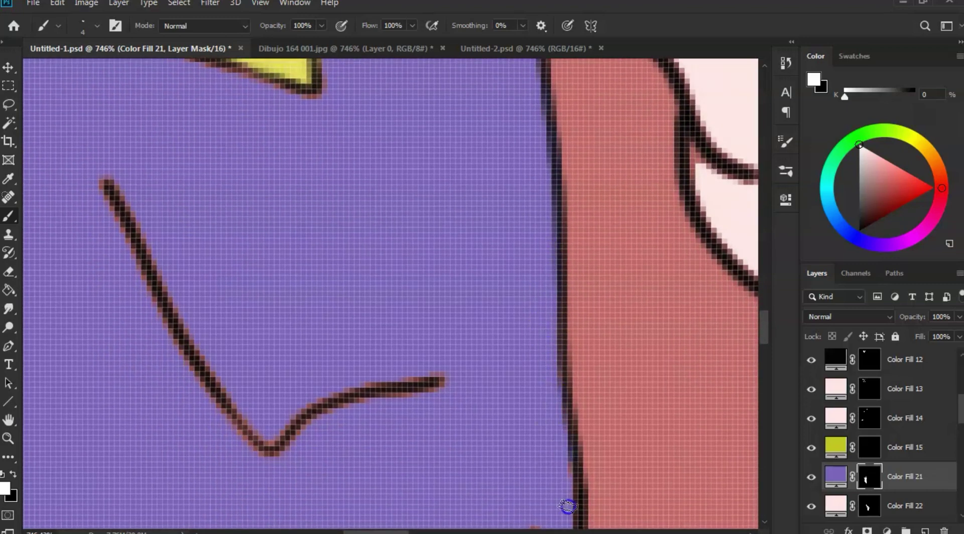
# Step: Brush white on the Color Fill 21 mask down the leg's inner edge, from the V-shaped fold past the long creases to the lower bulge
pyautogui.moveTo(557, 449); pyautogui.dragTo(543, 340)
pyautogui.click(553, 352)
pyautogui.click(553, 376)
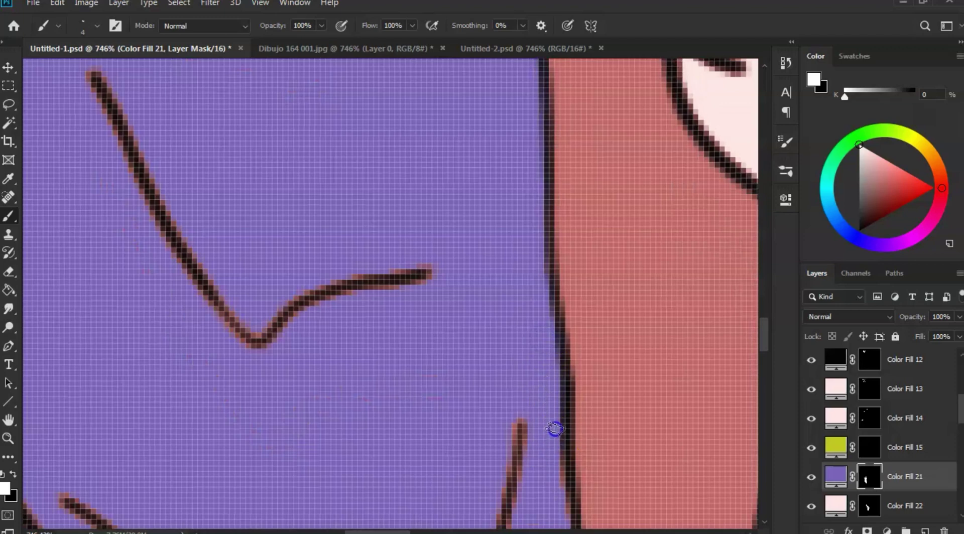
pyautogui.moveTo(560, 481); pyautogui.dragTo(539, 308)
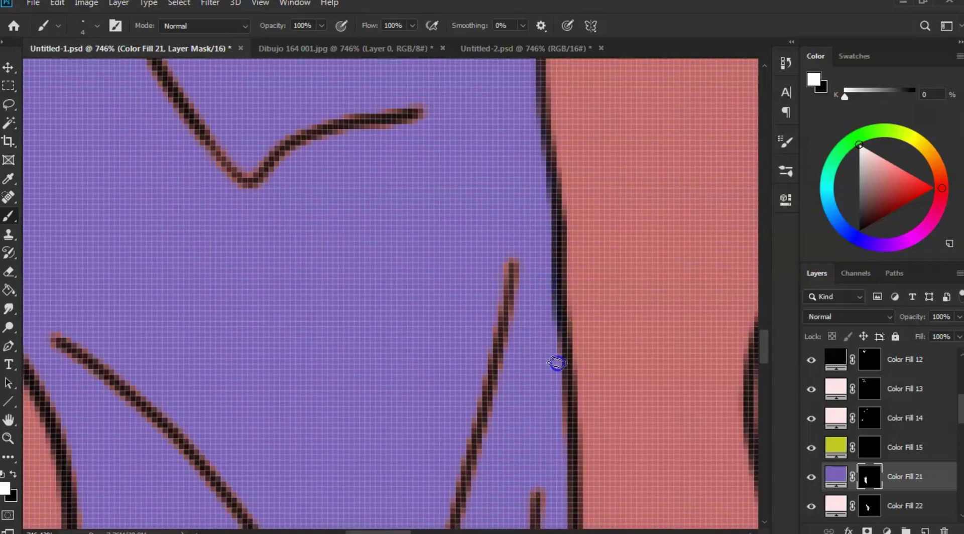
pyautogui.click(566, 441)
pyautogui.moveTo(560, 498); pyautogui.dragTo(549, 323)
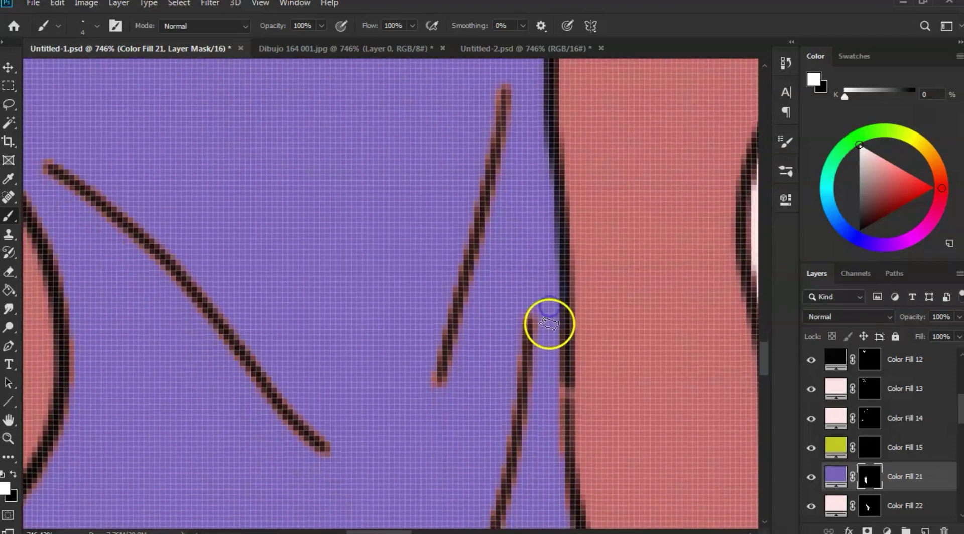
pyautogui.moveTo(561, 481); pyautogui.dragTo(533, 319)
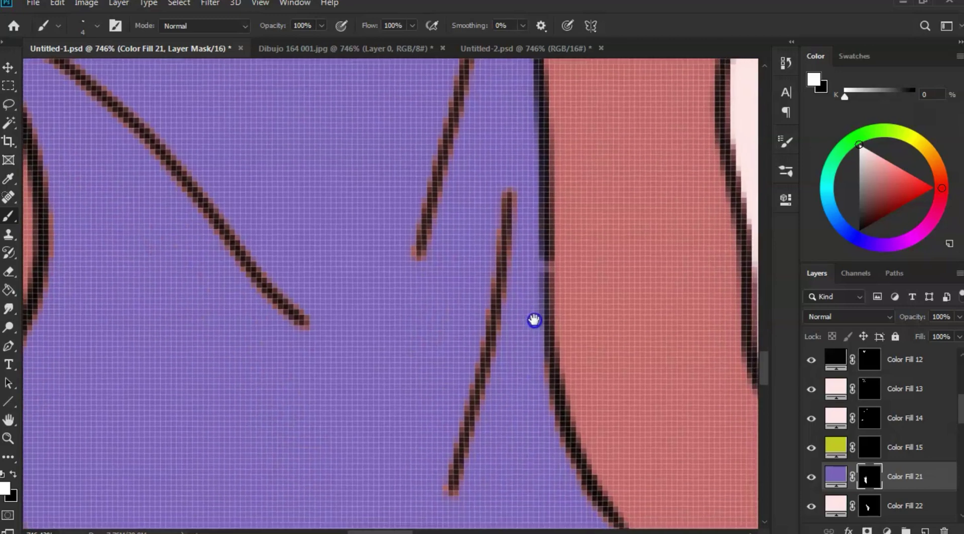
pyautogui.click(555, 430)
pyautogui.moveTo(578, 485); pyautogui.dragTo(542, 374)
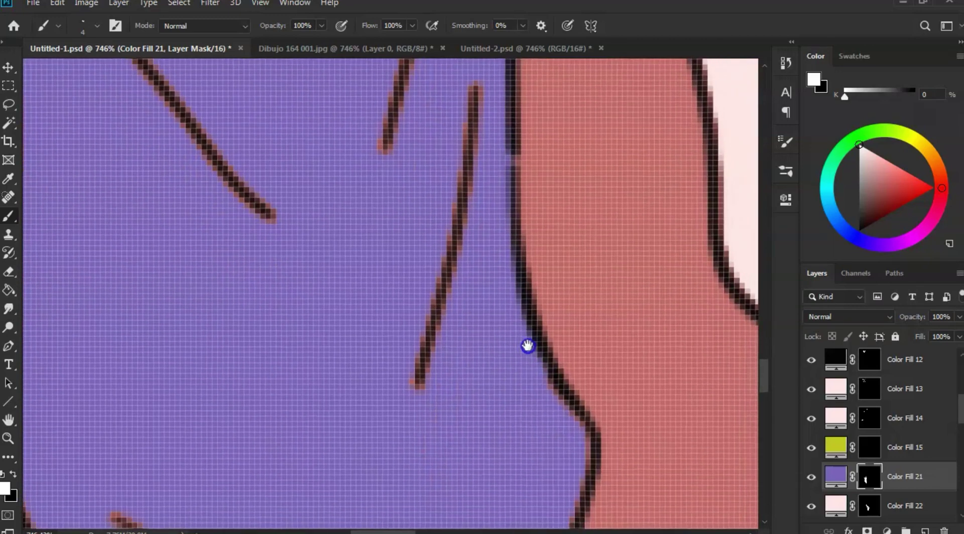
pyautogui.click(535, 362)
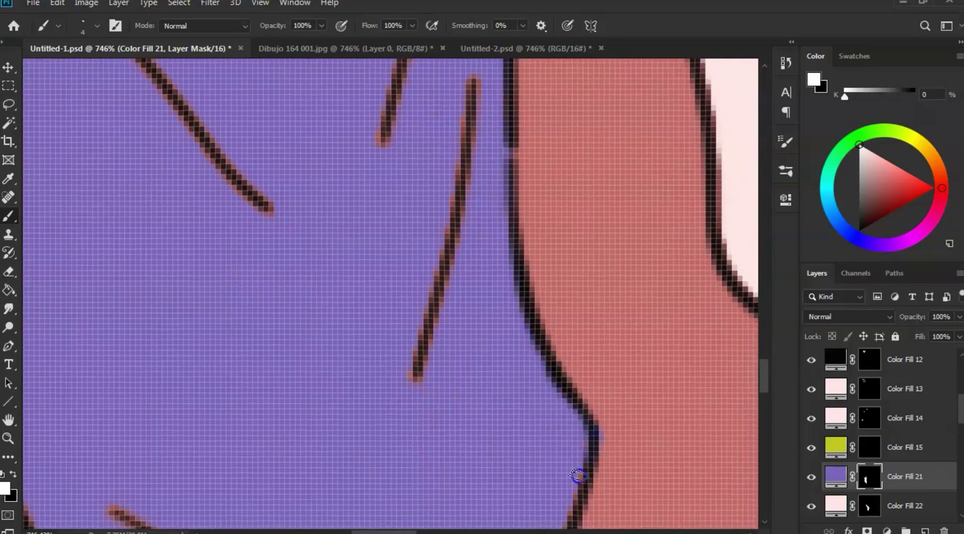
# Step: Fill the inner bulge's corner on the Color Fill 21 mask and erase the purple overspill outside its outline
pyautogui.click(581, 442)
pyautogui.click(609, 437)
pyautogui.press('e')
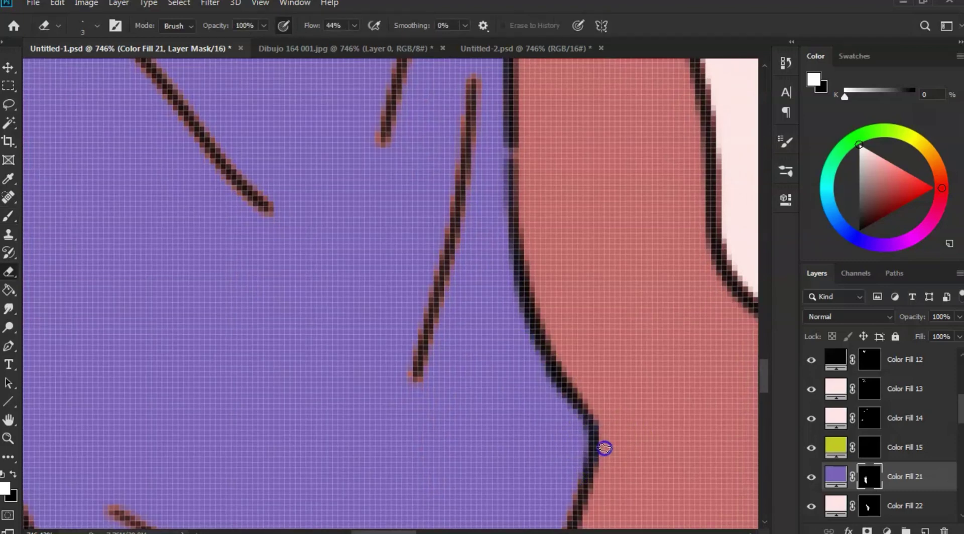
pyautogui.click(602, 462)
# Step: Brush white on the Color Fill 21 mask down the lower leg's inner edge, from the bulge to the black ankle band
pyautogui.moveTo(597, 423)
pyautogui.mouseDown()
pyautogui.moveTo(581, 319)
pyautogui.moveTo(588, 303)
pyautogui.moveTo(565, 385)
pyautogui.moveTo(576, 284)
pyautogui.moveTo(592, 252)
pyautogui.mouseUp()
pyautogui.click(578, 333)
pyautogui.press('b')
pyautogui.click(577, 346)
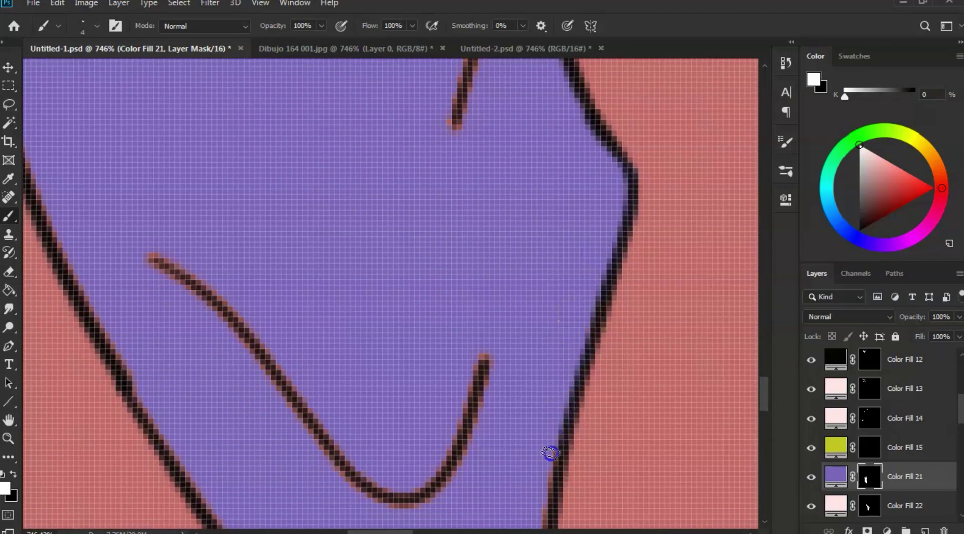
pyautogui.moveTo(551, 454); pyautogui.dragTo(579, 269)
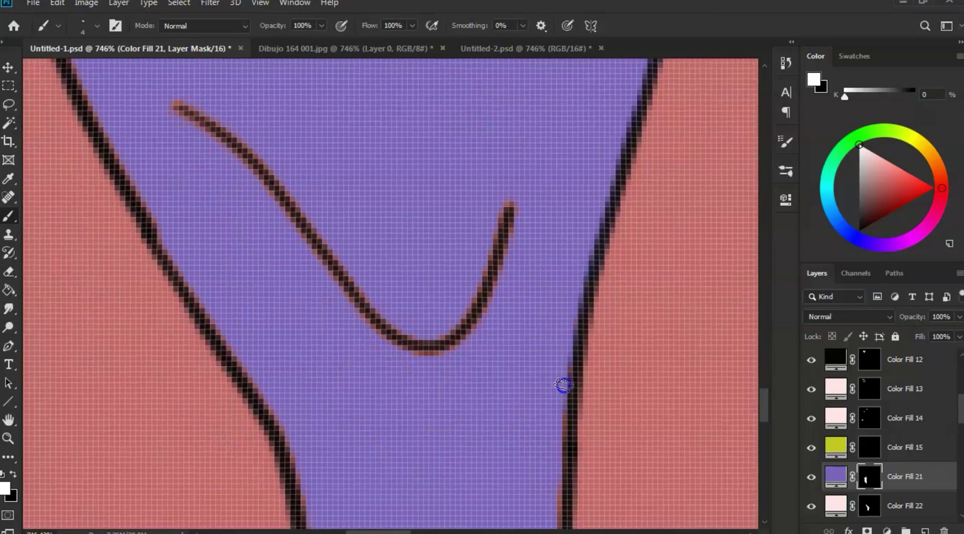
pyautogui.moveTo(558, 467); pyautogui.dragTo(572, 267)
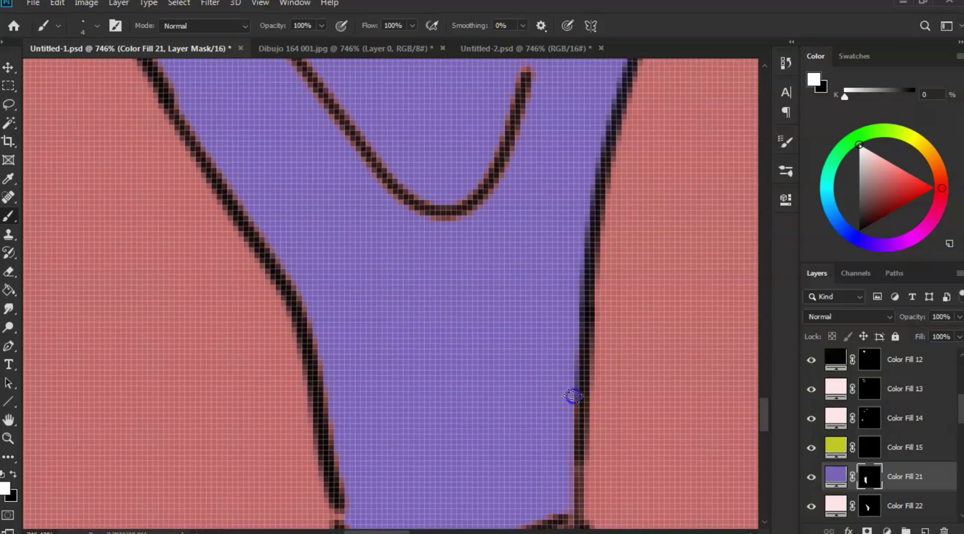
pyautogui.moveTo(559, 431); pyautogui.dragTo(572, 299)
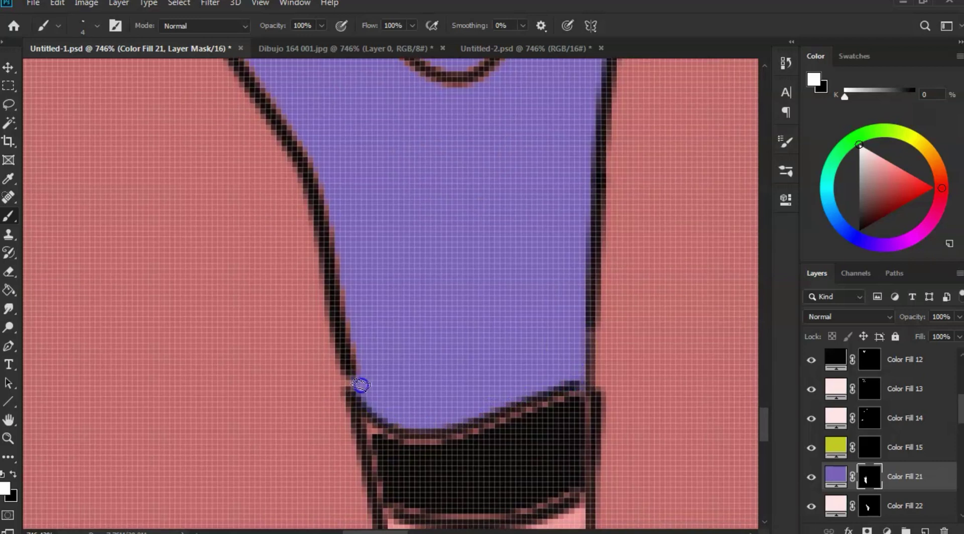
# Step: Brush white on the Color Fill 21 mask up the lower leg's outer edge, from the black ankle band past the U-shaped fold
pyautogui.moveTo(368, 363)
pyautogui.mouseDown()
pyautogui.moveTo(374, 298)
pyautogui.moveTo(376, 345)
pyautogui.moveTo(351, 367)
pyautogui.moveTo(341, 286)
pyautogui.mouseUp()
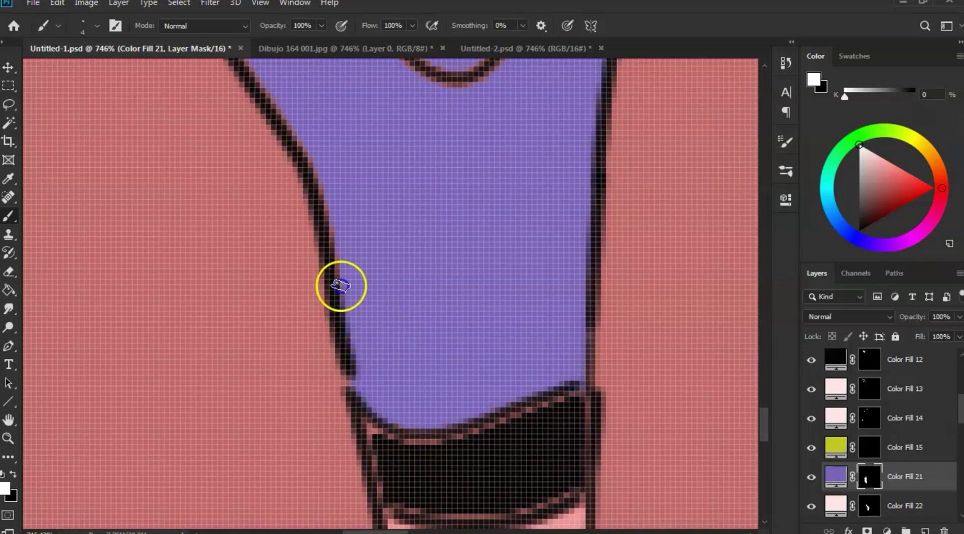
pyautogui.moveTo(322, 185)
pyautogui.mouseDown()
pyautogui.moveTo(355, 218)
pyautogui.moveTo(374, 261)
pyautogui.mouseUp()
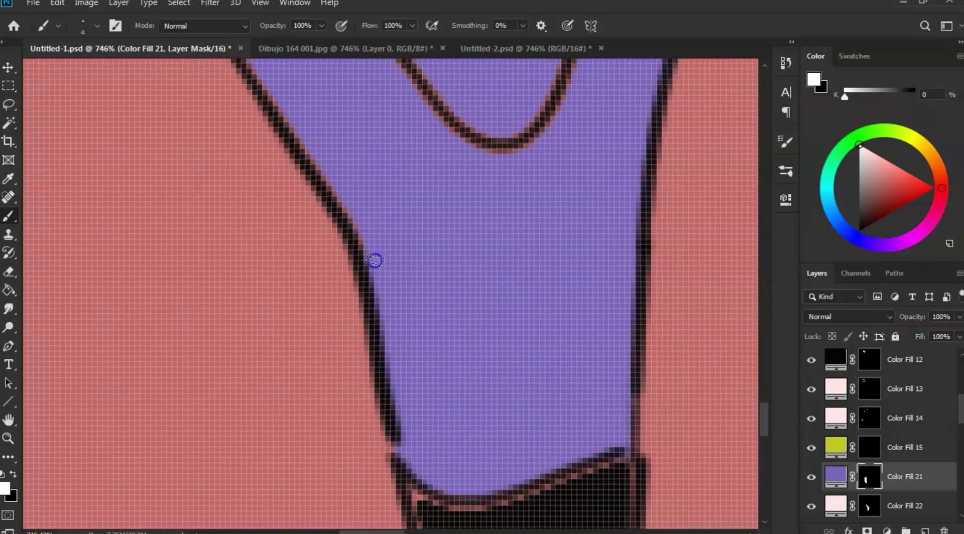
pyautogui.moveTo(309, 156); pyautogui.dragTo(380, 246)
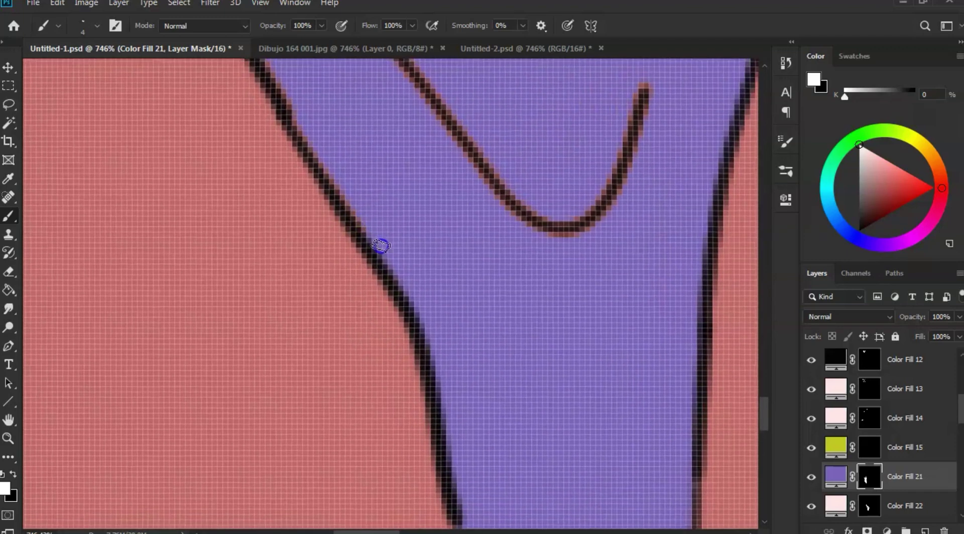
pyautogui.moveTo(308, 142)
pyautogui.mouseDown()
pyautogui.moveTo(354, 191)
pyautogui.moveTo(360, 166)
pyautogui.moveTo(400, 224)
pyautogui.mouseUp()
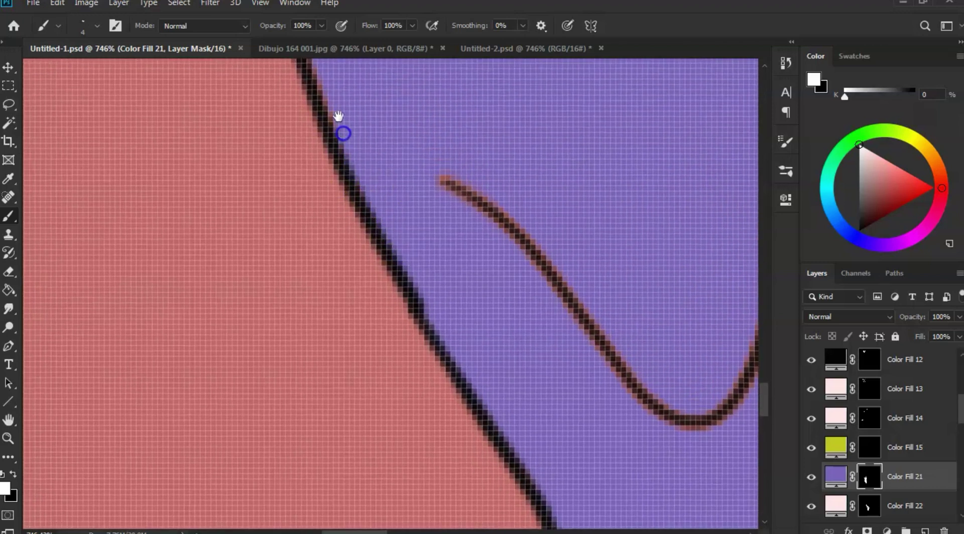
# Step: Brush white on the Color Fill 21 mask up the leg's outer edge, from the U-shaped fold past the pointed bend to the diagonal crease
pyautogui.moveTo(339, 117); pyautogui.dragTo(378, 198)
pyautogui.moveTo(350, 125)
pyautogui.mouseDown()
pyautogui.moveTo(389, 237)
pyautogui.moveTo(376, 203)
pyautogui.mouseUp()
pyautogui.moveTo(398, 108); pyautogui.dragTo(379, 179)
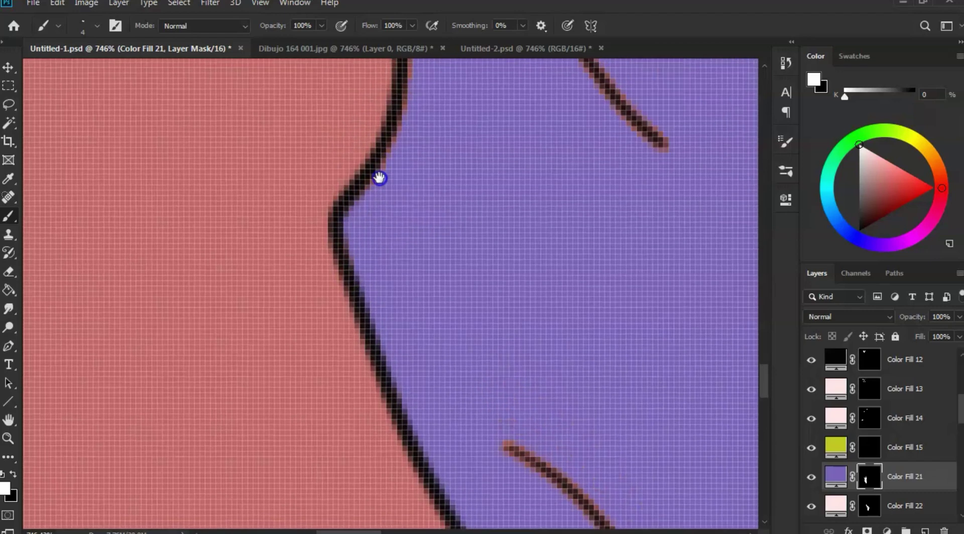
pyautogui.moveTo(409, 108); pyautogui.dragTo(382, 208)
pyautogui.click(385, 205)
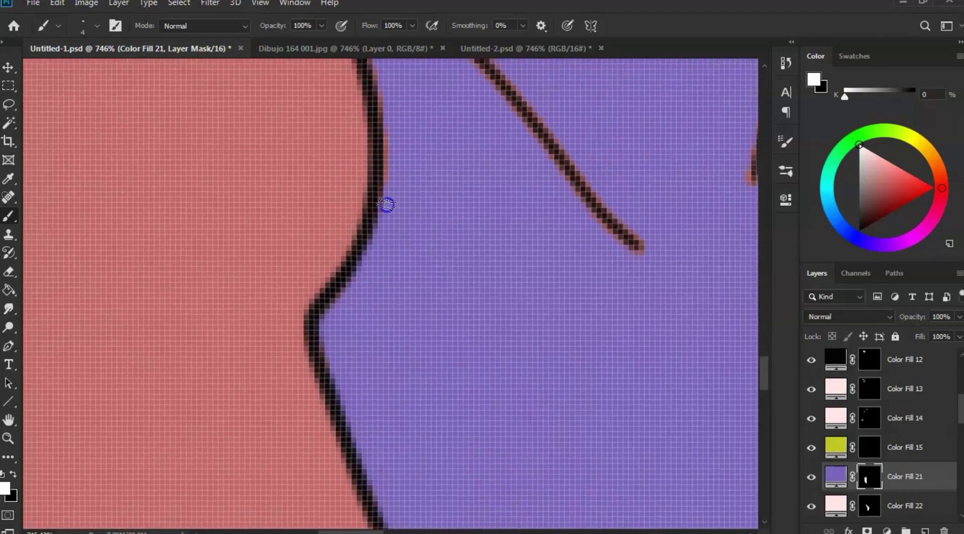
pyautogui.moveTo(392, 128); pyautogui.dragTo(396, 181)
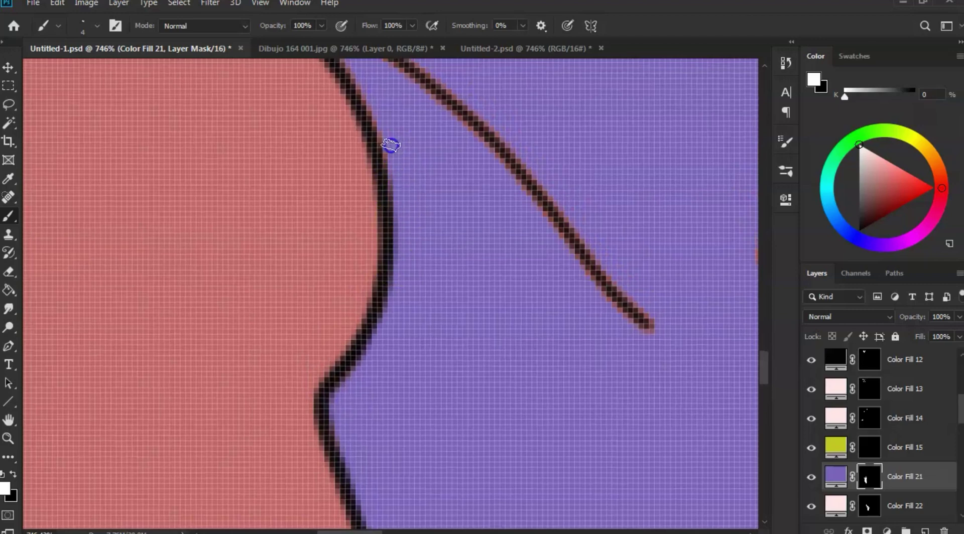
pyautogui.moveTo(384, 133); pyautogui.dragTo(416, 220)
pyautogui.click(393, 164)
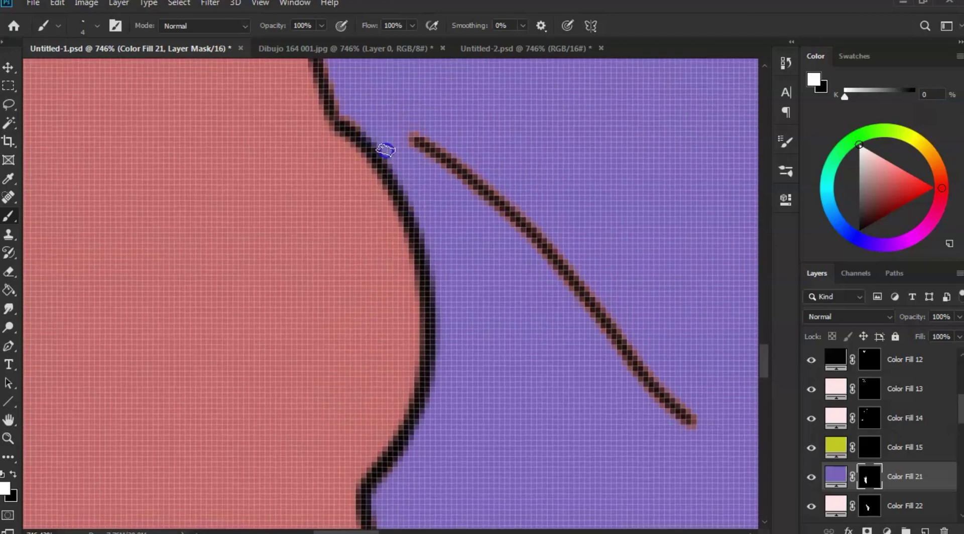
# Step: Brush white on the Color Fill 21 mask up the thigh's outer edge, from the notch above the diagonal crease to the yellow tunic
pyautogui.moveTo(373, 145); pyautogui.dragTo(391, 183)
pyautogui.moveTo(370, 104); pyautogui.dragTo(400, 200)
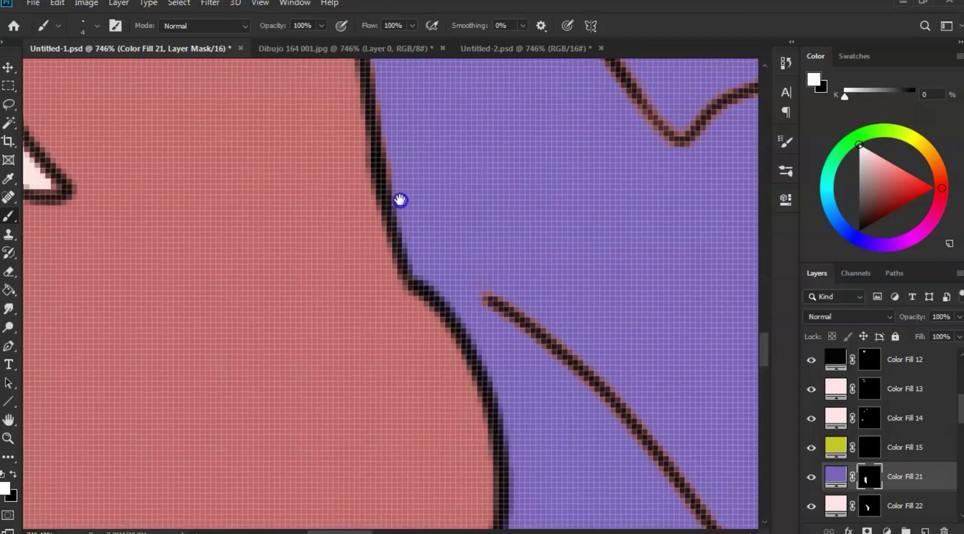
pyautogui.moveTo(381, 95); pyautogui.dragTo(394, 202)
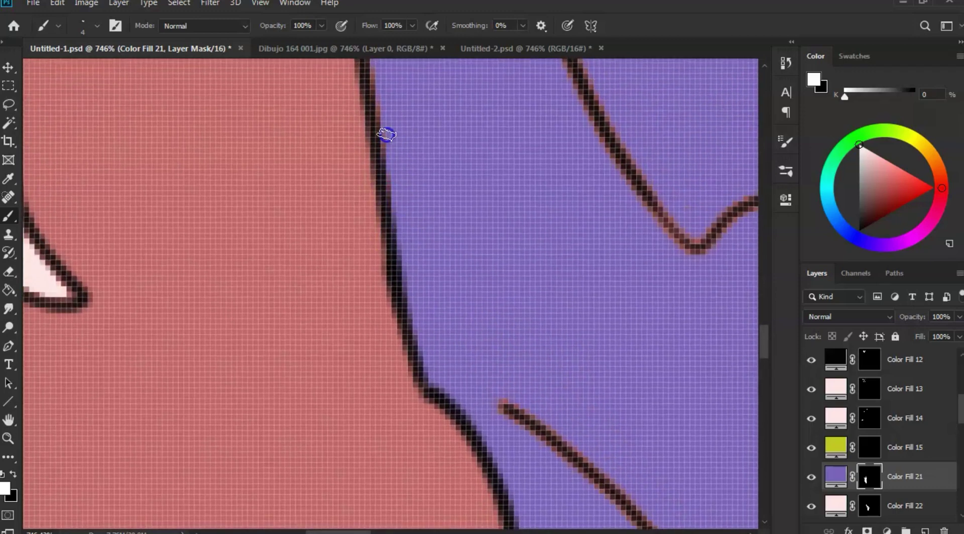
pyautogui.moveTo(381, 121); pyautogui.dragTo(394, 203)
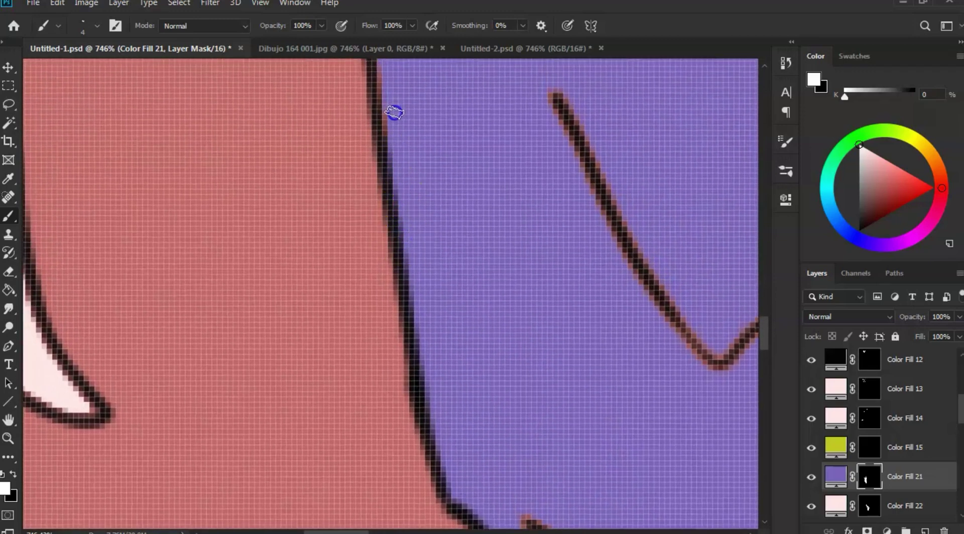
pyautogui.moveTo(394, 108); pyautogui.dragTo(408, 237)
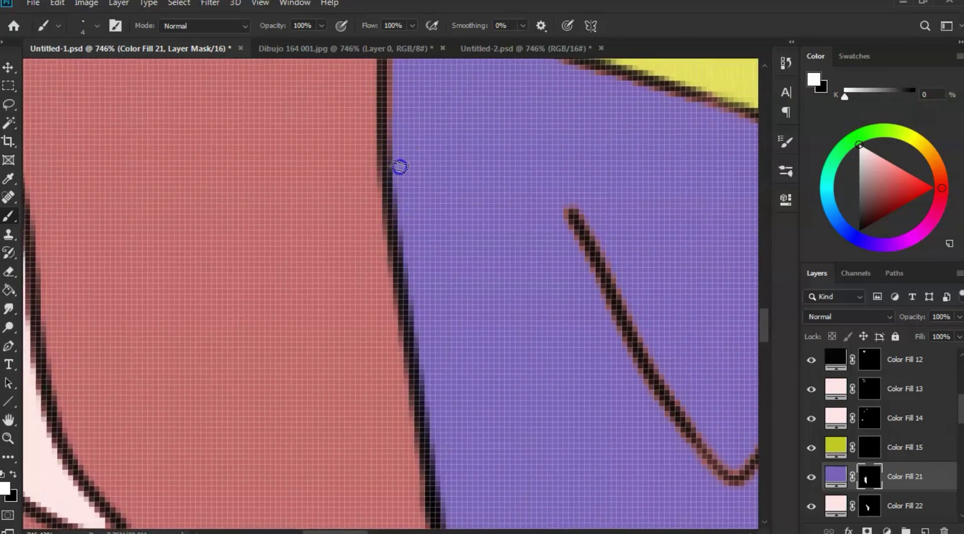
pyautogui.moveTo(396, 146); pyautogui.dragTo(406, 194)
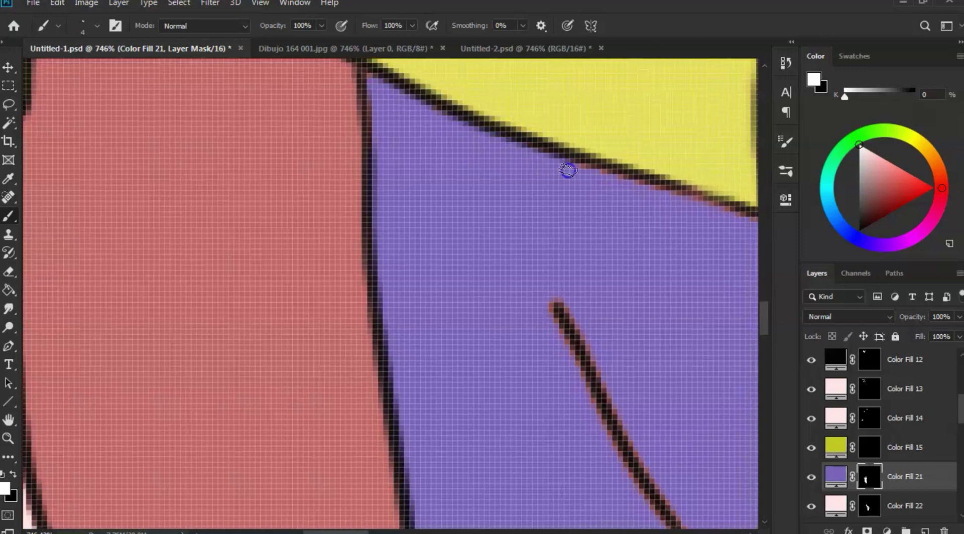
# Step: Brush white on the Color Fill 21 mask along the yellow tunic's lower hem, around its corner and up its side edge
pyautogui.moveTo(642, 190); pyautogui.dragTo(530, 170)
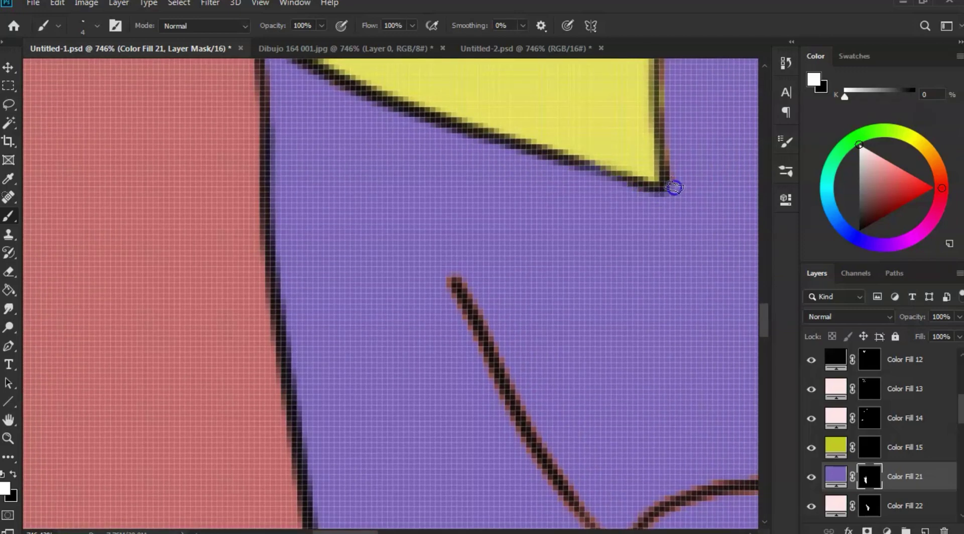
pyautogui.moveTo(673, 188); pyautogui.dragTo(616, 244)
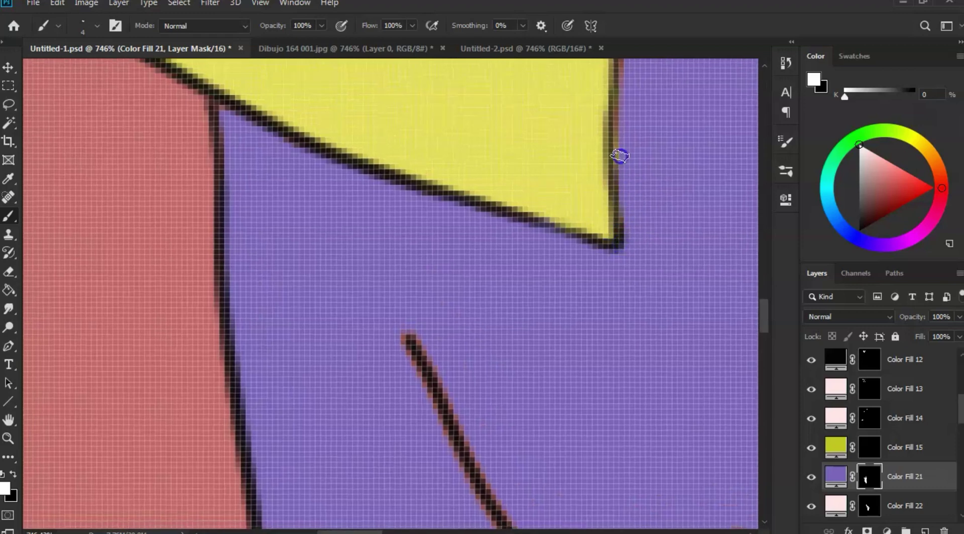
pyautogui.moveTo(620, 133); pyautogui.dragTo(612, 251)
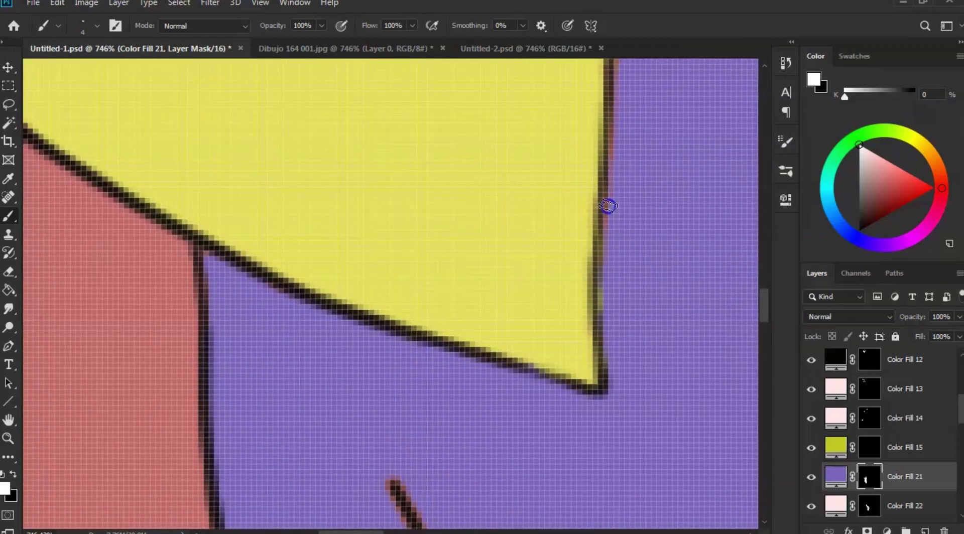
pyautogui.moveTo(620, 142); pyautogui.dragTo(598, 337)
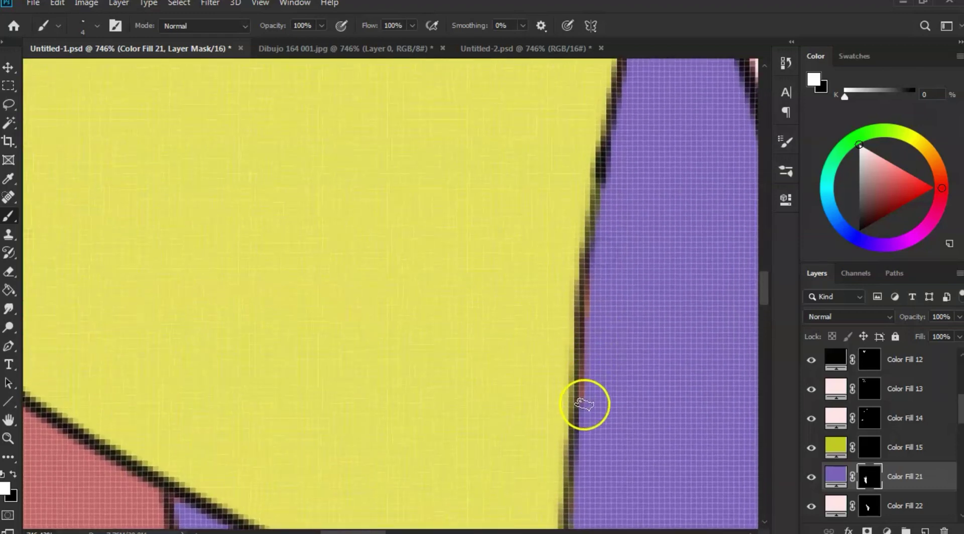
pyautogui.moveTo(624, 91); pyautogui.dragTo(601, 197)
pyautogui.moveTo(634, 73); pyautogui.dragTo(600, 91)
# Step: Paint white on the Color Fill 21 mask over the V-shaped fold and the diagonal crease to cover their reddish fringes
pyautogui.moveTo(593, 497); pyautogui.dragTo(560, 75)
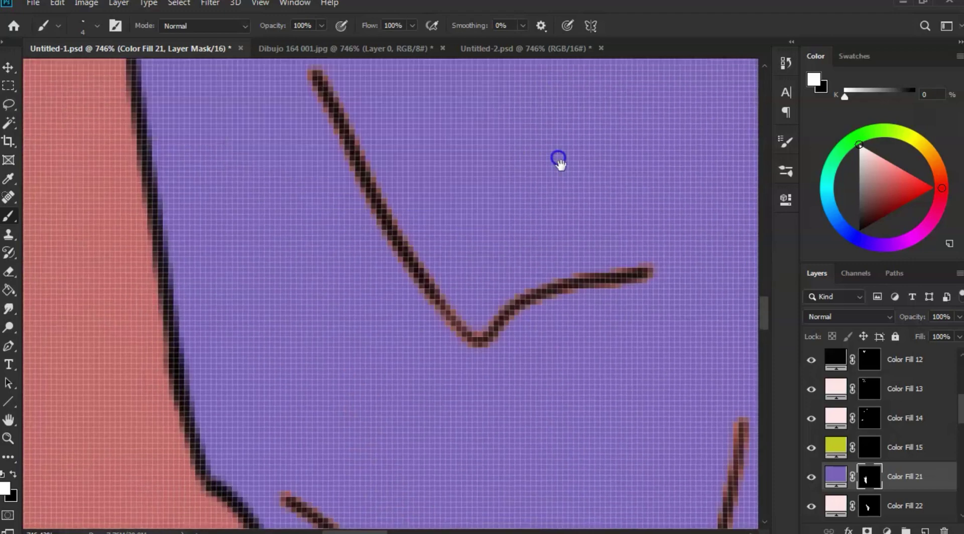
pyautogui.moveTo(583, 423); pyautogui.dragTo(552, 318)
pyautogui.moveTo(550, 222)
pyautogui.mouseDown()
pyautogui.moveTo(495, 256)
pyautogui.moveTo(505, 285)
pyautogui.mouseUp()
pyautogui.press('b')
pyautogui.moveTo(450, 178); pyautogui.dragTo(478, 233)
pyautogui.moveTo(468, 210)
pyautogui.mouseDown()
pyautogui.moveTo(504, 282)
pyautogui.moveTo(506, 271)
pyautogui.moveTo(527, 288)
pyautogui.moveTo(568, 258)
pyautogui.mouseUp()
pyautogui.moveTo(471, 374)
pyautogui.mouseDown()
pyautogui.moveTo(524, 420)
pyautogui.moveTo(537, 452)
pyautogui.moveTo(493, 395)
pyautogui.mouseUp()
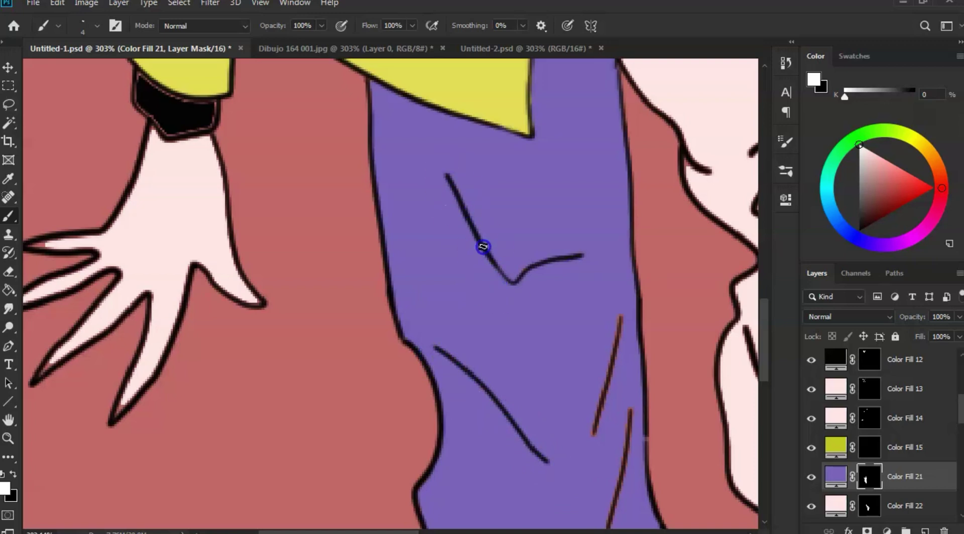
pyautogui.click(553, 294)
# Step: Paint white on the Color Fill 21 mask over the two short inner creases and the U-shaped fold of the purple leg
pyautogui.moveTo(621, 318)
pyautogui.mouseDown()
pyautogui.moveTo(590, 419)
pyautogui.moveTo(597, 399)
pyautogui.mouseUp()
pyautogui.scroll(-3, 600, 392)
pyautogui.moveTo(631, 327)
pyautogui.mouseDown()
pyautogui.moveTo(605, 441)
pyautogui.moveTo(560, 287)
pyautogui.mouseUp()
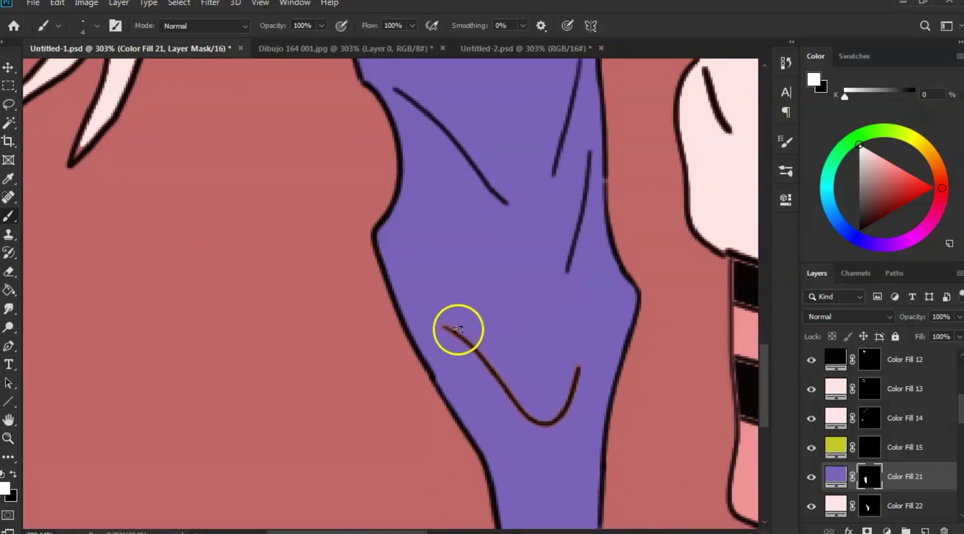
pyautogui.moveTo(458, 329)
pyautogui.mouseDown()
pyautogui.moveTo(492, 362)
pyautogui.moveTo(478, 355)
pyautogui.moveTo(531, 413)
pyautogui.mouseUp()
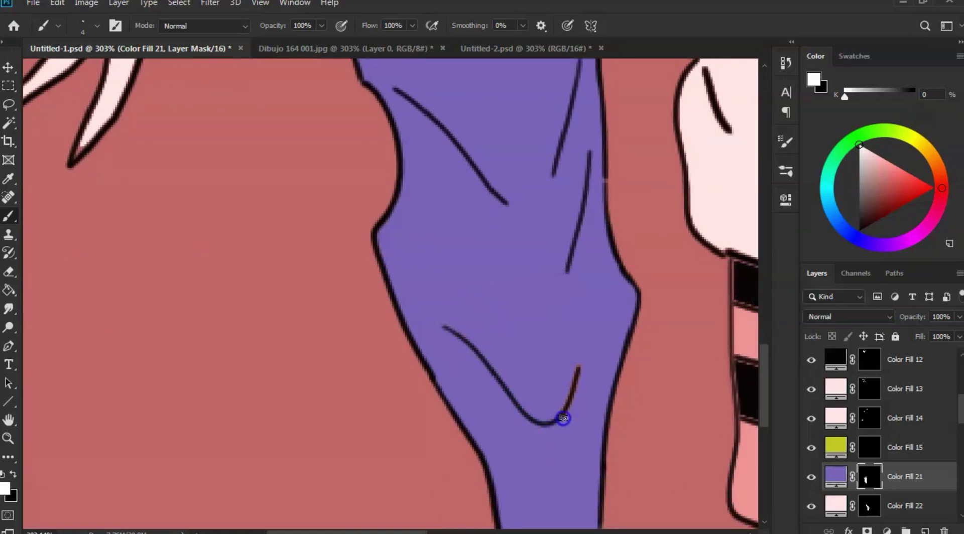
pyautogui.moveTo(576, 387)
pyautogui.mouseDown()
pyautogui.moveTo(537, 367)
pyautogui.moveTo(475, 253)
pyautogui.moveTo(492, 293)
pyautogui.moveTo(486, 274)
pyautogui.moveTo(541, 273)
pyautogui.moveTo(472, 290)
pyautogui.mouseUp()
# Step: Toggle the visibility of Color Fill 22 to identify the area it colours, and select its layer mask
pyautogui.press('z')
pyautogui.click(476, 284)
pyautogui.click(479, 286)
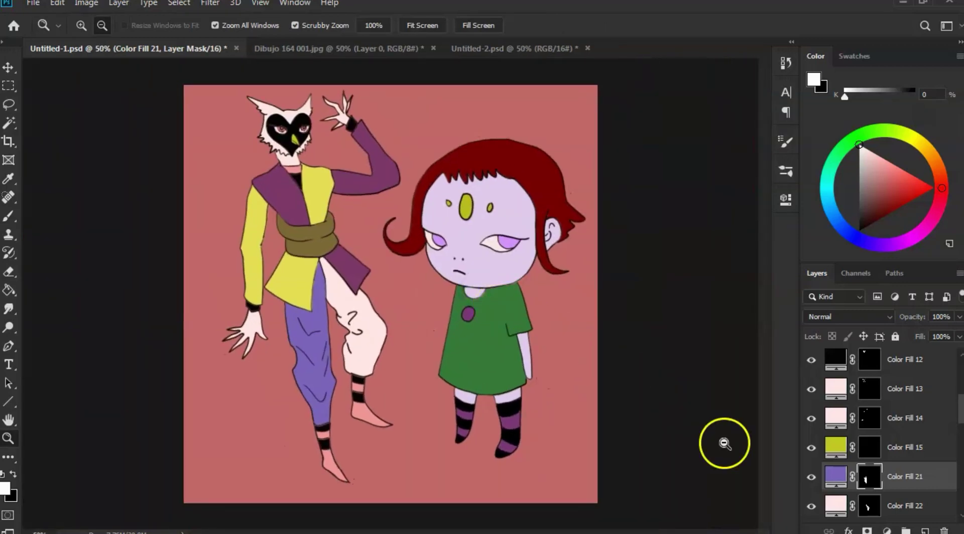
pyautogui.click(812, 506)
pyautogui.click(814, 506)
pyautogui.click(863, 508)
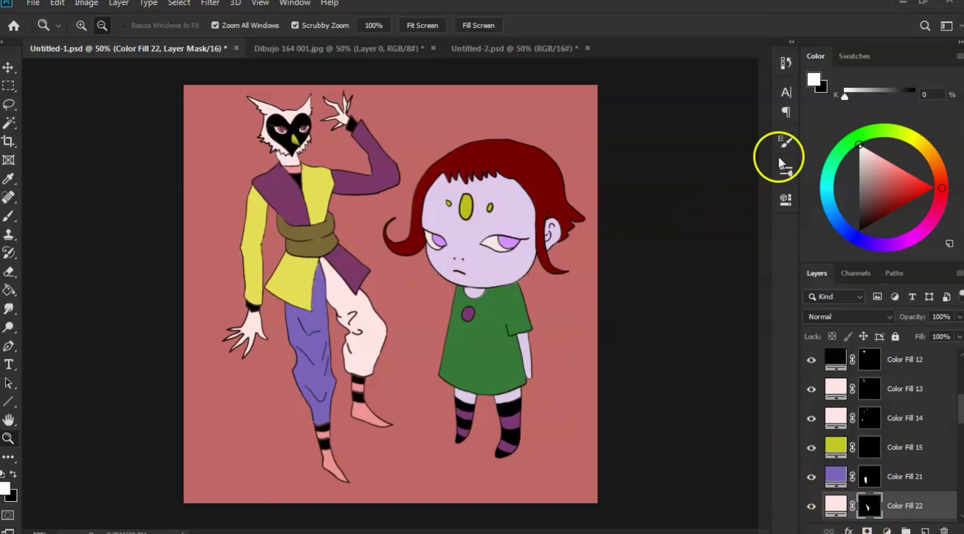
pyautogui.click(696, 255)
pyautogui.moveTo(522, 307)
pyautogui.mouseDown()
pyautogui.moveTo(565, 312)
pyautogui.moveTo(531, 317)
pyautogui.mouseUp()
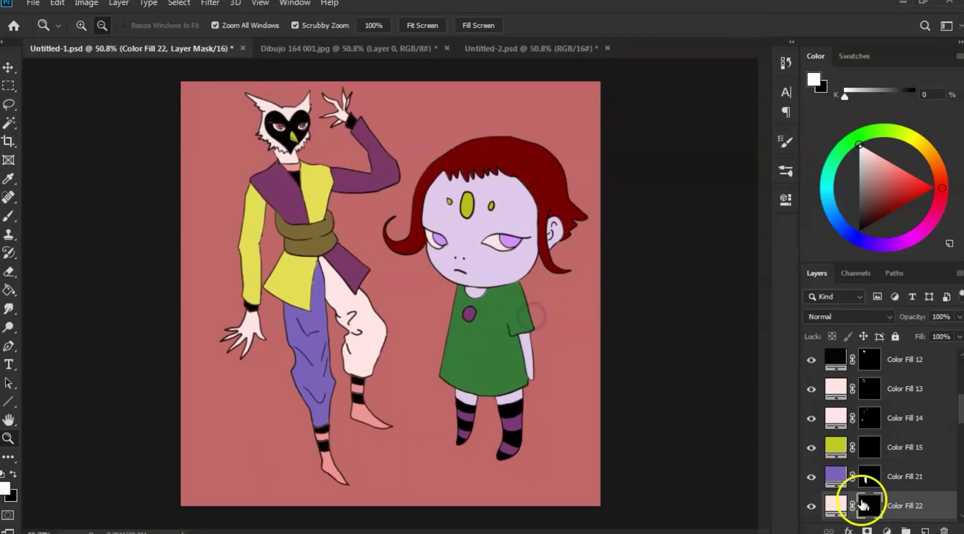
pyautogui.click(812, 506)
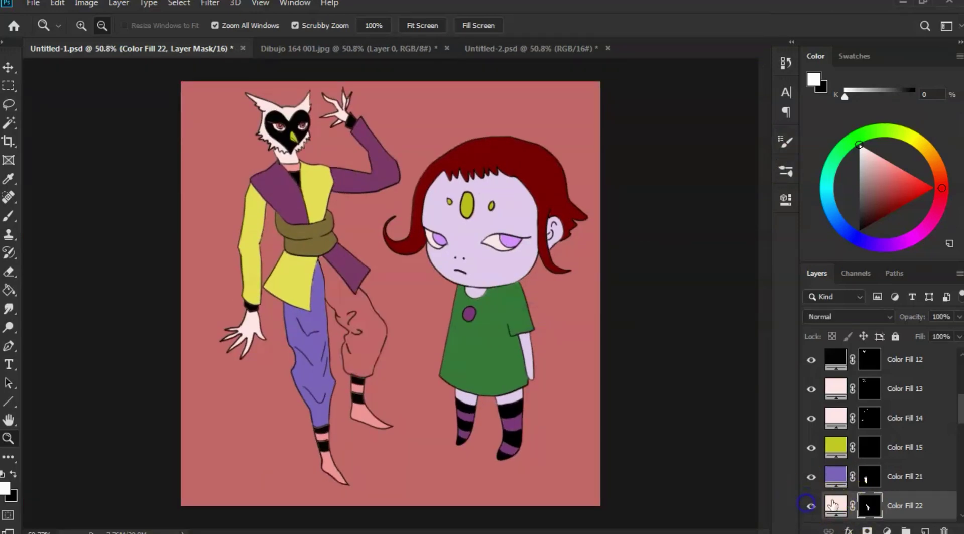
pyautogui.click(812, 506)
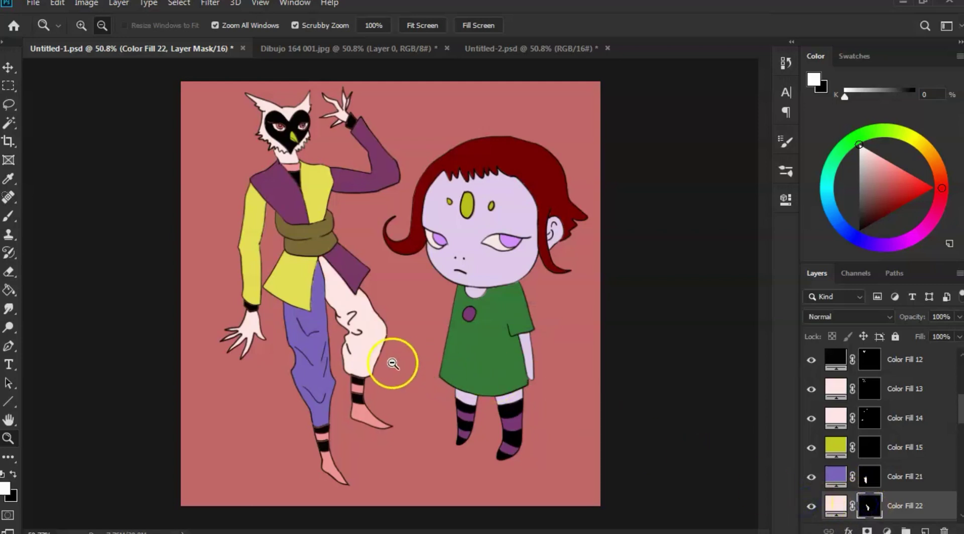
# Step: Brush white on the Color Fill 22 mask down the pale leg's inner edge, from the belt along the border with the purple leg
pyautogui.moveTo(345, 287); pyautogui.dragTo(373, 289)
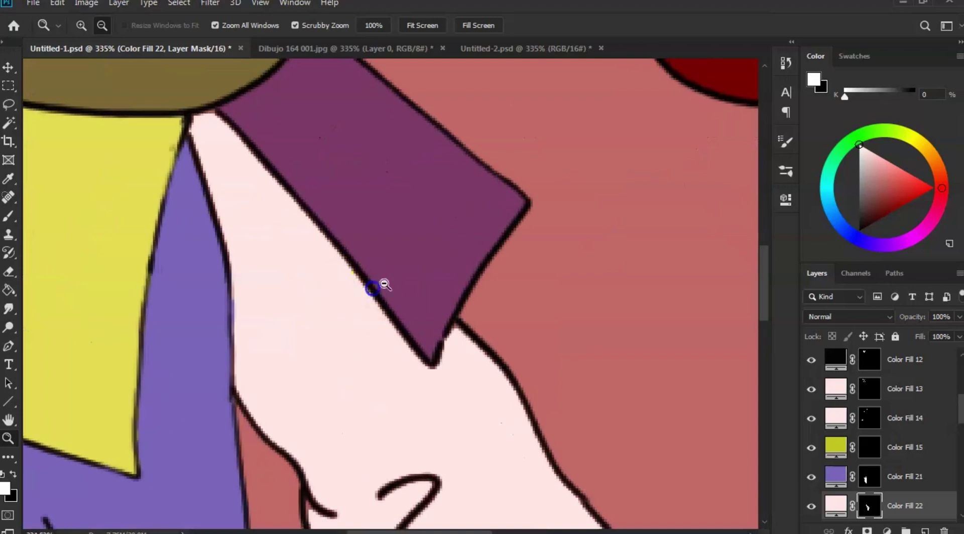
pyautogui.moveTo(271, 216); pyautogui.dragTo(333, 228)
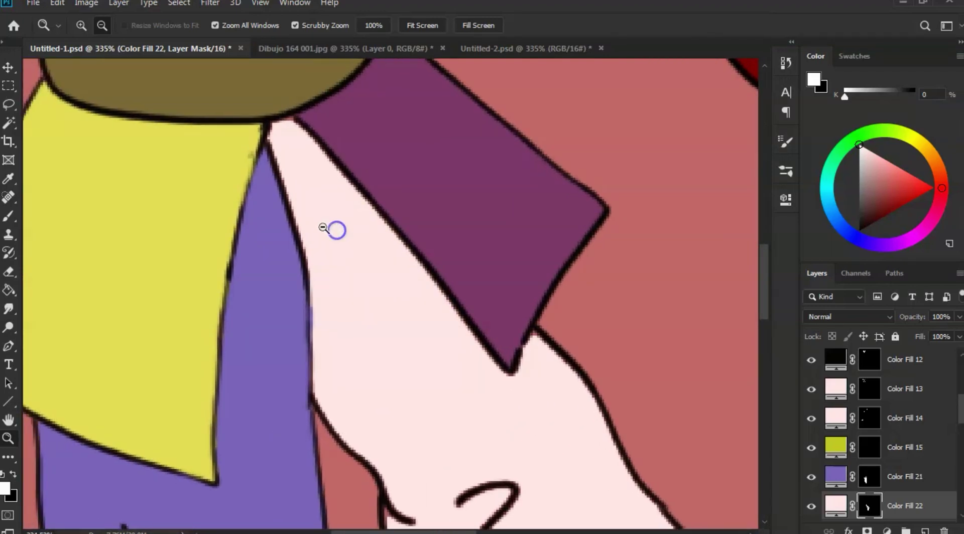
pyautogui.press('b')
pyautogui.moveTo(273, 142); pyautogui.dragTo(277, 155)
pyautogui.moveTo(288, 191); pyautogui.dragTo(298, 216)
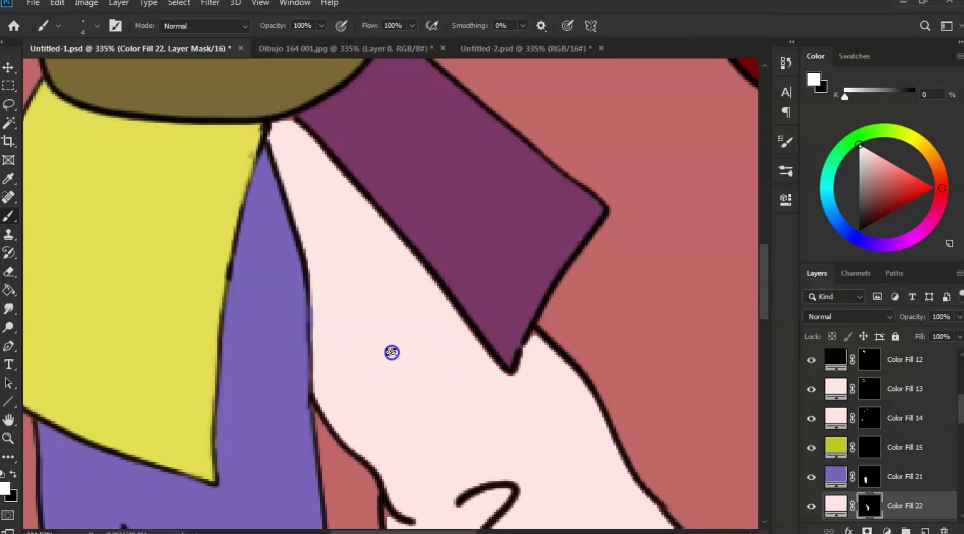
pyautogui.click(408, 190)
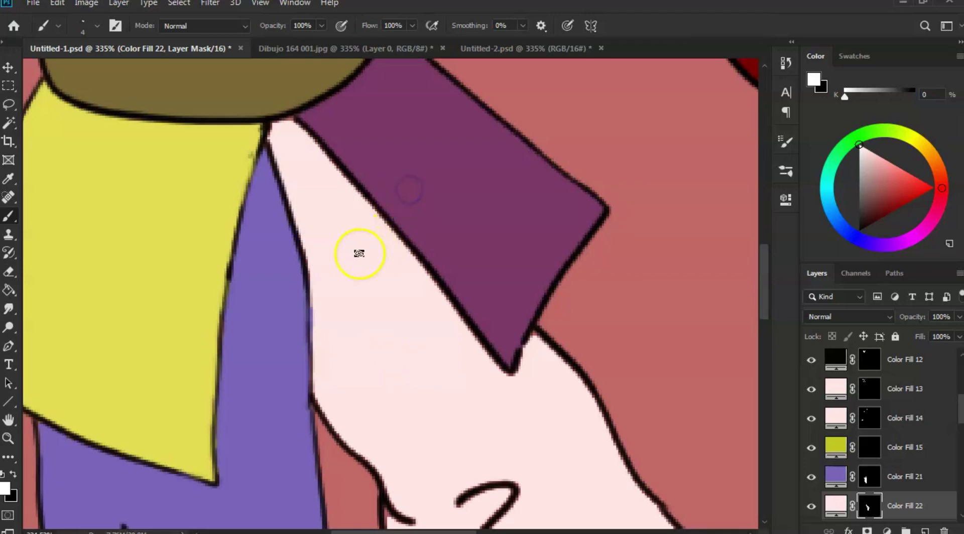
pyautogui.moveTo(309, 250)
pyautogui.mouseDown()
pyautogui.moveTo(315, 393)
pyautogui.moveTo(329, 423)
pyautogui.mouseUp()
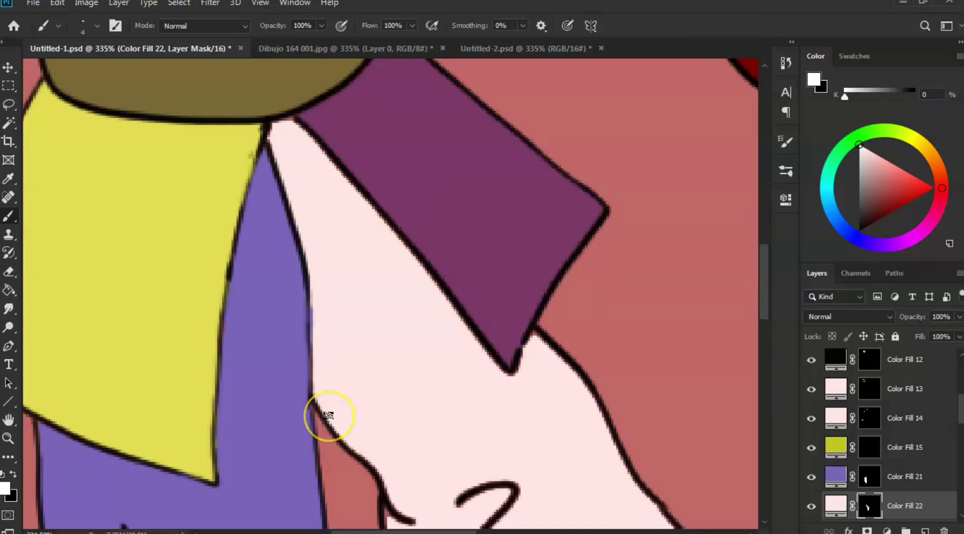
# Step: Brush white on the Color Fill 22 mask along the pale leg's inner edge, from the purple leg down to the short fold
pyautogui.click(342, 437)
pyautogui.moveTo(338, 432); pyautogui.dragTo(358, 456)
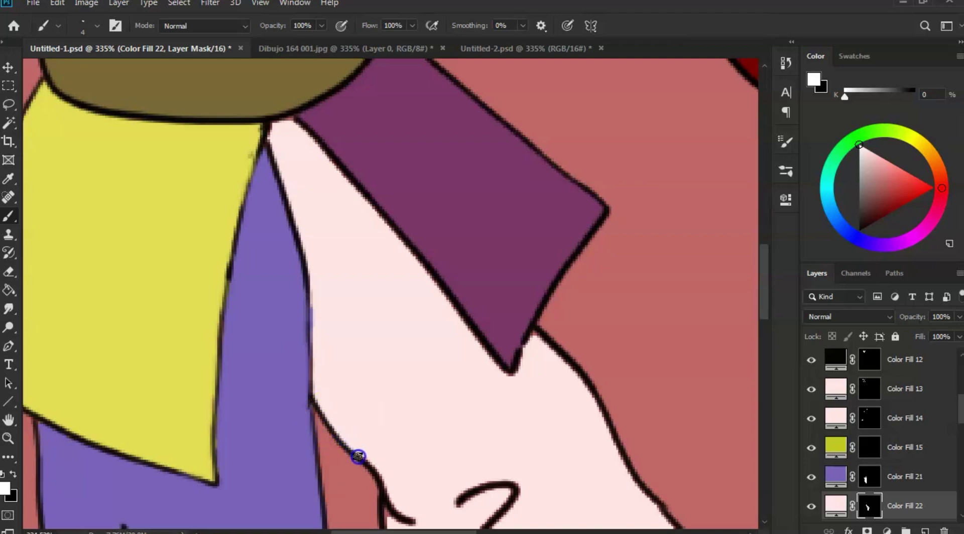
pyautogui.moveTo(385, 485)
pyautogui.mouseDown()
pyautogui.moveTo(400, 513)
pyautogui.moveTo(418, 522)
pyautogui.moveTo(400, 403)
pyautogui.mouseUp()
pyautogui.click(395, 426)
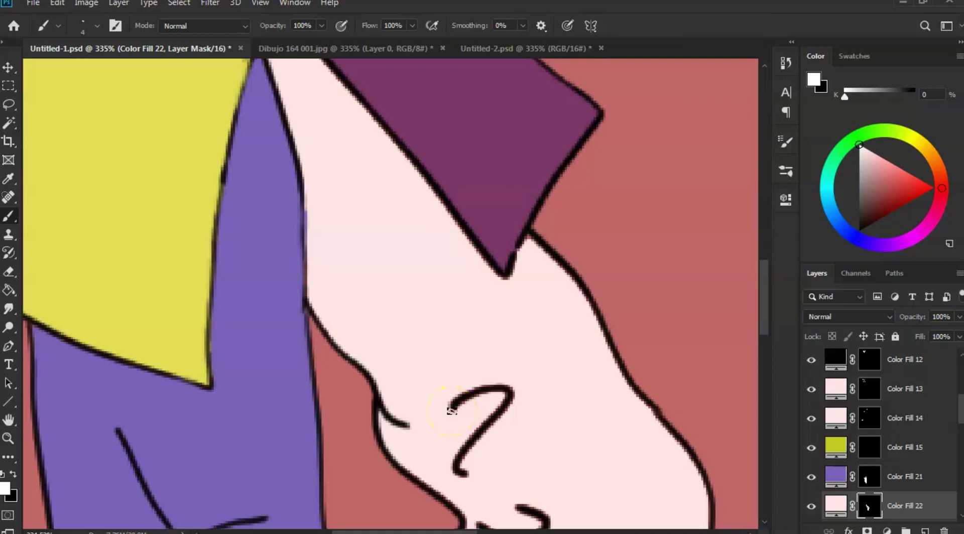
pyautogui.click(435, 435)
pyautogui.click(436, 434)
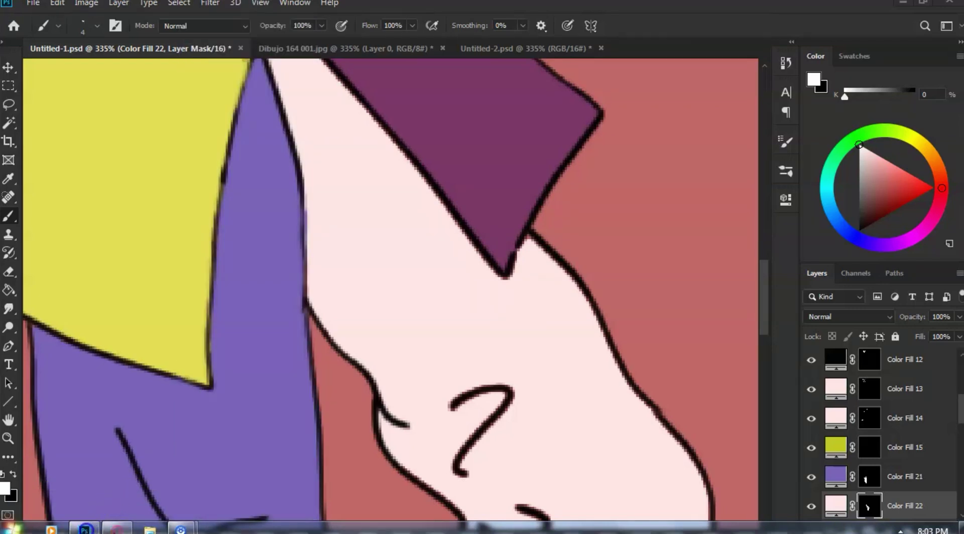
pyautogui.click(84, 530)
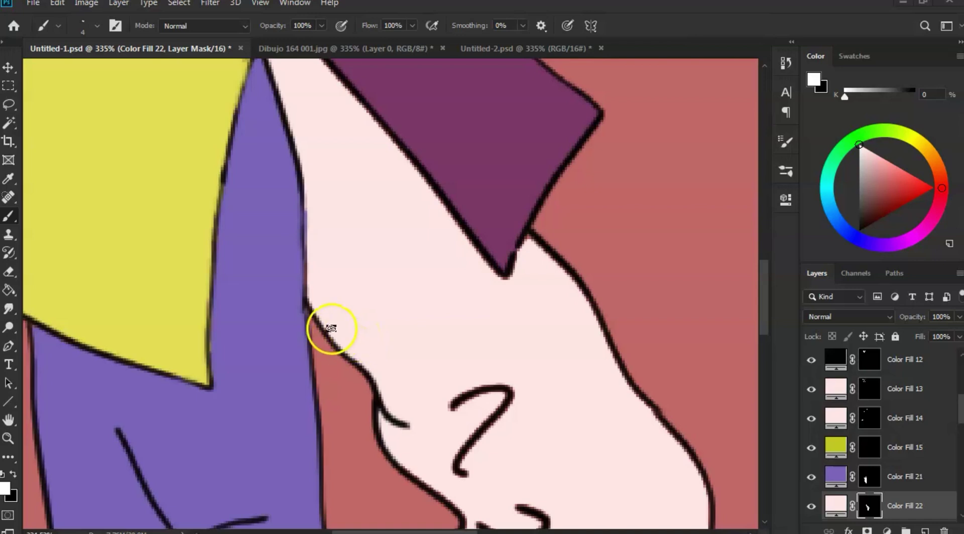
# Step: Brush white on the Color Fill 22 mask along the pale leg's inner edge around the short fold, and erase the spill over the outline
pyautogui.moveTo(339, 343); pyautogui.dragTo(325, 335)
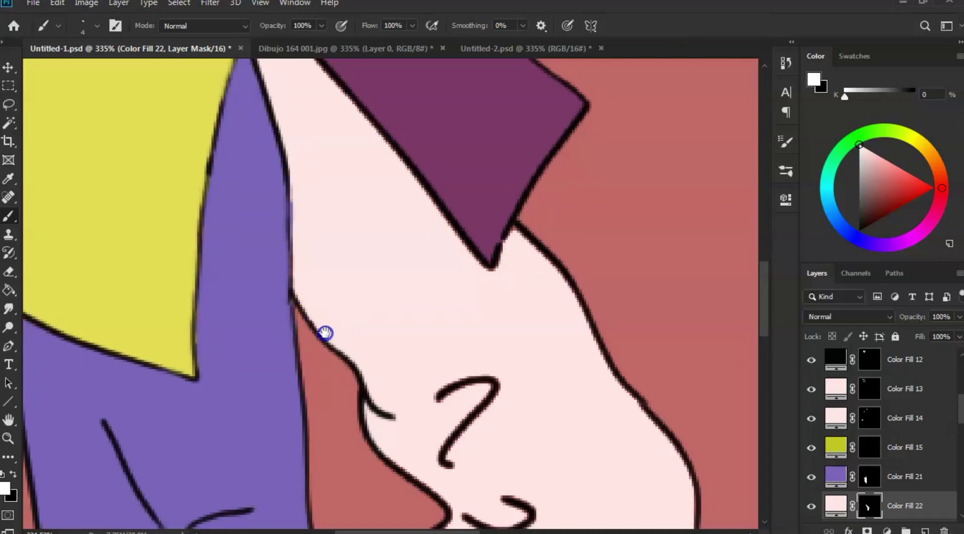
pyautogui.moveTo(325, 333)
pyautogui.mouseDown()
pyautogui.moveTo(300, 296)
pyautogui.moveTo(308, 322)
pyautogui.moveTo(358, 370)
pyautogui.moveTo(375, 443)
pyautogui.moveTo(440, 496)
pyautogui.mouseUp()
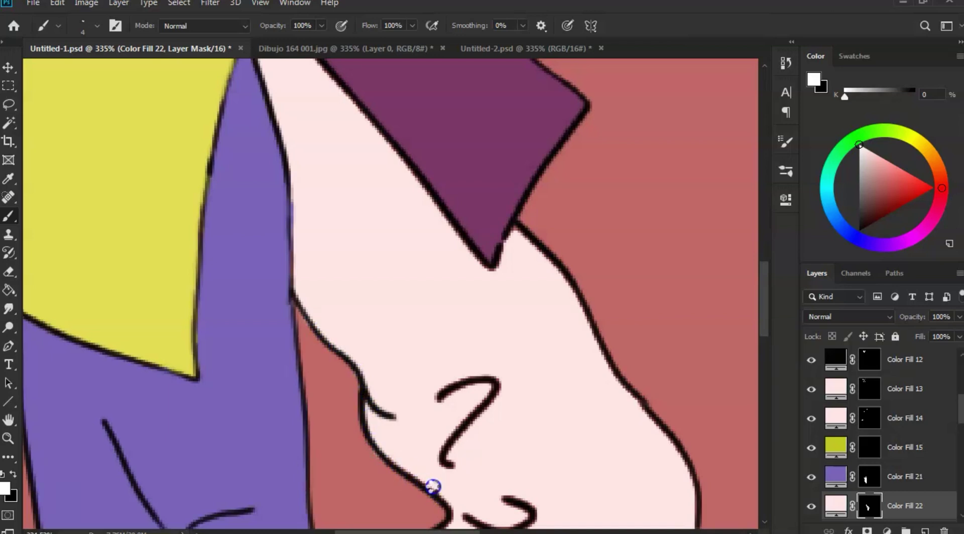
pyautogui.moveTo(427, 482); pyautogui.dragTo(418, 478)
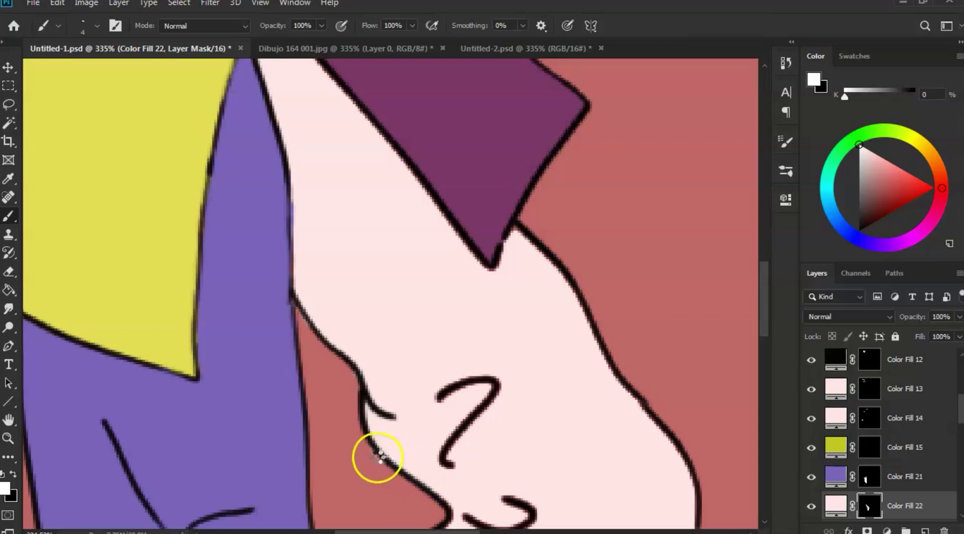
pyautogui.press('e')
pyautogui.click(375, 457)
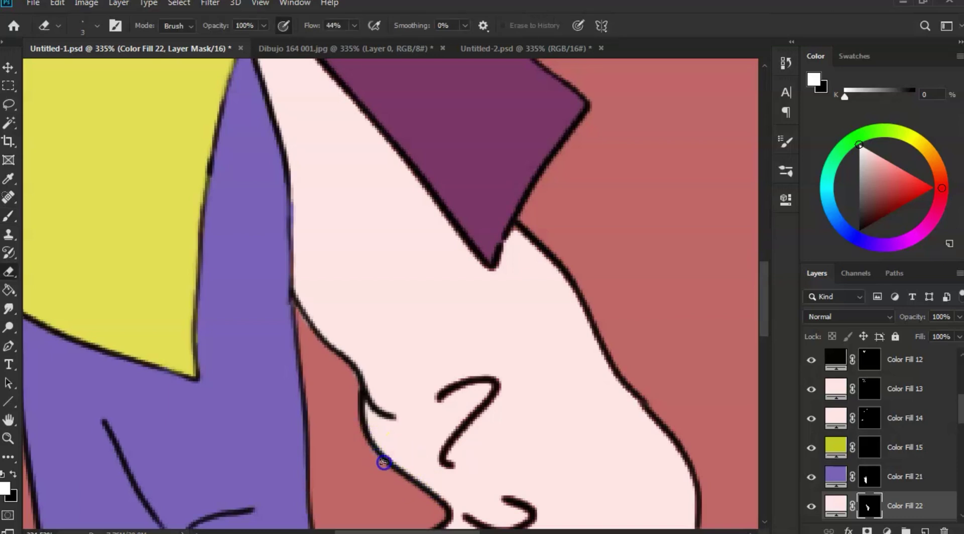
pyautogui.moveTo(384, 462); pyautogui.dragTo(434, 469)
pyautogui.press('b')
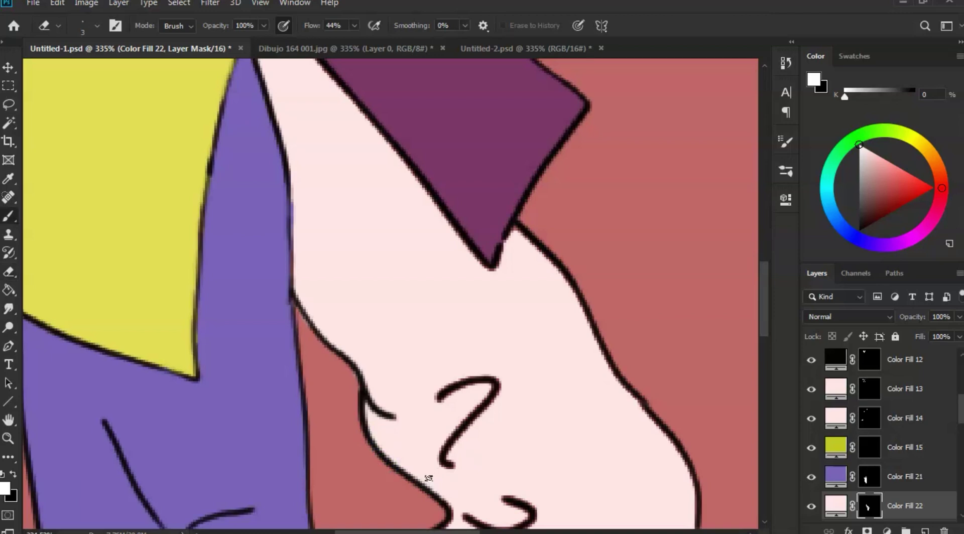
# Step: Paint white on the Color Fill 22 mask along the pale leg's inner edge into the pointed notch beside the hook-shaped fold
pyautogui.moveTo(430, 478); pyautogui.dragTo(381, 332)
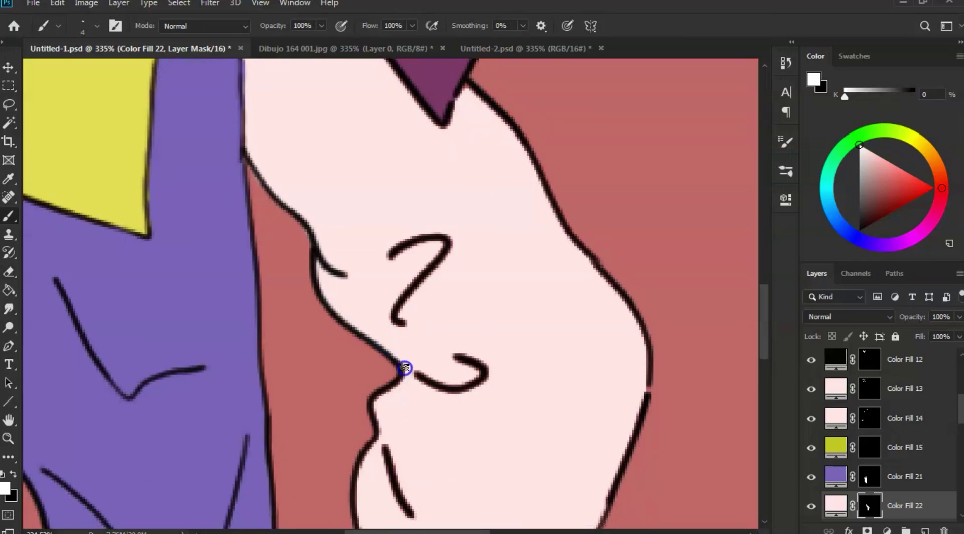
pyautogui.moveTo(404, 368); pyautogui.dragTo(393, 391)
pyautogui.moveTo(381, 428)
pyautogui.mouseDown()
pyautogui.moveTo(384, 397)
pyautogui.moveTo(379, 439)
pyautogui.mouseUp()
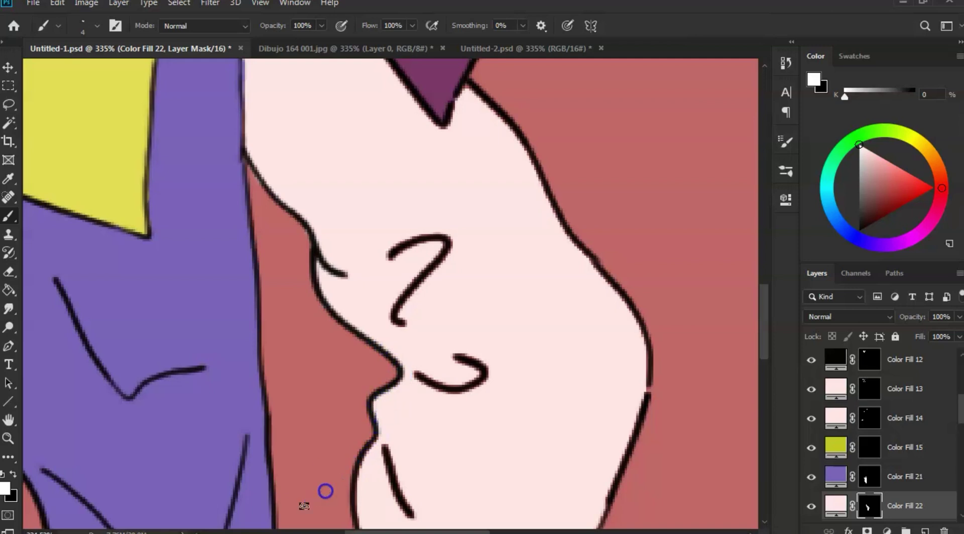
pyautogui.moveTo(177, 525)
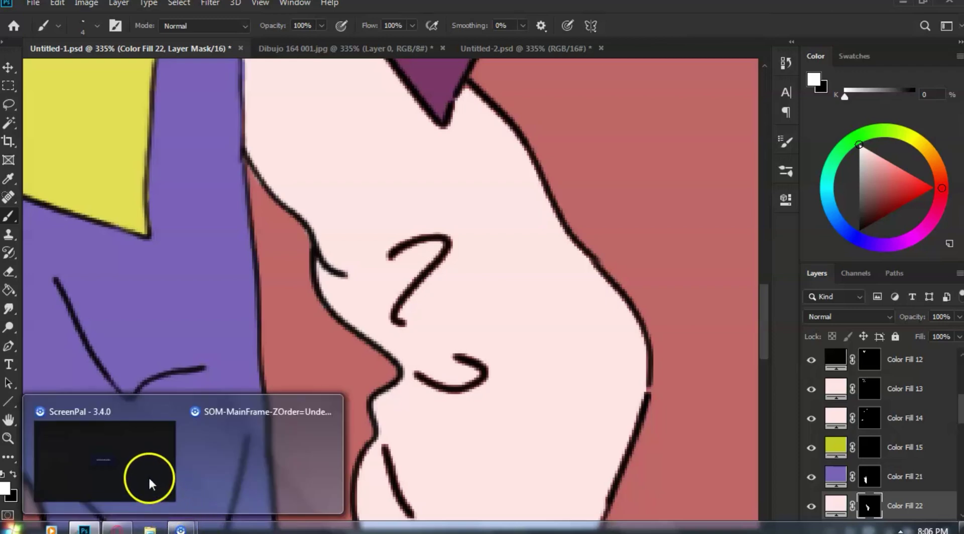
pyautogui.click(144, 458)
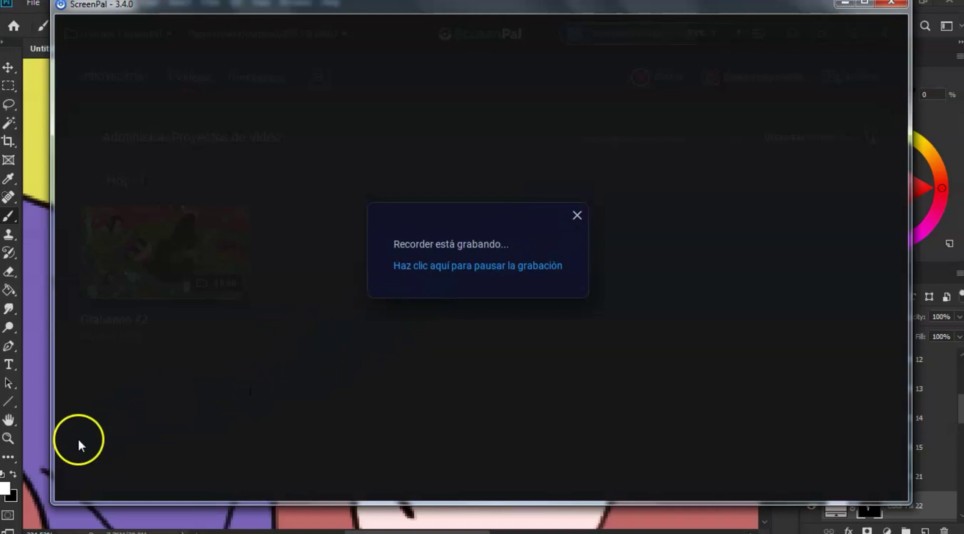
pyautogui.click(79, 532)
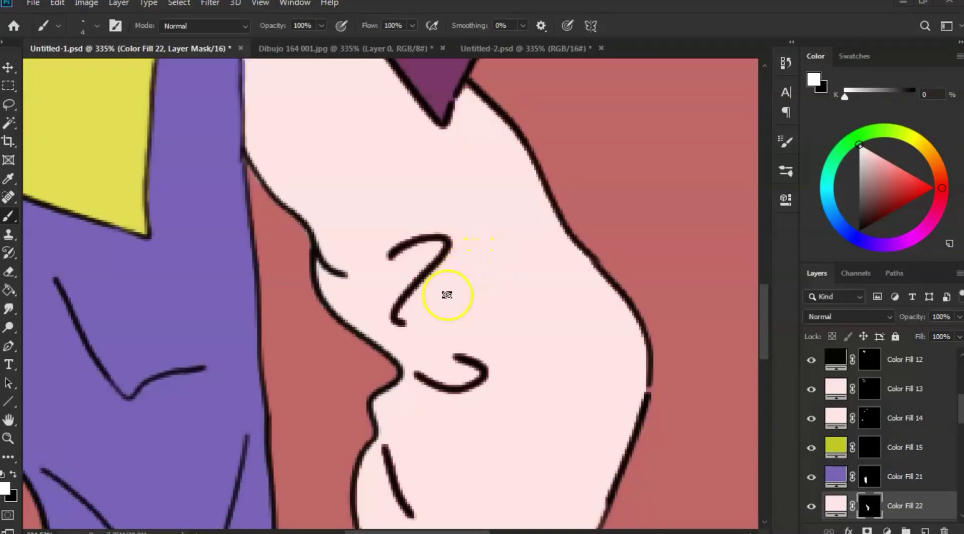
# Step: Brush white on the Color Fill 22 mask along the small bulge under the notch and the inner edge beside the straight crease
pyautogui.click(367, 454)
pyautogui.moveTo(367, 454); pyautogui.dragTo(360, 509)
pyautogui.click(379, 413)
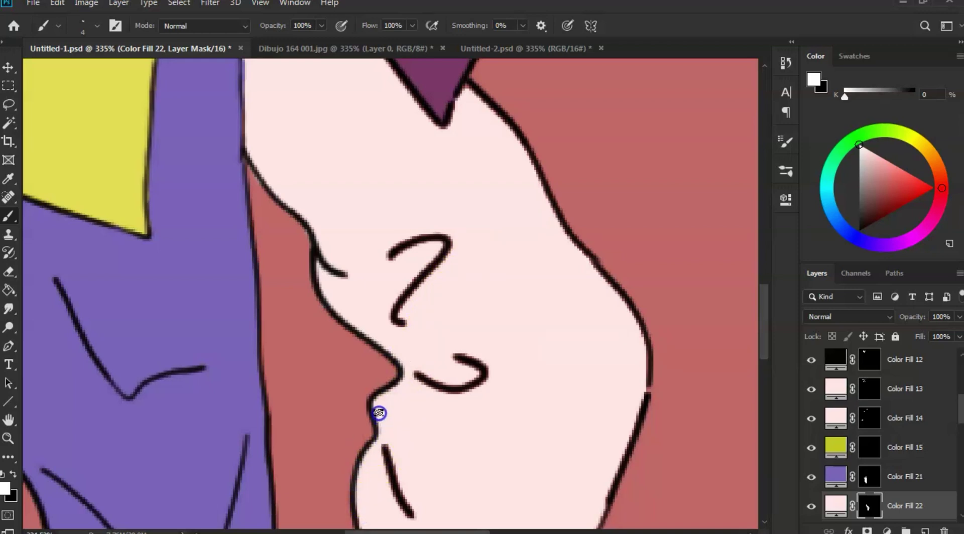
pyautogui.moveTo(374, 399); pyautogui.dragTo(391, 389)
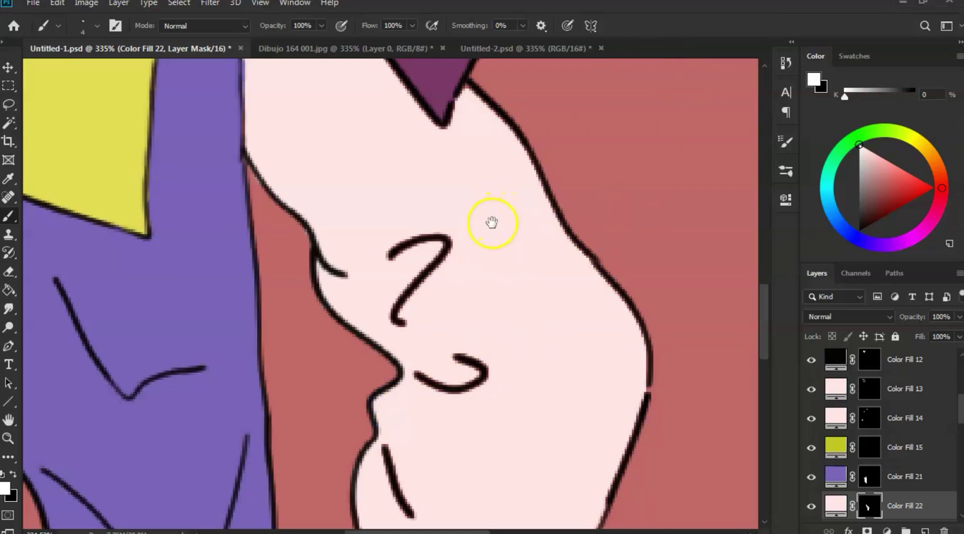
# Step: Paint white on the Color Fill 22 mask along the pale leg's lower contour and up its outer edge to the purple jacket flap
pyautogui.moveTo(476, 269); pyautogui.dragTo(504, 143)
pyautogui.moveTo(475, 224); pyautogui.dragTo(480, 184)
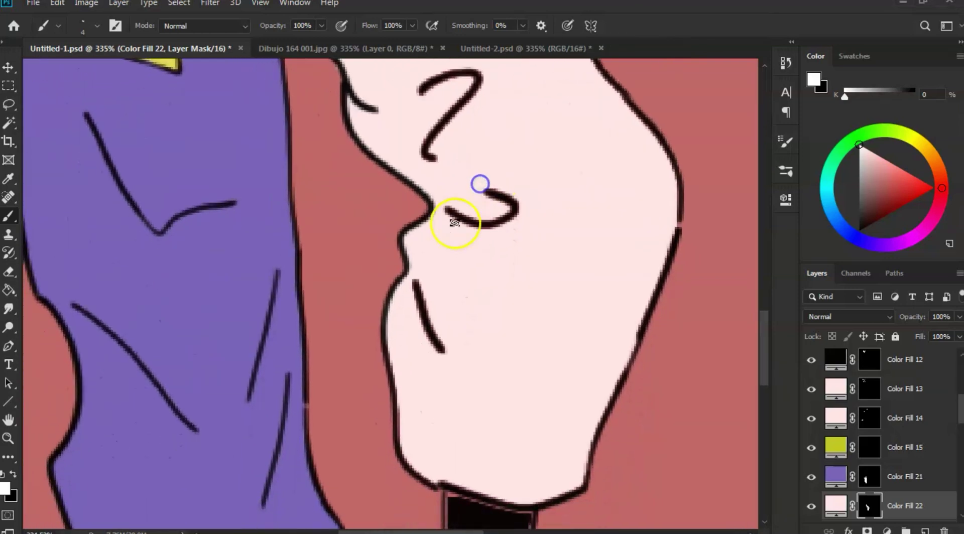
pyautogui.moveTo(398, 289)
pyautogui.mouseDown()
pyautogui.moveTo(387, 342)
pyautogui.moveTo(412, 466)
pyautogui.moveTo(511, 501)
pyautogui.moveTo(577, 485)
pyautogui.moveTo(661, 267)
pyautogui.moveTo(672, 178)
pyautogui.moveTo(676, 196)
pyautogui.moveTo(669, 157)
pyautogui.moveTo(604, 86)
pyautogui.moveTo(606, 143)
pyautogui.mouseUp()
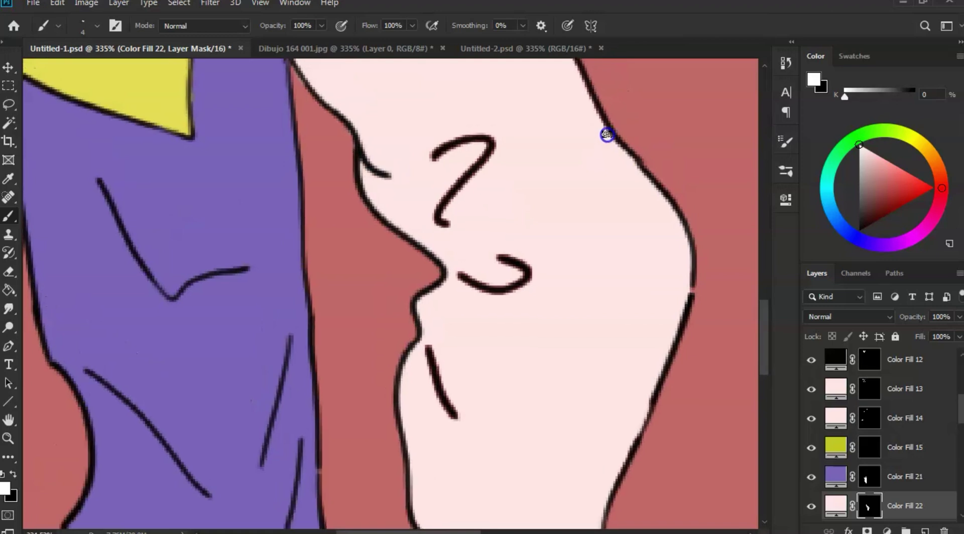
pyautogui.moveTo(587, 97)
pyautogui.mouseDown()
pyautogui.moveTo(596, 142)
pyautogui.moveTo(577, 87)
pyautogui.moveTo(566, 79)
pyautogui.moveTo(589, 126)
pyautogui.moveTo(546, 82)
pyautogui.moveTo(532, 123)
pyautogui.moveTo(516, 126)
pyautogui.moveTo(544, 145)
pyautogui.mouseUp()
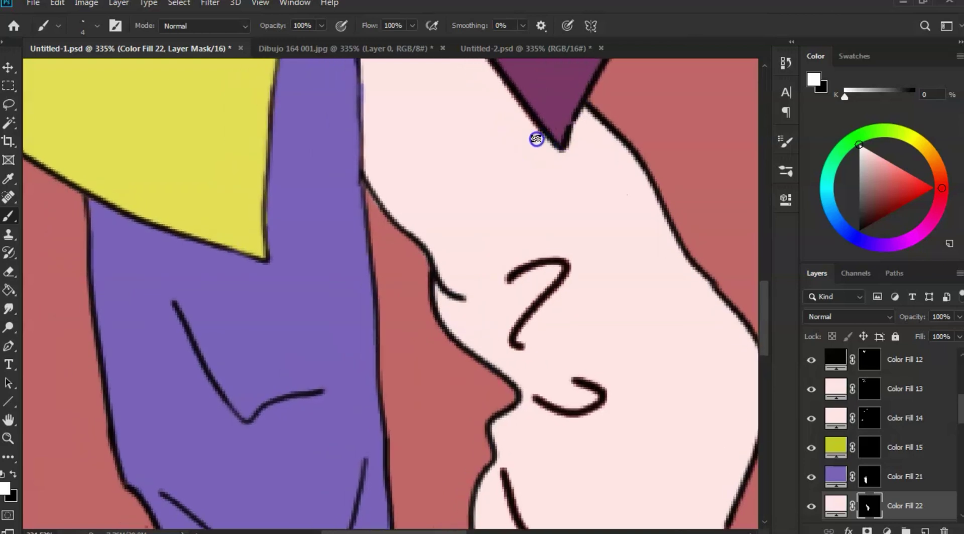
# Step: Brush white on the Color Fill 22 mask along the pale leg's border with the purple jacket flap, from its tip up to the belt
pyautogui.moveTo(517, 104); pyautogui.dragTo(550, 149)
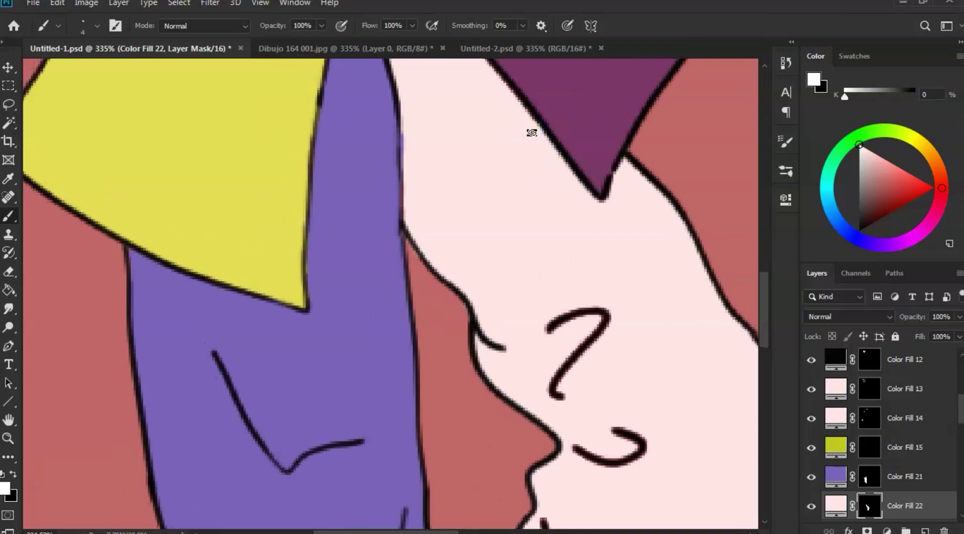
pyautogui.moveTo(529, 132); pyautogui.dragTo(542, 166)
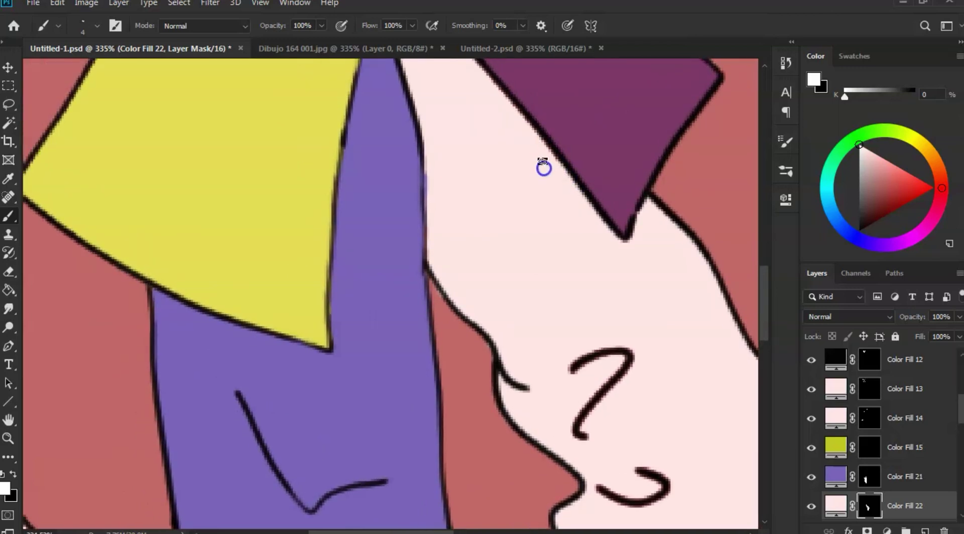
pyautogui.moveTo(506, 97); pyautogui.dragTo(547, 147)
pyautogui.moveTo(512, 112); pyautogui.dragTo(536, 151)
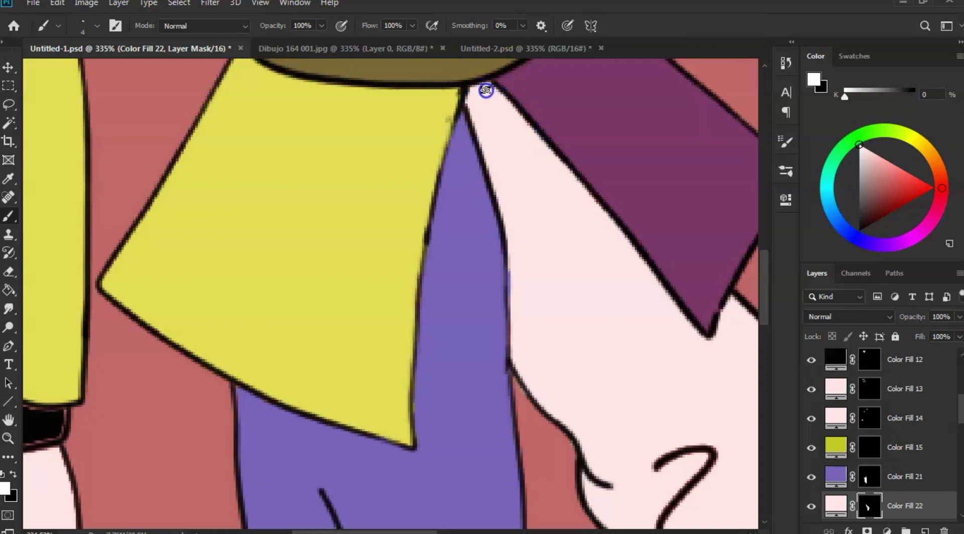
pyautogui.moveTo(513, 142); pyautogui.dragTo(475, 88)
pyautogui.moveTo(530, 174)
pyautogui.mouseDown()
pyautogui.moveTo(480, 106)
pyautogui.moveTo(491, 121)
pyautogui.mouseUp()
# Step: Paint white on the Color Fill 22 mask over the pale leg's inner fold lines, including the hook-shaped fold and the straight crease
pyautogui.moveTo(508, 154); pyautogui.dragTo(498, 185)
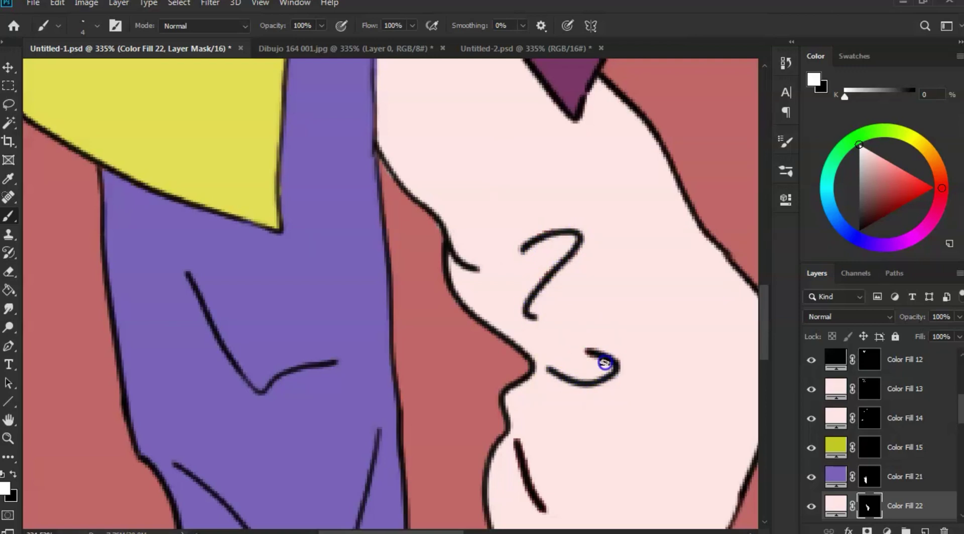
pyautogui.moveTo(522, 425); pyautogui.dragTo(512, 342)
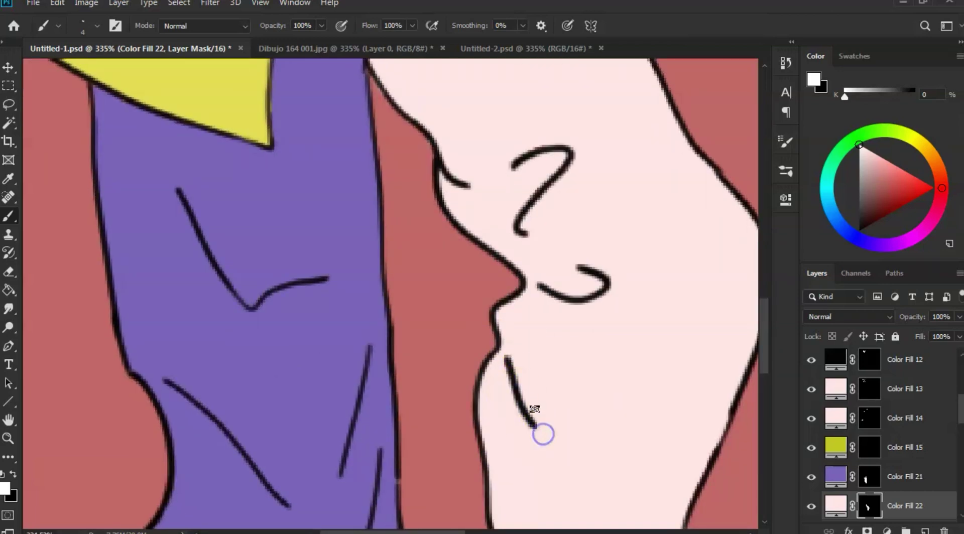
pyautogui.moveTo(534, 418)
pyautogui.mouseDown()
pyautogui.moveTo(514, 358)
pyautogui.moveTo(486, 323)
pyautogui.moveTo(489, 334)
pyautogui.moveTo(471, 337)
pyautogui.mouseUp()
# Step: Toggle the visibility of Color Fill 23 to identify the area it colours, and select its layer mask
pyautogui.hotkey('alt', 'space')
pyautogui.click(472, 337)
pyautogui.click(407, 269)
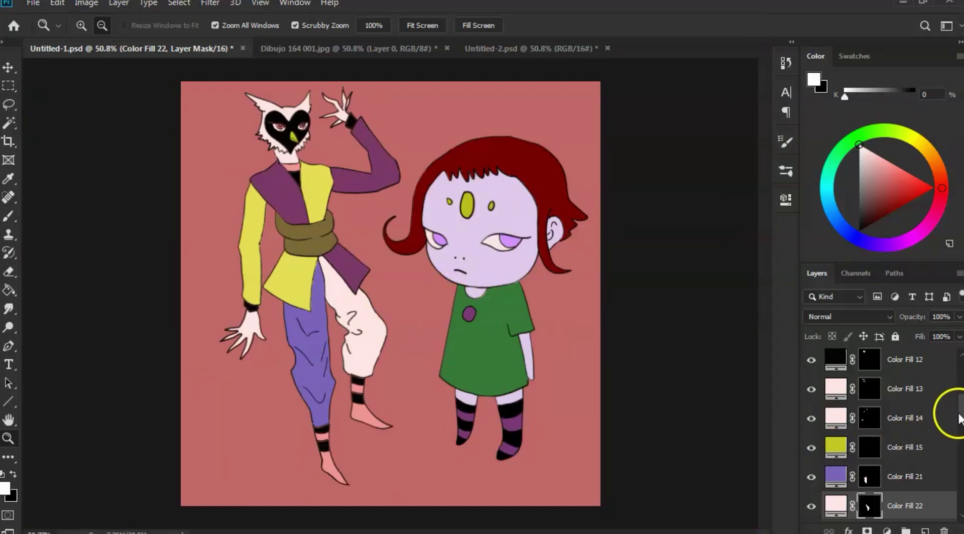
pyautogui.scroll(-5, 960, 414)
pyautogui.click(812, 395)
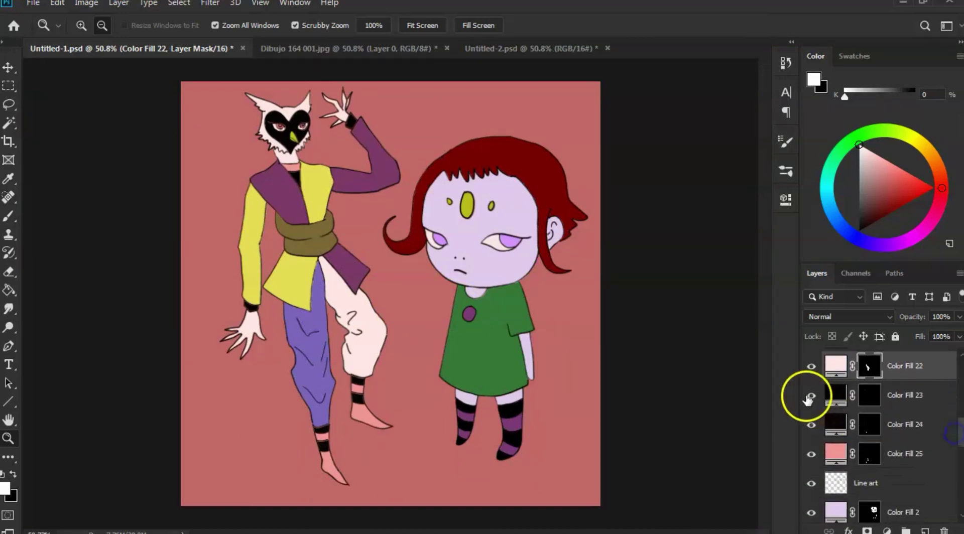
pyautogui.click(812, 396)
pyautogui.click(864, 396)
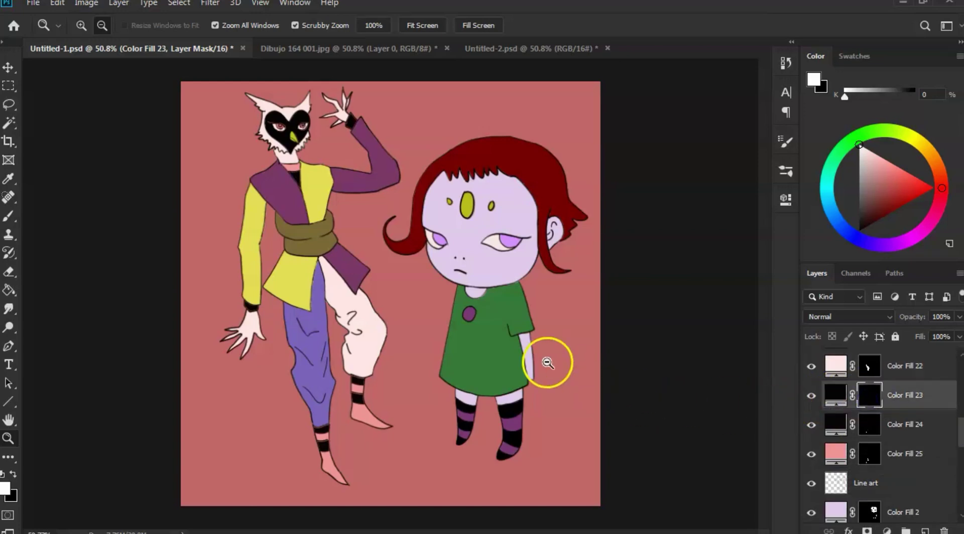
# Step: Brush white on the Color Fill 23 mask around the black triangle under the neck so the black reaches the line art on all sides
pyautogui.moveTo(286, 156)
pyautogui.mouseDown()
pyautogui.moveTo(366, 187)
pyautogui.moveTo(392, 231)
pyautogui.moveTo(442, 258)
pyautogui.moveTo(433, 254)
pyautogui.mouseUp()
pyautogui.press('b')
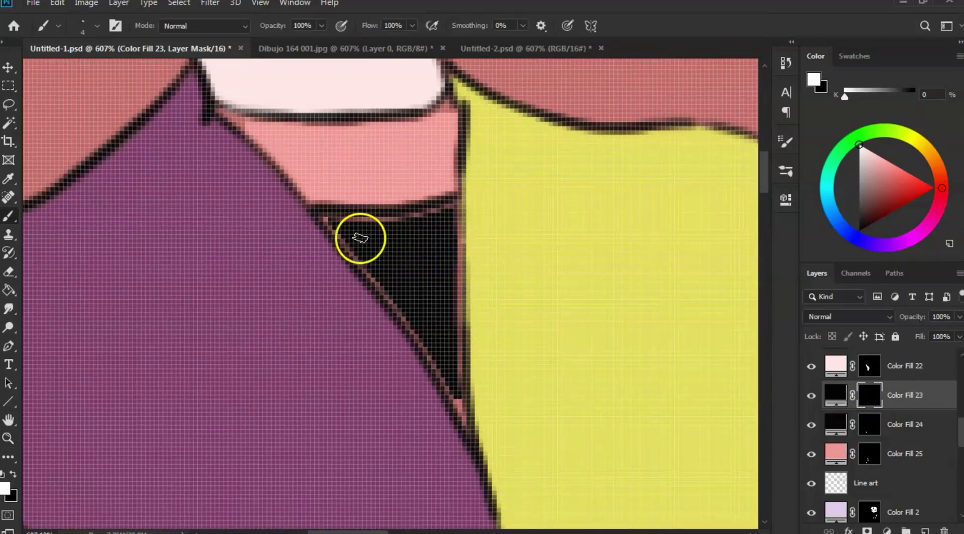
pyautogui.moveTo(360, 238)
pyautogui.mouseDown()
pyautogui.moveTo(341, 232)
pyautogui.moveTo(362, 258)
pyautogui.moveTo(327, 221)
pyautogui.moveTo(382, 225)
pyautogui.moveTo(333, 220)
pyautogui.mouseUp()
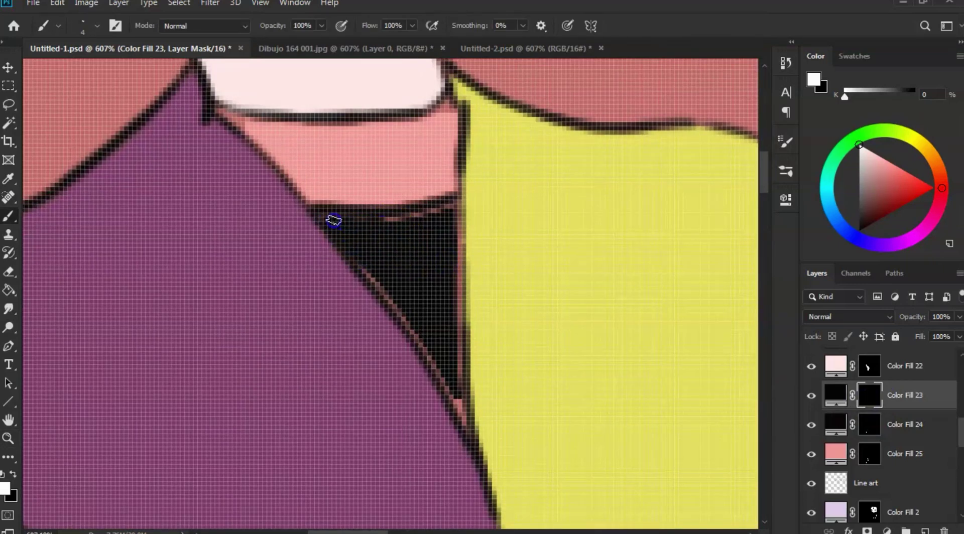
pyautogui.moveTo(408, 218); pyautogui.dragTo(347, 222)
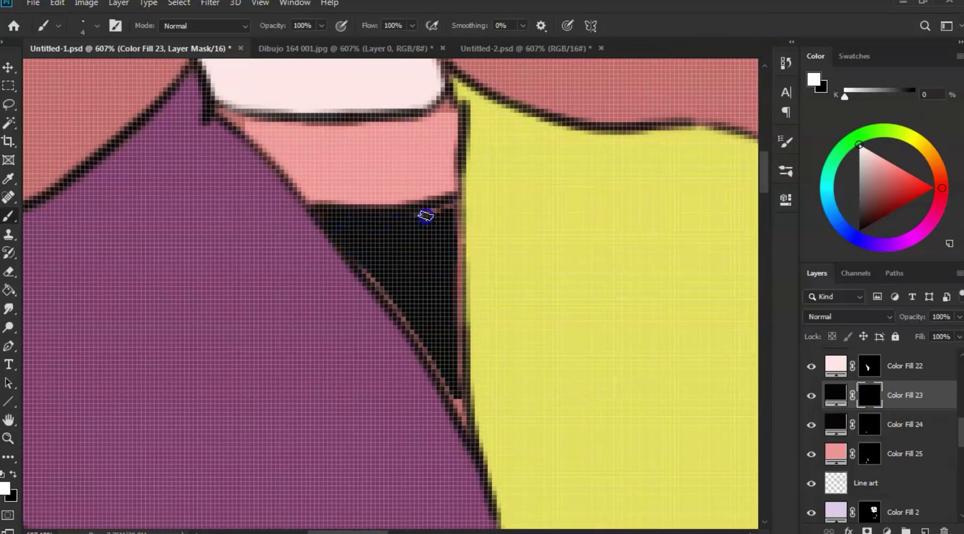
pyautogui.moveTo(425, 215); pyautogui.dragTo(450, 207)
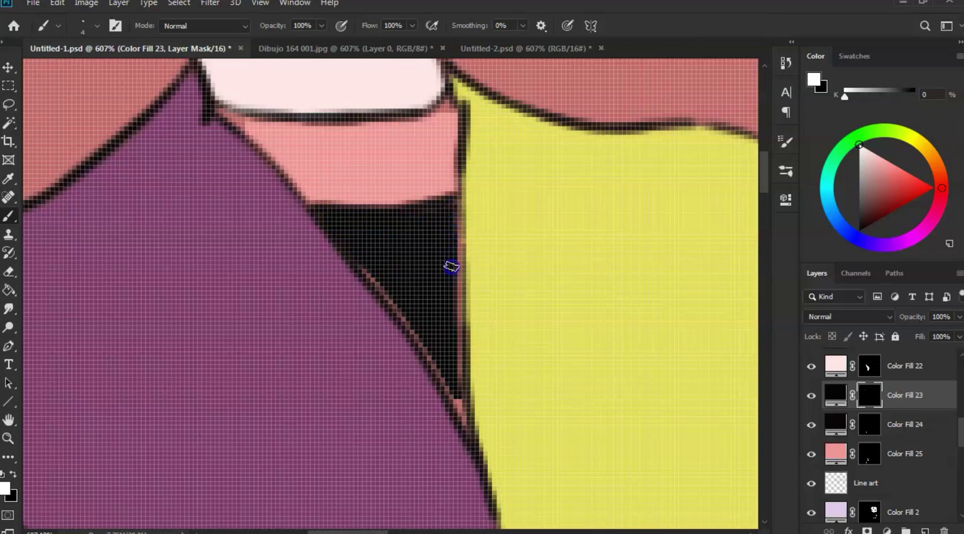
pyautogui.moveTo(451, 266); pyautogui.dragTo(454, 203)
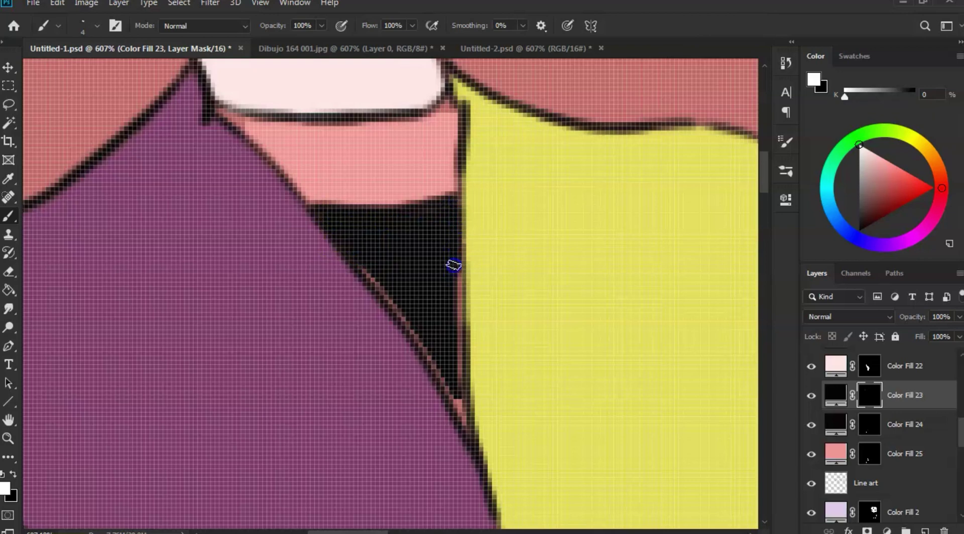
pyautogui.moveTo(455, 314)
pyautogui.mouseDown()
pyautogui.moveTo(456, 267)
pyautogui.moveTo(455, 329)
pyautogui.mouseUp()
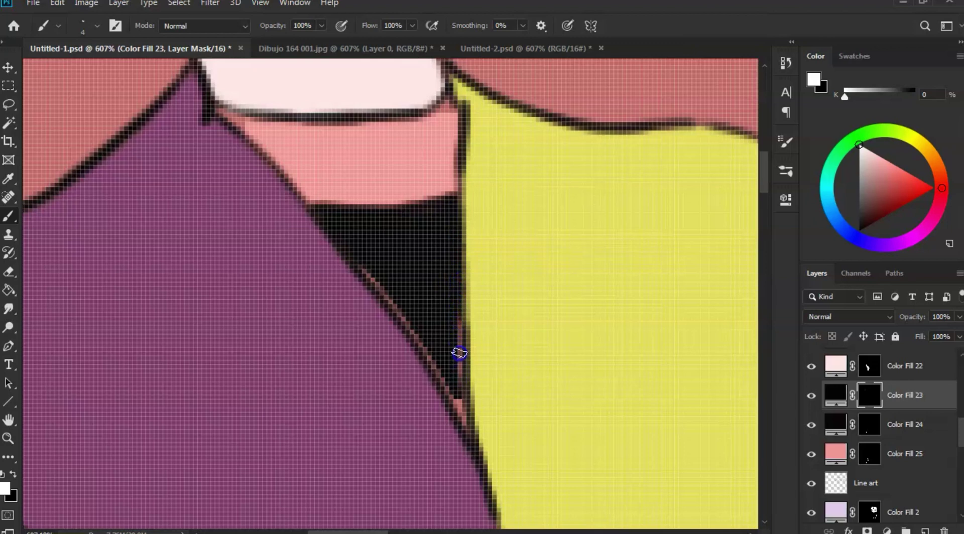
pyautogui.moveTo(457, 372); pyautogui.dragTo(458, 399)
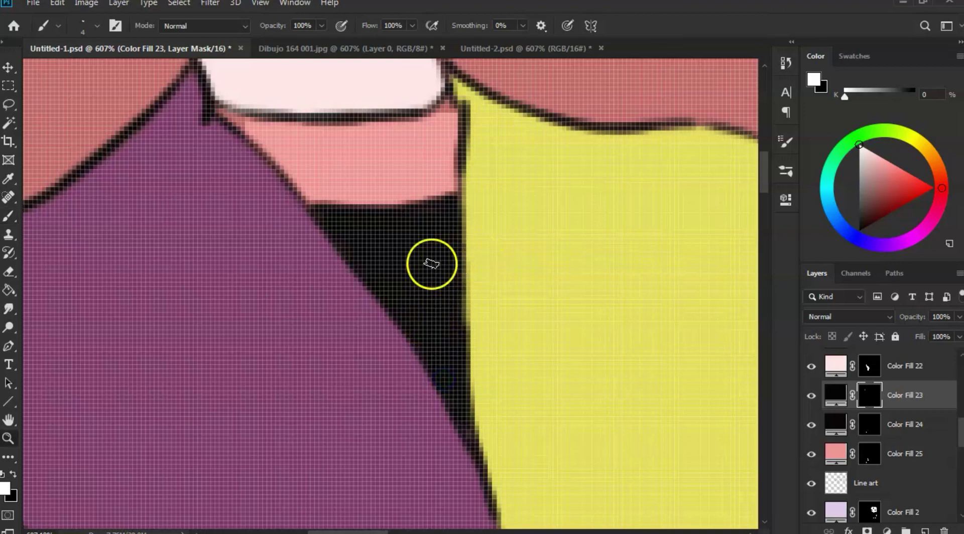
# Step: Paint white on the Color Fill 23 mask around the edges of the raised arm's black cuff to close the gaps against its outline
pyautogui.press('z')
pyautogui.moveTo(516, 249); pyautogui.dragTo(447, 267)
pyautogui.moveTo(515, 221); pyautogui.dragTo(421, 307)
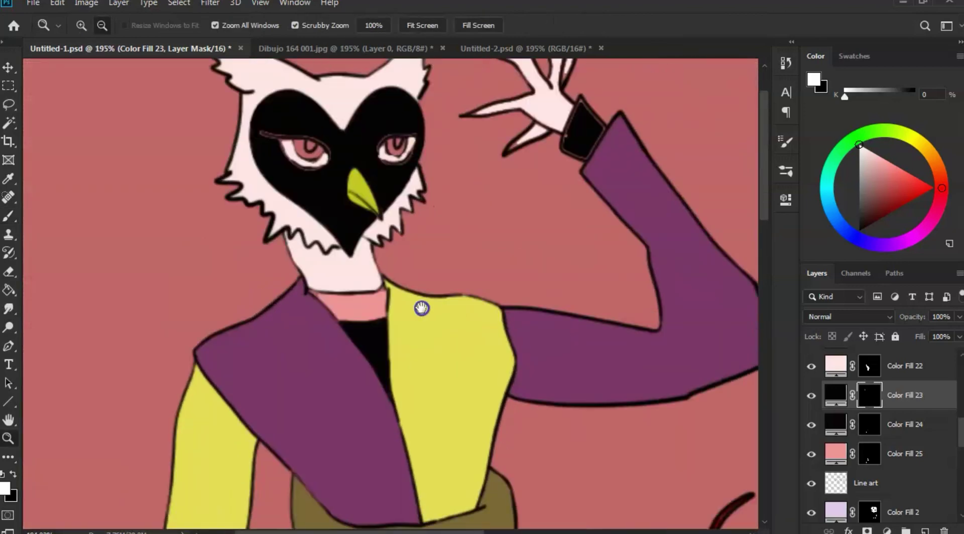
pyautogui.moveTo(467, 220)
pyautogui.mouseDown()
pyautogui.moveTo(499, 218)
pyautogui.moveTo(474, 222)
pyautogui.mouseUp()
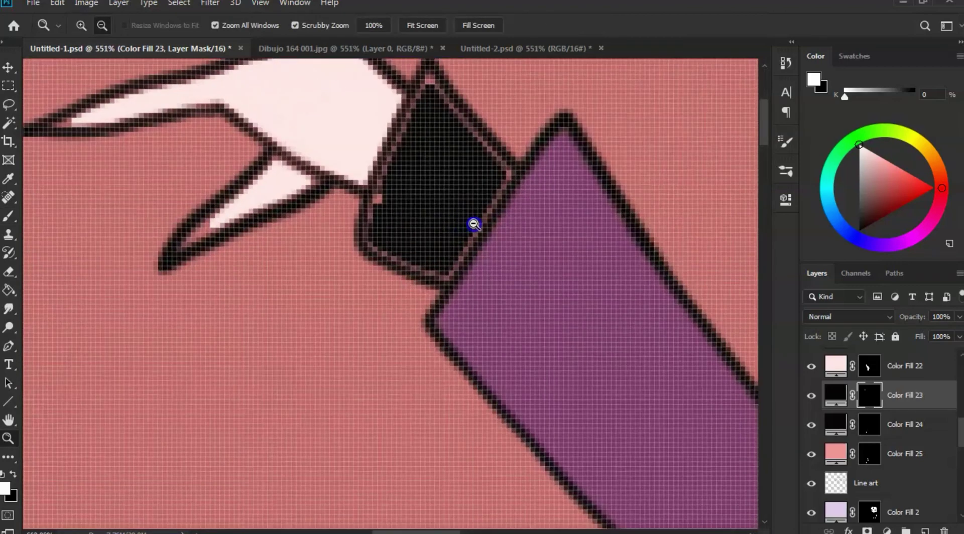
pyautogui.press('b')
pyautogui.click(376, 214)
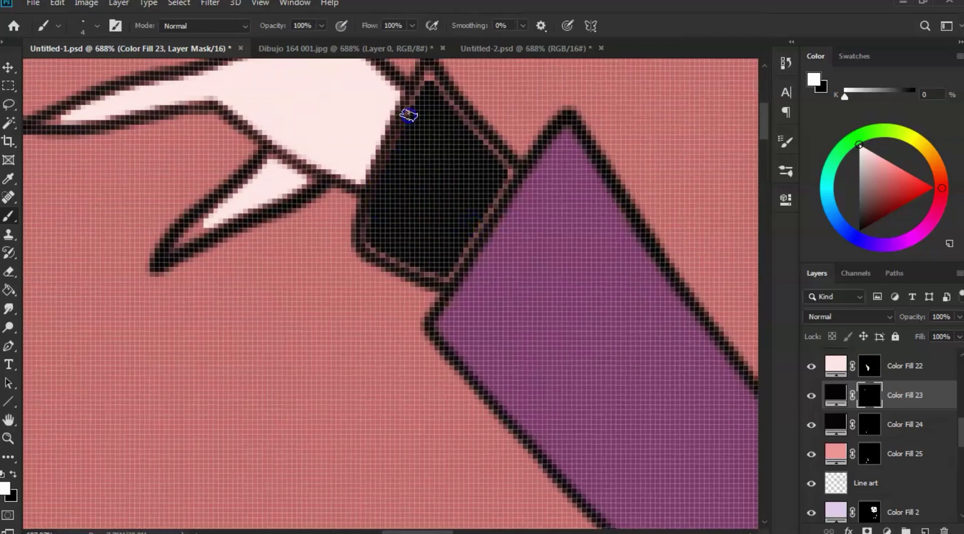
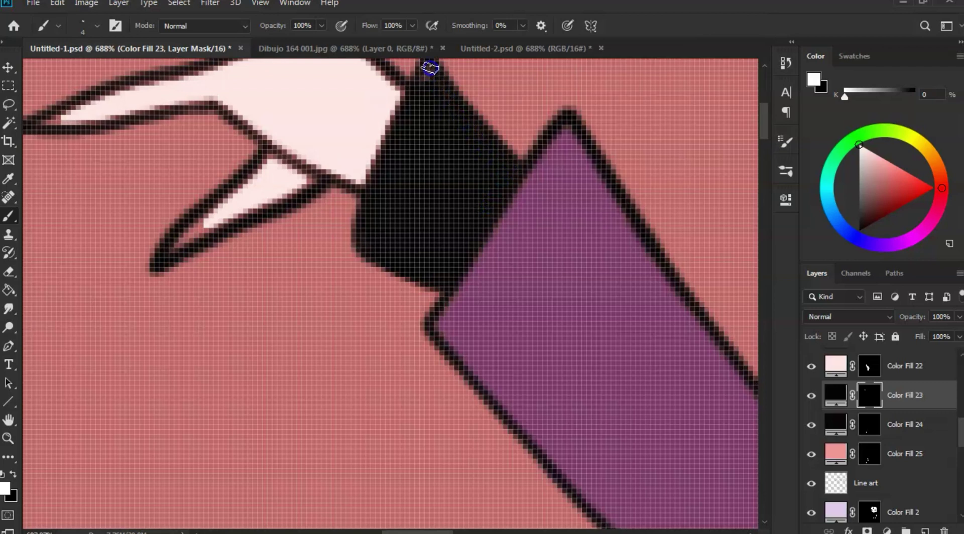
pyautogui.press('z')
pyautogui.moveTo(469, 189); pyautogui.dragTo(435, 194)
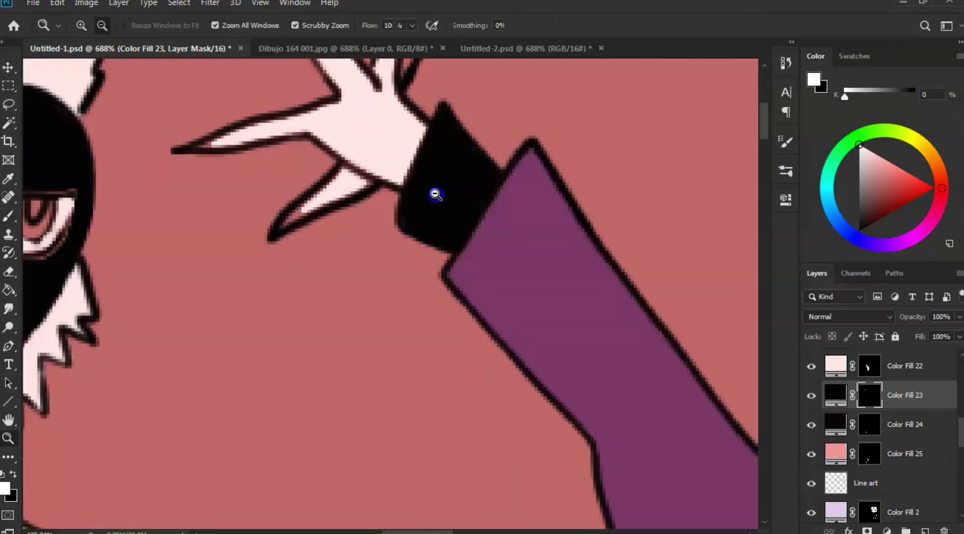
# Step: Brush white on the Color Fill 23 mask along the side and lower edges of the lowered arm's black cuff
pyautogui.scroll(-15, 415, 241)
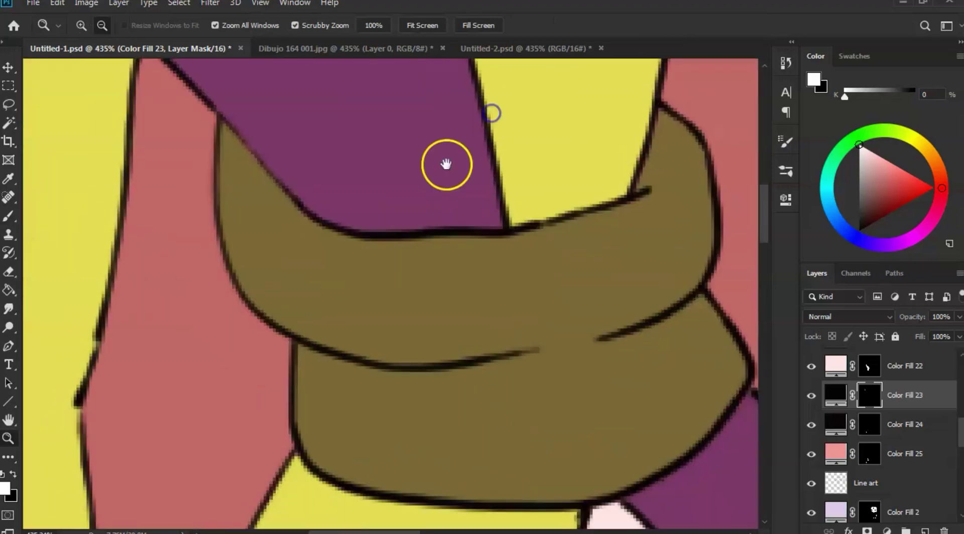
pyautogui.scroll(-8, 437, 171)
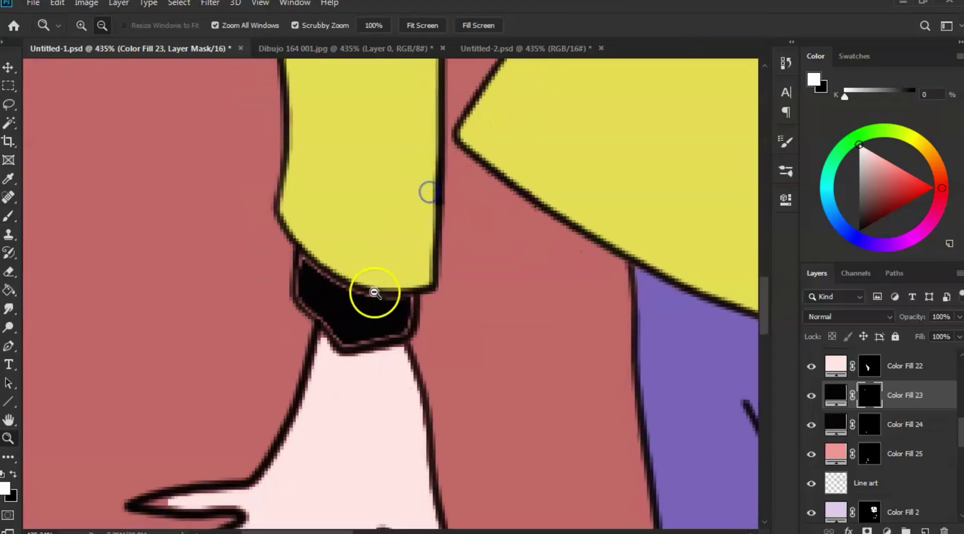
pyautogui.keyDown('alt'); pyautogui.scroll(2, 415, 298); pyautogui.keyUp('alt')
pyautogui.keyDown('alt'); pyautogui.scroll(4, 415, 298); pyautogui.keyUp('alt')
pyautogui.press('b')
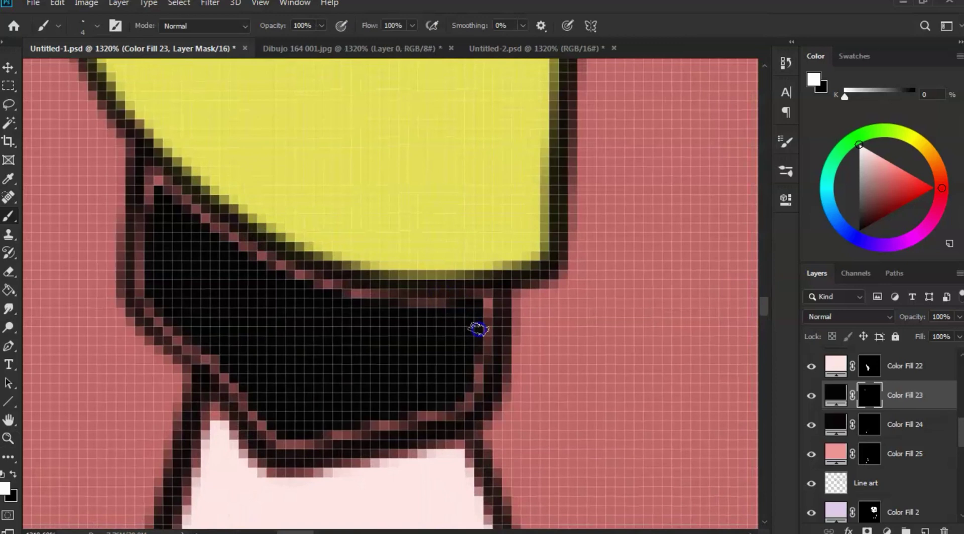
pyautogui.moveTo(479, 345); pyautogui.dragTo(461, 401)
pyautogui.moveTo(413, 420)
pyautogui.mouseDown()
pyautogui.moveTo(334, 442)
pyautogui.moveTo(283, 441)
pyautogui.moveTo(216, 366)
pyautogui.mouseUp()
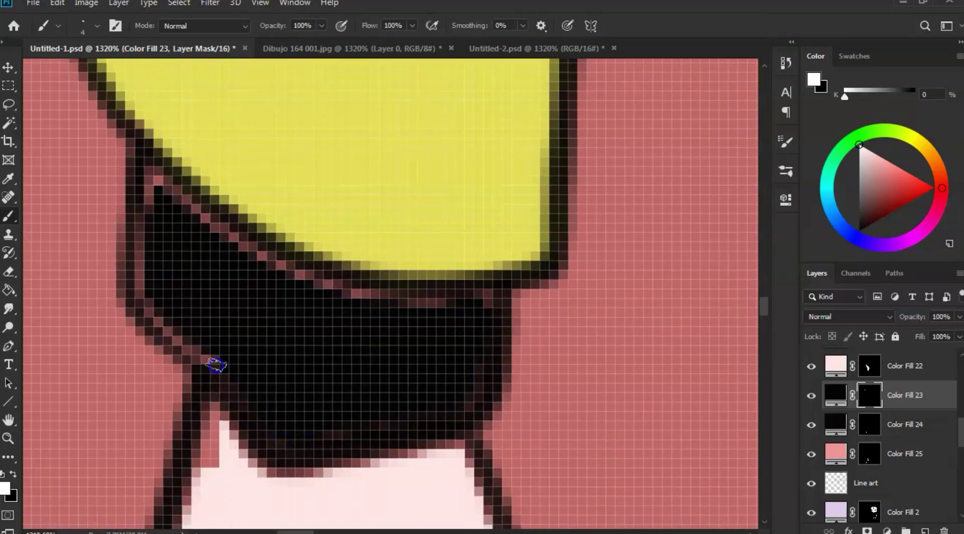
pyautogui.moveTo(184, 336)
pyautogui.mouseDown()
pyautogui.moveTo(143, 301)
pyautogui.moveTo(182, 335)
pyautogui.moveTo(158, 311)
pyautogui.moveTo(150, 282)
pyautogui.moveTo(161, 217)
pyautogui.moveTo(160, 205)
pyautogui.moveTo(147, 260)
pyautogui.moveTo(155, 170)
pyautogui.moveTo(194, 220)
pyautogui.moveTo(255, 260)
pyautogui.moveTo(223, 249)
pyautogui.moveTo(150, 277)
pyautogui.mouseUp()
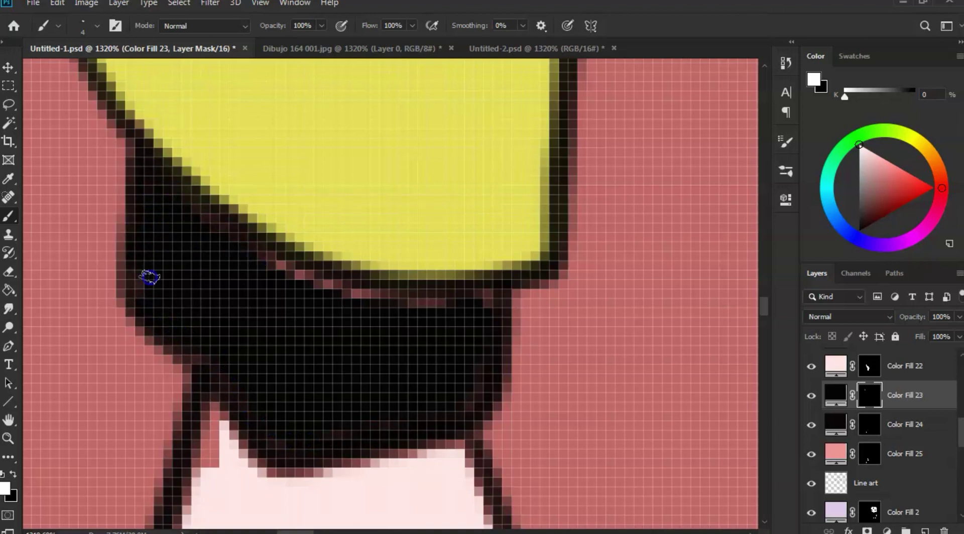
# Step: Paint white on the Color Fill 23 mask along the lowered arm cuff's upper edge beneath the yellow sleeve, and touch up its remaining edge gaps
pyautogui.moveTo(326, 285); pyautogui.dragTo(300, 282)
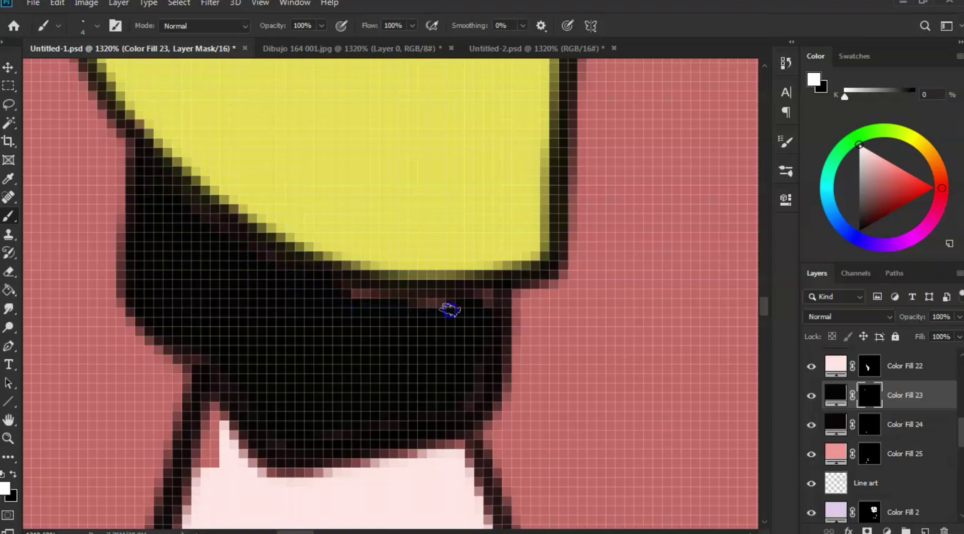
pyautogui.moveTo(450, 310); pyautogui.dragTo(377, 302)
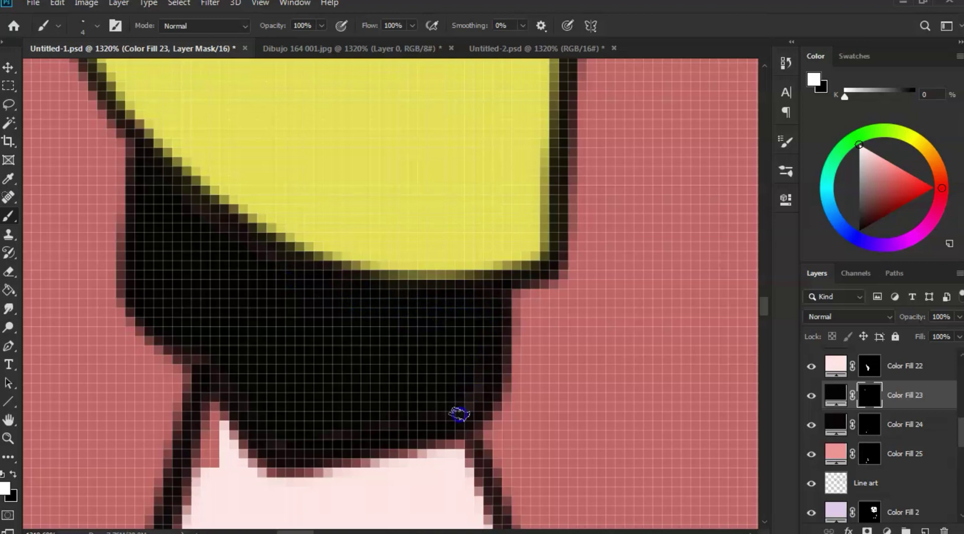
pyautogui.moveTo(459, 415); pyautogui.dragTo(402, 424)
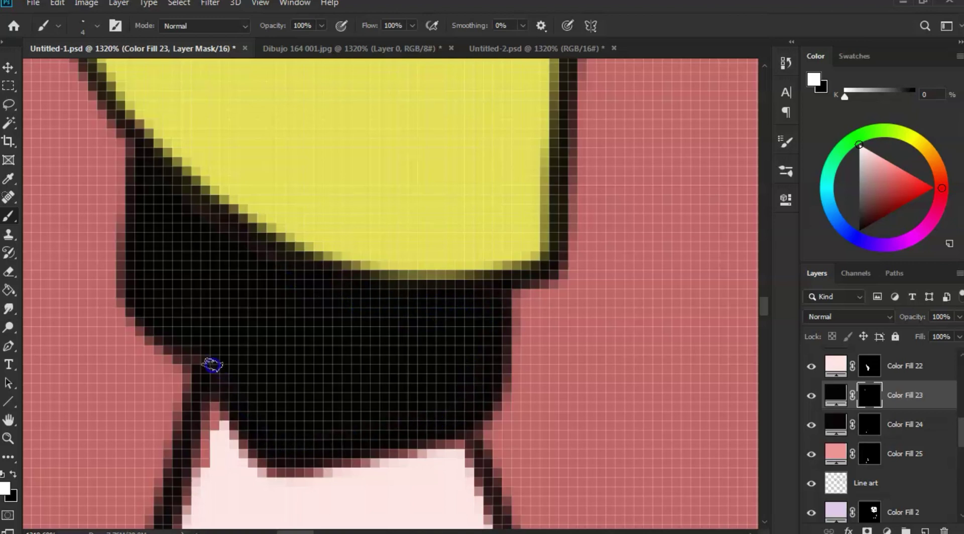
pyautogui.click(203, 231)
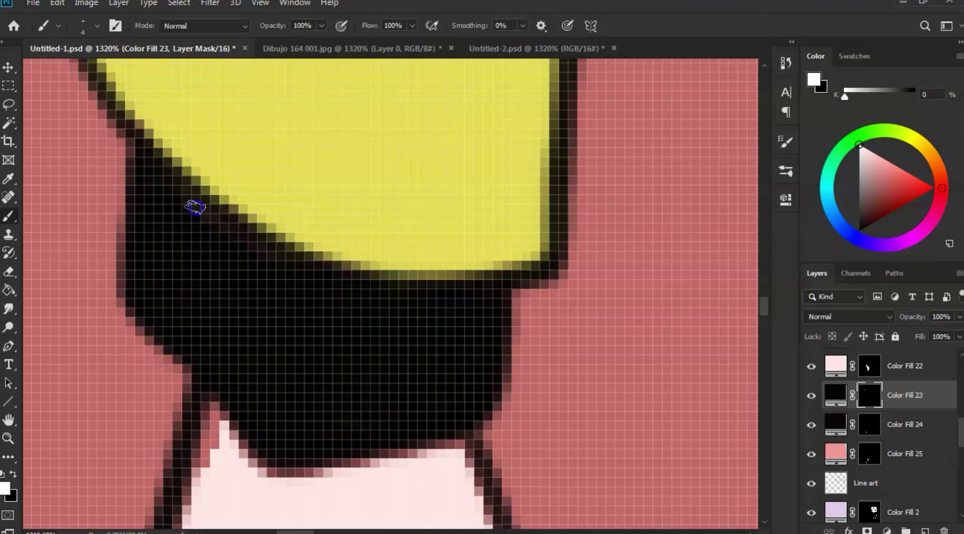
pyautogui.click(358, 289)
# Step: Toggle the visibility of Color Fill 24 to identify the area it colours, and select its layer mask
pyautogui.press('z')
pyautogui.moveTo(371, 294); pyautogui.dragTo(323, 338)
pyautogui.moveTo(343, 300); pyautogui.dragTo(333, 297)
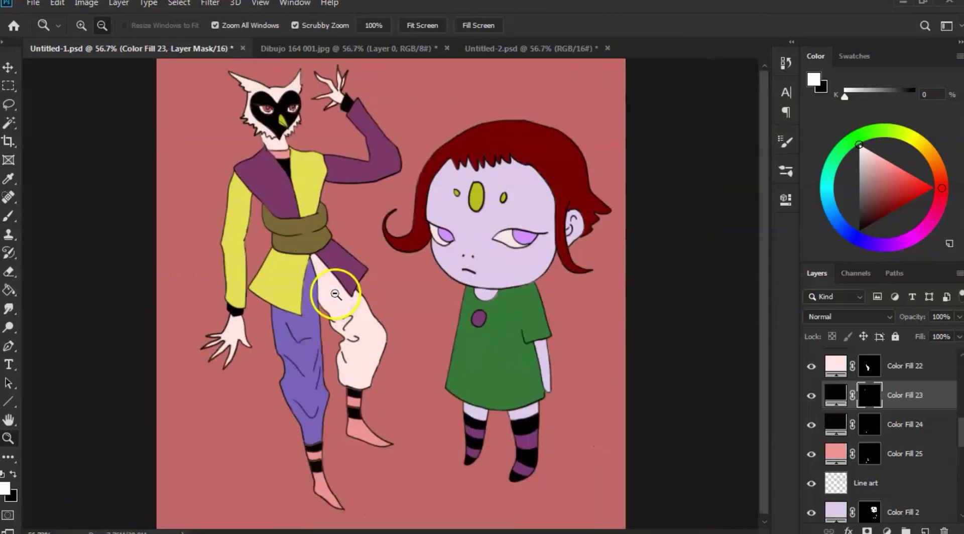
pyautogui.click(812, 425)
pyautogui.click(814, 427)
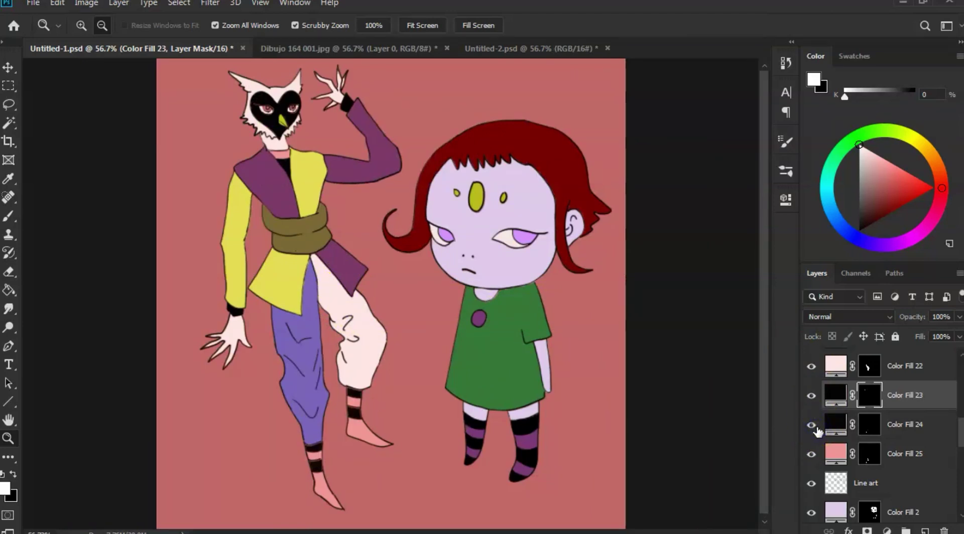
pyautogui.click(865, 425)
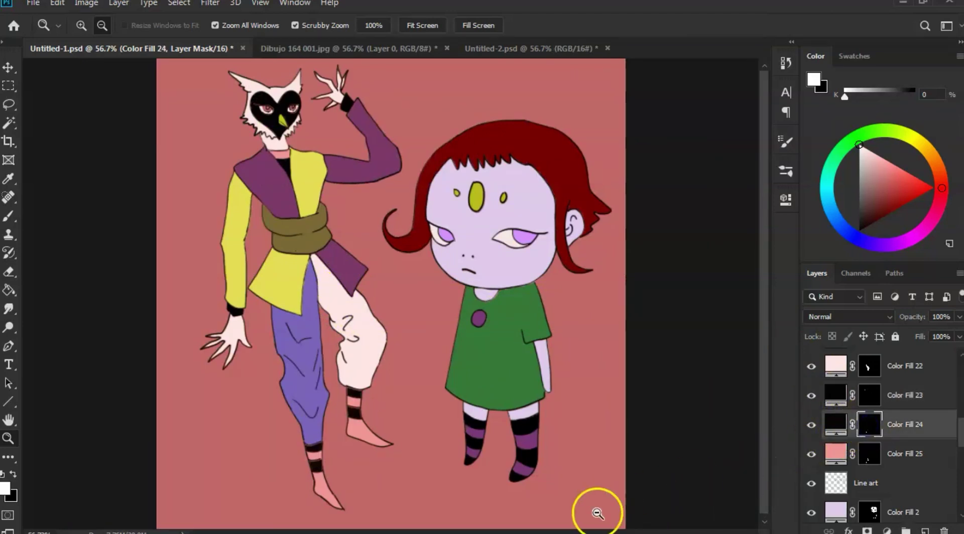
# Step: Paint white on the Color Fill 24 mask around the upper black ankle stripe below the pale trouser leg, filling it out to the line art
pyautogui.moveTo(342, 392)
pyautogui.mouseDown()
pyautogui.moveTo(405, 400)
pyautogui.moveTo(399, 385)
pyautogui.moveTo(431, 375)
pyautogui.mouseUp()
pyautogui.press('b')
pyautogui.press('z')
pyautogui.moveTo(377, 360)
pyautogui.mouseDown()
pyautogui.moveTo(416, 368)
pyautogui.moveTo(406, 340)
pyautogui.mouseUp()
pyautogui.press('b')
pyautogui.moveTo(391, 280)
pyautogui.mouseDown()
pyautogui.moveTo(389, 302)
pyautogui.moveTo(390, 263)
pyautogui.moveTo(443, 286)
pyautogui.moveTo(381, 249)
pyautogui.moveTo(414, 272)
pyautogui.moveTo(633, 327)
pyautogui.moveTo(587, 318)
pyautogui.moveTo(641, 326)
pyautogui.mouseUp()
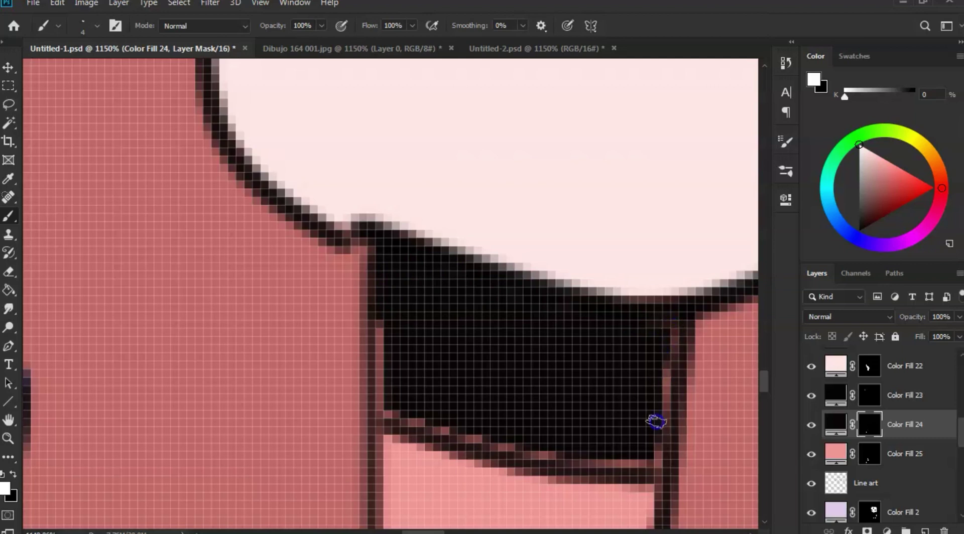
pyautogui.moveTo(656, 422)
pyautogui.mouseDown()
pyautogui.moveTo(668, 355)
pyautogui.moveTo(663, 402)
pyautogui.mouseUp()
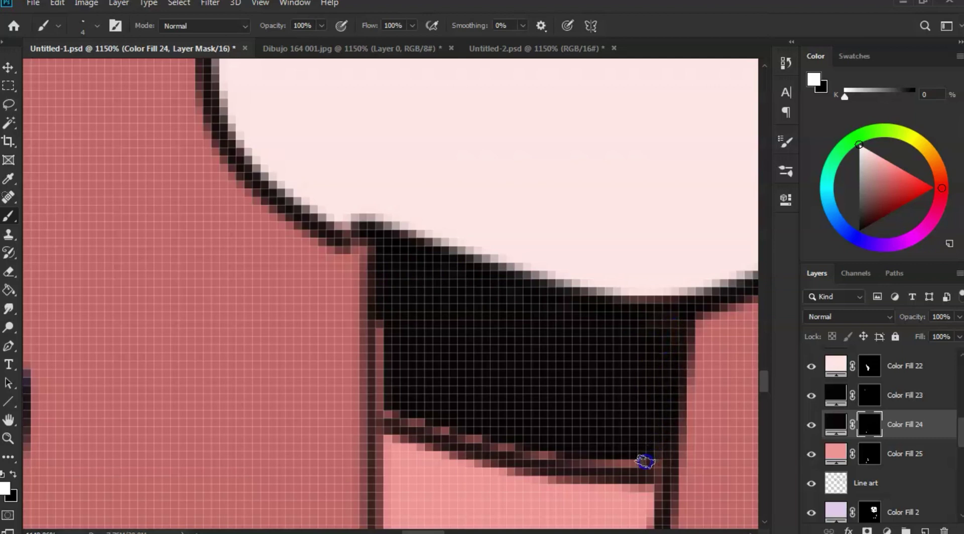
pyautogui.moveTo(645, 461)
pyautogui.mouseDown()
pyautogui.moveTo(522, 456)
pyautogui.moveTo(435, 429)
pyautogui.mouseUp()
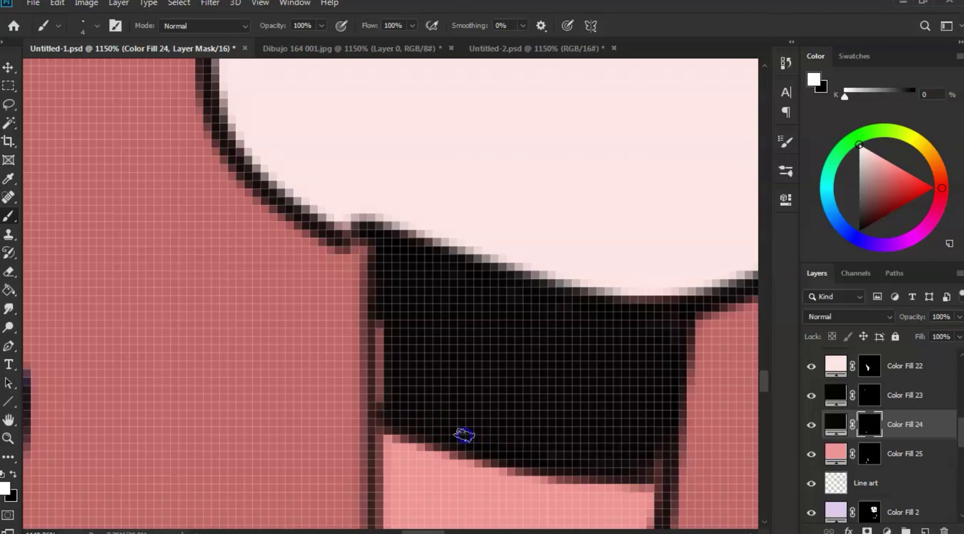
pyautogui.moveTo(383, 352); pyautogui.dragTo(386, 323)
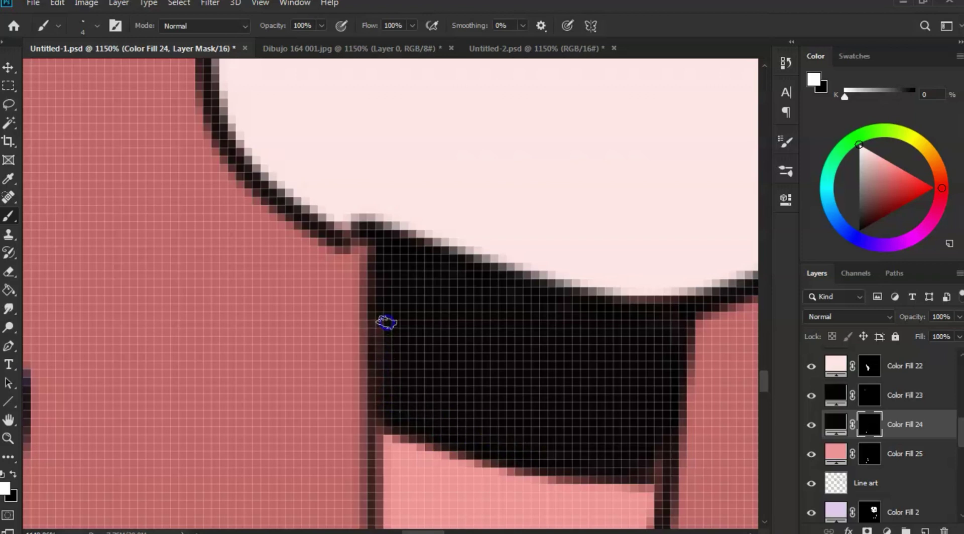
pyautogui.press('z')
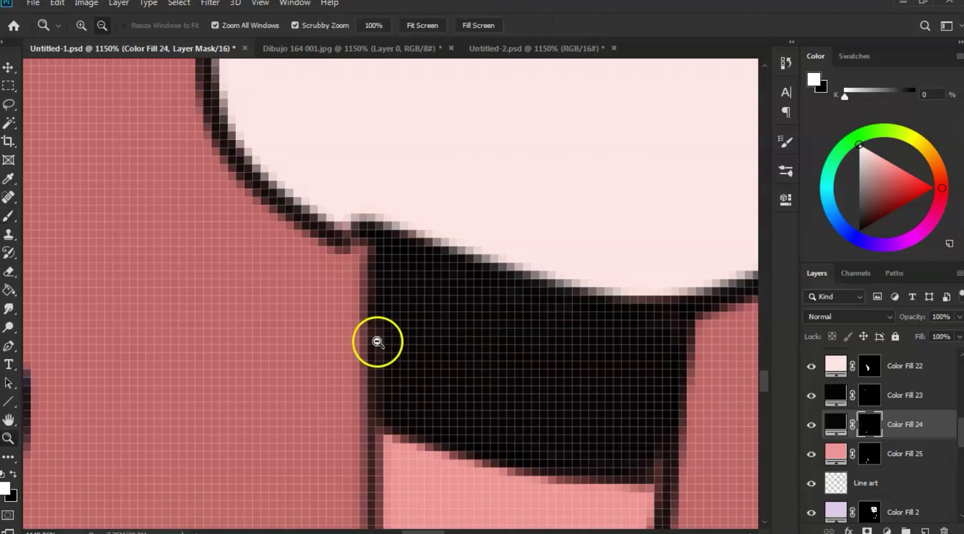
pyautogui.press('b')
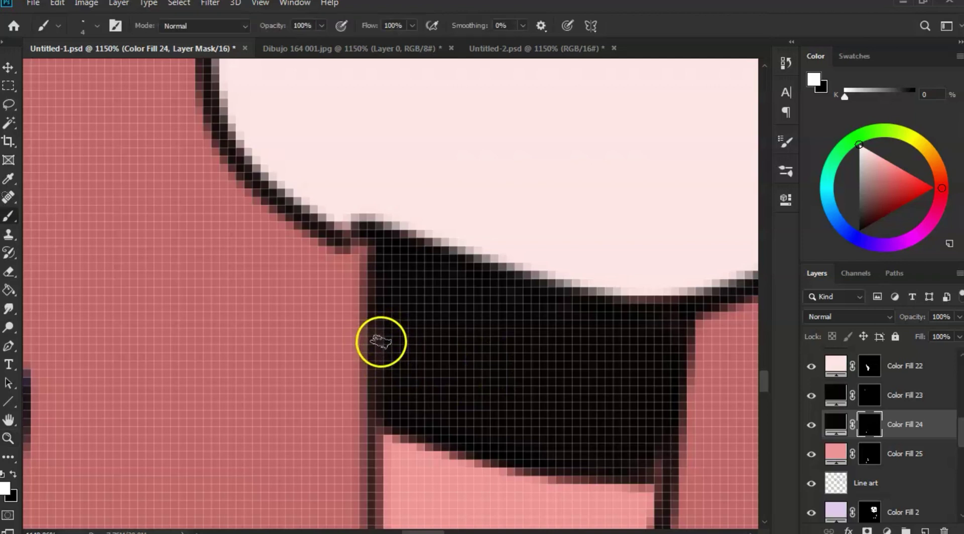
pyautogui.moveTo(391, 317)
pyautogui.mouseDown()
pyautogui.moveTo(389, 376)
pyautogui.moveTo(383, 325)
pyautogui.mouseUp()
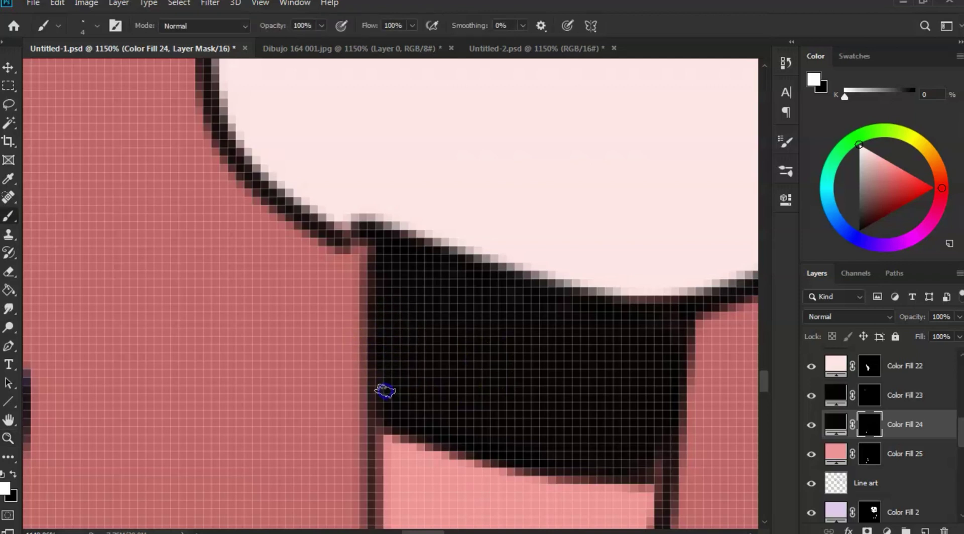
# Step: Brush white on the Color Fill 24 mask around all edges of the lower black ankle stripe on the pale-trousered leg
pyautogui.press('space')
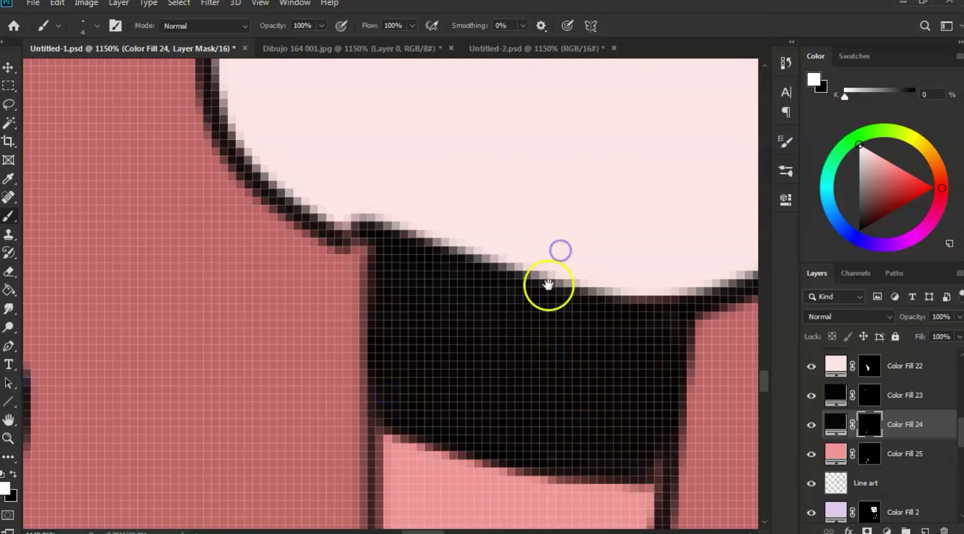
pyautogui.moveTo(548, 285); pyautogui.dragTo(450, 202)
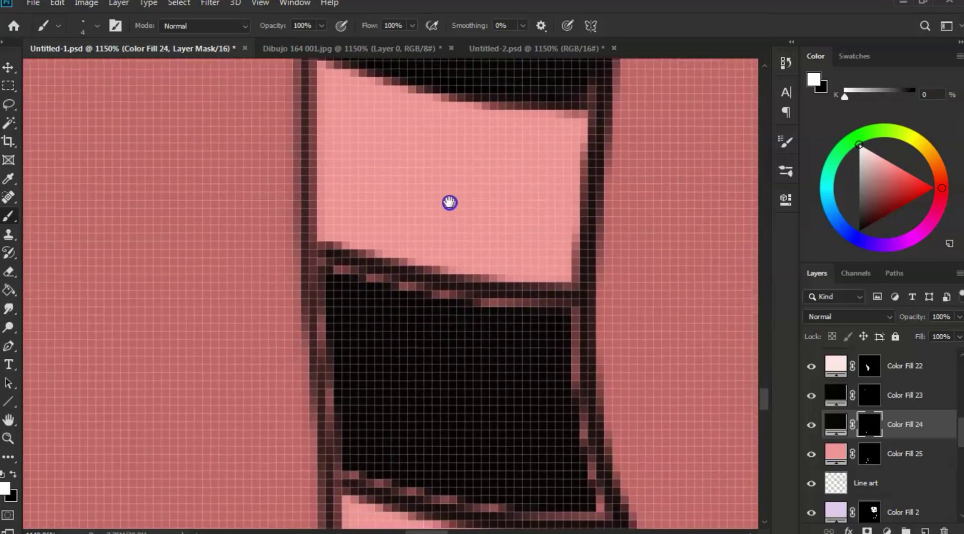
pyautogui.moveTo(337, 275); pyautogui.dragTo(344, 275)
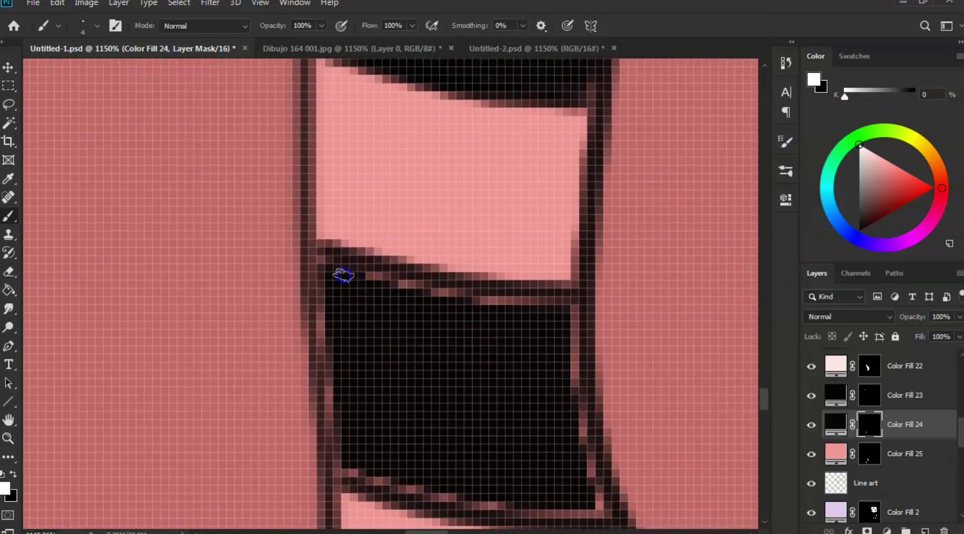
pyautogui.moveTo(400, 289)
pyautogui.mouseDown()
pyautogui.moveTo(499, 305)
pyautogui.moveTo(446, 288)
pyautogui.moveTo(514, 306)
pyautogui.mouseUp()
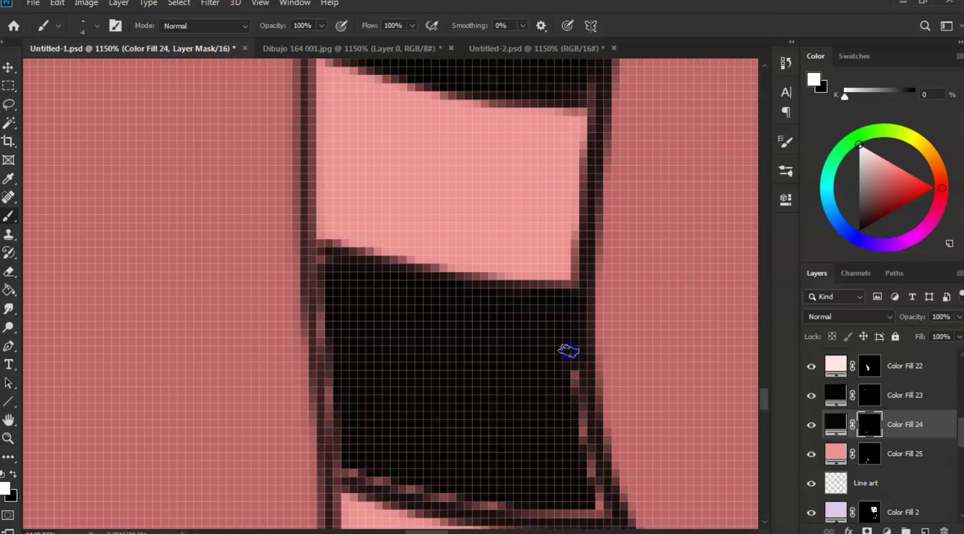
pyautogui.moveTo(572, 380); pyautogui.dragTo(576, 427)
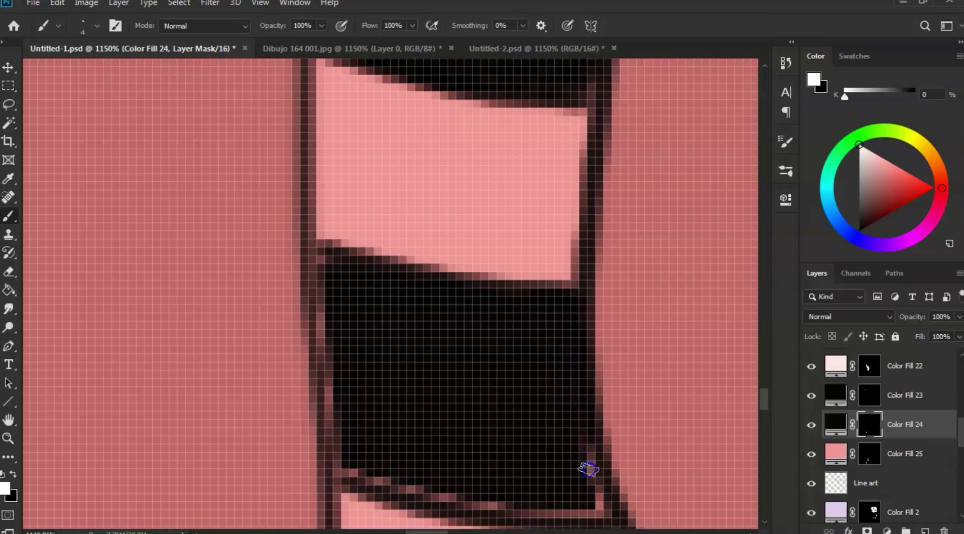
pyautogui.moveTo(593, 487)
pyautogui.mouseDown()
pyautogui.moveTo(573, 515)
pyautogui.moveTo(592, 511)
pyautogui.mouseUp()
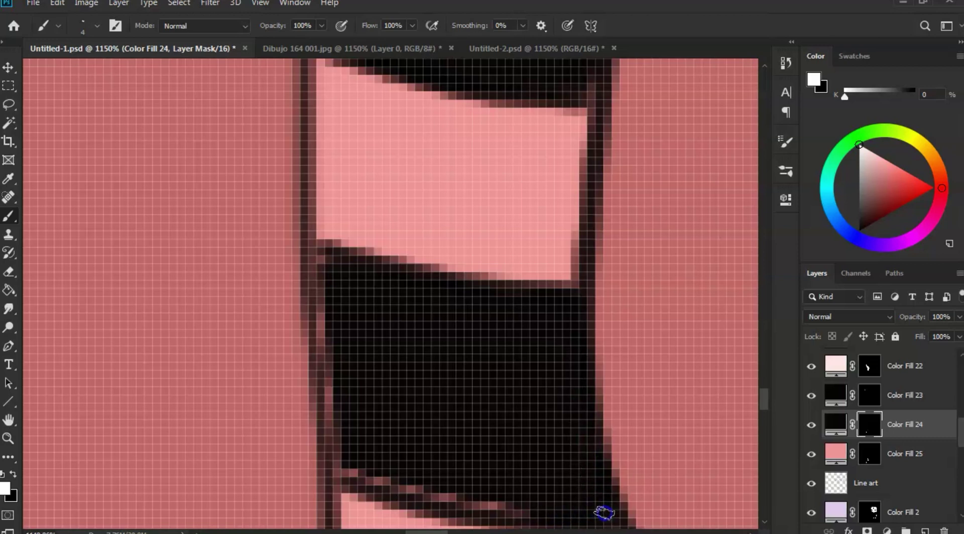
pyautogui.moveTo(485, 509); pyautogui.dragTo(388, 478)
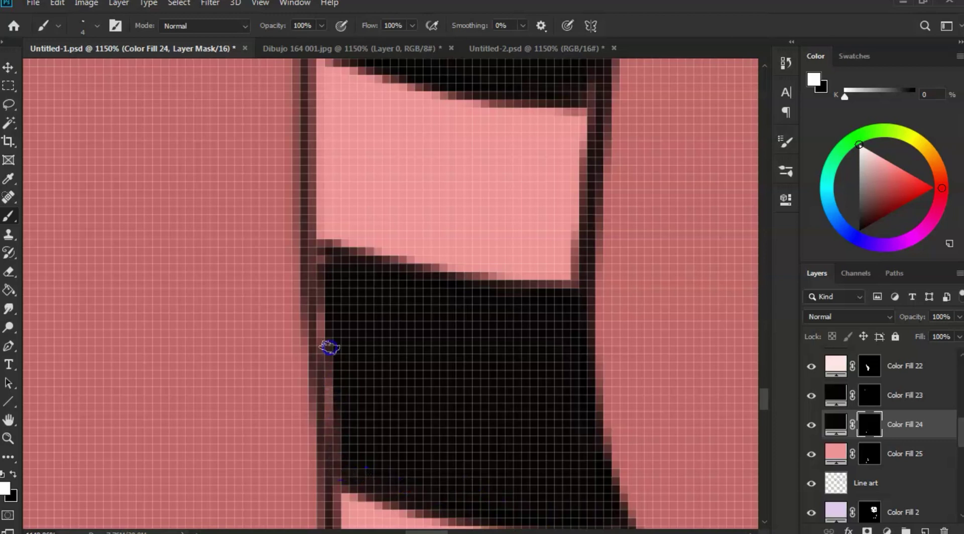
pyautogui.moveTo(330, 347); pyautogui.dragTo(325, 252)
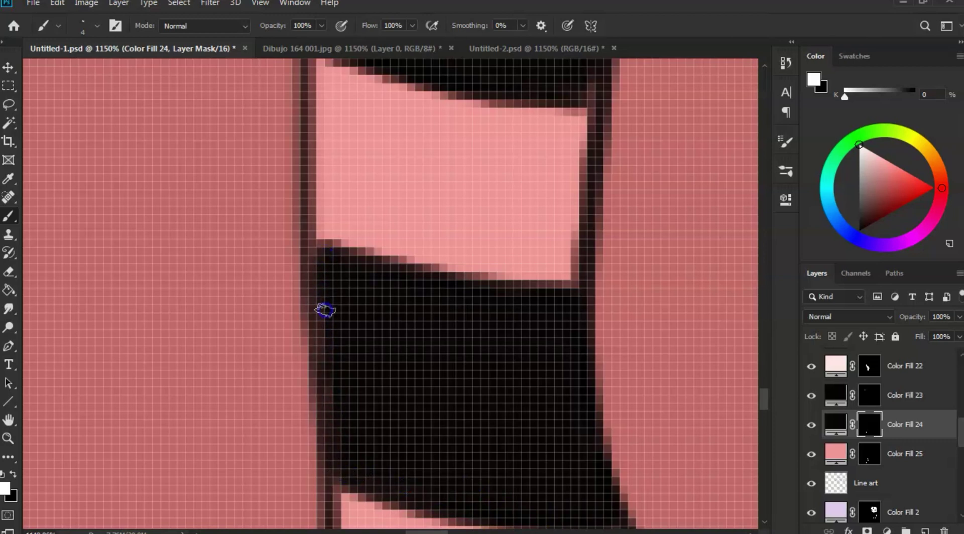
pyautogui.moveTo(336, 419); pyautogui.dragTo(333, 404)
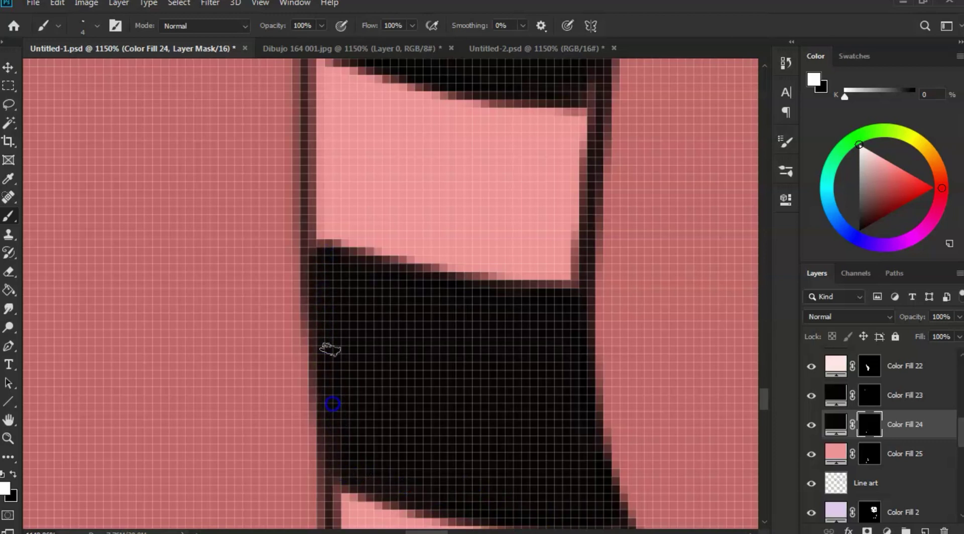
# Step: Paint white on the Color Fill 24 mask around the upper black ankle stripe below the purple trouser leg to close its outline gaps
pyautogui.press('z')
pyautogui.moveTo(409, 372); pyautogui.dragTo(428, 254)
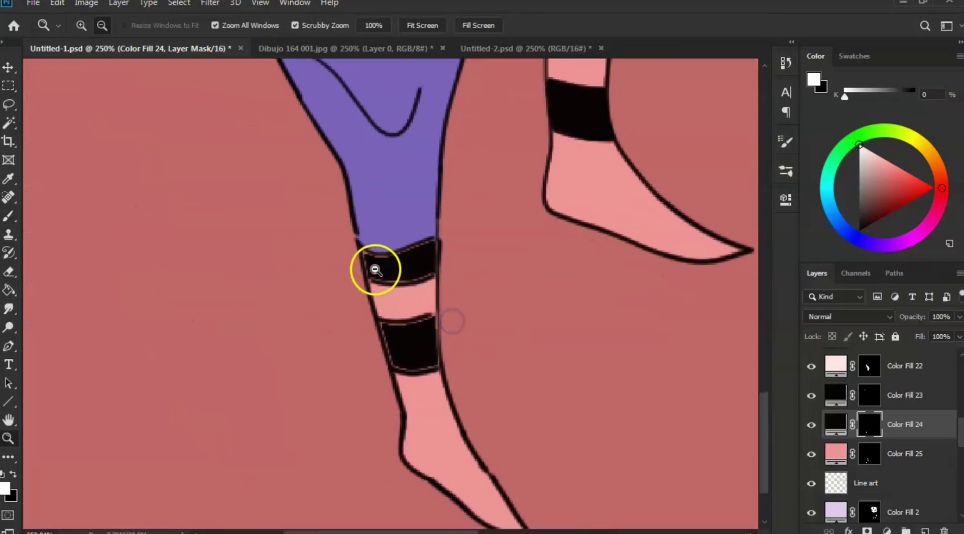
pyautogui.moveTo(377, 269); pyautogui.dragTo(460, 275)
pyautogui.press('b')
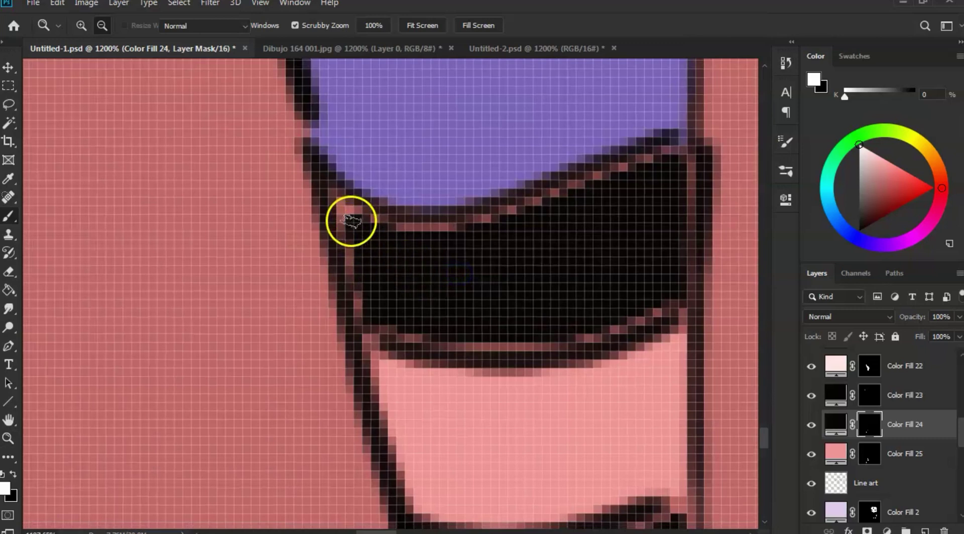
pyautogui.moveTo(349, 219)
pyautogui.mouseDown()
pyautogui.moveTo(361, 300)
pyautogui.moveTo(384, 327)
pyautogui.moveTo(418, 341)
pyautogui.moveTo(587, 333)
pyautogui.moveTo(668, 303)
pyautogui.moveTo(516, 340)
pyautogui.mouseUp()
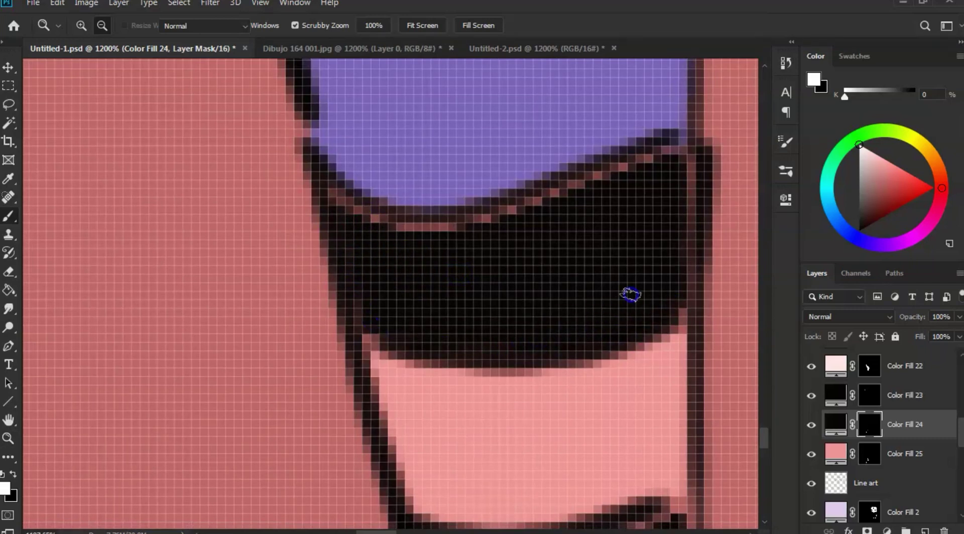
pyautogui.moveTo(673, 219); pyautogui.dragTo(674, 288)
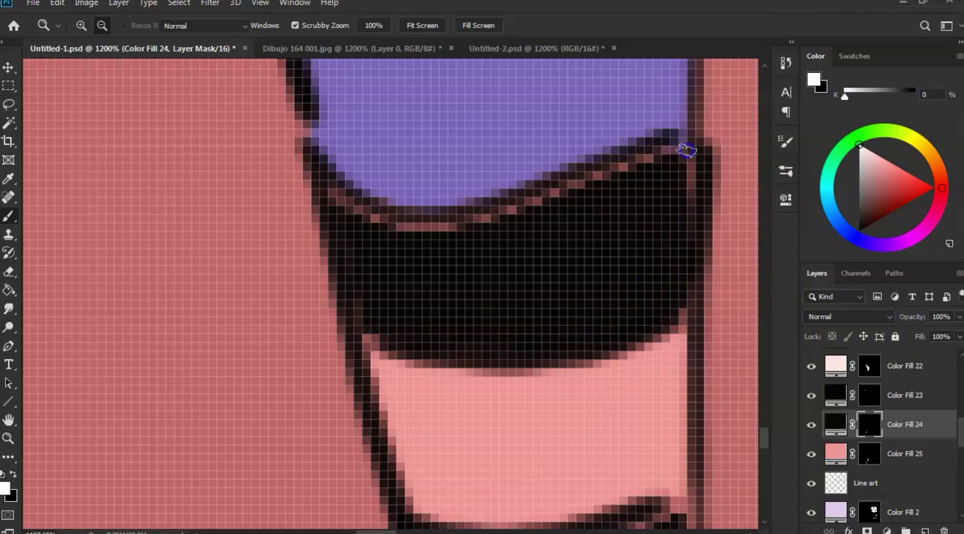
pyautogui.moveTo(687, 151)
pyautogui.mouseDown()
pyautogui.moveTo(668, 146)
pyautogui.moveTo(503, 213)
pyautogui.moveTo(417, 229)
pyautogui.moveTo(336, 199)
pyautogui.mouseUp()
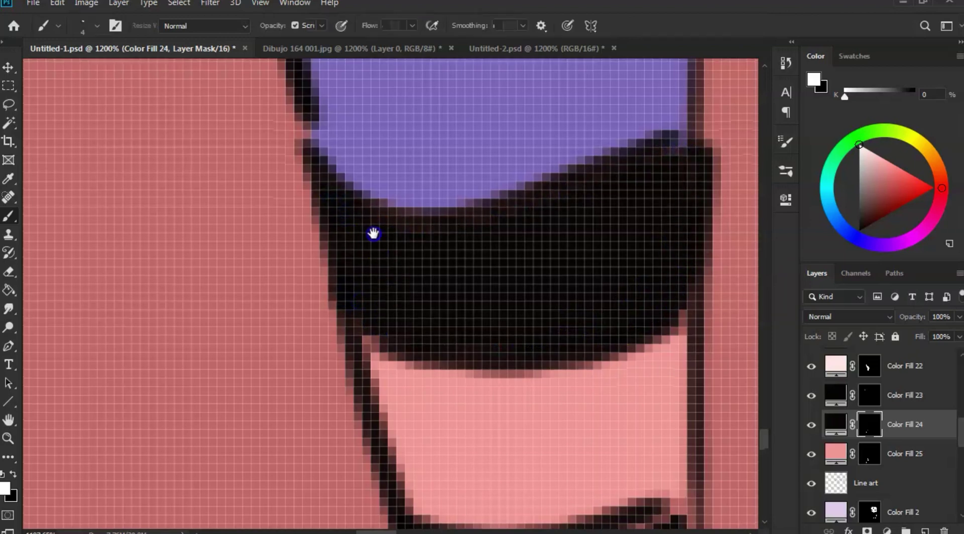
# Step: Paint white on the Color Fill 24 mask around the lower black ankle stripe of the purple-trousered leg to close its outline gaps
pyautogui.moveTo(383, 281); pyautogui.dragTo(332, 145)
pyautogui.moveTo(417, 241); pyautogui.dragTo(392, 152)
pyautogui.moveTo(362, 214)
pyautogui.mouseDown()
pyautogui.moveTo(332, 221)
pyautogui.moveTo(342, 256)
pyautogui.moveTo(339, 231)
pyautogui.mouseUp()
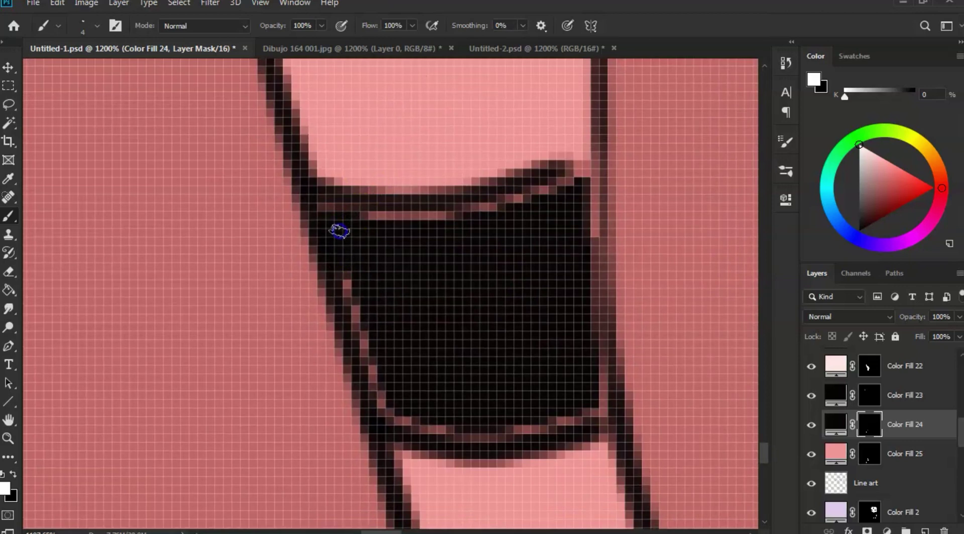
pyautogui.moveTo(355, 314); pyautogui.dragTo(380, 385)
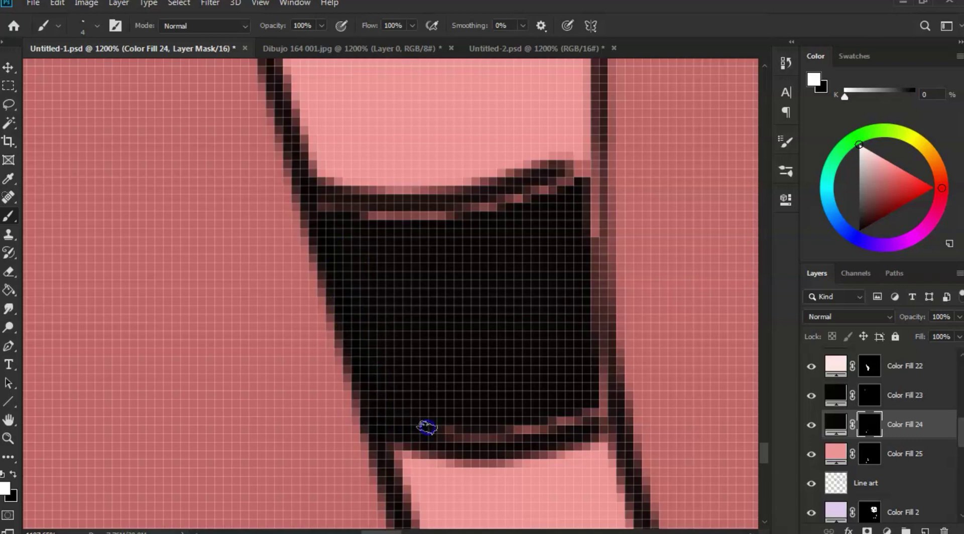
pyautogui.moveTo(427, 428)
pyautogui.mouseDown()
pyautogui.moveTo(460, 438)
pyautogui.moveTo(567, 420)
pyautogui.moveTo(544, 430)
pyautogui.moveTo(594, 402)
pyautogui.moveTo(586, 163)
pyautogui.moveTo(513, 202)
pyautogui.moveTo(445, 217)
pyautogui.moveTo(321, 207)
pyautogui.mouseUp()
# Step: Toggle the visibility of Color Fill 25 to identify the area it colours, and select its layer mask
pyautogui.press('z')
pyautogui.moveTo(486, 267); pyautogui.dragTo(410, 254)
pyautogui.moveTo(467, 257)
pyautogui.mouseDown()
pyautogui.moveTo(426, 261)
pyautogui.moveTo(465, 241)
pyautogui.moveTo(400, 260)
pyautogui.mouseUp()
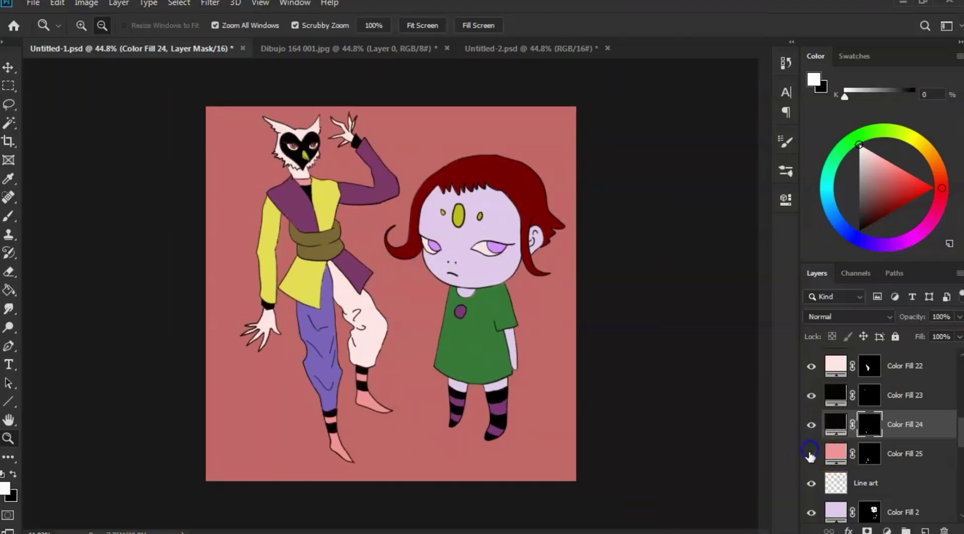
pyautogui.click(807, 453)
pyautogui.click(811, 454)
pyautogui.click(869, 455)
# Step: Paint white on the Color Fill 25 mask along the edges of the pink neck area between the chin and the black undershirt
pyautogui.moveTo(289, 173); pyautogui.dragTo(448, 215)
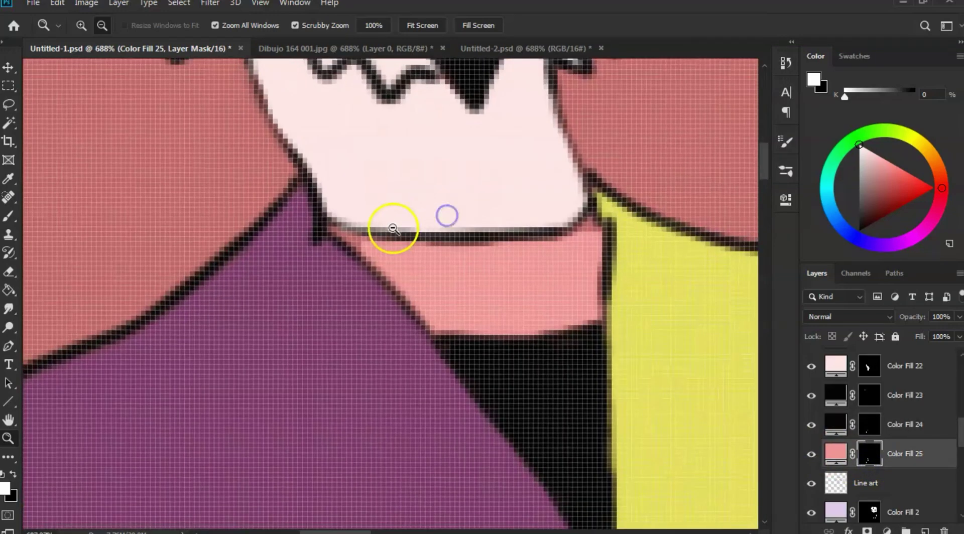
pyautogui.press('b')
pyautogui.click(353, 244)
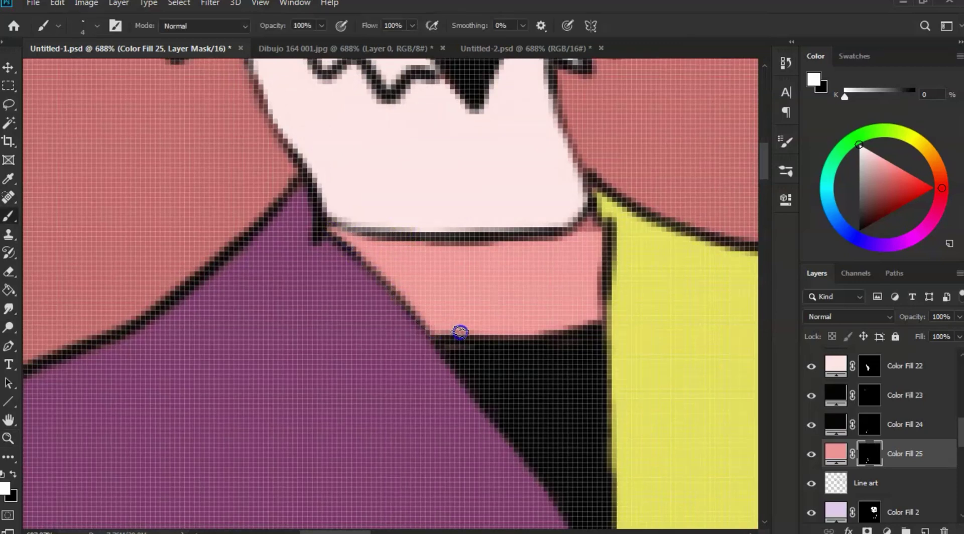
pyautogui.moveTo(460, 333)
pyautogui.mouseDown()
pyautogui.moveTo(551, 329)
pyautogui.moveTo(549, 318)
pyautogui.moveTo(531, 371)
pyautogui.mouseUp()
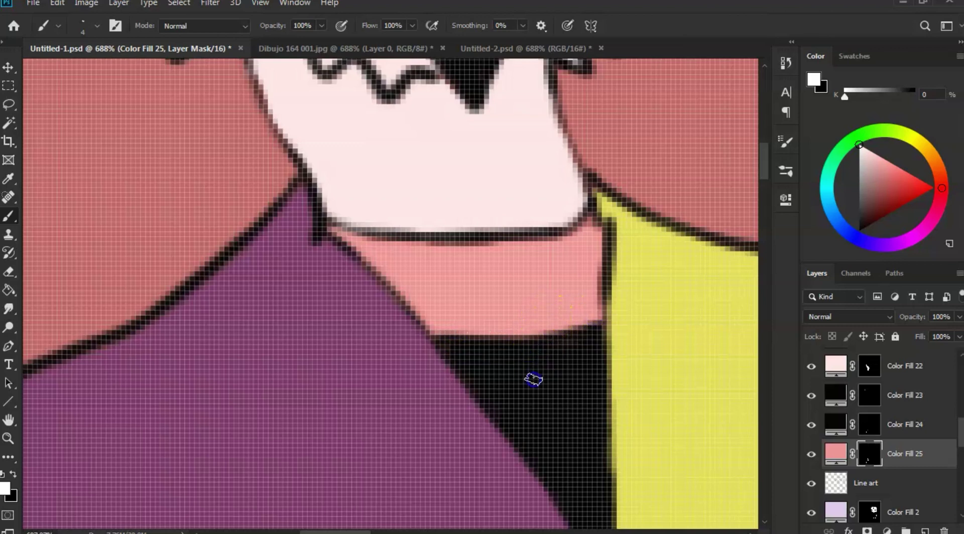
pyautogui.click(553, 335)
pyautogui.moveTo(553, 336); pyautogui.dragTo(598, 301)
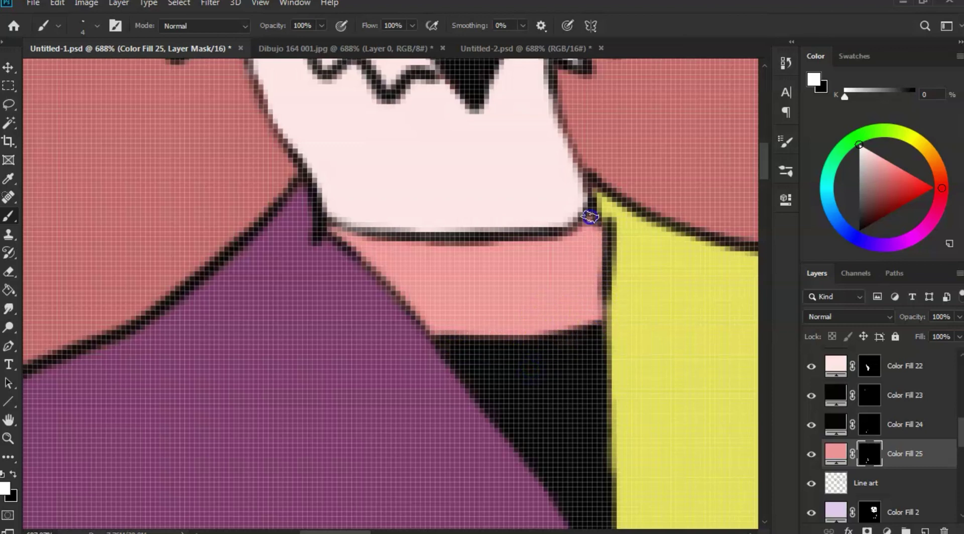
pyautogui.moveTo(437, 239); pyautogui.dragTo(351, 227)
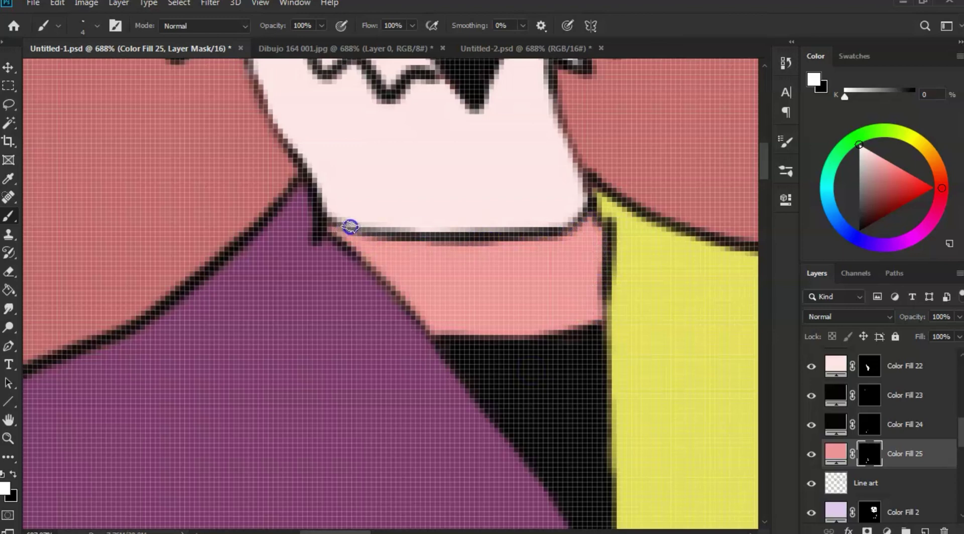
pyautogui.moveTo(437, 231)
pyautogui.mouseDown()
pyautogui.moveTo(508, 241)
pyautogui.moveTo(497, 256)
pyautogui.mouseUp()
pyautogui.click(480, 244)
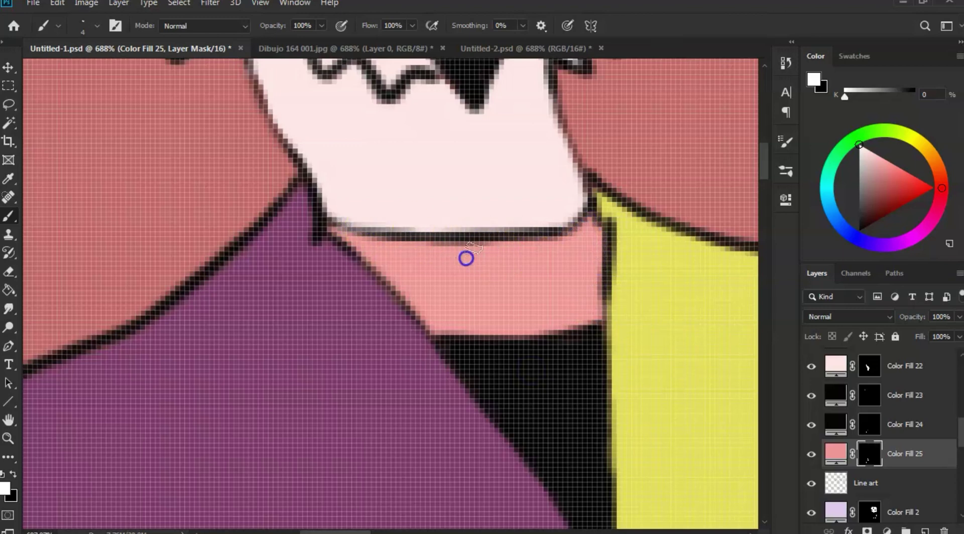
# Step: Brush white on the Color Fill 25 mask around the pink skin band between the black ankle stripes of the purple-trousered leg
pyautogui.moveTo(564, 451); pyautogui.dragTo(451, 242)
pyautogui.moveTo(532, 472); pyautogui.dragTo(452, 172)
pyautogui.moveTo(442, 319); pyautogui.dragTo(498, 125)
pyautogui.moveTo(409, 224); pyautogui.dragTo(471, 110)
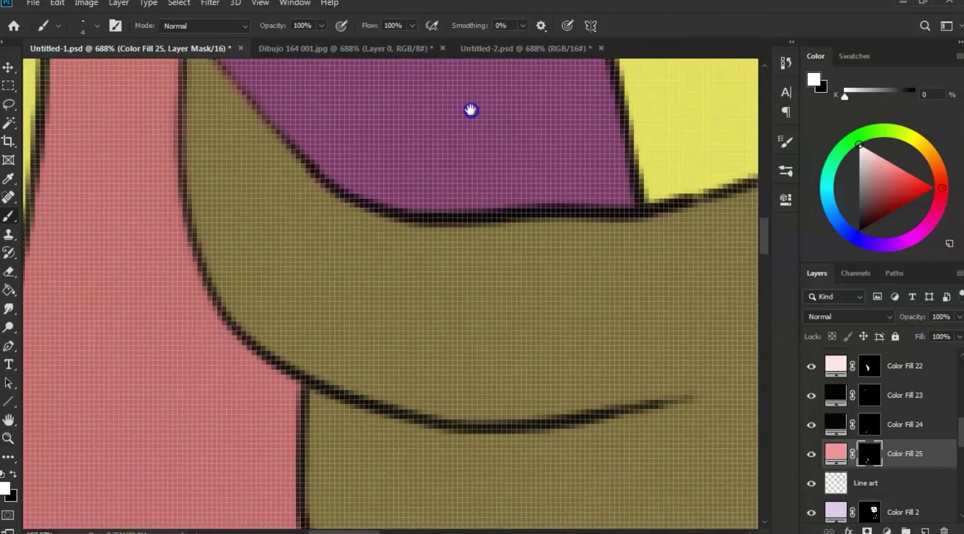
pyautogui.moveTo(504, 482); pyautogui.dragTo(402, 146)
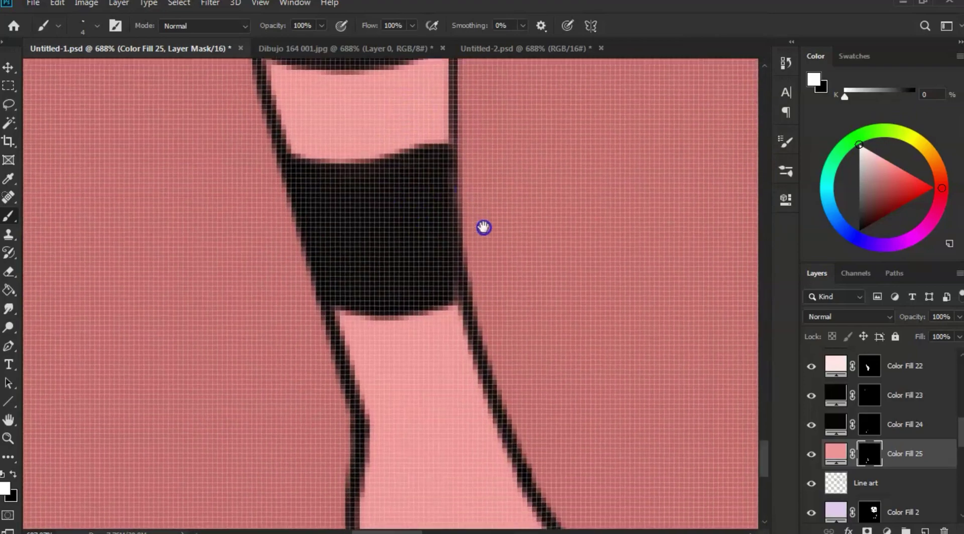
pyautogui.moveTo(415, 205); pyautogui.dragTo(450, 308)
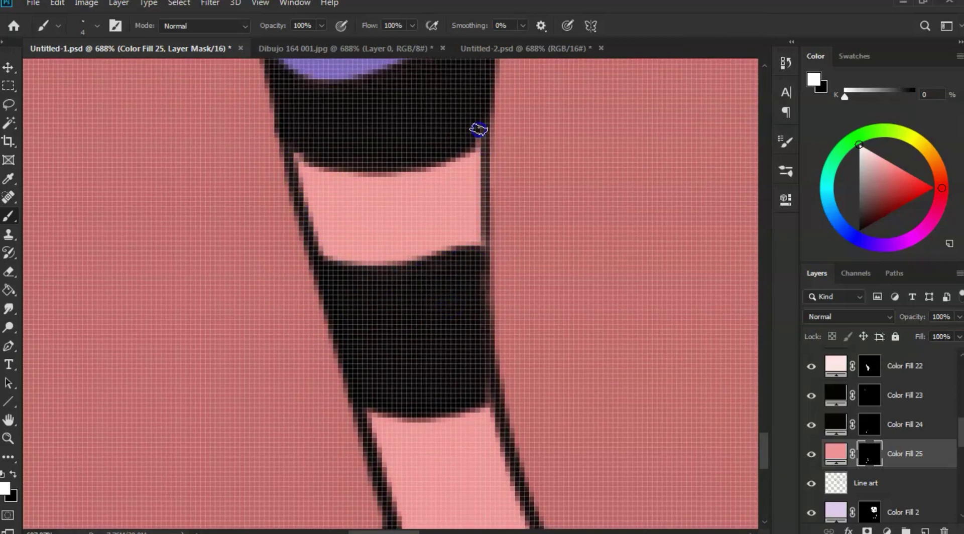
# Step: Paint white on the Color Fill 25 mask along the outline of the foot below the purple trouser leg, from ankle to toe
pyautogui.moveTo(347, 202); pyautogui.dragTo(301, 103)
pyautogui.moveTo(310, 268); pyautogui.dragTo(310, 268)
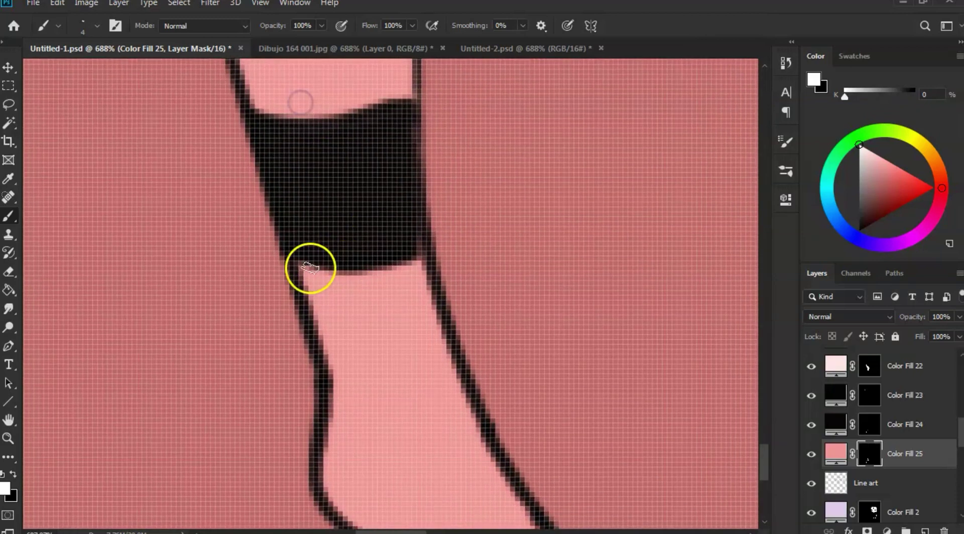
pyautogui.click(336, 412)
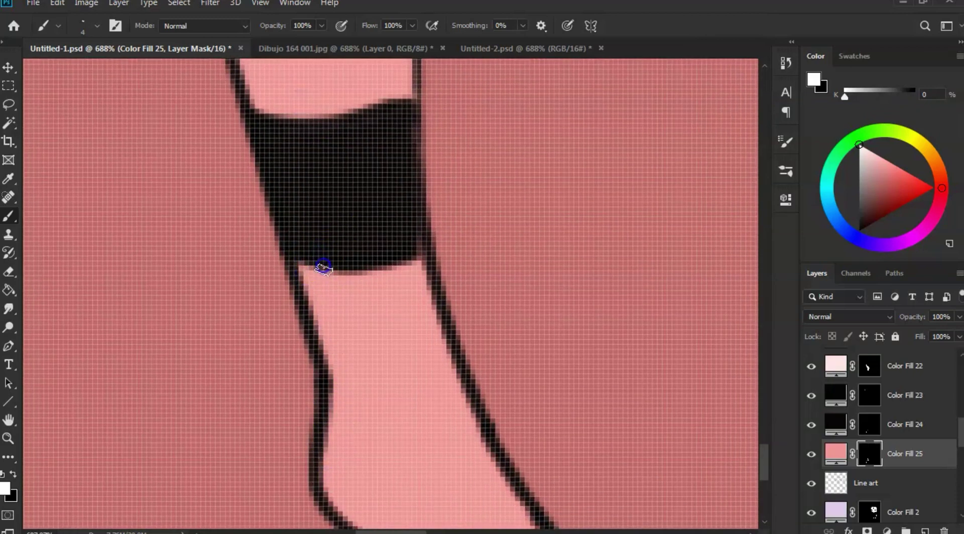
pyautogui.moveTo(350, 307); pyautogui.dragTo(318, 169)
pyautogui.click(300, 332)
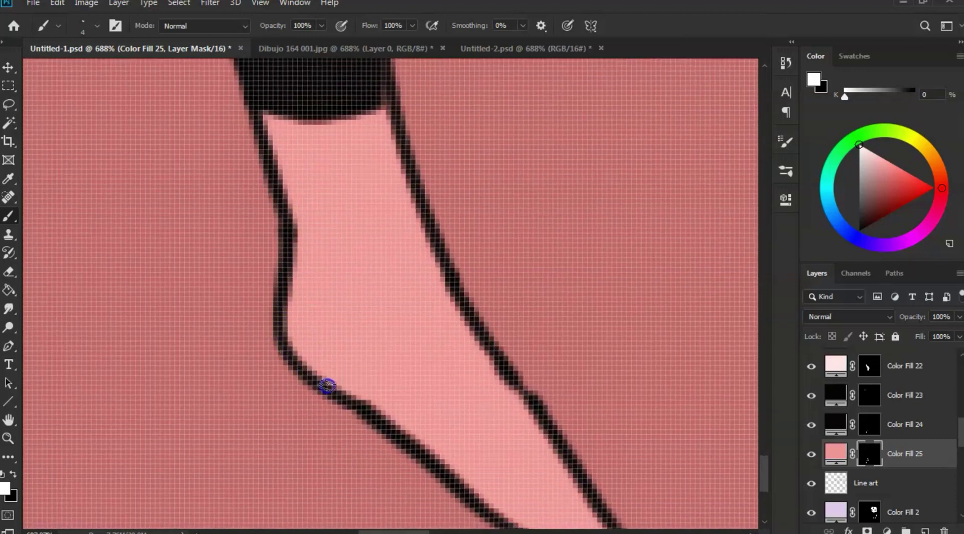
pyautogui.click(407, 435)
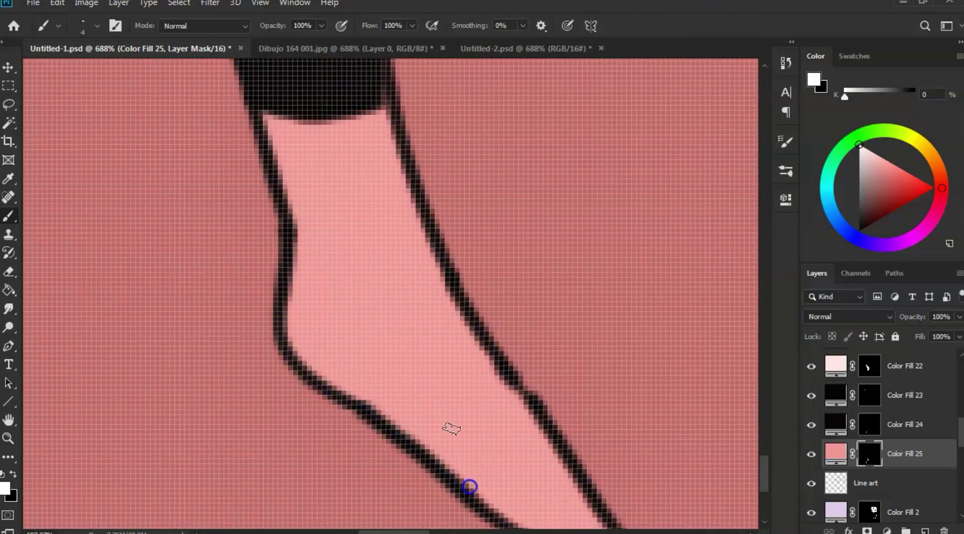
pyautogui.moveTo(454, 366); pyautogui.dragTo(396, 251)
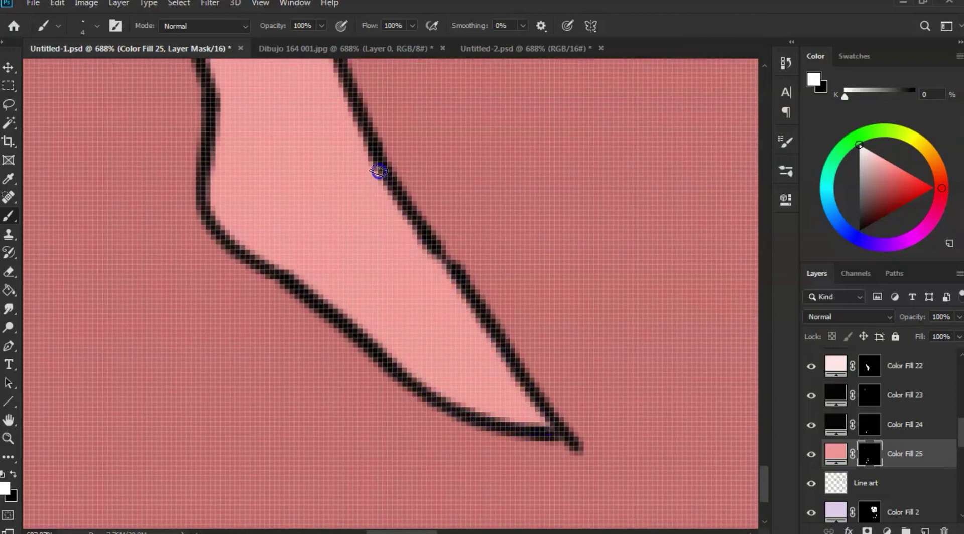
pyautogui.moveTo(355, 149); pyautogui.dragTo(437, 276)
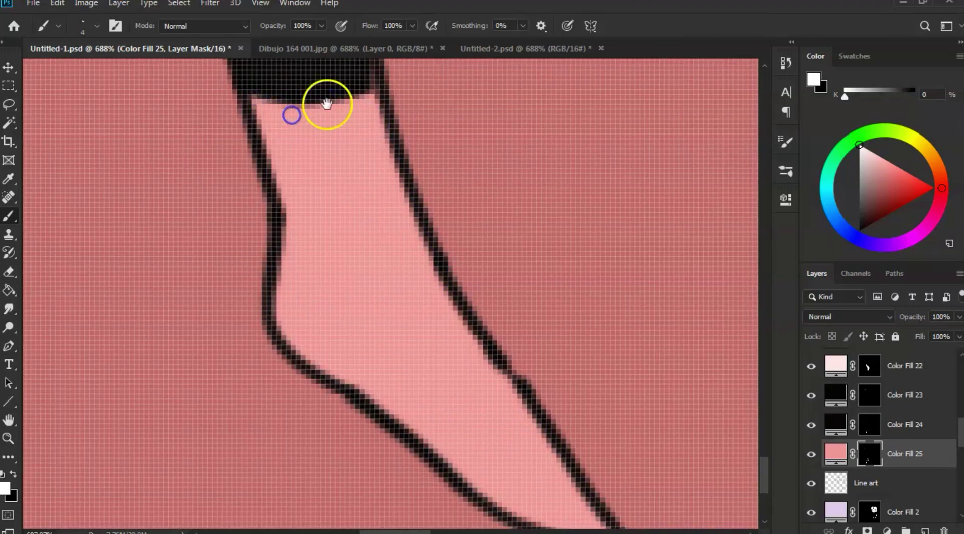
# Step: Paint white on the Color Fill 25 mask around the foot below the pale trouser leg so the skin colour reaches the line art
pyautogui.moveTo(347, 104); pyautogui.dragTo(246, 338)
pyautogui.moveTo(370, 186); pyautogui.dragTo(258, 302)
pyautogui.moveTo(381, 150); pyautogui.dragTo(258, 284)
pyautogui.moveTo(491, 211); pyautogui.dragTo(349, 344)
pyautogui.moveTo(332, 143); pyautogui.dragTo(355, 295)
pyautogui.moveTo(295, 211)
pyautogui.mouseDown()
pyautogui.moveTo(254, 202)
pyautogui.moveTo(241, 232)
pyautogui.mouseUp()
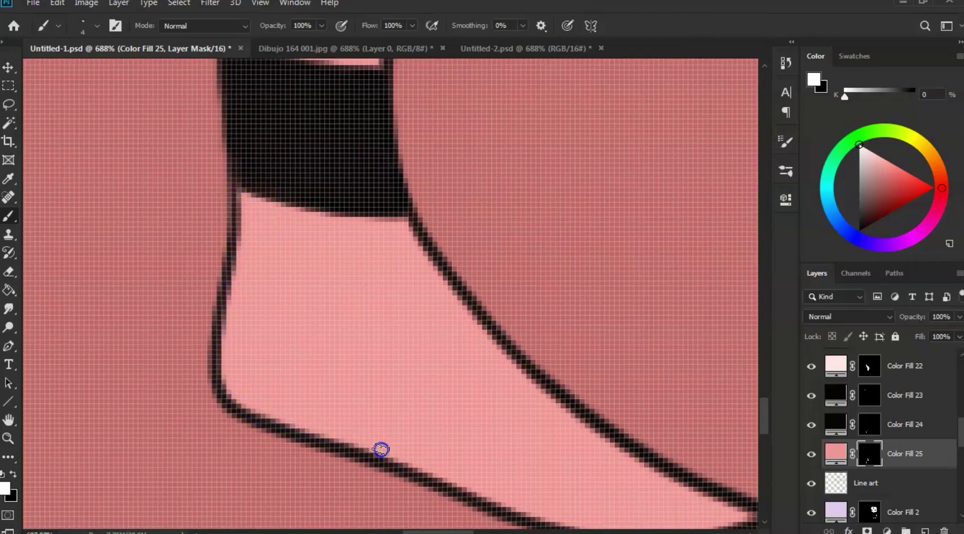
pyautogui.moveTo(433, 472)
pyautogui.mouseDown()
pyautogui.moveTo(381, 373)
pyautogui.moveTo(299, 269)
pyautogui.mouseUp()
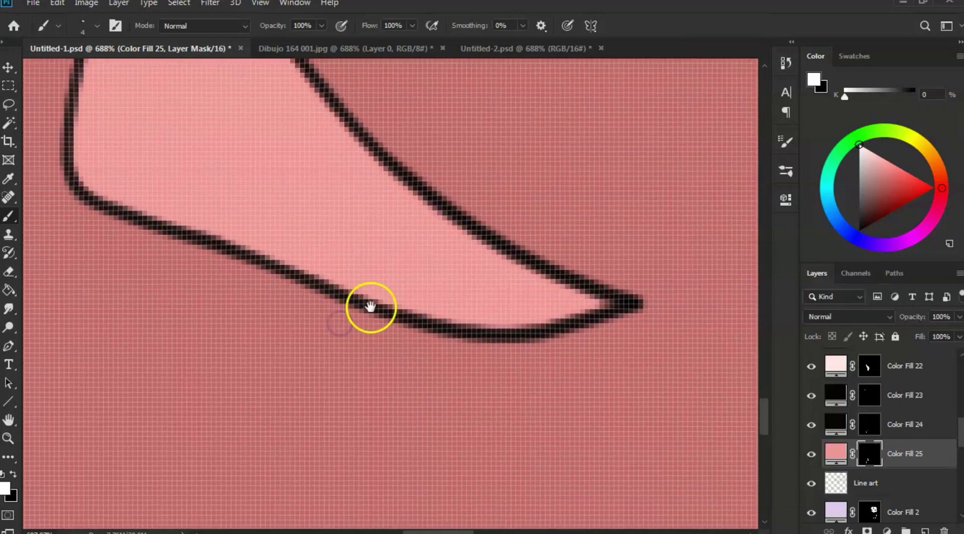
pyautogui.moveTo(370, 305); pyautogui.dragTo(401, 326)
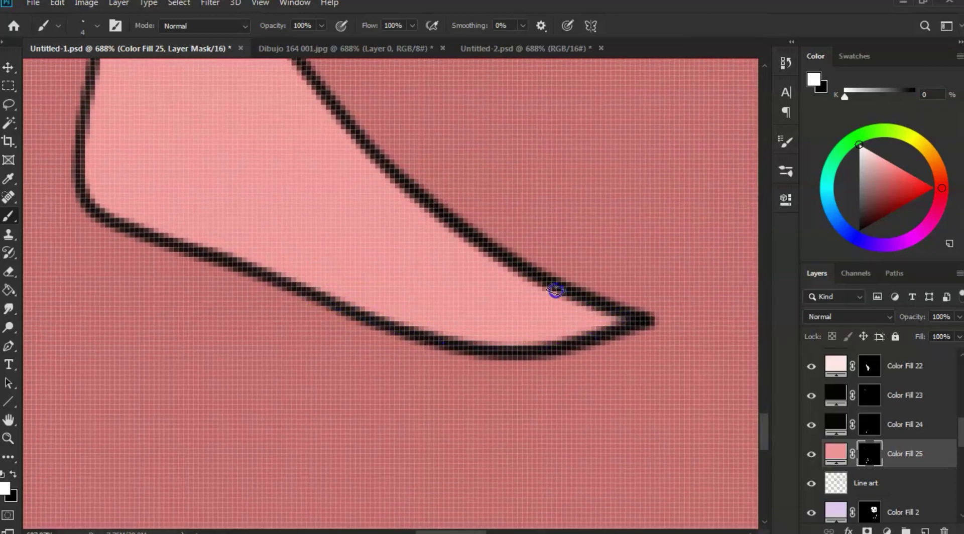
pyautogui.moveTo(469, 251)
pyautogui.mouseDown()
pyautogui.moveTo(302, 154)
pyautogui.moveTo(370, 251)
pyautogui.moveTo(355, 204)
pyautogui.moveTo(389, 279)
pyautogui.mouseUp()
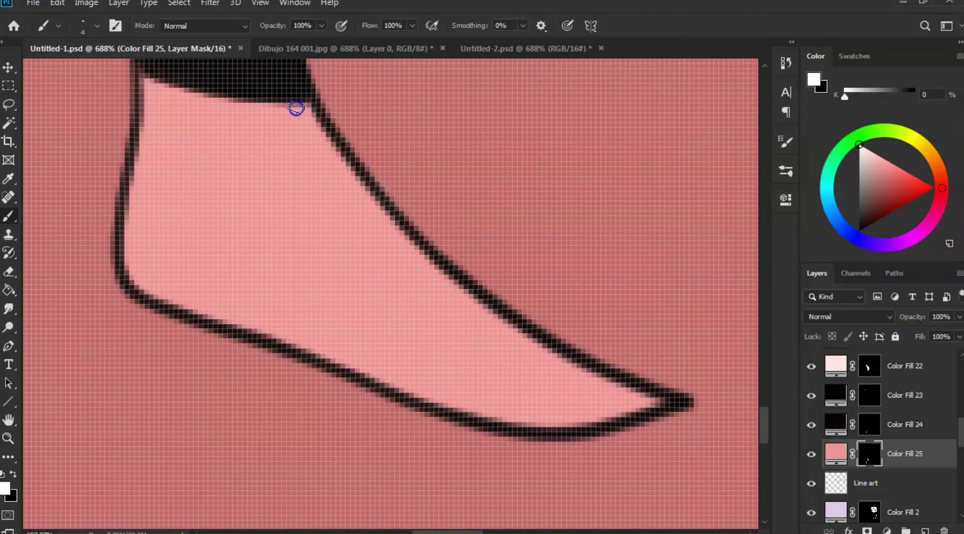
pyautogui.moveTo(157, 84); pyautogui.dragTo(172, 91)
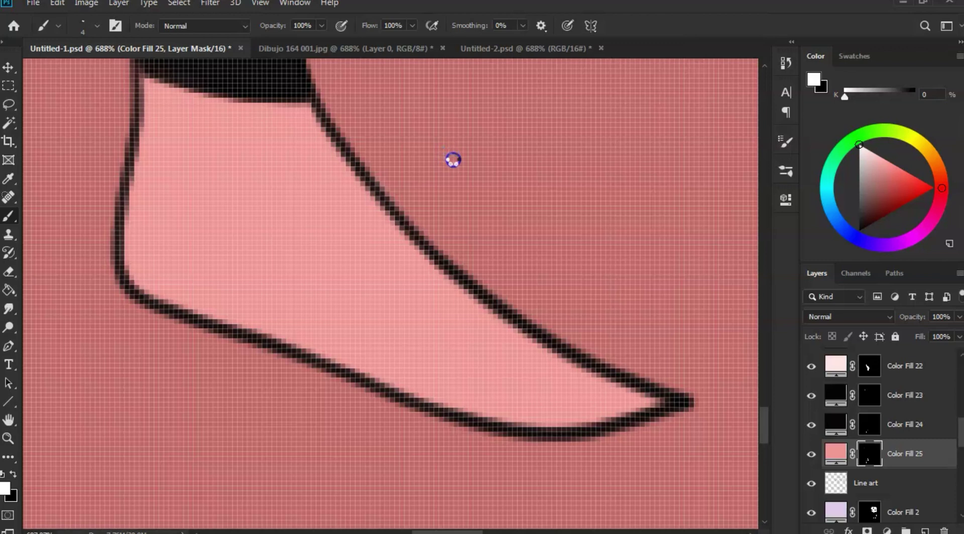
# Step: View the whole illustration and save Untitled-1.psd
pyautogui.press('z')
pyautogui.click(453, 160)
pyautogui.moveTo(499, 179)
pyautogui.mouseDown()
pyautogui.moveTo(385, 230)
pyautogui.moveTo(392, 220)
pyautogui.moveTo(439, 224)
pyautogui.moveTo(422, 221)
pyautogui.moveTo(410, 200)
pyautogui.mouseUp()
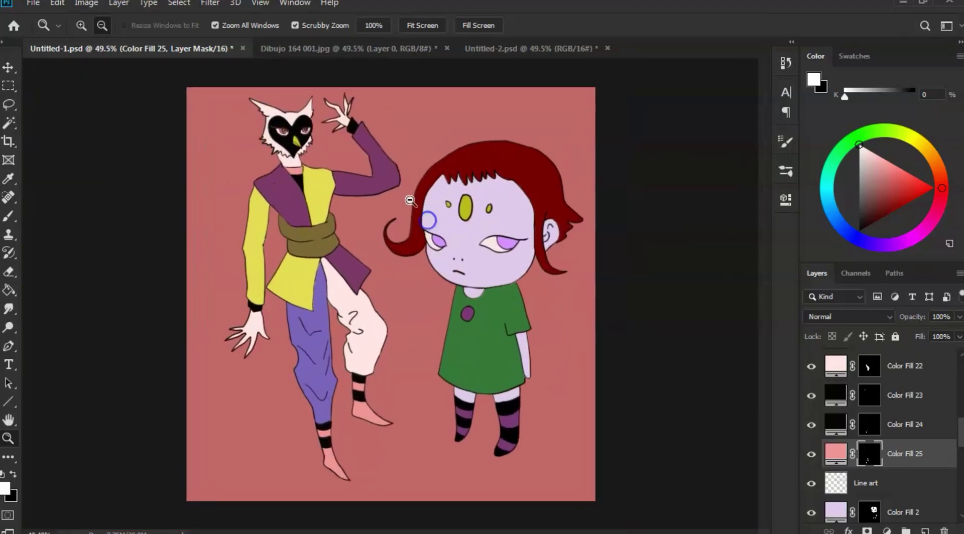
pyautogui.hotkey('ctrl', 's')
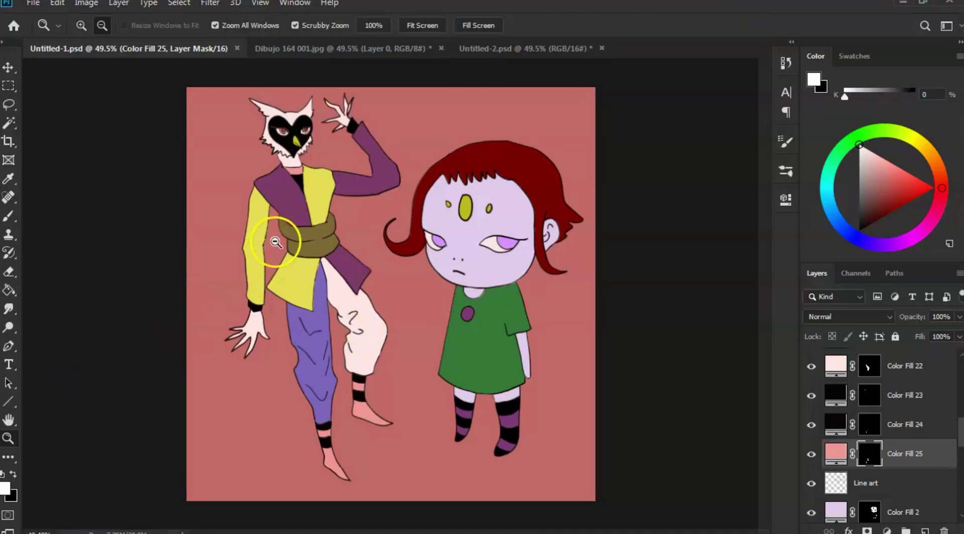
# Step: Add a new layer named "shadows" above Layer 3 and set its blending mode to Multiply
pyautogui.click(75, 446)
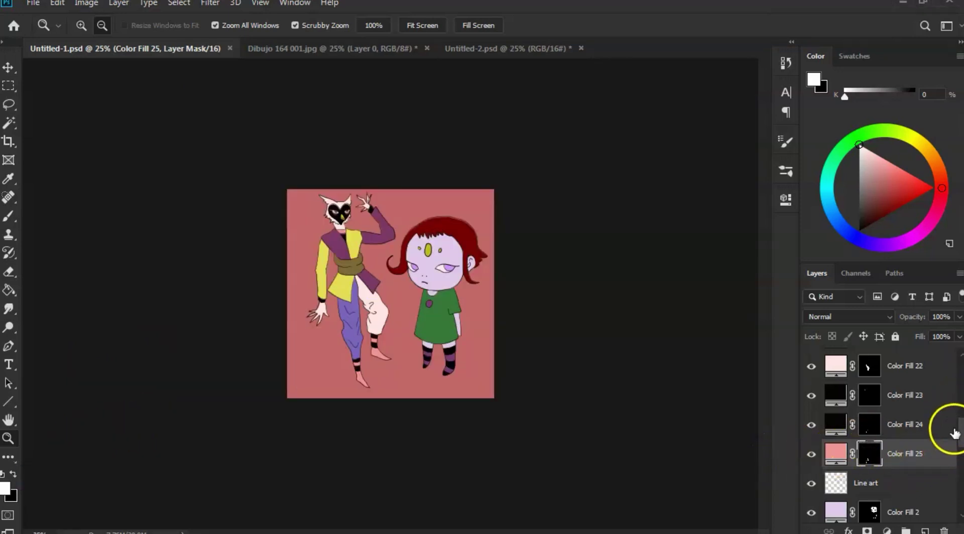
pyautogui.moveTo(959, 440); pyautogui.dragTo(961, 377)
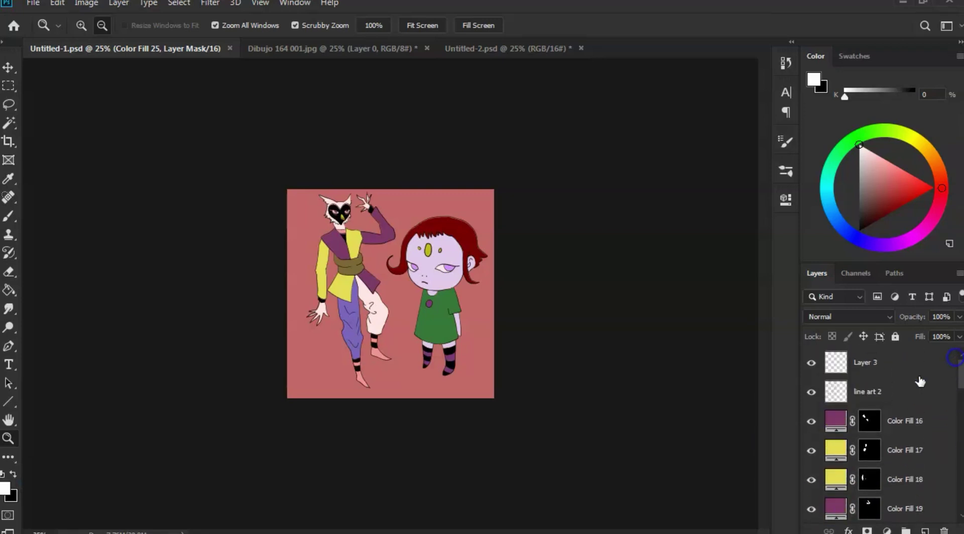
pyautogui.click(876, 369)
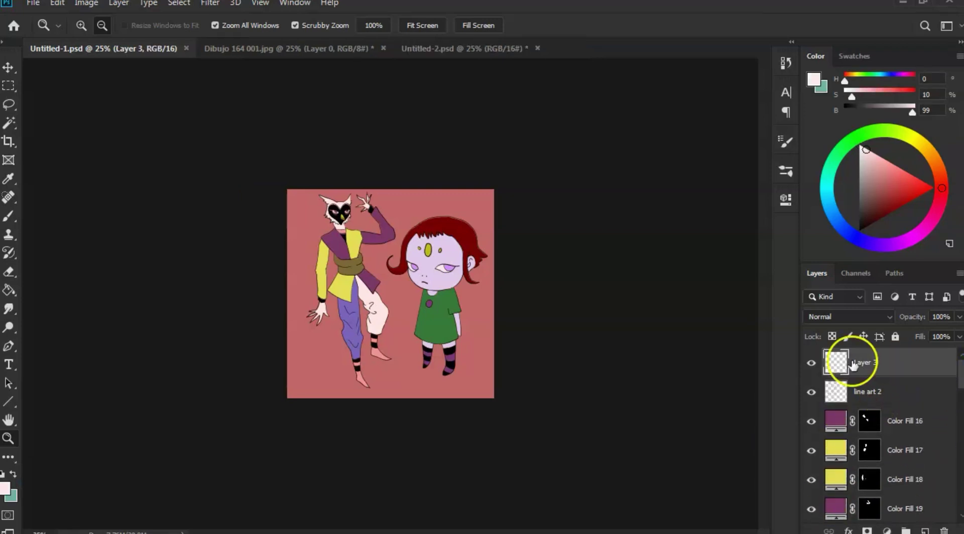
pyautogui.hotkey('ctrl', 'shift', 'n')
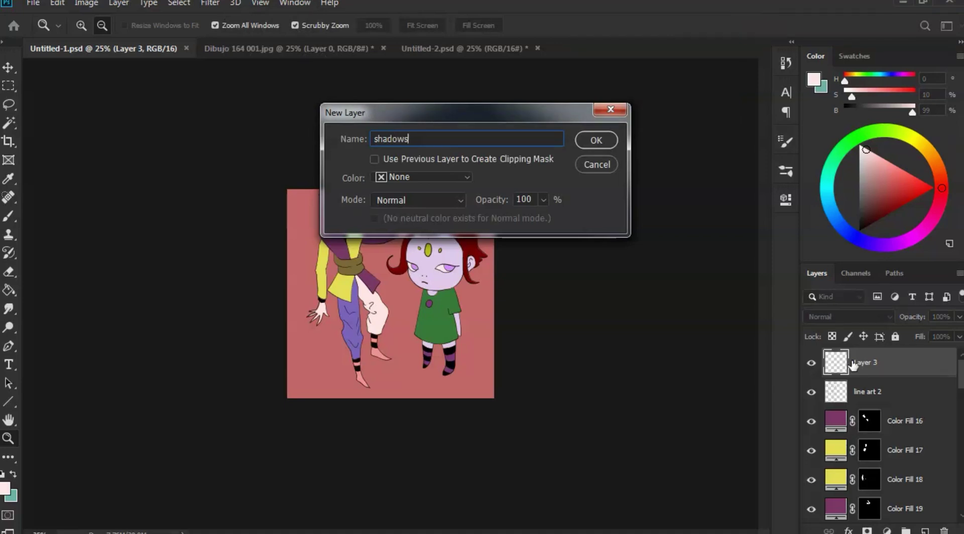
pyautogui.write('shadows')
pyautogui.press('Return')
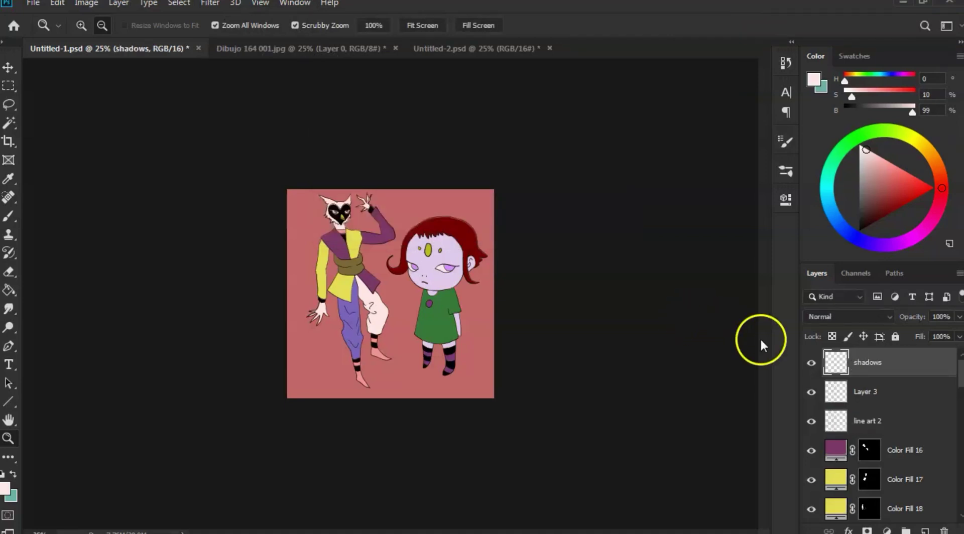
pyautogui.click(880, 320)
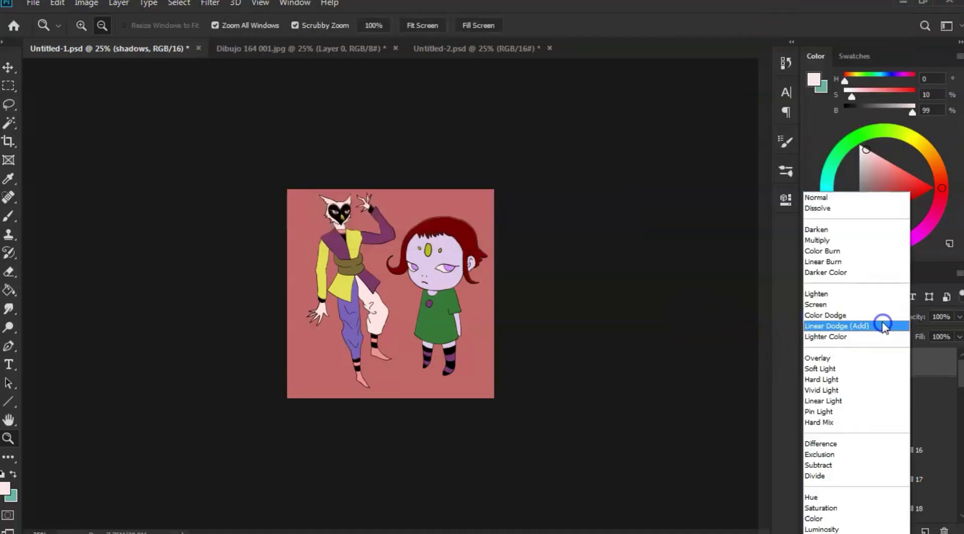
pyautogui.click(849, 240)
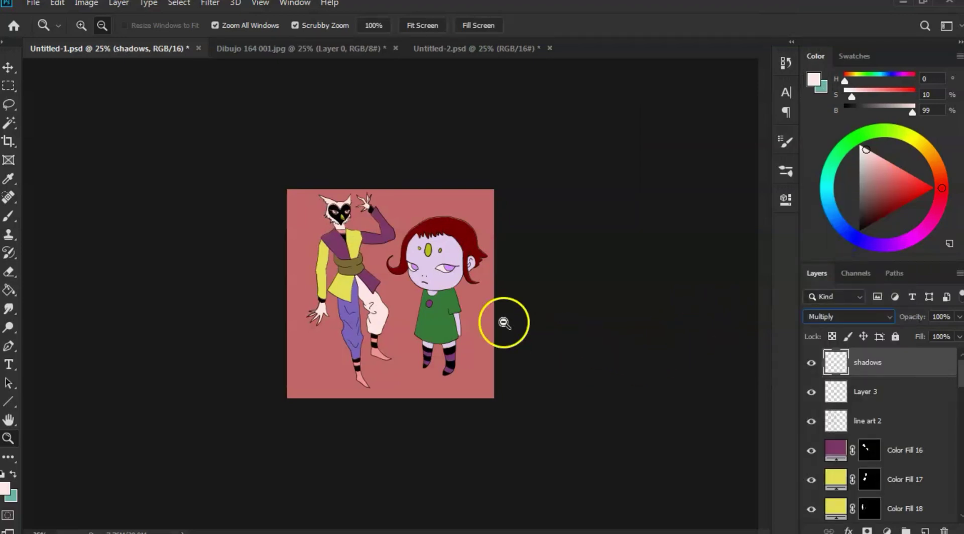
# Step: Set up the Brush with the Oil Pastel Large tip at 15 px for shading the girl's face
pyautogui.moveTo(359, 257)
pyautogui.mouseDown()
pyautogui.moveTo(441, 257)
pyautogui.moveTo(349, 260)
pyautogui.moveTo(351, 274)
pyautogui.mouseUp()
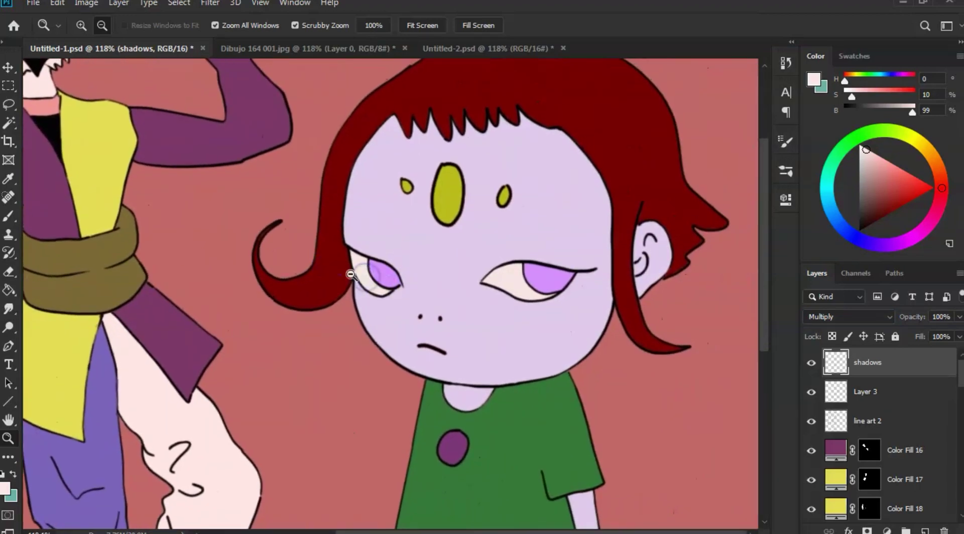
pyautogui.press('b')
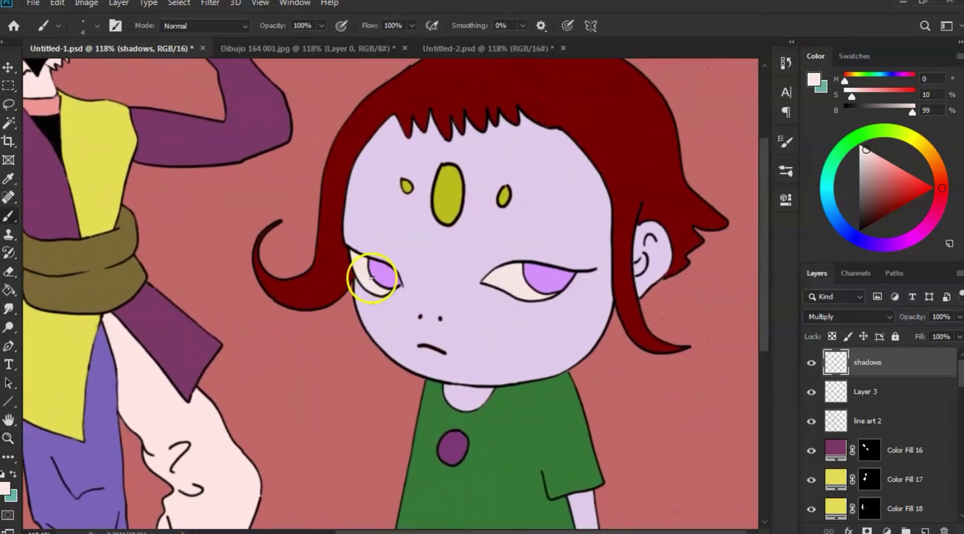
pyautogui.rightClick(397, 280)
pyautogui.moveTo(473, 315); pyautogui.dragTo(489, 314)
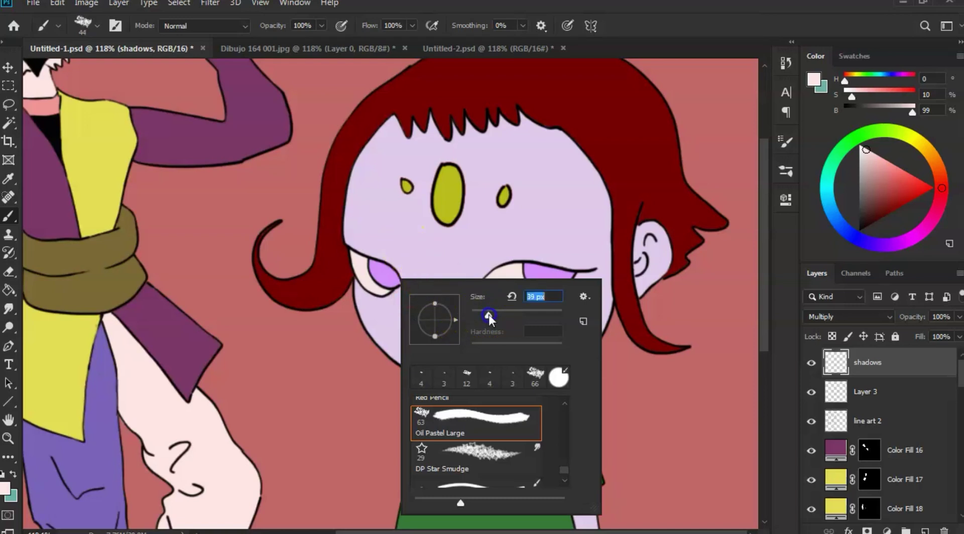
pyautogui.moveTo(480, 315); pyautogui.dragTo(475, 316)
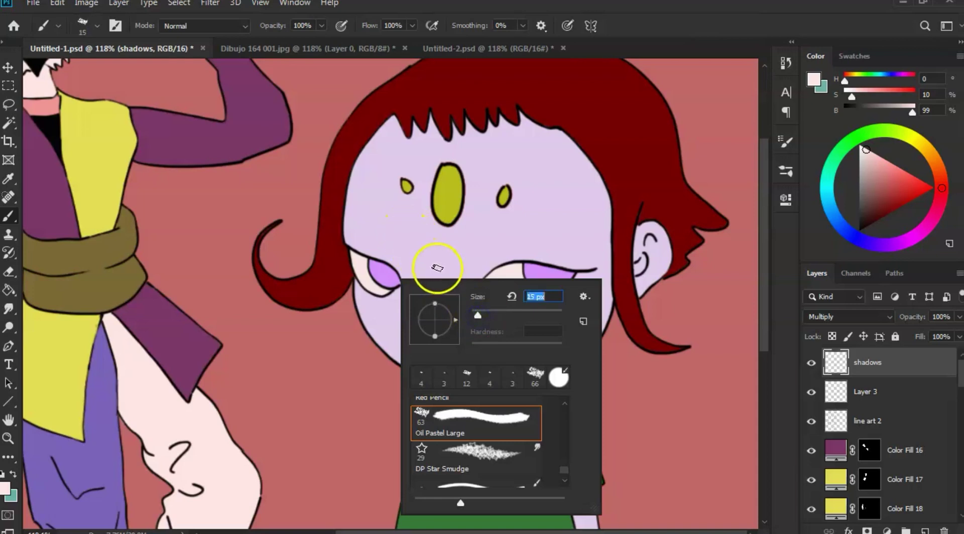
pyautogui.click(703, 133)
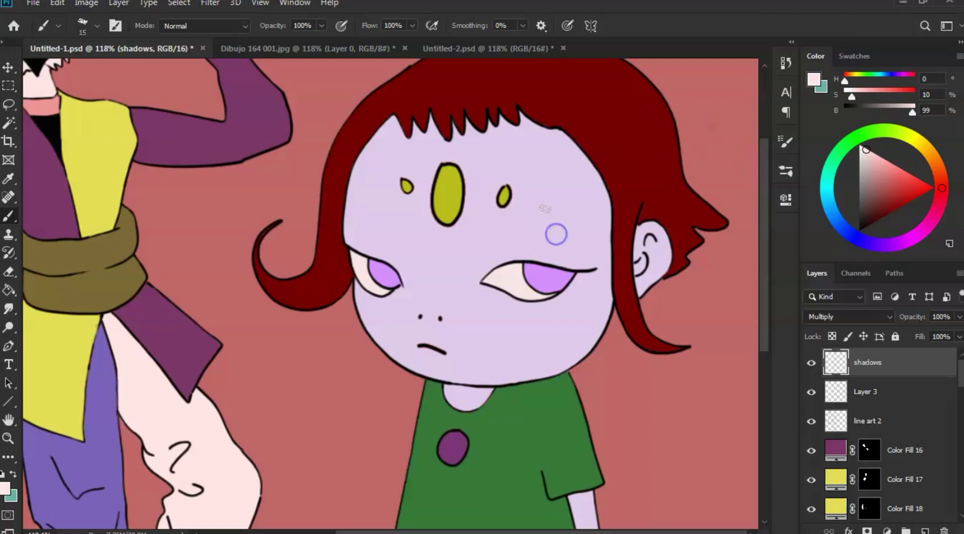
pyautogui.moveTo(557, 246); pyautogui.dragTo(608, 214)
pyautogui.press('ctrl')
pyautogui.hotkey('ctrl', 'z')
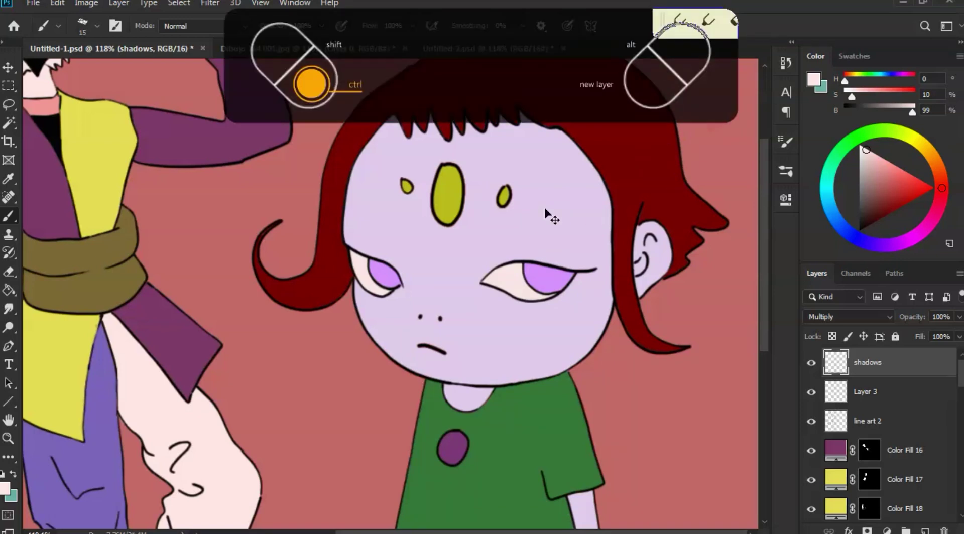
# Step: Set the brush's foreground colour to a muted red with hue 0, saturation 62% and brightness 68%
pyautogui.press('z')
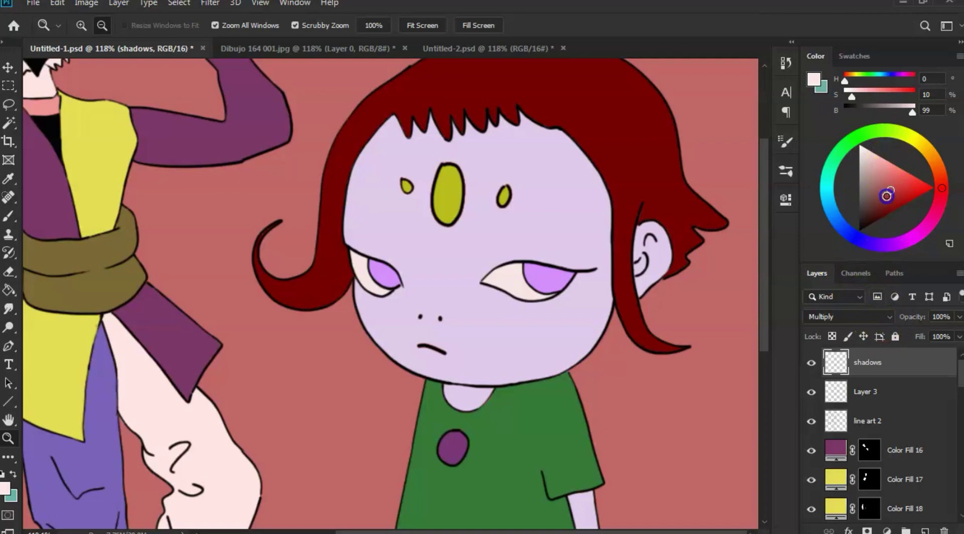
pyautogui.click(890, 191)
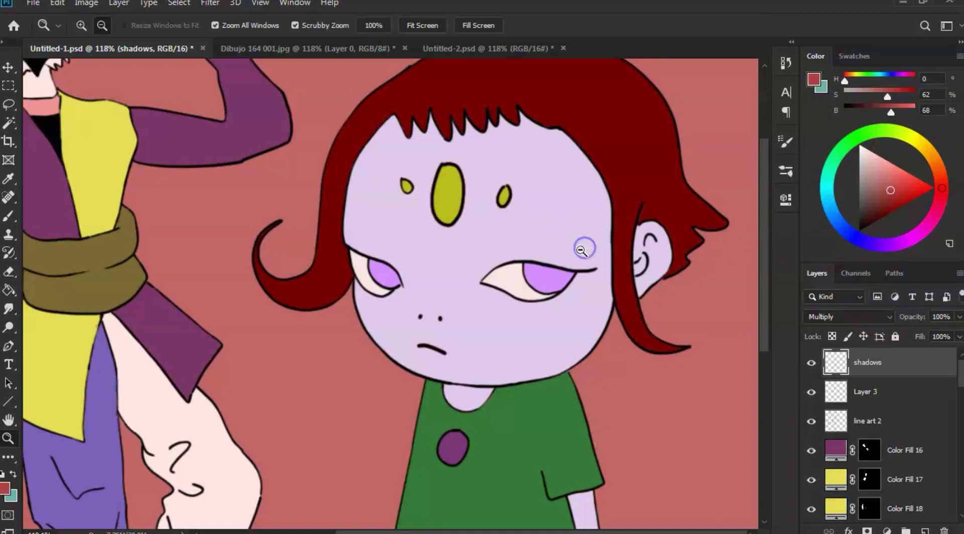
pyautogui.press('b')
pyautogui.moveTo(635, 255)
pyautogui.mouseDown()
pyautogui.moveTo(646, 255)
pyautogui.moveTo(628, 280)
pyautogui.moveTo(665, 265)
pyautogui.moveTo(631, 252)
pyautogui.mouseUp()
pyautogui.hotkey('ctrl', 'z')
pyautogui.press('ctrl')
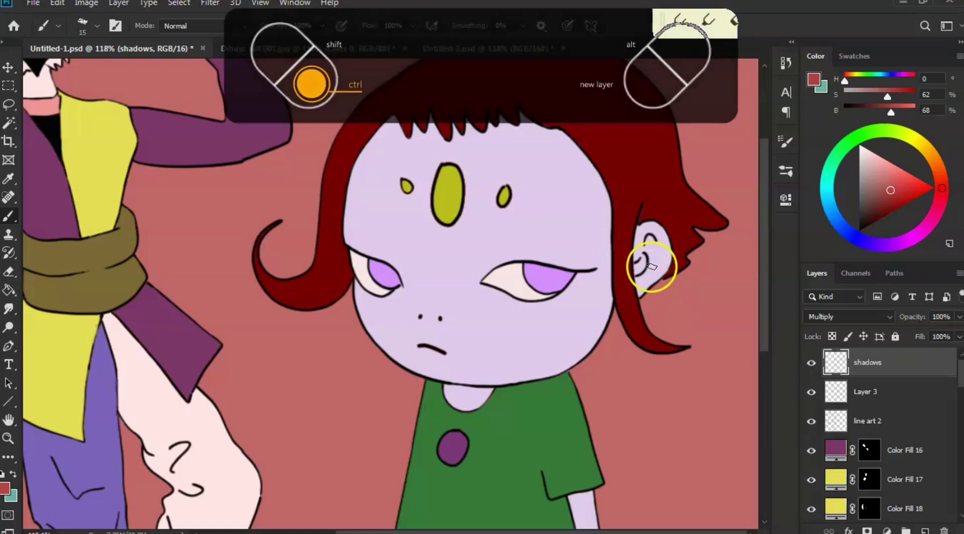
# Step: Paint a red shadow inside the girl's ear on the shadows layer and clean its edges with the Eraser
pyautogui.moveTo(641, 269); pyautogui.dragTo(653, 263)
pyautogui.press('e')
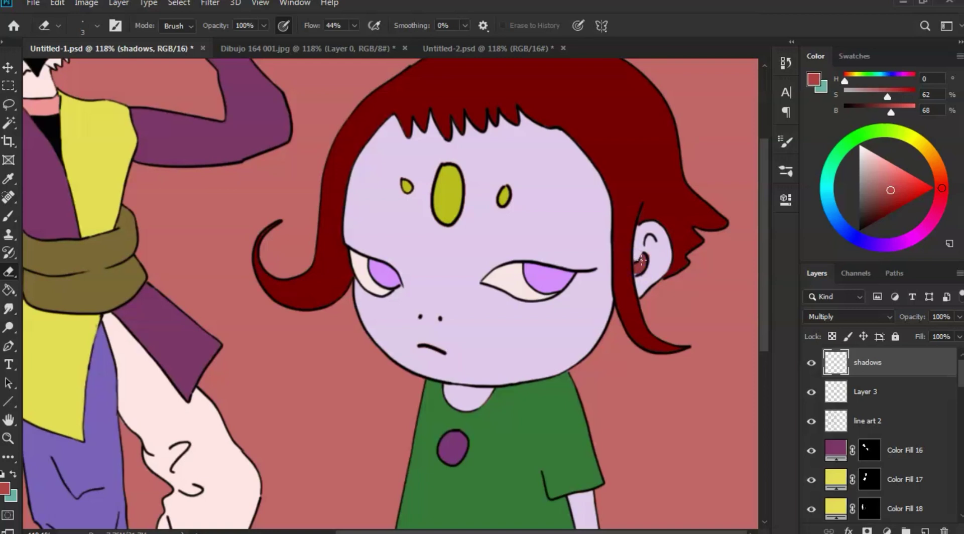
pyautogui.press('b')
pyautogui.click(638, 275)
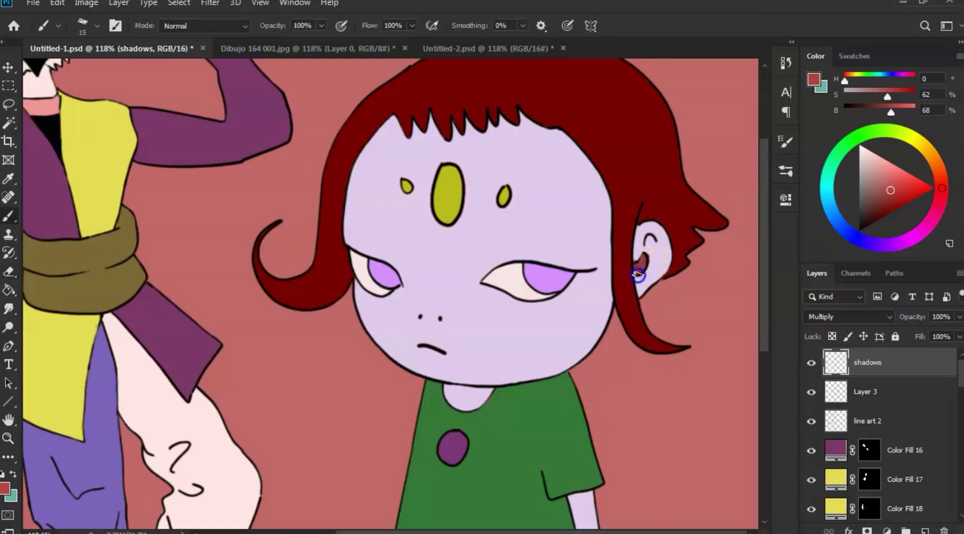
pyautogui.moveTo(649, 266); pyautogui.dragTo(642, 274)
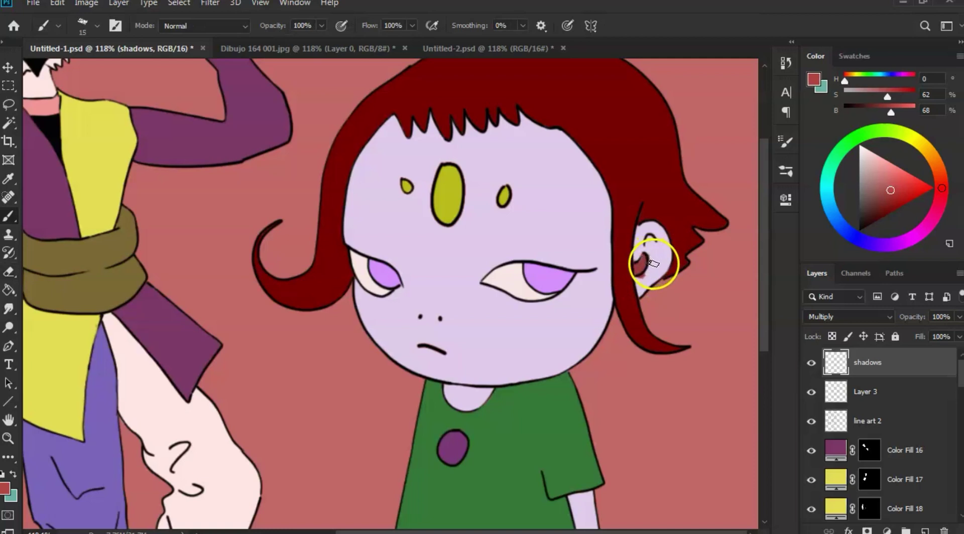
pyautogui.press('e')
pyautogui.click(647, 274)
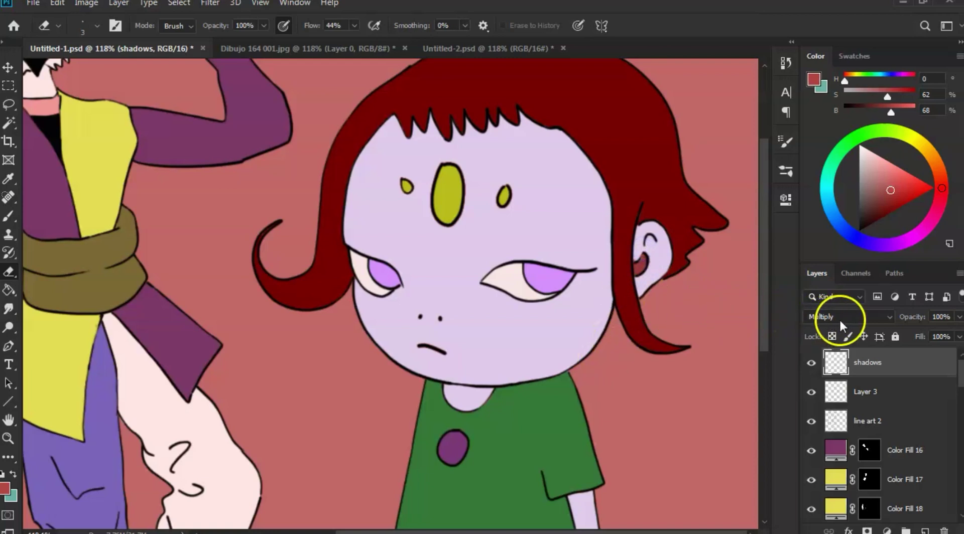
# Step: Lower the shadows layer's opacity to 72% and paint short shadow marks above the inner and outer corners of the girl's eyes
pyautogui.moveTo(902, 321); pyautogui.dragTo(887, 320)
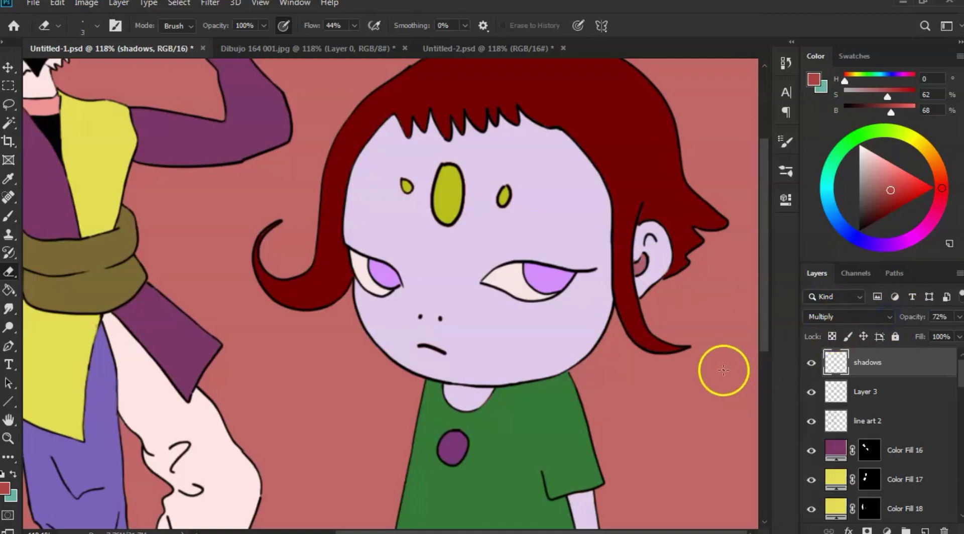
pyautogui.press('b')
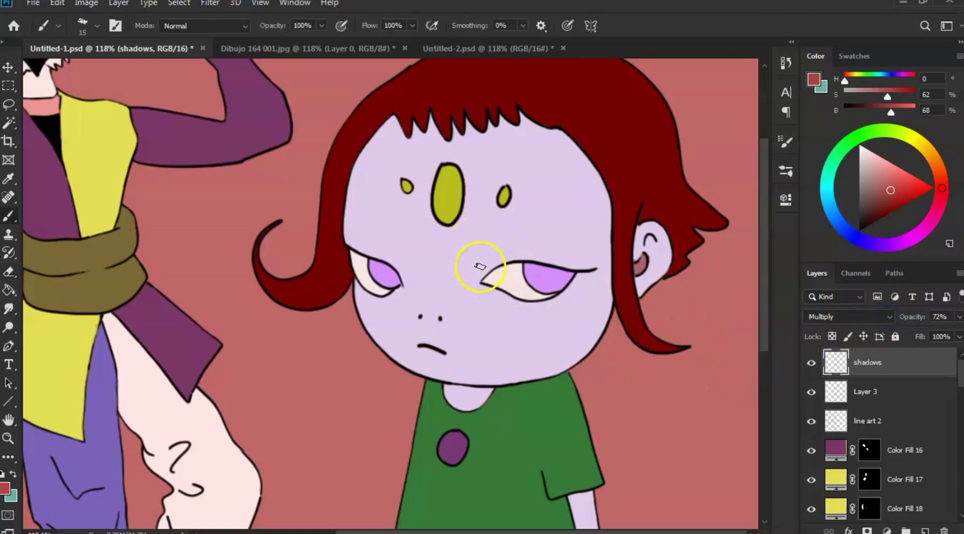
pyautogui.moveTo(478, 267); pyautogui.dragTo(489, 258)
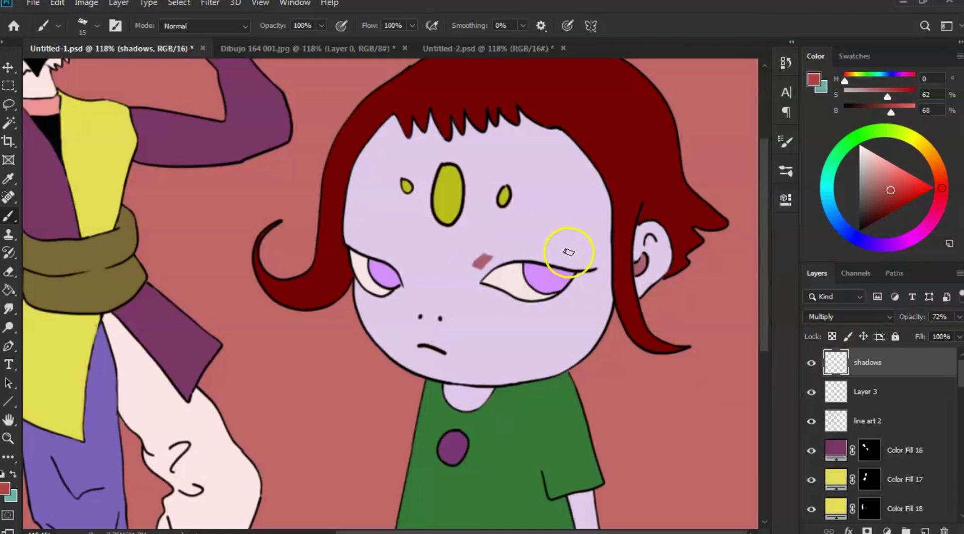
pyautogui.moveTo(569, 252); pyautogui.dragTo(578, 252)
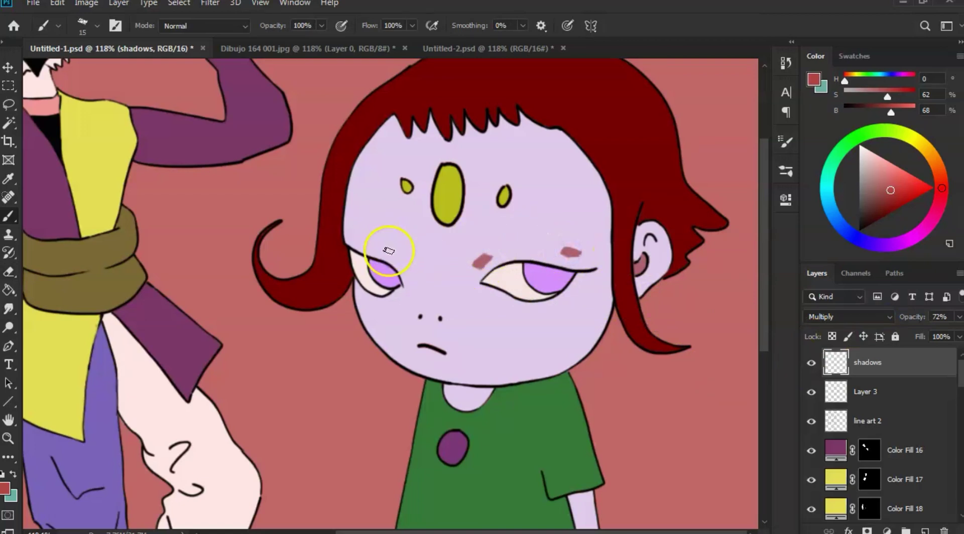
pyautogui.moveTo(397, 258); pyautogui.dragTo(405, 270)
pyautogui.moveTo(346, 233); pyautogui.dragTo(359, 236)
# Step: Trim the edges of the shadow marks above the girl's eyes with the Eraser to make them narrower
pyautogui.press('e')
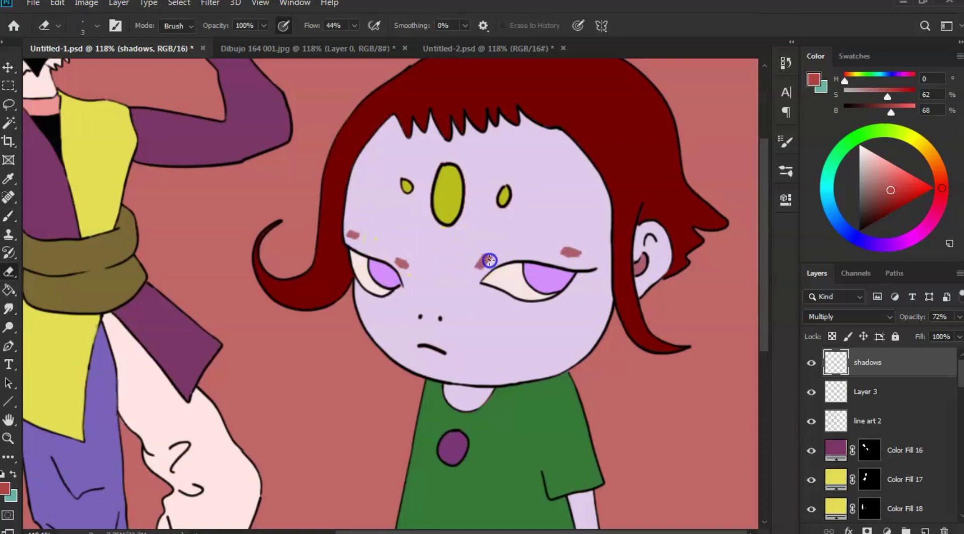
pyautogui.moveTo(487, 260); pyautogui.dragTo(493, 256)
pyautogui.moveTo(555, 246); pyautogui.dragTo(567, 254)
pyautogui.click(400, 253)
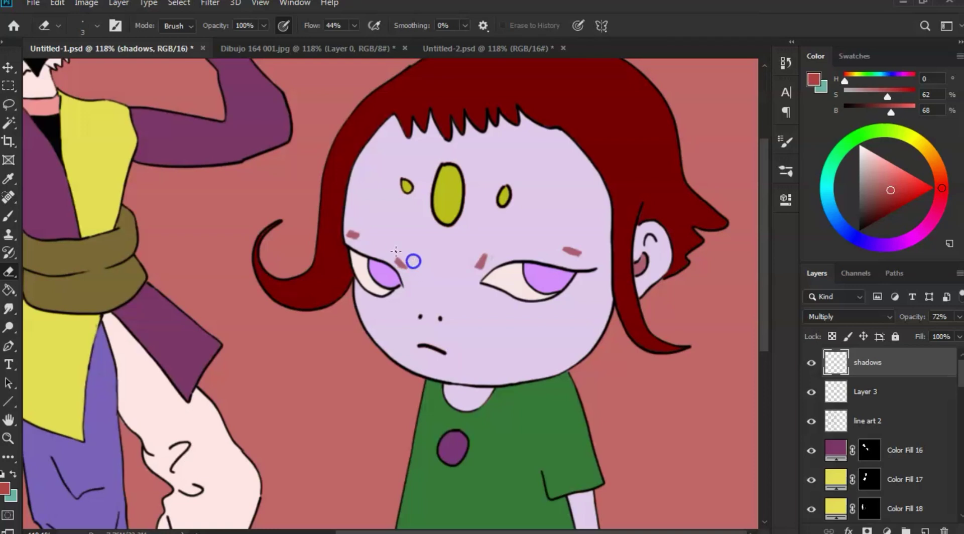
# Step: Soften the four shadow marks above the girl's eyes using the Smudge tool with the DP Star Smudge tip at 4 px
pyautogui.press('r')
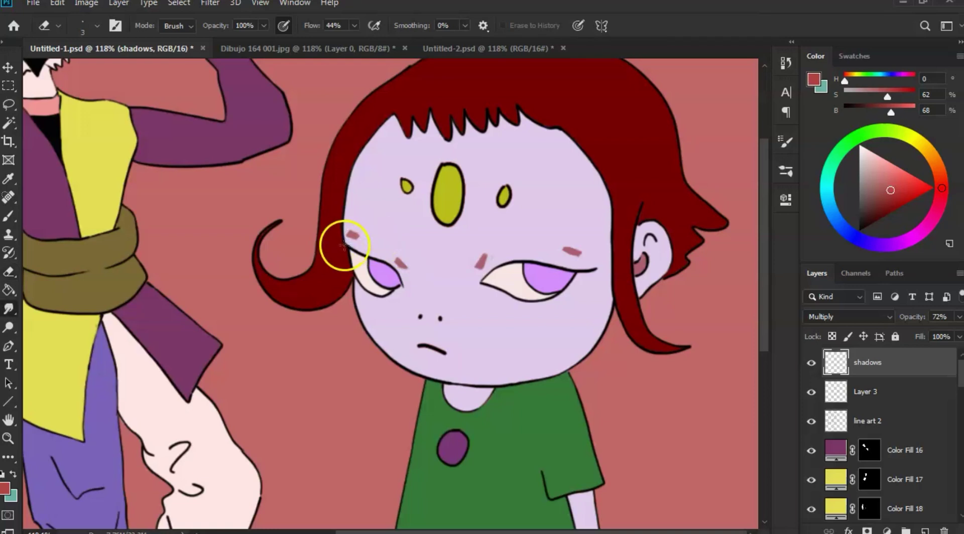
pyautogui.rightClick(464, 260)
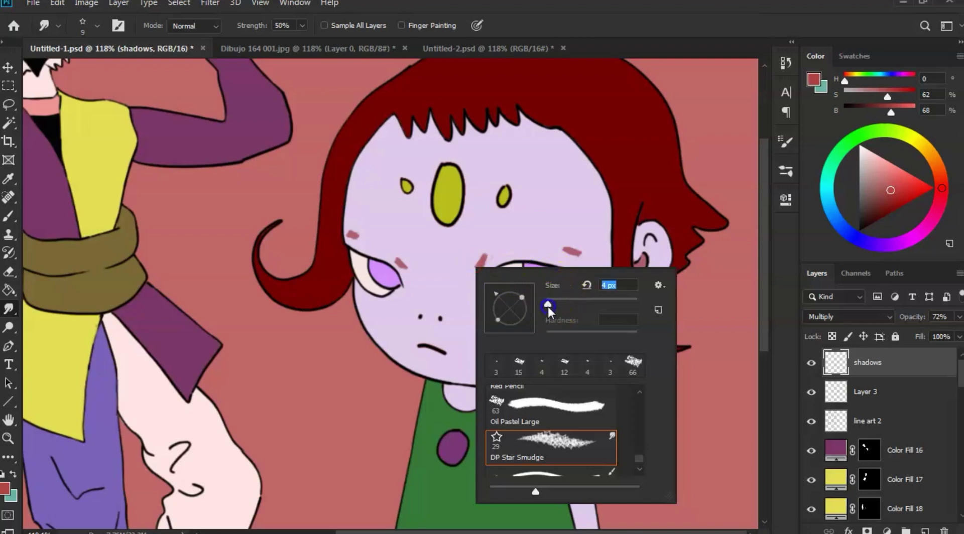
pyautogui.click(478, 260)
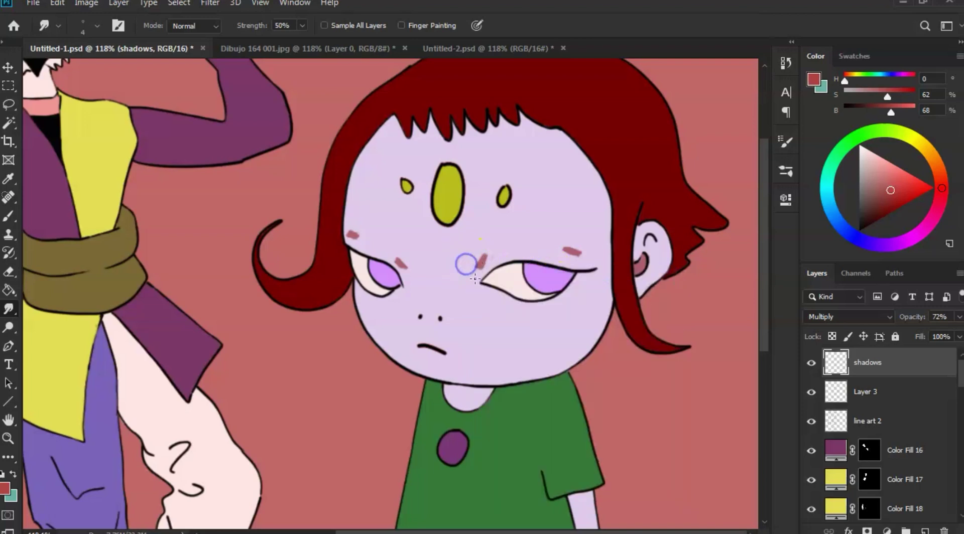
pyautogui.moveTo(479, 259)
pyautogui.mouseDown()
pyautogui.moveTo(491, 297)
pyautogui.moveTo(481, 273)
pyautogui.mouseUp()
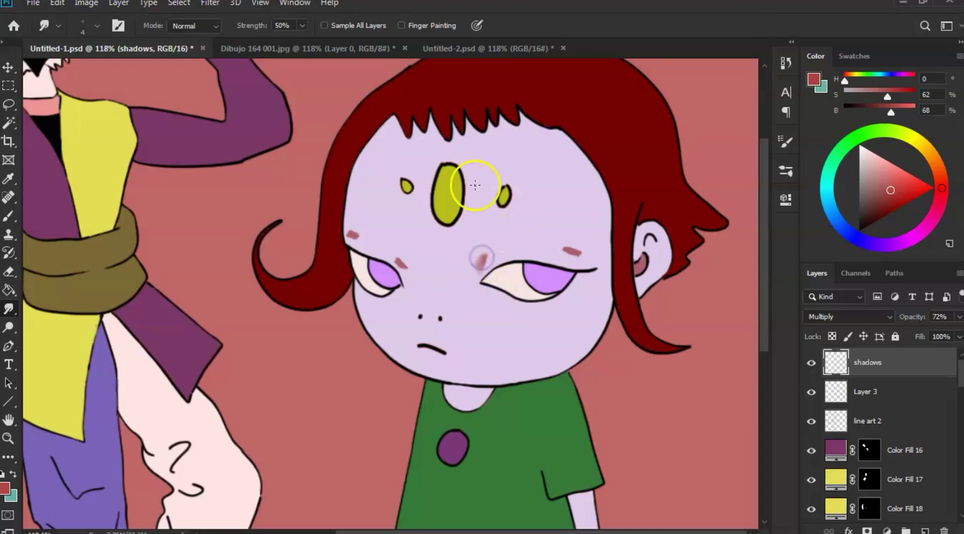
pyautogui.moveTo(573, 254); pyautogui.dragTo(577, 251)
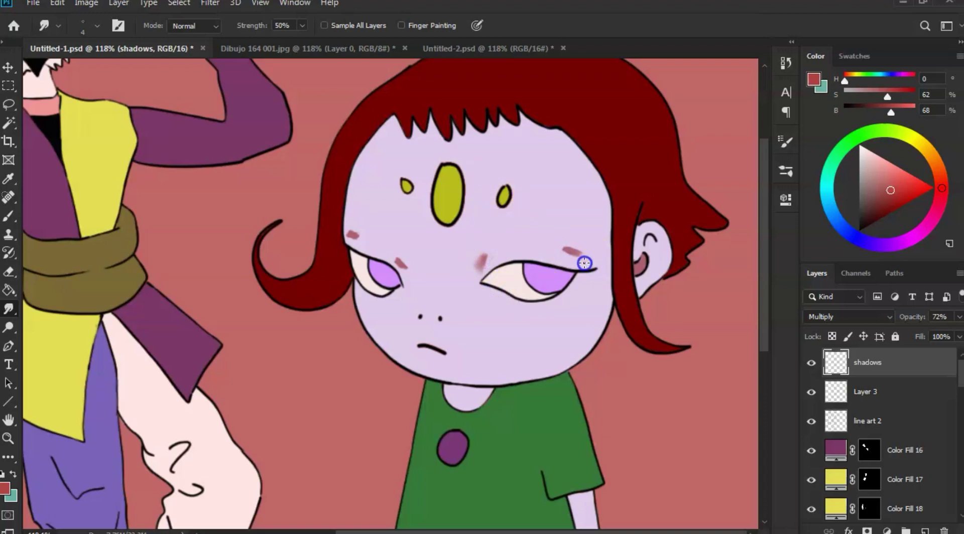
pyautogui.moveTo(399, 262); pyautogui.dragTo(405, 270)
pyautogui.moveTo(359, 237); pyautogui.dragTo(376, 235)
# Step: Paint small lips in the shadow colour above and below the girl's mouth line
pyautogui.press('b')
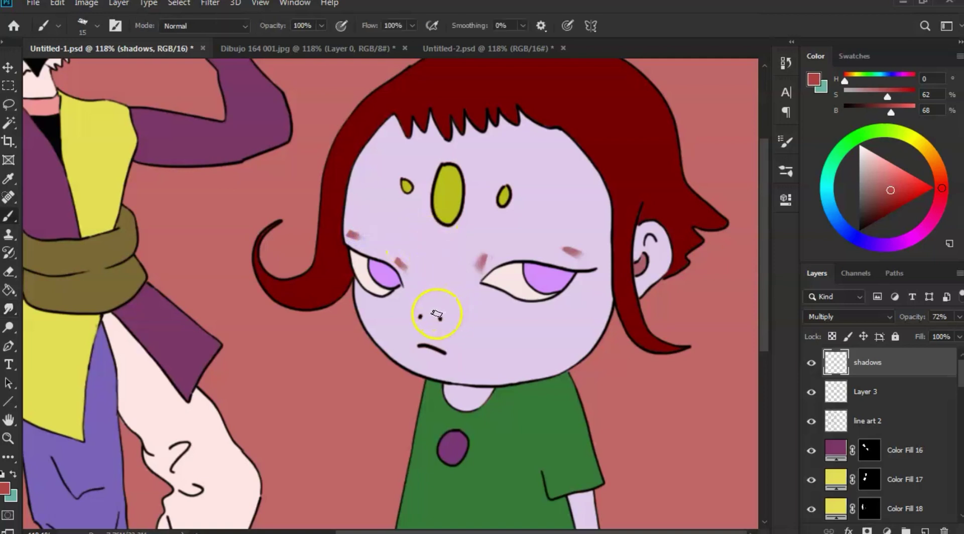
pyautogui.moveTo(433, 346); pyautogui.dragTo(428, 351)
pyautogui.click(426, 349)
pyautogui.moveTo(427, 351)
pyautogui.mouseDown()
pyautogui.moveTo(446, 335)
pyautogui.moveTo(428, 343)
pyautogui.moveTo(452, 337)
pyautogui.moveTo(430, 344)
pyautogui.mouseUp()
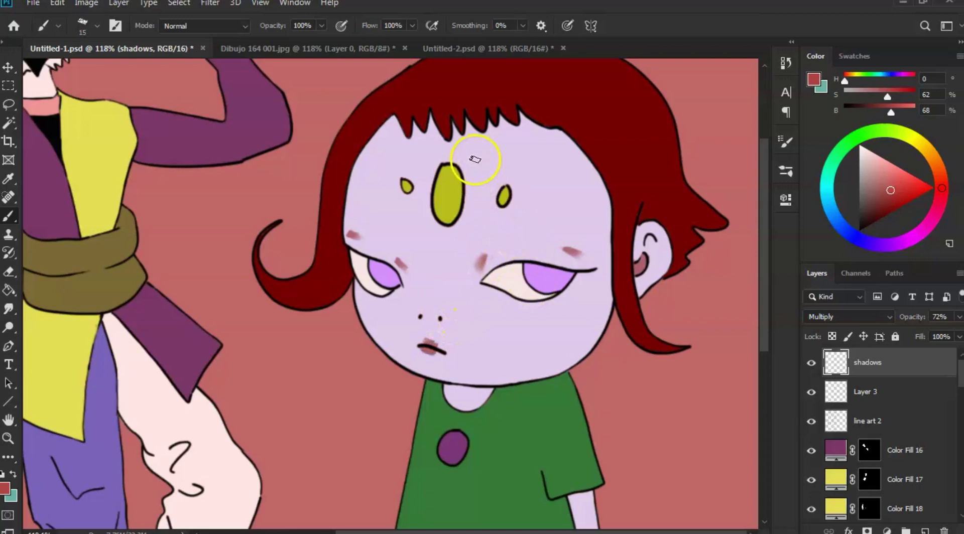
# Step: Shade the lower part of the yellow oval on the girl's forehead and smudge the shadow upward along its edge
pyautogui.click(445, 208)
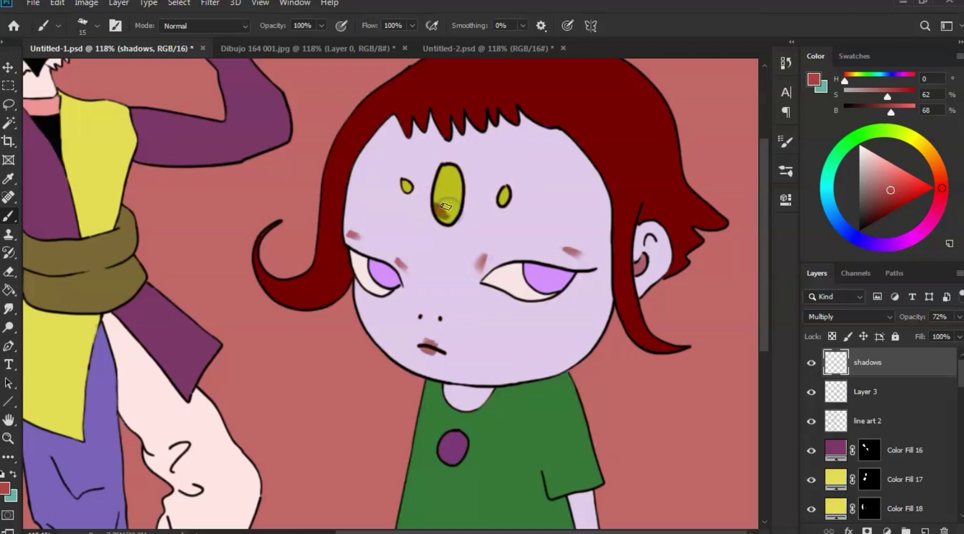
pyautogui.moveTo(446, 206); pyautogui.dragTo(443, 213)
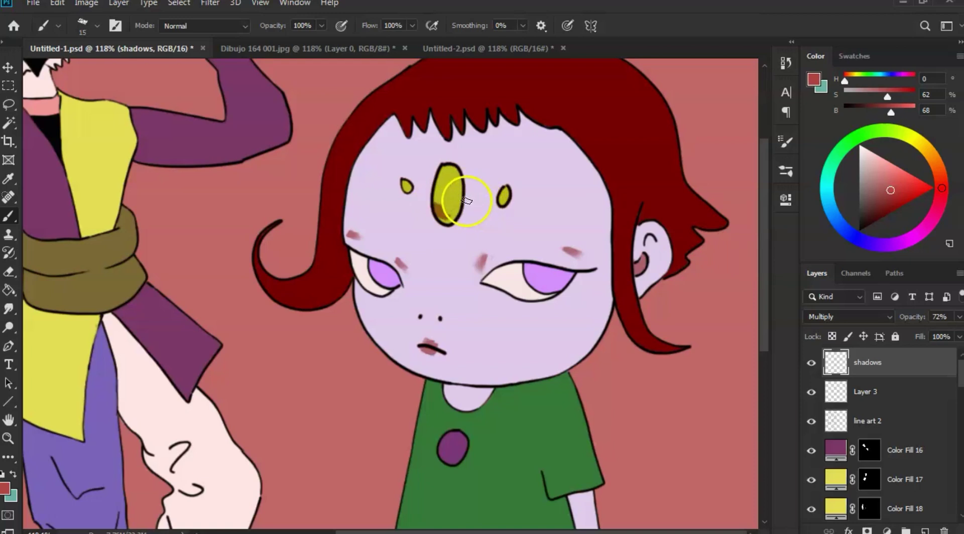
pyautogui.press('r')
pyautogui.moveTo(451, 211)
pyautogui.mouseDown()
pyautogui.moveTo(444, 222)
pyautogui.moveTo(435, 188)
pyautogui.mouseUp()
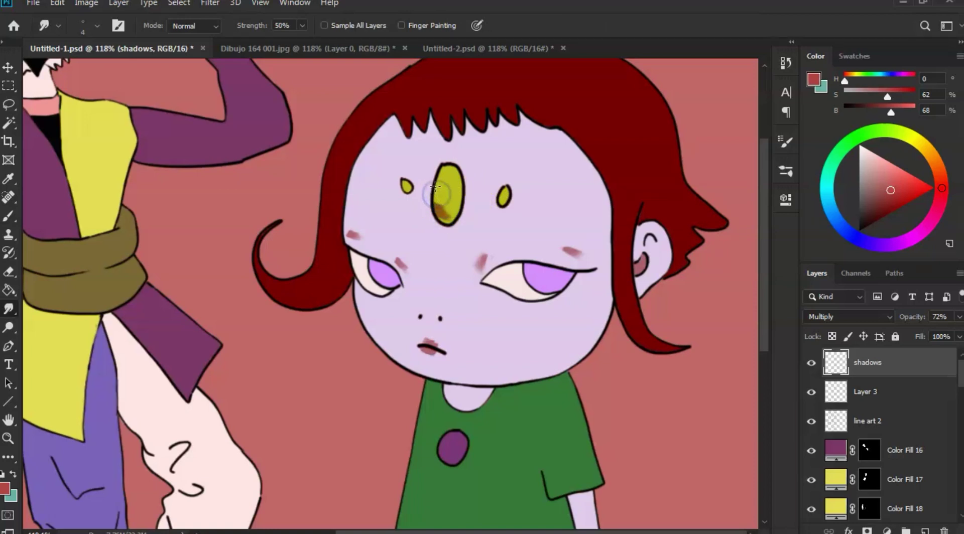
# Step: Paint shadow strands with the Brush in the girl's hair above her ear and down the curled lock across her face
pyautogui.press('b')
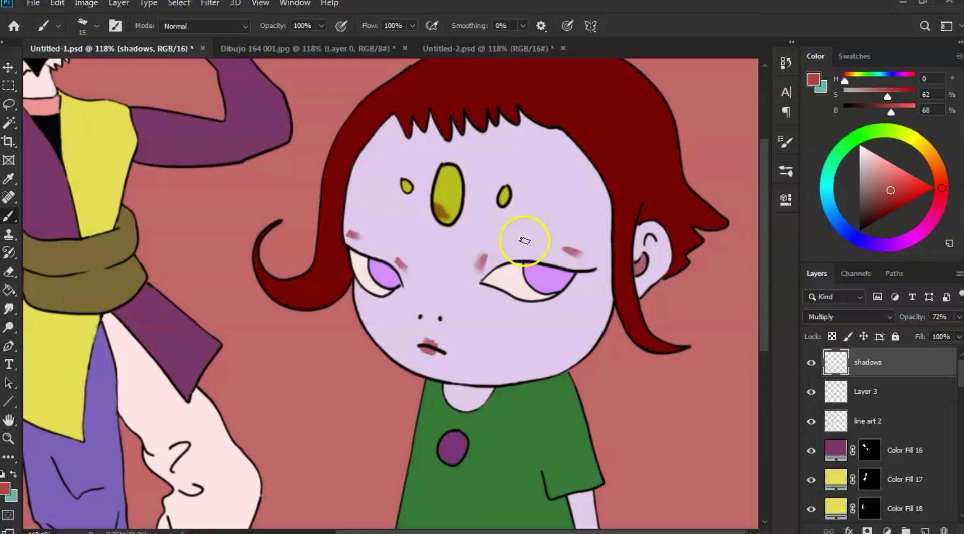
pyautogui.rightClick(600, 145)
pyautogui.click(597, 129)
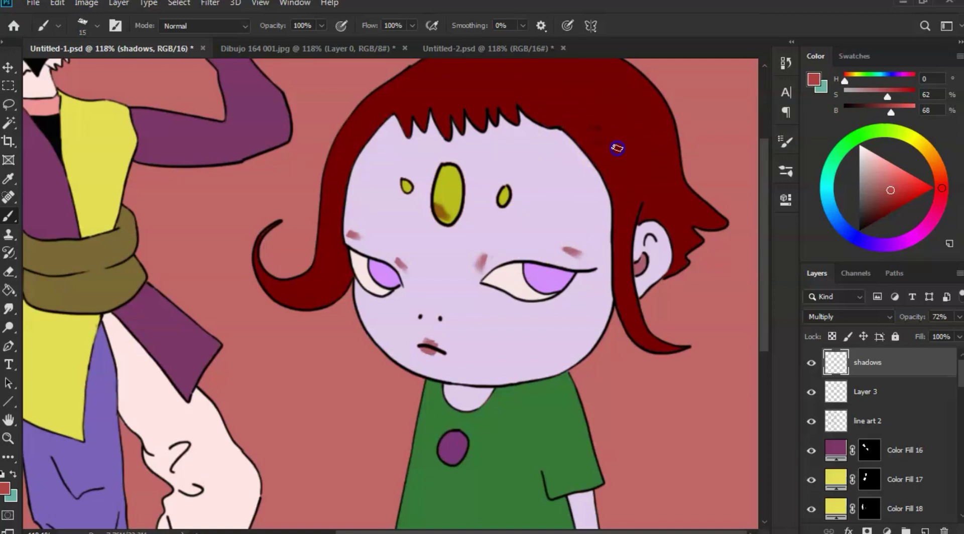
pyautogui.moveTo(646, 121); pyautogui.dragTo(658, 164)
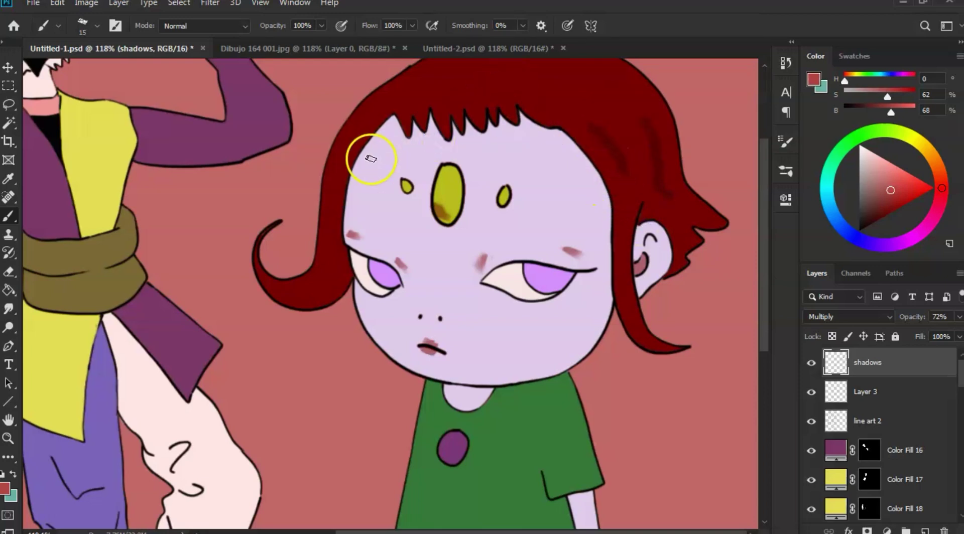
pyautogui.moveTo(363, 117)
pyautogui.mouseDown()
pyautogui.moveTo(343, 158)
pyautogui.moveTo(319, 276)
pyautogui.moveTo(288, 289)
pyautogui.moveTo(331, 275)
pyautogui.mouseUp()
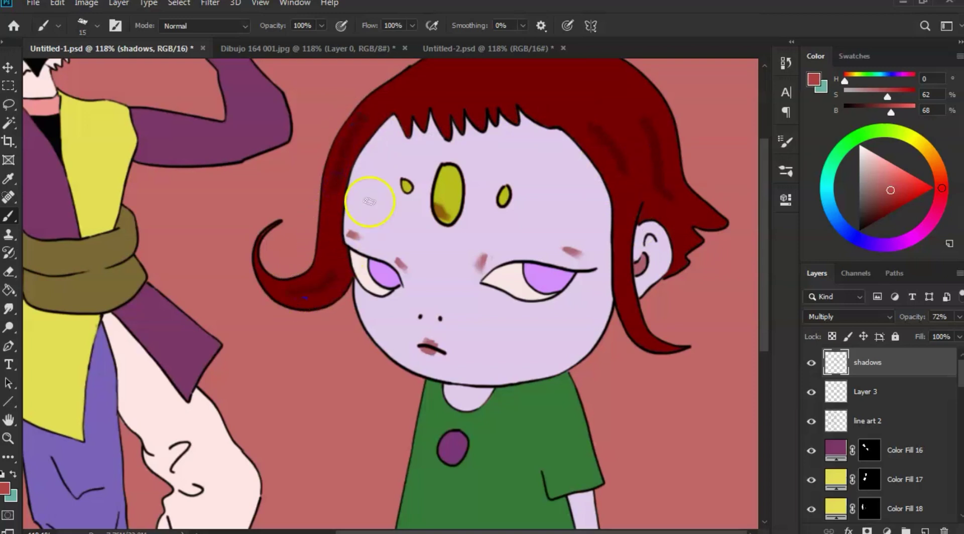
pyautogui.moveTo(589, 90)
pyautogui.mouseDown()
pyautogui.moveTo(610, 124)
pyautogui.moveTo(589, 121)
pyautogui.mouseUp()
# Step: Thin and taper the shadow strands in the hair above the girl's ear with the Eraser
pyautogui.press('e')
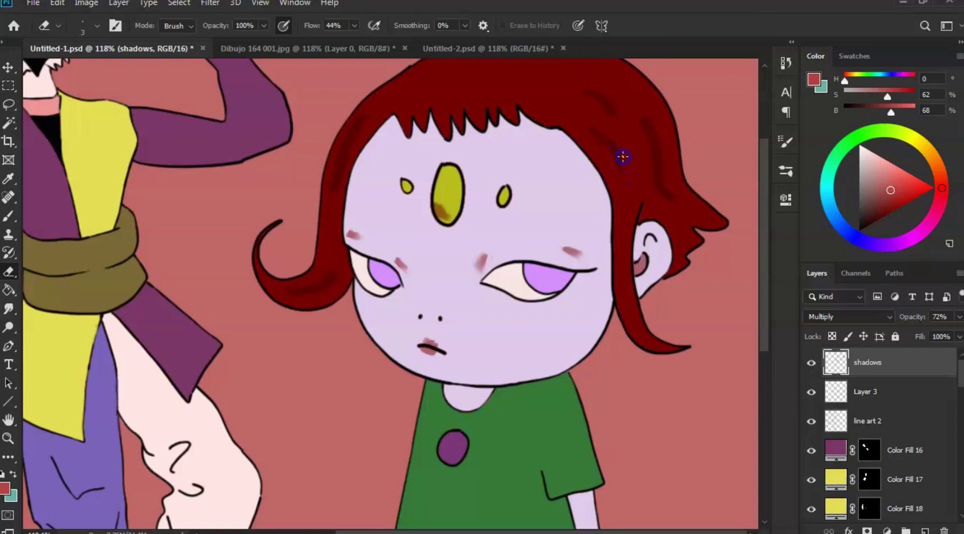
pyautogui.click(588, 126)
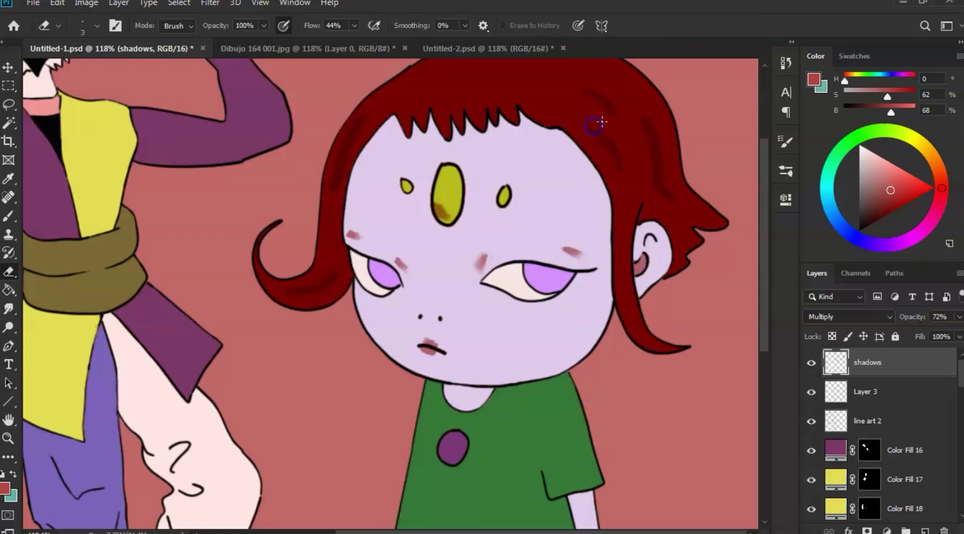
pyautogui.moveTo(620, 104); pyautogui.dragTo(589, 100)
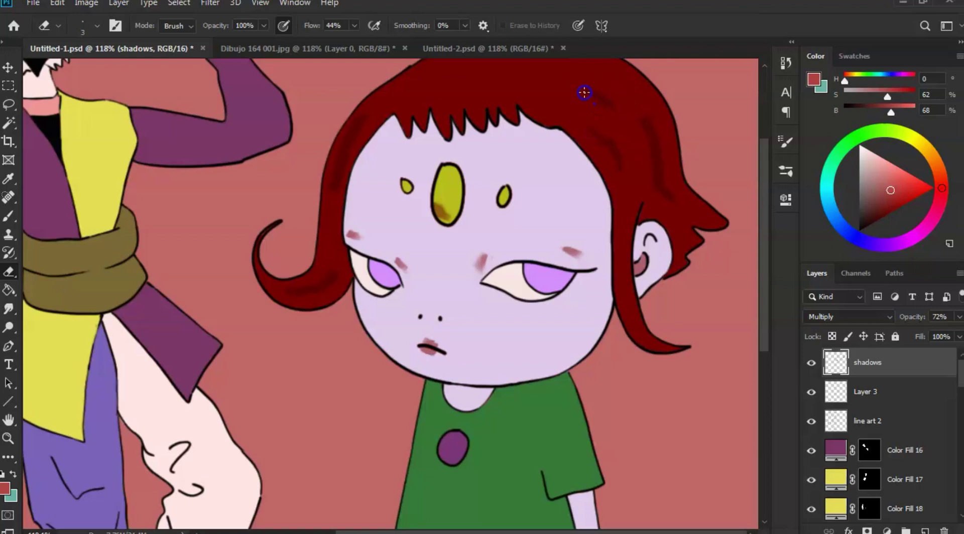
pyautogui.click(648, 123)
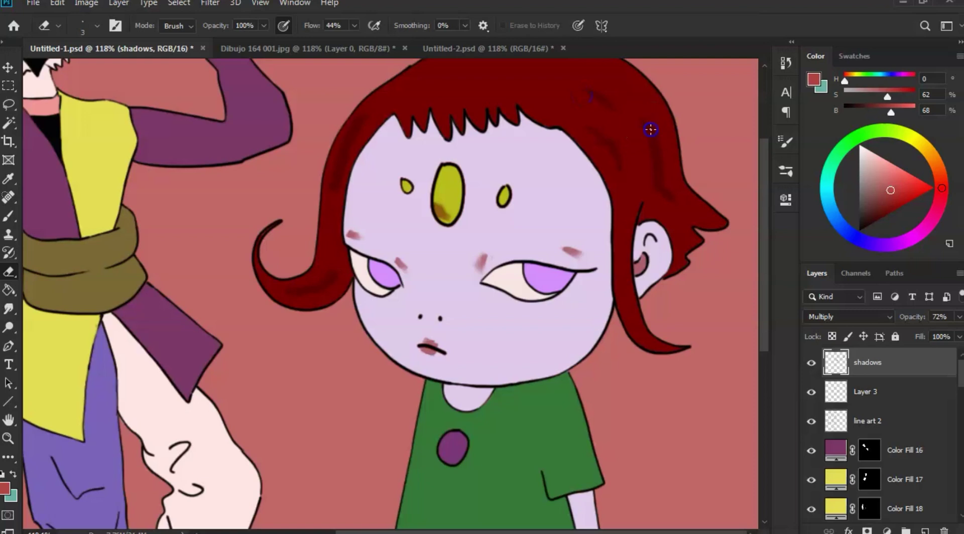
pyautogui.moveTo(658, 134); pyautogui.dragTo(656, 188)
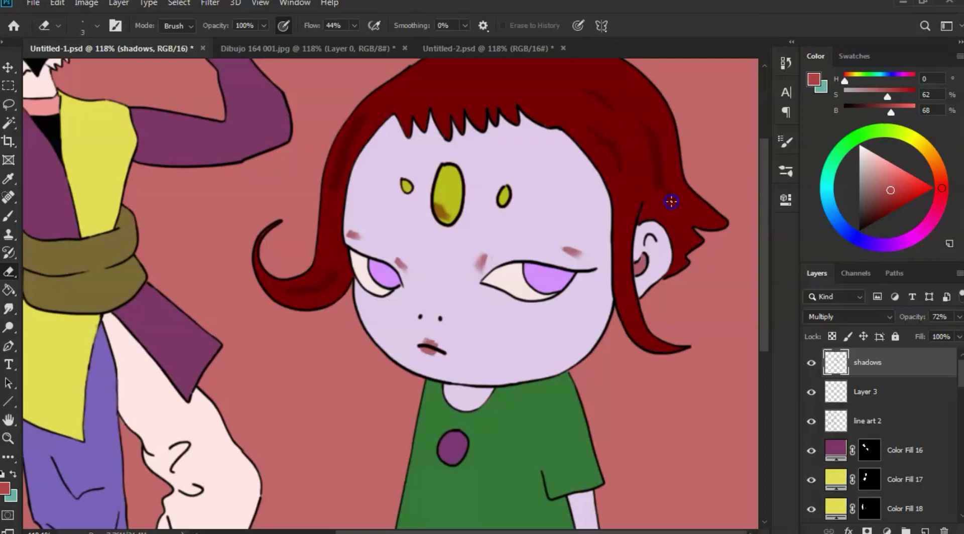
pyautogui.moveTo(673, 169); pyautogui.dragTo(664, 153)
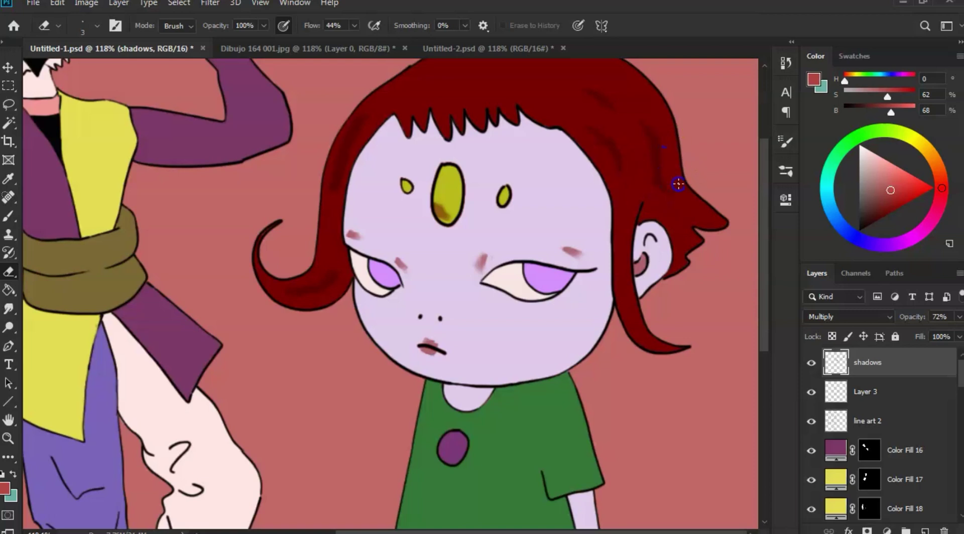
pyautogui.moveTo(682, 183)
pyautogui.mouseDown()
pyautogui.moveTo(673, 213)
pyautogui.moveTo(630, 217)
pyautogui.moveTo(663, 209)
pyautogui.moveTo(679, 220)
pyautogui.moveTo(661, 213)
pyautogui.moveTo(673, 213)
pyautogui.mouseUp()
pyautogui.press('b')
pyautogui.press('e')
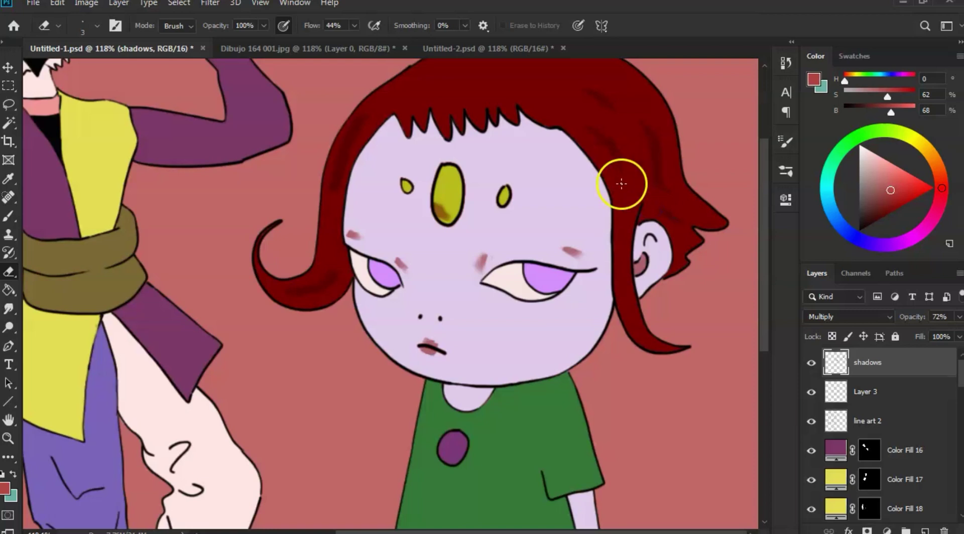
# Step: Trim the shadow strands running down the girl's long curled lock with the Eraser
pyautogui.click(364, 111)
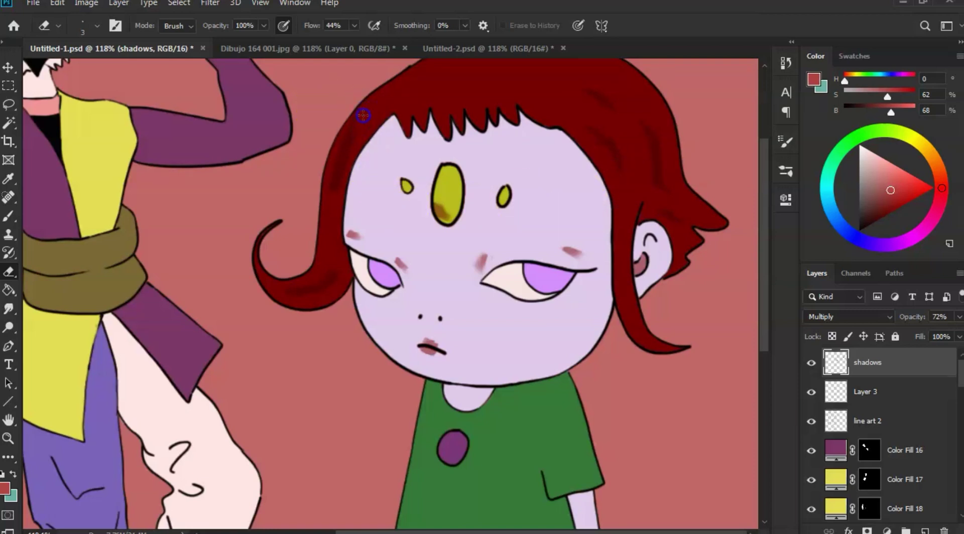
pyautogui.click(340, 198)
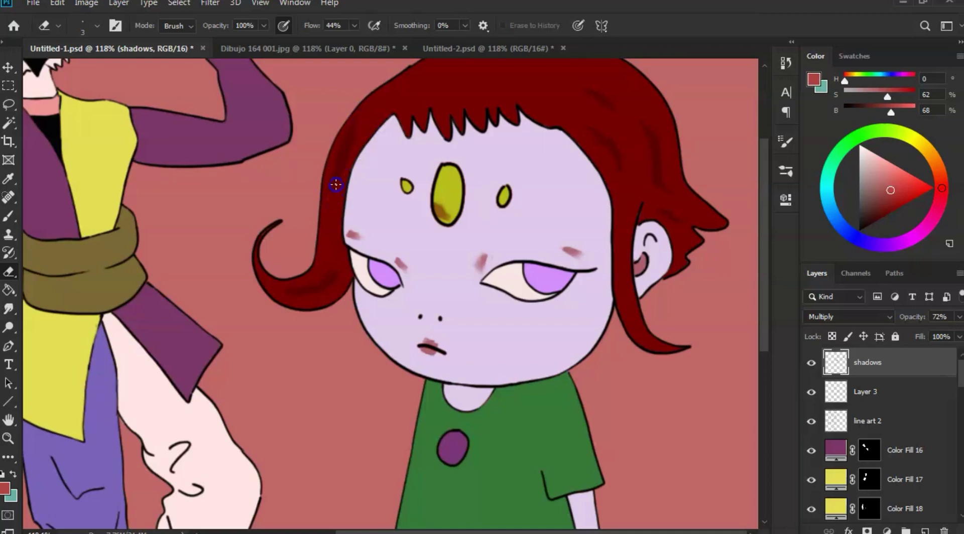
pyautogui.moveTo(329, 216)
pyautogui.mouseDown()
pyautogui.moveTo(335, 268)
pyautogui.moveTo(322, 276)
pyautogui.mouseUp()
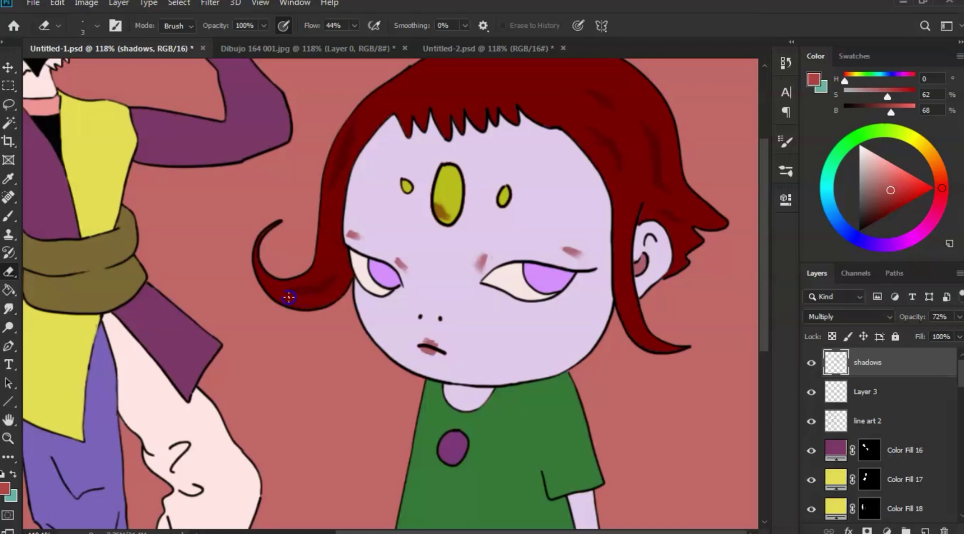
pyautogui.moveTo(307, 299)
pyautogui.mouseDown()
pyautogui.moveTo(394, 177)
pyautogui.moveTo(605, 204)
pyautogui.moveTo(622, 226)
pyautogui.moveTo(588, 211)
pyautogui.moveTo(612, 224)
pyautogui.moveTo(609, 252)
pyautogui.moveTo(596, 261)
pyautogui.mouseUp()
# Step: Paint a shadow on the hair lock in front of the girl's ear and trim its edges with the Eraser
pyautogui.press('z')
pyautogui.press('b')
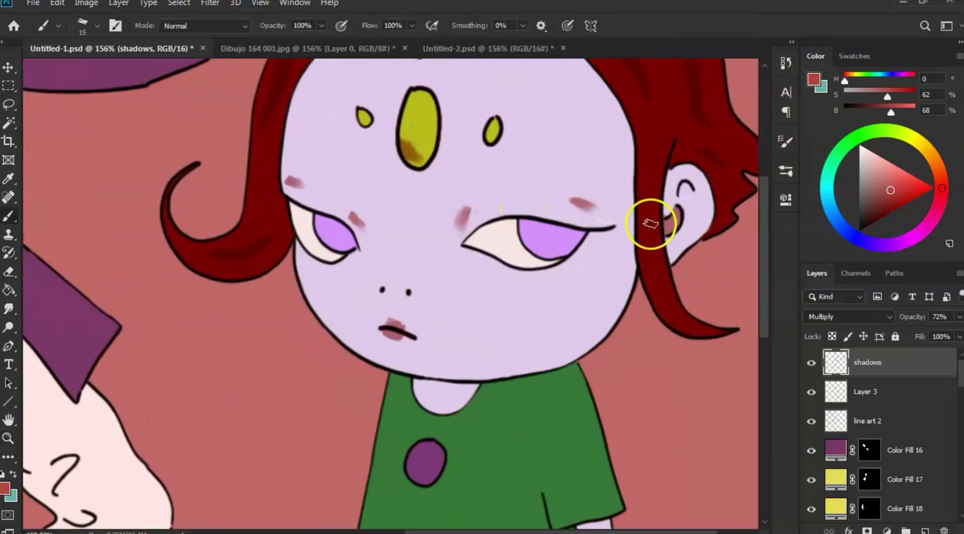
pyautogui.moveTo(647, 223)
pyautogui.mouseDown()
pyautogui.moveTo(658, 285)
pyautogui.moveTo(657, 256)
pyautogui.mouseUp()
pyautogui.press('e')
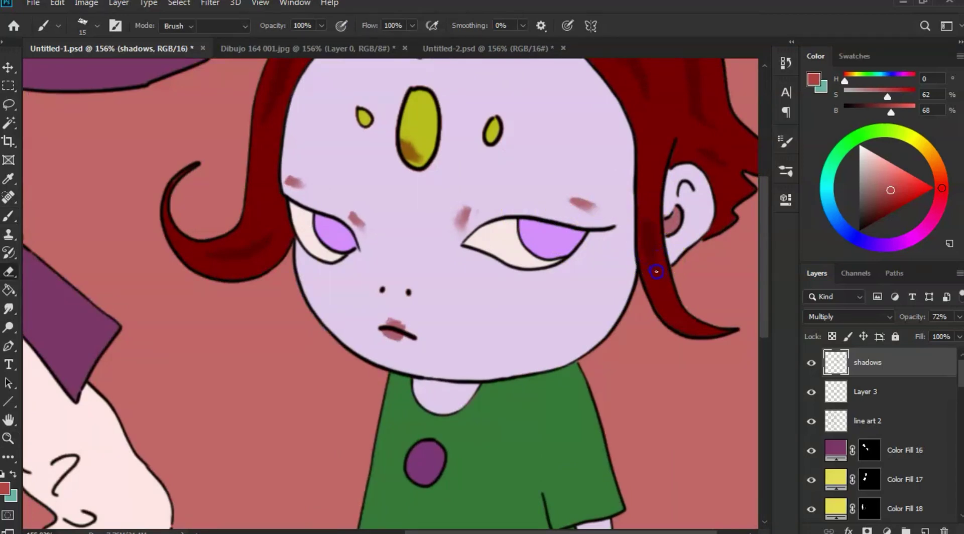
pyautogui.moveTo(641, 248)
pyautogui.mouseDown()
pyautogui.moveTo(646, 211)
pyautogui.moveTo(663, 236)
pyautogui.moveTo(680, 315)
pyautogui.moveTo(665, 297)
pyautogui.moveTo(627, 297)
pyautogui.mouseUp()
# Step: Paint short shadow strokes across the crown of the girl's hair above the fringe and refine them with the Eraser
pyautogui.press('z')
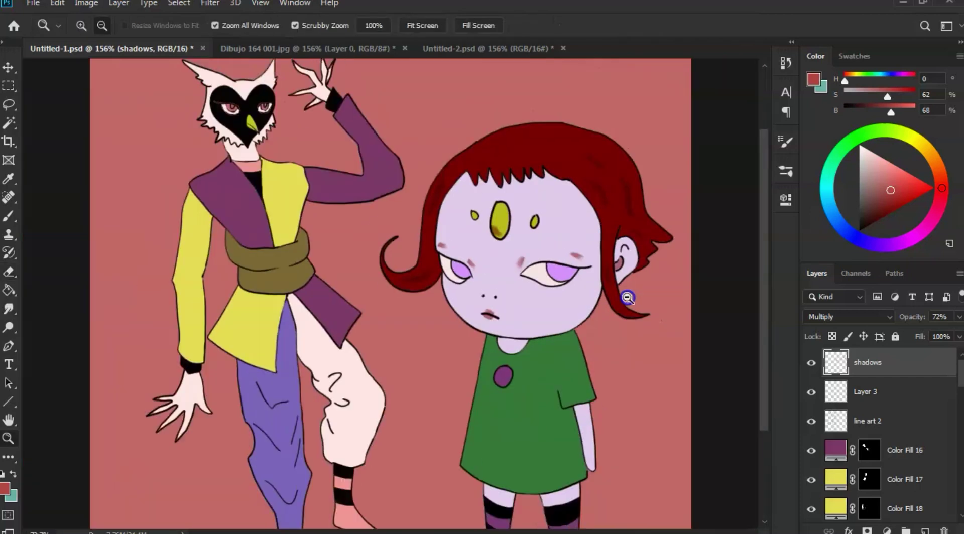
pyautogui.click(536, 215)
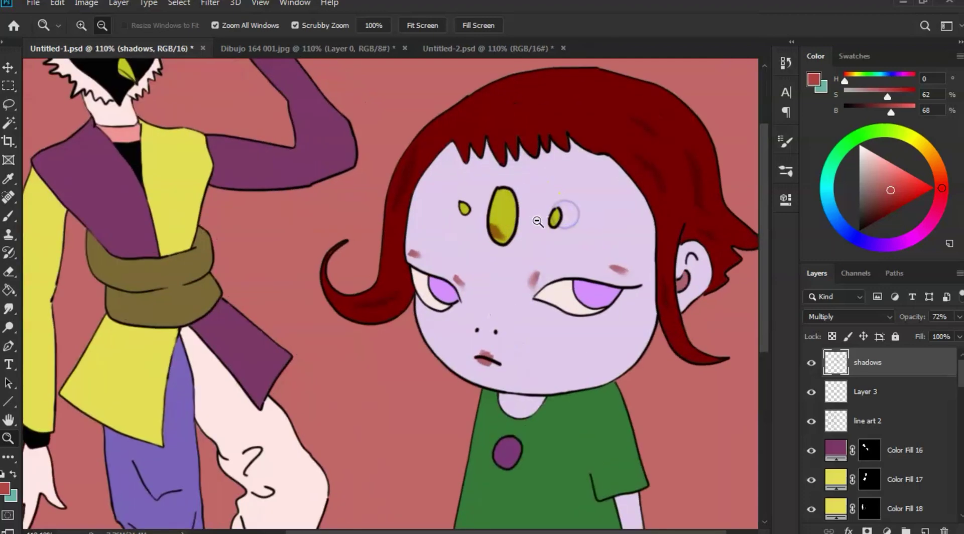
pyautogui.moveTo(529, 200); pyautogui.dragTo(550, 271)
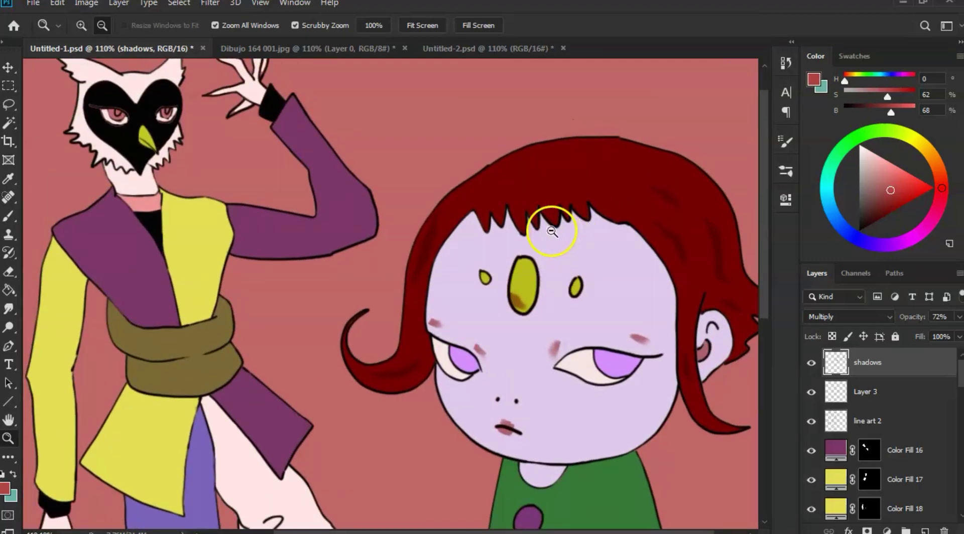
pyautogui.press('b')
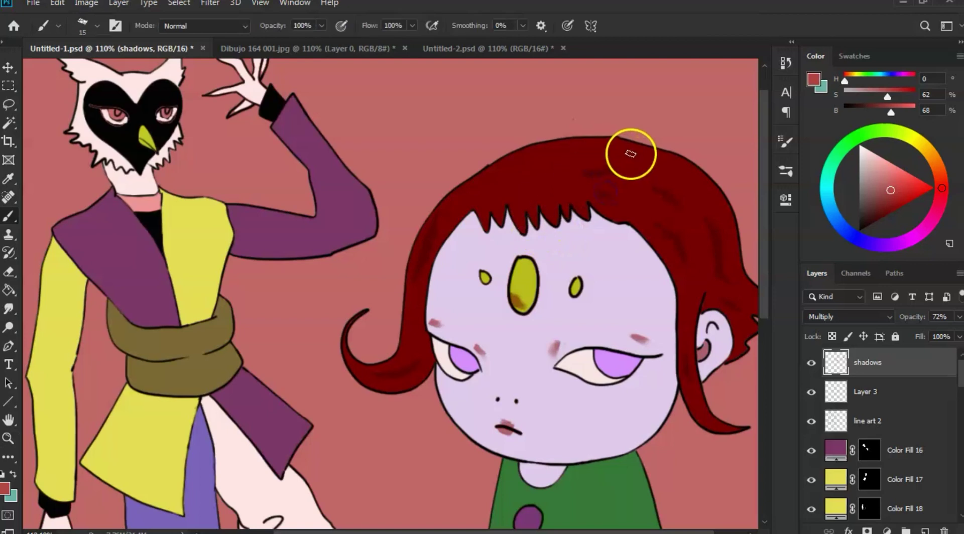
pyautogui.moveTo(624, 153); pyautogui.dragTo(635, 155)
pyautogui.moveTo(500, 189); pyautogui.dragTo(489, 187)
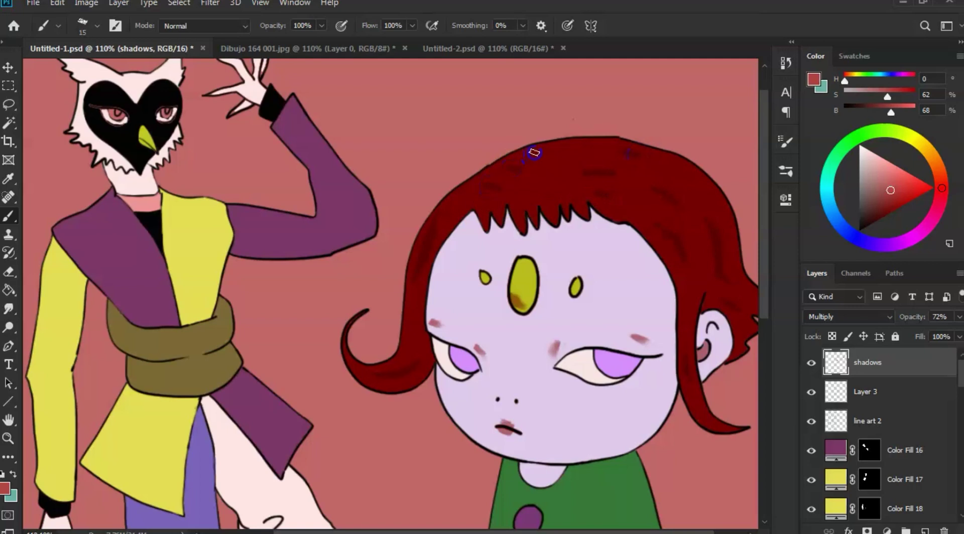
pyautogui.press('e')
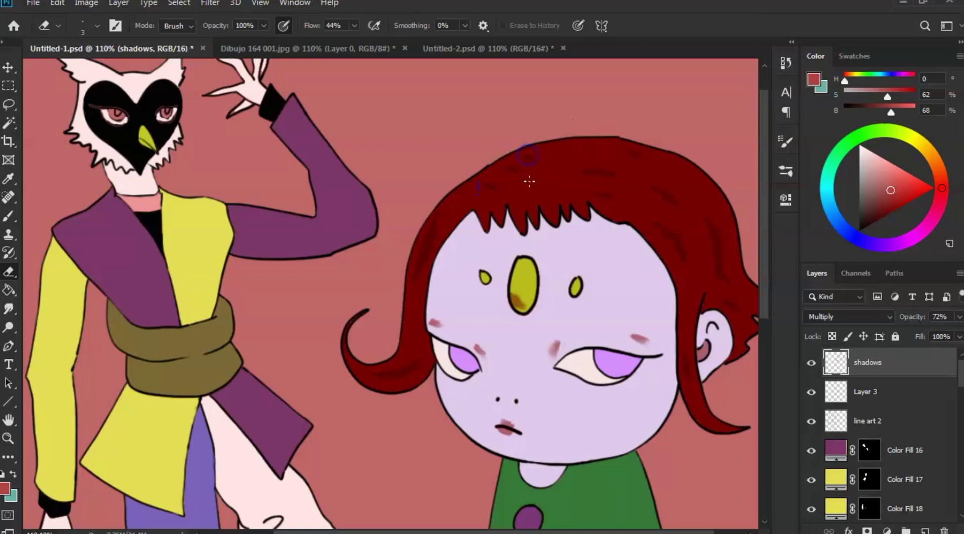
# Step: Paint a small pupil in the shadow colour inside each of the girl's purple irises
pyautogui.press('b')
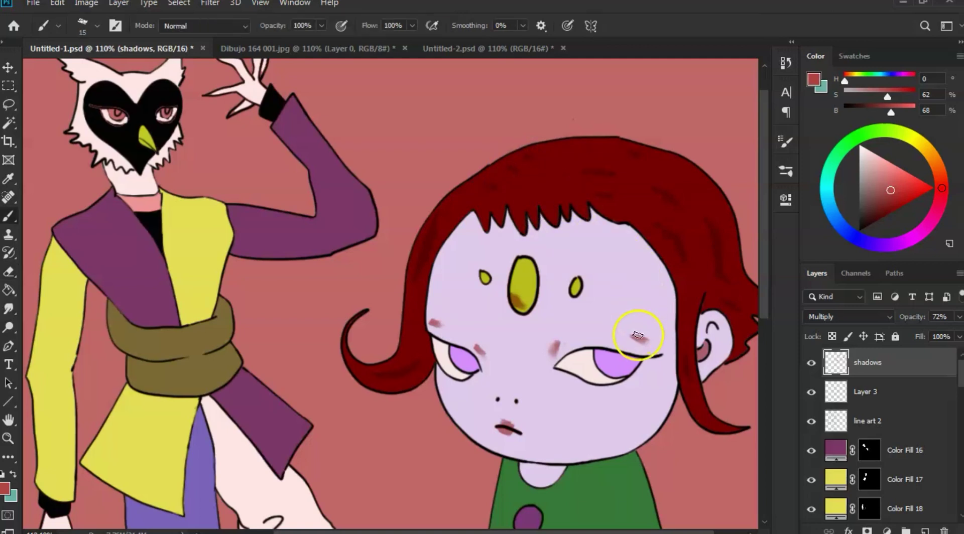
pyautogui.moveTo(638, 336); pyautogui.dragTo(648, 340)
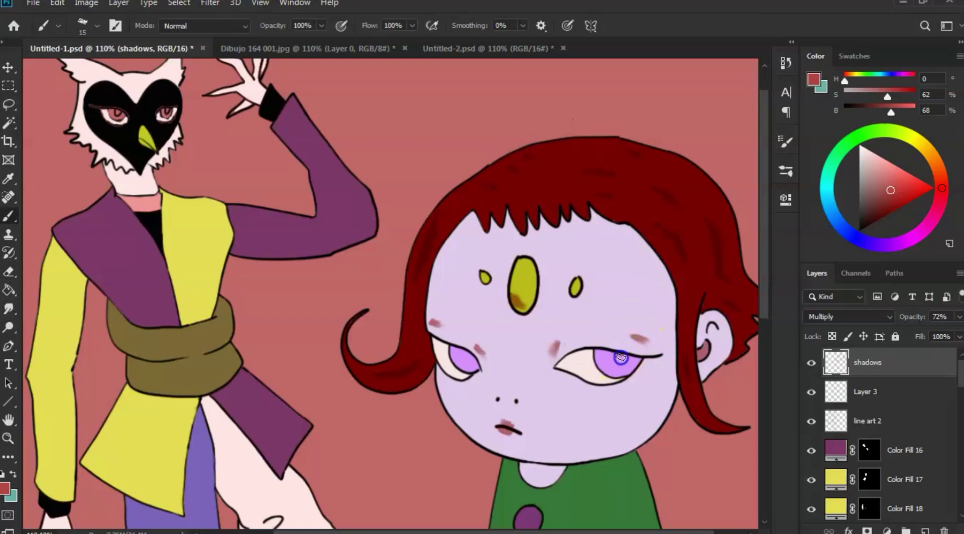
pyautogui.click(621, 356)
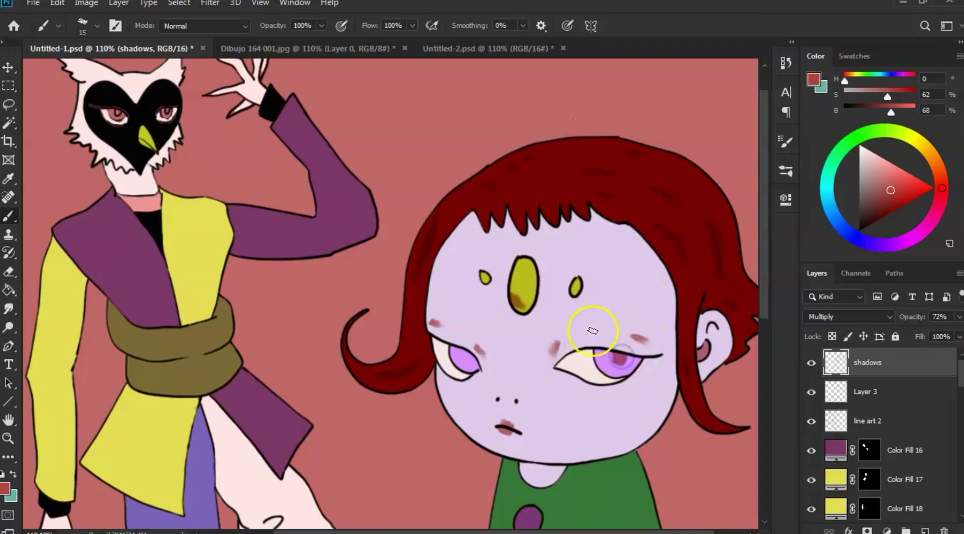
pyautogui.moveTo(465, 353); pyautogui.dragTo(467, 357)
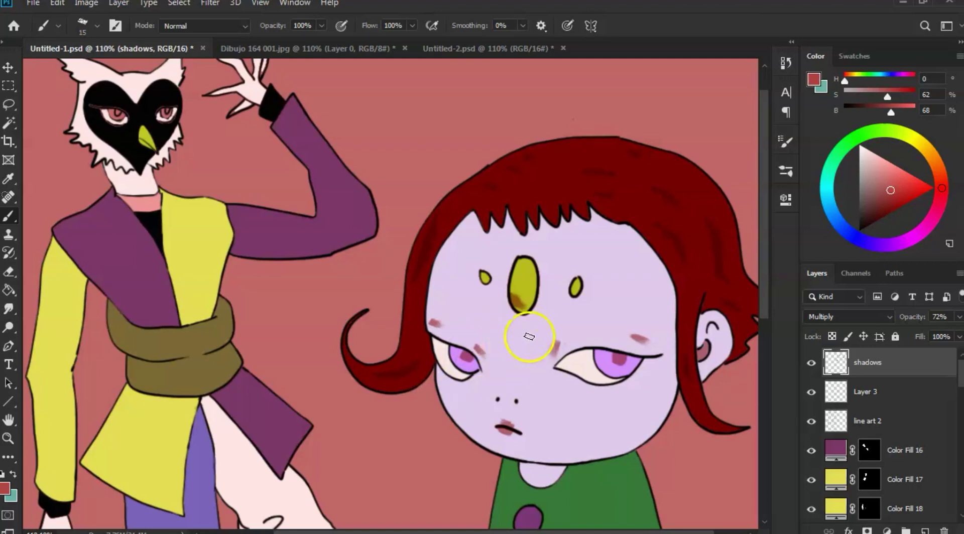
# Step: Examine the shading on the girl's face and hair with both full characters in view
pyautogui.press('z')
pyautogui.moveTo(546, 289); pyautogui.dragTo(509, 305)
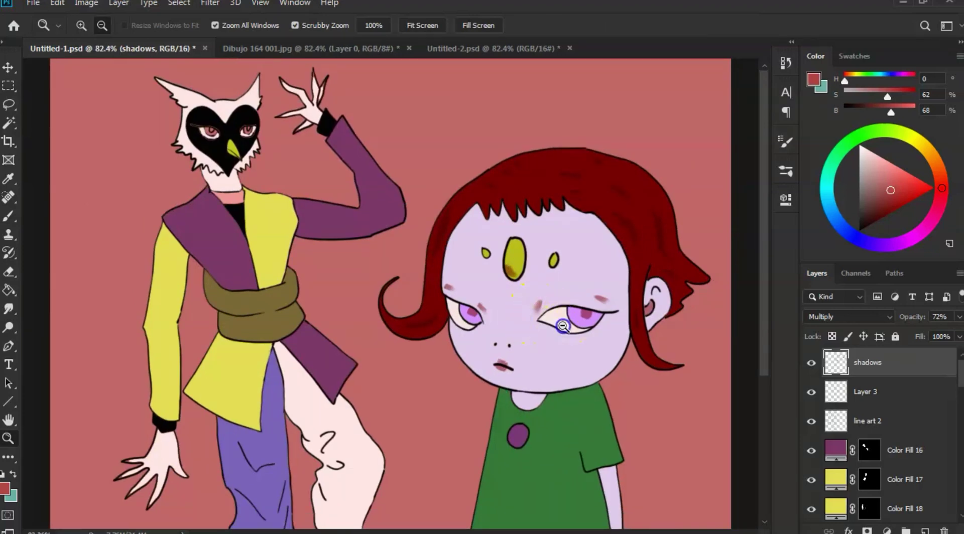
pyautogui.moveTo(533, 318); pyautogui.dragTo(529, 324)
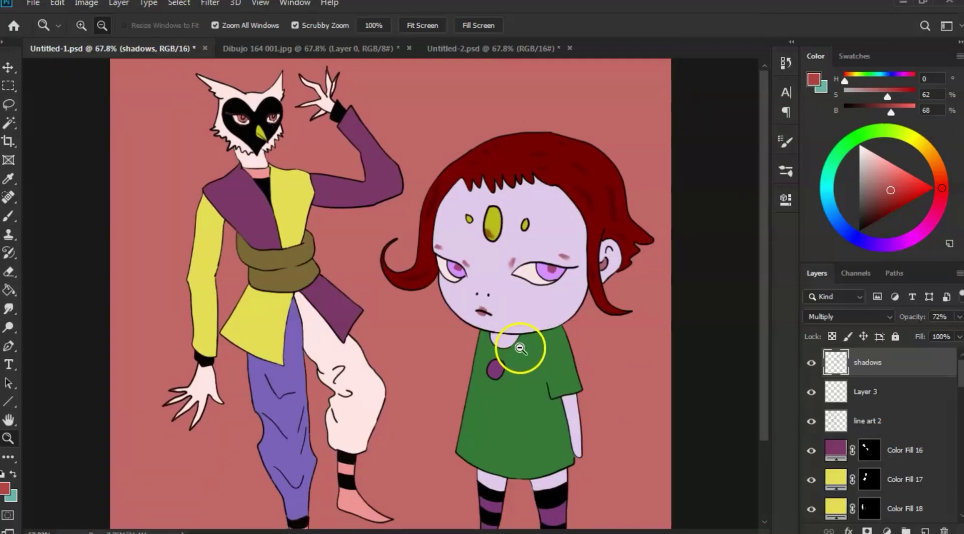
pyautogui.click(519, 354)
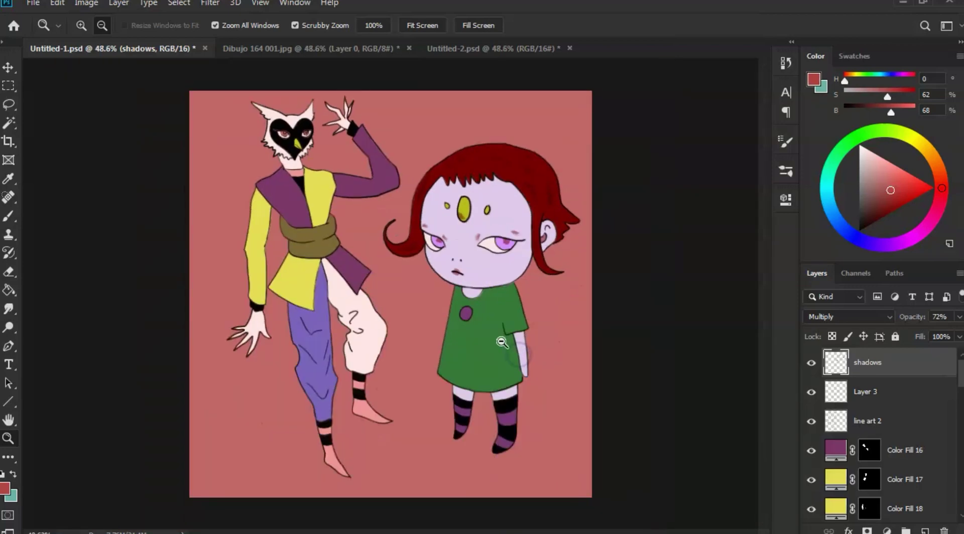
pyautogui.moveTo(504, 329); pyautogui.dragTo(516, 333)
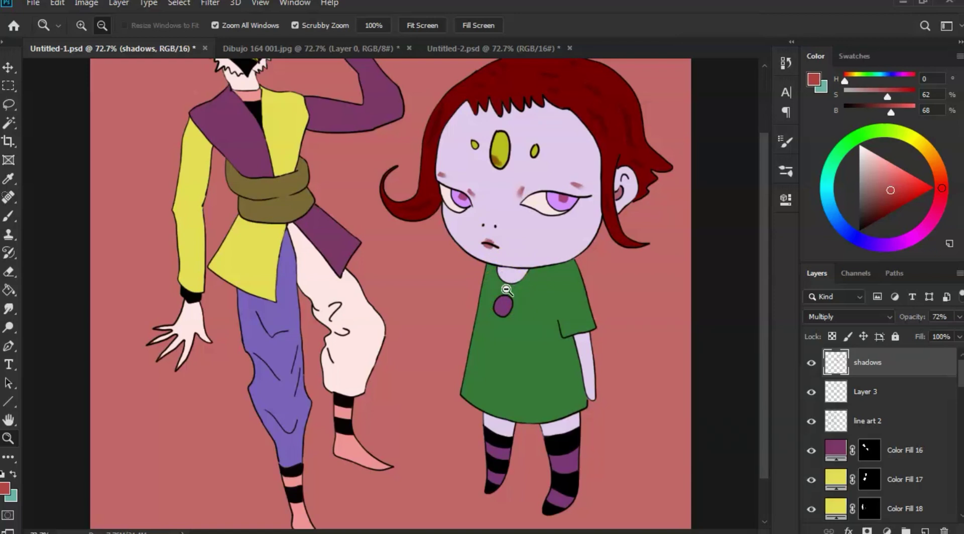
pyautogui.click(615, 153)
pyautogui.click(630, 217)
pyautogui.click(619, 220)
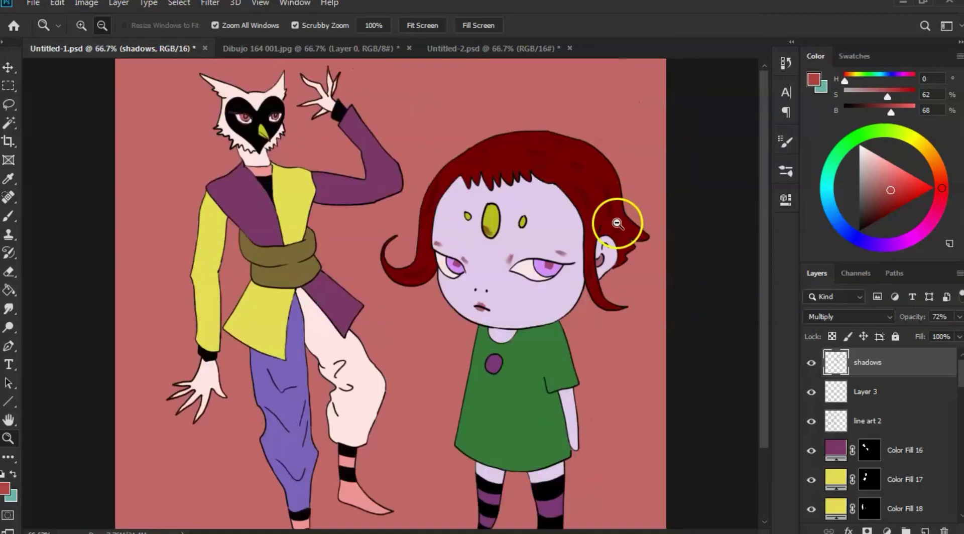
pyautogui.moveTo(599, 246)
pyautogui.mouseDown()
pyautogui.moveTo(586, 258)
pyautogui.moveTo(568, 254)
pyautogui.moveTo(582, 254)
pyautogui.mouseUp()
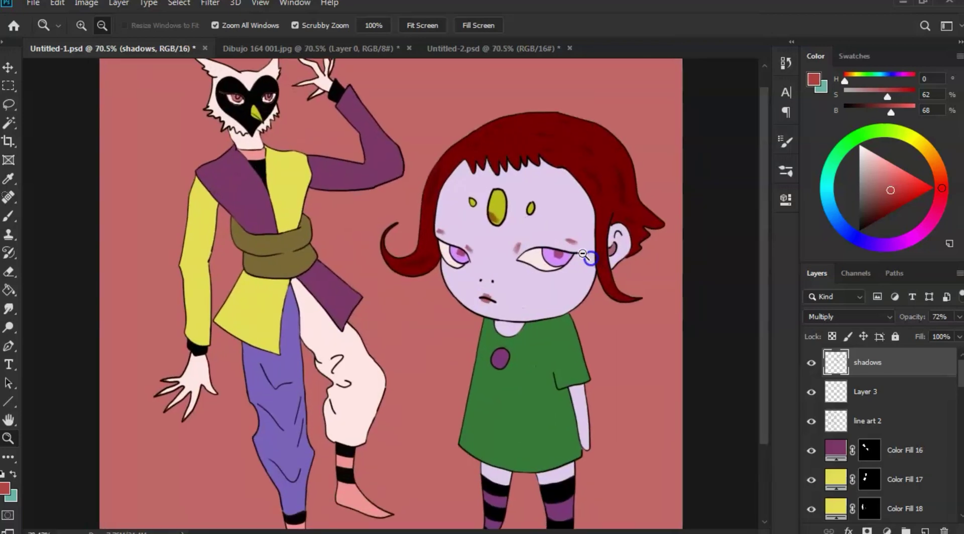
# Step: Paint a shadow on the green dress around the inner edge and corner of the sleeve and trim it with the Eraser
pyautogui.moveTo(516, 329); pyautogui.dragTo(546, 317)
pyautogui.moveTo(547, 182); pyautogui.dragTo(557, 205)
pyautogui.moveTo(548, 207)
pyautogui.mouseDown()
pyautogui.moveTo(530, 277)
pyautogui.moveTo(538, 270)
pyautogui.mouseUp()
pyautogui.press('b')
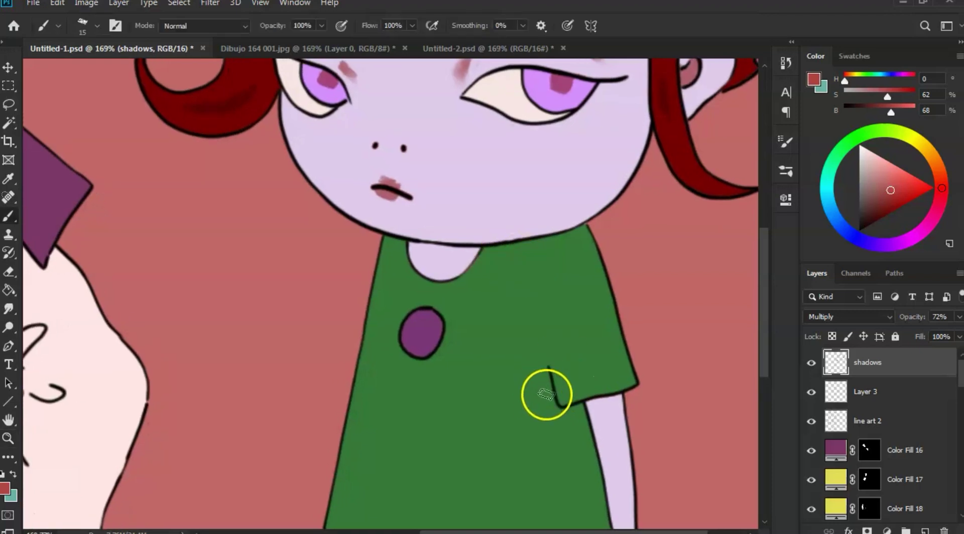
pyautogui.moveTo(555, 412)
pyautogui.mouseDown()
pyautogui.moveTo(569, 413)
pyautogui.moveTo(536, 383)
pyautogui.moveTo(544, 379)
pyautogui.moveTo(553, 403)
pyautogui.mouseUp()
pyautogui.click(538, 377)
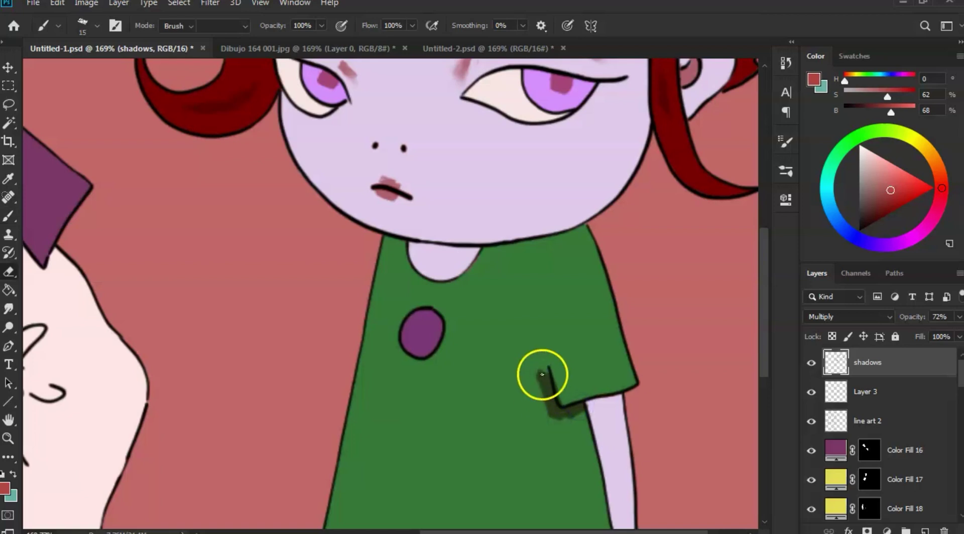
pyautogui.press('e')
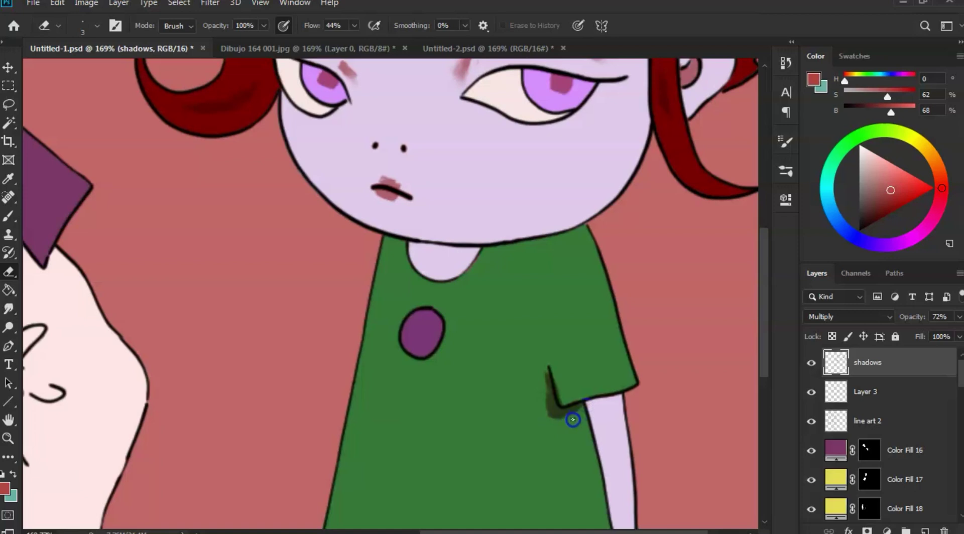
# Step: Trim the shadow around the green sleeve's inner corner with the Eraser and soften its edge with the Smudge tool
pyautogui.click(543, 376)
pyautogui.click(535, 370)
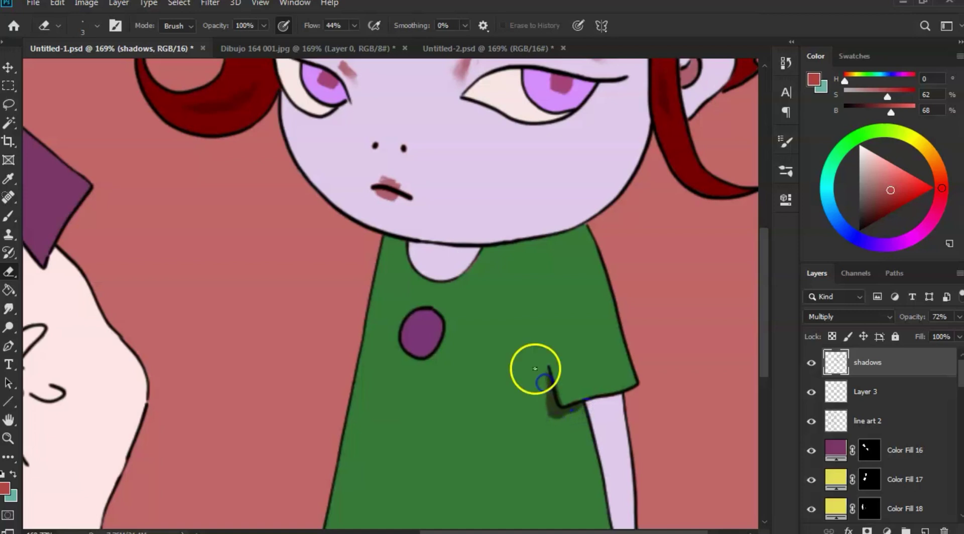
pyautogui.press('r')
pyautogui.moveTo(547, 398)
pyautogui.mouseDown()
pyautogui.moveTo(546, 371)
pyautogui.moveTo(561, 413)
pyautogui.mouseUp()
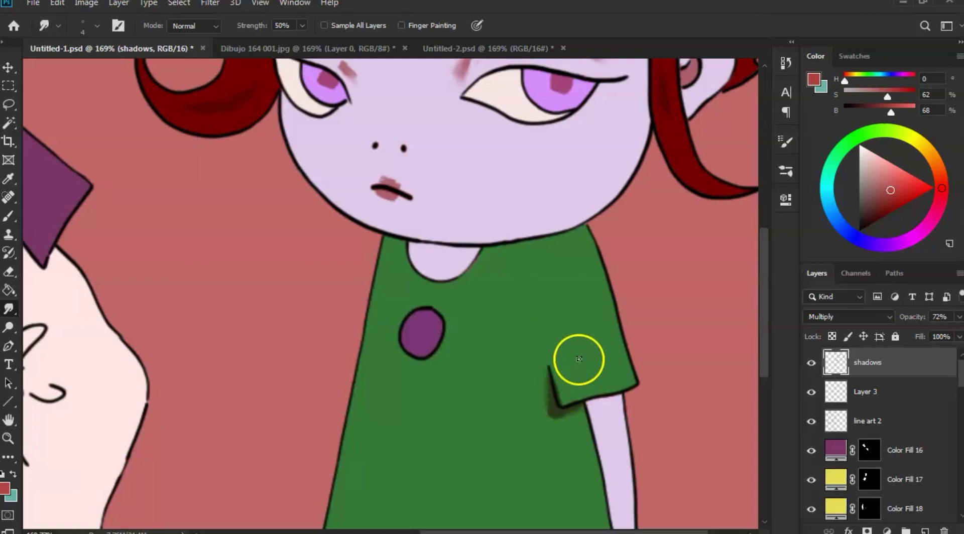
# Step: Paint a shadow under the girl's chin across her neck and the dress's neckline, and trim its edge with the Eraser
pyautogui.press('z')
pyautogui.moveTo(535, 371); pyautogui.dragTo(528, 348)
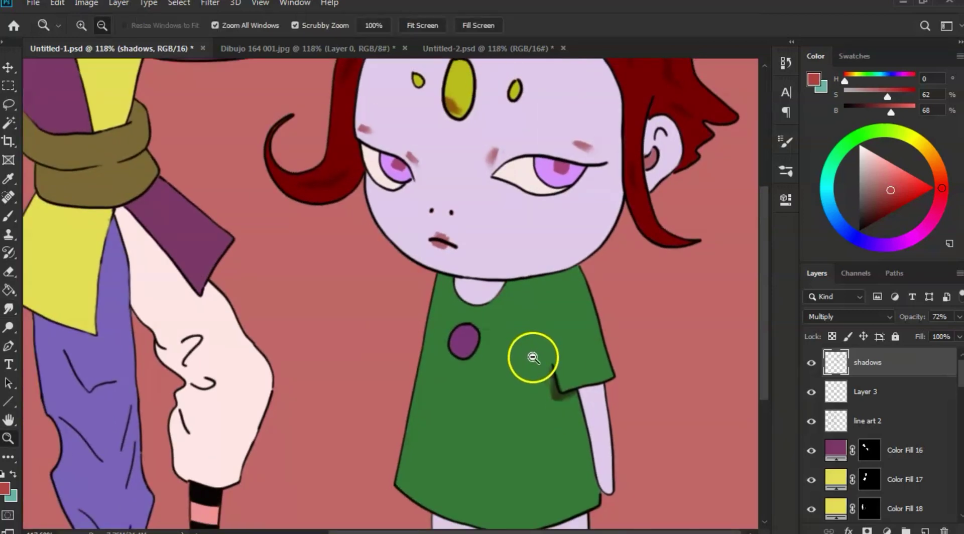
pyautogui.moveTo(527, 315); pyautogui.dragTo(567, 315)
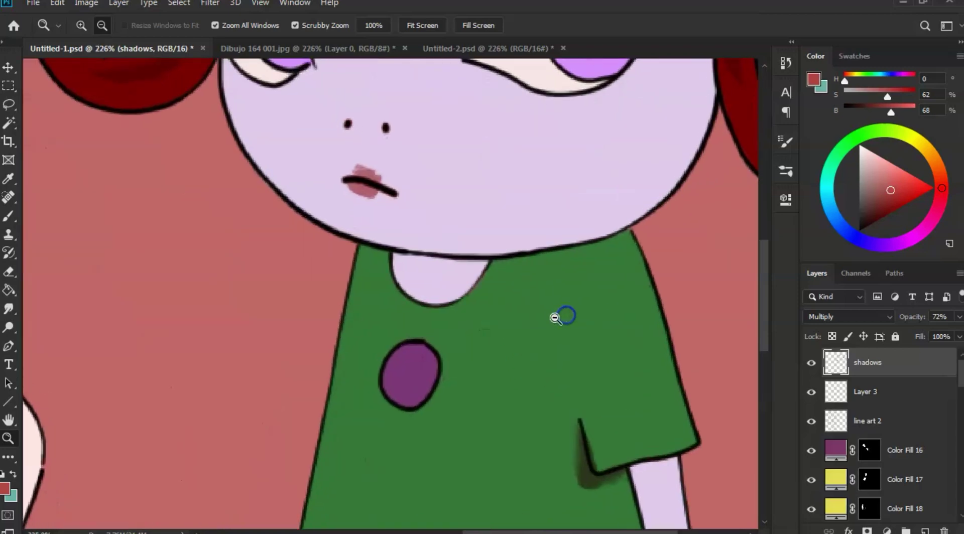
pyautogui.press('b')
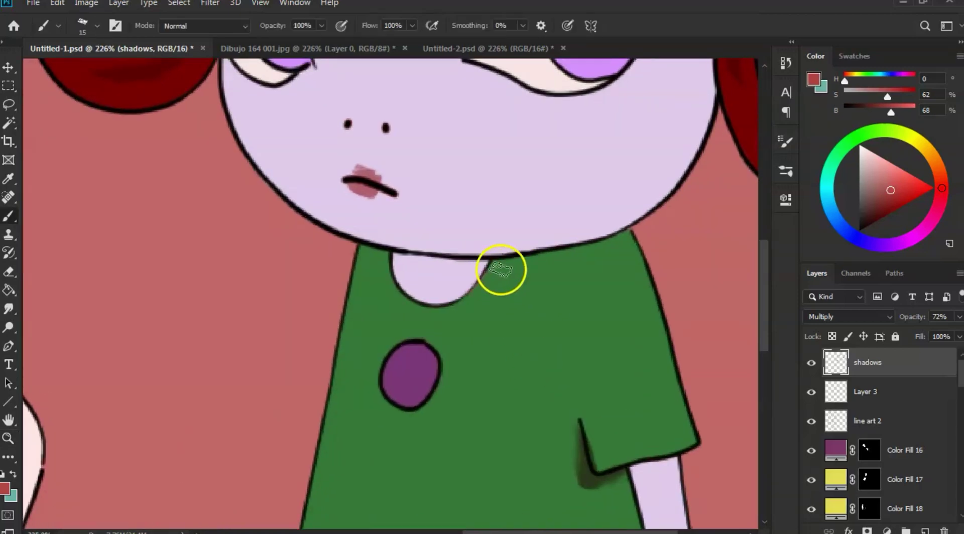
pyautogui.click(502, 265)
pyautogui.moveTo(509, 262)
pyautogui.mouseDown()
pyautogui.moveTo(565, 253)
pyautogui.moveTo(475, 268)
pyautogui.moveTo(483, 266)
pyautogui.moveTo(403, 260)
pyautogui.mouseUp()
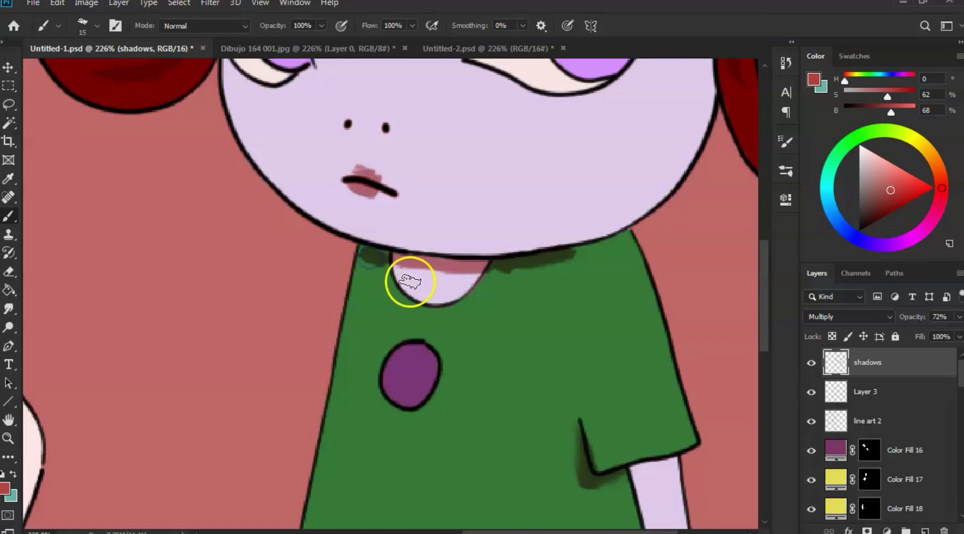
pyautogui.press('e')
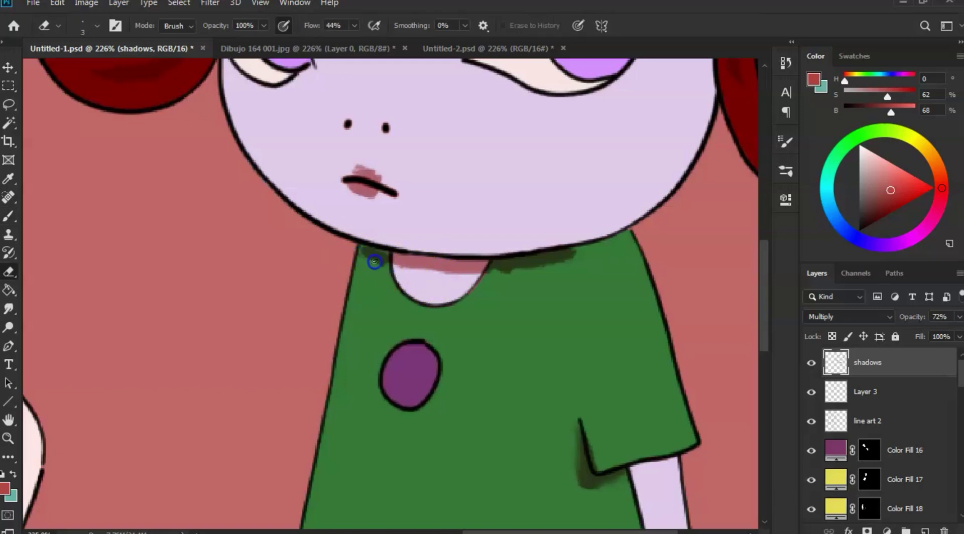
pyautogui.moveTo(389, 268); pyautogui.dragTo(568, 259)
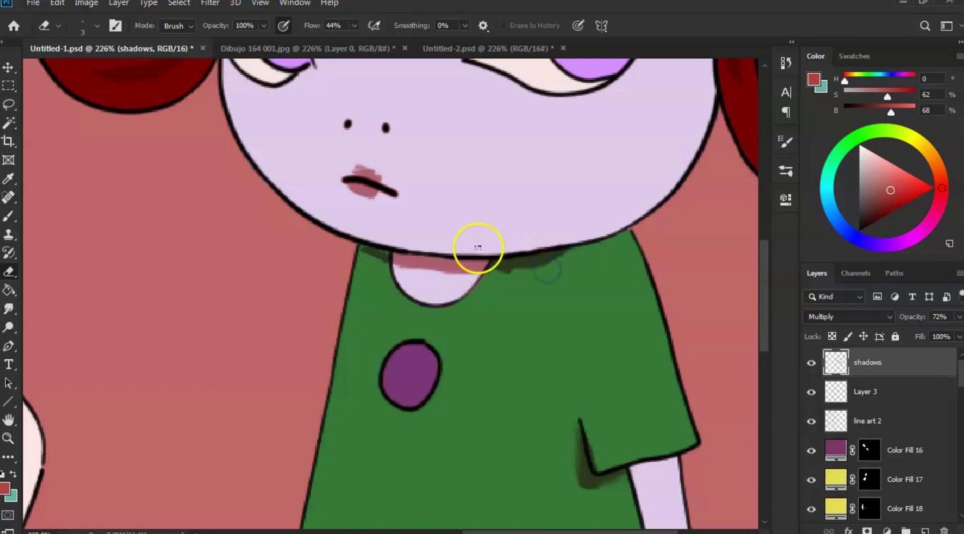
# Step: Blend the lower edge of the chin shadow on the neck and dress with the Smudge tool, enlarging it to 7 px
pyautogui.press('r')
pyautogui.moveTo(533, 269); pyautogui.dragTo(530, 261)
pyautogui.moveTo(452, 276)
pyautogui.mouseDown()
pyautogui.moveTo(446, 288)
pyautogui.moveTo(454, 274)
pyautogui.moveTo(441, 273)
pyautogui.mouseUp()
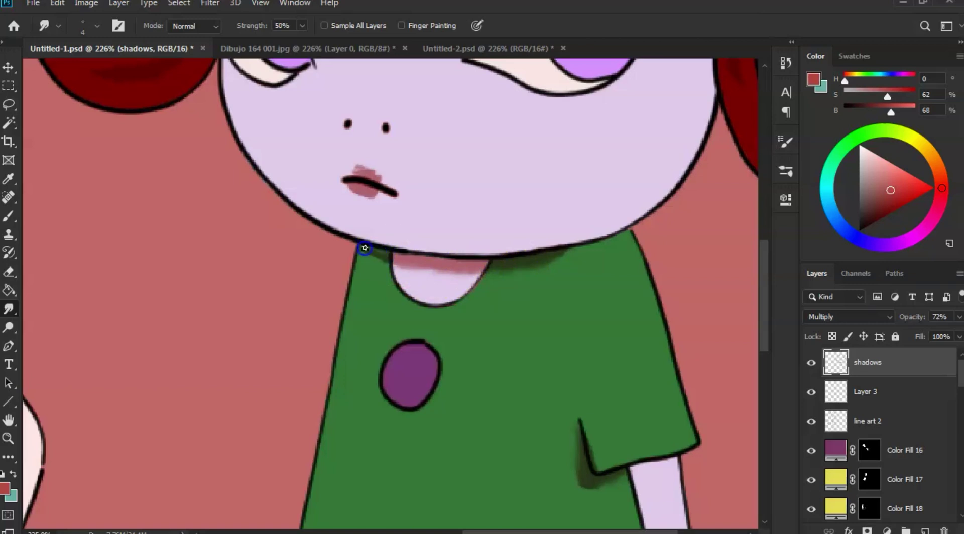
pyautogui.moveTo(386, 262)
pyautogui.mouseDown()
pyautogui.moveTo(375, 253)
pyautogui.moveTo(428, 278)
pyautogui.moveTo(443, 261)
pyautogui.moveTo(477, 272)
pyautogui.mouseUp()
pyautogui.rightClick(575, 282)
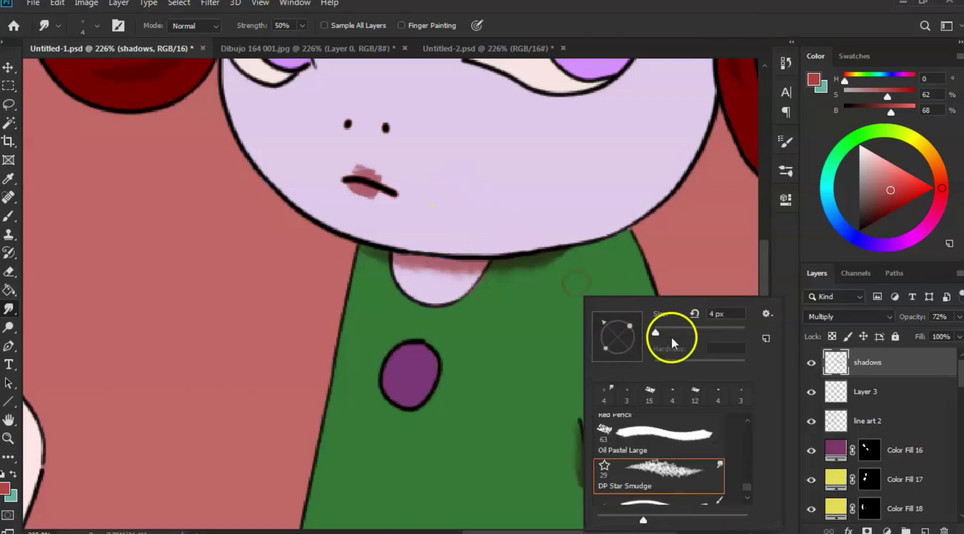
pyautogui.click(531, 285)
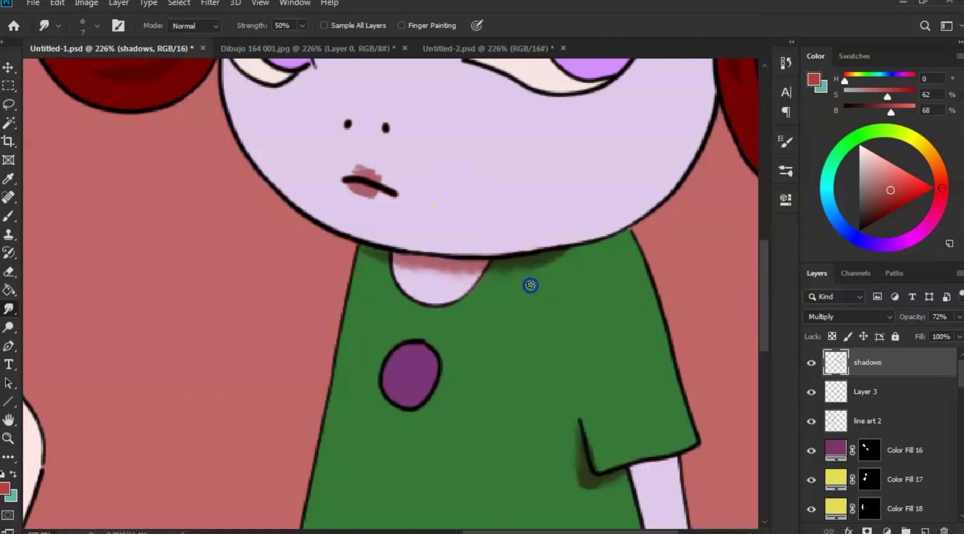
pyautogui.moveTo(541, 266)
pyautogui.mouseDown()
pyautogui.moveTo(437, 279)
pyautogui.moveTo(445, 276)
pyautogui.moveTo(402, 271)
pyautogui.mouseUp()
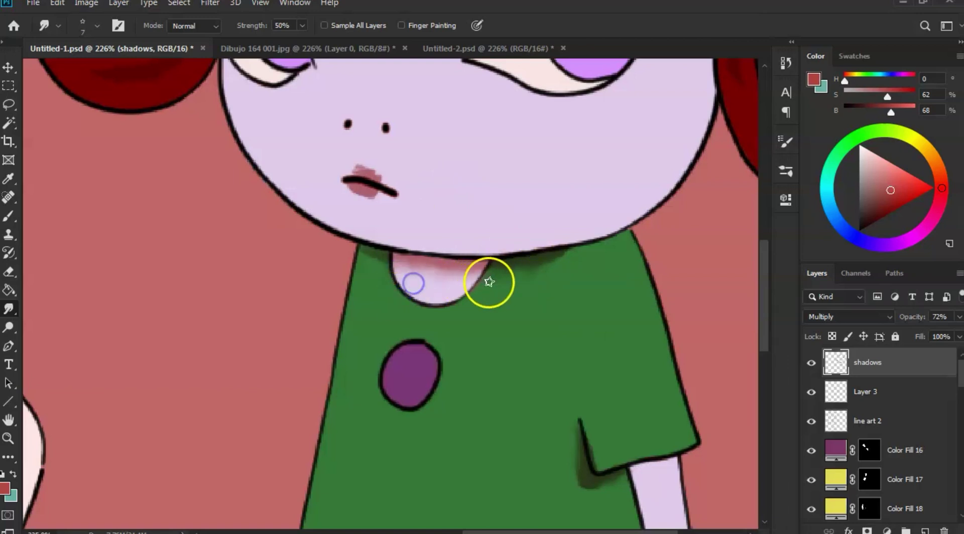
# Step: Examine the shading on the girl's hair, face and dress with both full characters in view
pyautogui.press('z')
pyautogui.moveTo(576, 290)
pyautogui.mouseDown()
pyautogui.moveTo(533, 327)
pyautogui.moveTo(538, 368)
pyautogui.mouseUp()
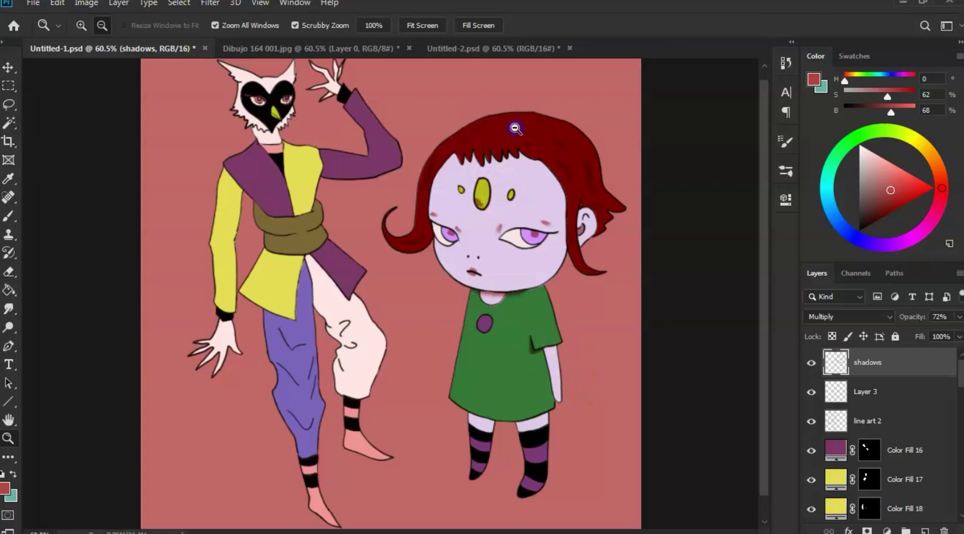
pyautogui.moveTo(487, 135); pyautogui.dragTo(520, 274)
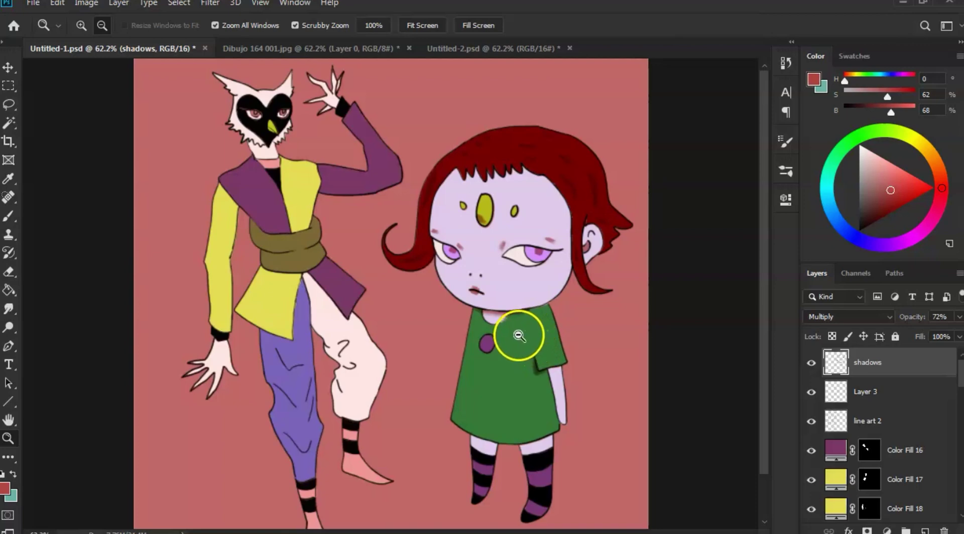
pyautogui.moveTo(523, 333); pyautogui.dragTo(565, 329)
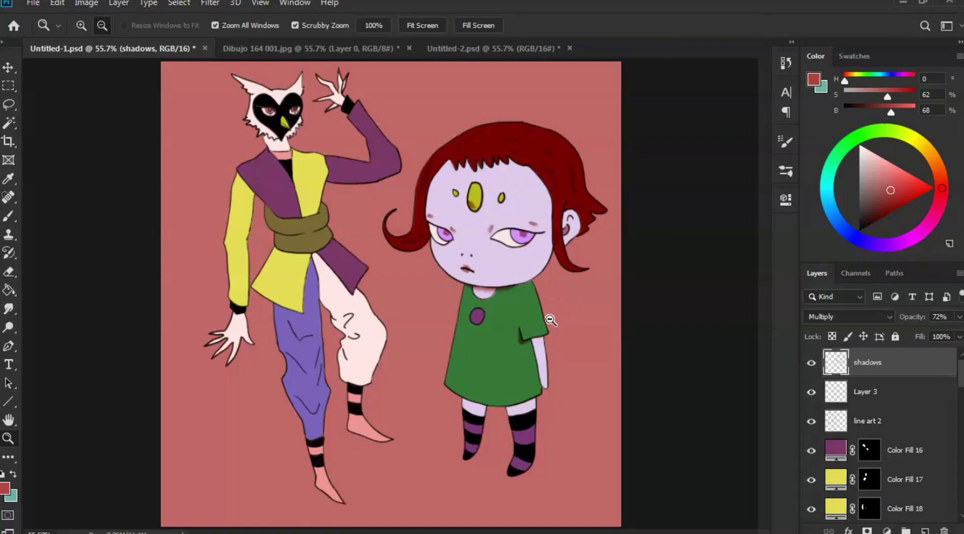
pyautogui.moveTo(551, 303); pyautogui.dragTo(555, 366)
pyautogui.click(545, 328)
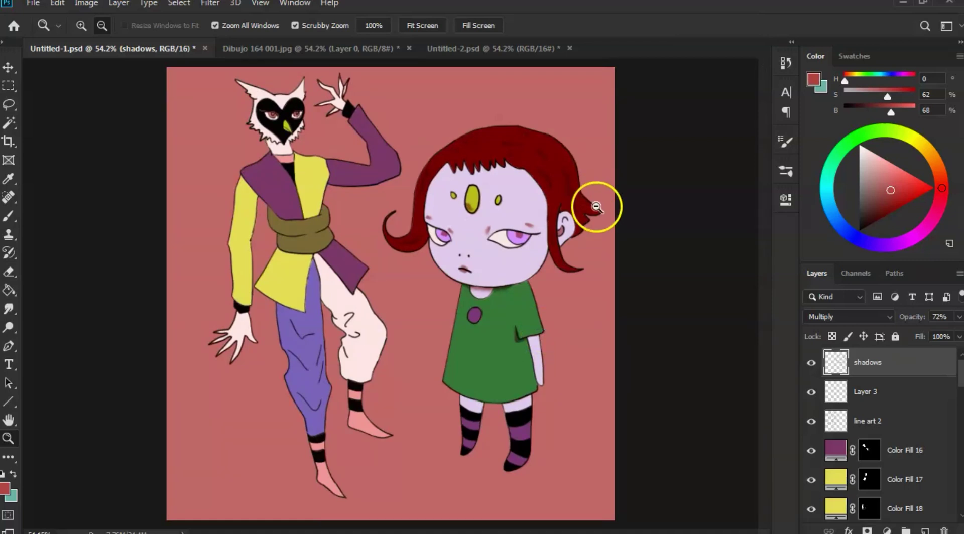
pyautogui.click(563, 321)
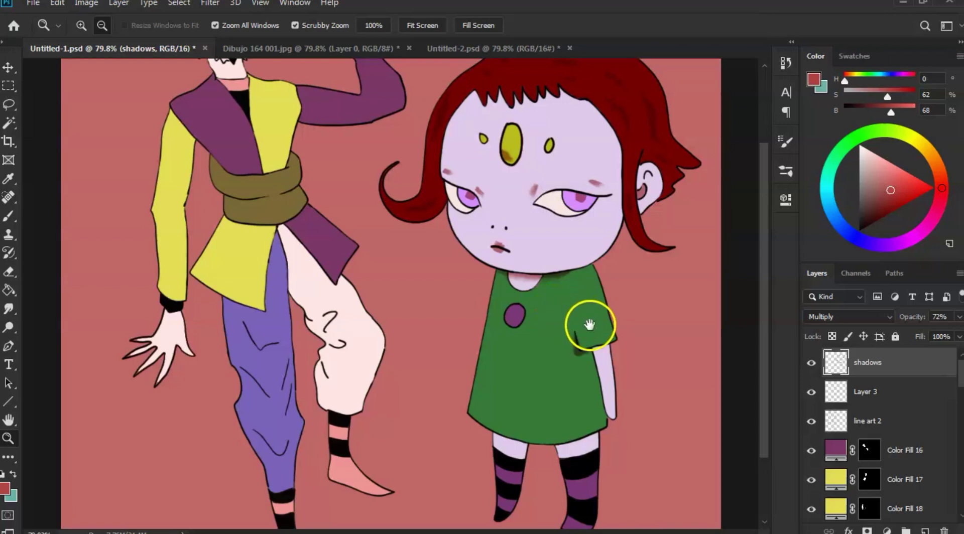
pyautogui.moveTo(586, 323); pyautogui.dragTo(558, 310)
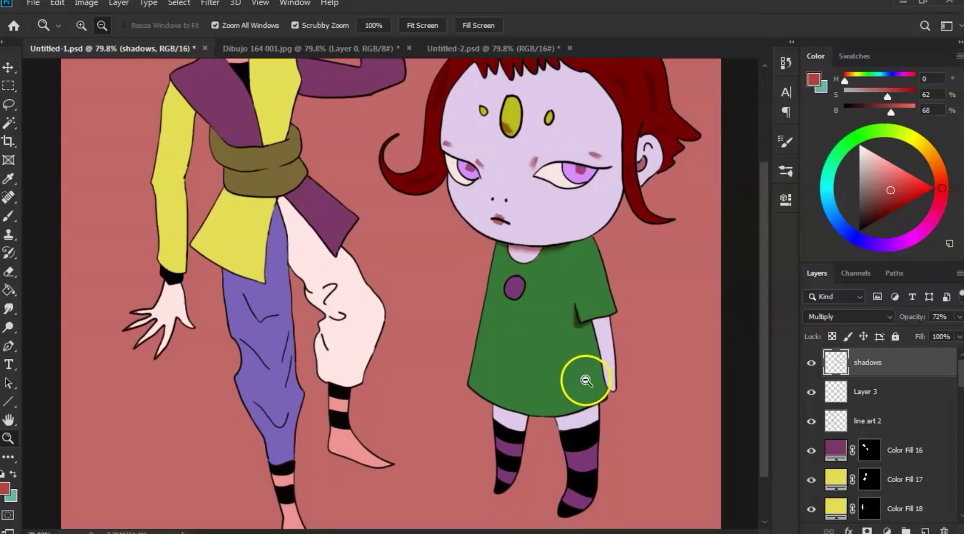
# Step: Paint a shadow on the girl's upper arm beneath the sleeve hem with a 10 px Oil Pastel Large brush and switch to the Eraser to trim it
pyautogui.moveTo(577, 366); pyautogui.dragTo(615, 371)
pyautogui.press('b')
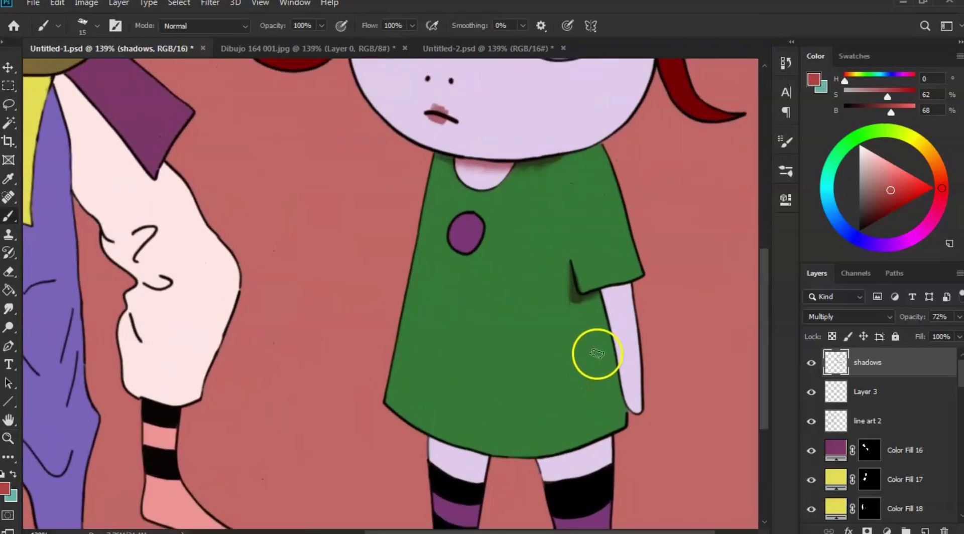
pyautogui.press('z')
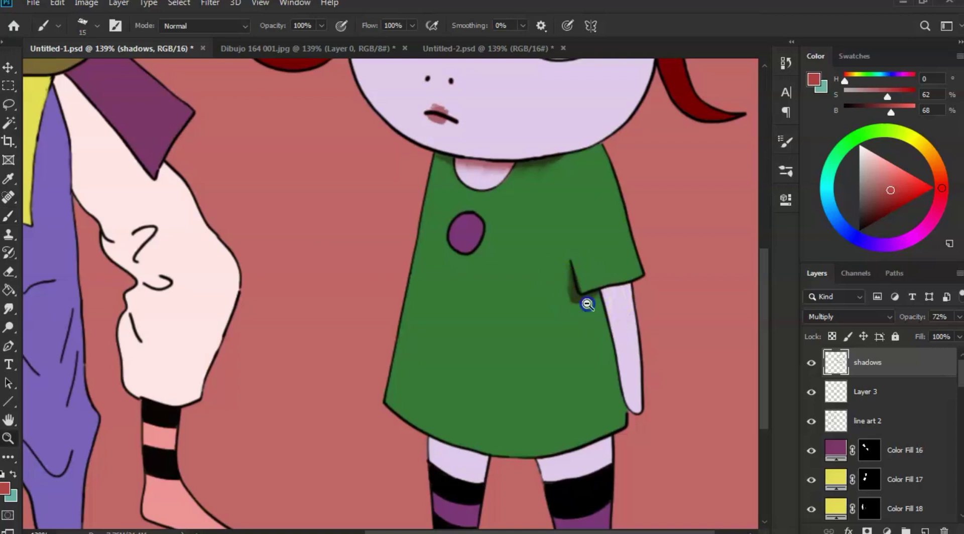
pyautogui.moveTo(585, 302); pyautogui.dragTo(662, 319)
pyautogui.press('b')
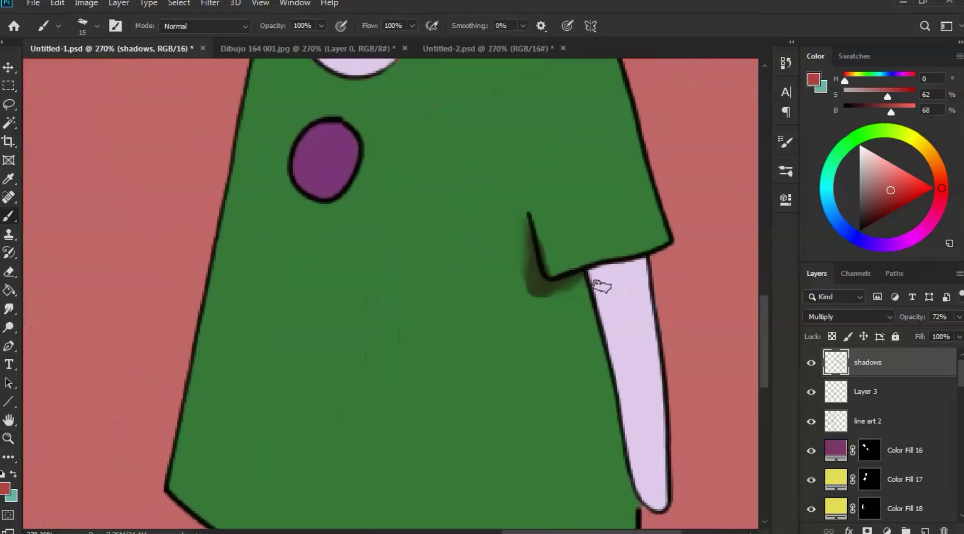
pyautogui.rightClick(561, 253)
pyautogui.moveTo(641, 290); pyautogui.dragTo(639, 290)
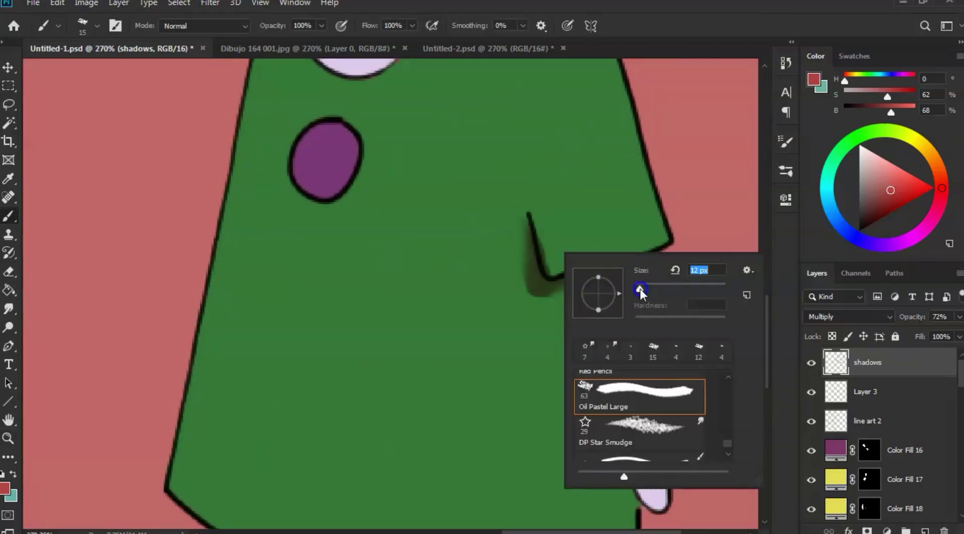
pyautogui.click(595, 232)
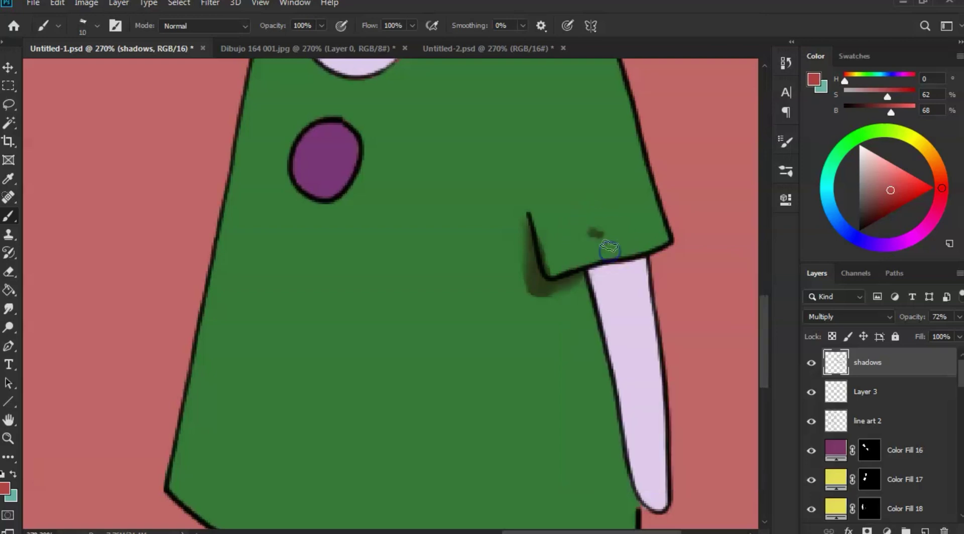
pyautogui.press('ctrl')
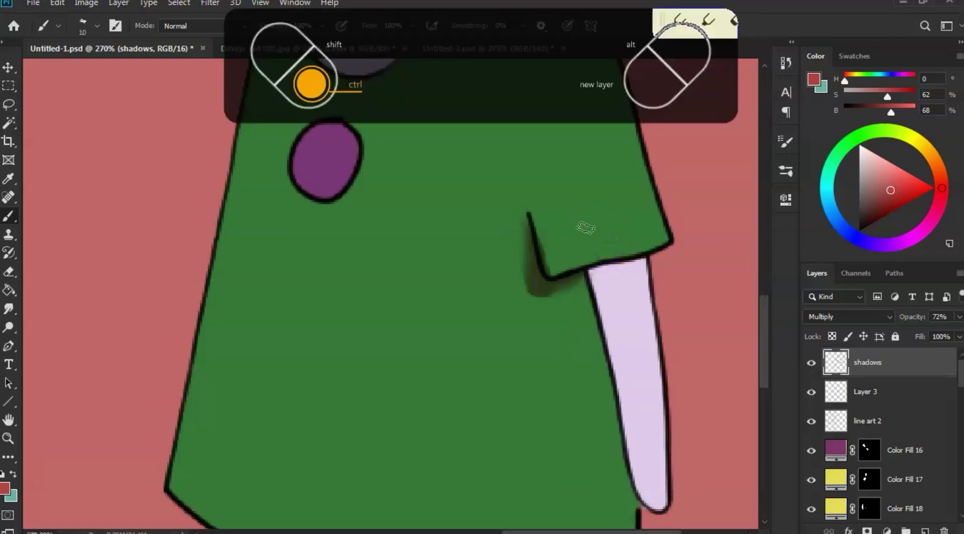
pyautogui.moveTo(603, 279); pyautogui.dragTo(596, 271)
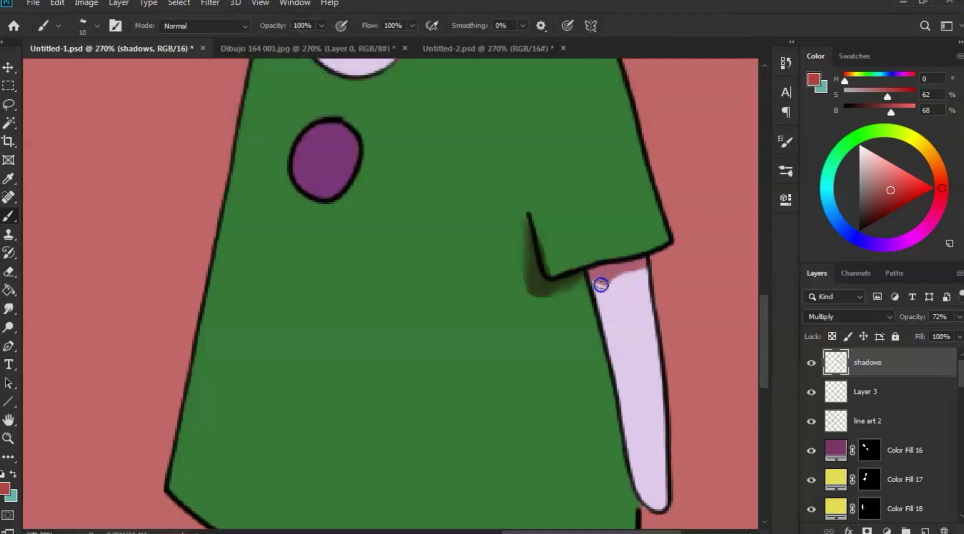
pyautogui.click(599, 290)
pyautogui.press('e')
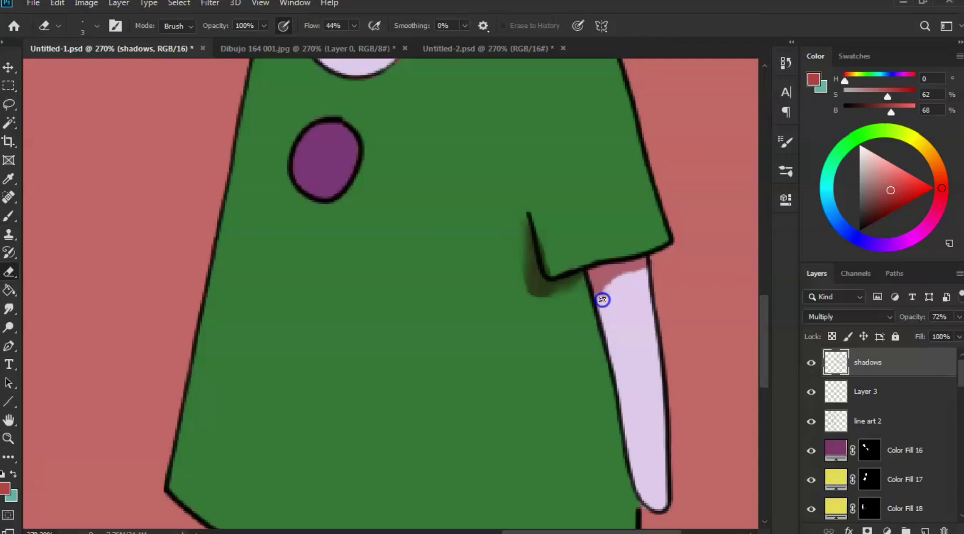
# Step: Smudge the shadow on the girl's arm beneath the sleeve and beside the sleeve fold to soften its edges
pyautogui.press('r')
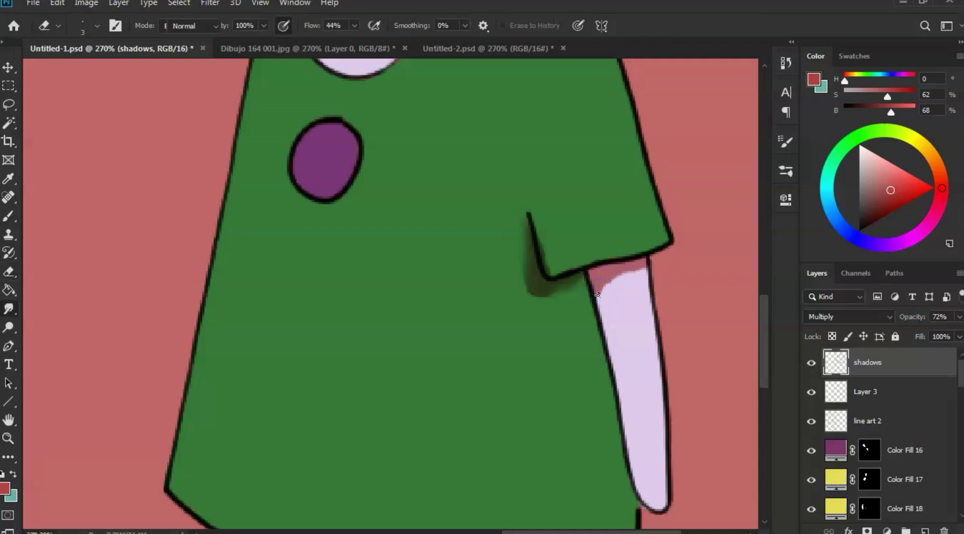
pyautogui.moveTo(610, 282)
pyautogui.mouseDown()
pyautogui.moveTo(641, 273)
pyautogui.moveTo(648, 283)
pyautogui.moveTo(623, 286)
pyautogui.moveTo(602, 305)
pyautogui.moveTo(581, 299)
pyautogui.moveTo(580, 284)
pyautogui.moveTo(565, 303)
pyautogui.moveTo(523, 224)
pyautogui.mouseUp()
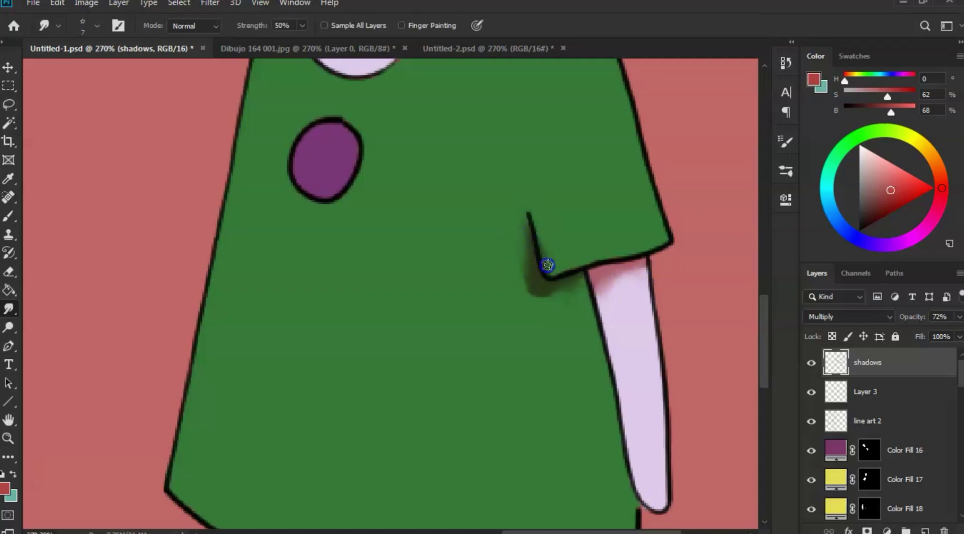
# Step: Brush red shadows on the shadows layer across the tops of both of the girl's legs, just below the dress hem
pyautogui.press('z')
pyautogui.moveTo(564, 254); pyautogui.dragTo(512, 263)
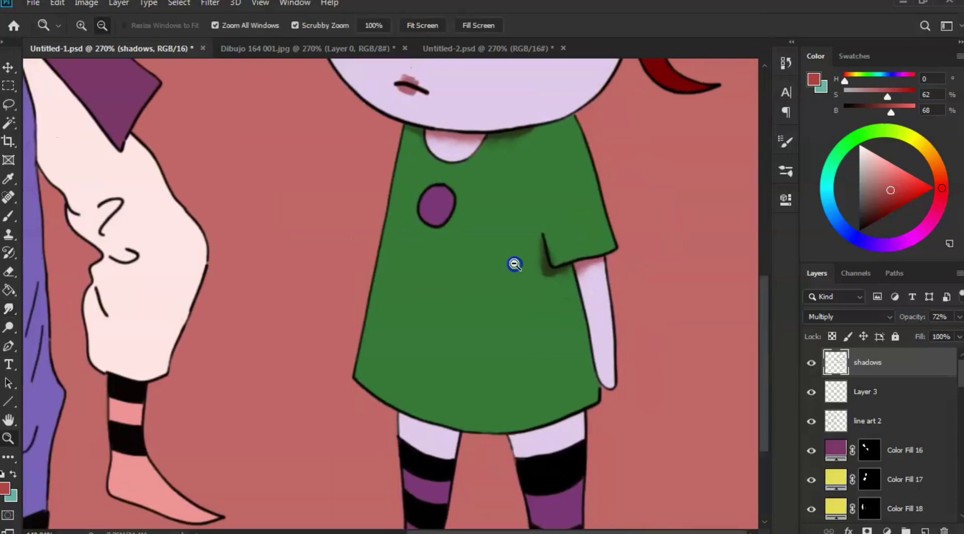
pyautogui.moveTo(519, 311); pyautogui.dragTo(519, 216)
pyautogui.moveTo(504, 278); pyautogui.dragTo(556, 262)
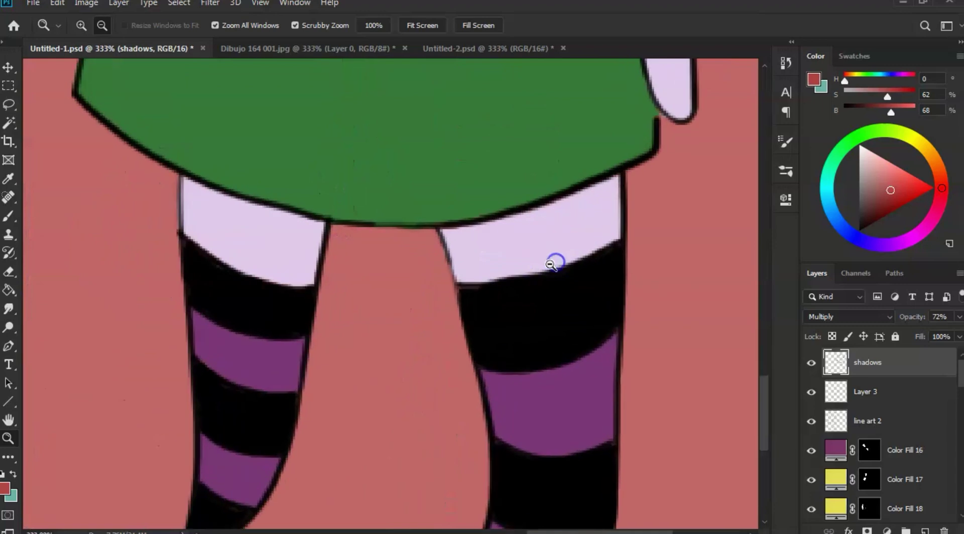
pyautogui.press('b')
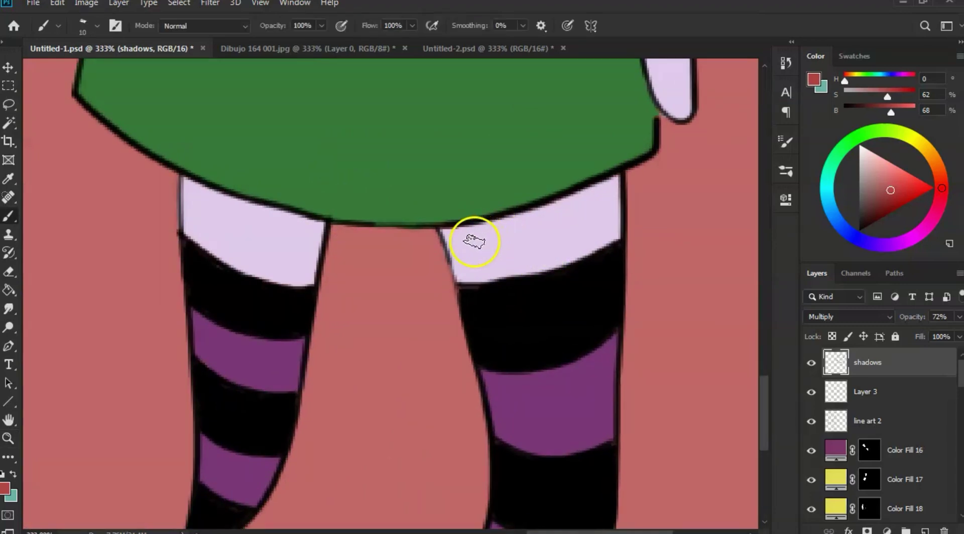
pyautogui.moveTo(449, 234)
pyautogui.mouseDown()
pyautogui.moveTo(532, 222)
pyautogui.moveTo(612, 187)
pyautogui.mouseUp()
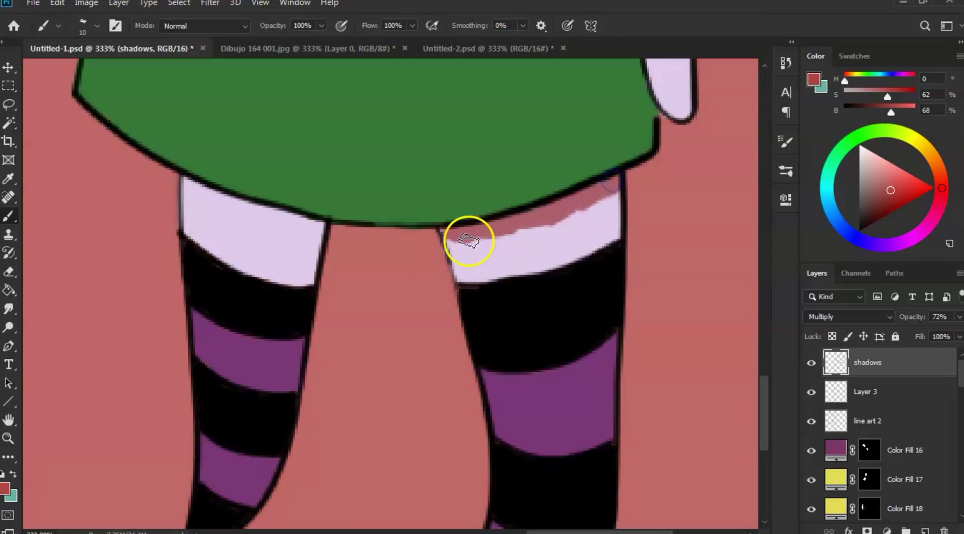
pyautogui.moveTo(466, 240); pyautogui.dragTo(449, 239)
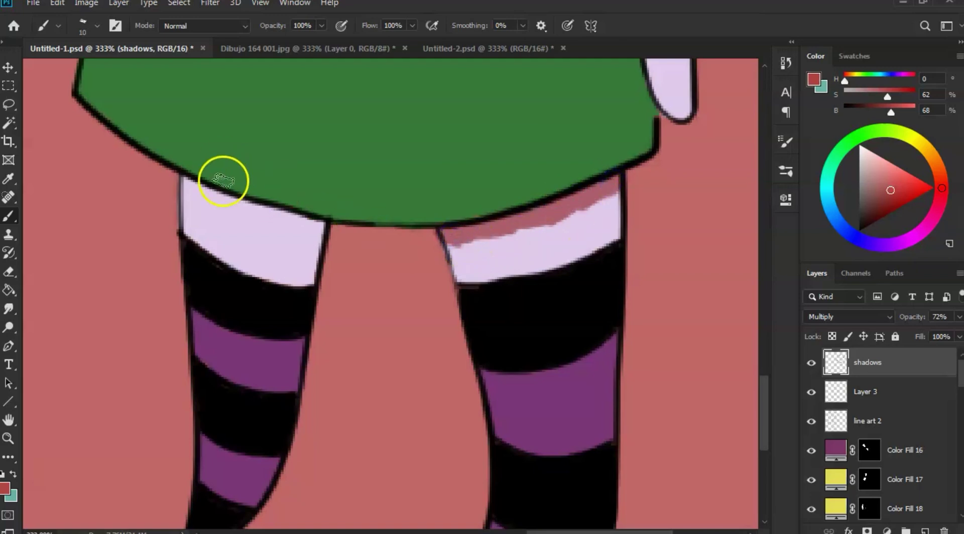
pyautogui.moveTo(190, 186); pyautogui.dragTo(310, 226)
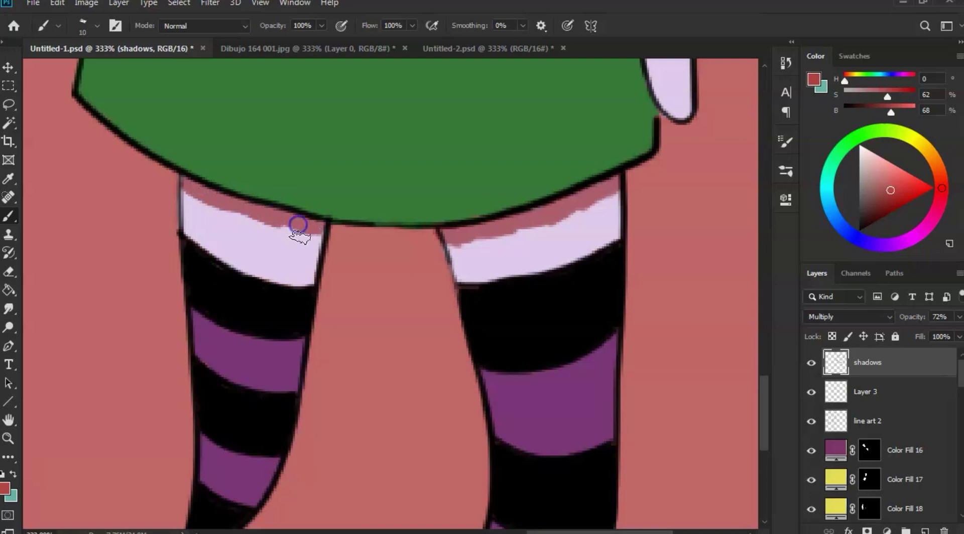
# Step: Smudge the lower edges of the shadows on both of the girl's thighs into the skin at 50% strength
pyautogui.press('r')
pyautogui.moveTo(315, 239)
pyautogui.mouseDown()
pyautogui.moveTo(232, 220)
pyautogui.moveTo(190, 200)
pyautogui.mouseUp()
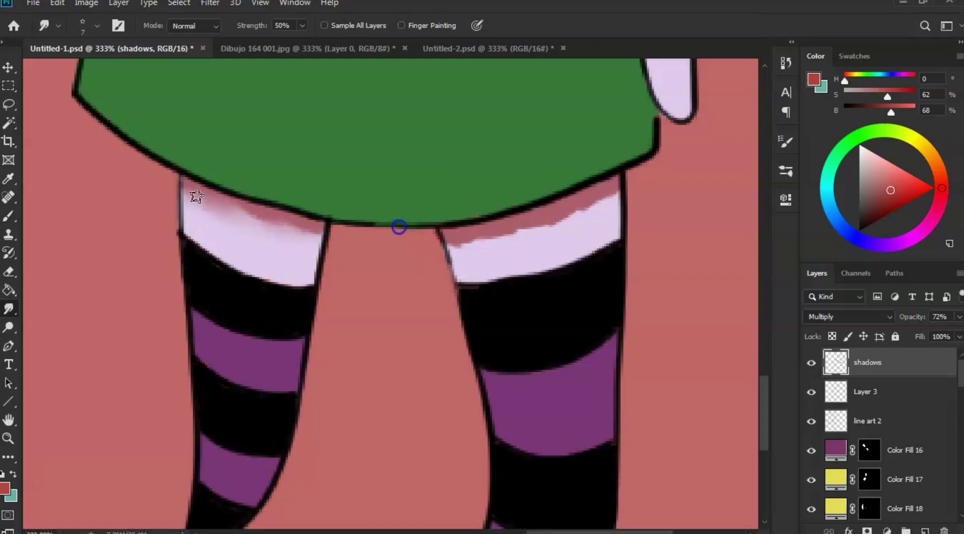
pyautogui.moveTo(522, 251)
pyautogui.mouseDown()
pyautogui.moveTo(451, 257)
pyautogui.moveTo(452, 246)
pyautogui.moveTo(499, 242)
pyautogui.moveTo(616, 191)
pyautogui.mouseUp()
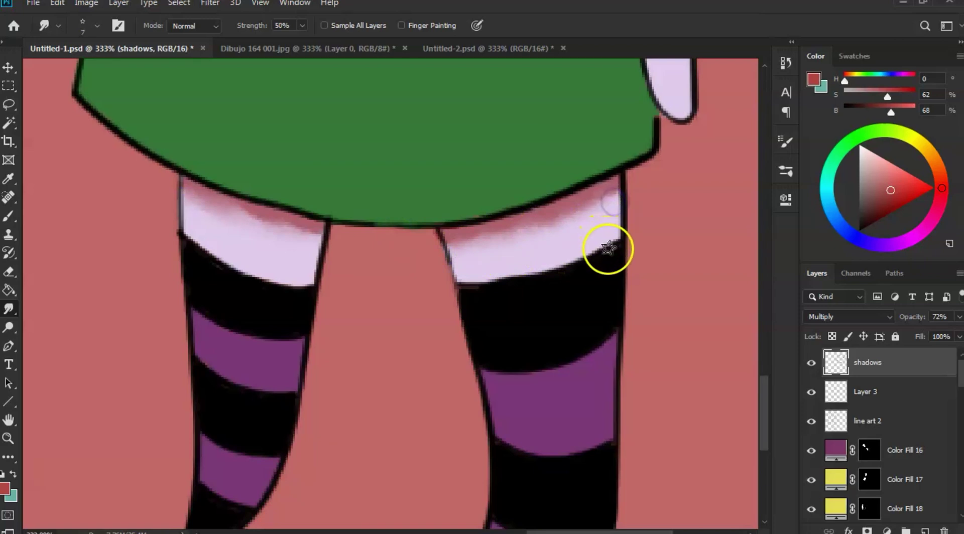
pyautogui.press('z')
pyautogui.moveTo(604, 262); pyautogui.dragTo(553, 294)
pyautogui.keyDown('alt'); pyautogui.click(553, 294); pyautogui.keyUp('alt')
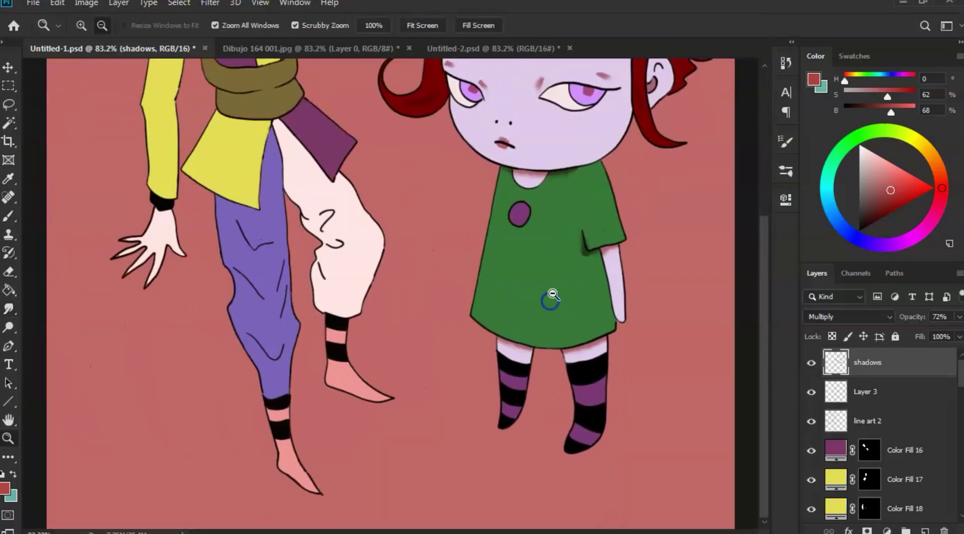
pyautogui.keyDown('alt'); pyautogui.click(575, 311); pyautogui.keyUp('alt')
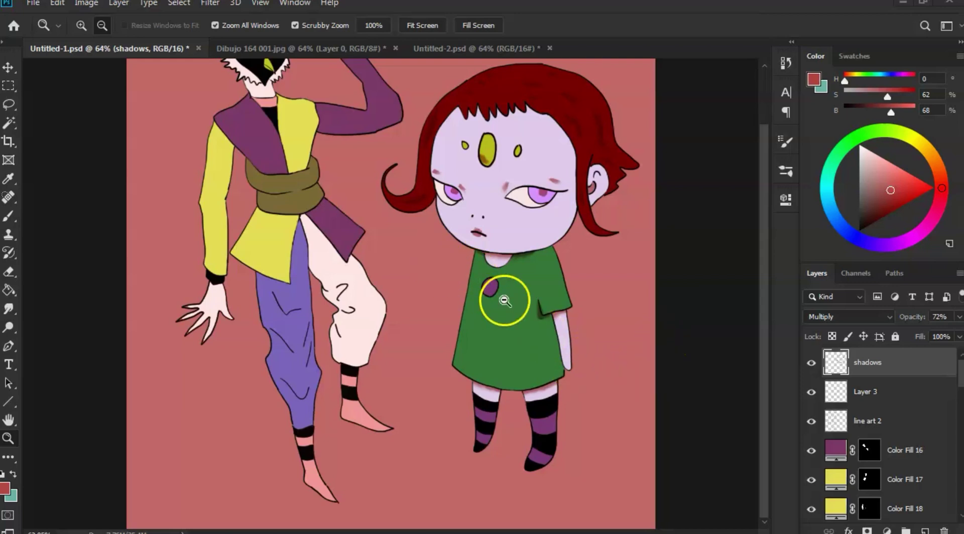
pyautogui.moveTo(518, 319); pyautogui.dragTo(490, 333)
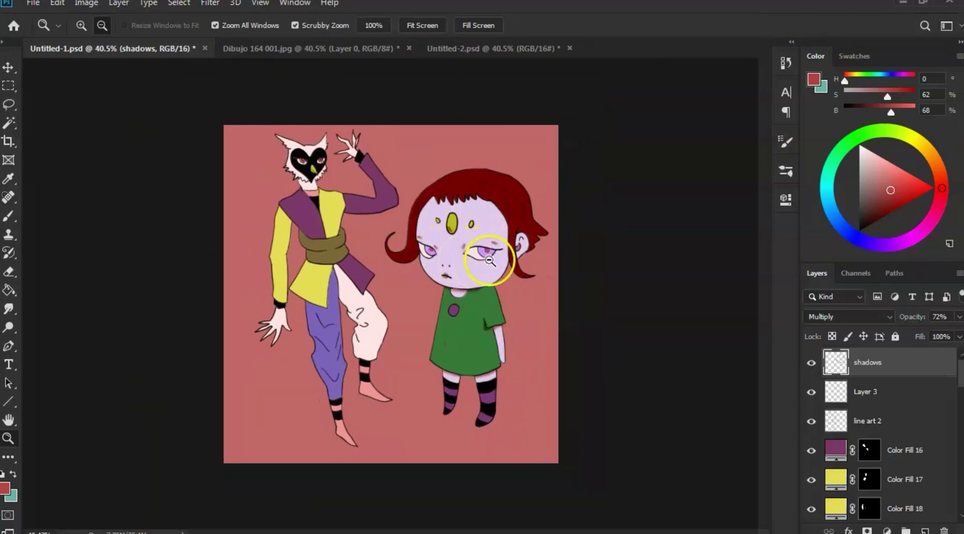
# Step: Brush shadows onto the green dress along its lower left edge and in the lower right hem corner
pyautogui.moveTo(468, 287)
pyautogui.mouseDown()
pyautogui.moveTo(537, 285)
pyautogui.moveTo(498, 310)
pyautogui.moveTo(481, 287)
pyautogui.mouseUp()
pyautogui.press('b')
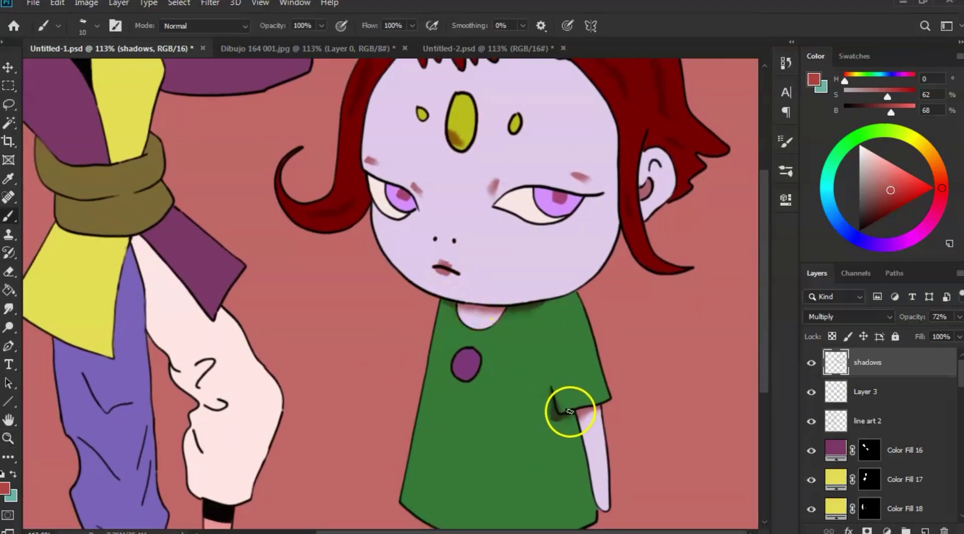
pyautogui.press('z')
pyautogui.moveTo(564, 392)
pyautogui.mouseDown()
pyautogui.moveTo(532, 394)
pyautogui.moveTo(547, 393)
pyautogui.moveTo(553, 319)
pyautogui.mouseUp()
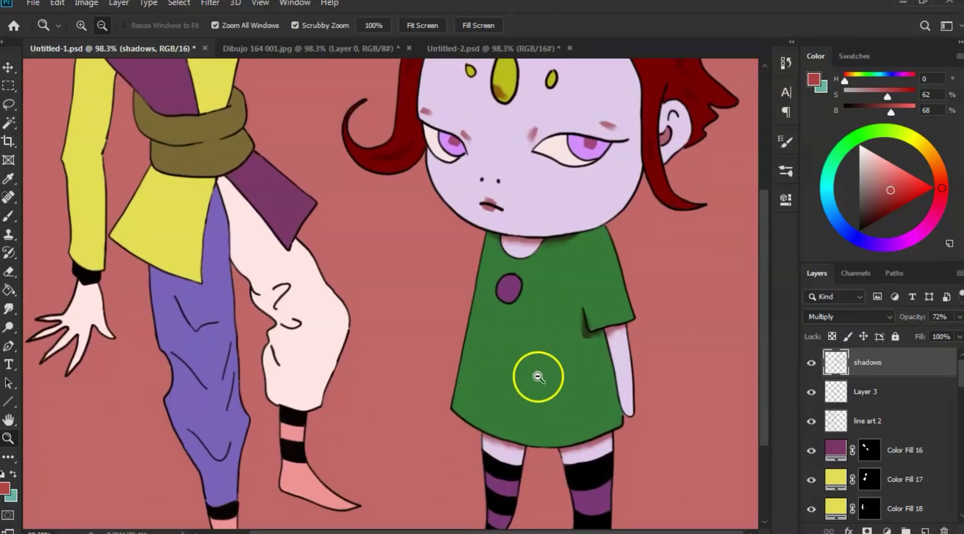
pyautogui.moveTo(535, 366)
pyautogui.mouseDown()
pyautogui.moveTo(523, 361)
pyautogui.moveTo(553, 364)
pyautogui.moveTo(524, 362)
pyautogui.mouseUp()
pyautogui.press('b')
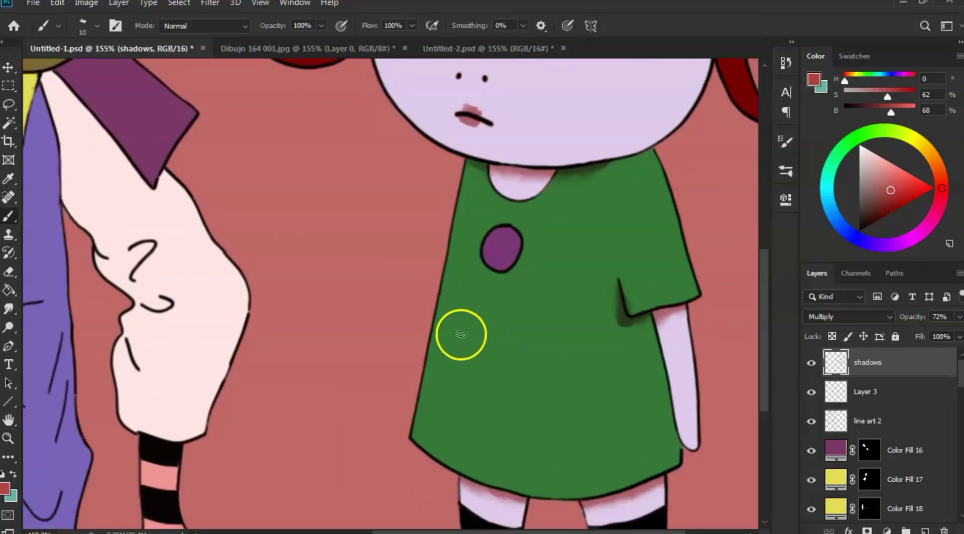
pyautogui.moveTo(422, 409); pyautogui.dragTo(421, 419)
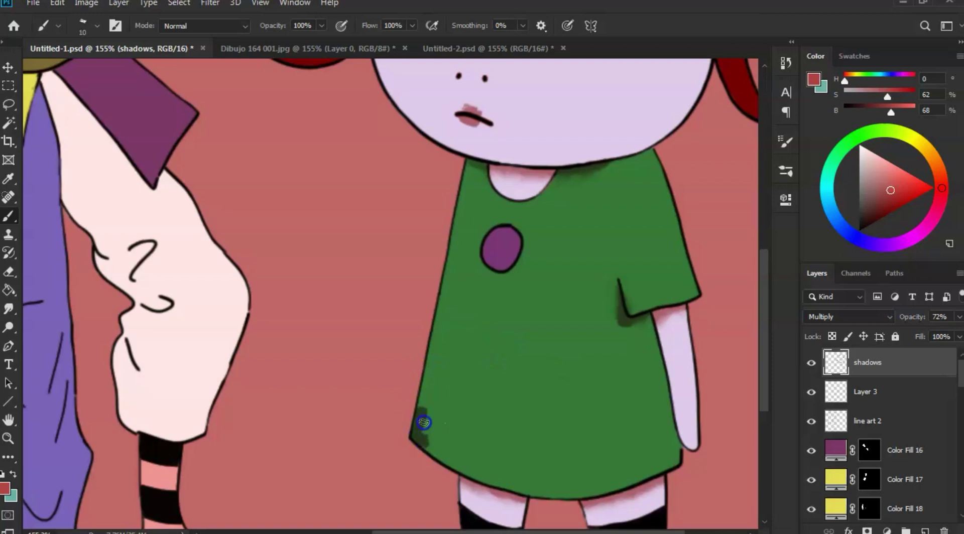
pyautogui.moveTo(424, 423); pyautogui.dragTo(433, 361)
pyautogui.moveTo(420, 415); pyautogui.dragTo(432, 349)
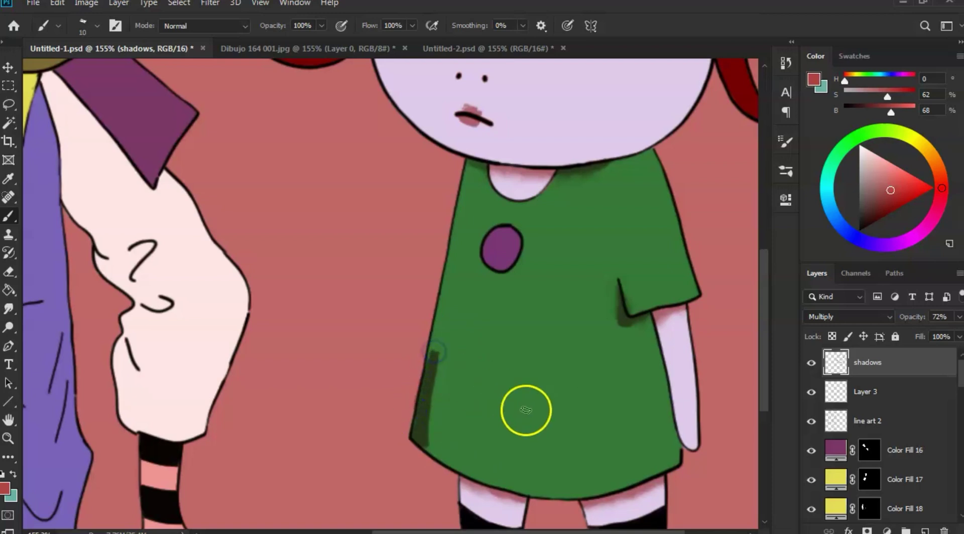
pyautogui.moveTo(674, 445); pyautogui.dragTo(661, 466)
# Step: Smudge the new shadows at both lower corners of the green dress so they blend into the fabric
pyautogui.press('r')
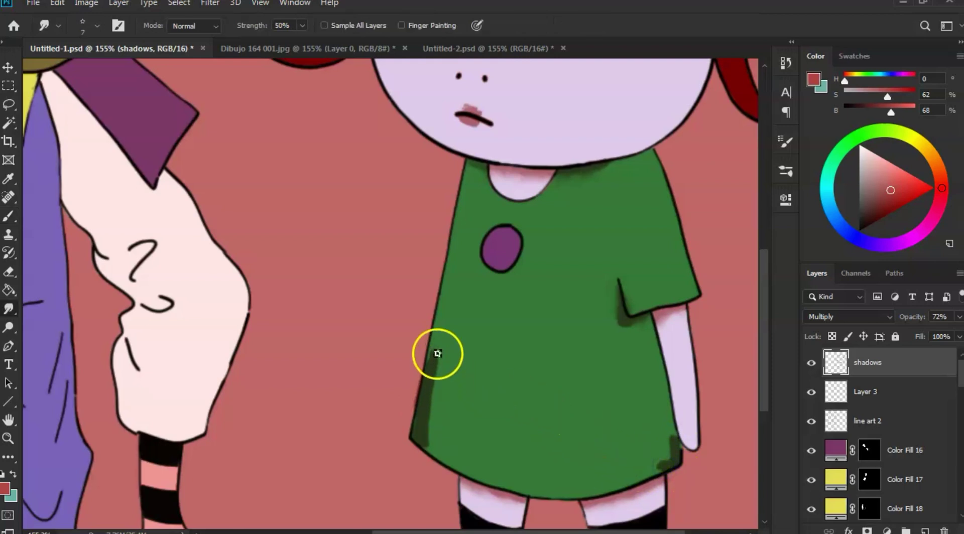
pyautogui.moveTo(438, 354); pyautogui.dragTo(425, 402)
pyautogui.moveTo(439, 338)
pyautogui.mouseDown()
pyautogui.moveTo(428, 437)
pyautogui.moveTo(414, 433)
pyautogui.mouseUp()
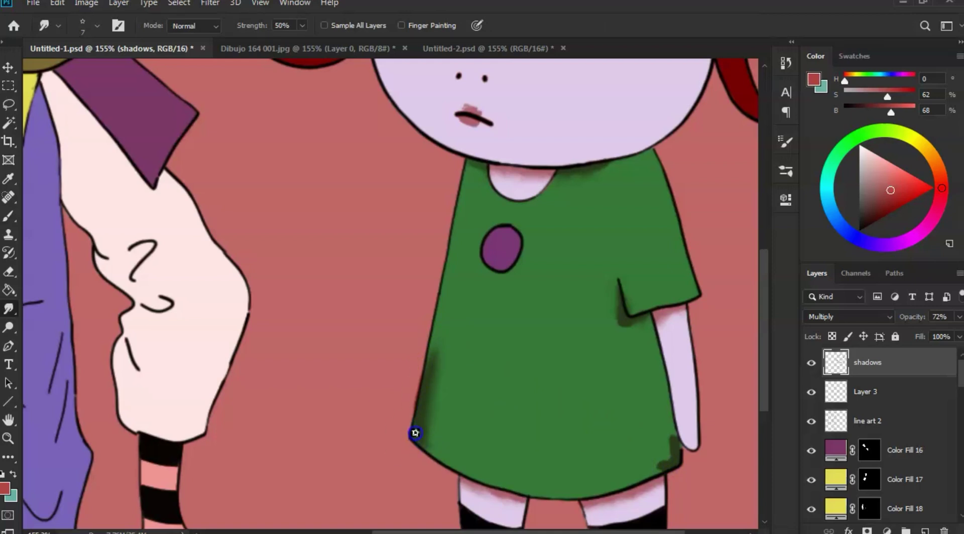
pyautogui.moveTo(428, 377); pyautogui.dragTo(433, 359)
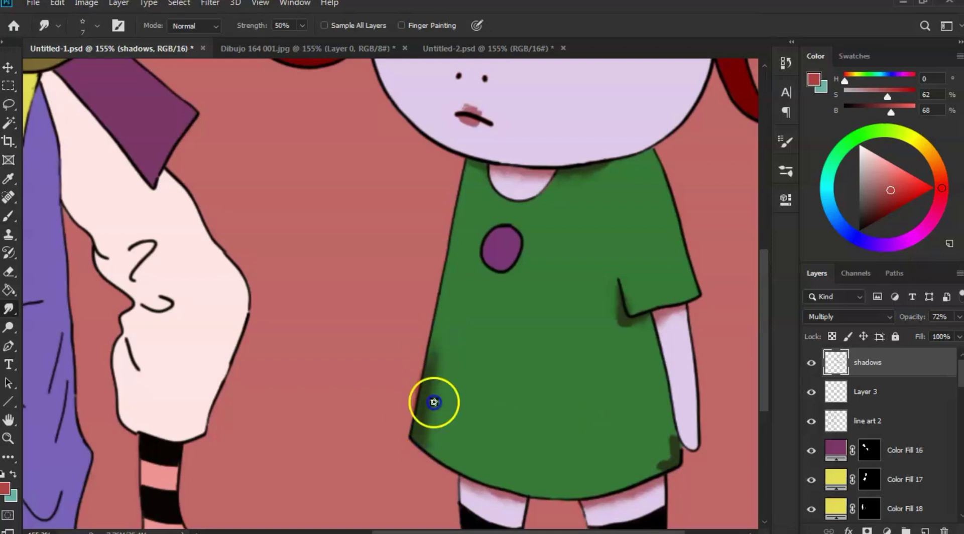
pyautogui.moveTo(422, 433); pyautogui.dragTo(449, 458)
pyautogui.moveTo(673, 454)
pyautogui.mouseDown()
pyautogui.moveTo(653, 477)
pyautogui.moveTo(665, 430)
pyautogui.moveTo(674, 443)
pyautogui.moveTo(663, 408)
pyautogui.moveTo(654, 401)
pyautogui.moveTo(674, 431)
pyautogui.moveTo(651, 404)
pyautogui.mouseUp()
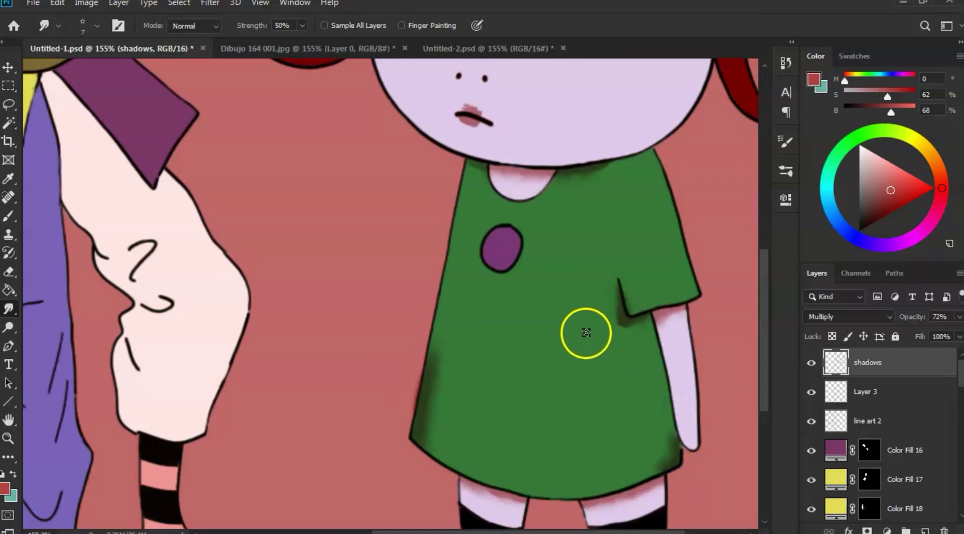
# Step: Smudge the red shading around the girl's mouth to soften its edges
pyautogui.press('z')
pyautogui.moveTo(600, 325); pyautogui.dragTo(561, 330)
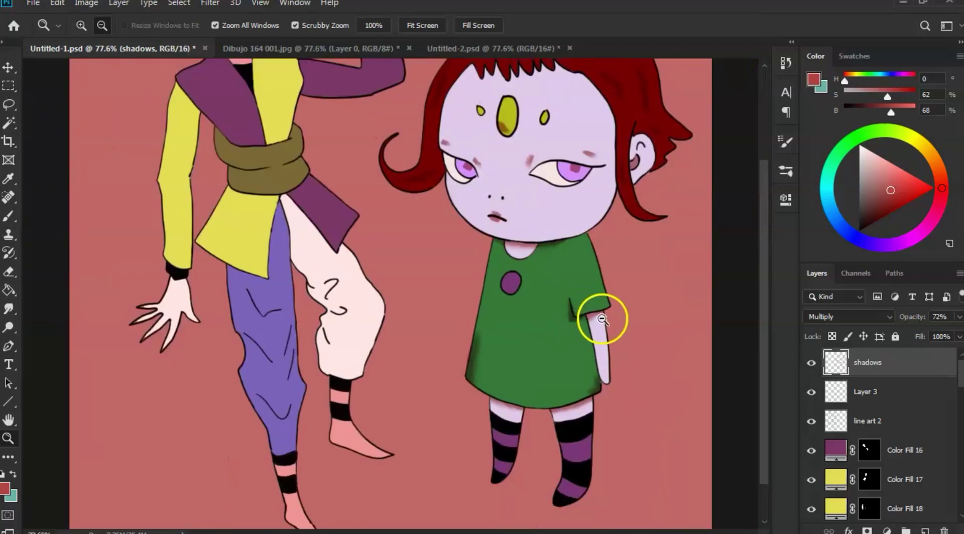
pyautogui.moveTo(618, 357); pyautogui.dragTo(584, 370)
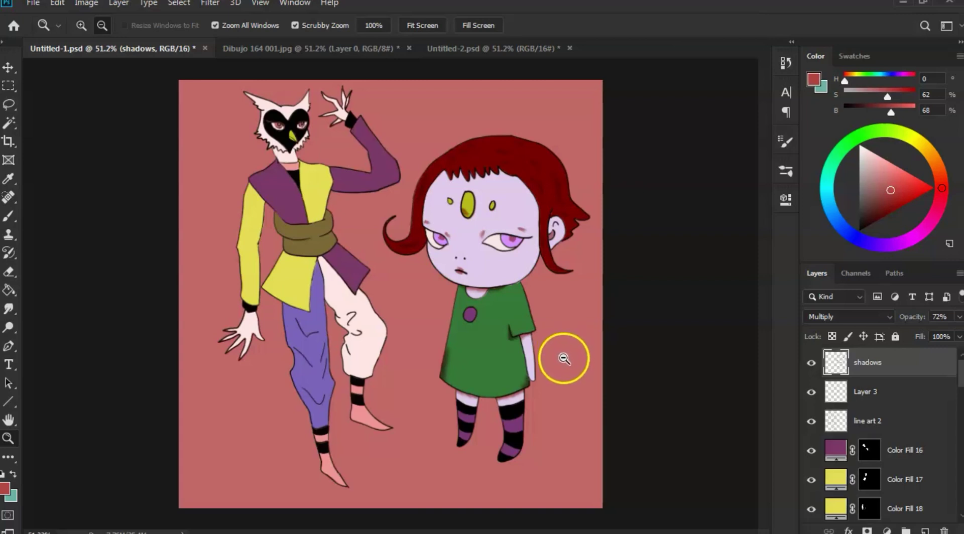
pyautogui.moveTo(565, 357); pyautogui.dragTo(563, 355)
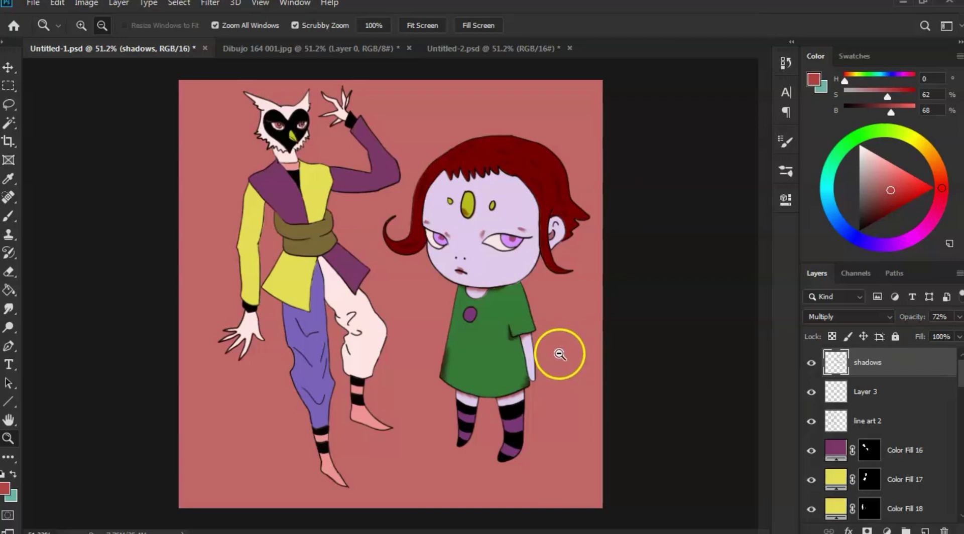
pyautogui.moveTo(453, 293); pyautogui.dragTo(529, 321)
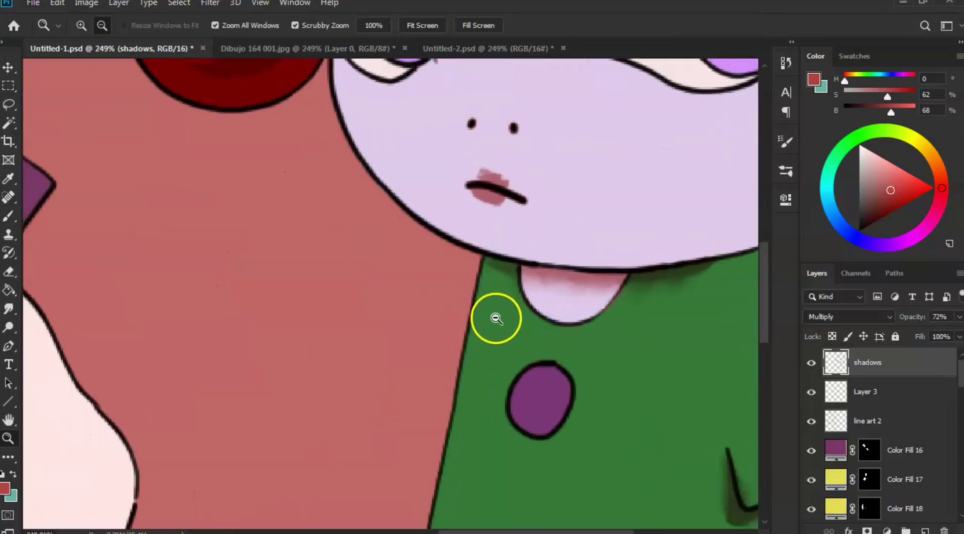
pyautogui.press('r')
pyautogui.moveTo(497, 232)
pyautogui.mouseDown()
pyautogui.moveTo(502, 178)
pyautogui.moveTo(519, 194)
pyautogui.moveTo(469, 180)
pyautogui.moveTo(494, 201)
pyautogui.moveTo(463, 192)
pyautogui.moveTo(501, 203)
pyautogui.mouseUp()
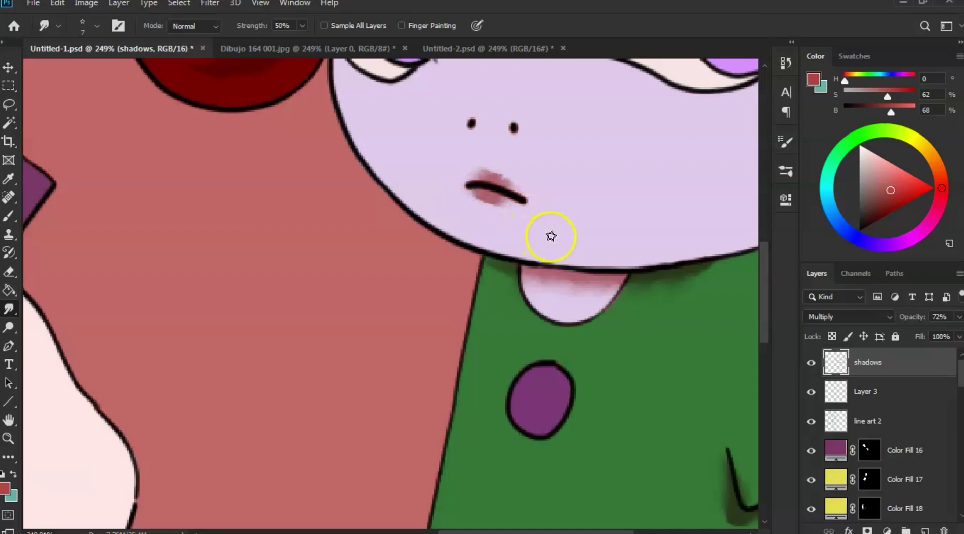
# Step: Compare the whole drawing with and without the shadows layer by toggling that layer's visibility, leaving it shown
pyautogui.hotkey('alt', 'space')
pyautogui.moveTo(549, 232); pyautogui.dragTo(496, 332)
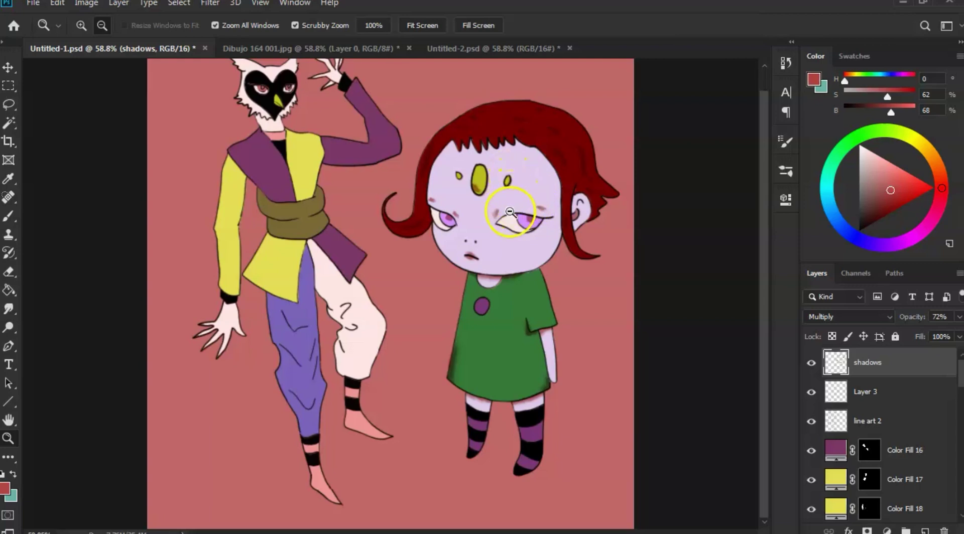
pyautogui.moveTo(382, 205); pyautogui.dragTo(437, 215)
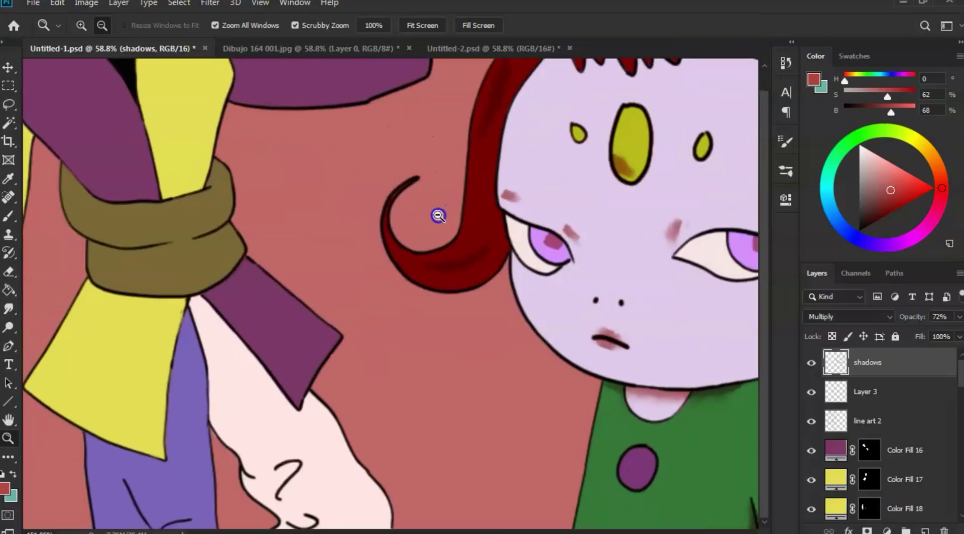
pyautogui.moveTo(561, 228); pyautogui.dragTo(530, 242)
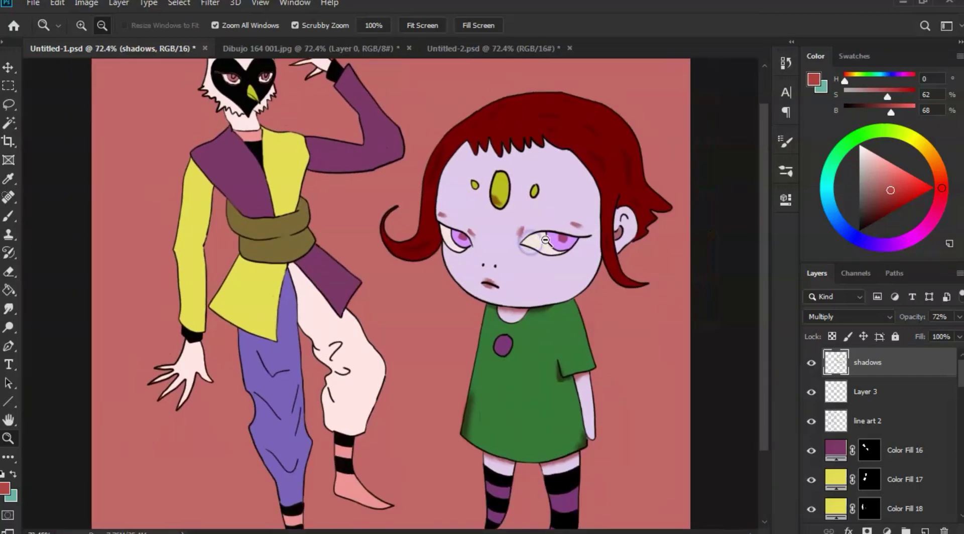
pyautogui.keyDown('alt'); pyautogui.click(545, 247); pyautogui.keyUp('alt')
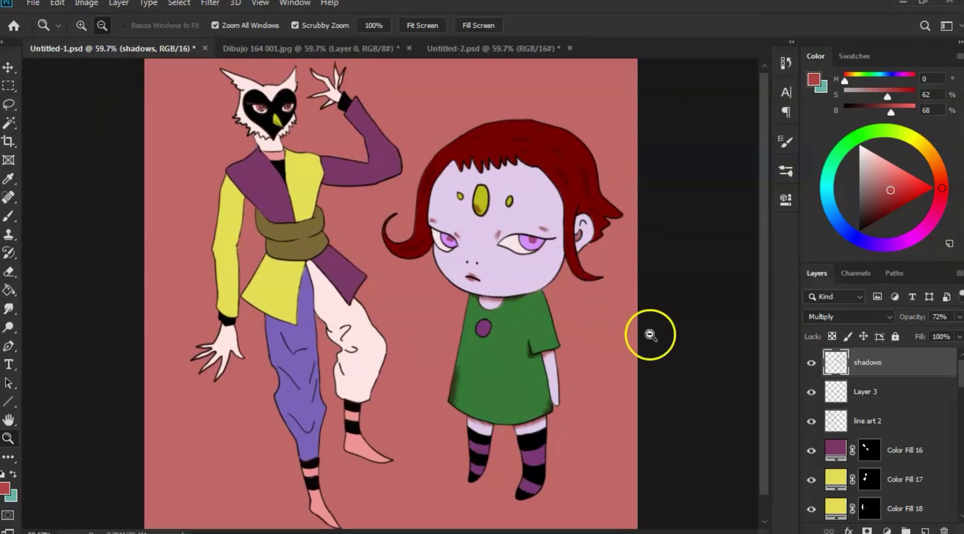
pyautogui.click(811, 363)
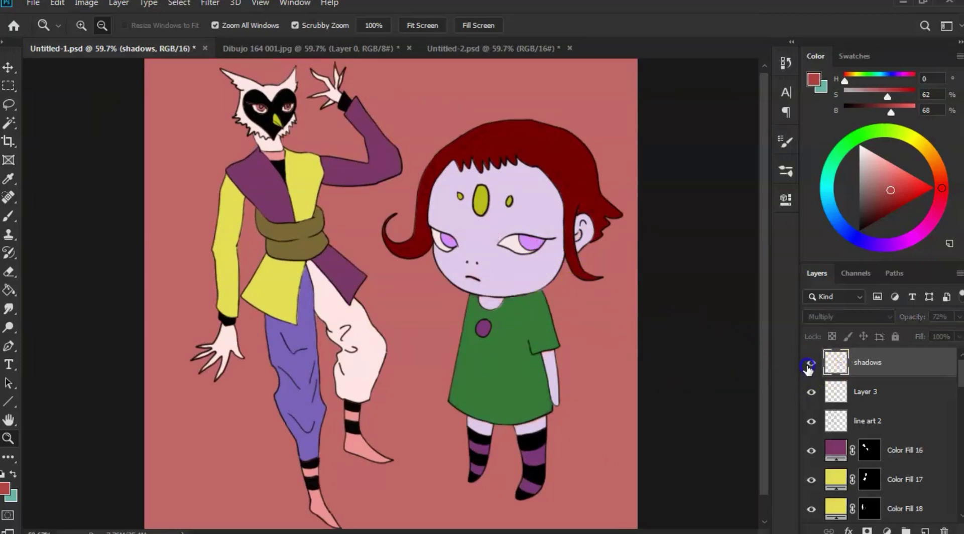
pyautogui.click(810, 364)
pyautogui.click(803, 370)
pyautogui.click(803, 372)
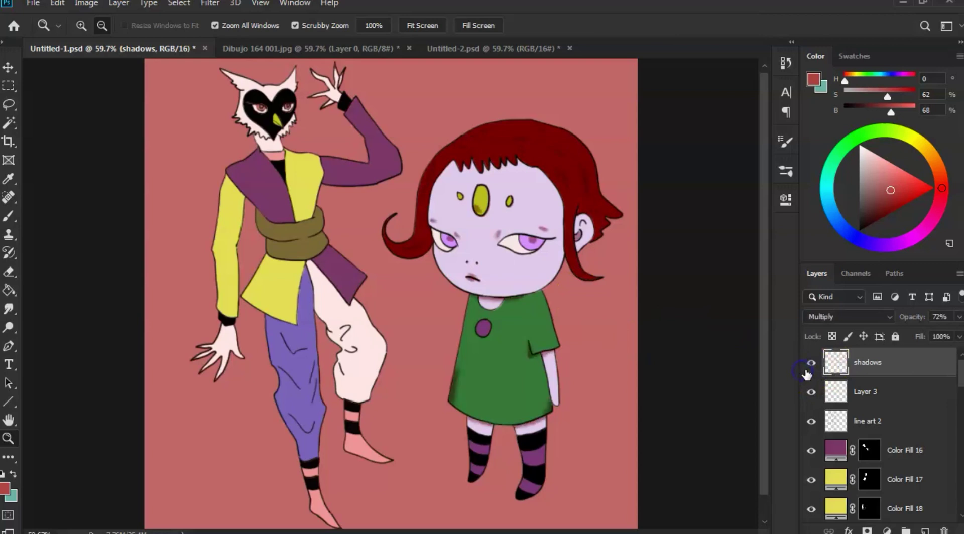
pyautogui.click(805, 374)
pyautogui.click(810, 365)
# Step: Set the shadows layer's opacity to 75%
pyautogui.moveTo(925, 318); pyautogui.dragTo(930, 317)
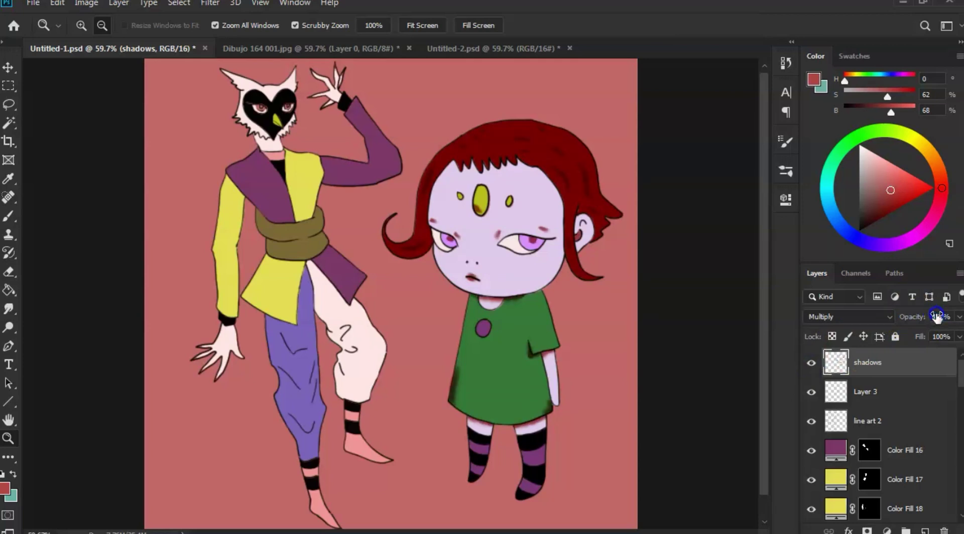
pyautogui.moveTo(936, 324); pyautogui.dragTo(931, 329)
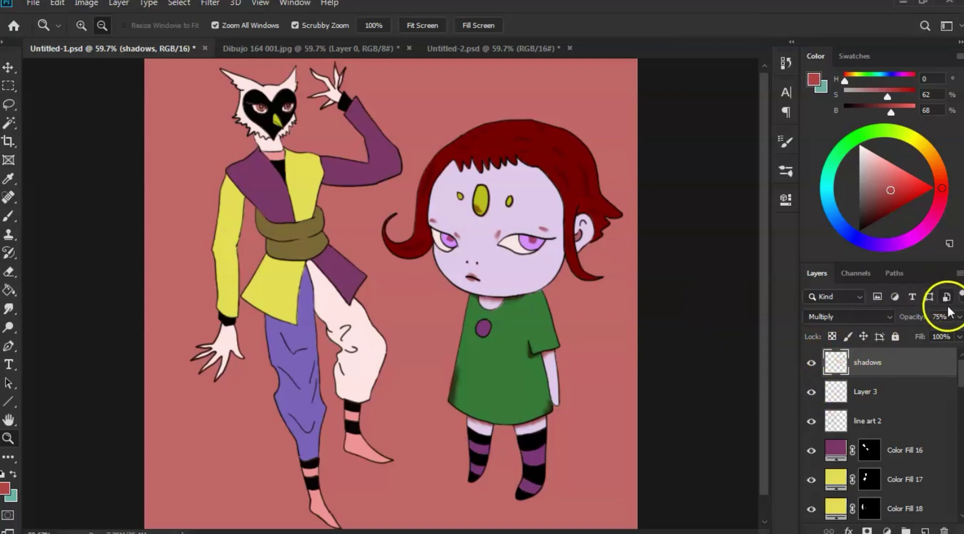
# Step: Set the shadows layer's opacity to 72%, comparing the drawing with the layer hidden and shown, and save the document
pyautogui.moveTo(917, 318); pyautogui.dragTo(917, 318)
pyautogui.click(812, 364)
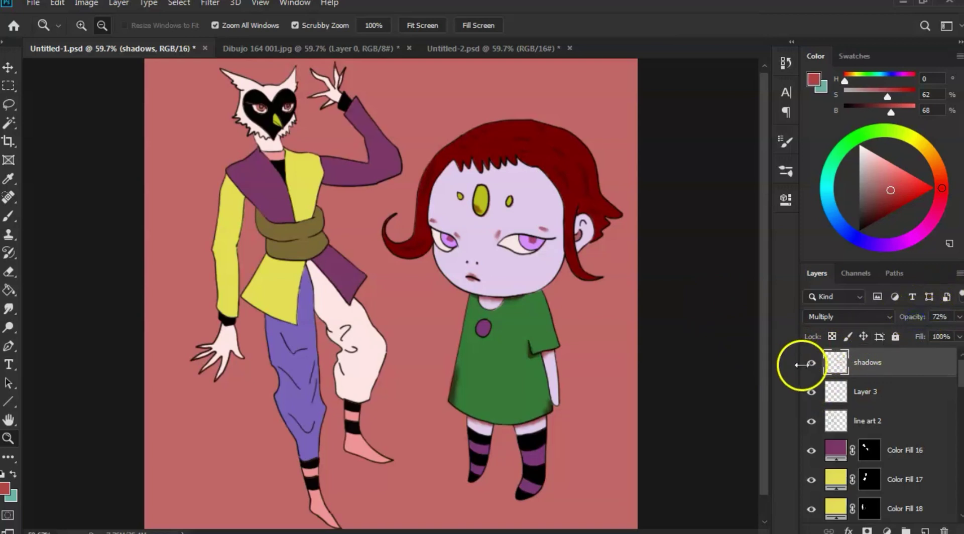
pyautogui.click(812, 364)
pyautogui.click(813, 364)
pyautogui.click(812, 364)
pyautogui.click(813, 364)
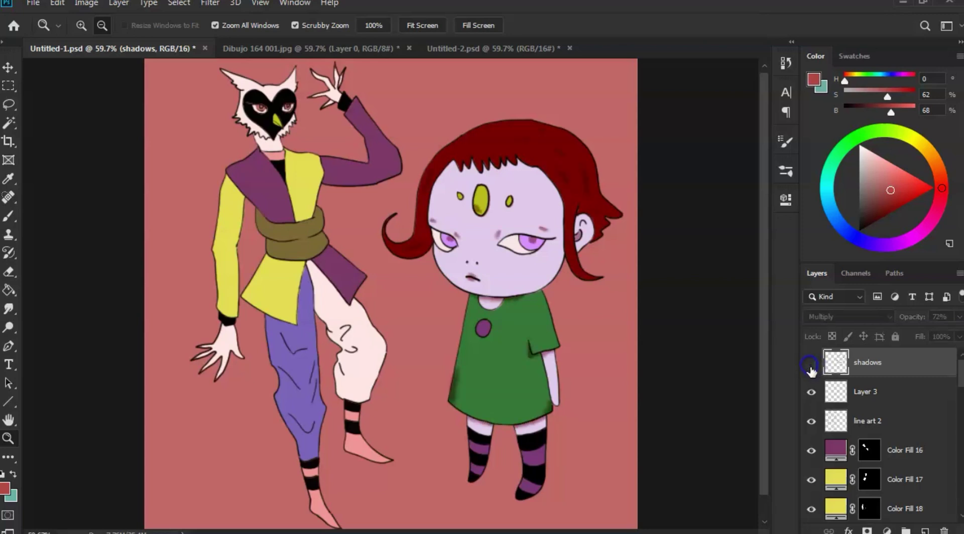
pyautogui.click(812, 364)
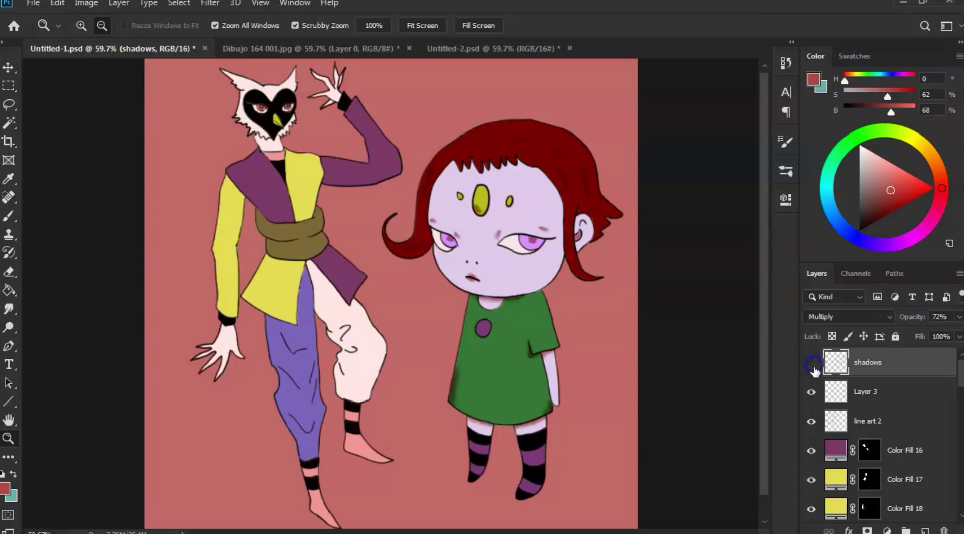
pyautogui.click(813, 364)
pyautogui.click(812, 365)
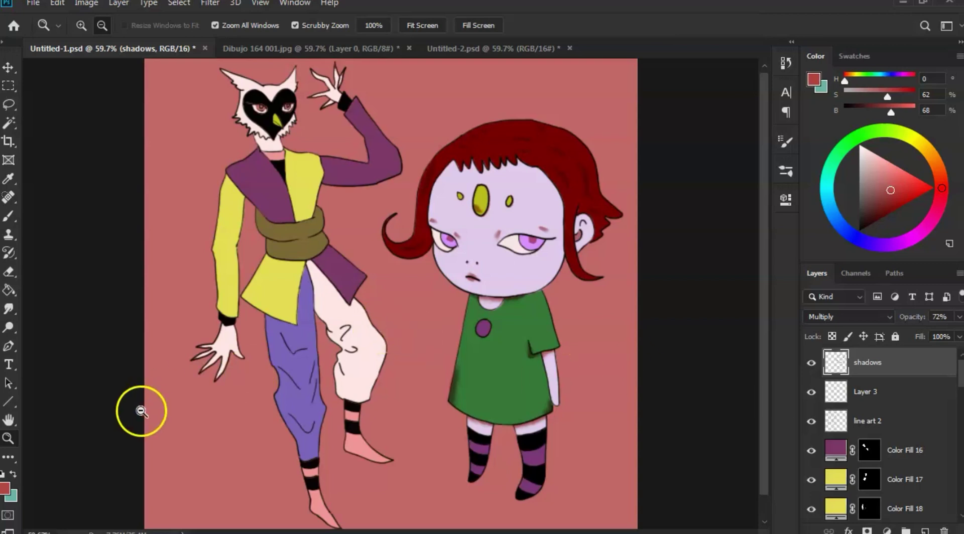
pyautogui.hotkey('ctrl', 's')
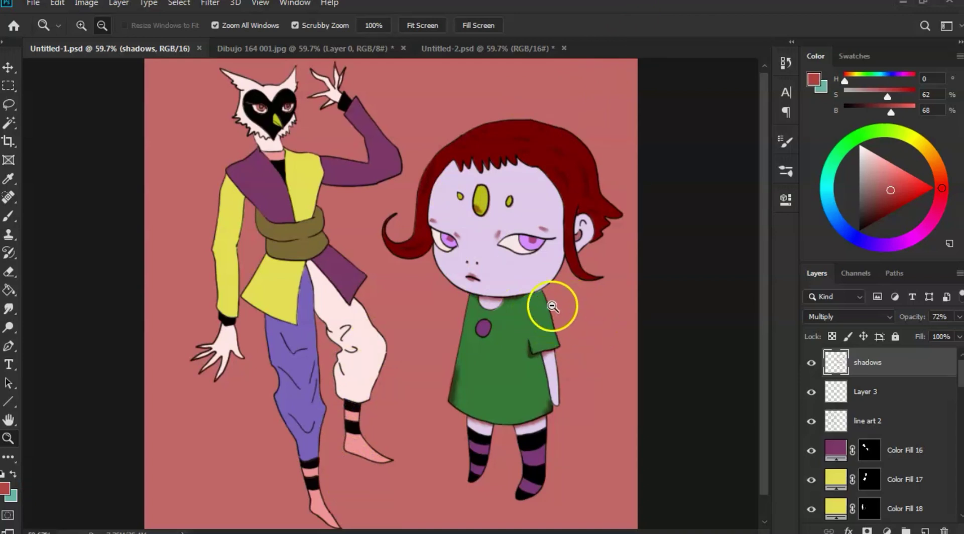
# Step: Smudge the dark strokes over the crown and the ear side of the girl's red hair to soften them
pyautogui.moveTo(584, 197); pyautogui.dragTo(588, 197)
pyautogui.click(589, 197)
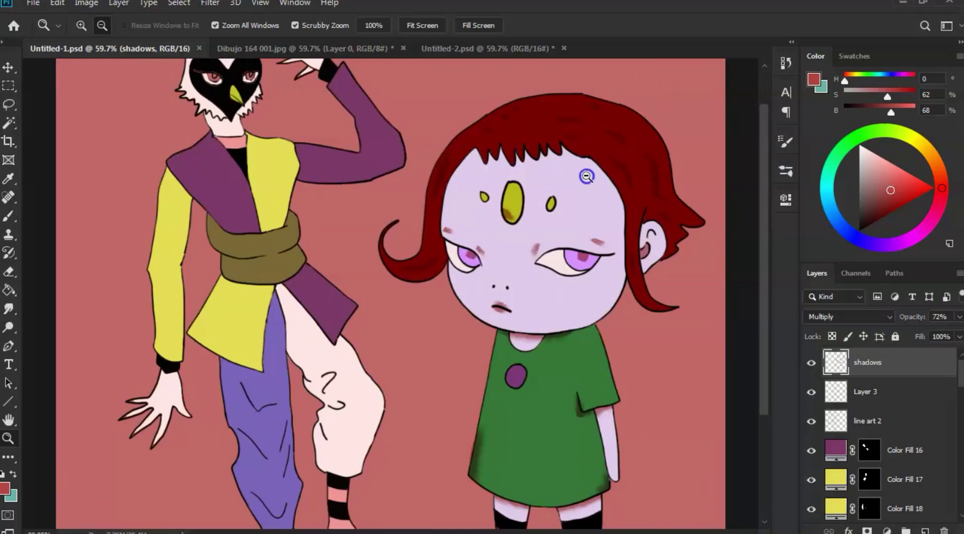
pyautogui.press('r')
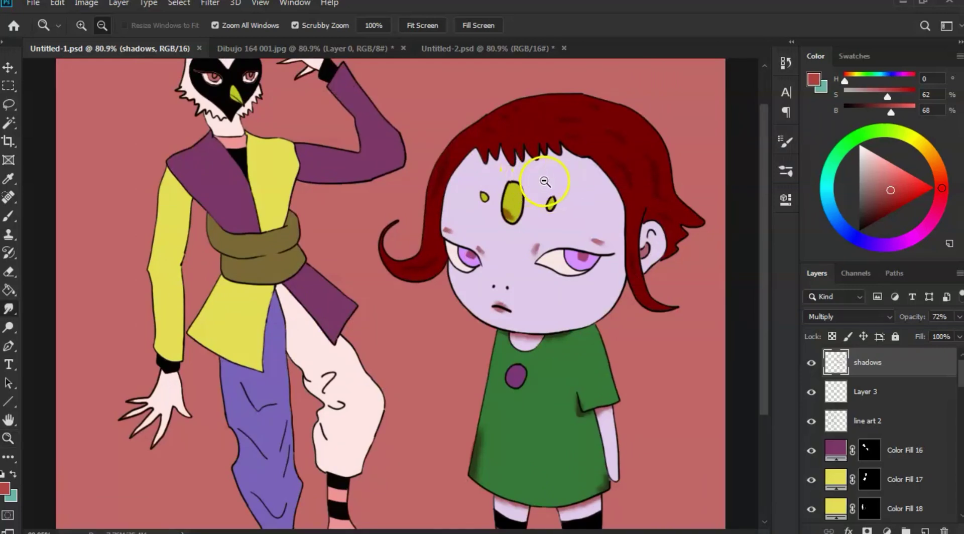
pyautogui.moveTo(617, 159)
pyautogui.mouseDown()
pyautogui.moveTo(618, 169)
pyautogui.moveTo(637, 136)
pyautogui.mouseUp()
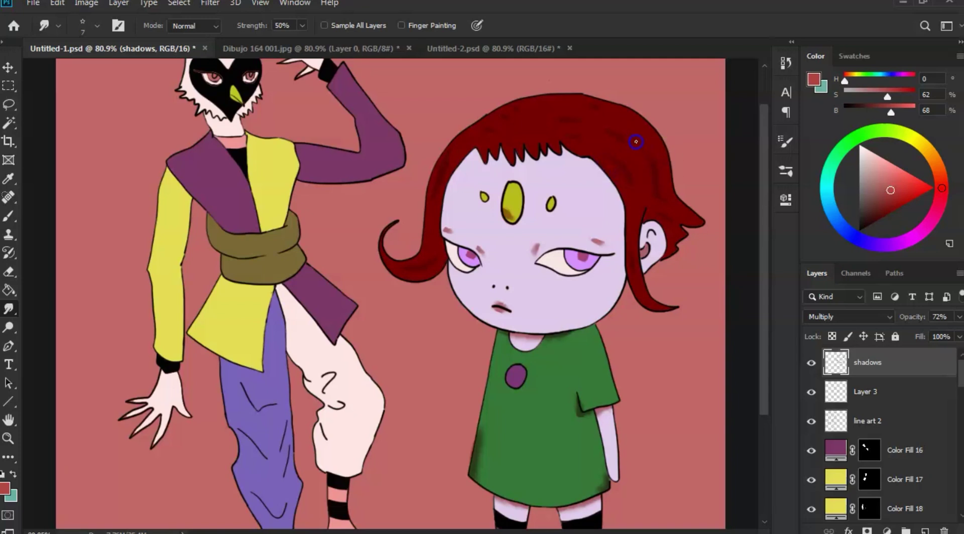
pyautogui.click(662, 199)
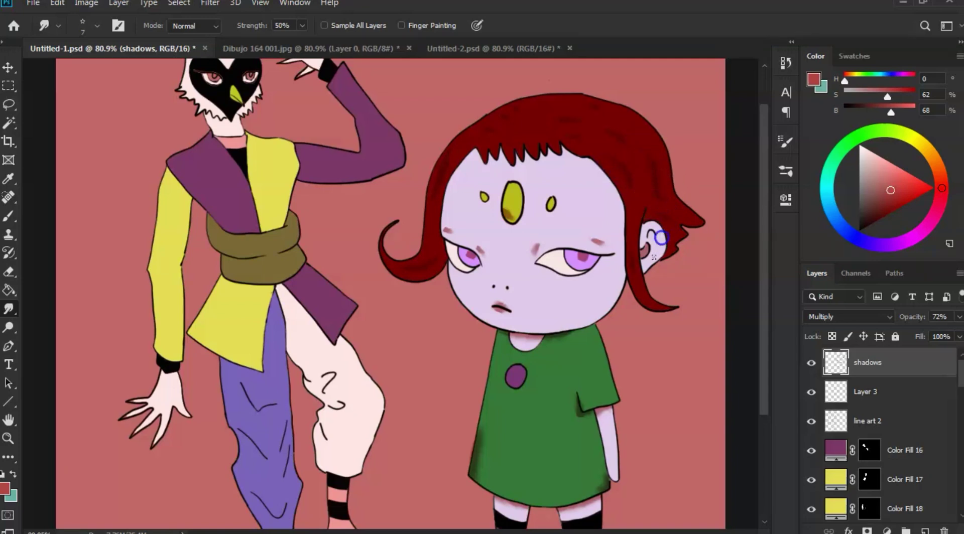
pyautogui.moveTo(649, 234); pyautogui.dragTo(574, 138)
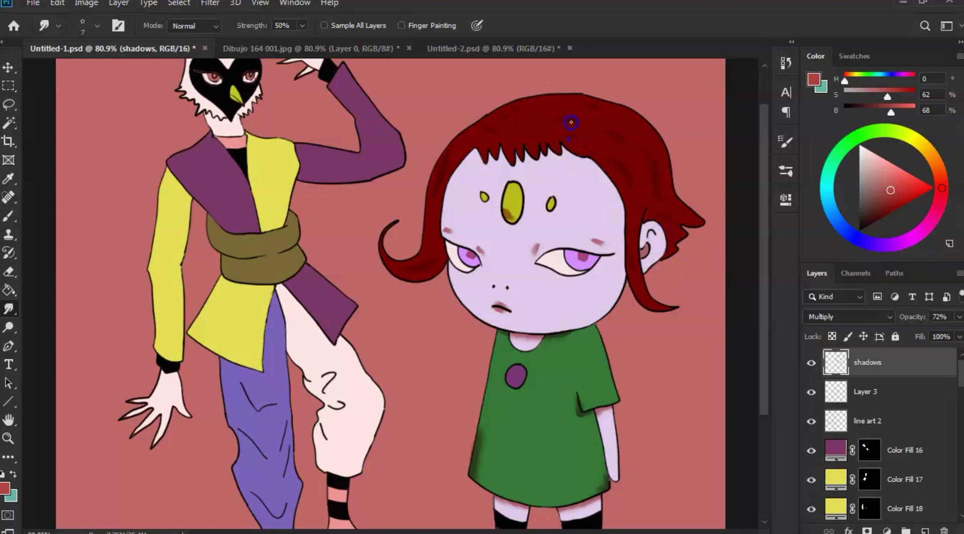
pyautogui.click(578, 104)
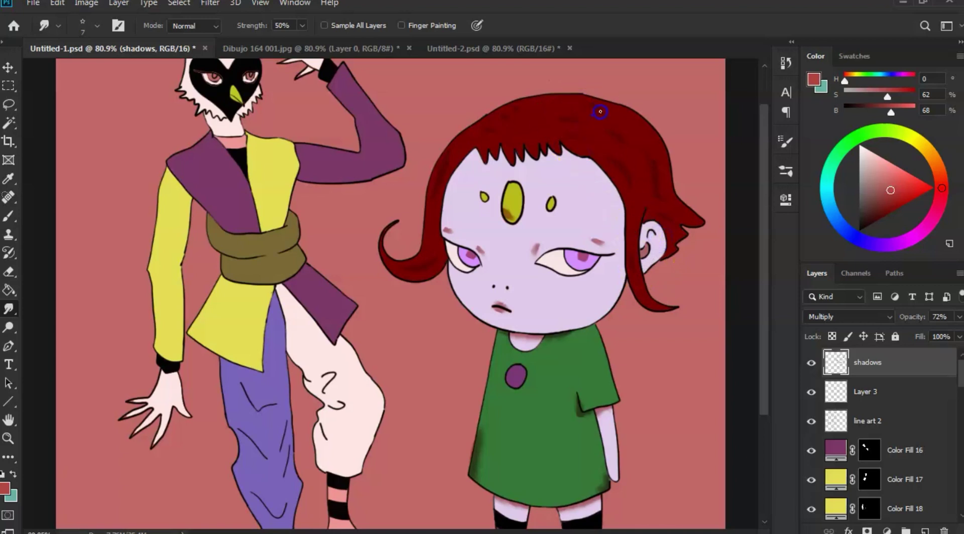
pyautogui.moveTo(580, 114); pyautogui.dragTo(491, 132)
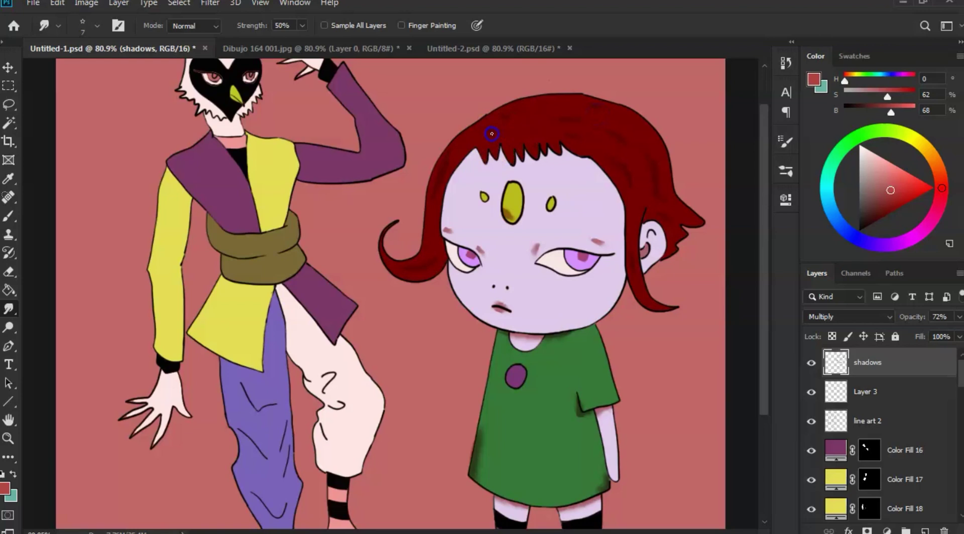
# Step: Smudge the hair shadows beside the girl's forehead, above the fringe and in the long curled lock by her cheek
pyautogui.click(441, 180)
pyautogui.click(437, 178)
pyautogui.moveTo(513, 131)
pyautogui.mouseDown()
pyautogui.moveTo(586, 133)
pyautogui.moveTo(634, 176)
pyautogui.mouseUp()
pyautogui.click(437, 263)
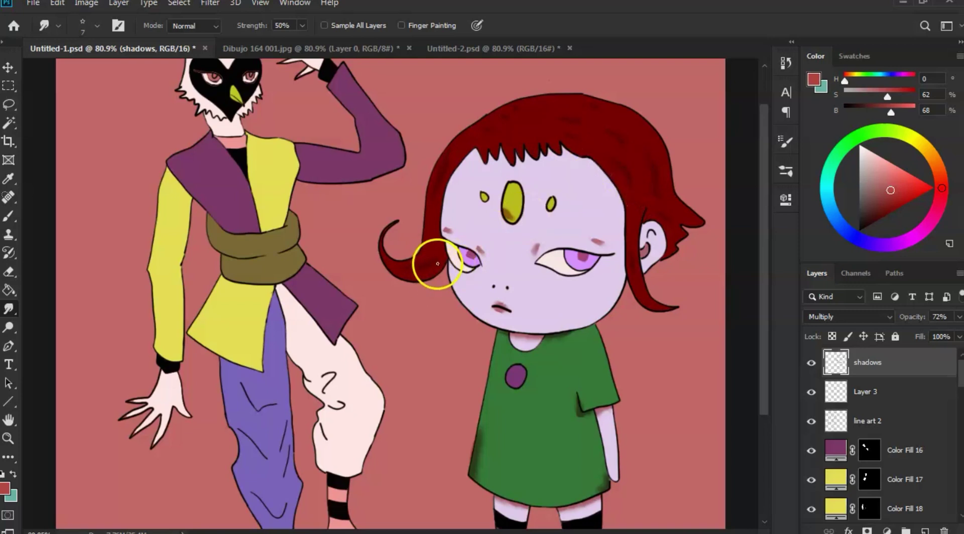
pyautogui.click(444, 231)
pyautogui.click(447, 252)
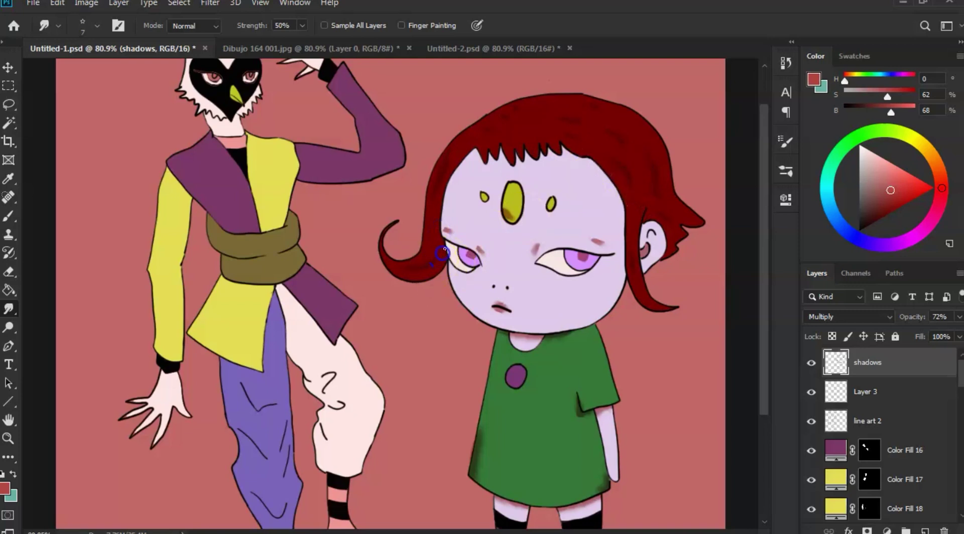
pyautogui.moveTo(434, 258); pyautogui.dragTo(399, 268)
# Step: Examine the whole drawing and compare it with and without the shadows layer, leaving the layer shown
pyautogui.press('z')
pyautogui.moveTo(637, 296); pyautogui.dragTo(578, 296)
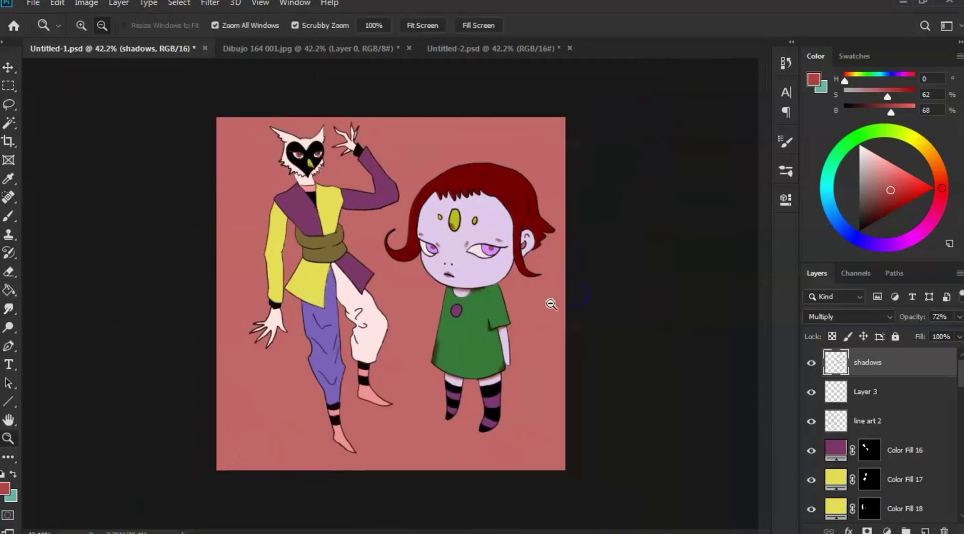
pyautogui.moveTo(505, 304); pyautogui.dragTo(543, 319)
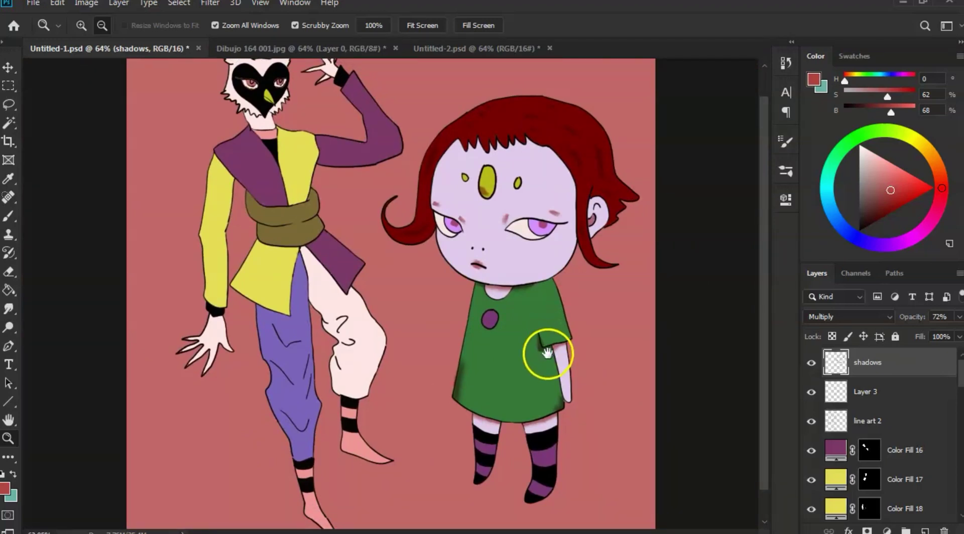
pyautogui.moveTo(538, 331); pyautogui.dragTo(538, 299)
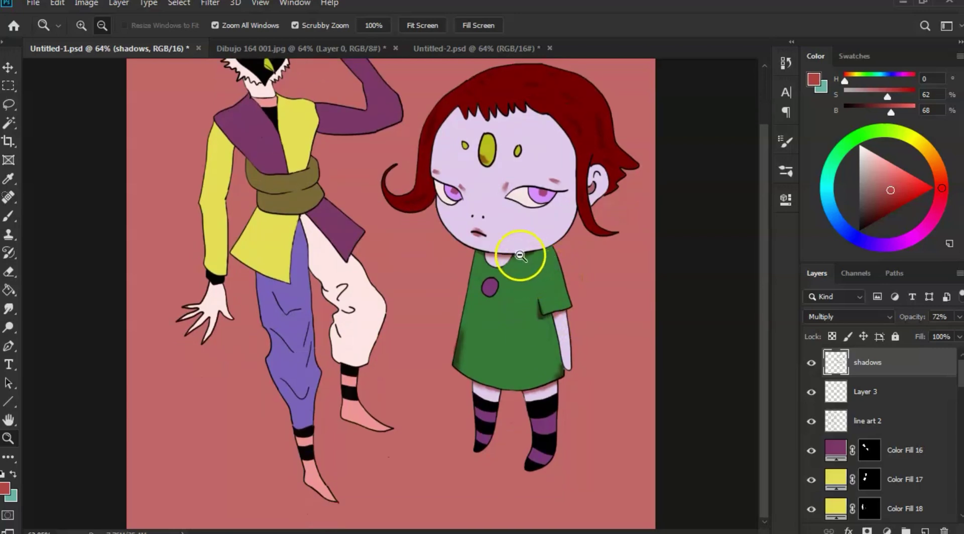
pyautogui.moveTo(564, 266); pyautogui.dragTo(535, 254)
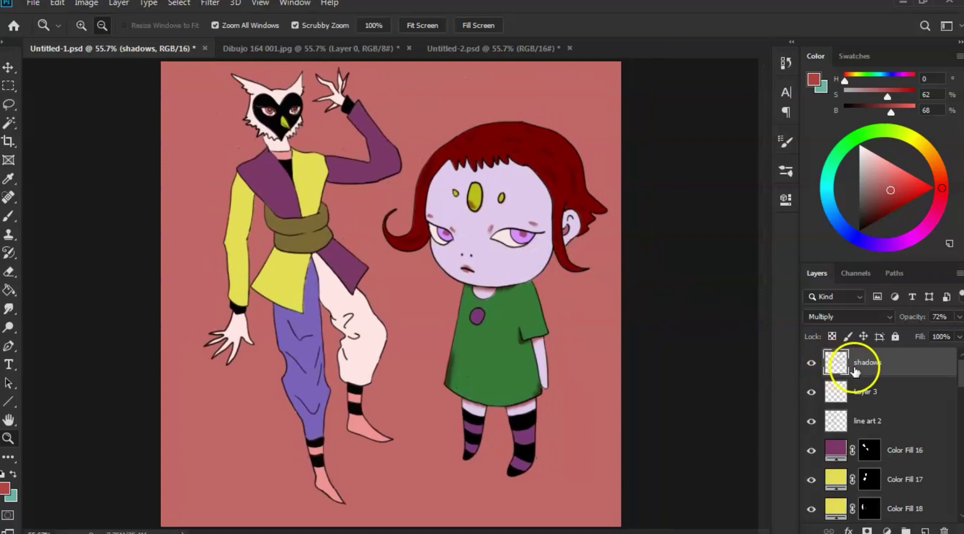
pyautogui.click(812, 363)
pyautogui.click(813, 364)
pyautogui.click(817, 365)
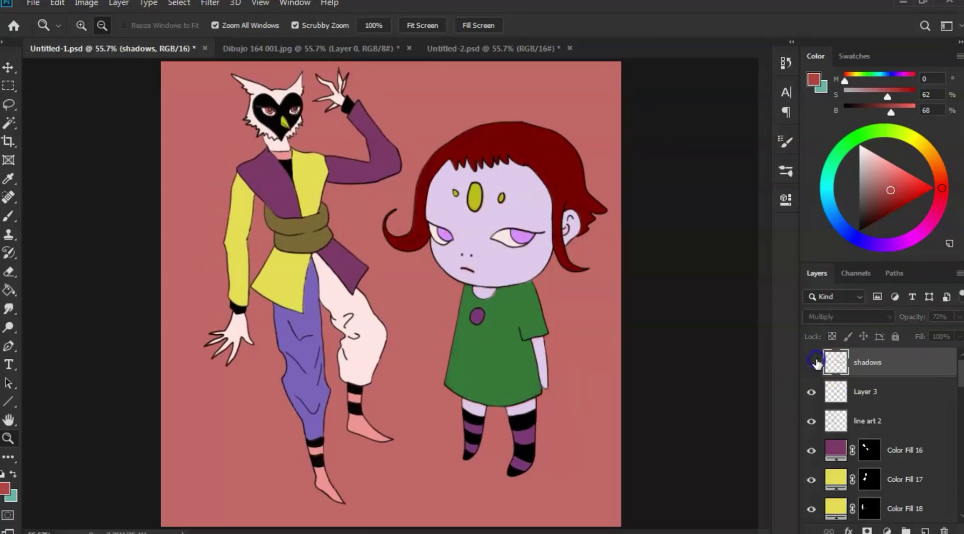
pyautogui.click(812, 364)
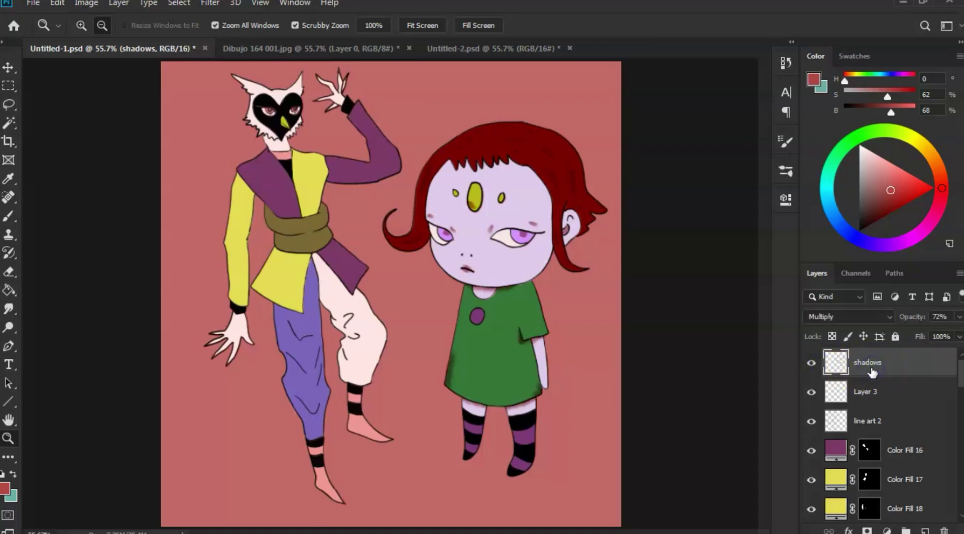
# Step: Create a new layer named Shadow 2 above the shadows layer
pyautogui.hotkey('ctrl', 'shift', 'n')
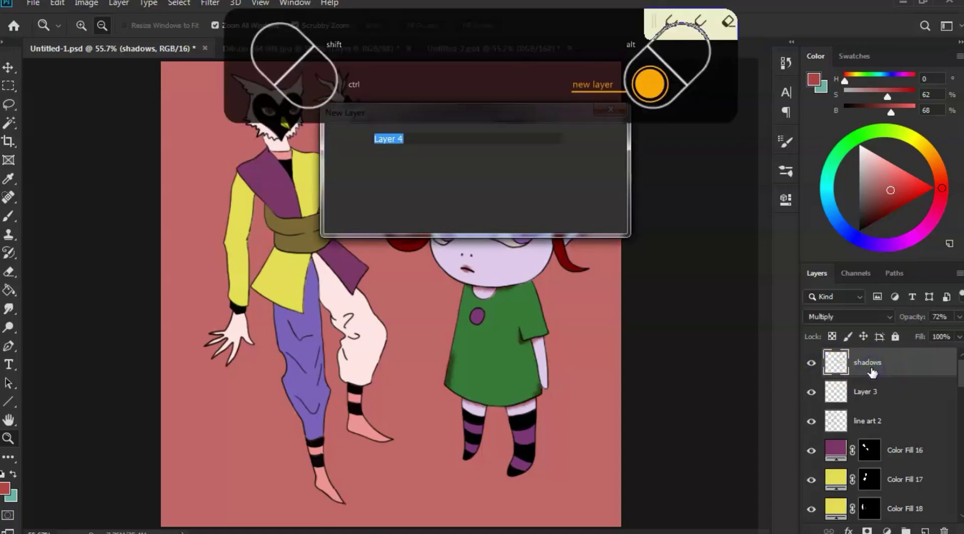
pyautogui.write('s')
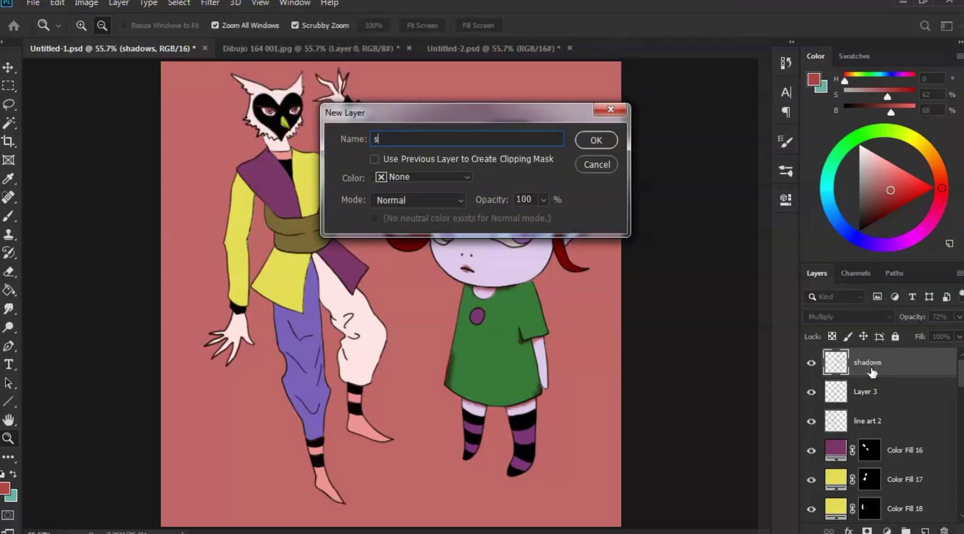
pyautogui.press('BackSpace')
pyautogui.write('Shadow 2')
pyautogui.press('Return')
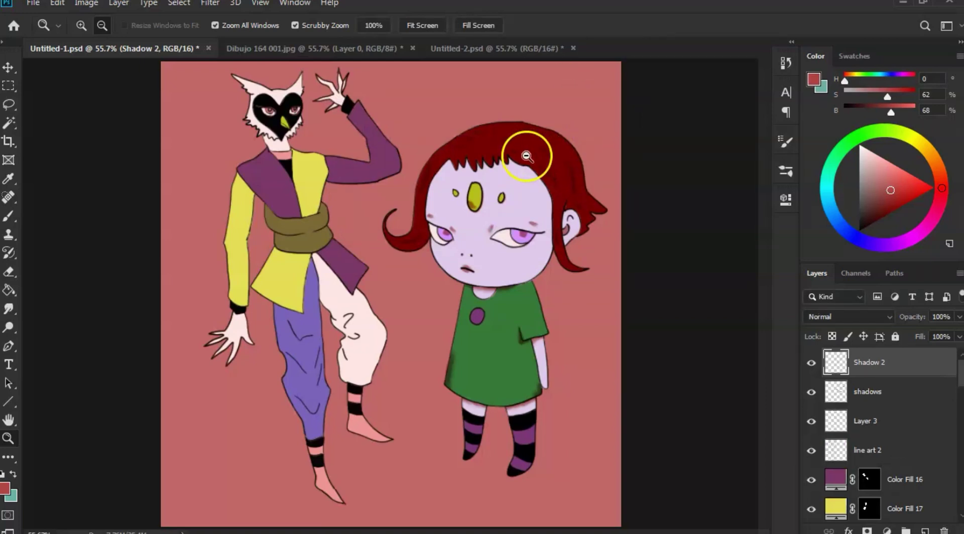
# Step: Switch to the Brush tool and set the Shadow 2 layer's blend mode to Multiply
pyautogui.press('b')
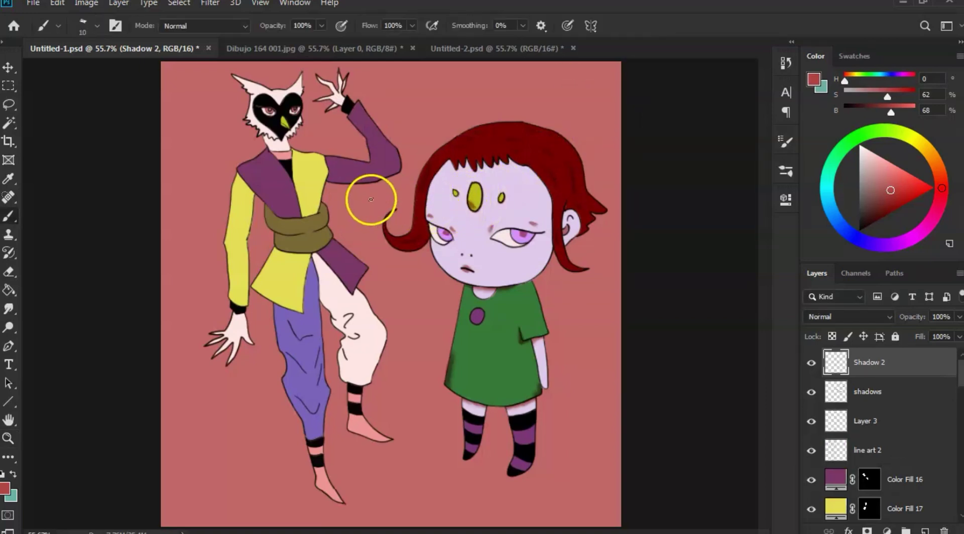
pyautogui.moveTo(351, 211)
pyautogui.mouseDown()
pyautogui.moveTo(349, 202)
pyautogui.moveTo(366, 226)
pyautogui.mouseUp()
pyautogui.hotkey('ctrl', 'z')
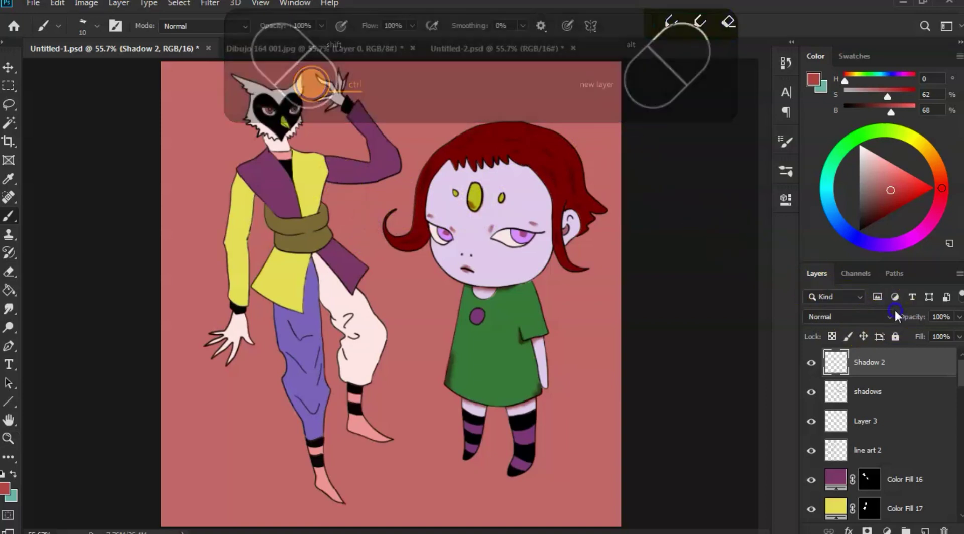
pyautogui.click(891, 317)
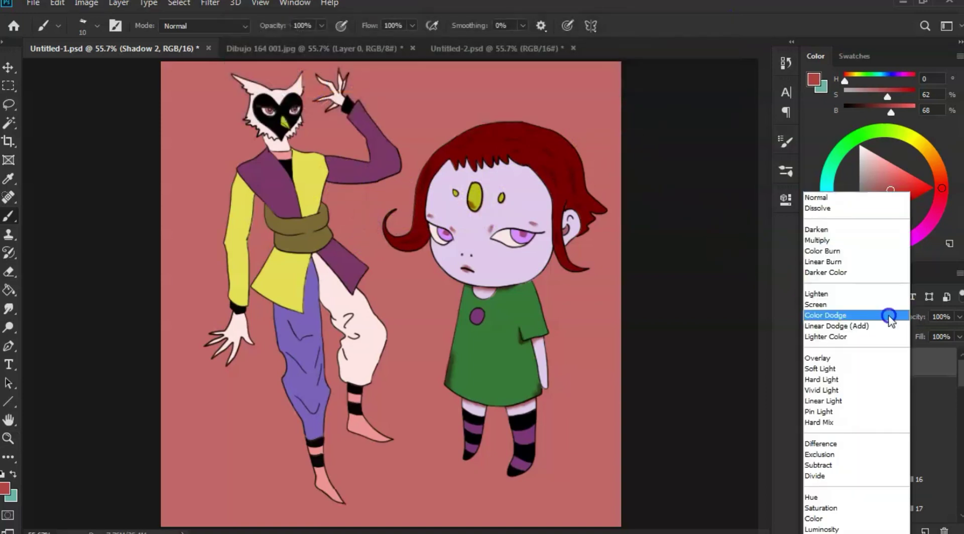
pyautogui.click(859, 240)
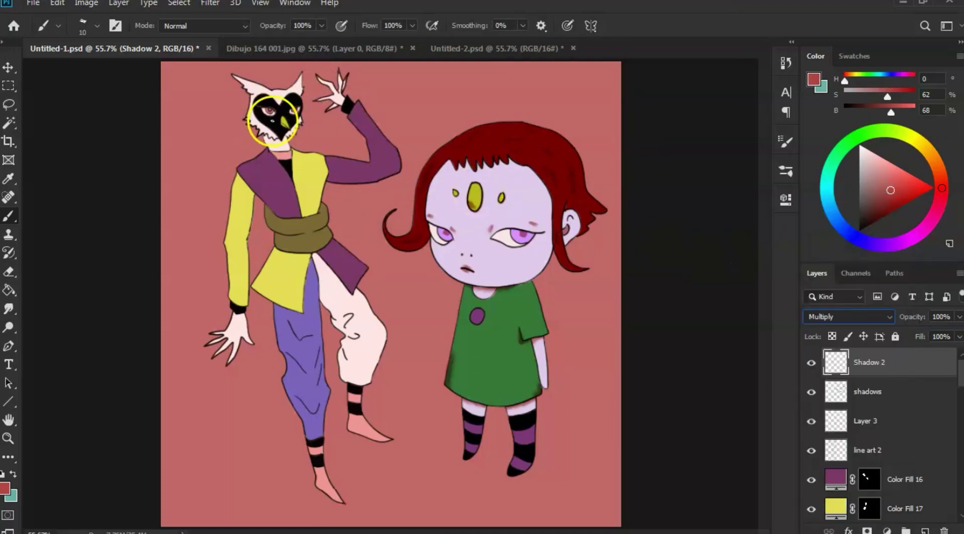
pyautogui.click(279, 136)
pyautogui.moveTo(280, 137); pyautogui.dragTo(314, 139)
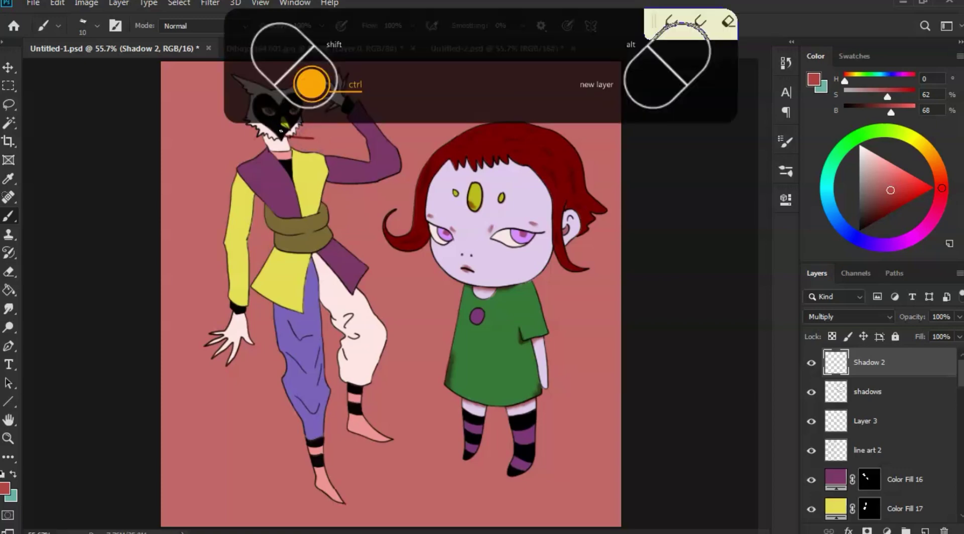
pyautogui.hotkey('ctrl', 'z')
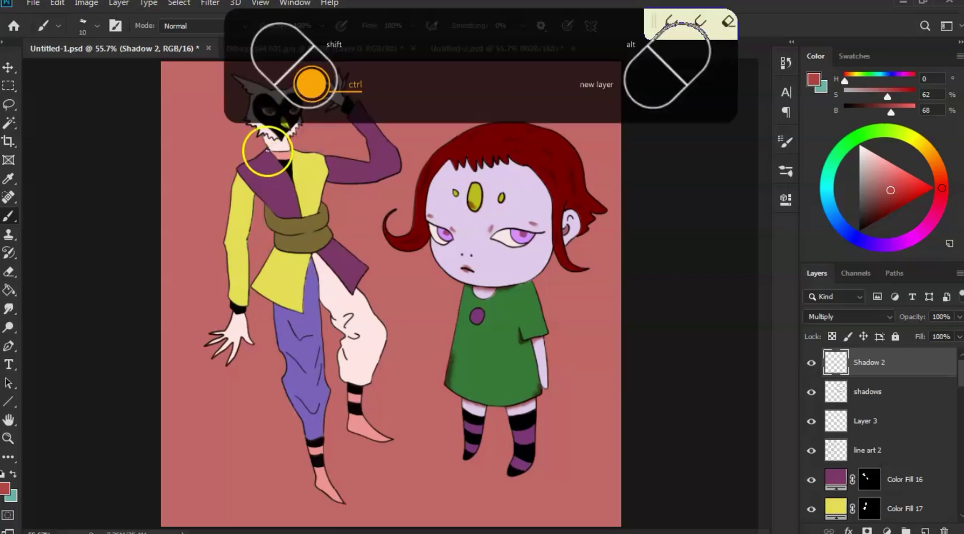
# Step: Try a red shadow stroke on the owl character's yellow beak with the Brush tool and undo it
pyautogui.press('z')
pyautogui.moveTo(281, 183)
pyautogui.mouseDown()
pyautogui.moveTo(351, 153)
pyautogui.moveTo(353, 123)
pyautogui.moveTo(355, 224)
pyautogui.moveTo(394, 274)
pyautogui.moveTo(393, 252)
pyautogui.mouseUp()
pyautogui.press('b')
pyautogui.click(348, 219)
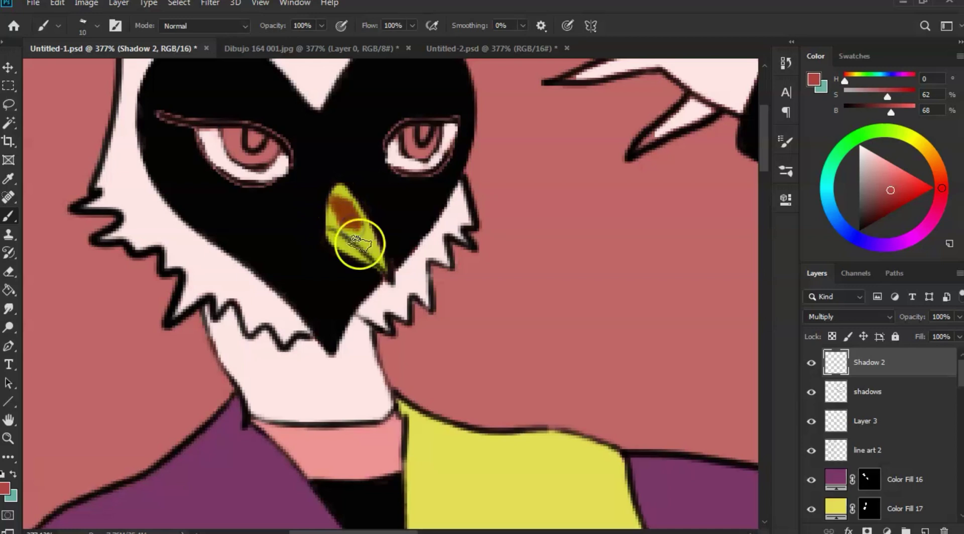
pyautogui.hotkey('ctrl', 'z')
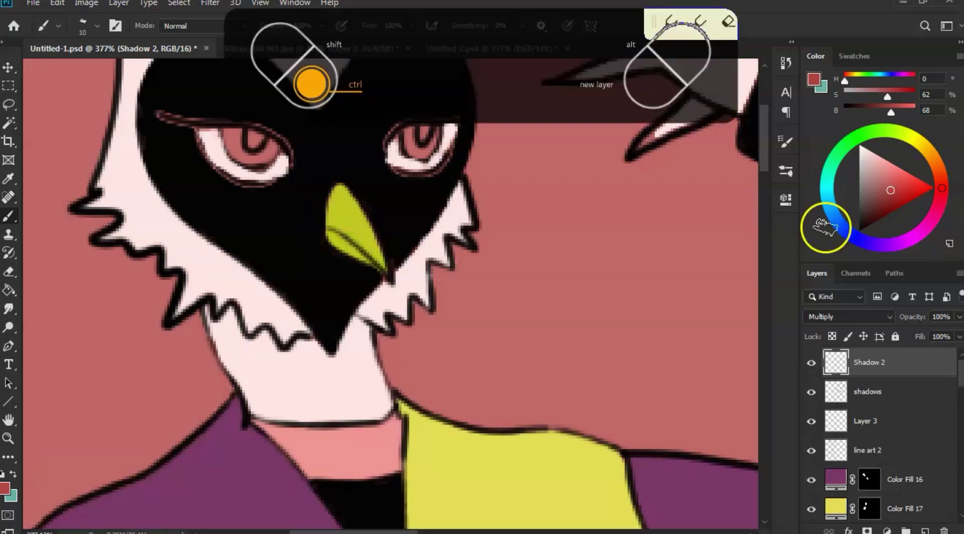
# Step: Set the Shadow 2 layer's opacity to 75% and test a red stroke on the owl character's neck, undoing it
pyautogui.moveTo(914, 316); pyautogui.dragTo(902, 322)
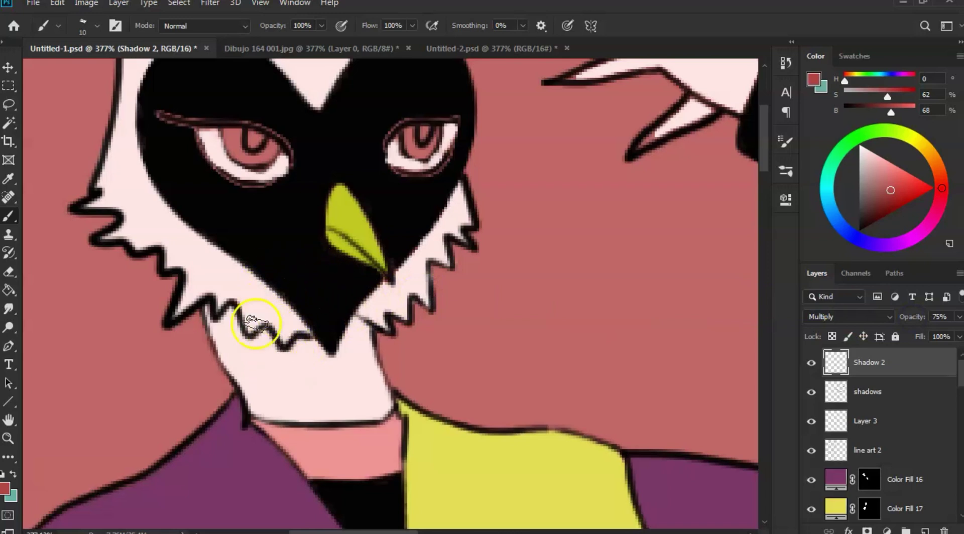
pyautogui.moveTo(222, 323)
pyautogui.mouseDown()
pyautogui.moveTo(244, 362)
pyautogui.moveTo(255, 345)
pyautogui.moveTo(283, 360)
pyautogui.mouseUp()
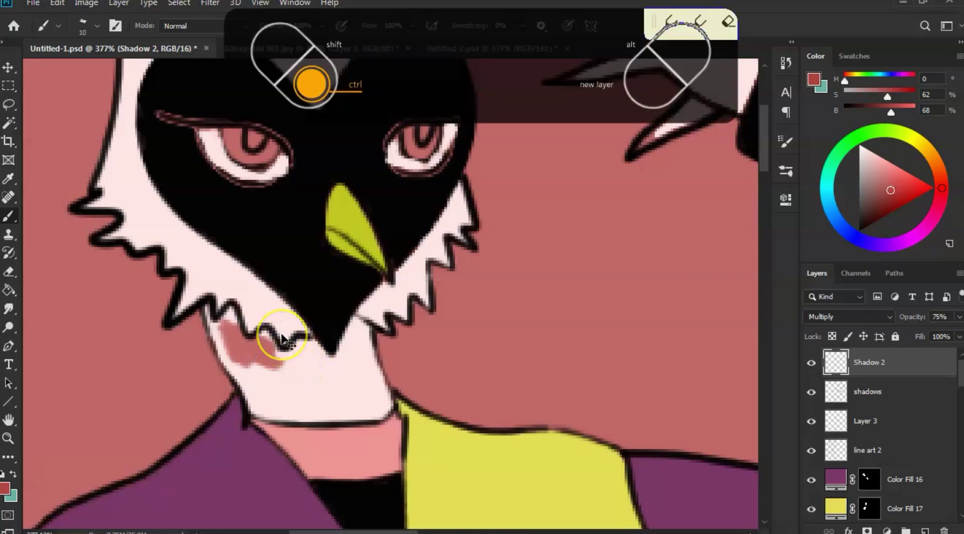
pyautogui.hotkey('ctrl', 'z')
pyautogui.hotkey('ctrl', 'z')
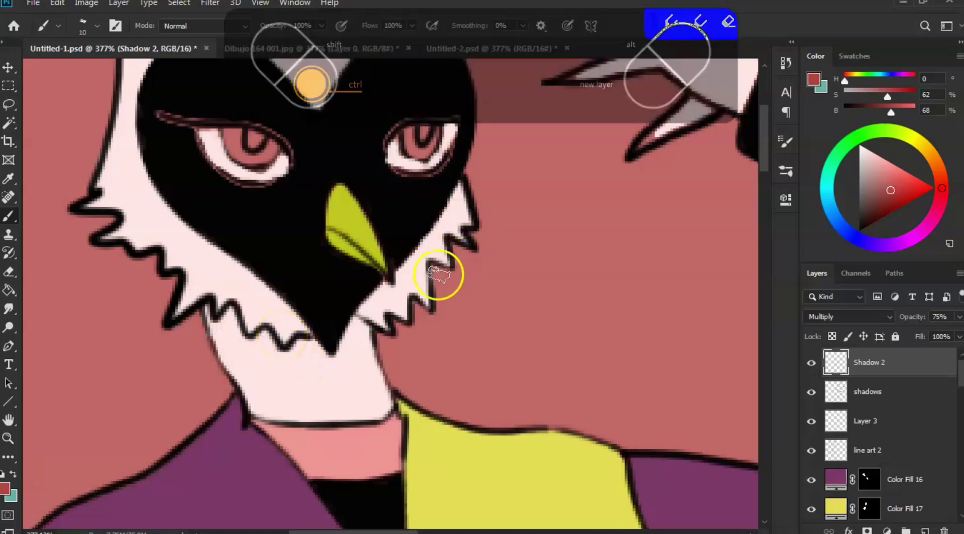
pyautogui.press('z')
pyautogui.moveTo(425, 276)
pyautogui.mouseDown()
pyautogui.moveTo(387, 280)
pyautogui.moveTo(318, 254)
pyautogui.moveTo(349, 257)
pyautogui.moveTo(336, 254)
pyautogui.mouseUp()
pyautogui.press('b')
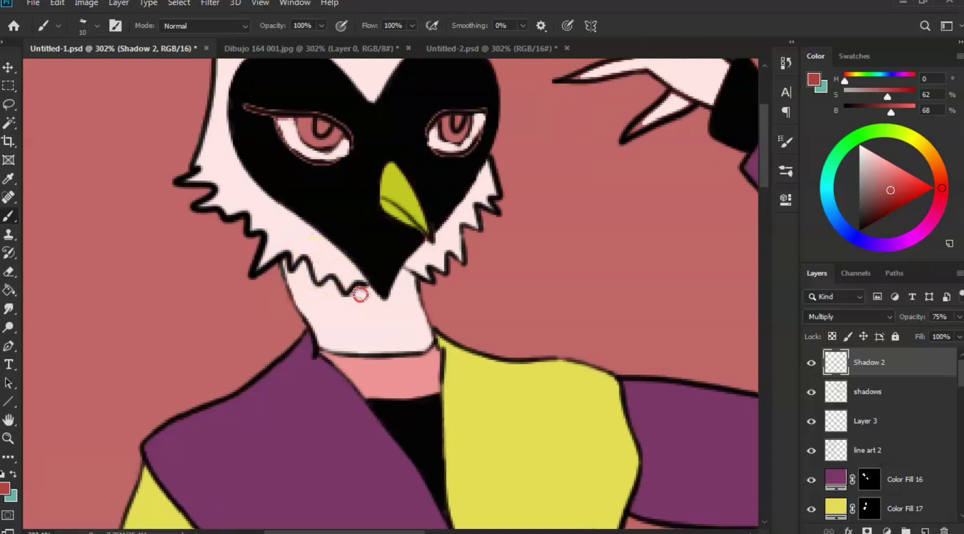
pyautogui.rightClick(395, 292)
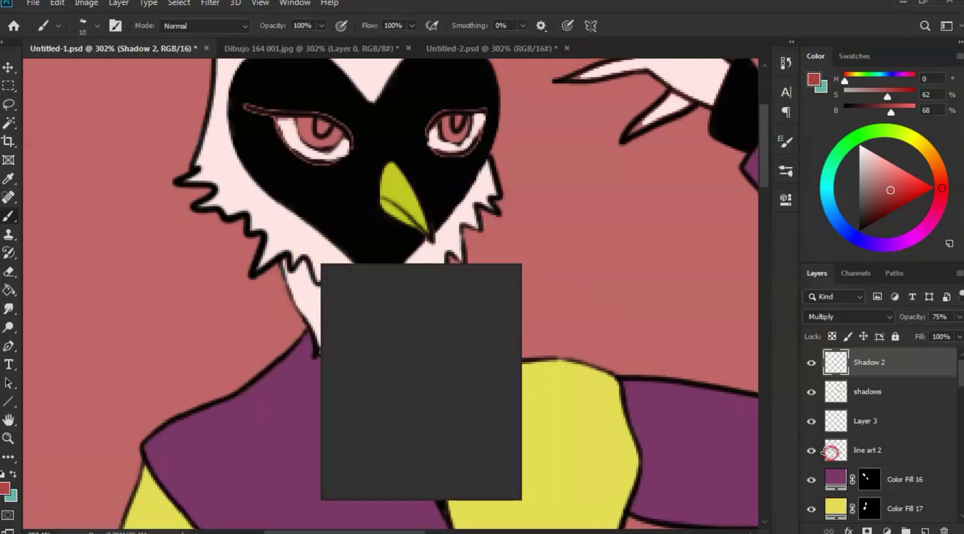
# Step: Select the irises of both owl eyes with the Magic Wand on the line art 2 layer
pyautogui.rightClick(875, 453)
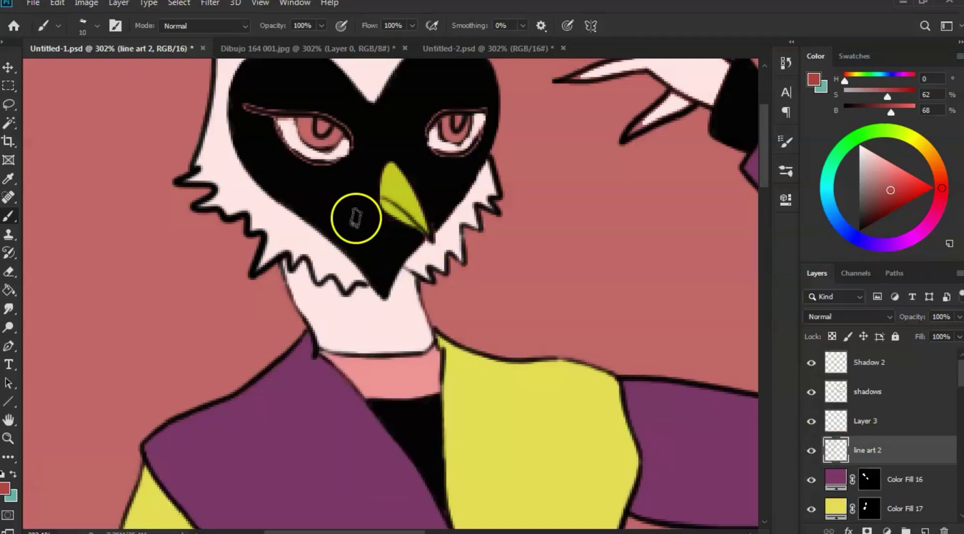
pyautogui.press('w')
pyautogui.click(341, 145)
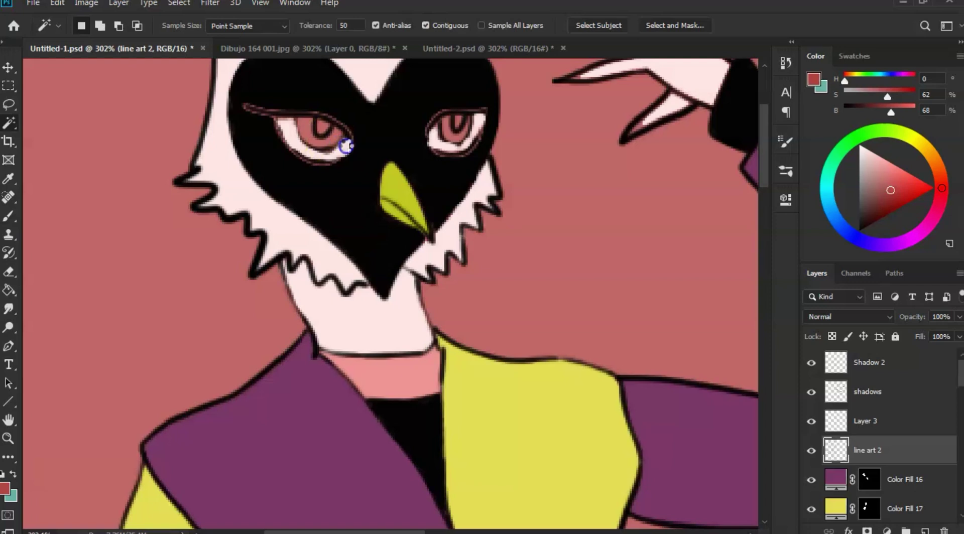
pyautogui.click(373, 149)
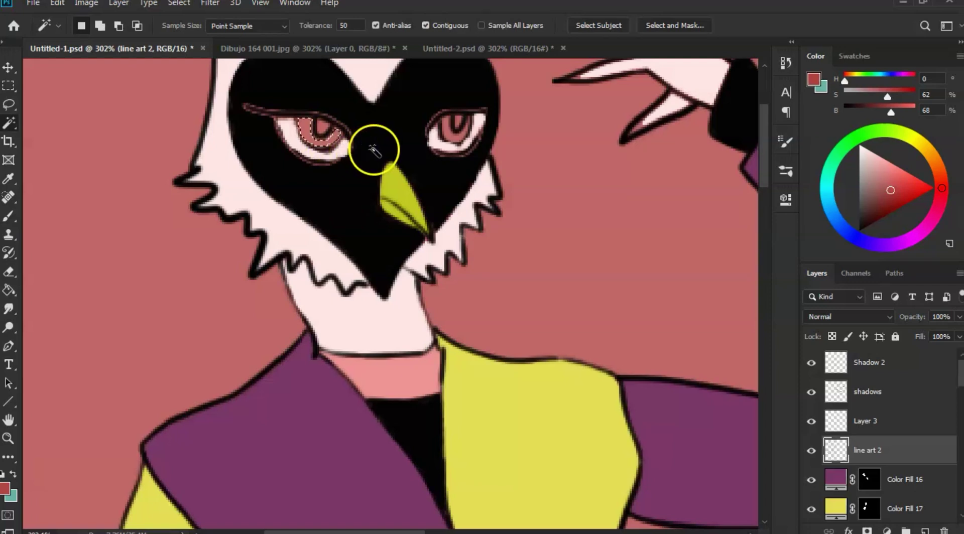
pyautogui.keyDown('shift'); pyautogui.click(450, 135); pyautogui.keyUp('shift')
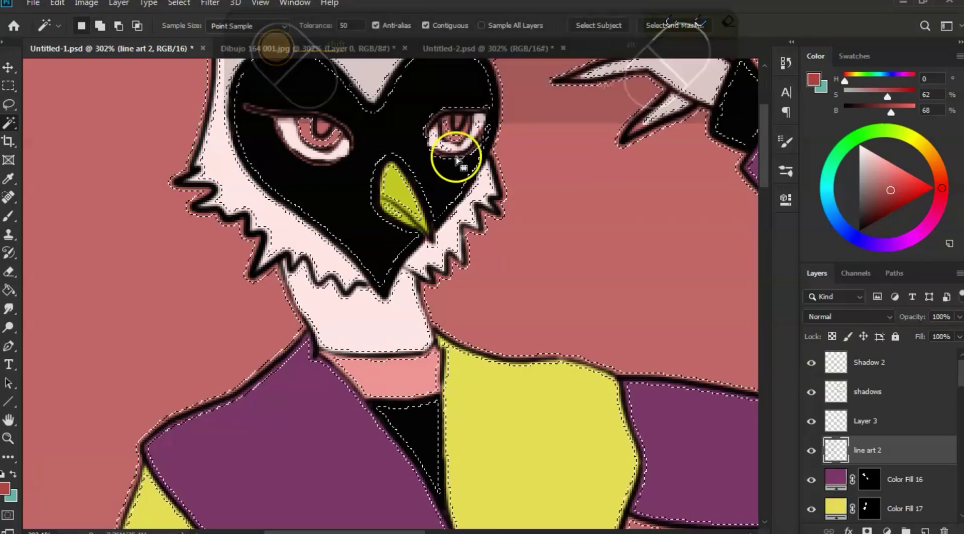
pyautogui.hotkey('ctrl', 'z')
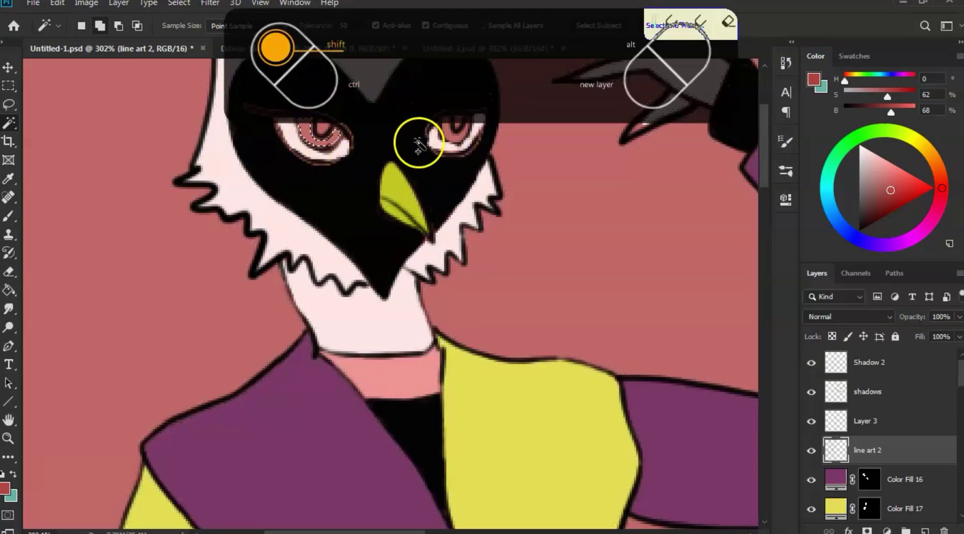
pyautogui.keyDown('shift'); pyautogui.click(446, 124); pyautogui.keyUp('shift')
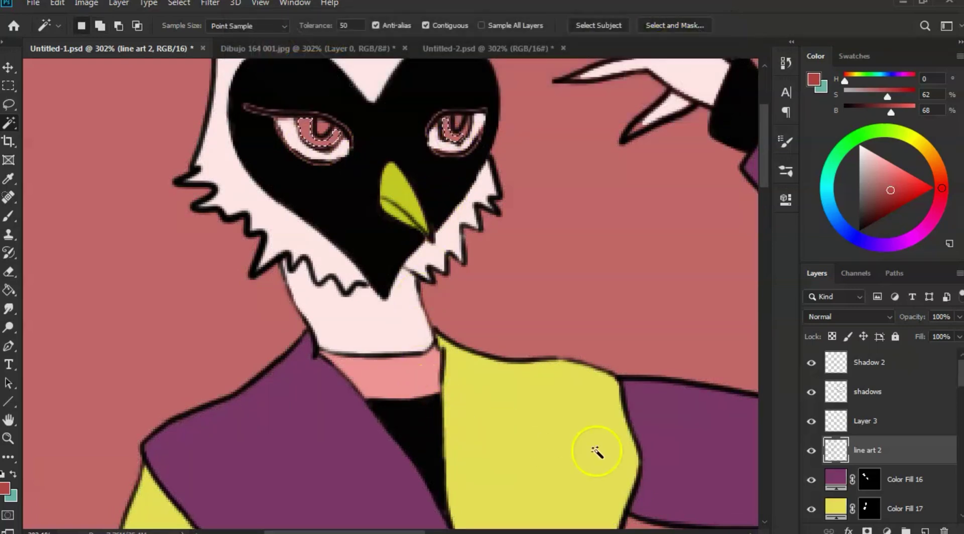
# Step: Fill the selected irises with a Solid Color fill layer in the beak's yellow-green, #c0ca21
pyautogui.click(888, 529)
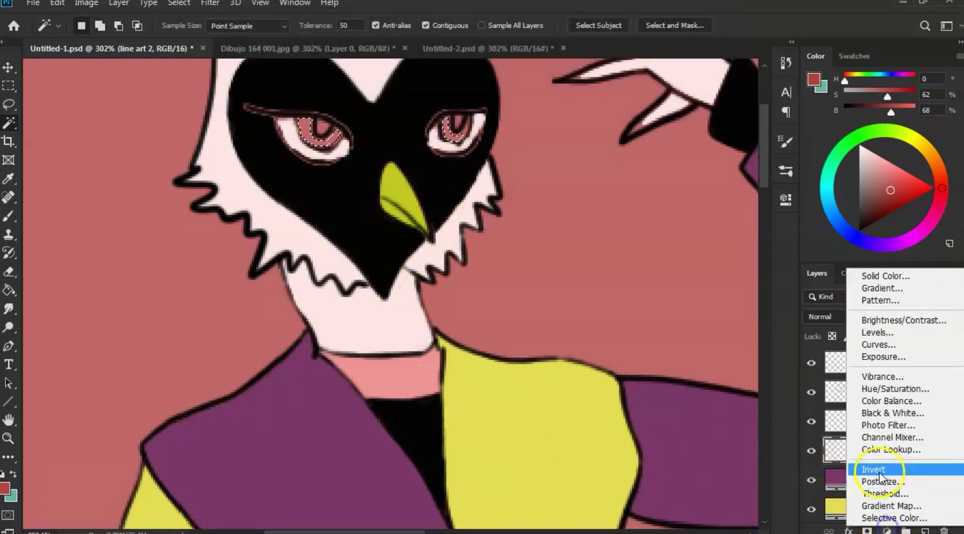
pyautogui.click(889, 274)
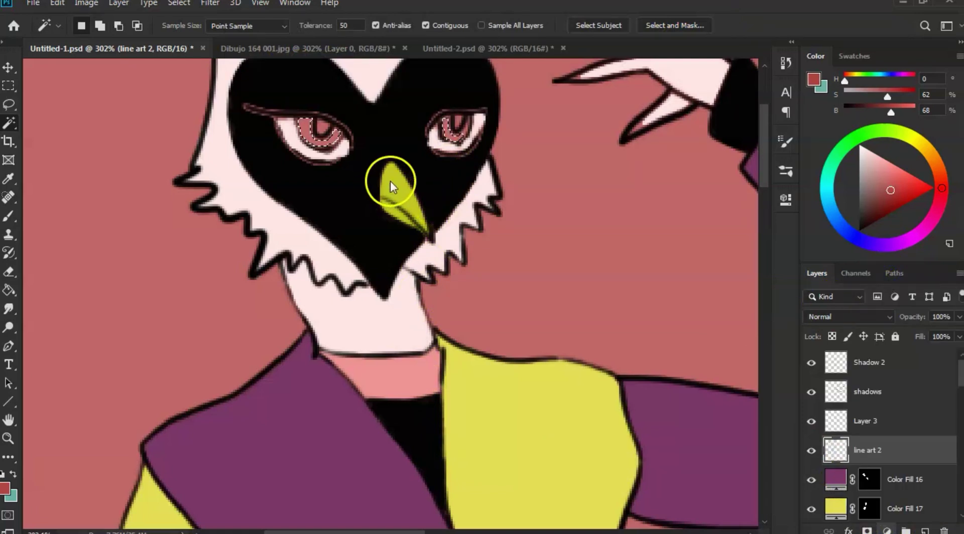
pyautogui.click(403, 204)
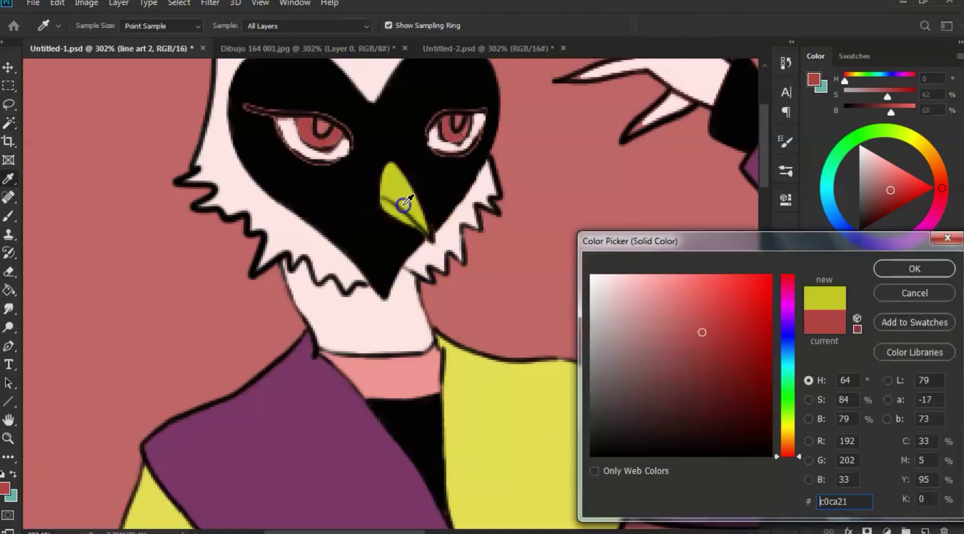
pyautogui.click(888, 269)
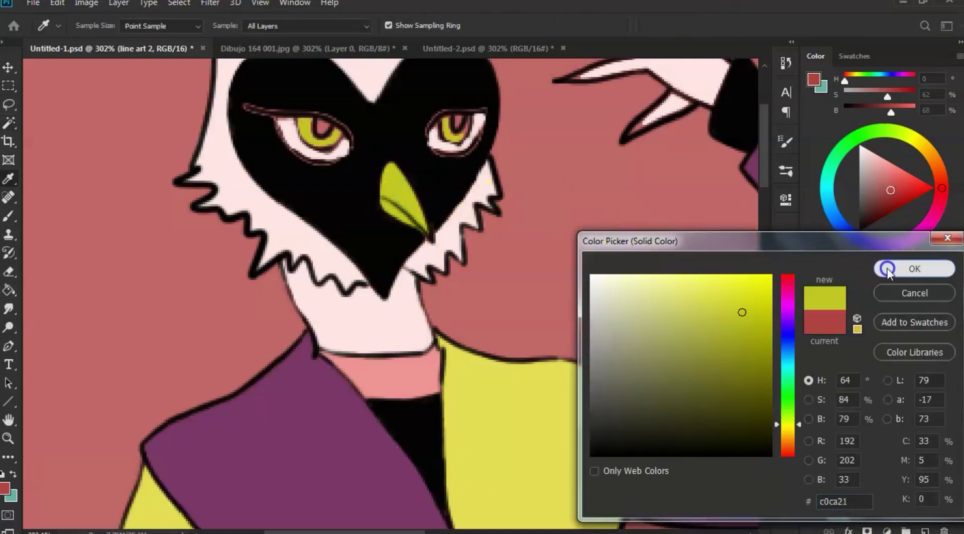
pyautogui.press('w')
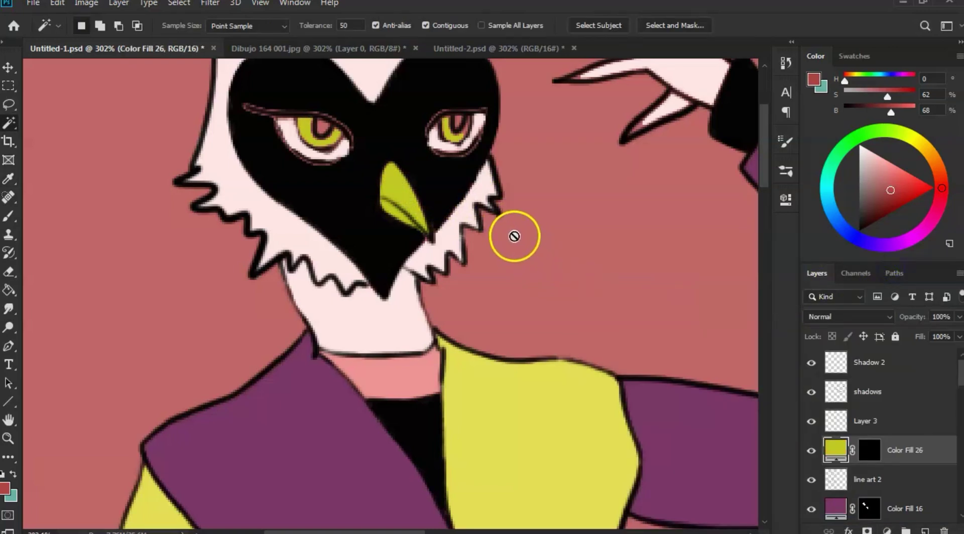
# Step: On the Shadow 2 layer, paint red shadows with a 4 px brush on the owl's neck along the jagged face feathers
pyautogui.click(876, 364)
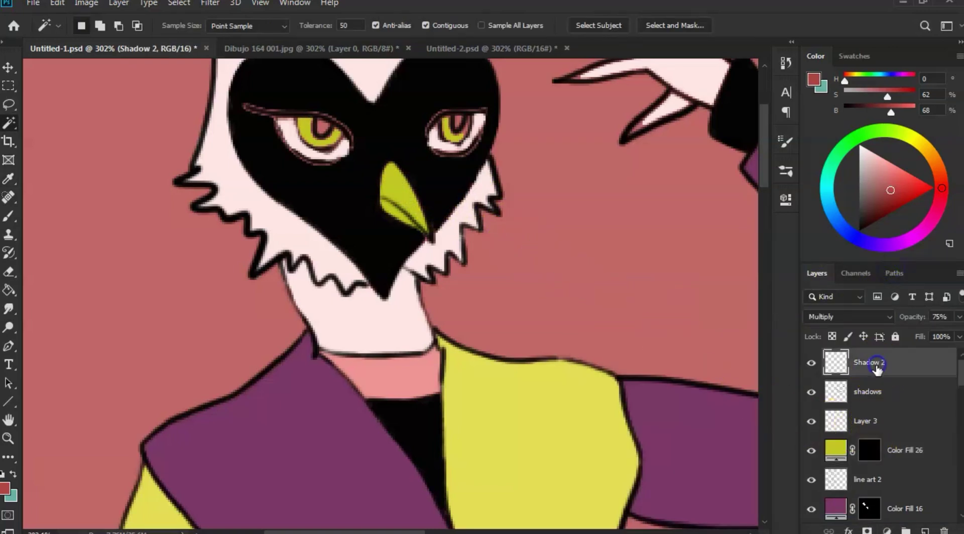
pyautogui.press('b')
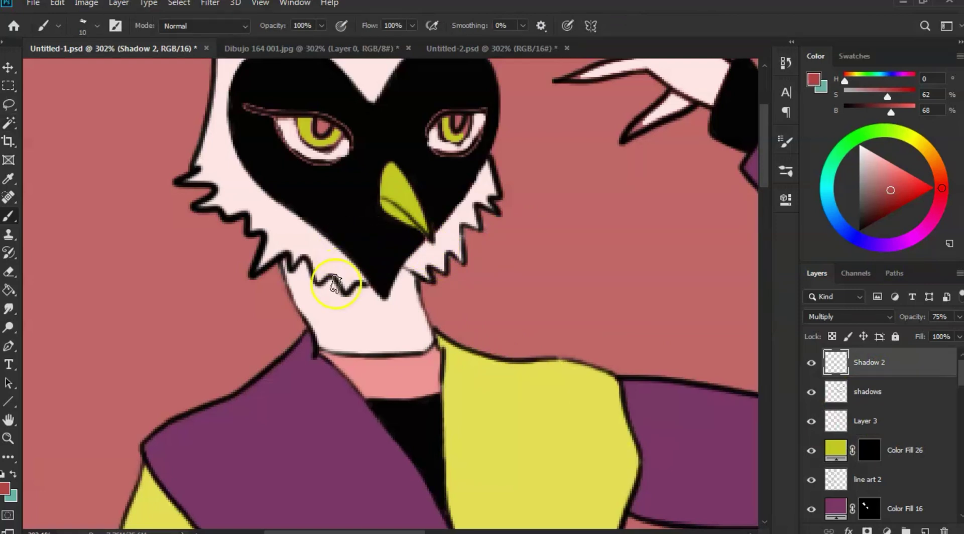
pyautogui.rightClick(374, 310)
pyautogui.moveTo(426, 342); pyautogui.dragTo(426, 340)
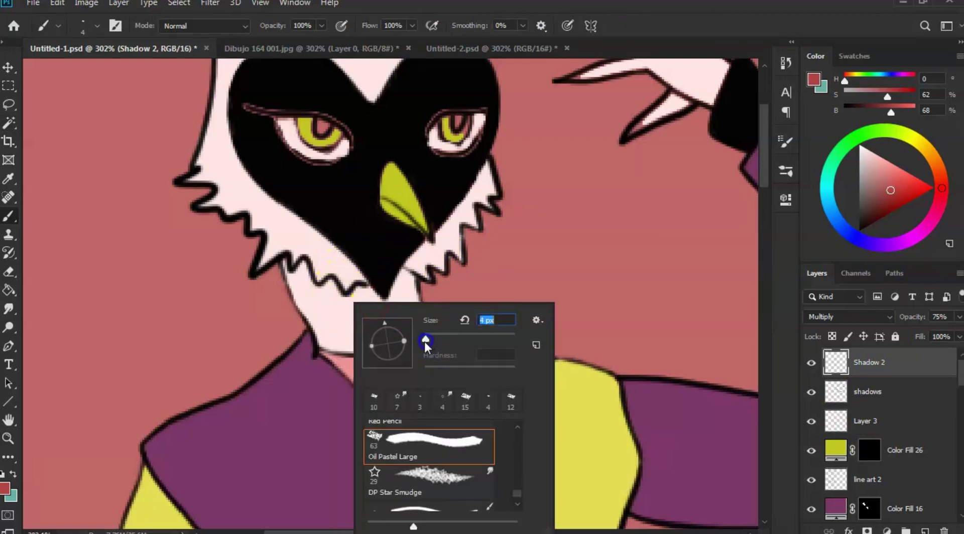
pyautogui.click(300, 267)
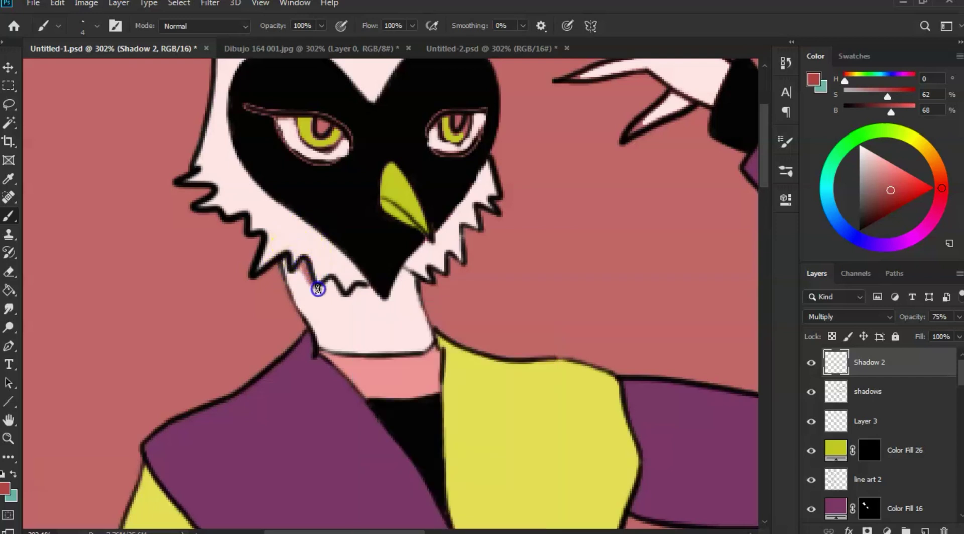
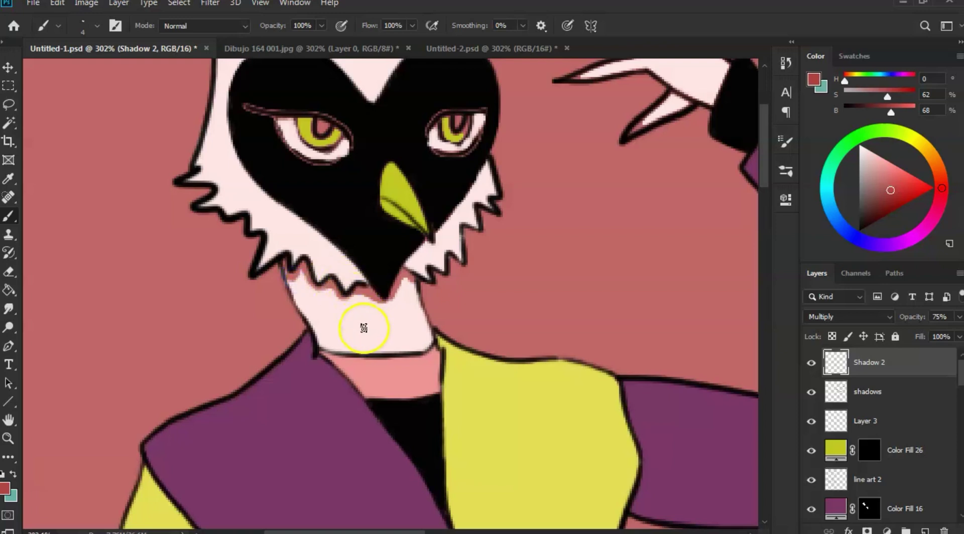
pyautogui.moveTo(371, 315)
pyautogui.mouseDown()
pyautogui.moveTo(374, 263)
pyautogui.moveTo(392, 207)
pyautogui.moveTo(403, 211)
pyautogui.mouseUp()
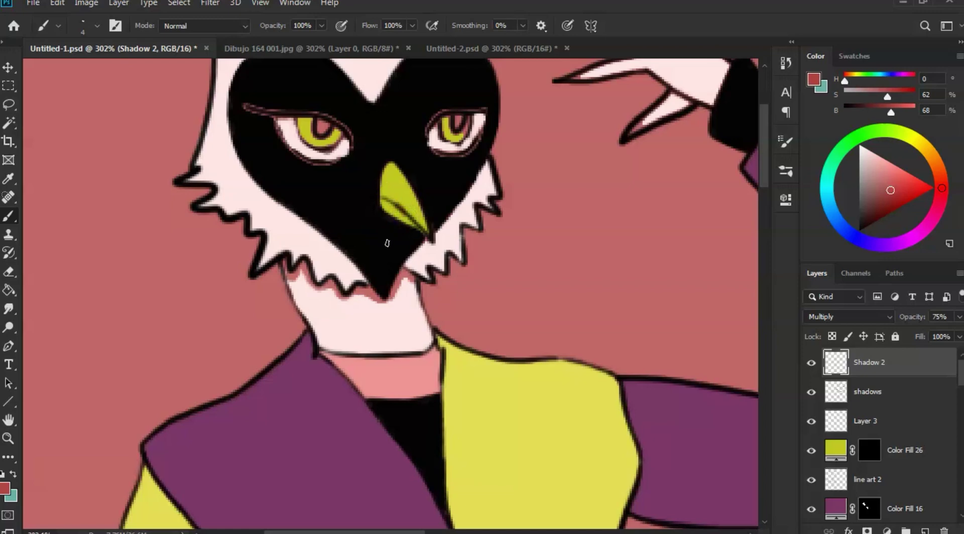
# Step: Brush small red shadow dabs onto the white feathers around the owl's lower face and trim them with the Eraser
pyautogui.press('z')
pyautogui.moveTo(383, 251)
pyautogui.mouseDown()
pyautogui.moveTo(345, 271)
pyautogui.moveTo(342, 241)
pyautogui.moveTo(387, 257)
pyautogui.moveTo(333, 280)
pyautogui.moveTo(371, 297)
pyautogui.mouseUp()
pyautogui.press('b')
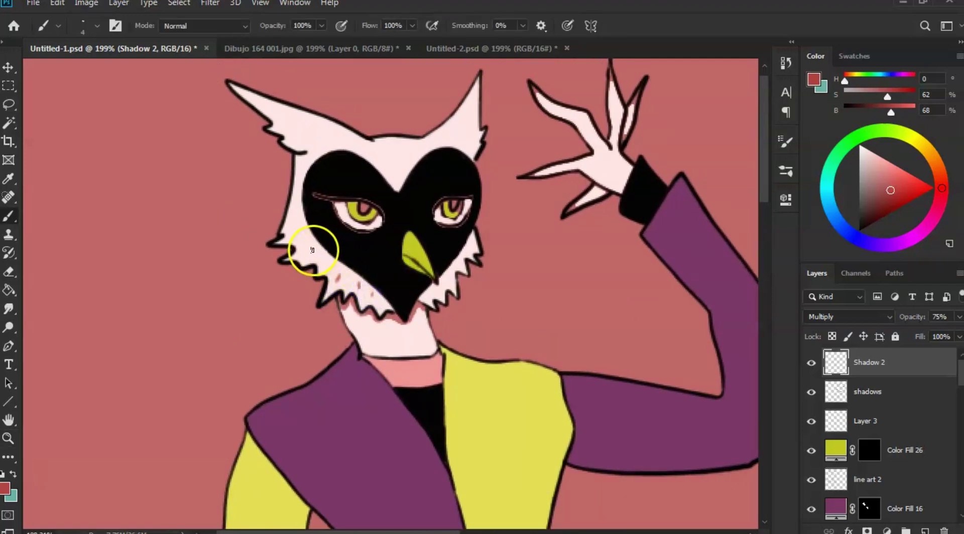
pyautogui.moveTo(312, 250)
pyautogui.mouseDown()
pyautogui.moveTo(309, 187)
pyautogui.moveTo(301, 233)
pyautogui.mouseUp()
pyautogui.press('e')
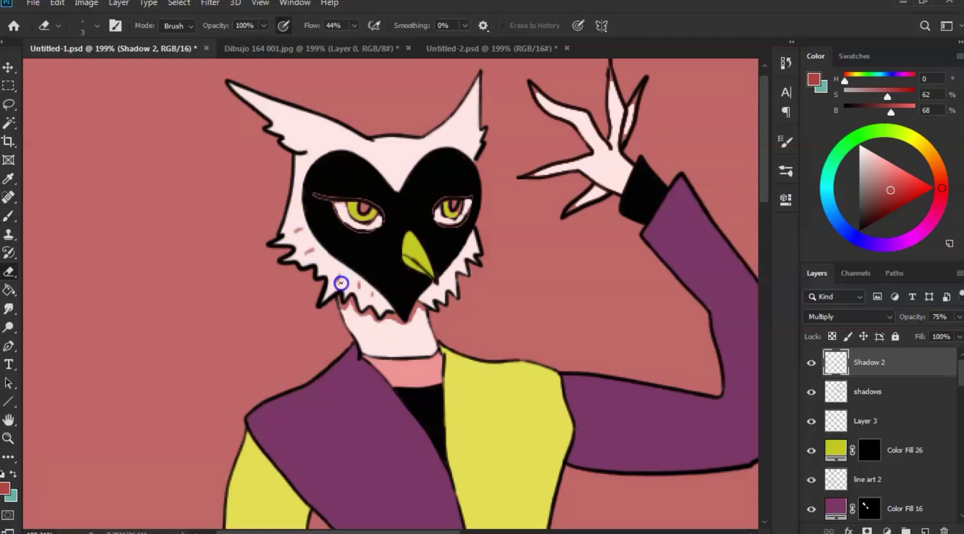
pyautogui.moveTo(341, 283); pyautogui.dragTo(362, 283)
pyautogui.press('b')
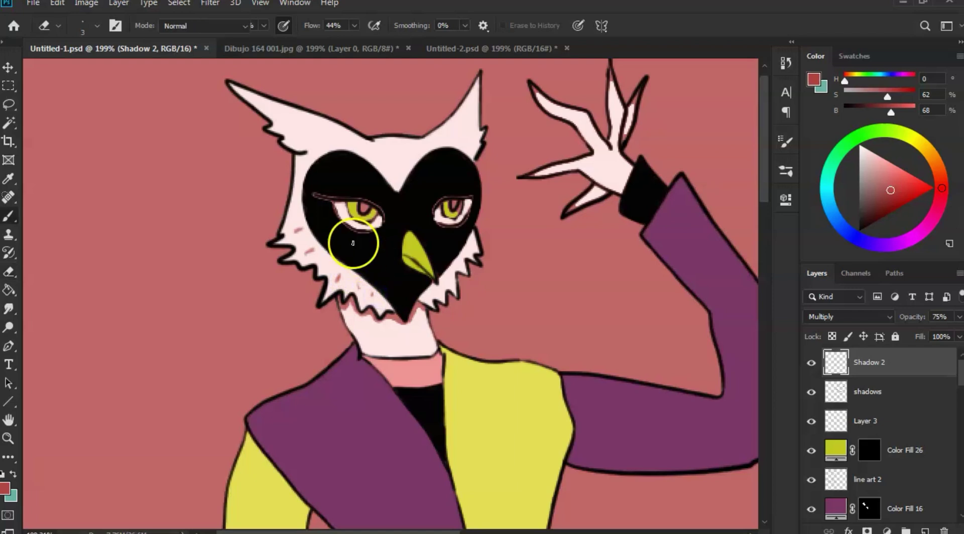
# Step: Paint red shadows beneath the owl's ear tufts and on the feathers beside the beak
pyautogui.click(302, 160)
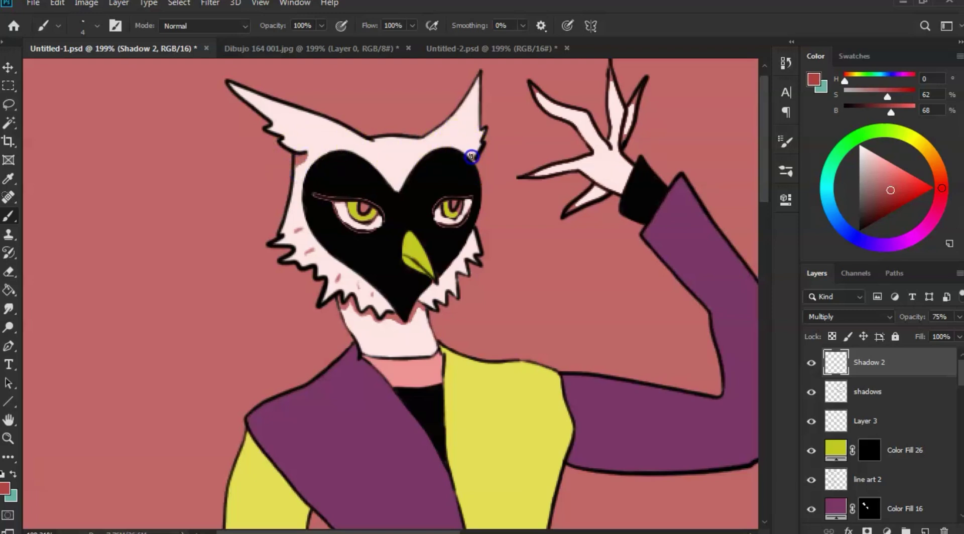
pyautogui.moveTo(473, 190)
pyautogui.mouseDown()
pyautogui.moveTo(477, 243)
pyautogui.moveTo(446, 284)
pyautogui.mouseUp()
pyautogui.click(454, 275)
pyautogui.moveTo(451, 227)
pyautogui.mouseDown()
pyautogui.moveTo(437, 357)
pyautogui.moveTo(412, 257)
pyautogui.moveTo(412, 285)
pyautogui.moveTo(424, 288)
pyautogui.moveTo(421, 249)
pyautogui.moveTo(440, 316)
pyautogui.mouseUp()
# Step: Shade both side edges of the owl's pink collar band with red brush strokes
pyautogui.scroll(-10, 446, 323)
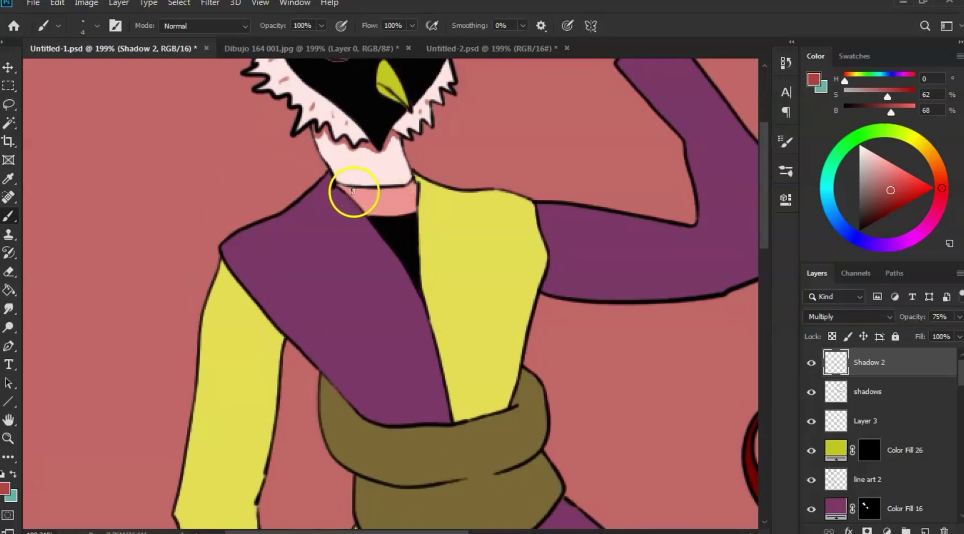
pyautogui.hotkey('ctrl', 'space')
pyautogui.moveTo(330, 204); pyautogui.dragTo(378, 202)
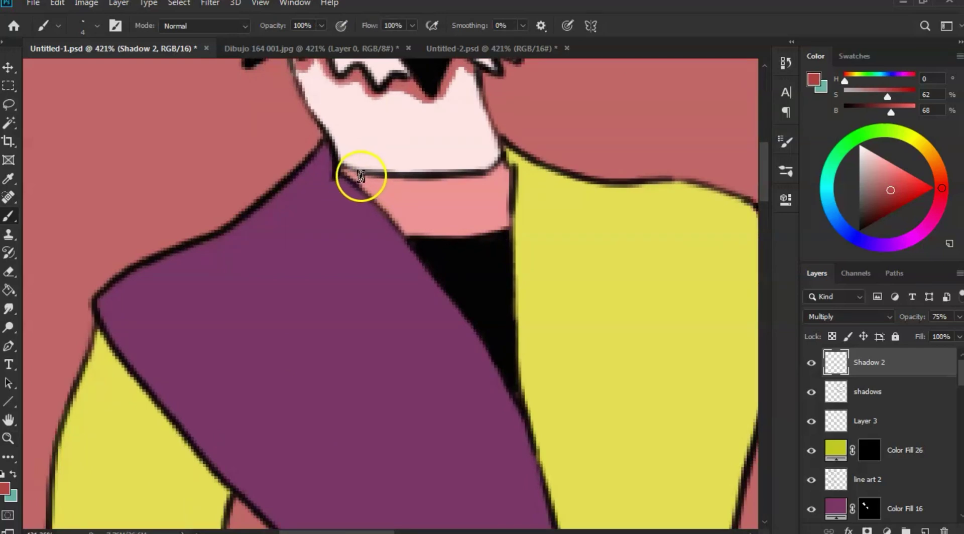
pyautogui.moveTo(361, 176)
pyautogui.mouseDown()
pyautogui.moveTo(346, 169)
pyautogui.moveTo(395, 221)
pyautogui.mouseUp()
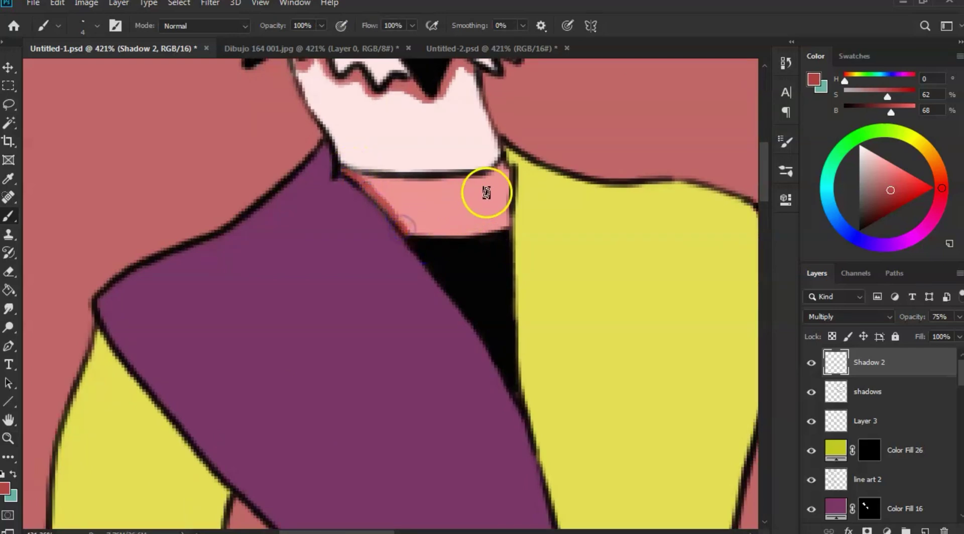
pyautogui.moveTo(501, 162); pyautogui.dragTo(506, 224)
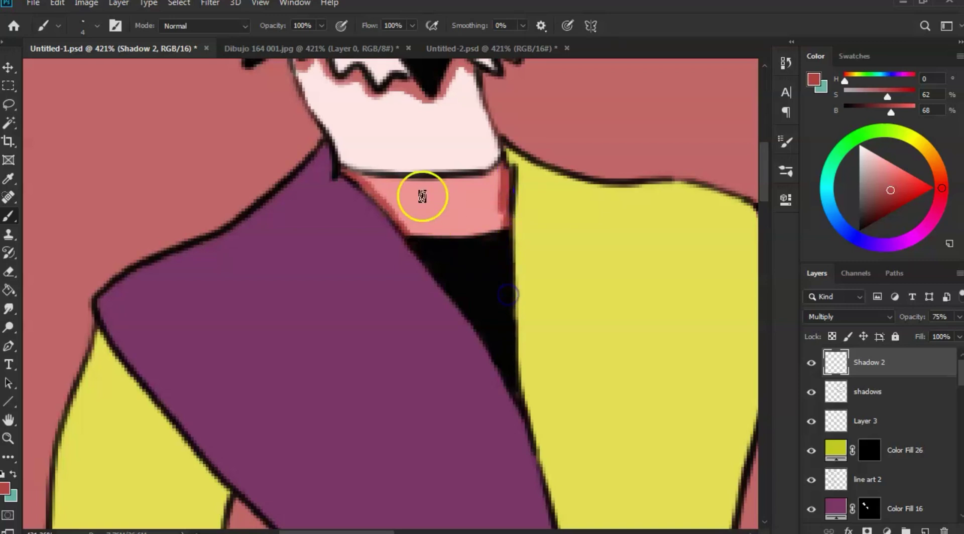
# Step: Paint a shadow along the bottom edge of the purple jacket panel where it meets the brown sash
pyautogui.press('z')
pyautogui.moveTo(411, 200); pyautogui.dragTo(385, 221)
pyautogui.moveTo(312, 258); pyautogui.dragTo(338, 256)
pyautogui.press('b')
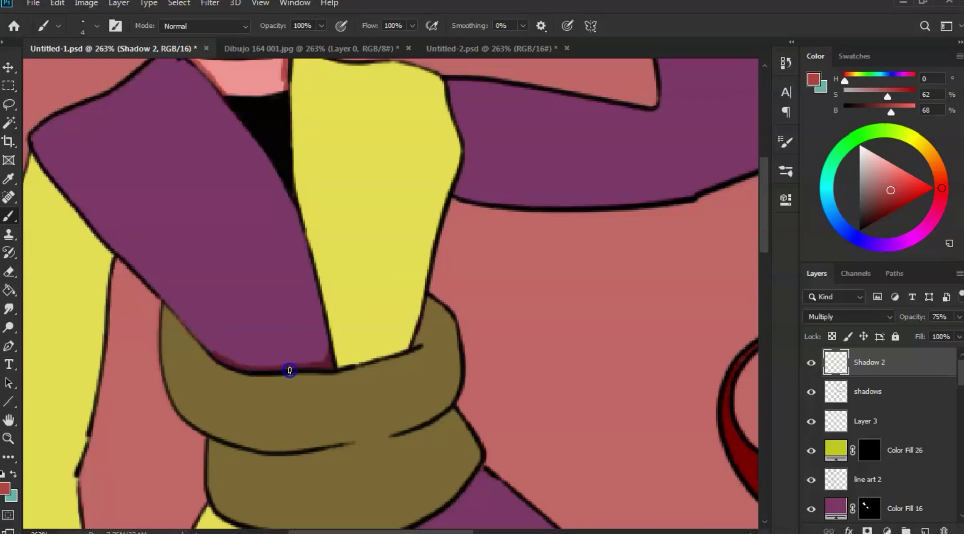
pyautogui.click(213, 355)
pyautogui.moveTo(199, 340); pyautogui.dragTo(168, 306)
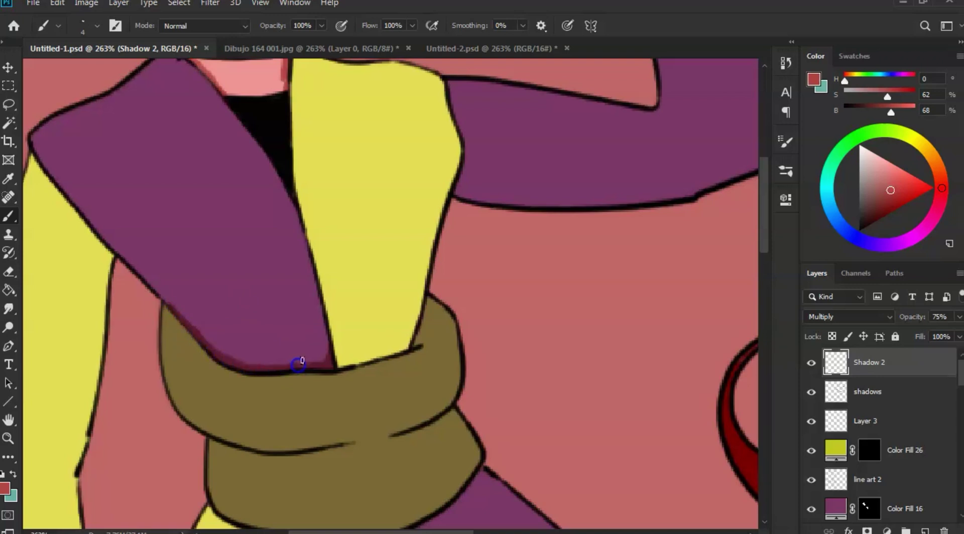
# Step: Shade the bottom of the yellow jacket panel above the sash and up its outer edge
pyautogui.moveTo(298, 365)
pyautogui.mouseDown()
pyautogui.moveTo(340, 349)
pyautogui.moveTo(342, 358)
pyautogui.mouseUp()
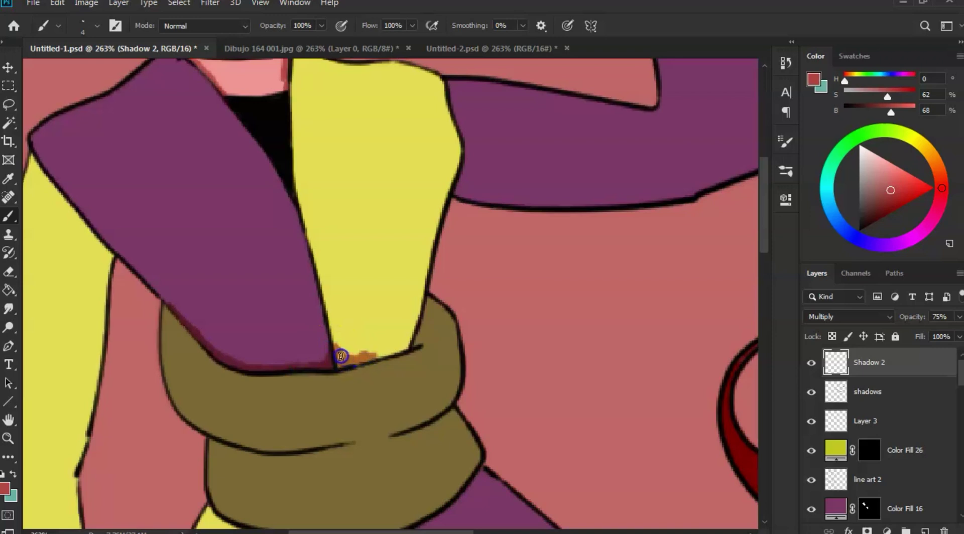
pyautogui.moveTo(341, 356); pyautogui.dragTo(383, 353)
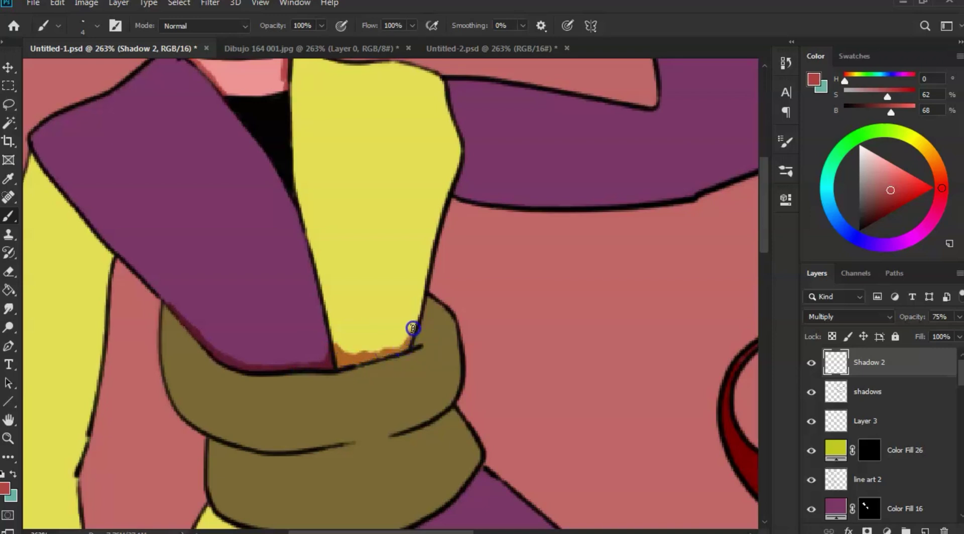
pyautogui.moveTo(414, 316); pyautogui.dragTo(419, 300)
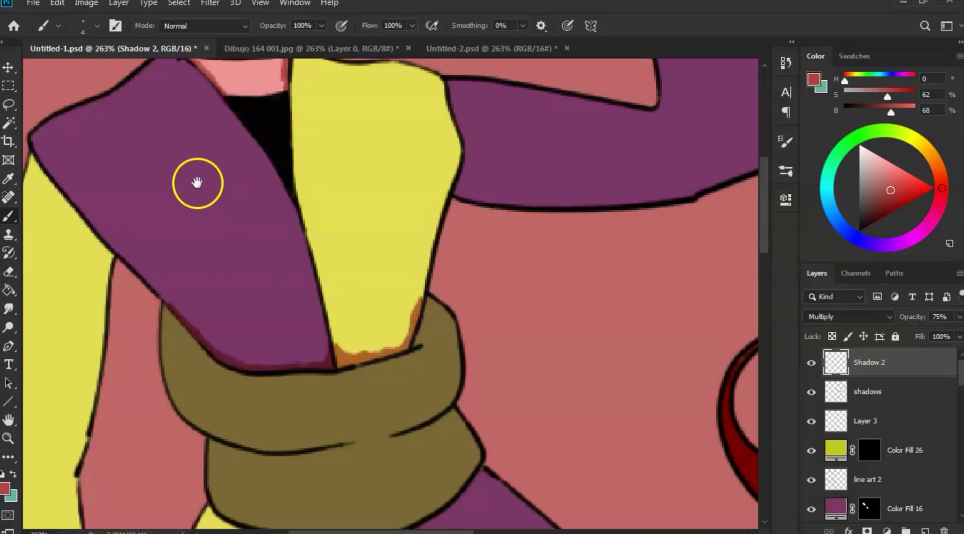
pyautogui.moveTo(201, 169); pyautogui.dragTo(267, 174)
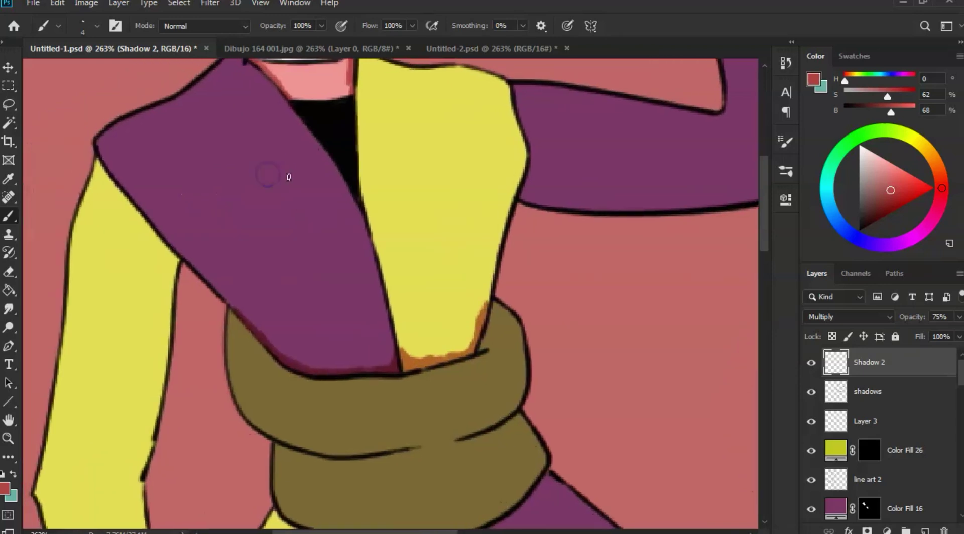
pyautogui.press('z')
pyautogui.moveTo(334, 183); pyautogui.dragTo(269, 214)
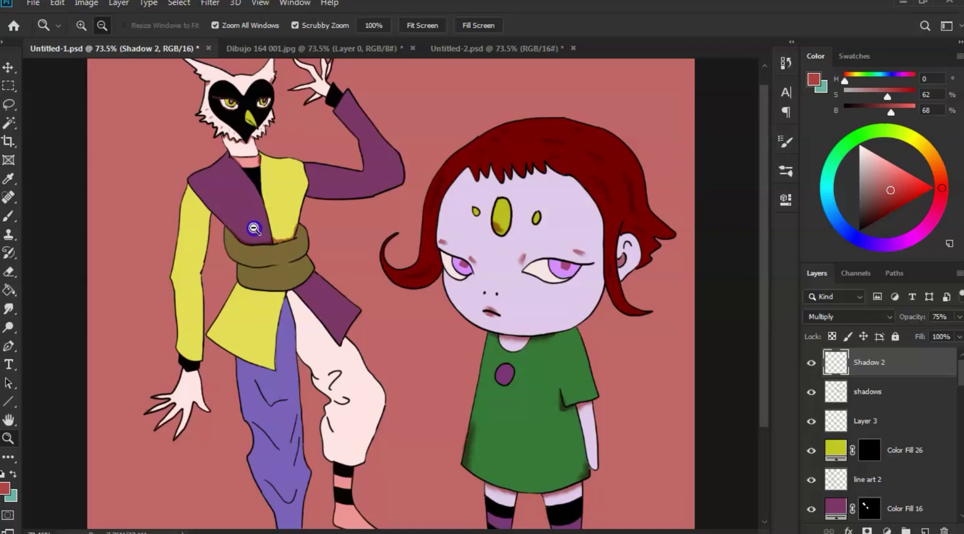
pyautogui.moveTo(254, 228); pyautogui.dragTo(323, 226)
pyautogui.moveTo(232, 211)
pyautogui.mouseDown()
pyautogui.moveTo(270, 207)
pyautogui.moveTo(284, 217)
pyautogui.mouseUp()
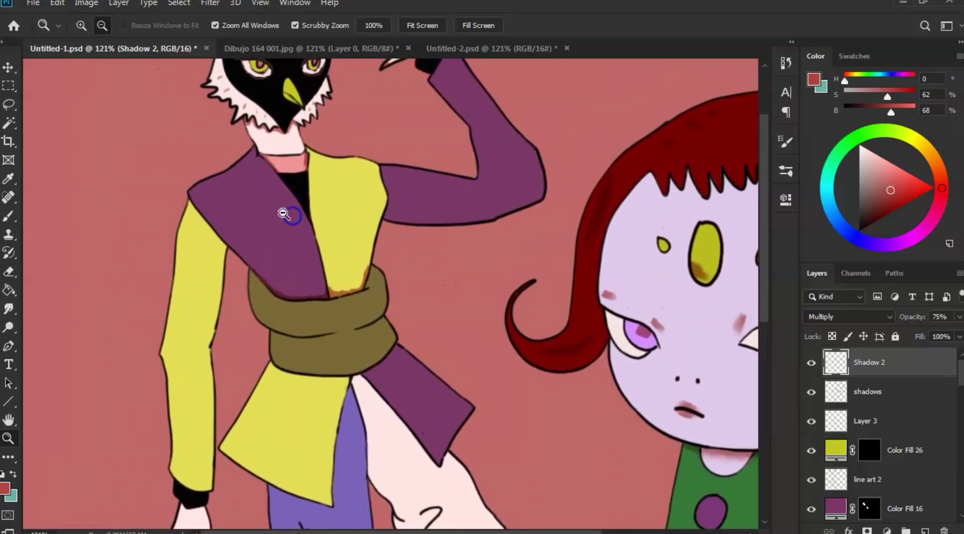
# Step: Paint a red shadow down the inner edge of the yellow sleeve and smudge it soft
pyautogui.press('b')
pyautogui.moveTo(200, 214)
pyautogui.mouseDown()
pyautogui.moveTo(221, 254)
pyautogui.moveTo(222, 244)
pyautogui.moveTo(194, 462)
pyautogui.moveTo(200, 349)
pyautogui.moveTo(204, 459)
pyautogui.moveTo(200, 354)
pyautogui.moveTo(203, 381)
pyautogui.mouseUp()
pyautogui.press('r')
pyautogui.moveTo(203, 369)
pyautogui.mouseDown()
pyautogui.moveTo(201, 344)
pyautogui.moveTo(204, 359)
pyautogui.moveTo(223, 235)
pyautogui.moveTo(222, 267)
pyautogui.mouseUp()
pyautogui.click(212, 398)
pyautogui.moveTo(211, 398)
pyautogui.mouseDown()
pyautogui.moveTo(203, 482)
pyautogui.moveTo(200, 465)
pyautogui.moveTo(209, 488)
pyautogui.moveTo(200, 362)
pyautogui.moveTo(203, 373)
pyautogui.moveTo(225, 347)
pyautogui.mouseUp()
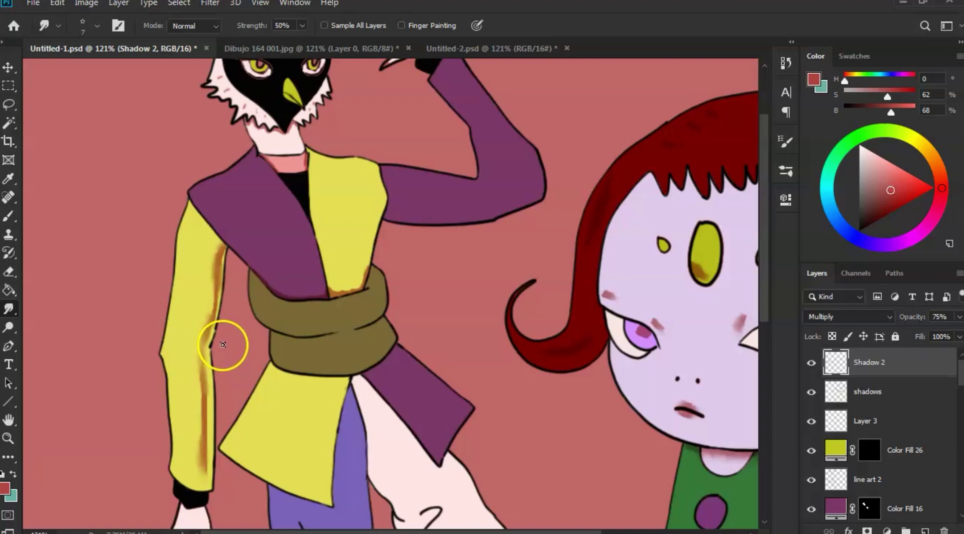
# Step: Paint a shadow along the underside of the purple upper sleeve and at the elbow crease, and smudge both
pyautogui.press('b')
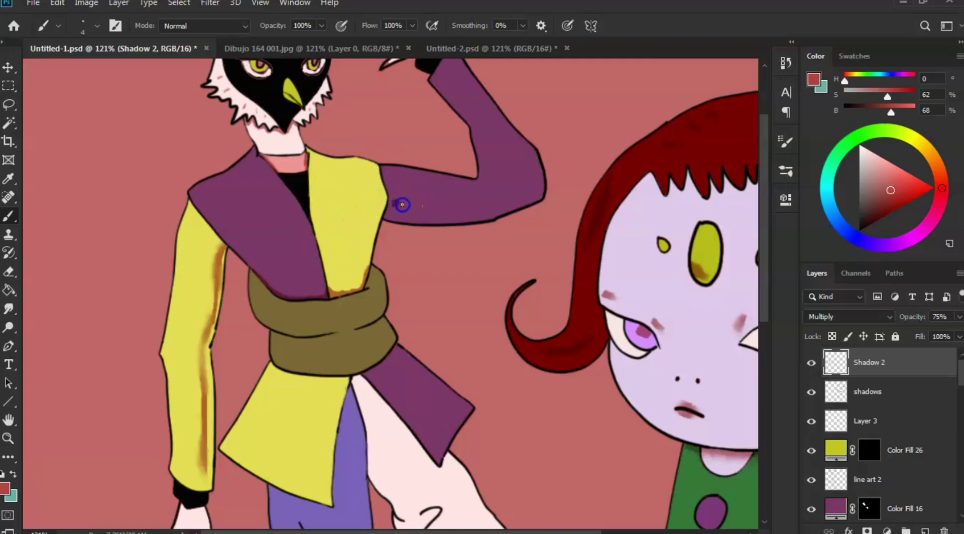
pyautogui.moveTo(412, 209)
pyautogui.mouseDown()
pyautogui.moveTo(428, 204)
pyautogui.moveTo(410, 206)
pyautogui.mouseUp()
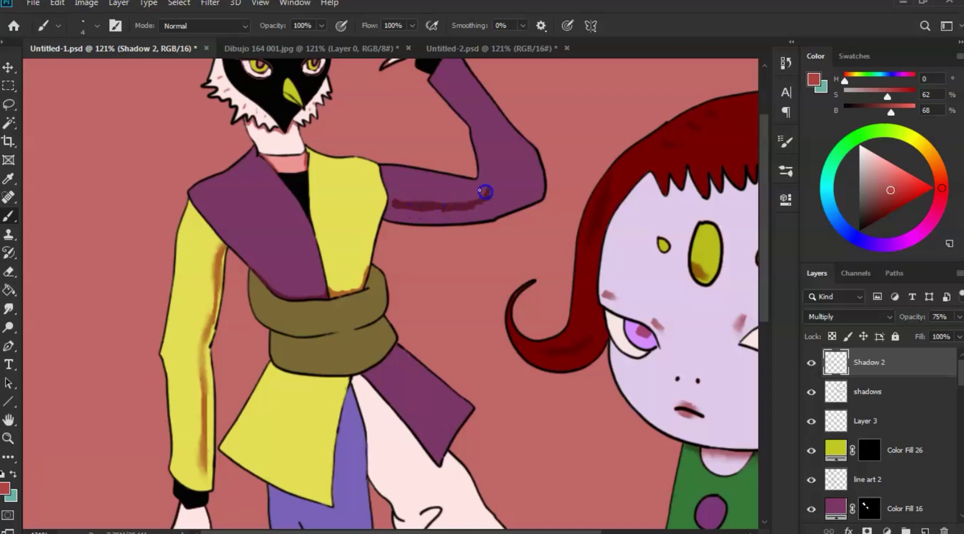
pyautogui.moveTo(485, 192)
pyautogui.mouseDown()
pyautogui.moveTo(421, 179)
pyautogui.moveTo(475, 187)
pyautogui.moveTo(500, 175)
pyautogui.moveTo(480, 166)
pyautogui.mouseUp()
pyautogui.press('e')
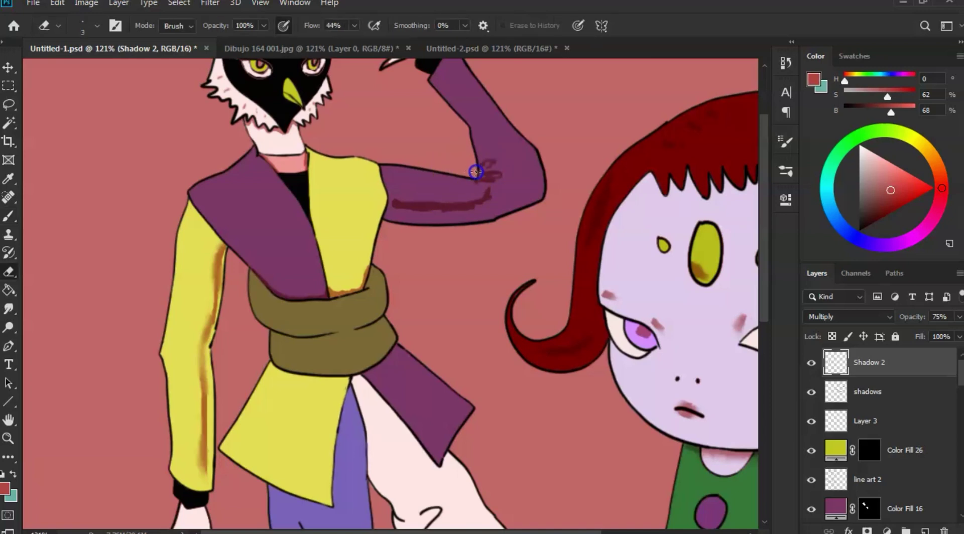
pyautogui.press('r')
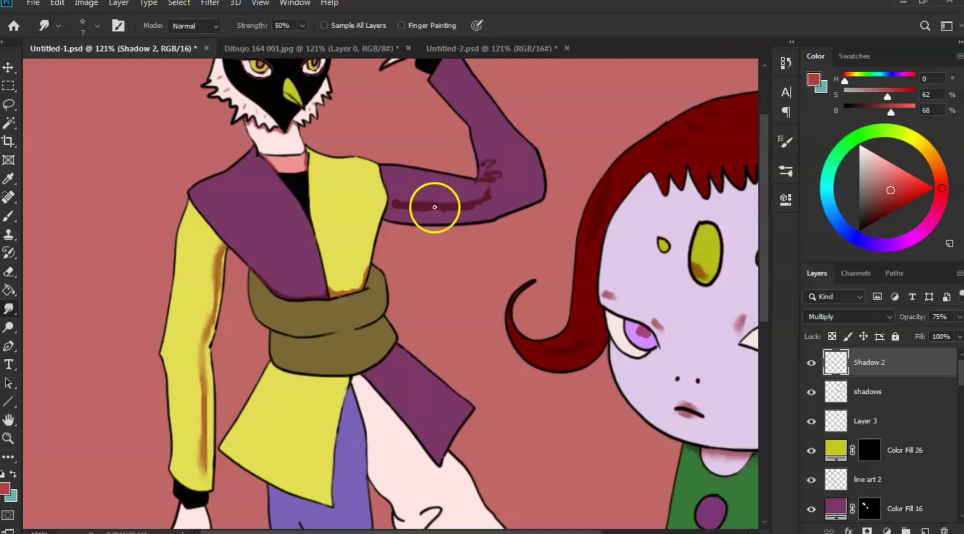
pyautogui.moveTo(476, 207)
pyautogui.mouseDown()
pyautogui.moveTo(491, 188)
pyautogui.moveTo(449, 208)
pyautogui.mouseUp()
pyautogui.moveTo(392, 215); pyautogui.dragTo(388, 200)
pyautogui.moveTo(492, 182); pyautogui.dragTo(501, 168)
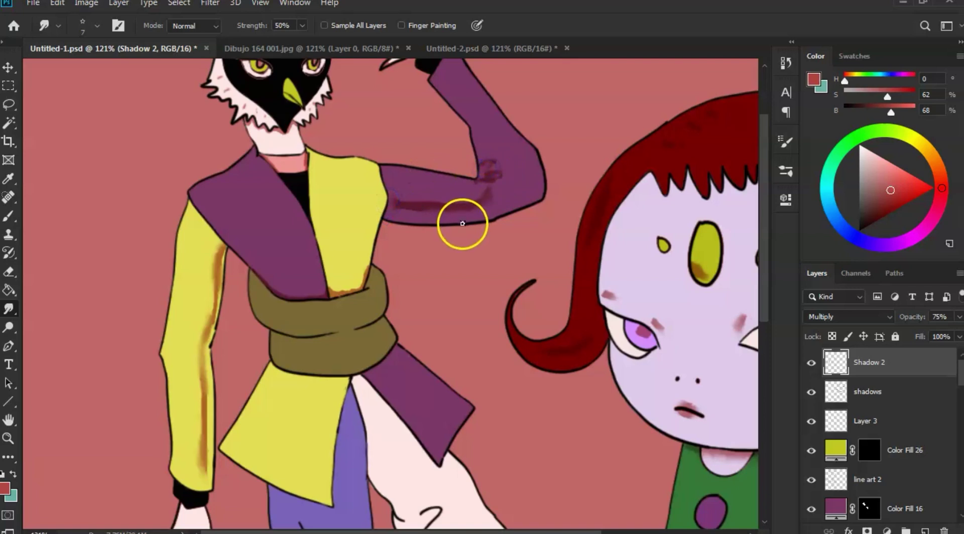
# Step: Shade the brown sash under its fold lines and at both upper corners, and blend the strokes with the Smudge tool
pyautogui.press('b')
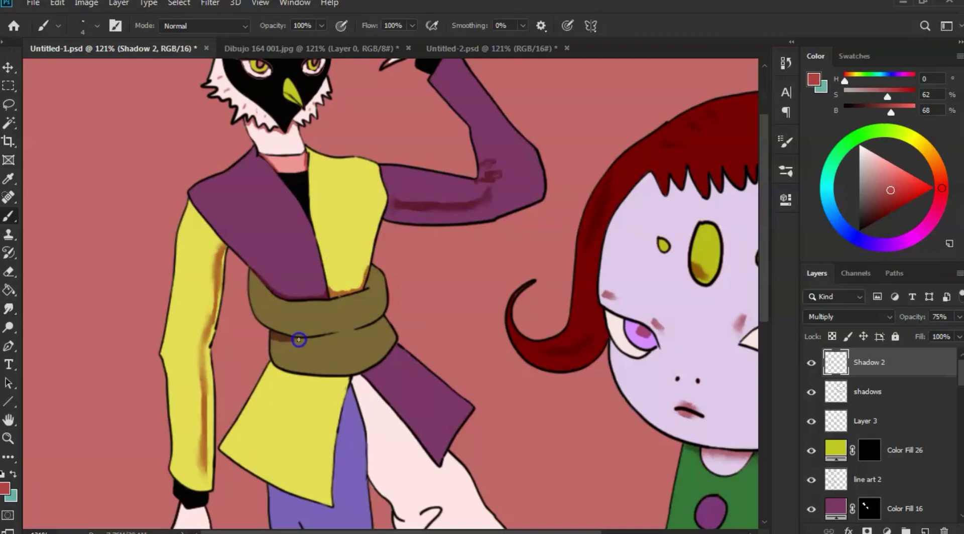
pyautogui.moveTo(299, 340); pyautogui.dragTo(325, 337)
pyautogui.click(286, 339)
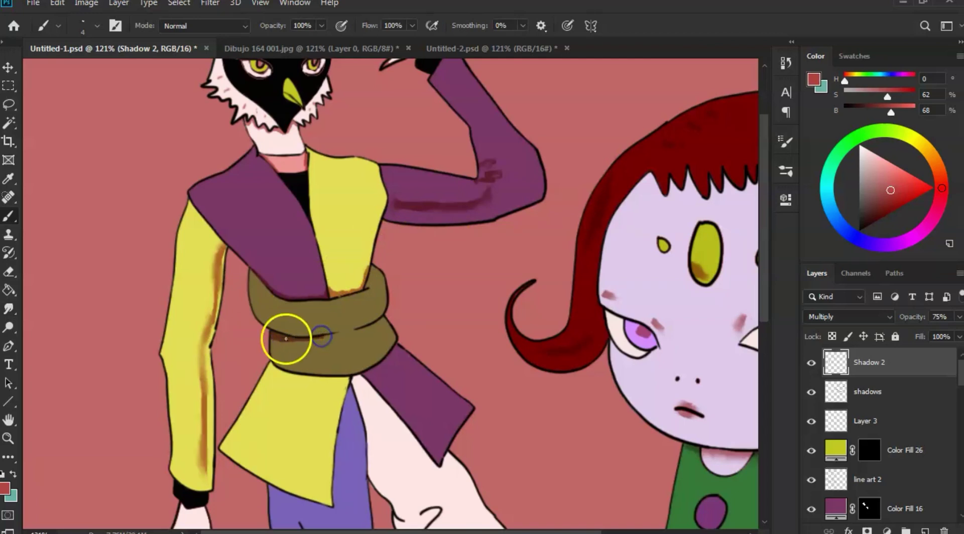
pyautogui.moveTo(260, 281); pyautogui.dragTo(250, 273)
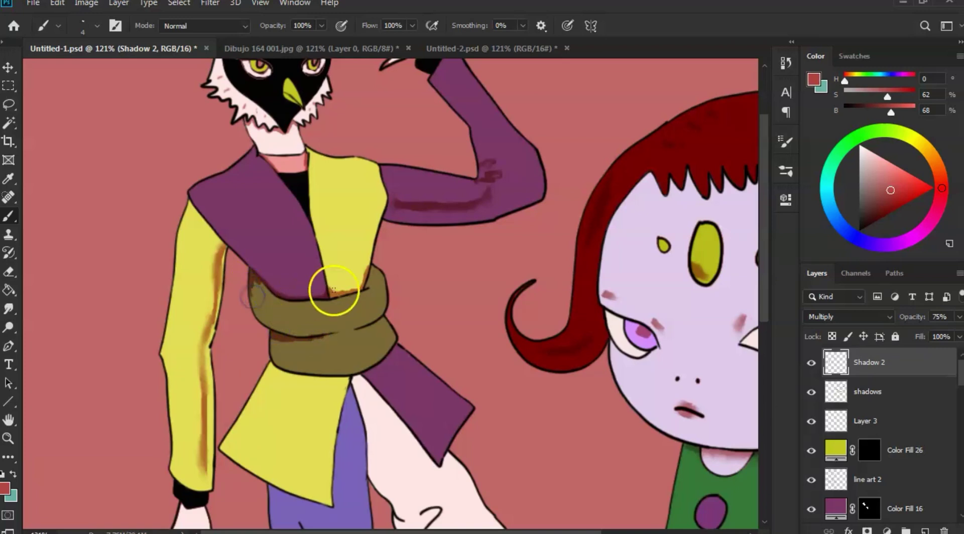
pyautogui.moveTo(372, 275); pyautogui.dragTo(366, 282)
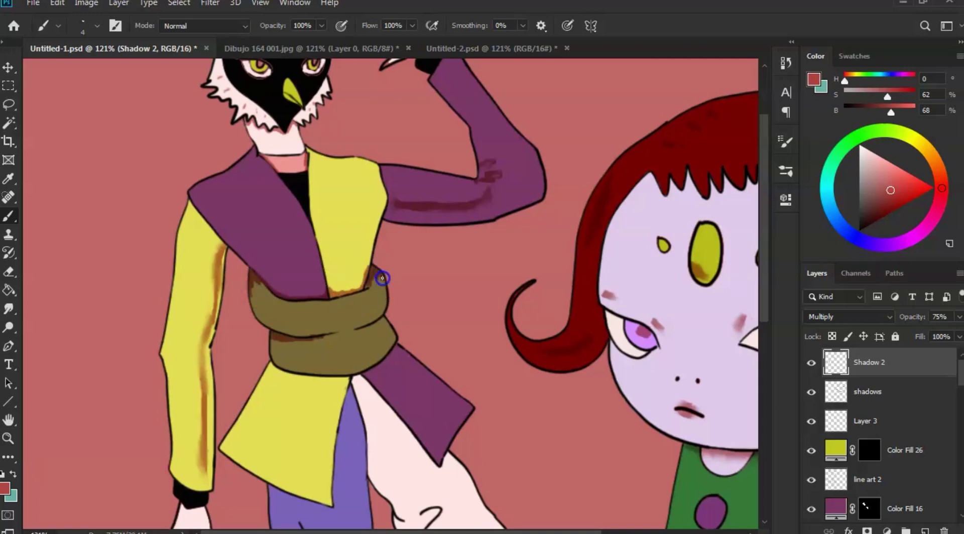
pyautogui.moveTo(384, 279)
pyautogui.mouseDown()
pyautogui.moveTo(366, 328)
pyautogui.moveTo(377, 322)
pyautogui.mouseUp()
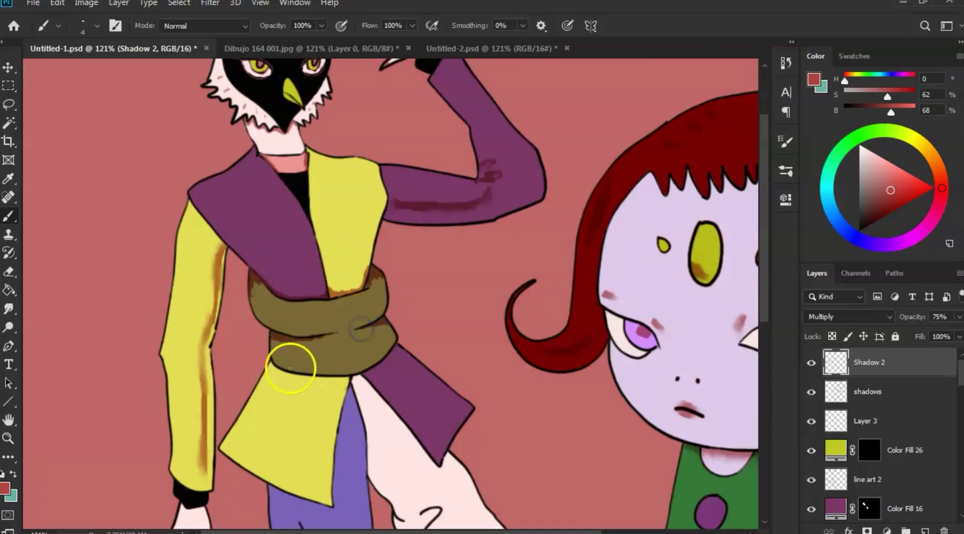
pyautogui.press('r')
pyautogui.moveTo(264, 285)
pyautogui.mouseDown()
pyautogui.moveTo(255, 281)
pyautogui.moveTo(258, 308)
pyautogui.moveTo(266, 287)
pyautogui.mouseUp()
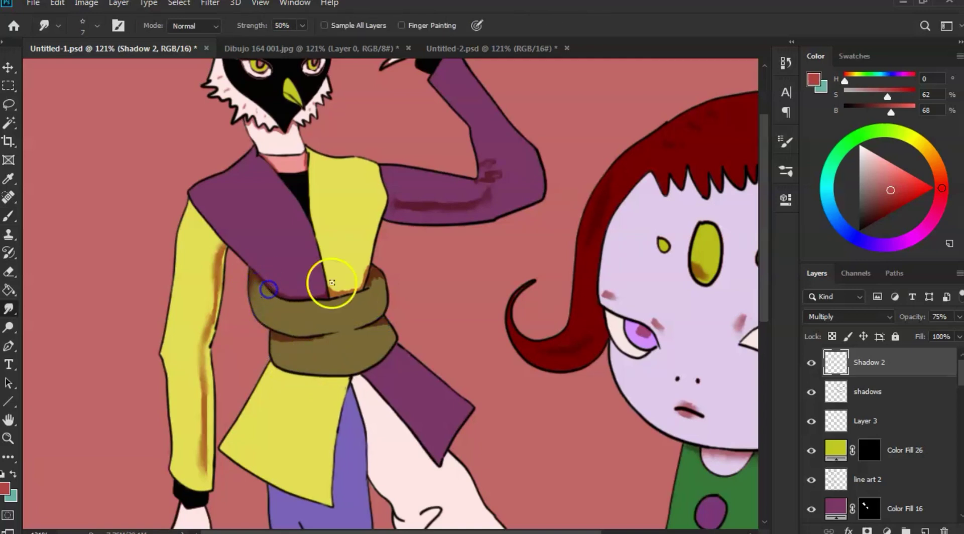
pyautogui.moveTo(372, 289); pyautogui.dragTo(383, 295)
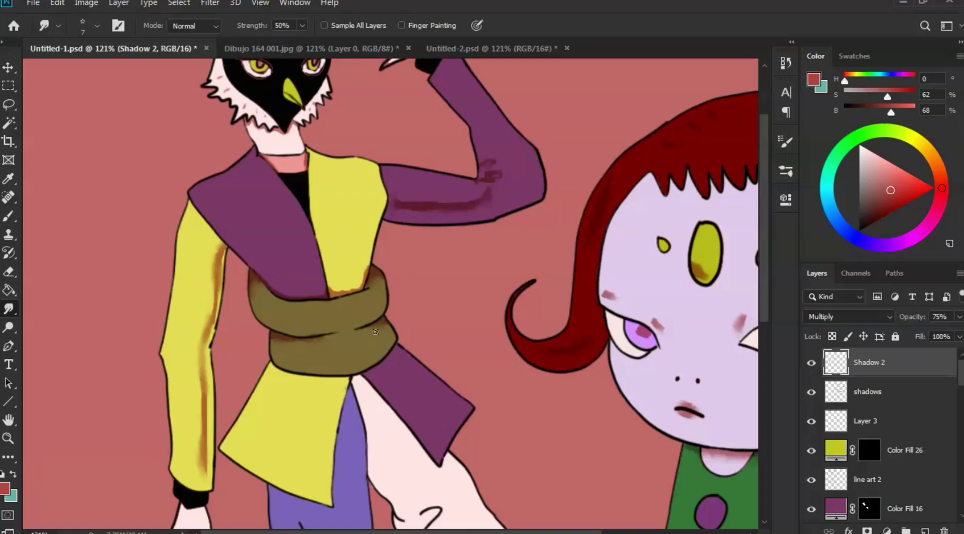
# Step: Paint a shadow along the raised purple forearm from elbow to cuff and clean up the elbow strokes with the Eraser
pyautogui.press('z')
pyautogui.moveTo(373, 320); pyautogui.dragTo(320, 347)
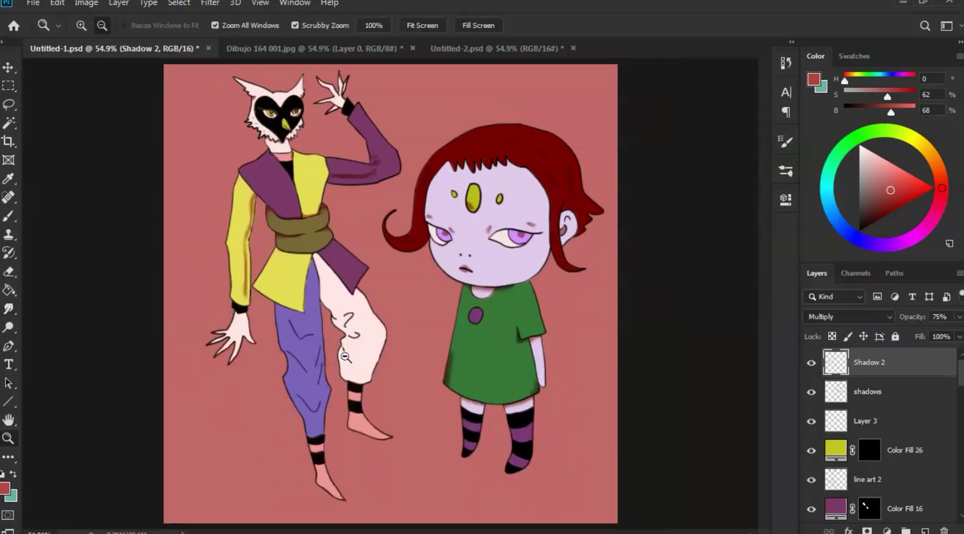
pyautogui.moveTo(344, 355)
pyautogui.mouseDown()
pyautogui.moveTo(345, 279)
pyautogui.moveTo(369, 218)
pyautogui.moveTo(362, 296)
pyautogui.mouseUp()
pyautogui.press('b')
pyautogui.moveTo(360, 205)
pyautogui.mouseDown()
pyautogui.moveTo(369, 161)
pyautogui.moveTo(340, 129)
pyautogui.mouseUp()
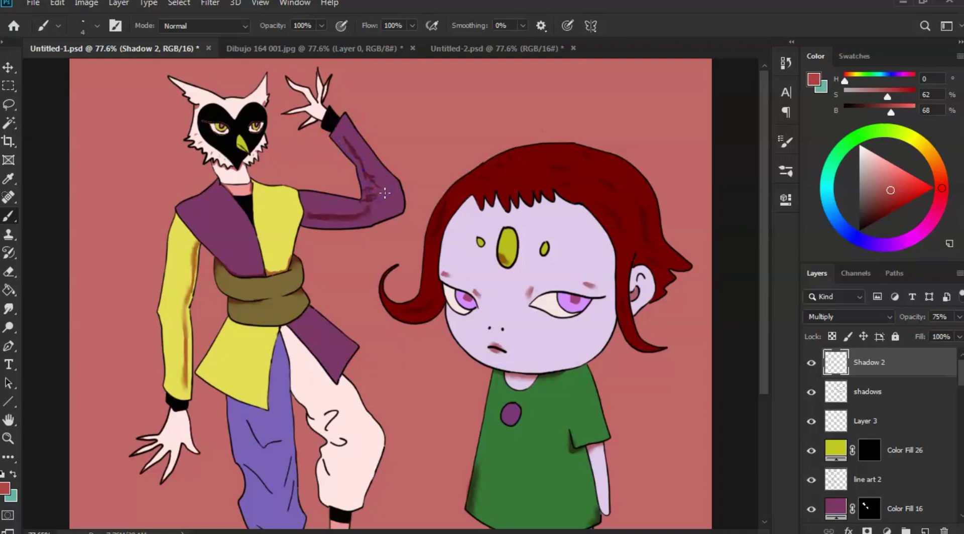
pyautogui.press('e')
pyautogui.moveTo(376, 179)
pyautogui.mouseDown()
pyautogui.moveTo(363, 162)
pyautogui.moveTo(364, 173)
pyautogui.mouseUp()
pyautogui.press('r')
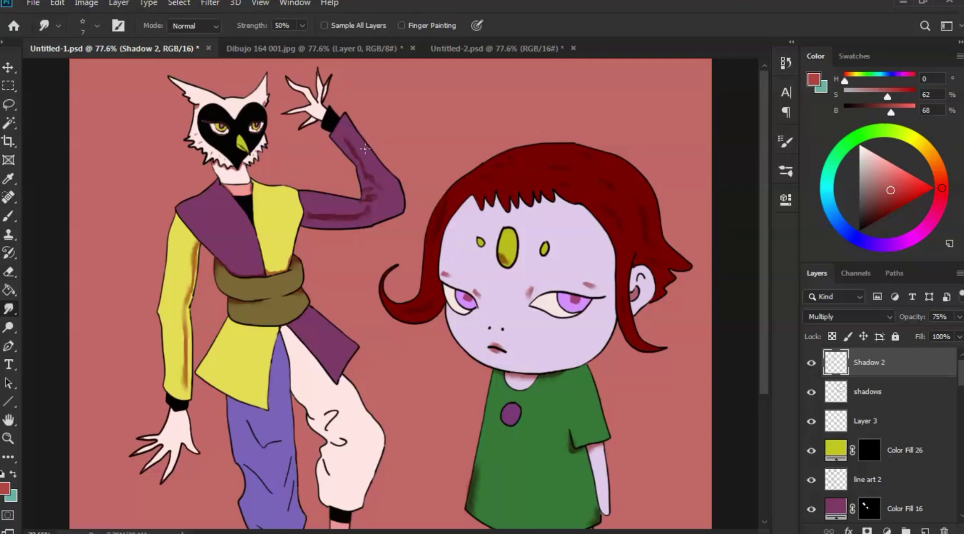
# Step: Shade the top of the yellow jacket flap just below the sash and smudge the shadow's ends downward
pyautogui.press('z')
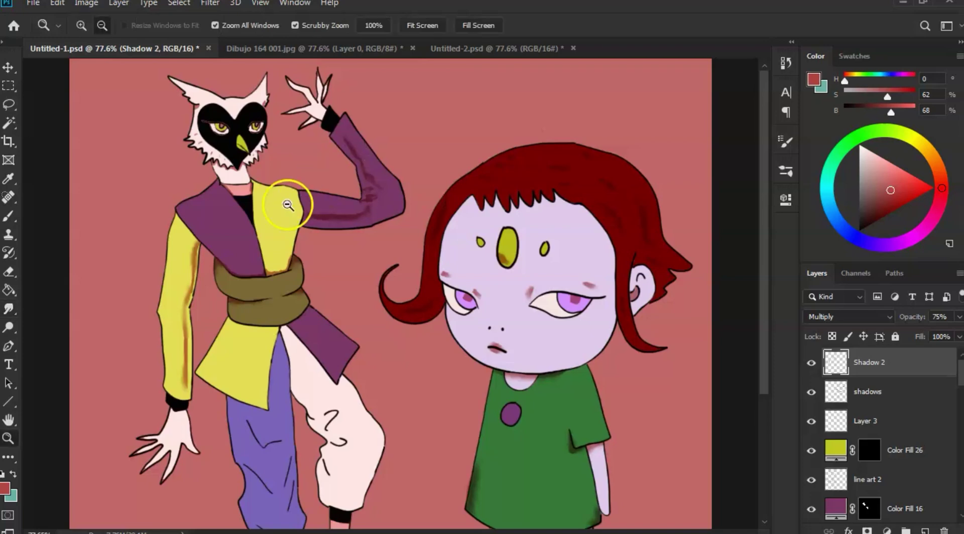
pyautogui.moveTo(251, 328)
pyautogui.mouseDown()
pyautogui.moveTo(315, 323)
pyautogui.moveTo(340, 226)
pyautogui.mouseUp()
pyautogui.press('b')
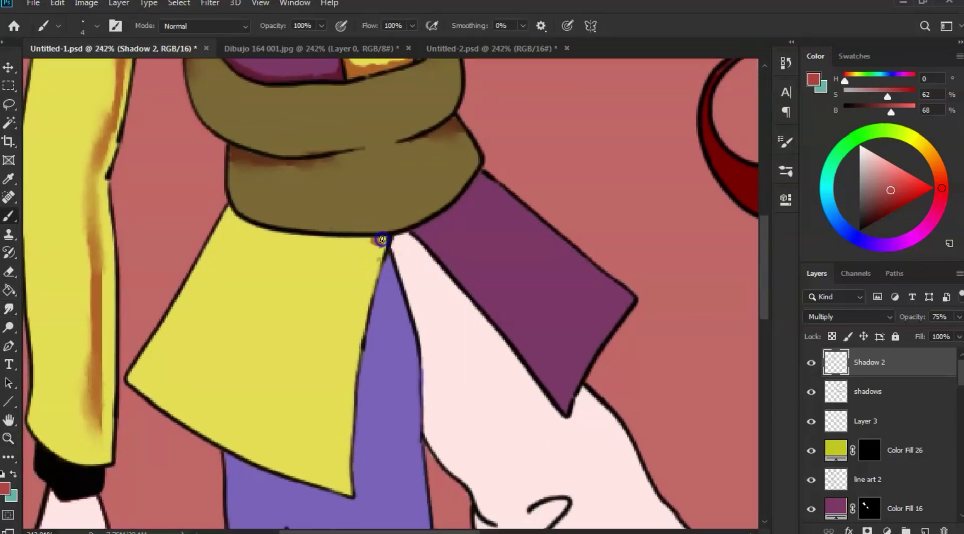
pyautogui.moveTo(367, 242)
pyautogui.mouseDown()
pyautogui.moveTo(354, 240)
pyautogui.moveTo(251, 229)
pyautogui.moveTo(233, 210)
pyautogui.moveTo(220, 237)
pyautogui.moveTo(226, 209)
pyautogui.moveTo(210, 246)
pyautogui.moveTo(241, 225)
pyautogui.moveTo(231, 220)
pyautogui.moveTo(265, 230)
pyautogui.moveTo(237, 217)
pyautogui.mouseUp()
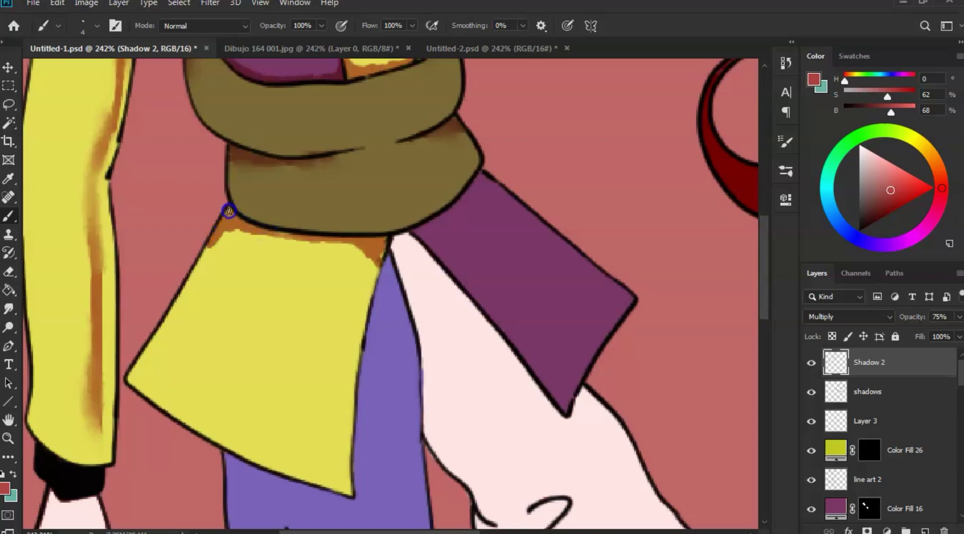
pyautogui.press('r')
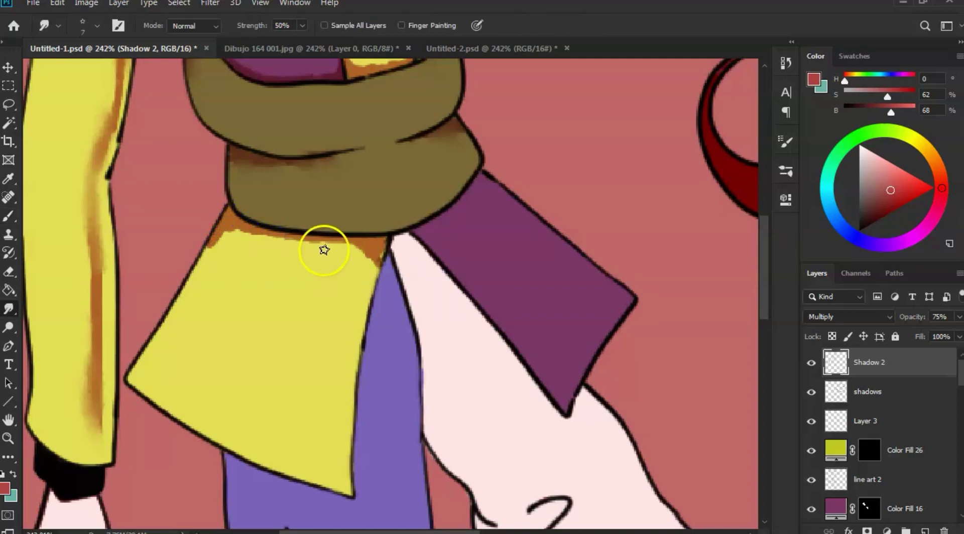
pyautogui.moveTo(348, 245)
pyautogui.mouseDown()
pyautogui.moveTo(373, 282)
pyautogui.moveTo(373, 262)
pyautogui.mouseUp()
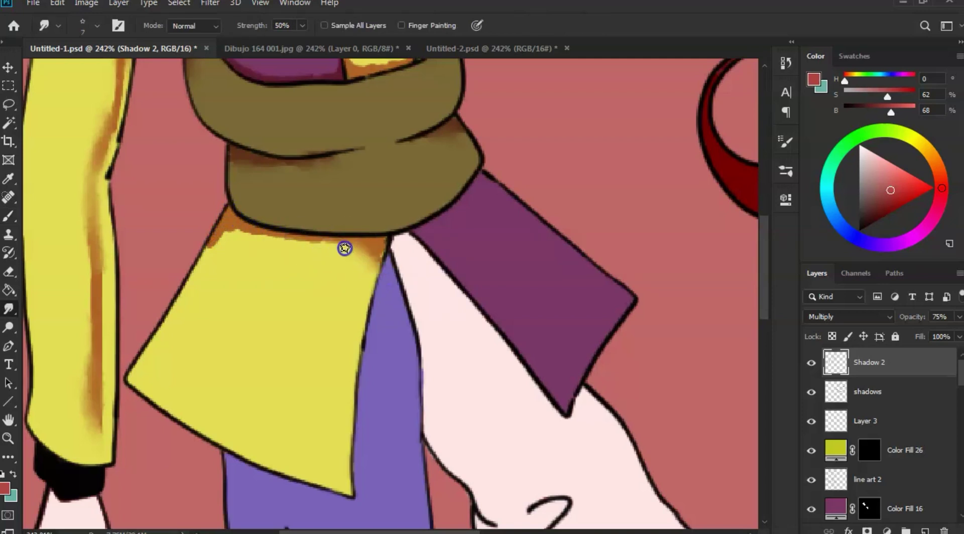
pyautogui.moveTo(209, 254)
pyautogui.mouseDown()
pyautogui.moveTo(199, 272)
pyautogui.moveTo(217, 281)
pyautogui.mouseUp()
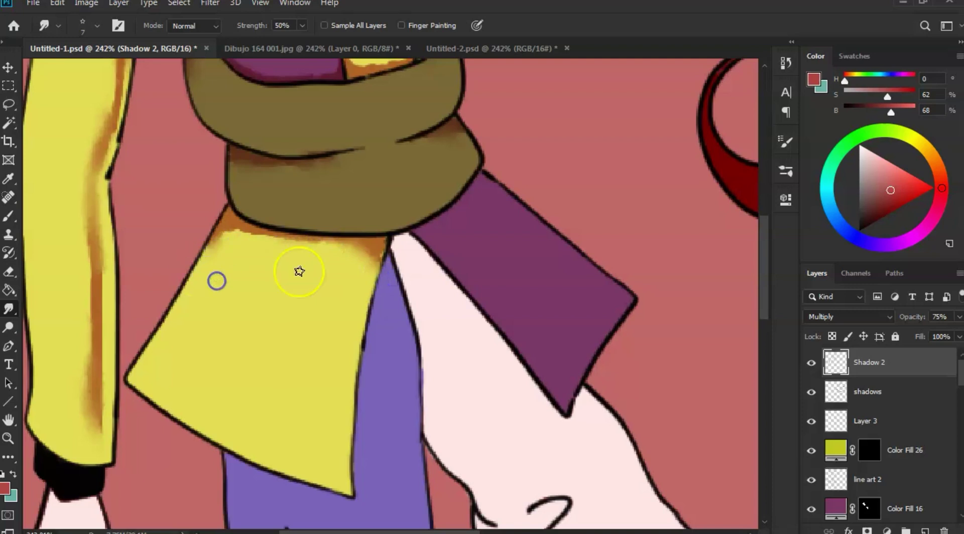
# Step: Paint a shadow on the purple jacket flap where it emerges from the sash and smudge its edge
pyautogui.press('b')
pyautogui.click(429, 234)
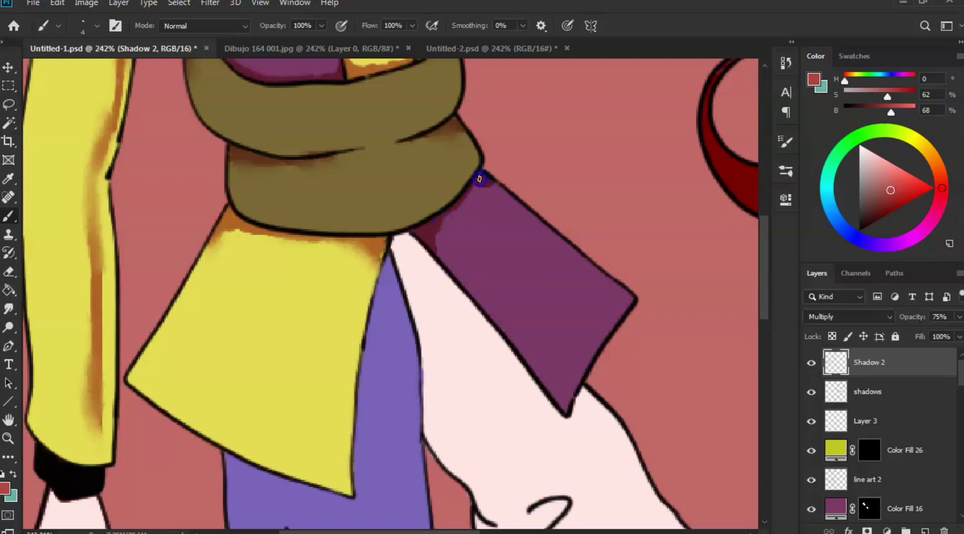
pyautogui.click(442, 209)
pyautogui.press('r')
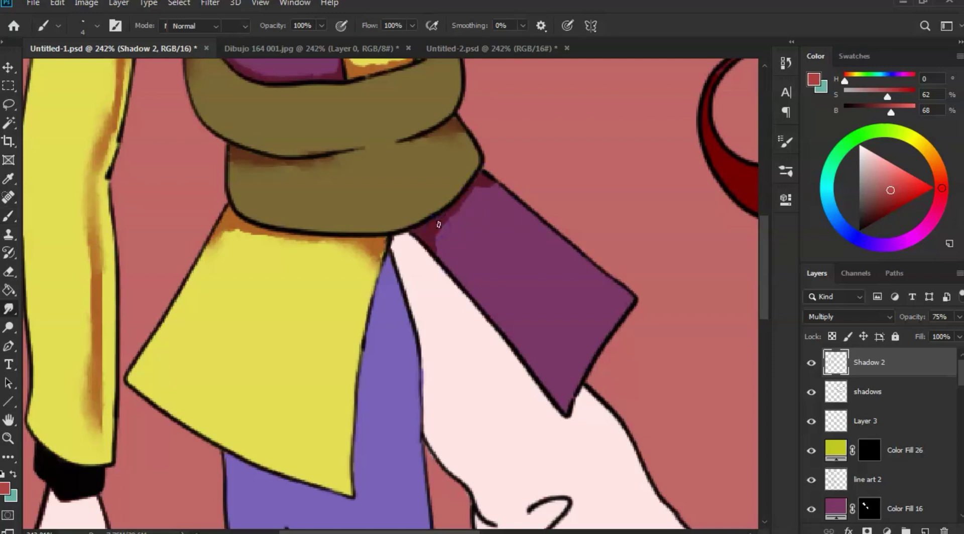
pyautogui.moveTo(454, 228)
pyautogui.mouseDown()
pyautogui.moveTo(444, 229)
pyautogui.moveTo(439, 254)
pyautogui.mouseUp()
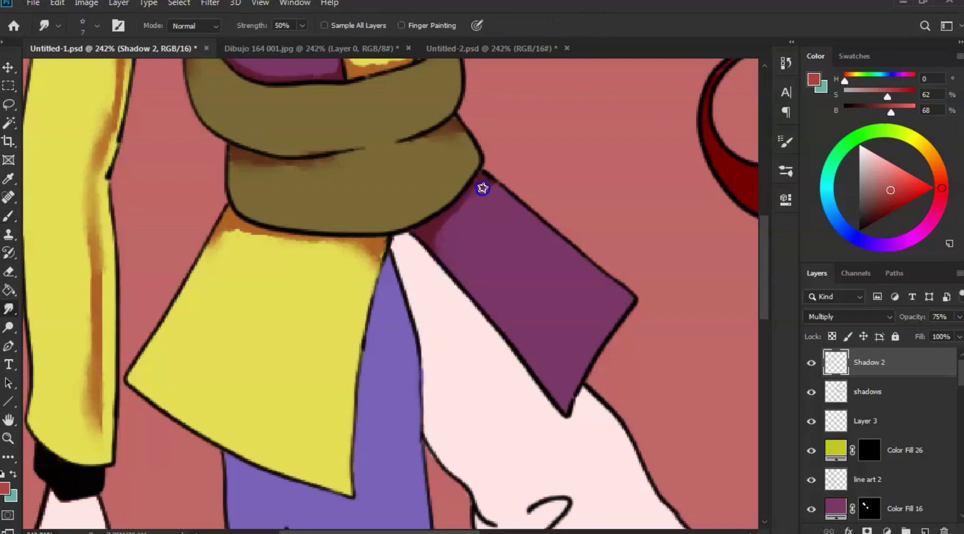
pyautogui.moveTo(482, 188)
pyautogui.mouseDown()
pyautogui.moveTo(499, 189)
pyautogui.moveTo(480, 216)
pyautogui.moveTo(446, 224)
pyautogui.moveTo(406, 278)
pyautogui.mouseUp()
# Step: Shade the top of the white trouser leg below the sash and along the edge of the purple flap
pyautogui.press('z')
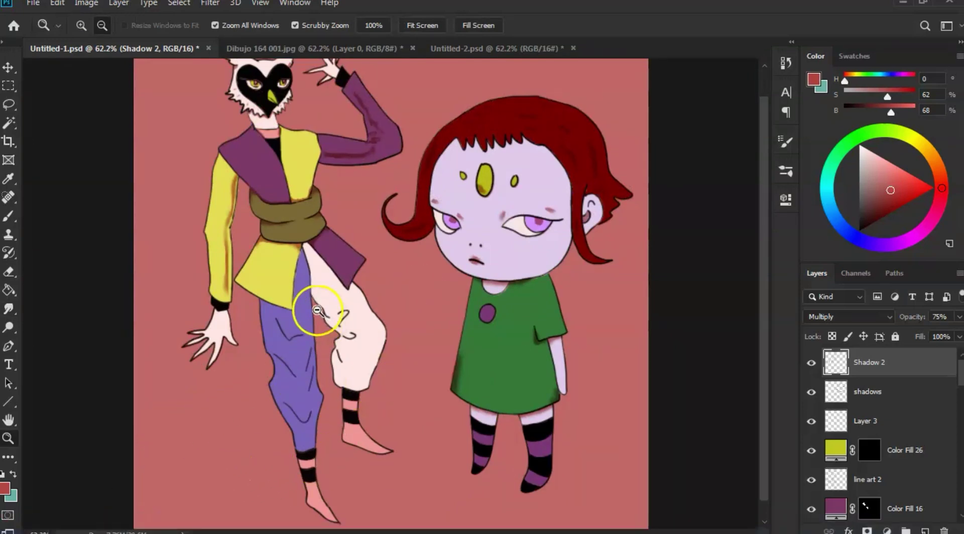
pyautogui.click(306, 286)
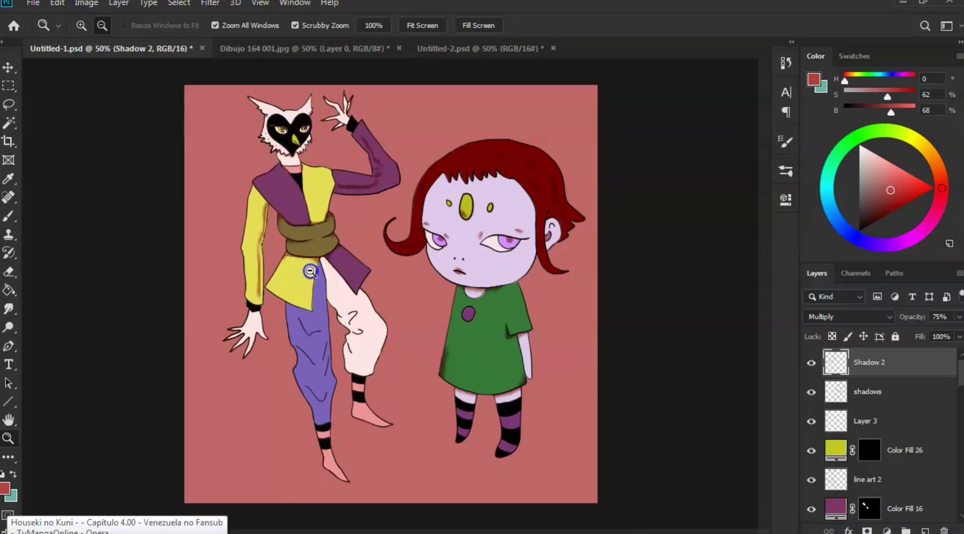
pyautogui.moveTo(311, 274); pyautogui.dragTo(328, 251)
pyautogui.scroll(1, 321, 254)
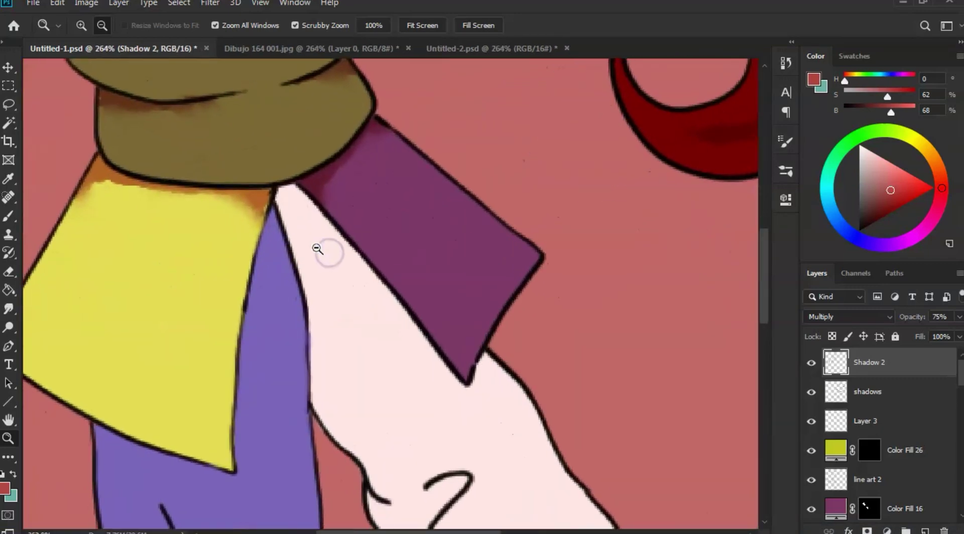
pyautogui.press('b')
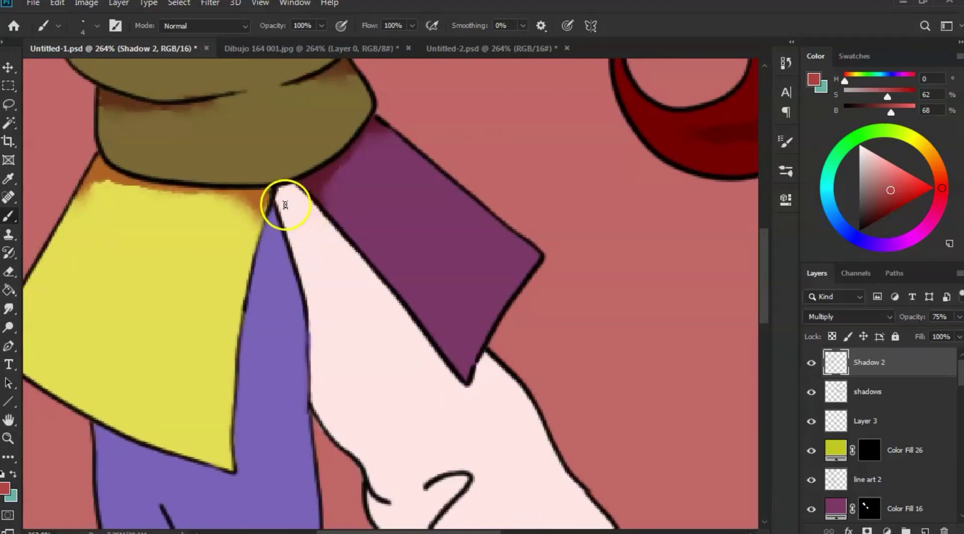
pyautogui.moveTo(300, 193); pyautogui.dragTo(292, 190)
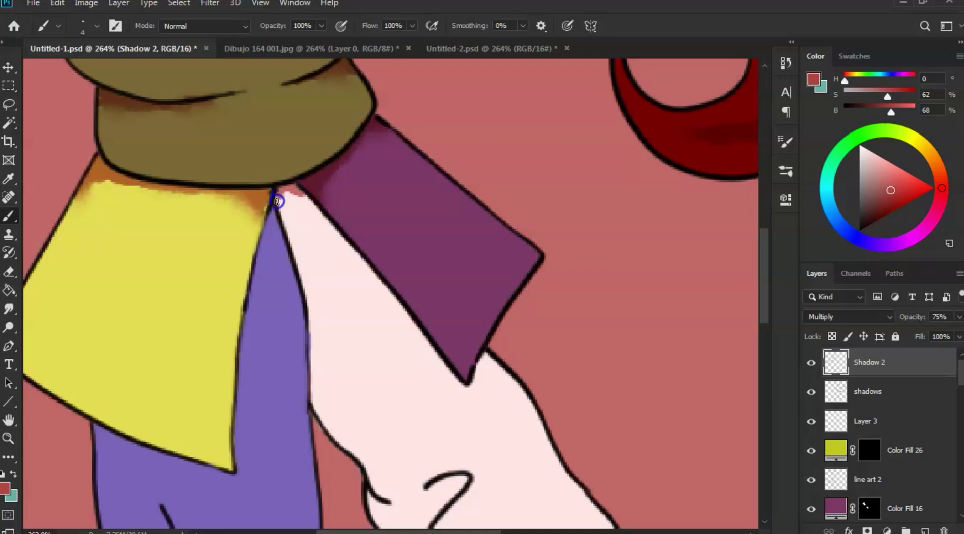
pyautogui.moveTo(280, 199)
pyautogui.mouseDown()
pyautogui.moveTo(310, 207)
pyautogui.moveTo(285, 192)
pyautogui.moveTo(294, 192)
pyautogui.moveTo(323, 216)
pyautogui.moveTo(305, 202)
pyautogui.moveTo(446, 360)
pyautogui.moveTo(431, 347)
pyautogui.moveTo(448, 360)
pyautogui.mouseUp()
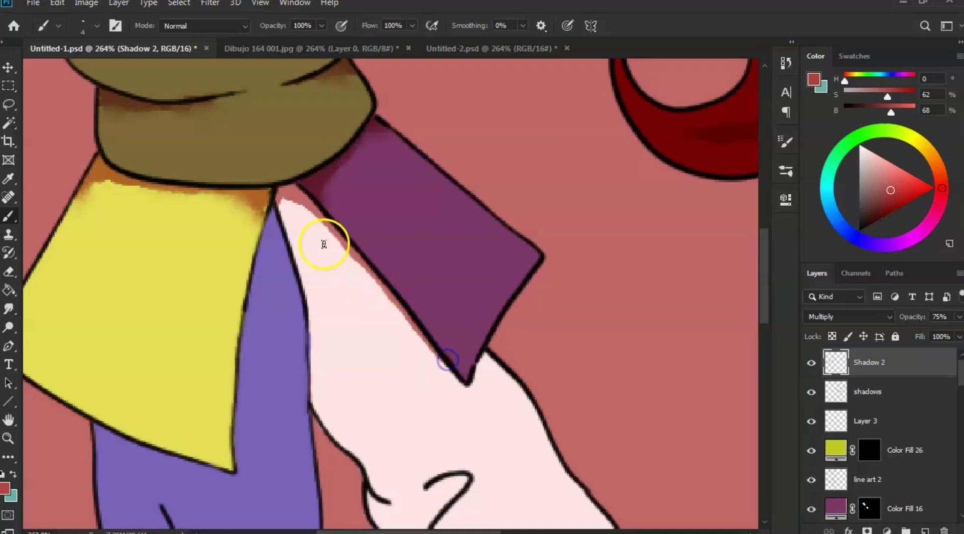
# Step: Shade the blue trouser leg along the yellow flap's side edge and paint a thin fold shadow on the thigh
pyautogui.moveTo(262, 229)
pyautogui.mouseDown()
pyautogui.moveTo(266, 220)
pyautogui.moveTo(253, 290)
pyautogui.moveTo(257, 275)
pyautogui.mouseUp()
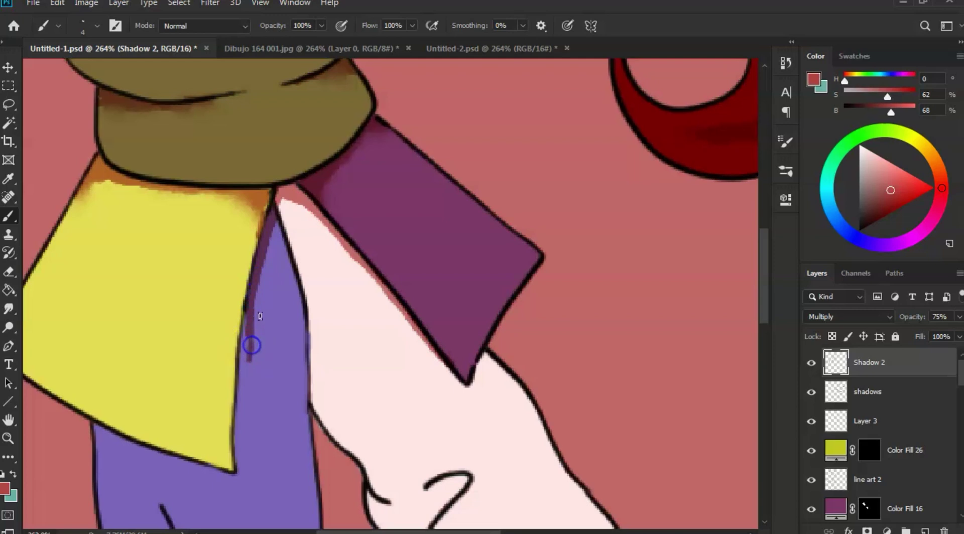
pyautogui.moveTo(294, 312); pyautogui.dragTo(276, 420)
pyautogui.moveTo(246, 364); pyautogui.dragTo(245, 327)
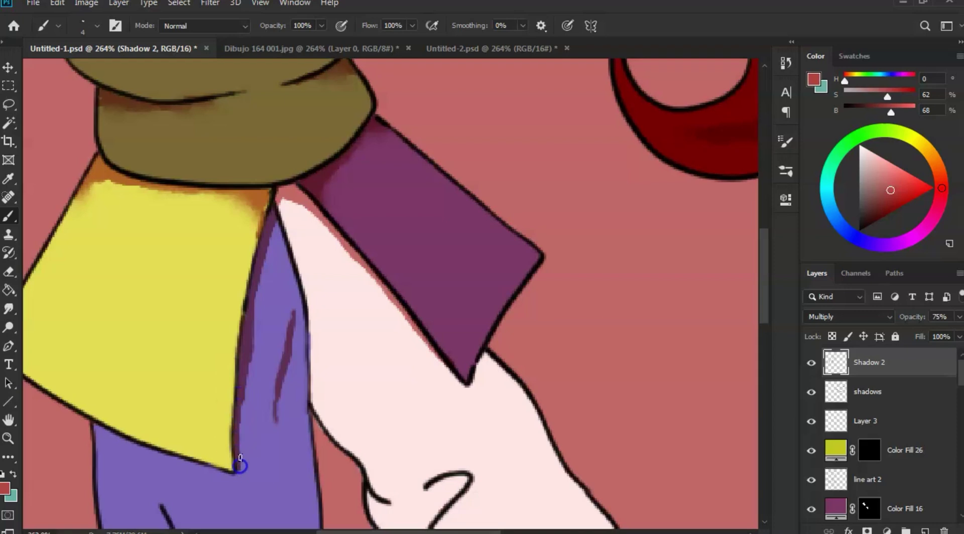
# Step: Shade the blue trouser leg beneath the yellow flap's lower edge and fill the inside of the V-shaped fold below it
pyautogui.moveTo(294, 379); pyautogui.dragTo(300, 236)
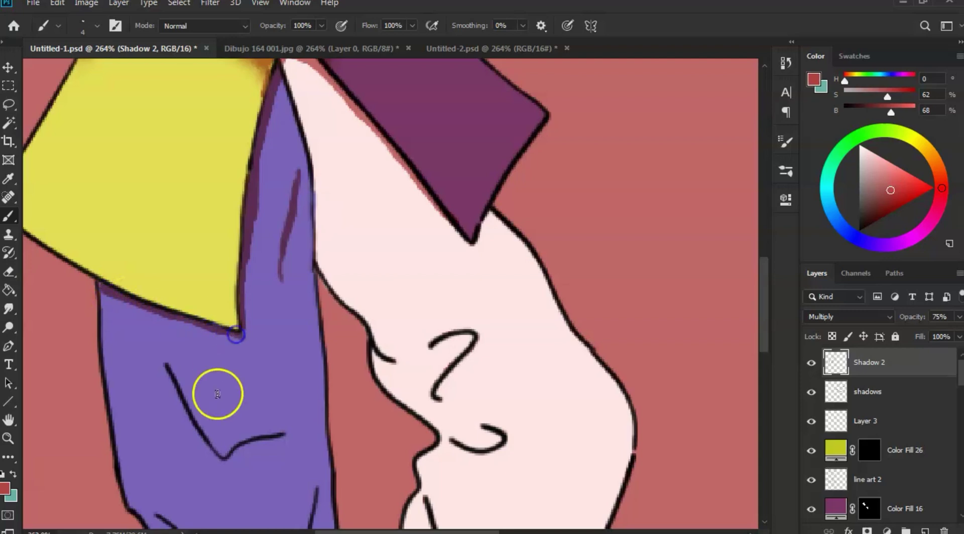
pyautogui.moveTo(196, 409); pyautogui.dragTo(220, 448)
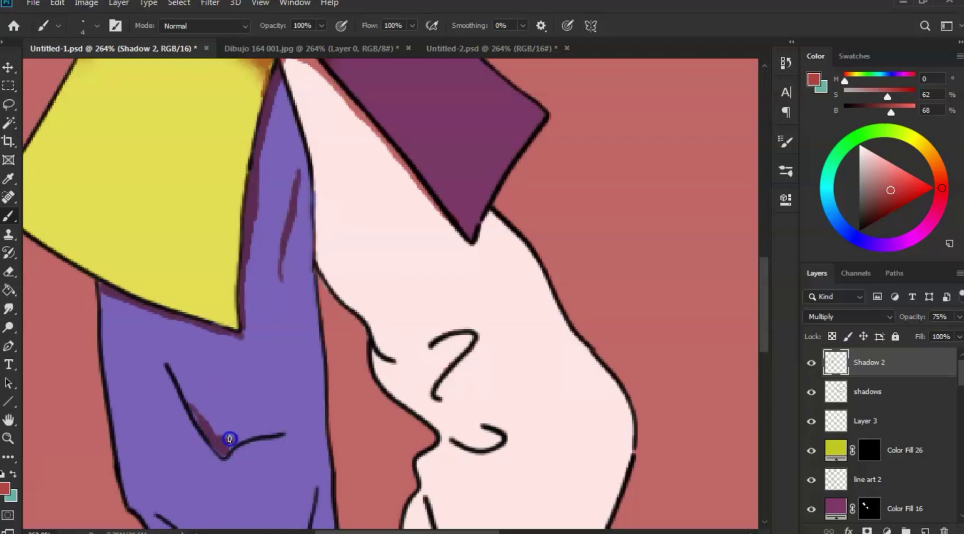
pyautogui.moveTo(199, 427); pyautogui.dragTo(219, 436)
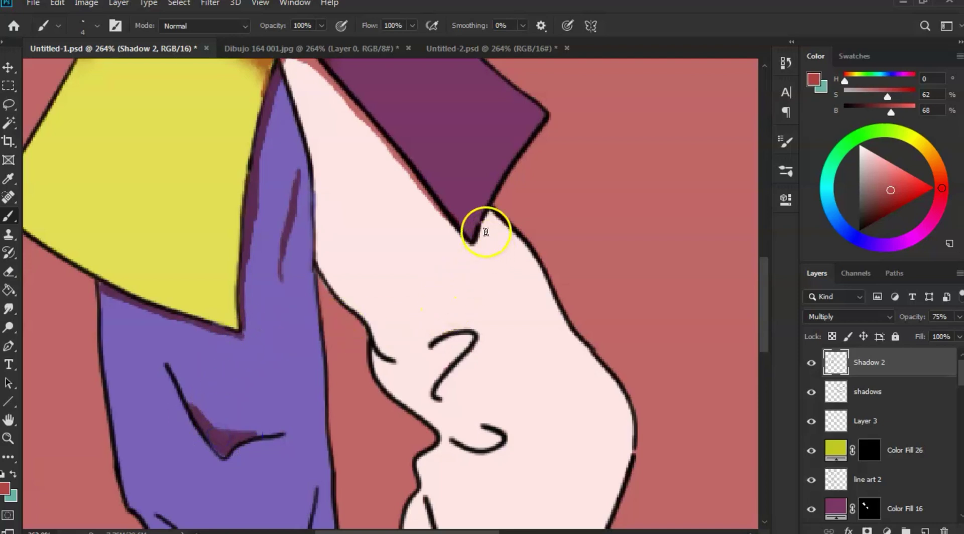
# Step: Paint shadows on the white trouser leg beside the purple flap's tip and inside the creases around the knee
pyautogui.moveTo(483, 235); pyautogui.dragTo(489, 219)
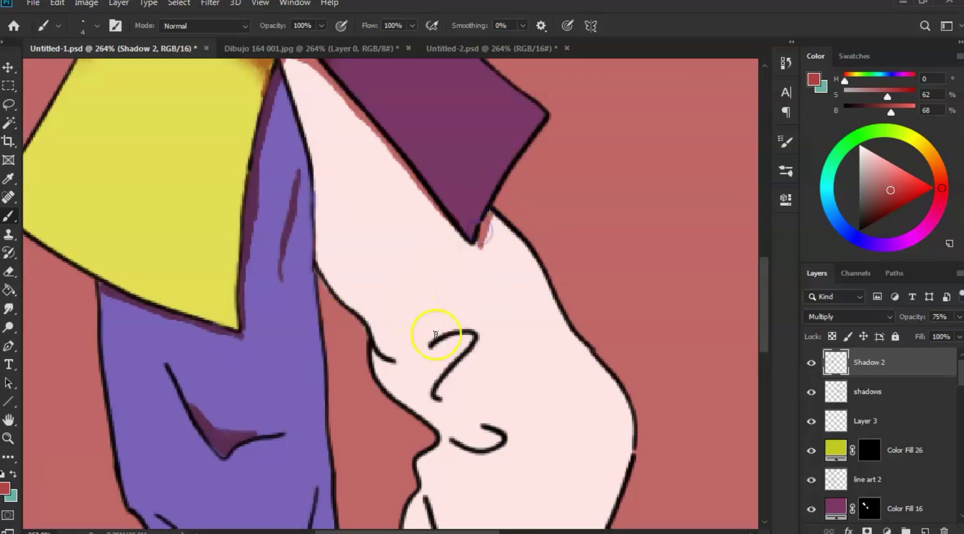
pyautogui.moveTo(466, 336); pyautogui.dragTo(445, 350)
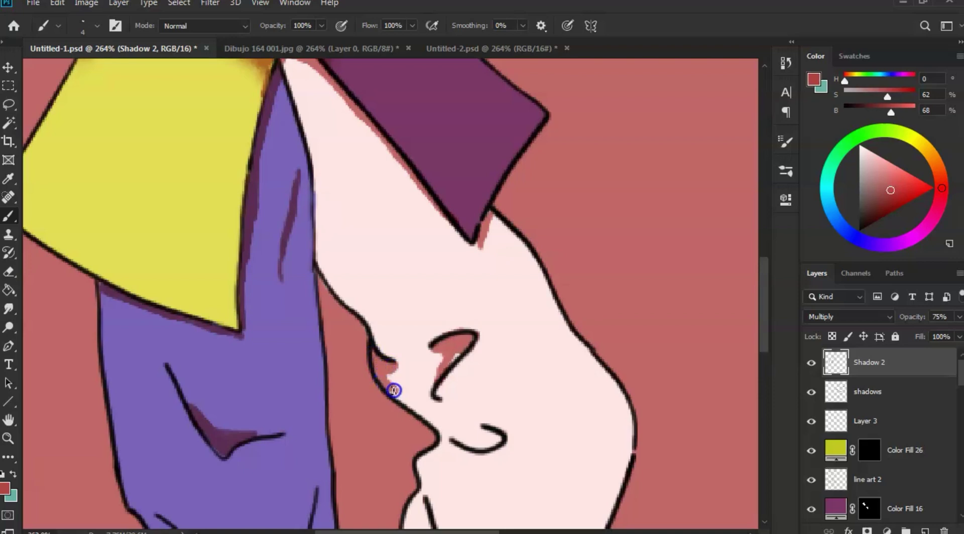
pyautogui.moveTo(416, 410); pyautogui.dragTo(431, 413)
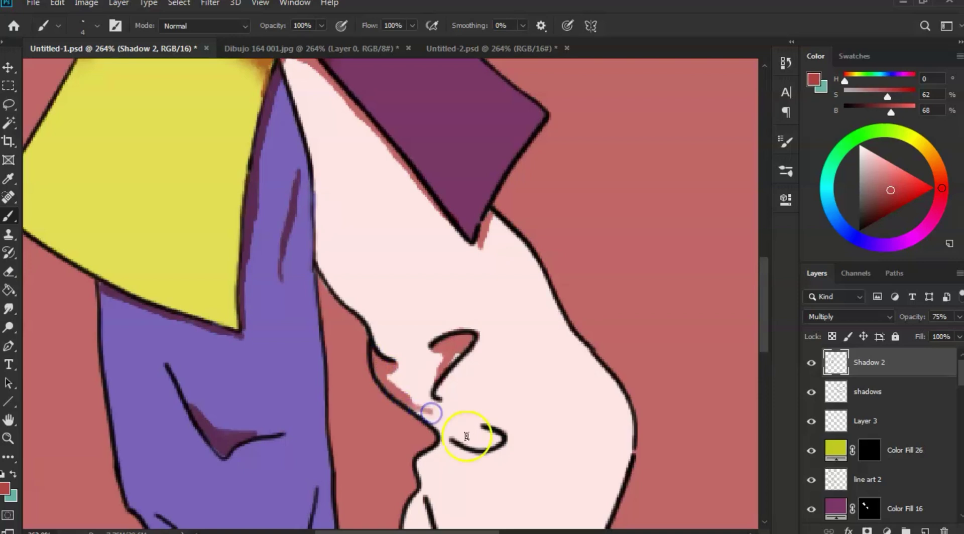
pyautogui.moveTo(469, 445); pyautogui.dragTo(458, 444)
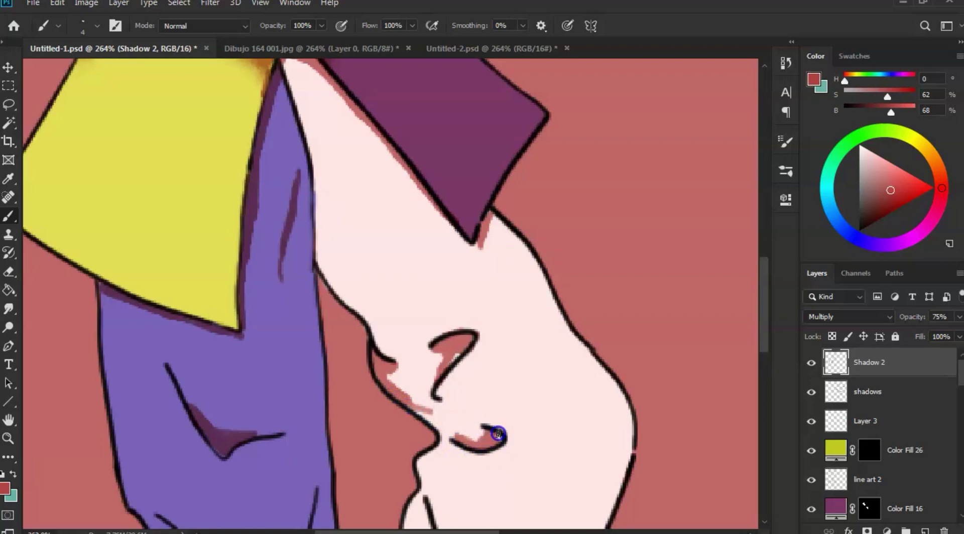
pyautogui.click(486, 427)
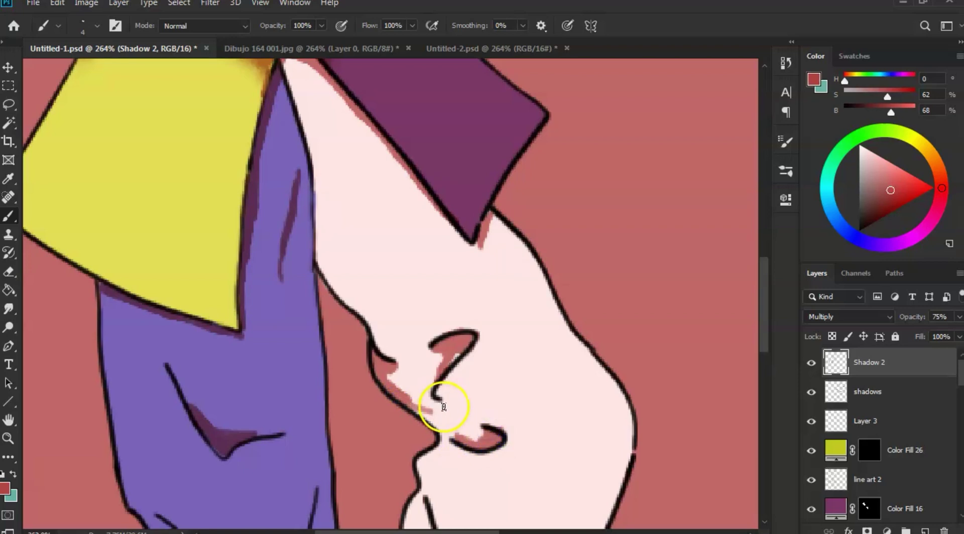
# Step: Smudge the knee crease shadows on the white trouser leg and the V-shaped fold shadow on the blue leg
pyautogui.press('r')
pyautogui.moveTo(412, 389)
pyautogui.mouseDown()
pyautogui.moveTo(456, 411)
pyautogui.moveTo(395, 381)
pyautogui.mouseUp()
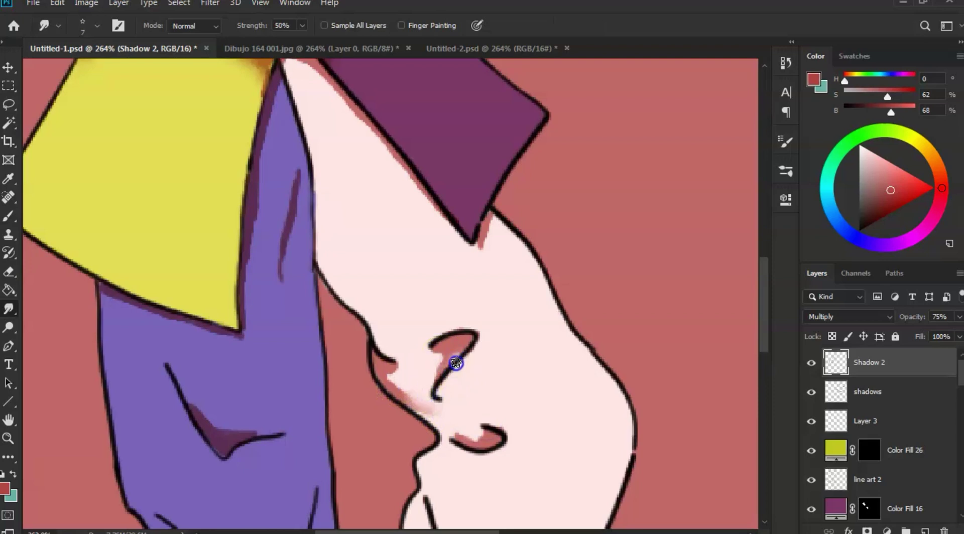
pyautogui.moveTo(456, 363); pyautogui.dragTo(448, 382)
pyautogui.moveTo(478, 426)
pyautogui.mouseDown()
pyautogui.moveTo(462, 442)
pyautogui.moveTo(446, 424)
pyautogui.mouseUp()
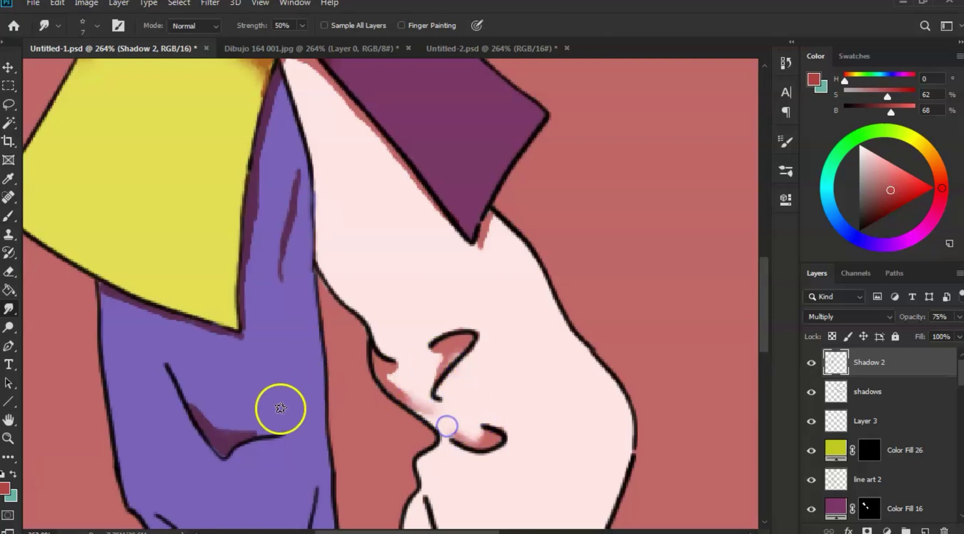
pyautogui.moveTo(248, 430)
pyautogui.mouseDown()
pyautogui.moveTo(265, 432)
pyautogui.moveTo(274, 412)
pyautogui.mouseUp()
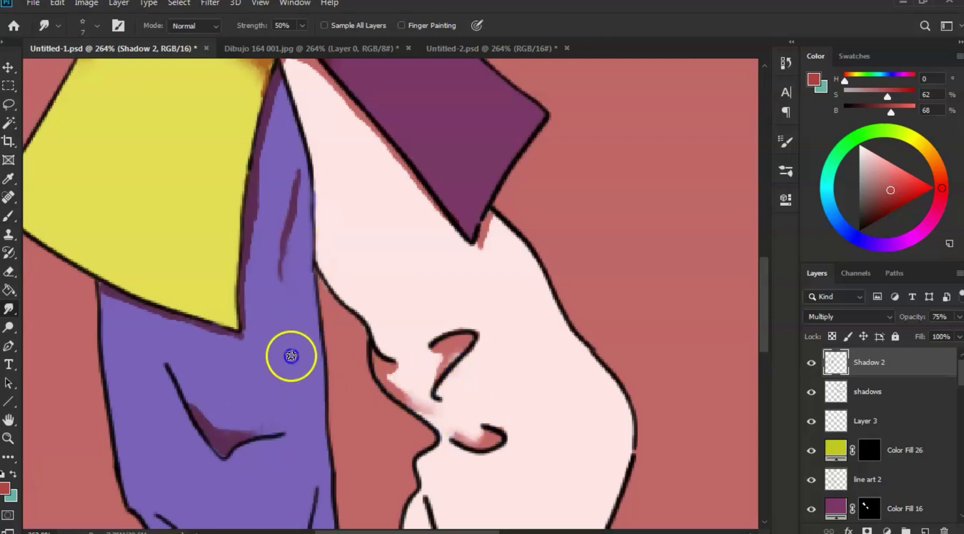
pyautogui.moveTo(209, 410); pyautogui.dragTo(193, 395)
# Step: Smudge the shadow on the blue trouser leg along the lower and side edges of the yellow flap
pyautogui.press('z')
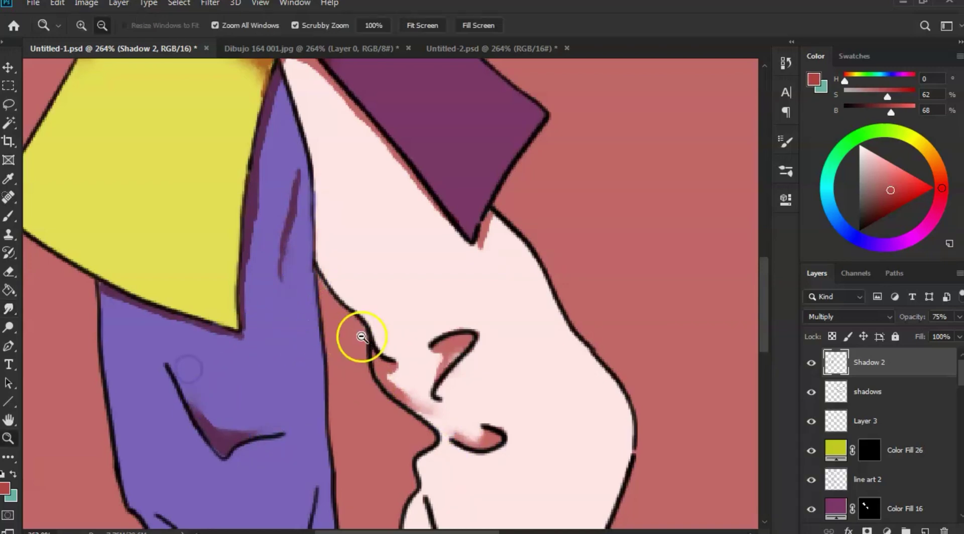
pyautogui.moveTo(355, 334)
pyautogui.mouseDown()
pyautogui.moveTo(339, 332)
pyautogui.moveTo(346, 353)
pyautogui.mouseUp()
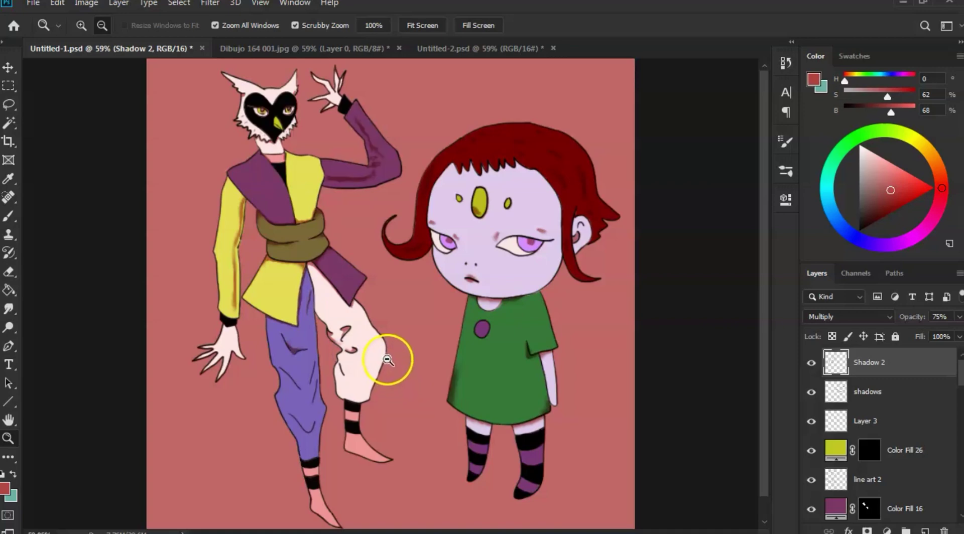
pyautogui.moveTo(300, 341); pyautogui.dragTo(336, 342)
pyautogui.press('r')
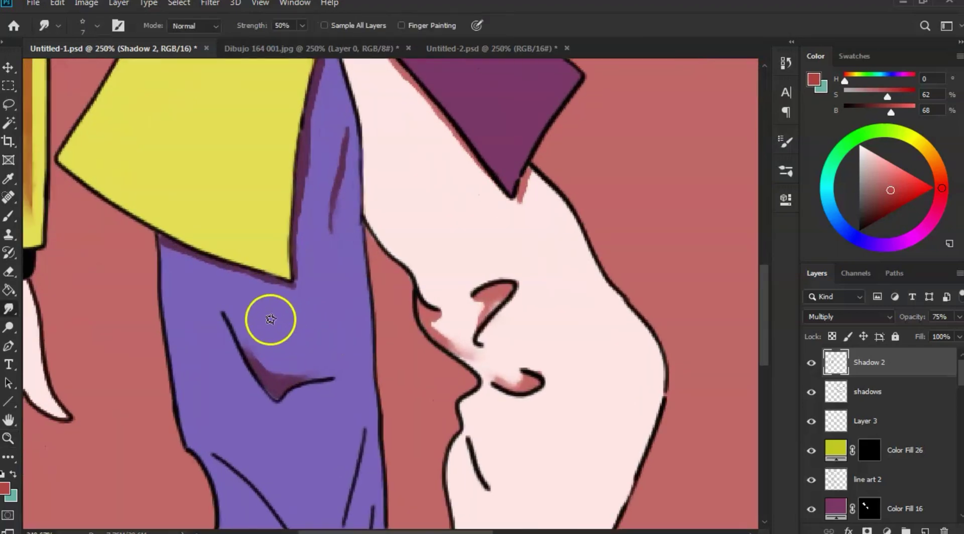
pyautogui.click(254, 284)
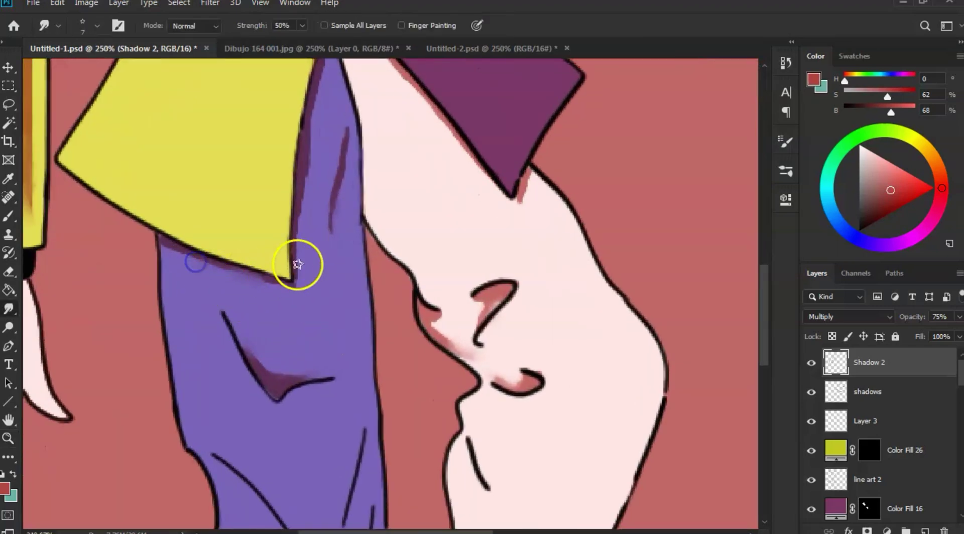
pyautogui.moveTo(302, 265)
pyautogui.mouseDown()
pyautogui.moveTo(310, 133)
pyautogui.moveTo(295, 262)
pyautogui.mouseUp()
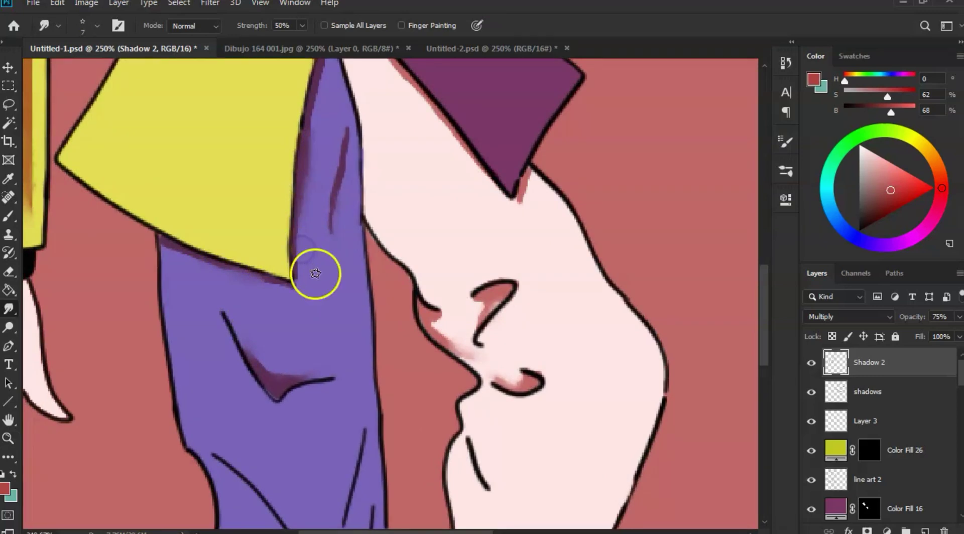
# Step: Paint shadows on the lower white leg's fold and inner edge near the cuff, and along the blue leg's lower folds
pyautogui.moveTo(348, 365); pyautogui.dragTo(370, 242)
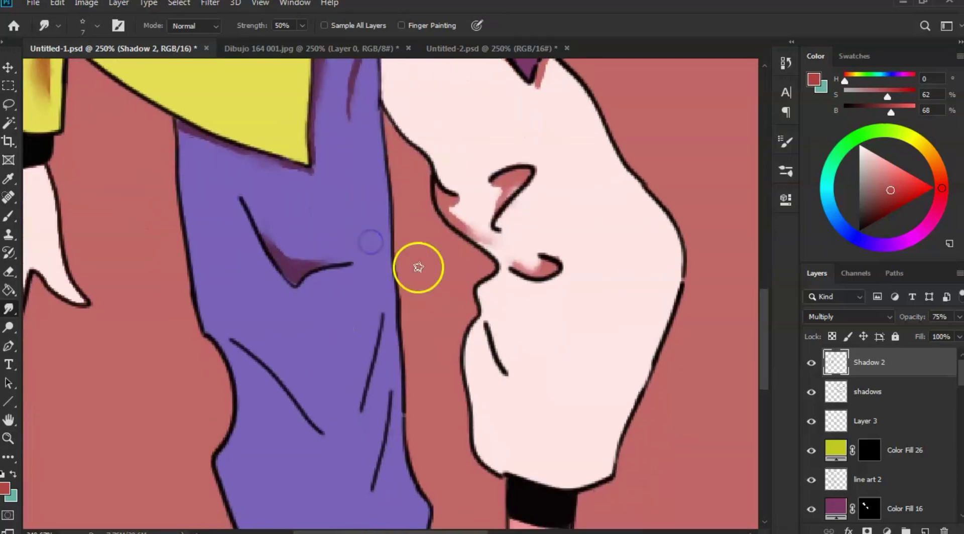
pyautogui.press('b')
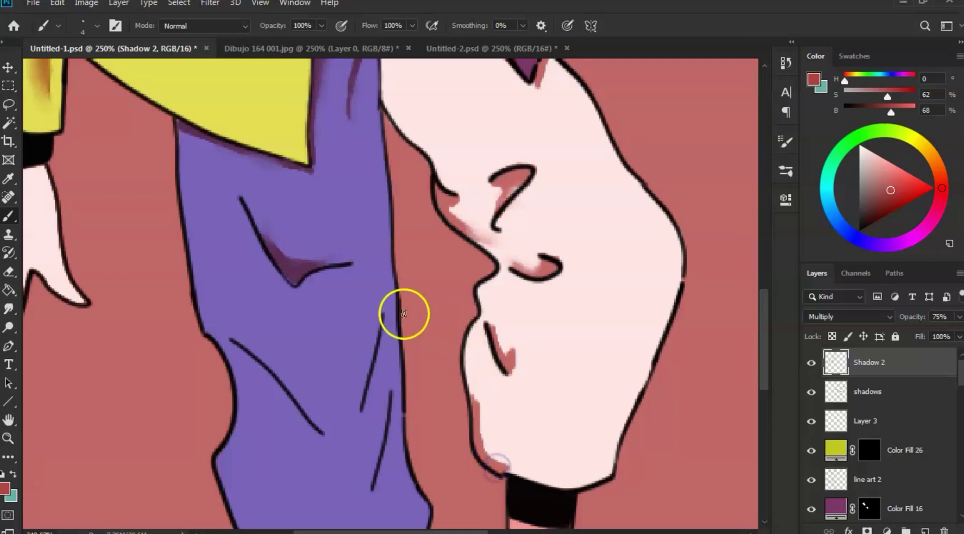
pyautogui.moveTo(246, 360); pyautogui.dragTo(264, 376)
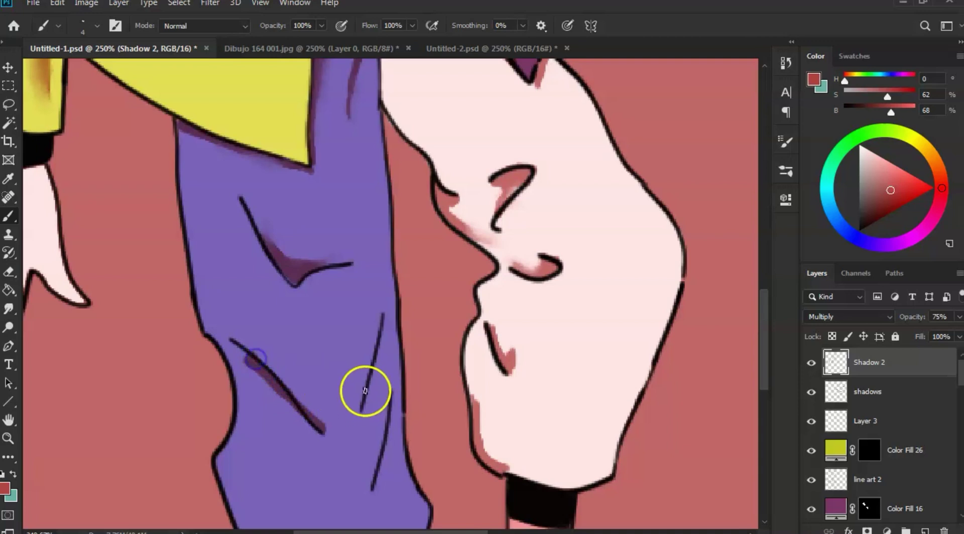
pyautogui.moveTo(367, 361); pyautogui.dragTo(357, 410)
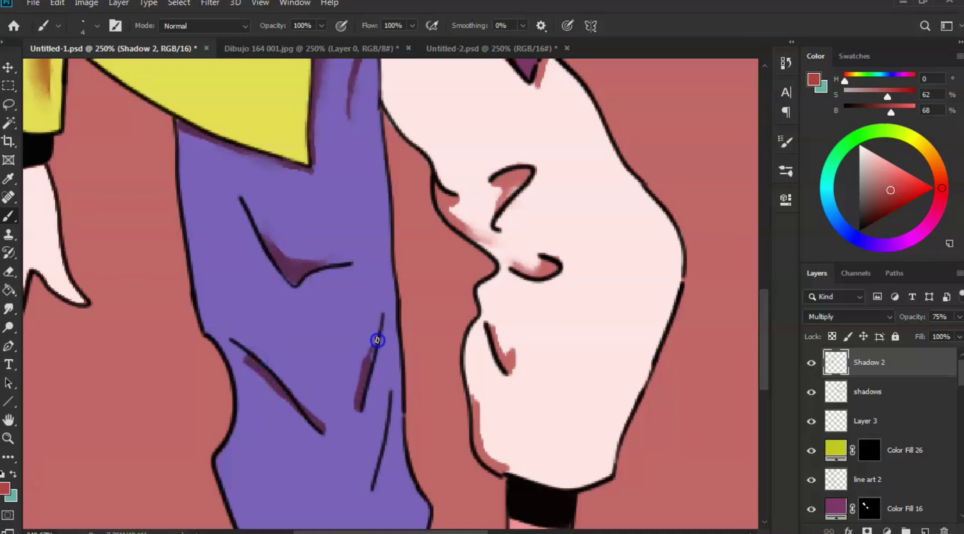
pyautogui.scroll(-3, 370, 382)
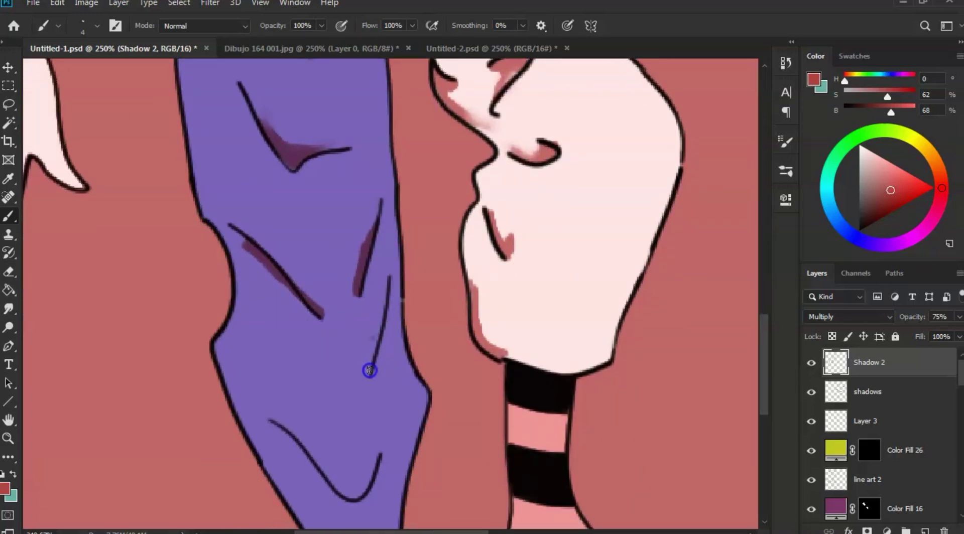
pyautogui.moveTo(382, 324); pyautogui.dragTo(384, 310)
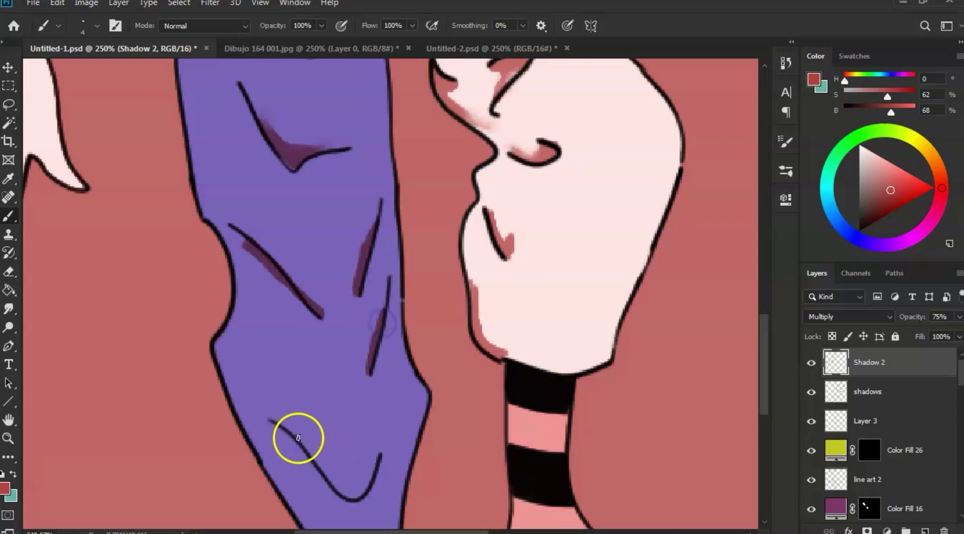
pyautogui.moveTo(297, 433); pyautogui.dragTo(342, 485)
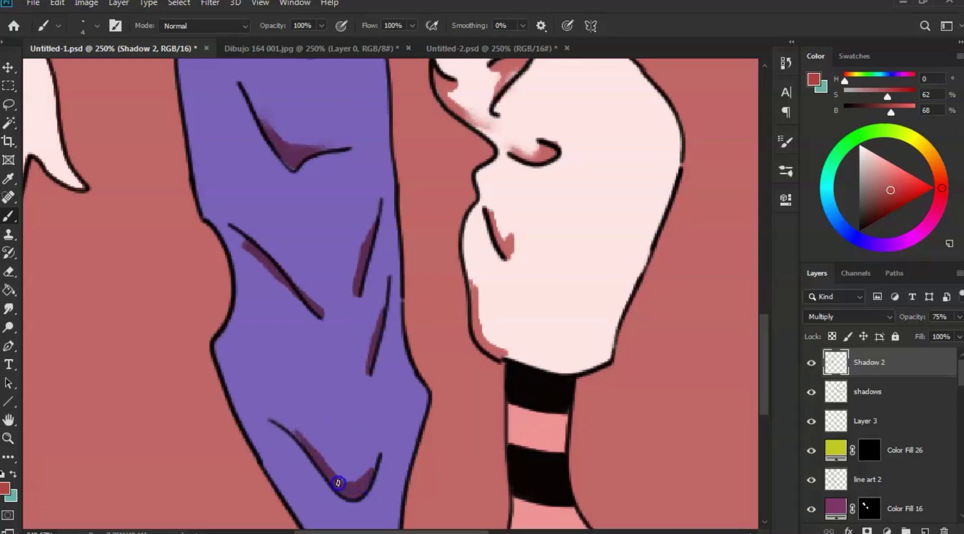
# Step: Smudge the shadows of the curved lowest fold and the diagonal knee fold on the blue trouser leg
pyautogui.press('r')
pyautogui.moveTo(350, 482); pyautogui.dragTo(276, 407)
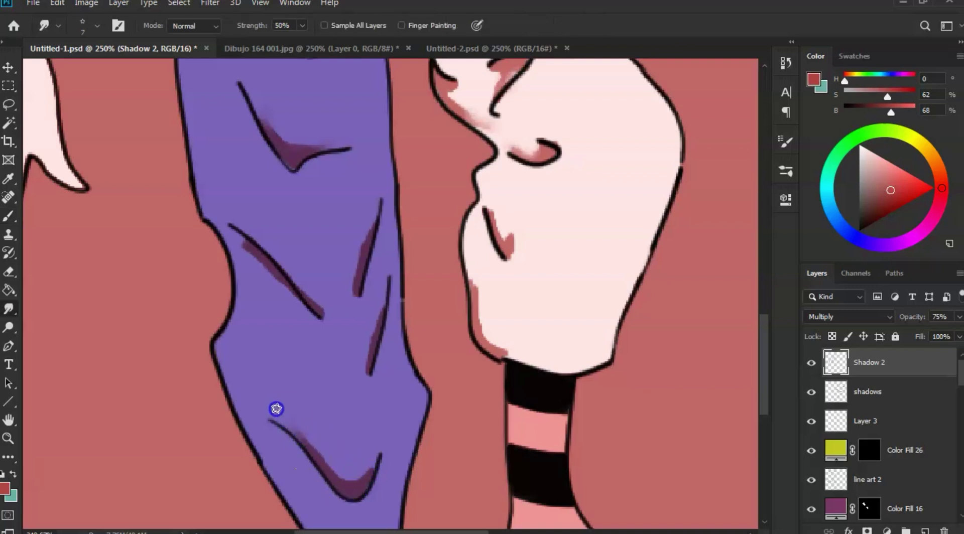
pyautogui.moveTo(259, 271)
pyautogui.mouseDown()
pyautogui.moveTo(237, 243)
pyautogui.moveTo(263, 280)
pyautogui.moveTo(263, 314)
pyautogui.mouseUp()
pyautogui.press('z')
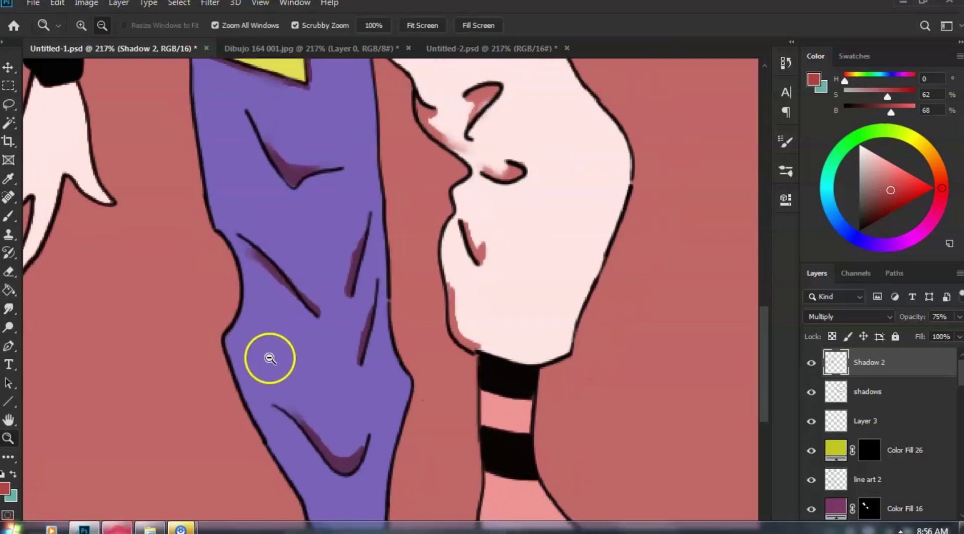
pyautogui.click(187, 526)
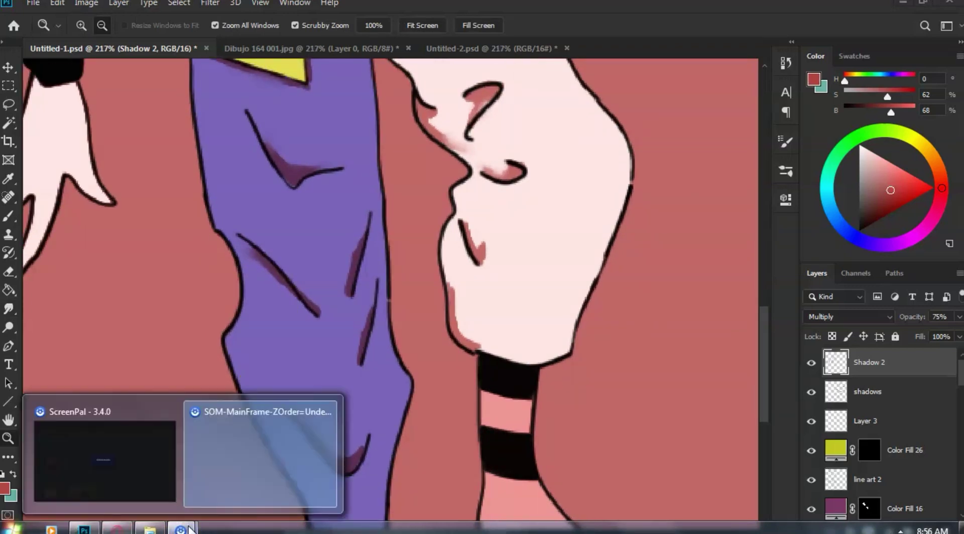
pyautogui.click(87, 527)
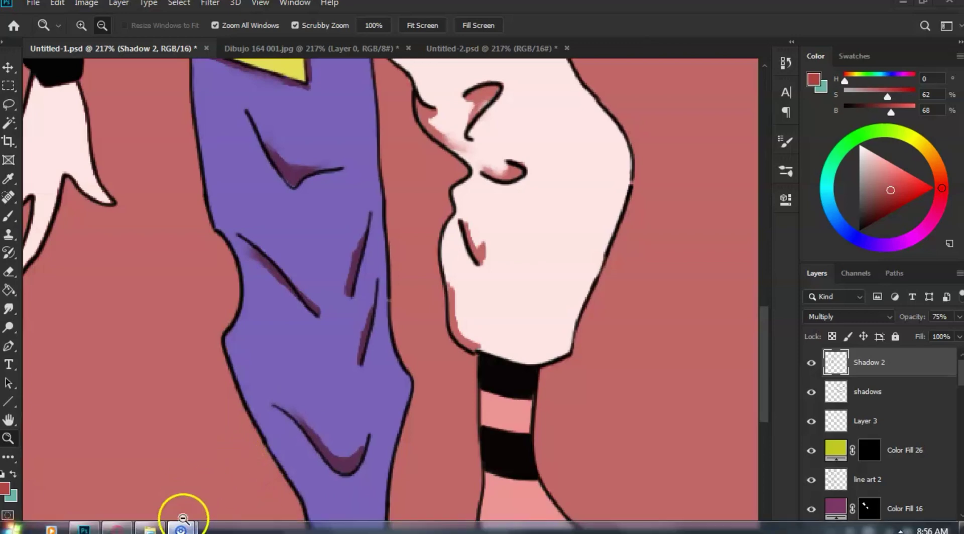
pyautogui.moveTo(302, 401); pyautogui.dragTo(254, 379)
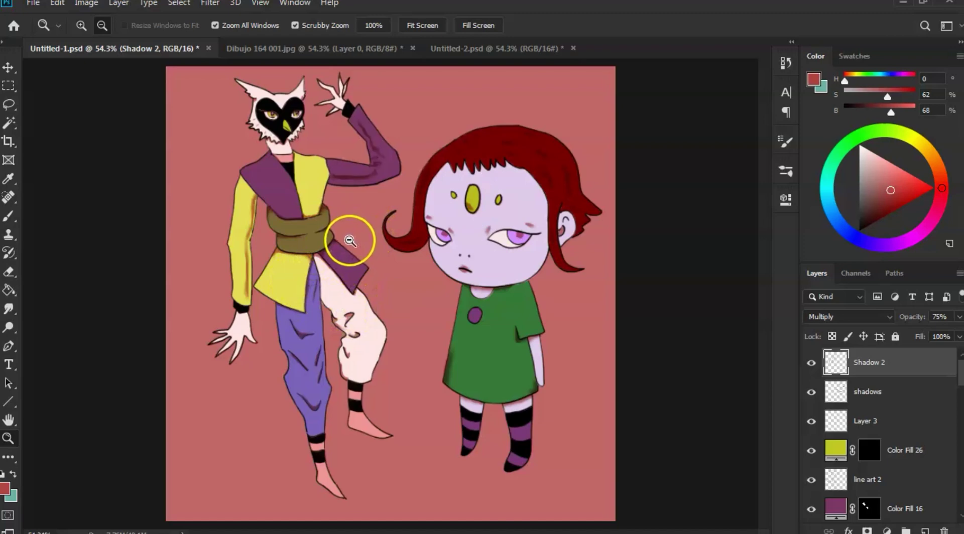
# Step: Smudge the upper ends of the fold shadow and inner-edge shadow on the lower white trouser leg
pyautogui.moveTo(322, 223)
pyautogui.mouseDown()
pyautogui.moveTo(355, 209)
pyautogui.moveTo(319, 254)
pyautogui.moveTo(337, 203)
pyautogui.moveTo(328, 212)
pyautogui.mouseUp()
pyautogui.moveTo(338, 258); pyautogui.dragTo(334, 229)
pyautogui.moveTo(338, 277)
pyautogui.mouseDown()
pyautogui.moveTo(373, 276)
pyautogui.moveTo(362, 282)
pyautogui.moveTo(379, 297)
pyautogui.moveTo(351, 243)
pyautogui.moveTo(368, 253)
pyautogui.moveTo(364, 265)
pyautogui.mouseUp()
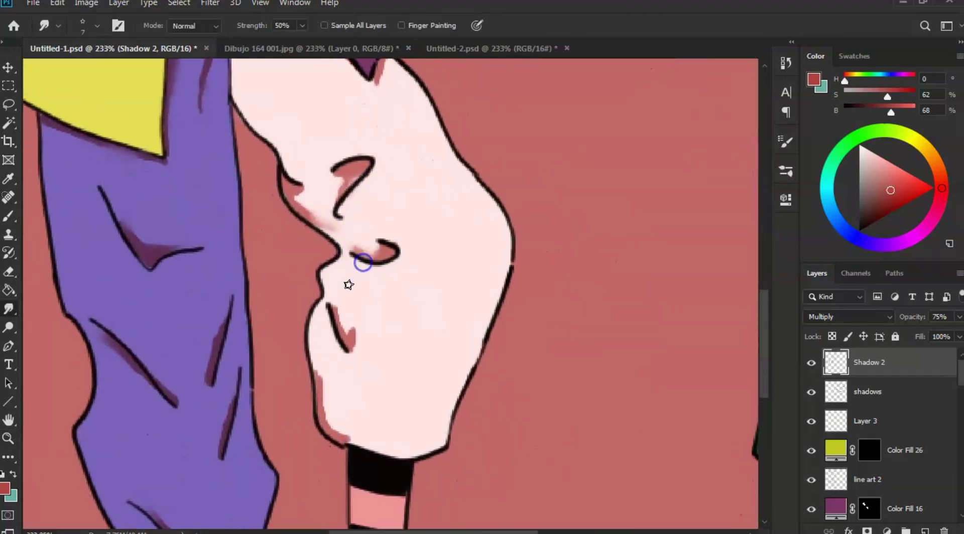
pyautogui.moveTo(333, 300); pyautogui.dragTo(332, 284)
pyautogui.moveTo(317, 353); pyautogui.dragTo(322, 385)
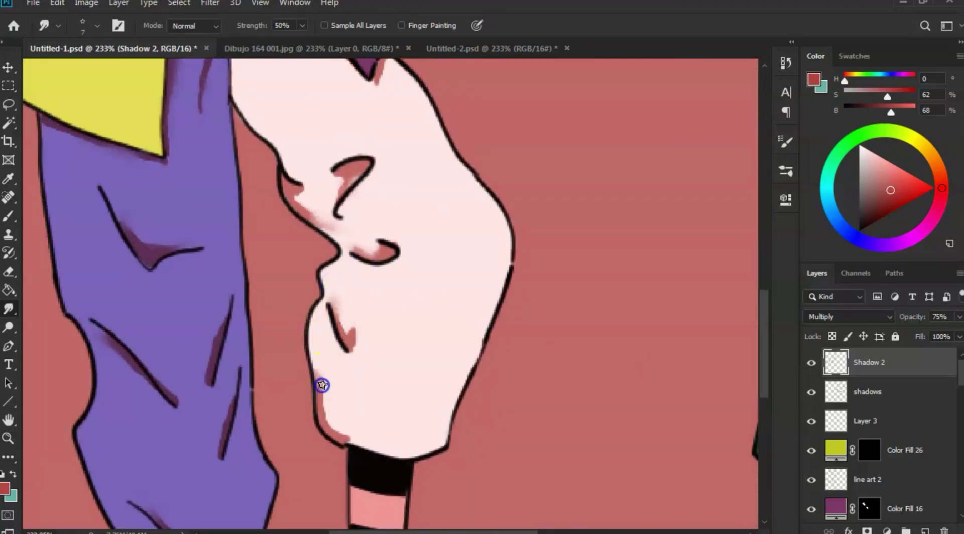
pyautogui.click(360, 364)
# Step: Paint a tapering shadow along the outer edge of the white trouser leg below the knee
pyautogui.press('b')
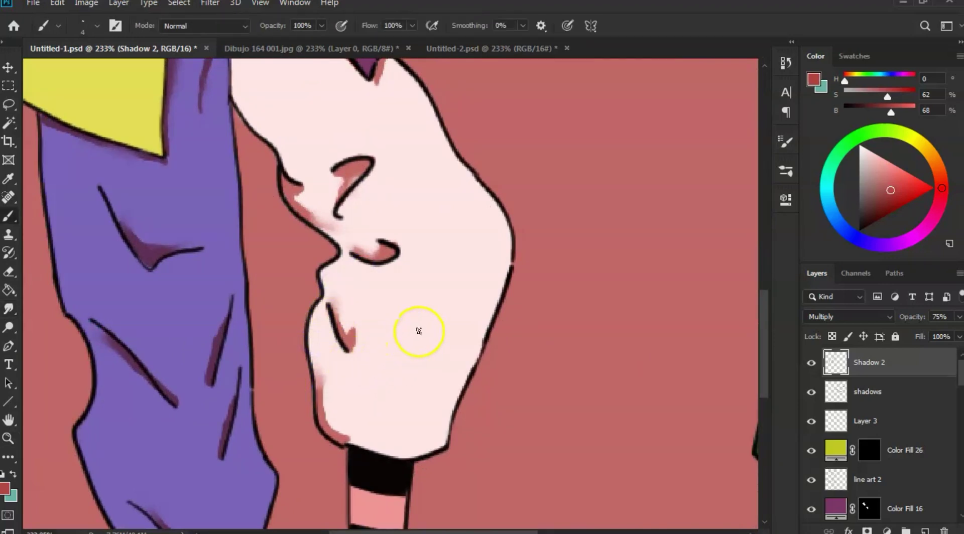
pyautogui.click(496, 299)
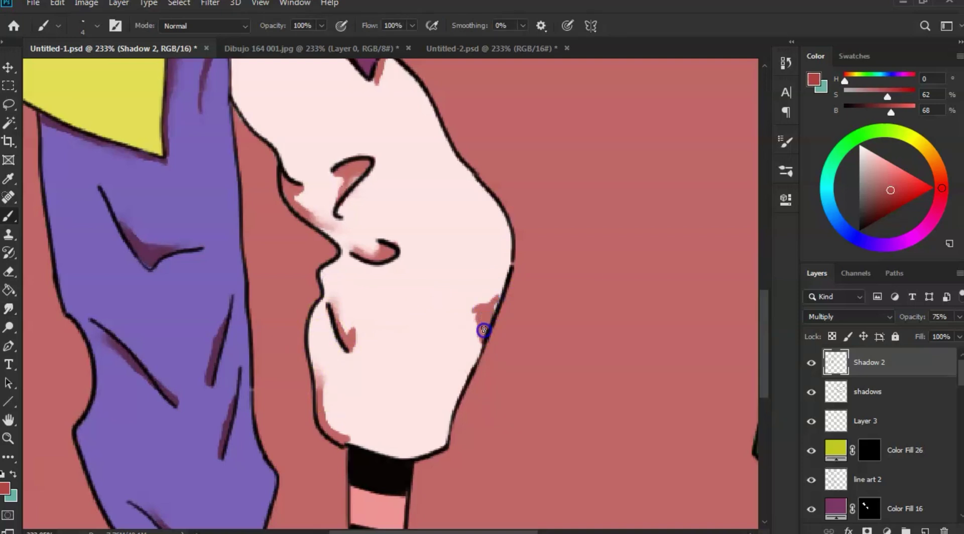
pyautogui.click(475, 361)
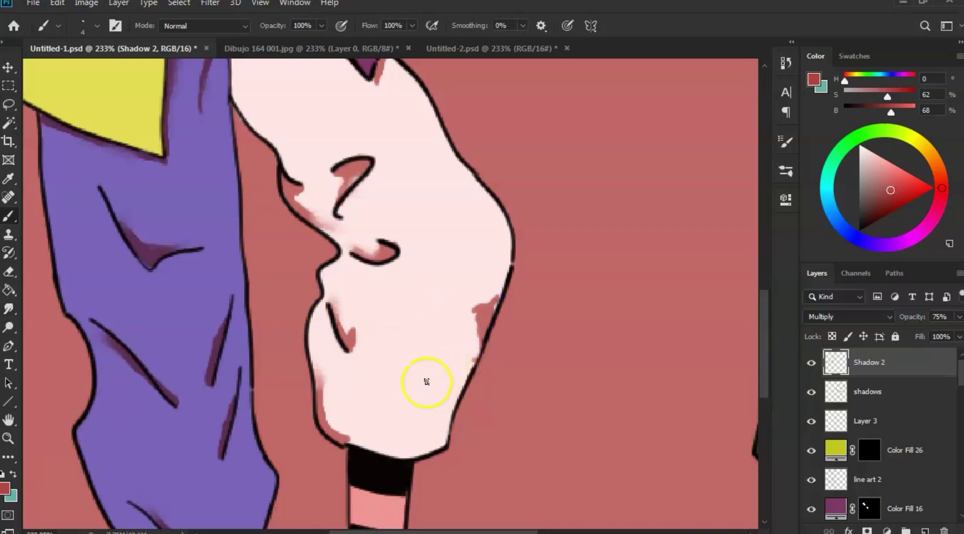
# Step: Identify the fill layer colouring the owl figure's hands by toggling layer visibility, and select the Color Fill 14 mask
pyautogui.press('z')
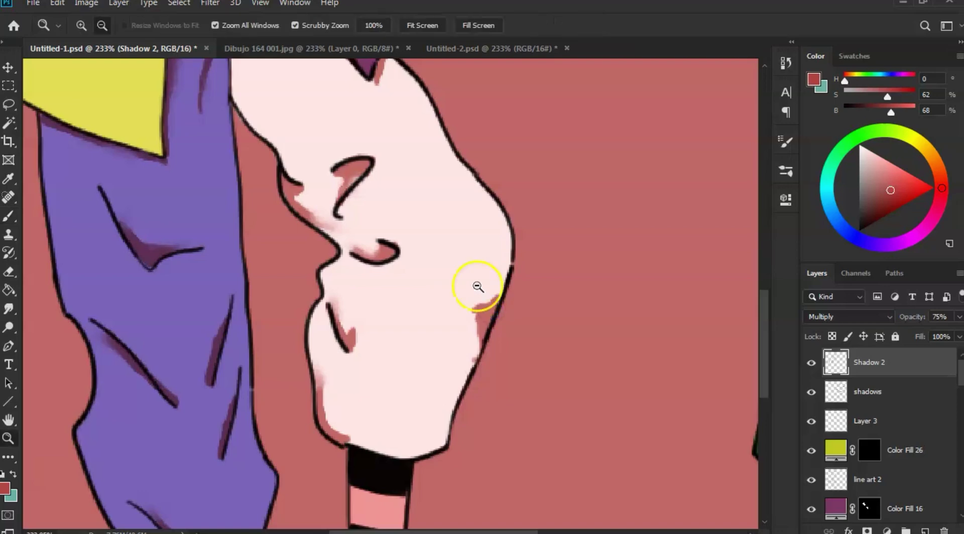
pyautogui.moveTo(478, 287); pyautogui.dragTo(418, 302)
pyautogui.moveTo(387, 232); pyautogui.dragTo(385, 355)
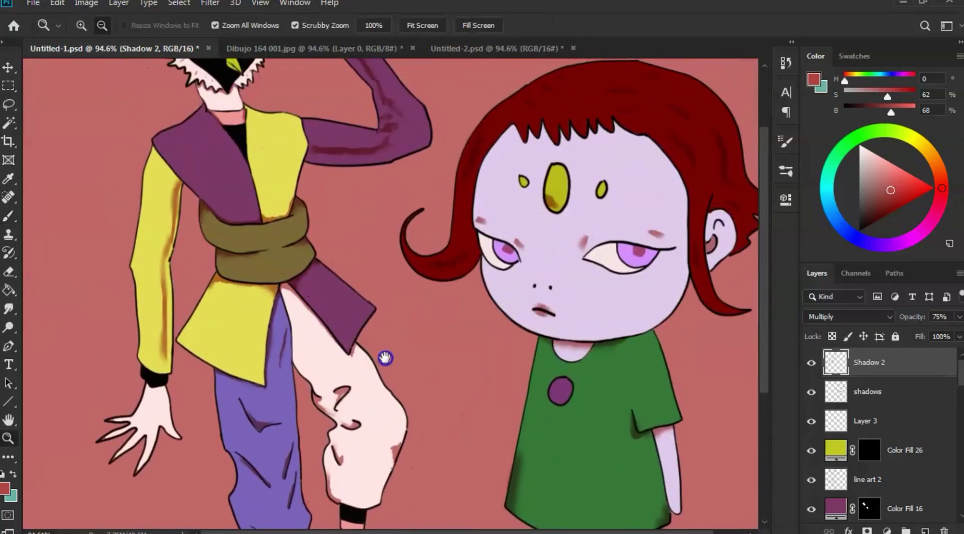
pyautogui.moveTo(375, 319); pyautogui.dragTo(394, 392)
pyautogui.moveTo(304, 128); pyautogui.dragTo(358, 138)
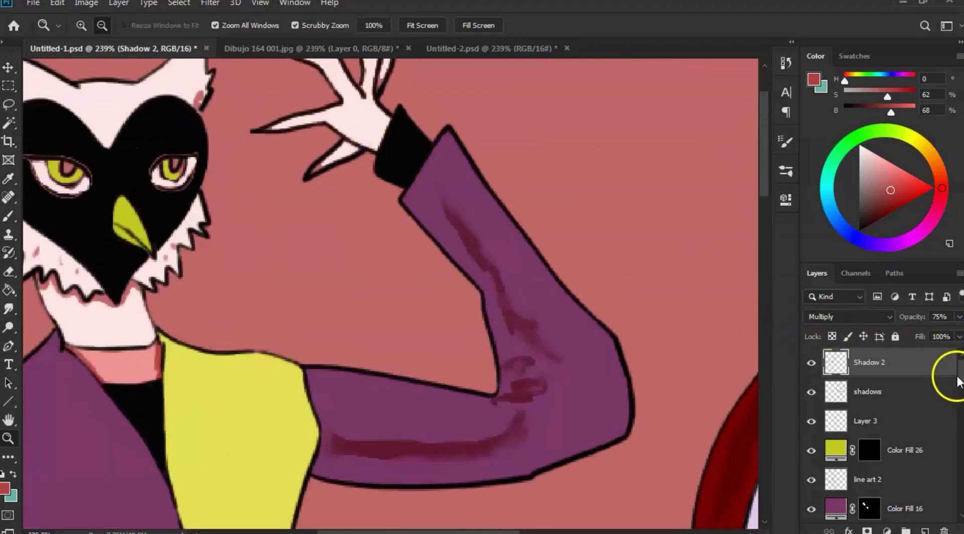
pyautogui.moveTo(957, 377); pyautogui.dragTo(944, 412)
pyautogui.click(814, 436)
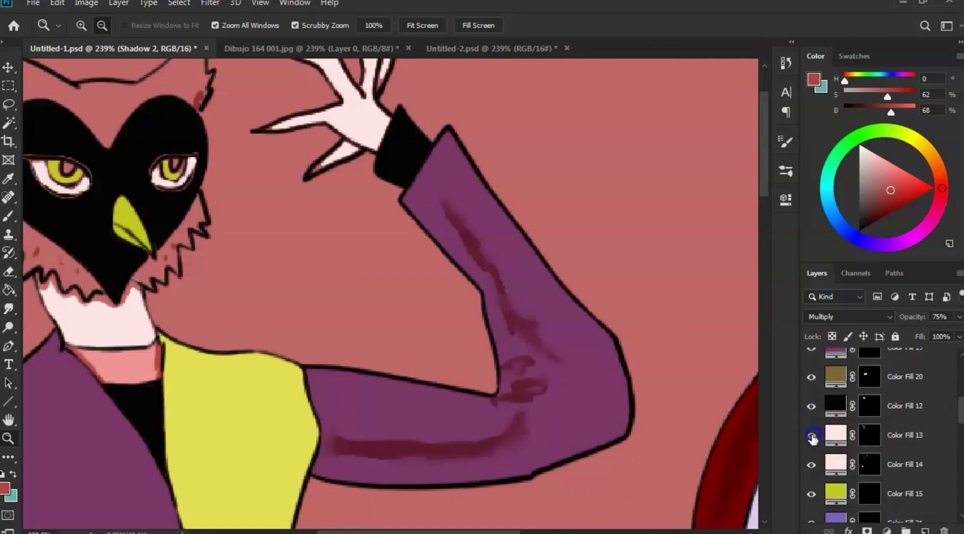
pyautogui.click(812, 436)
pyautogui.click(812, 465)
pyautogui.click(812, 465)
pyautogui.click(871, 469)
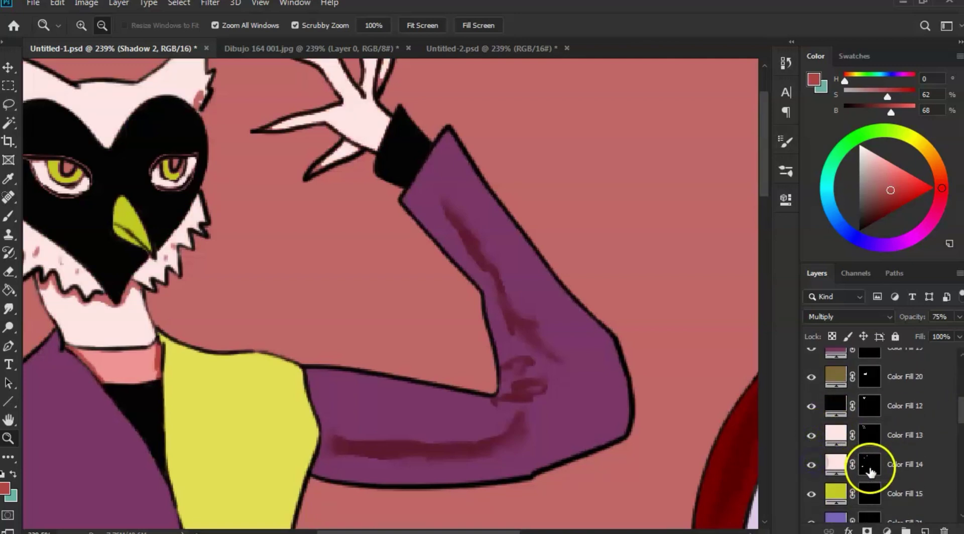
# Step: Paint white on the Color Fill 14 mask to fill the gaps along the raised hand's fingers and fingertips
pyautogui.click(351, 134)
pyautogui.moveTo(351, 133); pyautogui.dragTo(418, 143)
pyautogui.press('b')
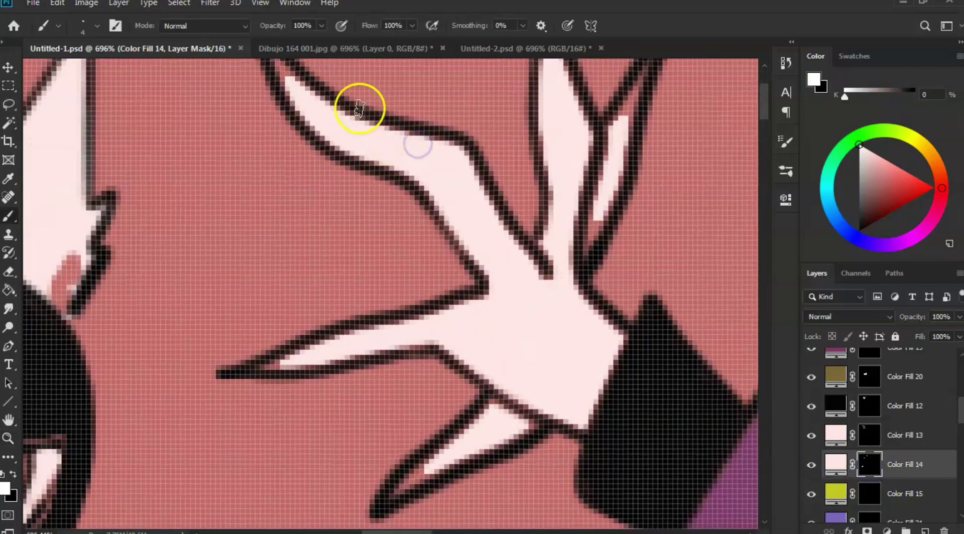
pyautogui.moveTo(359, 108)
pyautogui.mouseDown()
pyautogui.moveTo(318, 102)
pyautogui.moveTo(349, 177)
pyautogui.moveTo(295, 127)
pyautogui.moveTo(351, 203)
pyautogui.moveTo(436, 238)
pyautogui.moveTo(461, 259)
pyautogui.moveTo(520, 359)
pyautogui.moveTo(498, 293)
pyautogui.moveTo(567, 341)
pyautogui.moveTo(473, 216)
pyautogui.moveTo(486, 225)
pyautogui.moveTo(327, 150)
pyautogui.mouseUp()
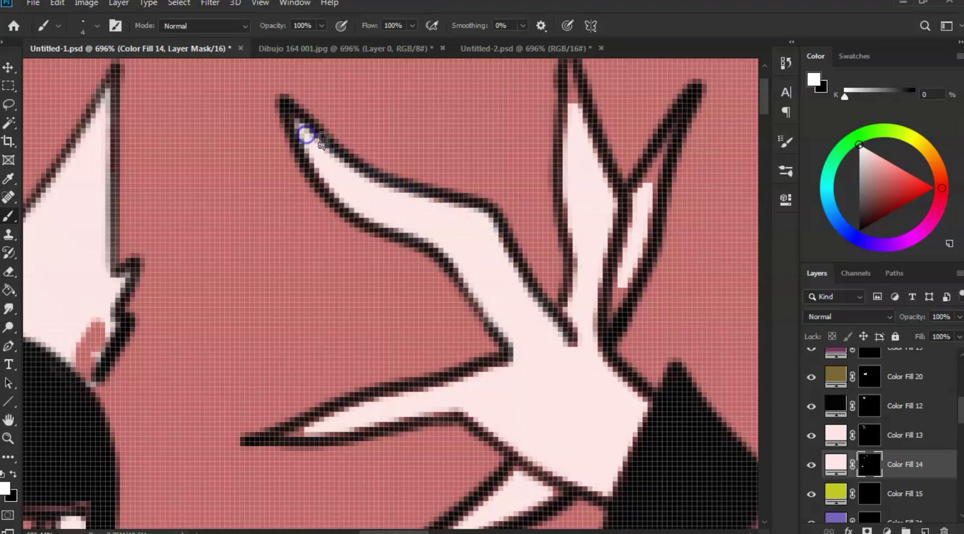
pyautogui.moveTo(568, 312)
pyautogui.mouseDown()
pyautogui.moveTo(569, 72)
pyautogui.moveTo(616, 197)
pyautogui.moveTo(596, 335)
pyautogui.moveTo(616, 282)
pyautogui.moveTo(610, 315)
pyautogui.moveTo(638, 258)
pyautogui.moveTo(616, 316)
pyautogui.moveTo(675, 124)
pyautogui.moveTo(626, 211)
pyautogui.moveTo(622, 255)
pyautogui.moveTo(602, 221)
pyautogui.moveTo(596, 256)
pyautogui.moveTo(582, 231)
pyautogui.moveTo(584, 106)
pyautogui.mouseUp()
pyautogui.moveTo(564, 189); pyautogui.dragTo(578, 194)
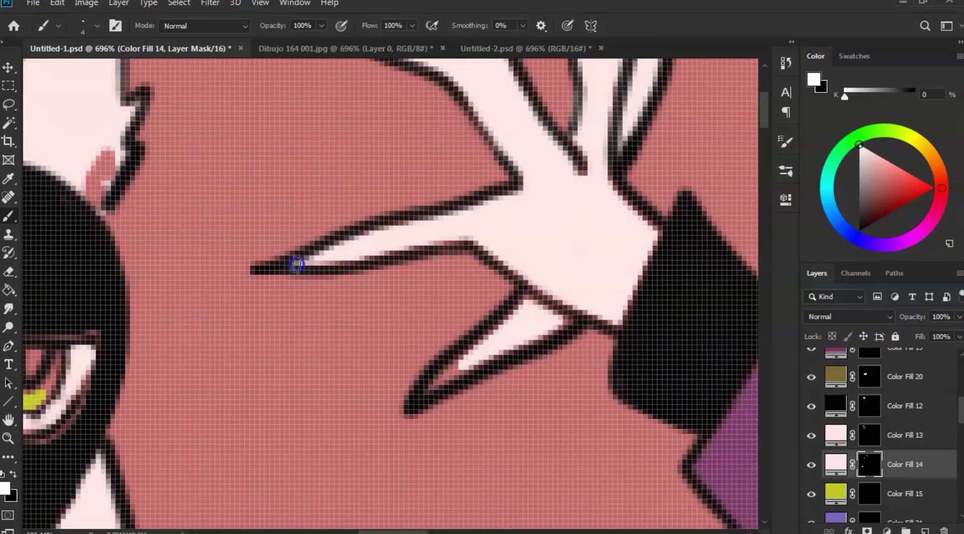
pyautogui.moveTo(297, 265); pyautogui.dragTo(451, 237)
pyautogui.moveTo(510, 262)
pyautogui.mouseDown()
pyautogui.moveTo(584, 311)
pyautogui.moveTo(469, 345)
pyautogui.moveTo(422, 396)
pyautogui.moveTo(531, 336)
pyautogui.moveTo(543, 300)
pyautogui.mouseUp()
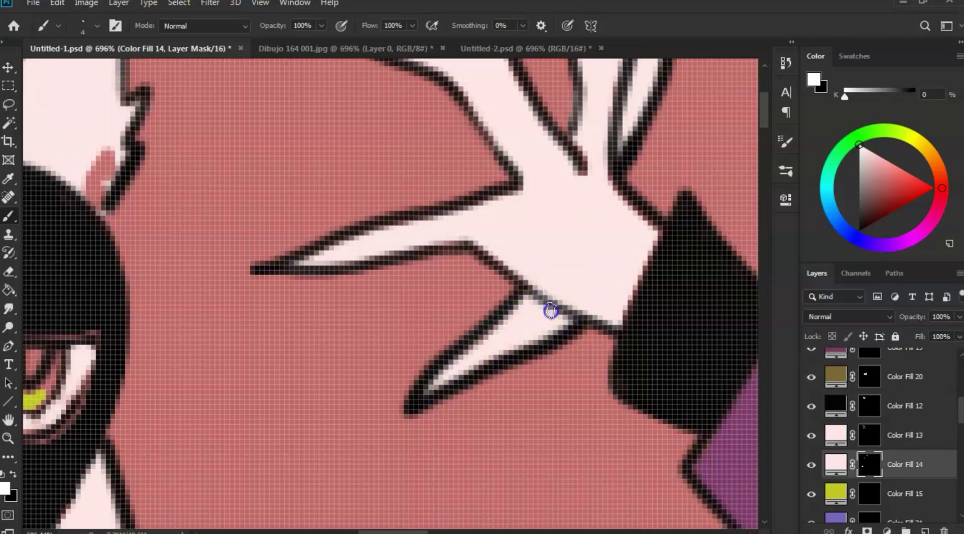
# Step: Fill the uncoloured gaps along the lowered hand's wrist edge and thumb on the mask, cleaning the spill outside the thumb tip
pyautogui.keyDown('alt'); pyautogui.click(538, 283); pyautogui.keyUp('alt')
pyautogui.click(481, 287)
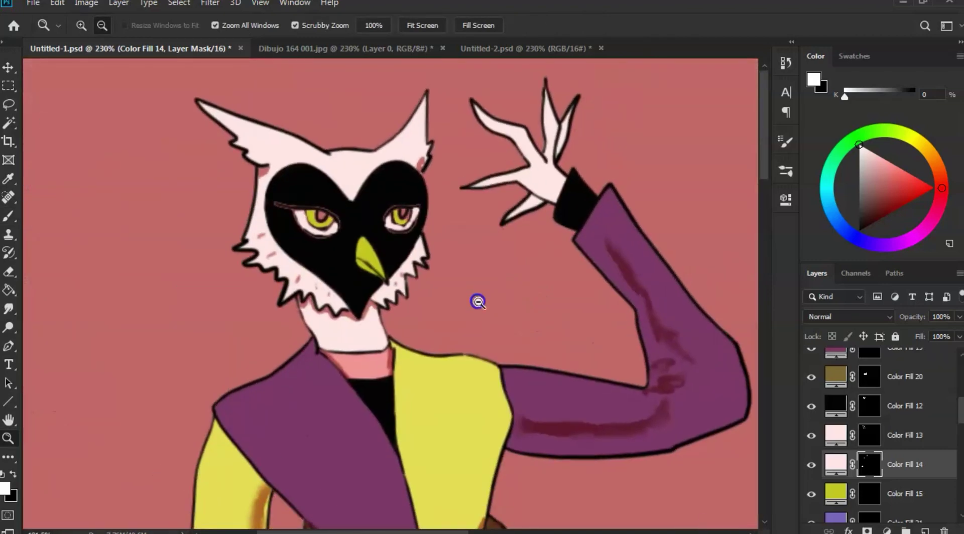
pyautogui.moveTo(465, 339); pyautogui.dragTo(505, 149)
pyautogui.moveTo(370, 298); pyautogui.dragTo(350, 324)
pyautogui.press('b')
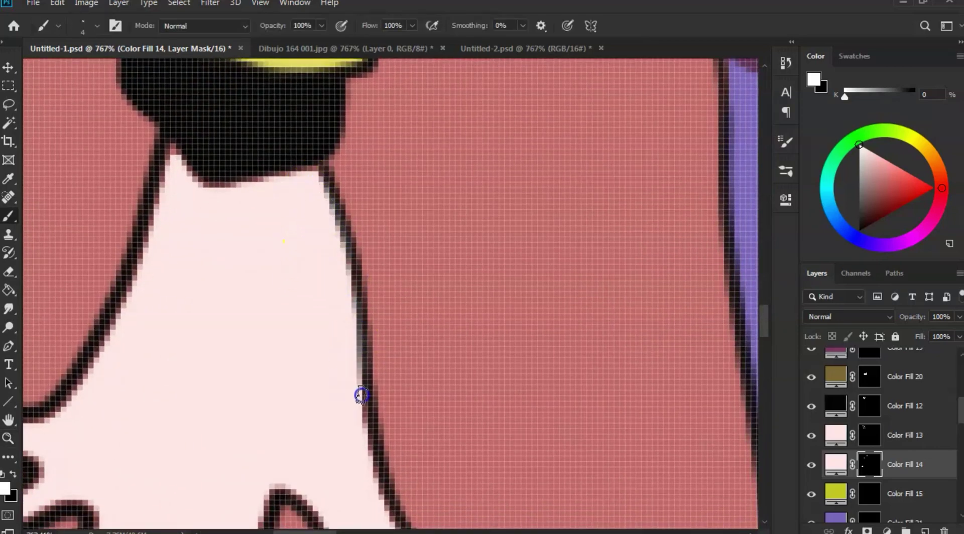
pyautogui.moveTo(361, 426); pyautogui.dragTo(328, 237)
pyautogui.moveTo(341, 284); pyautogui.dragTo(401, 367)
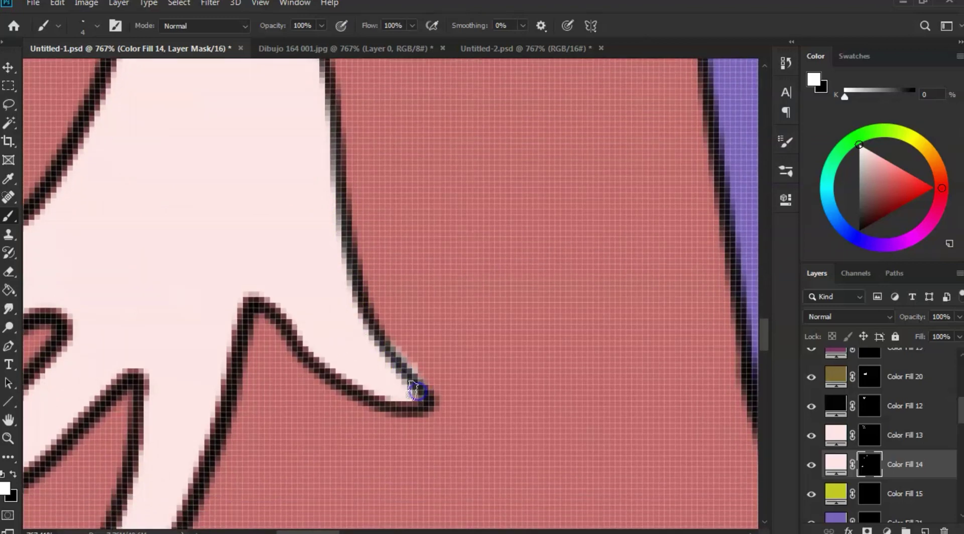
pyautogui.press('e')
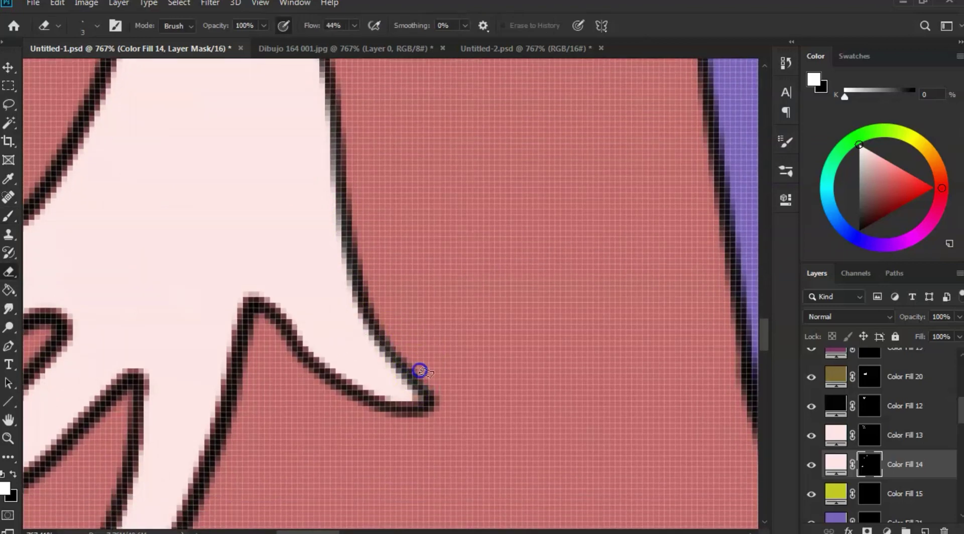
pyautogui.press('b')
pyautogui.moveTo(400, 404)
pyautogui.mouseDown()
pyautogui.moveTo(351, 390)
pyautogui.moveTo(320, 360)
pyautogui.mouseUp()
pyautogui.moveTo(241, 330); pyautogui.dragTo(237, 346)
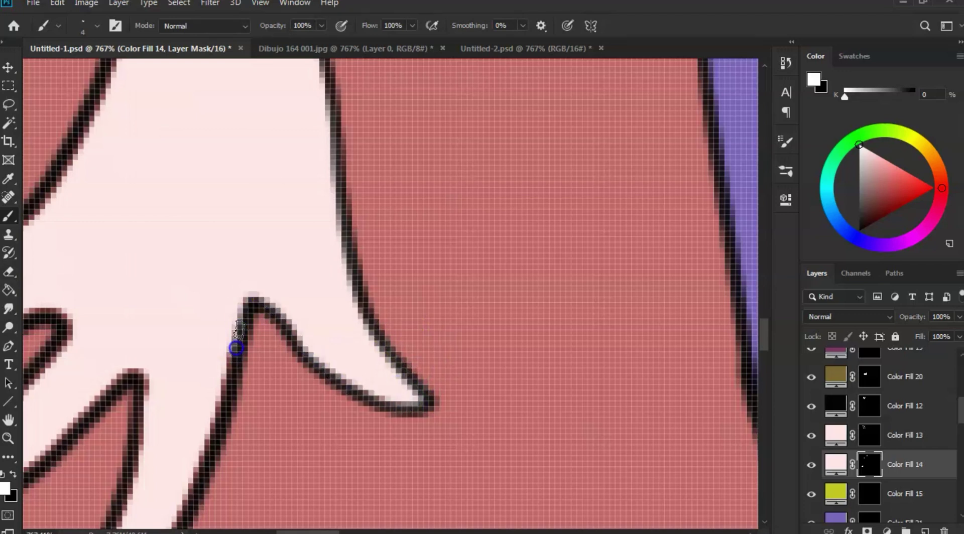
# Step: Extend the pale skin fill to the outlines and tips of the lowered hand's three long fingers
pyautogui.moveTo(245, 311); pyautogui.dragTo(365, 121)
pyautogui.moveTo(362, 124); pyautogui.dragTo(297, 333)
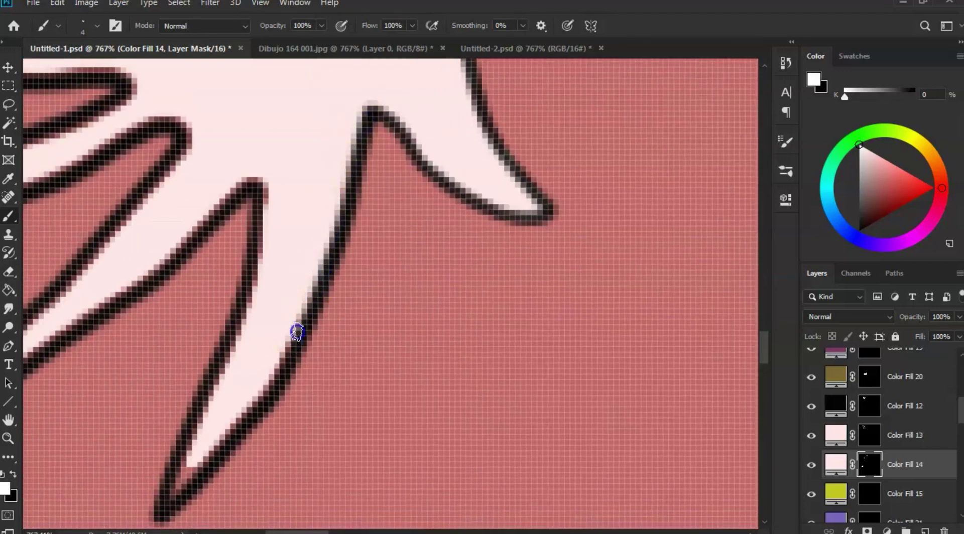
pyautogui.moveTo(228, 428)
pyautogui.mouseDown()
pyautogui.moveTo(167, 505)
pyautogui.moveTo(251, 305)
pyautogui.moveTo(271, 181)
pyautogui.moveTo(261, 280)
pyautogui.moveTo(266, 217)
pyautogui.mouseUp()
pyautogui.moveTo(265, 161)
pyautogui.mouseDown()
pyautogui.moveTo(355, 146)
pyautogui.moveTo(338, 194)
pyautogui.moveTo(279, 255)
pyautogui.mouseUp()
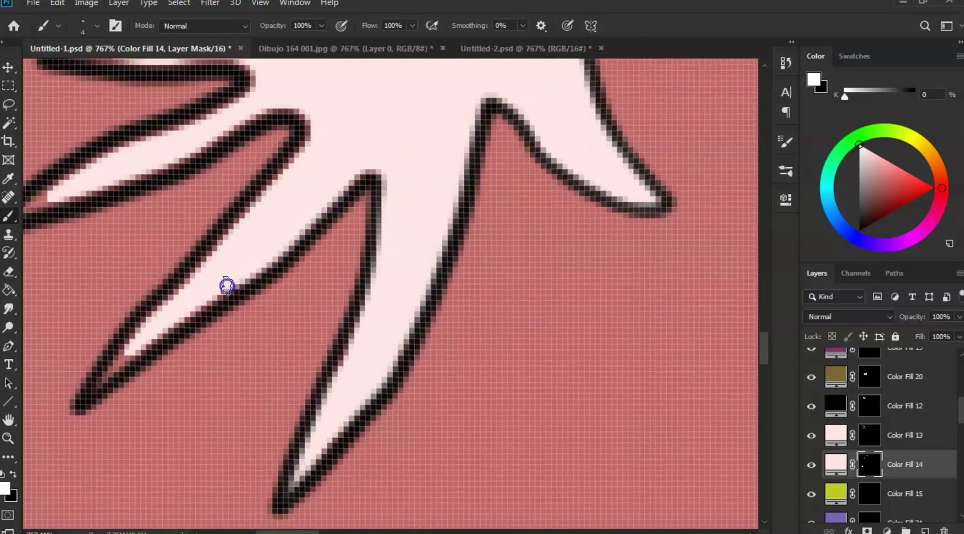
pyautogui.moveTo(227, 286)
pyautogui.mouseDown()
pyautogui.moveTo(197, 300)
pyautogui.moveTo(123, 367)
pyautogui.moveTo(99, 375)
pyautogui.moveTo(92, 393)
pyautogui.moveTo(297, 145)
pyautogui.mouseUp()
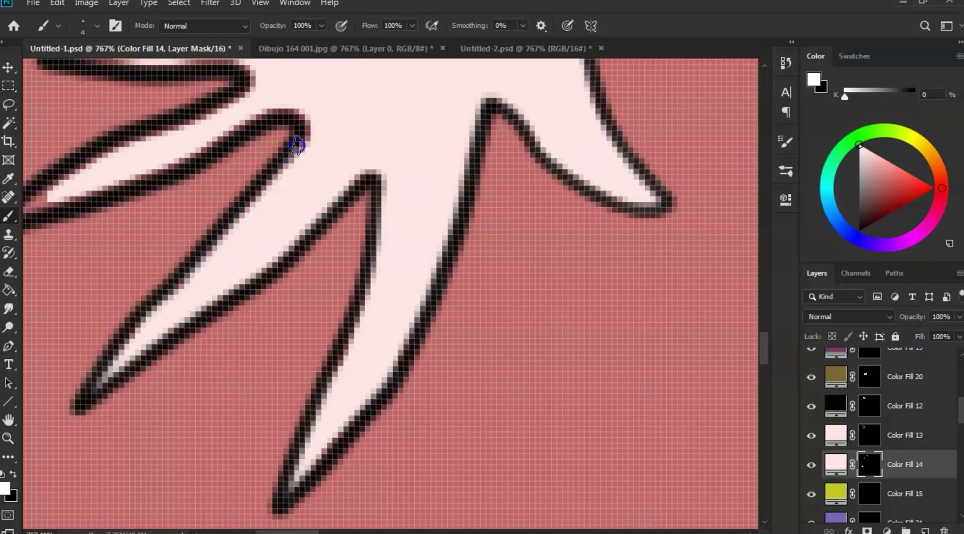
pyautogui.moveTo(277, 109)
pyautogui.mouseDown()
pyautogui.moveTo(397, 109)
pyautogui.moveTo(365, 117)
pyautogui.moveTo(375, 115)
pyautogui.moveTo(282, 171)
pyautogui.moveTo(123, 222)
pyautogui.mouseUp()
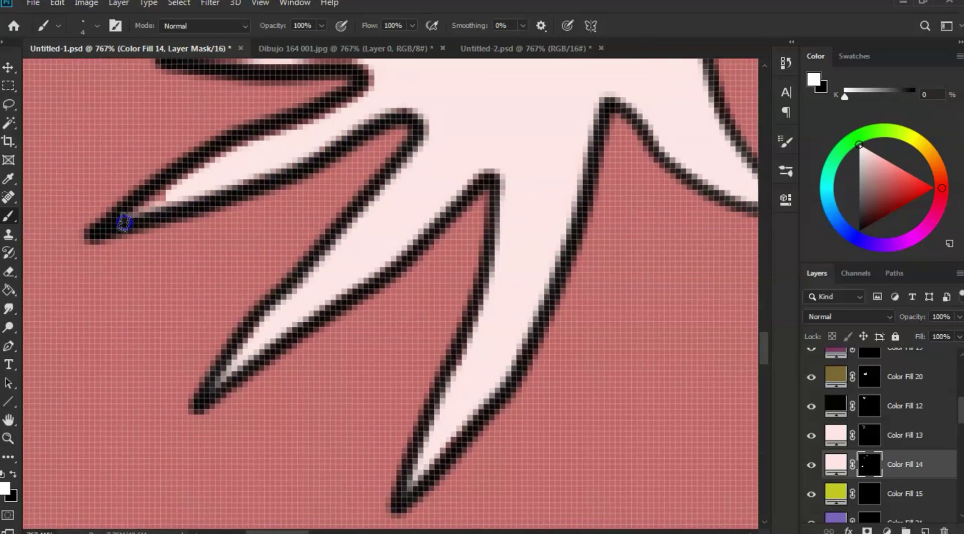
pyautogui.moveTo(169, 188); pyautogui.dragTo(295, 128)
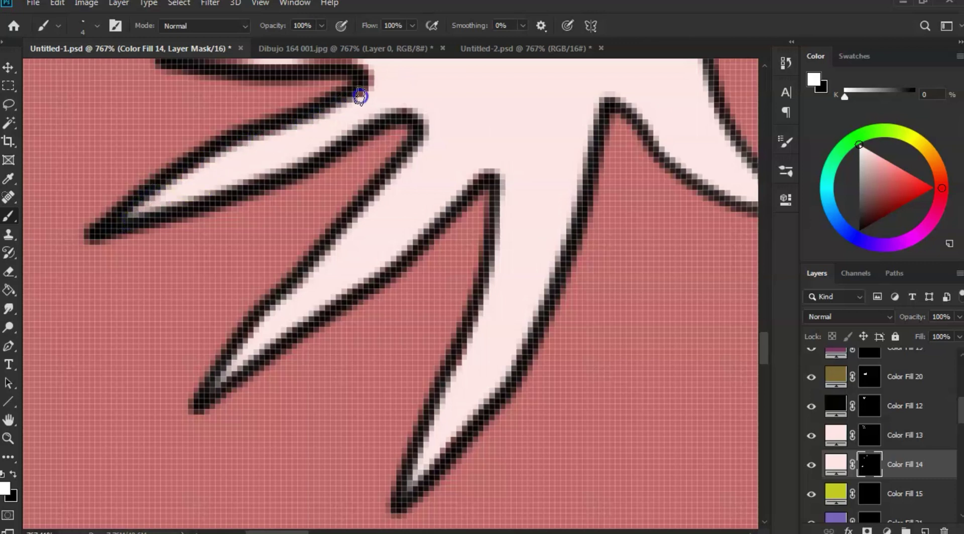
# Step: Fill the remaining gaps in the lowered hand's shortest finger and along the outer wrist up to the black cuff
pyautogui.moveTo(364, 82); pyautogui.dragTo(359, 188)
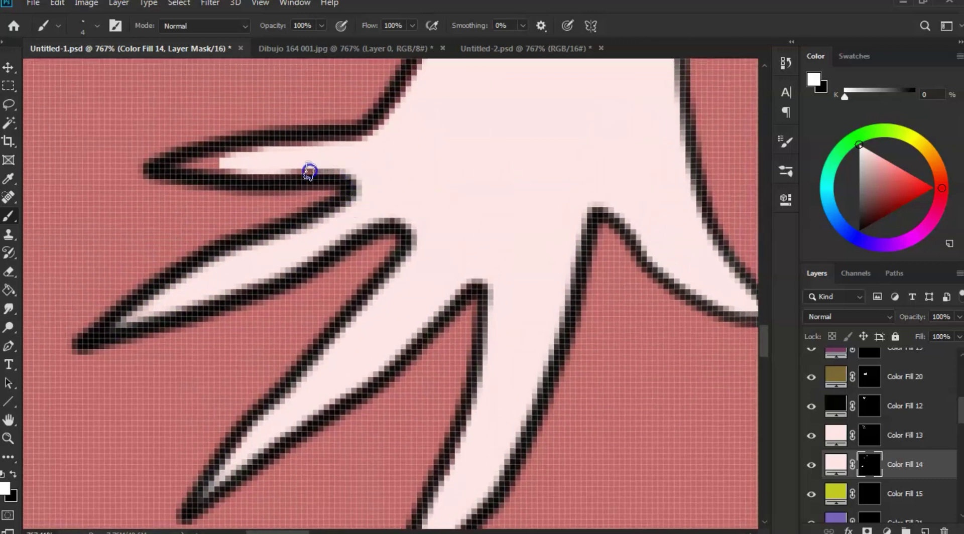
pyautogui.moveTo(241, 174)
pyautogui.mouseDown()
pyautogui.moveTo(174, 170)
pyautogui.moveTo(258, 144)
pyautogui.moveTo(368, 142)
pyautogui.moveTo(401, 99)
pyautogui.moveTo(344, 206)
pyautogui.mouseUp()
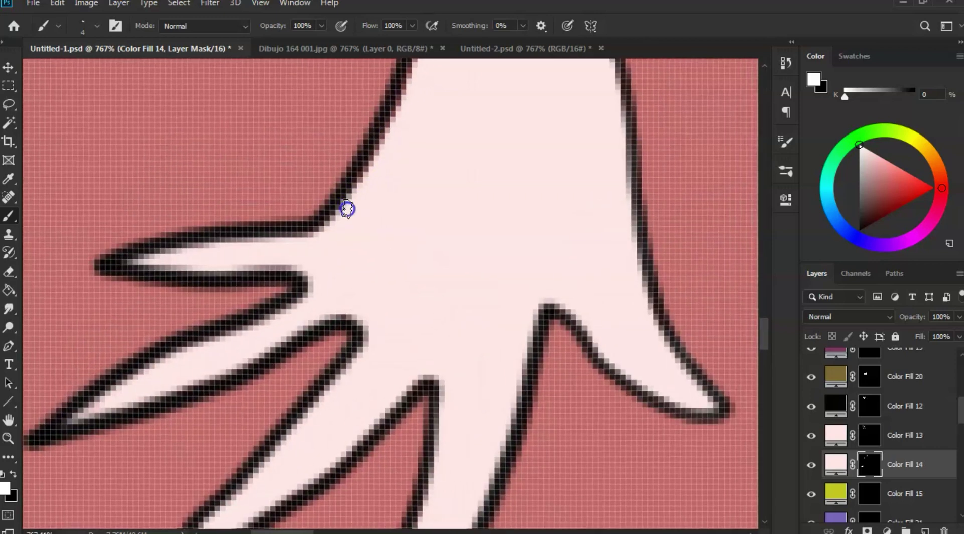
pyautogui.click(375, 155)
pyautogui.moveTo(394, 110); pyautogui.dragTo(344, 273)
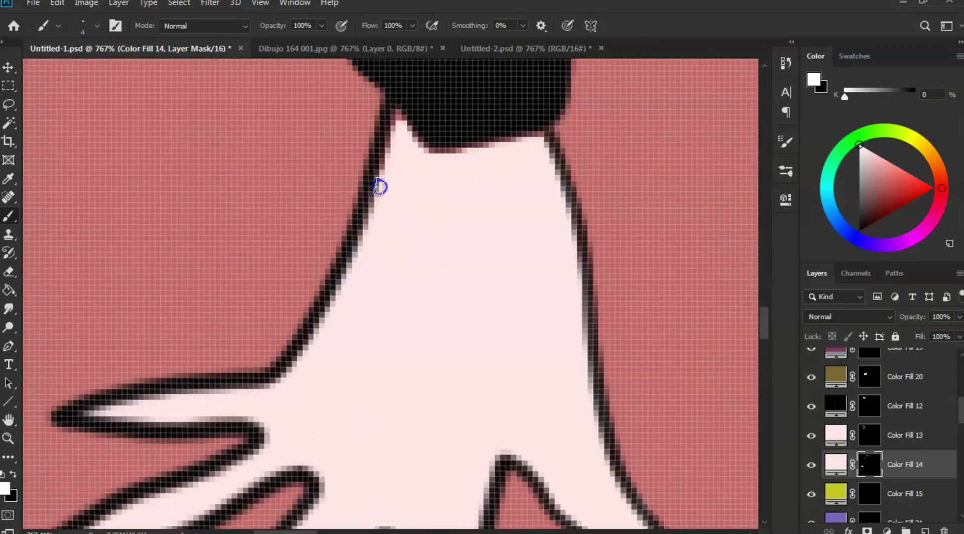
pyautogui.moveTo(427, 146)
pyautogui.mouseDown()
pyautogui.moveTo(508, 139)
pyautogui.moveTo(418, 158)
pyautogui.moveTo(448, 152)
pyautogui.moveTo(338, 104)
pyautogui.mouseUp()
# Step: Make the Shadow 2 layer active again
pyautogui.press('z')
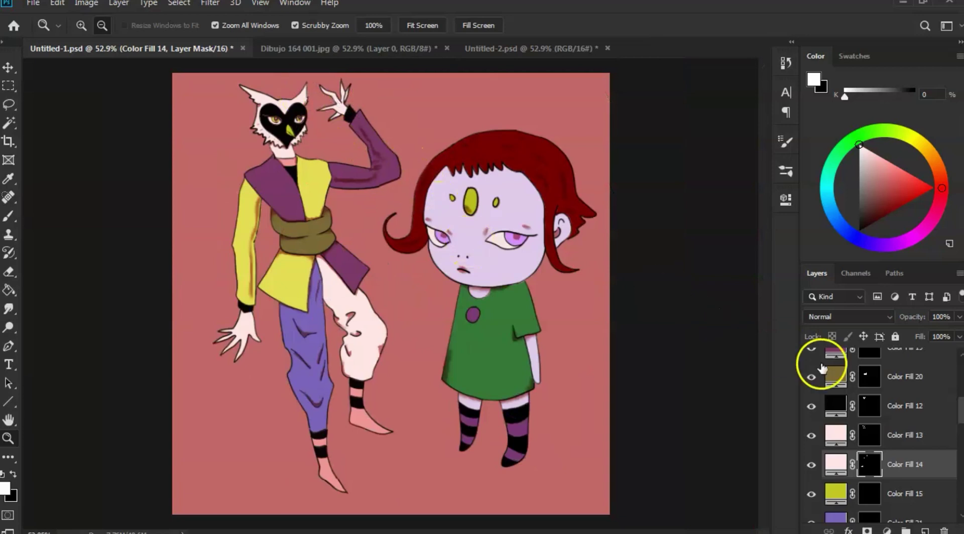
pyautogui.click(960, 386)
pyautogui.scroll(2, 960, 387)
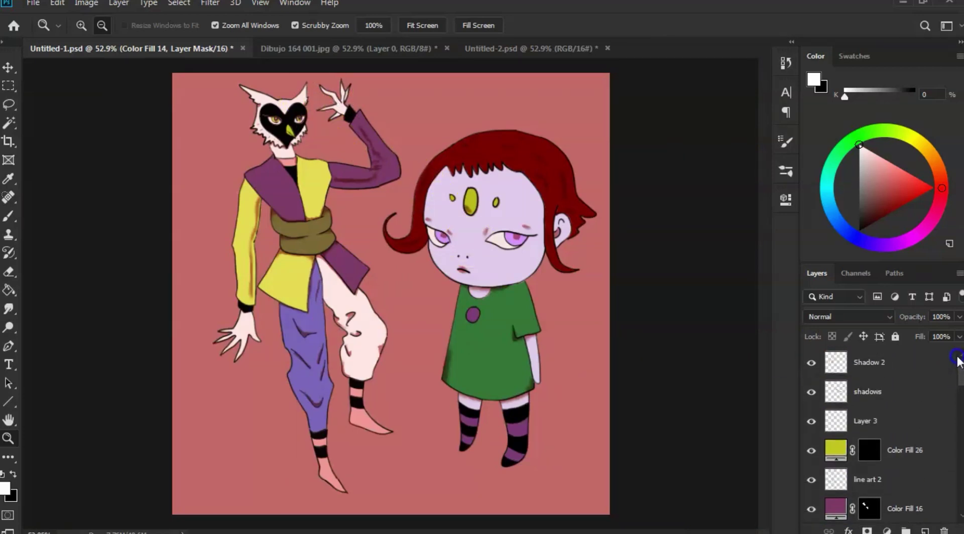
pyautogui.click(883, 364)
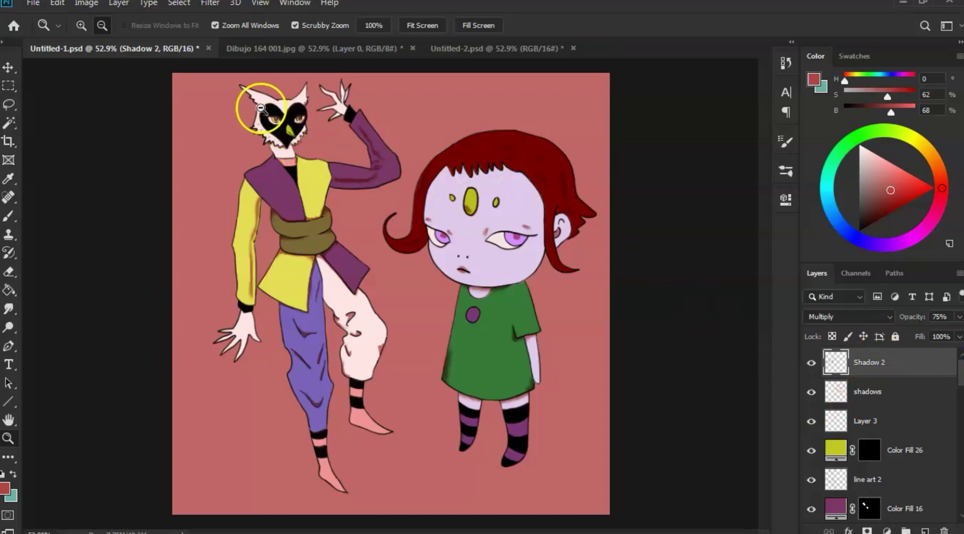
pyautogui.moveTo(258, 100); pyautogui.dragTo(303, 133)
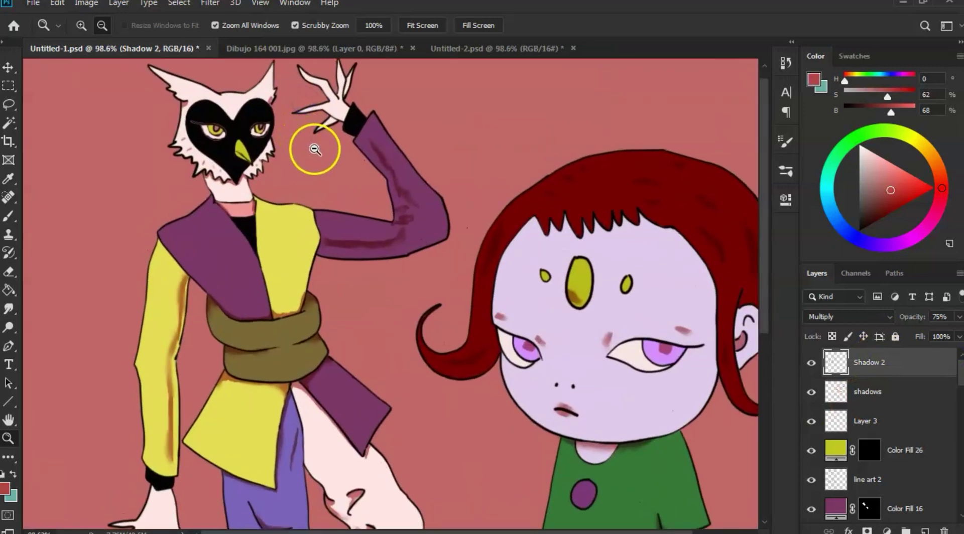
pyautogui.press('b')
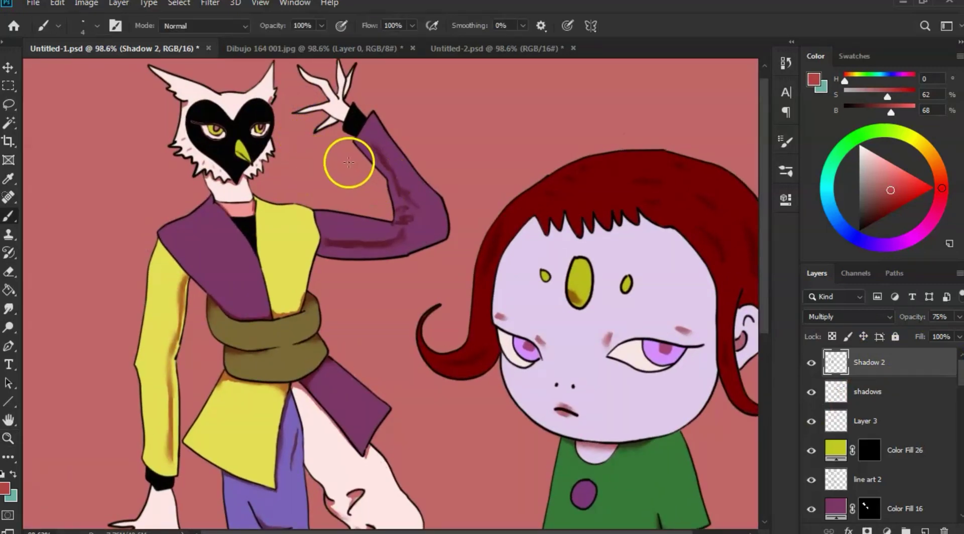
pyautogui.press('z')
pyautogui.moveTo(216, 161)
pyautogui.mouseDown()
pyautogui.moveTo(291, 159)
pyautogui.moveTo(236, 162)
pyautogui.mouseUp()
pyautogui.moveTo(296, 272); pyautogui.dragTo(294, 238)
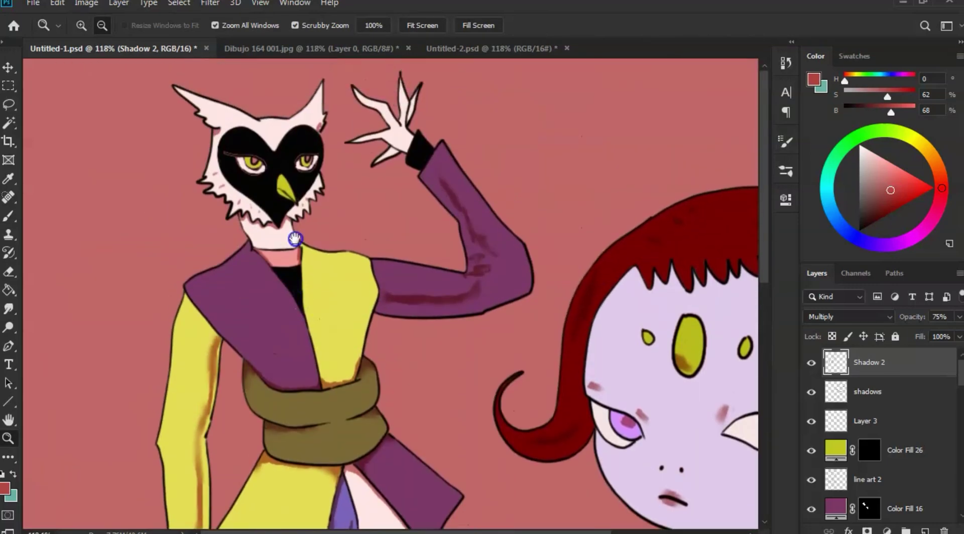
pyautogui.moveTo(255, 153); pyautogui.dragTo(262, 184)
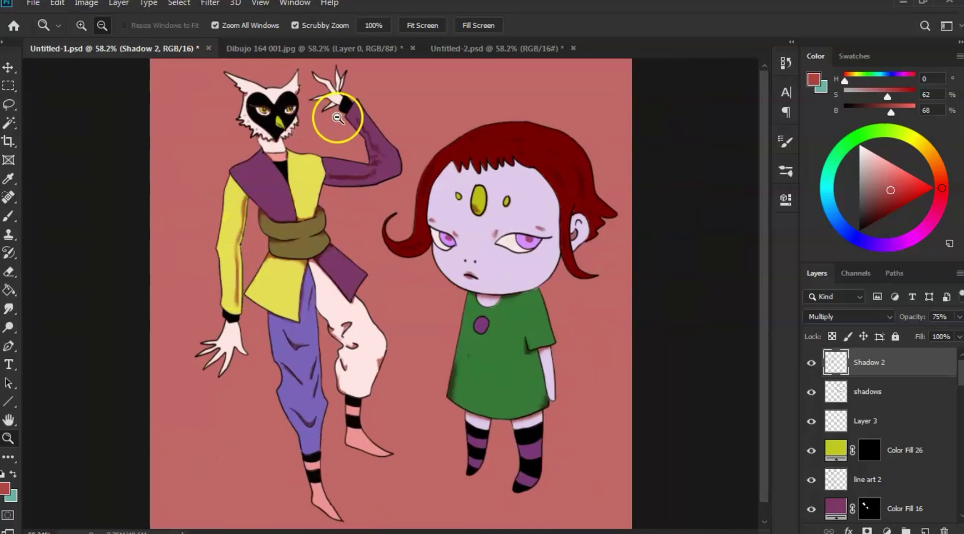
# Step: Paint red shadows on the raised hand's fingers and along the lower edge of its palm on Shadow 2
pyautogui.moveTo(339, 101); pyautogui.dragTo(374, 194)
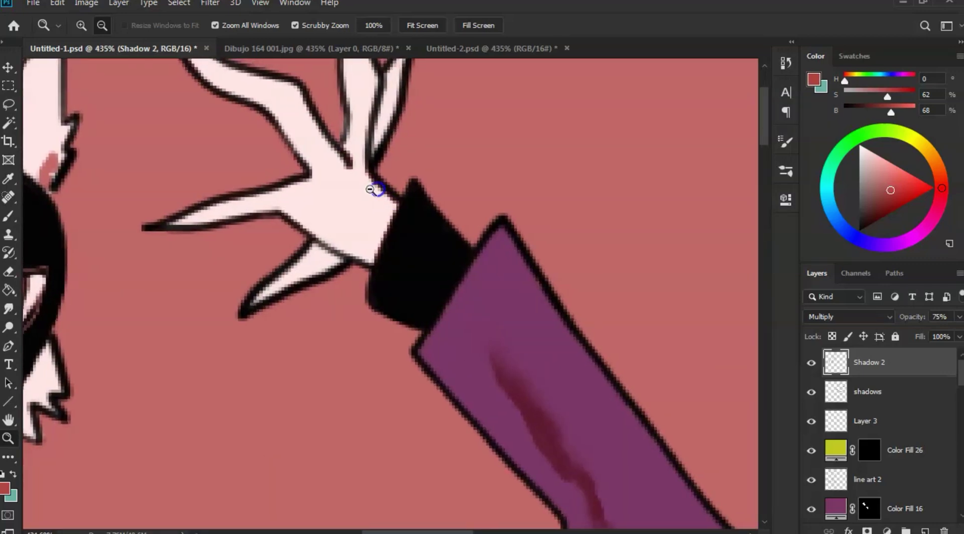
pyautogui.press('b')
pyautogui.moveTo(349, 138)
pyautogui.mouseDown()
pyautogui.moveTo(353, 156)
pyautogui.moveTo(358, 98)
pyautogui.mouseUp()
pyautogui.moveTo(291, 123); pyautogui.dragTo(326, 168)
pyautogui.moveTo(311, 246)
pyautogui.mouseDown()
pyautogui.moveTo(337, 265)
pyautogui.moveTo(321, 254)
pyautogui.mouseUp()
pyautogui.moveTo(283, 202)
pyautogui.mouseDown()
pyautogui.moveTo(340, 246)
pyautogui.moveTo(330, 236)
pyautogui.moveTo(372, 258)
pyautogui.mouseUp()
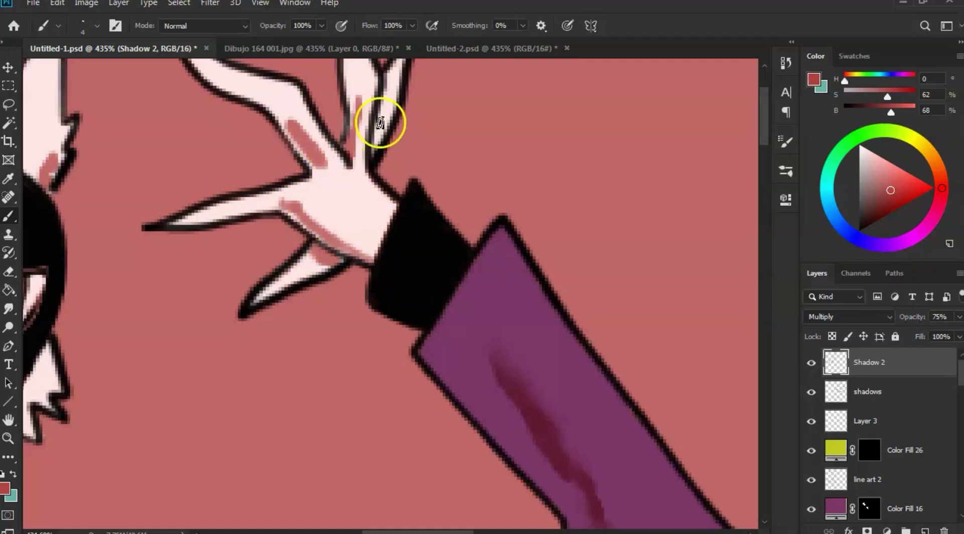
pyautogui.moveTo(387, 115); pyautogui.dragTo(387, 126)
# Step: Paint red shadows below the cuff, between the fingers and on the knuckles of the owl figure's lowered hand
pyautogui.press('z')
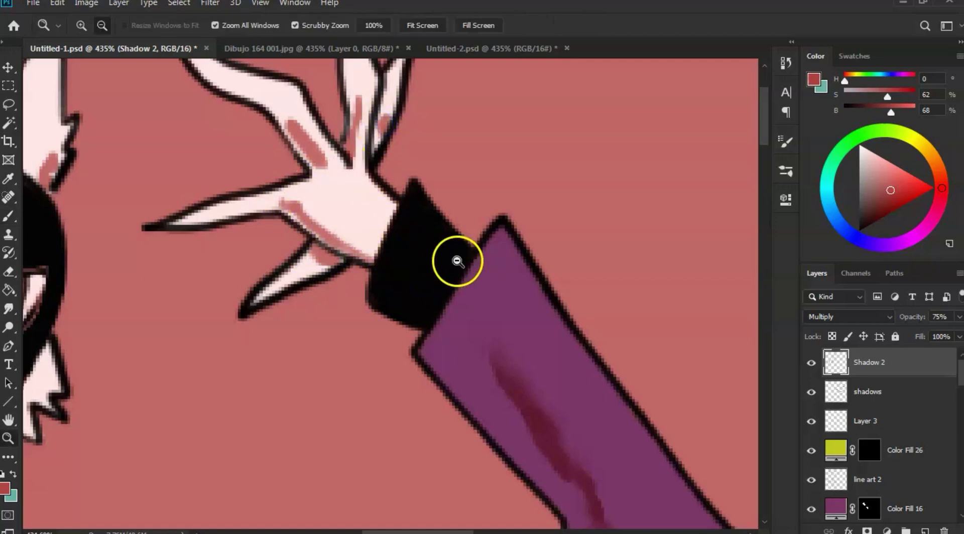
pyautogui.moveTo(456, 261); pyautogui.dragTo(415, 151)
pyautogui.moveTo(400, 230); pyautogui.dragTo(415, 142)
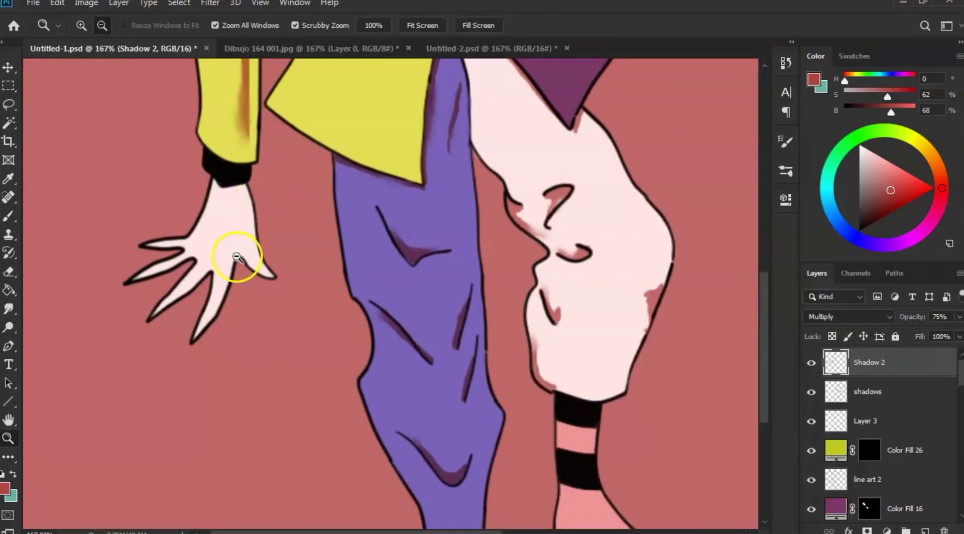
pyautogui.press('b')
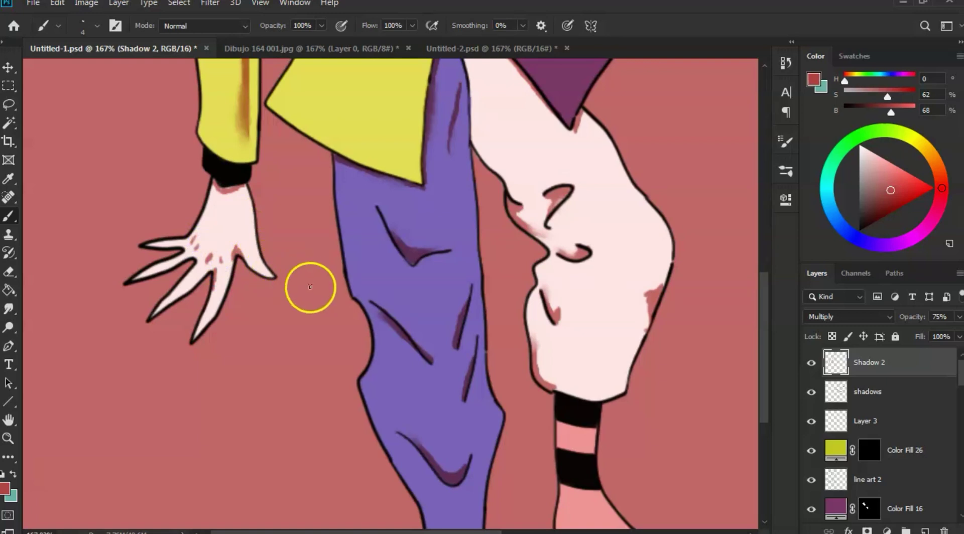
# Step: Paint red shadows on the ankles, heels, soles and upper edges of both of the owl figure's feet
pyautogui.moveTo(567, 398); pyautogui.dragTo(555, 308)
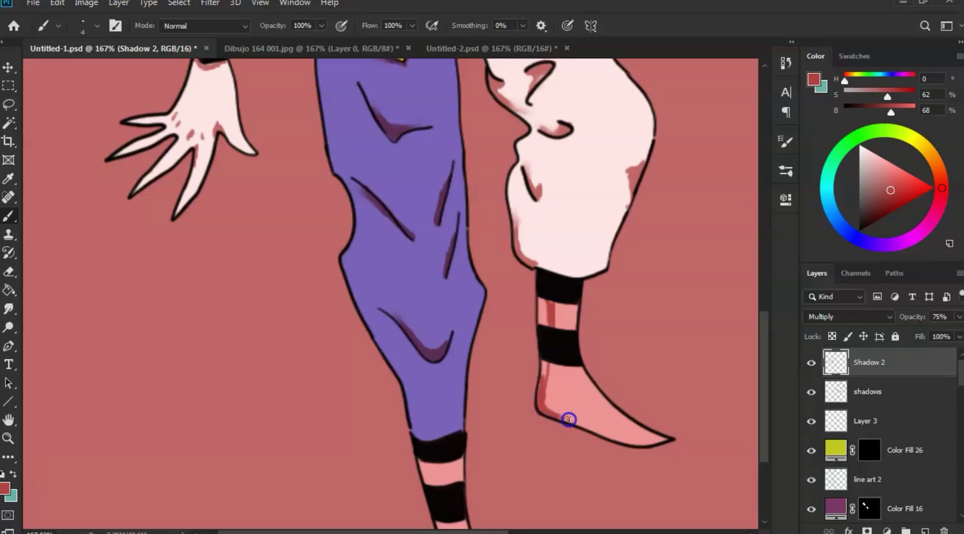
pyautogui.moveTo(574, 419); pyautogui.dragTo(578, 422)
pyautogui.moveTo(580, 369)
pyautogui.mouseDown()
pyautogui.moveTo(591, 386)
pyautogui.moveTo(550, 260)
pyautogui.mouseUp()
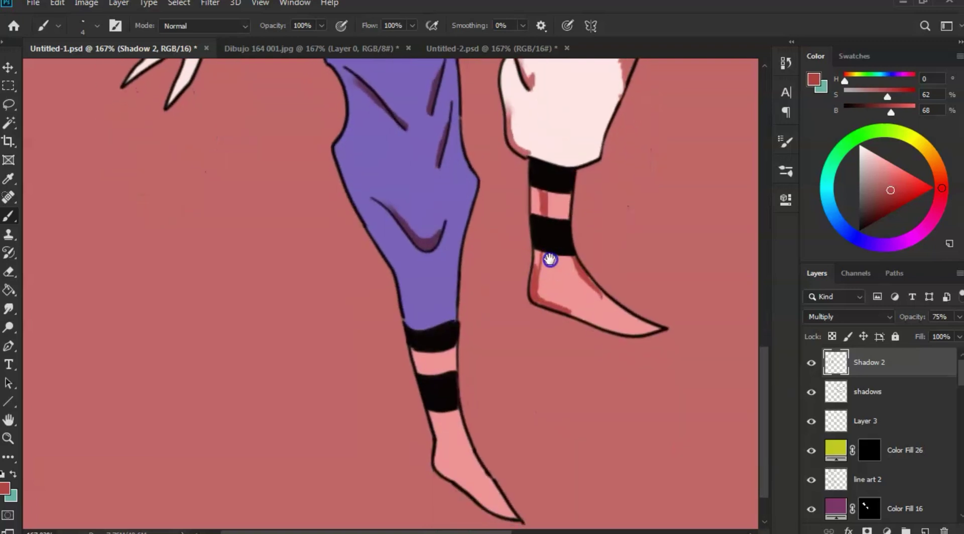
pyautogui.moveTo(427, 304); pyautogui.dragTo(438, 347)
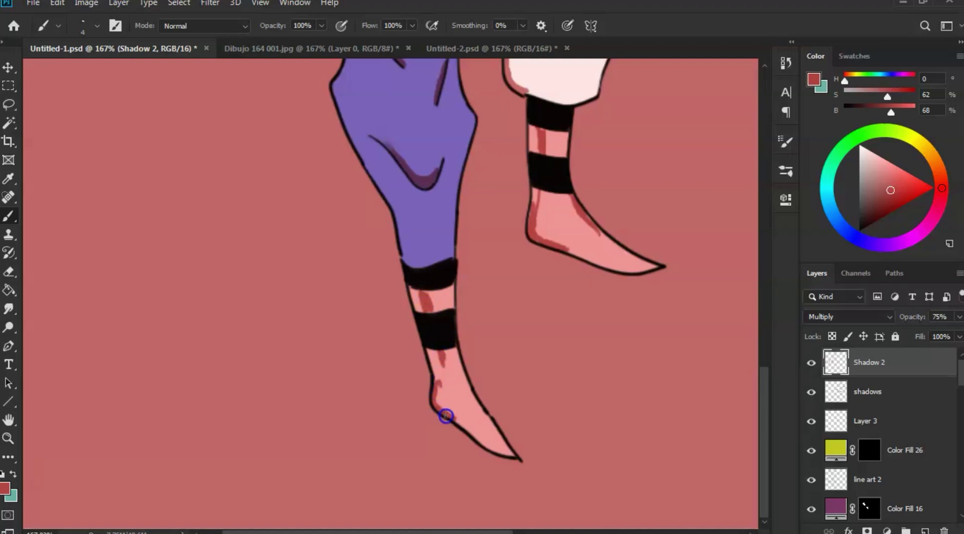
pyautogui.moveTo(470, 429); pyautogui.dragTo(478, 436)
pyautogui.moveTo(463, 379); pyautogui.dragTo(466, 385)
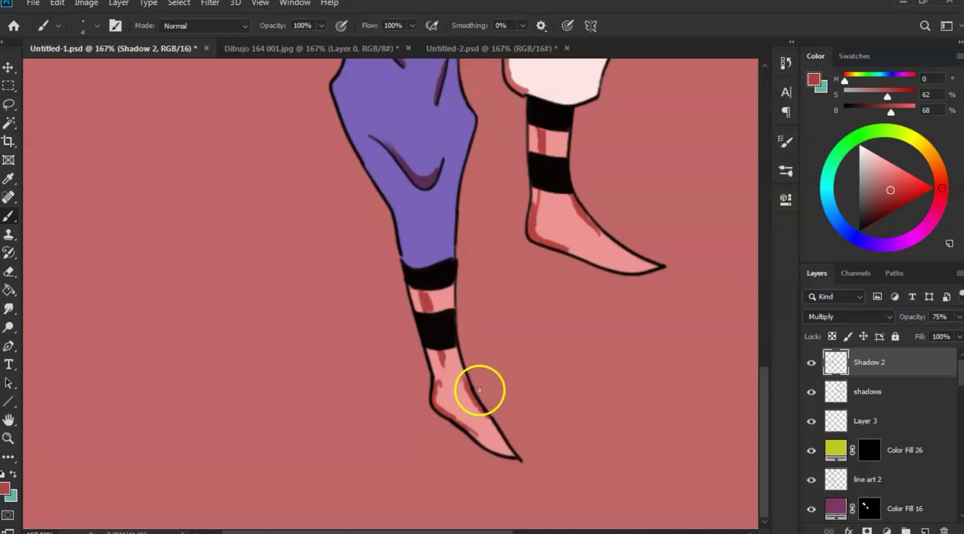
# Step: Add a new layer named light above Shadow 2
pyautogui.press('z')
pyautogui.keyDown('alt'); pyautogui.click(465, 319); pyautogui.keyUp('alt')
pyautogui.keyDown('alt'); pyautogui.click(475, 312); pyautogui.keyUp('alt')
pyautogui.moveTo(475, 312); pyautogui.dragTo(456, 312)
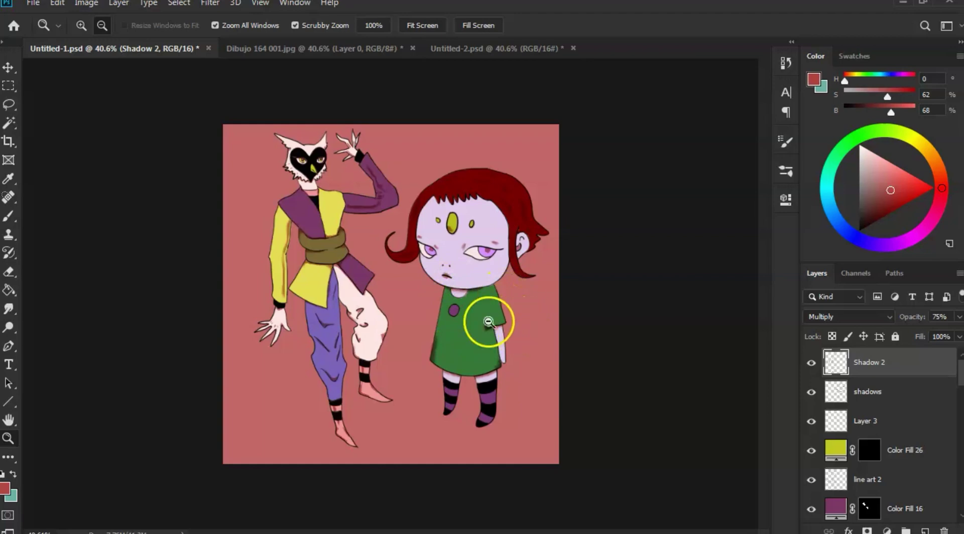
pyautogui.moveTo(323, 293); pyautogui.dragTo(344, 290)
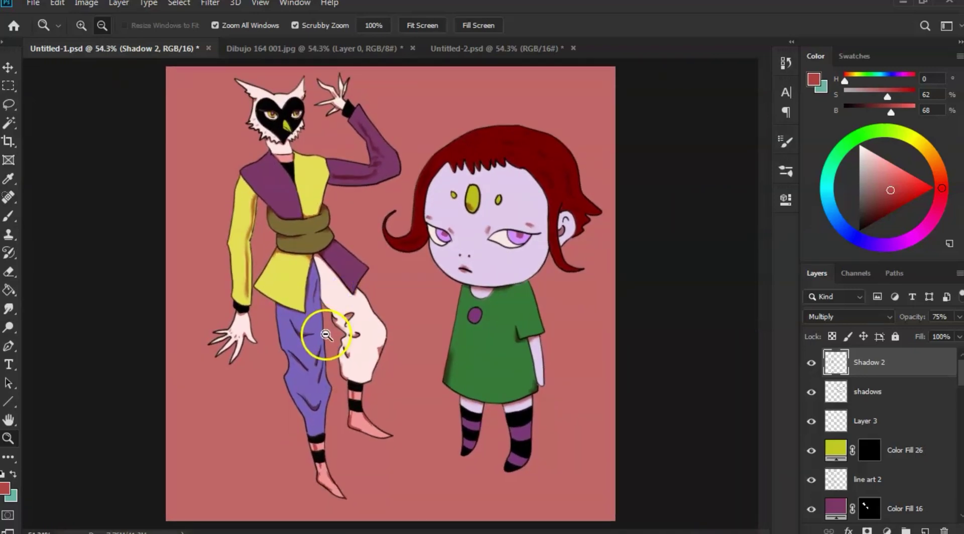
pyautogui.hotkey('ctrl', 'shift', 'n')
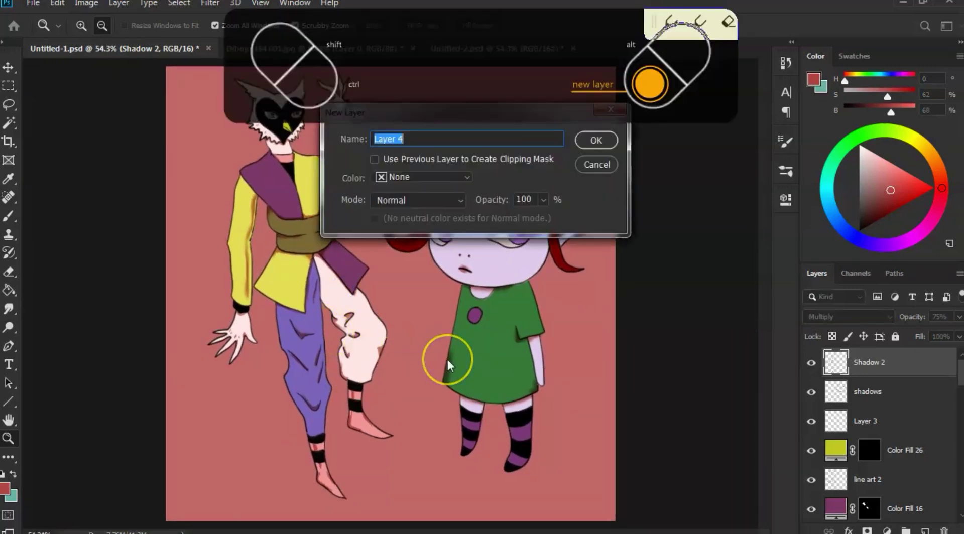
pyautogui.press('BackSpace')
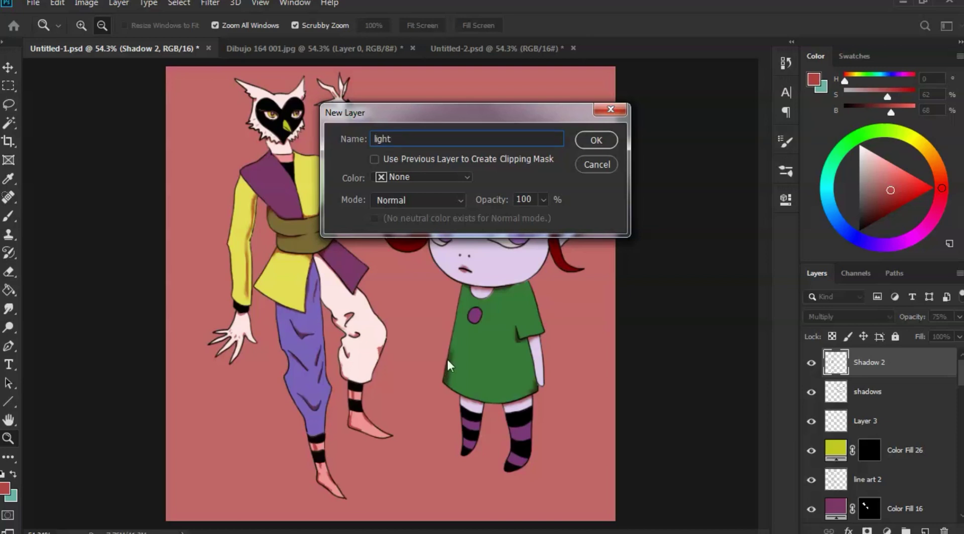
pyautogui.press('Return')
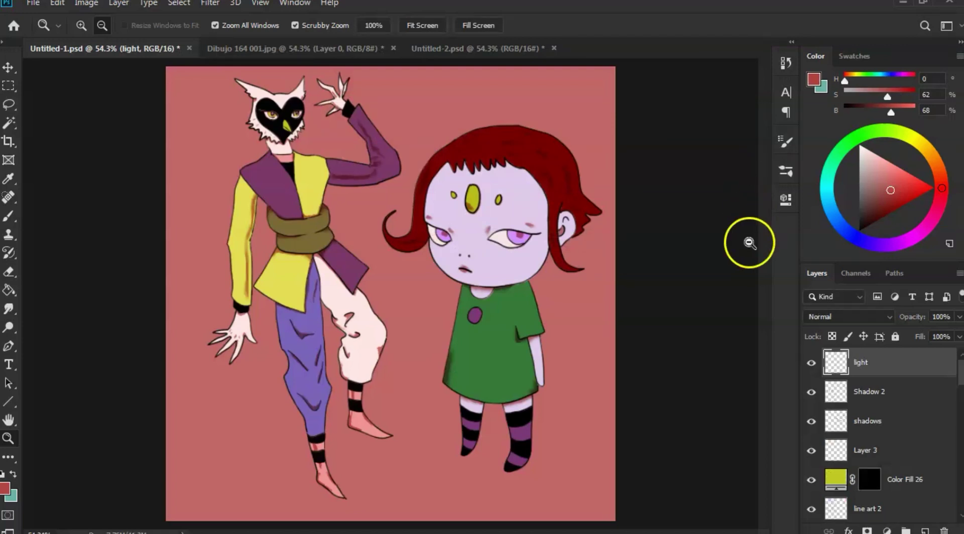
# Step: Compare the artwork with the Shadow 2 layer hidden and shown
pyautogui.click(812, 394)
pyautogui.click(812, 393)
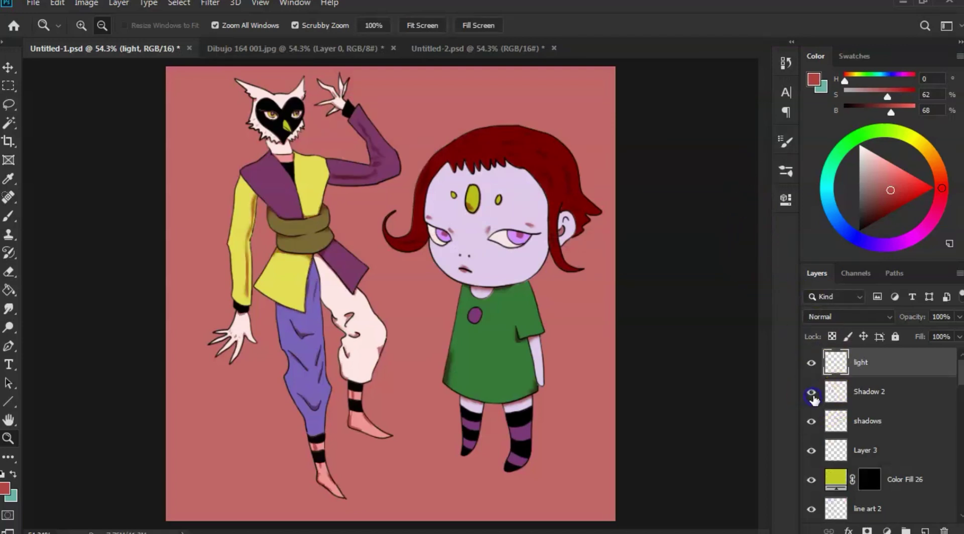
pyautogui.click(812, 397)
pyautogui.click(812, 394)
pyautogui.click(812, 397)
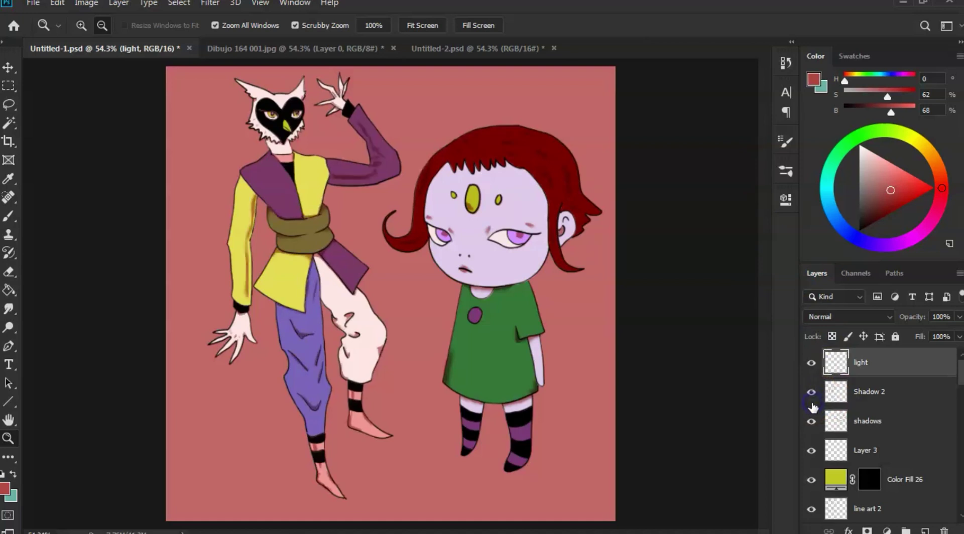
# Step: Paint red shadows on Shadow 2 along both inner collar edges and the yellow chest panel's outer shoulder edge
pyautogui.click(864, 399)
pyautogui.click(315, 203)
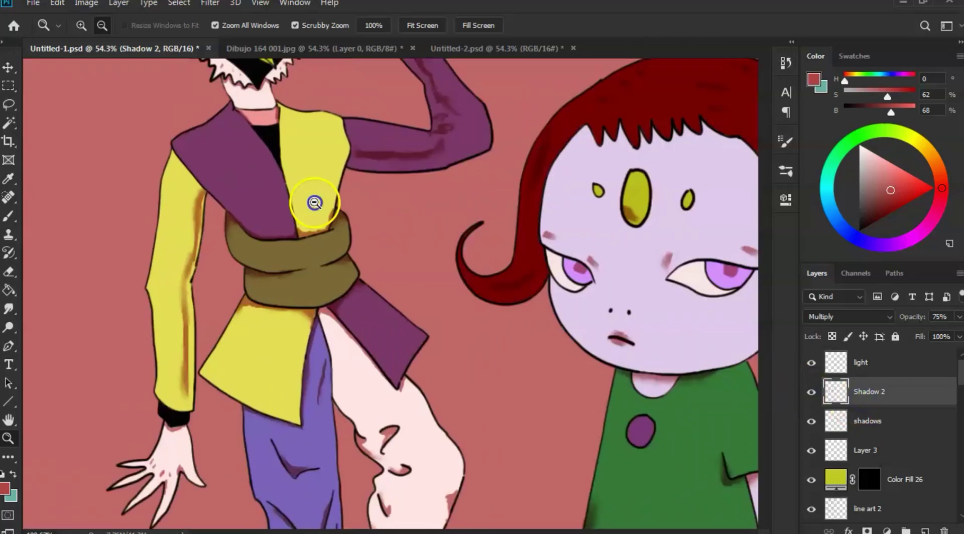
pyautogui.moveTo(315, 202); pyautogui.dragTo(338, 195)
pyautogui.press('b')
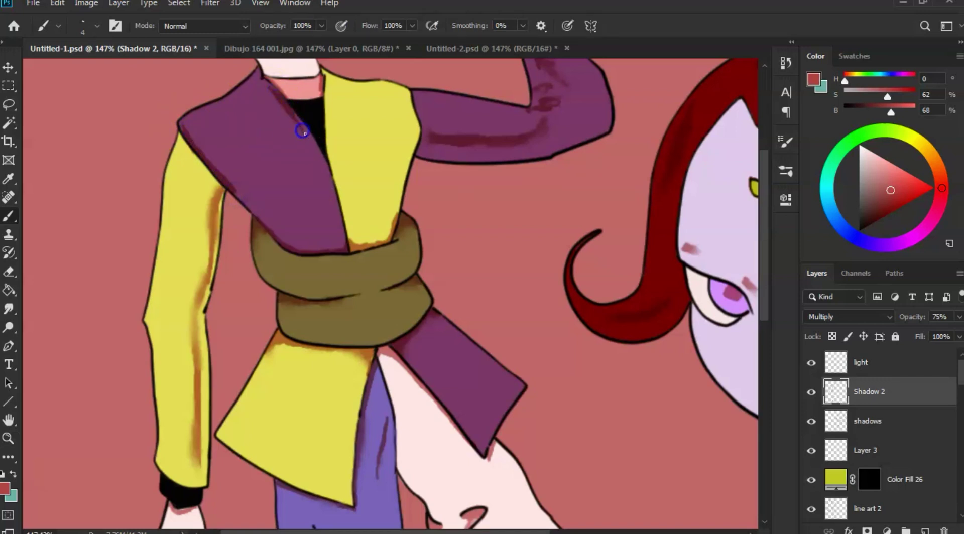
pyautogui.moveTo(331, 80); pyautogui.dragTo(331, 98)
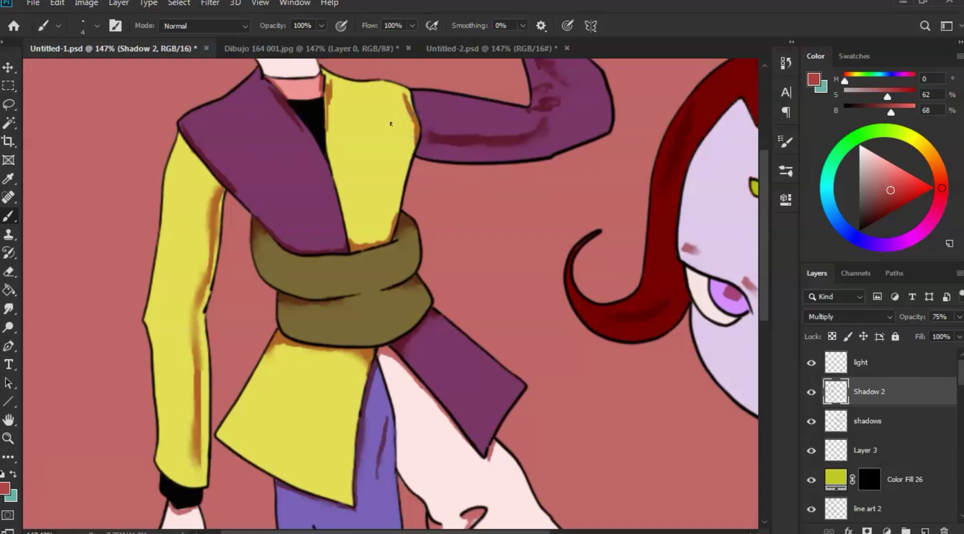
# Step: Soften the new shadows on the yellow chest panel and the purple lapel with the Smudge tool
pyautogui.press('r')
pyautogui.moveTo(404, 96)
pyautogui.mouseDown()
pyautogui.moveTo(382, 89)
pyautogui.moveTo(333, 107)
pyautogui.moveTo(331, 125)
pyautogui.moveTo(293, 122)
pyautogui.mouseUp()
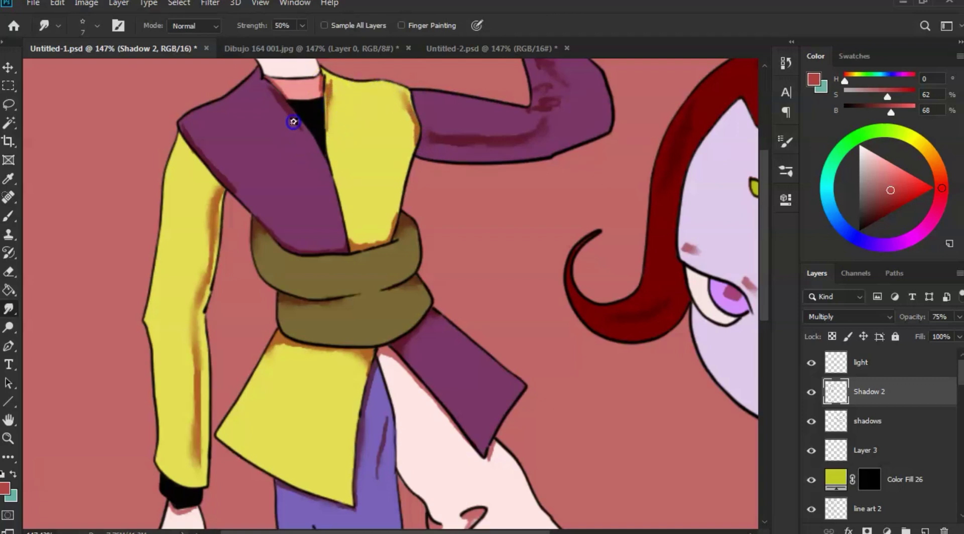
pyautogui.click(240, 202)
pyautogui.click(263, 211)
# Step: Make the light layer active and set its blend mode to Overlay
pyautogui.press('z')
pyautogui.moveTo(374, 186); pyautogui.dragTo(325, 190)
pyautogui.keyDown('alt'); pyautogui.click(328, 172); pyautogui.keyUp('alt')
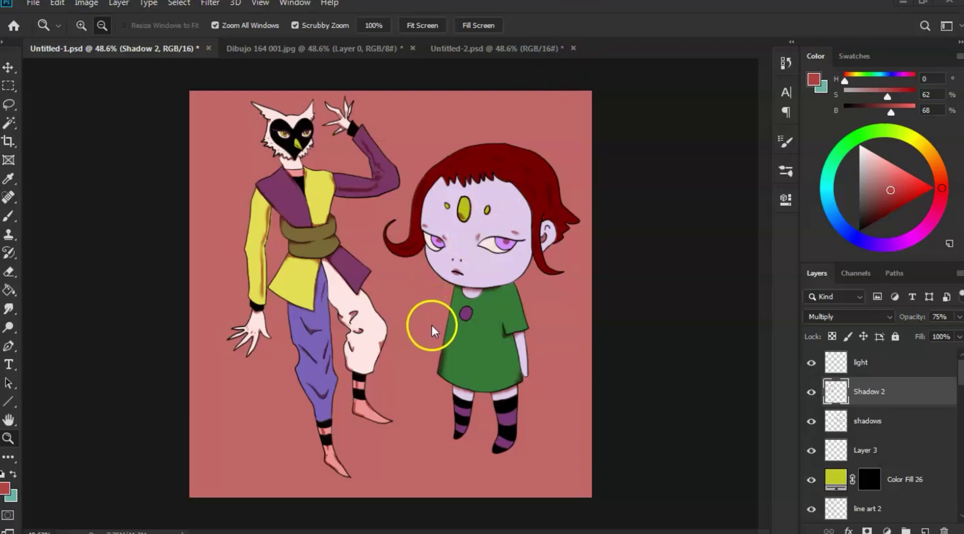
pyautogui.moveTo(434, 330)
pyautogui.mouseDown()
pyautogui.moveTo(456, 335)
pyautogui.moveTo(442, 333)
pyautogui.mouseUp()
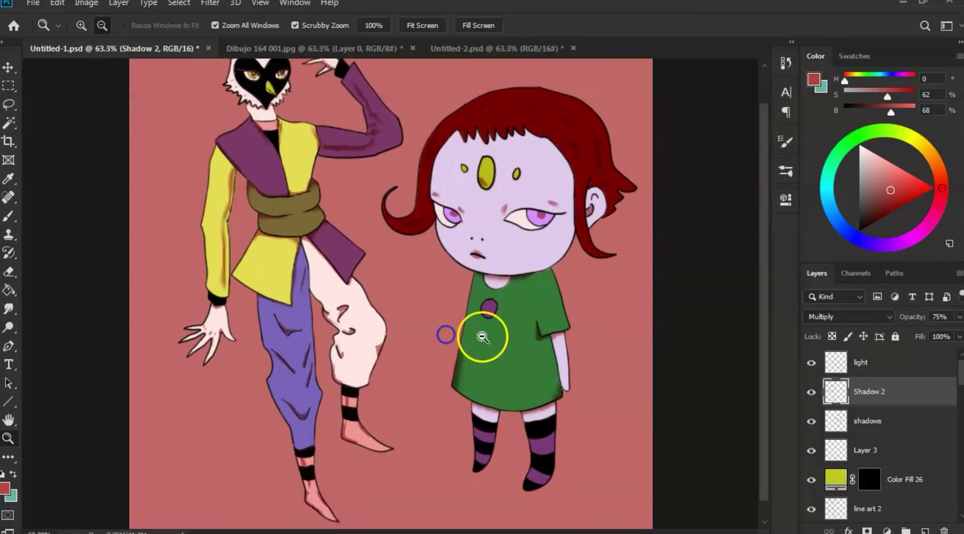
pyautogui.click(872, 363)
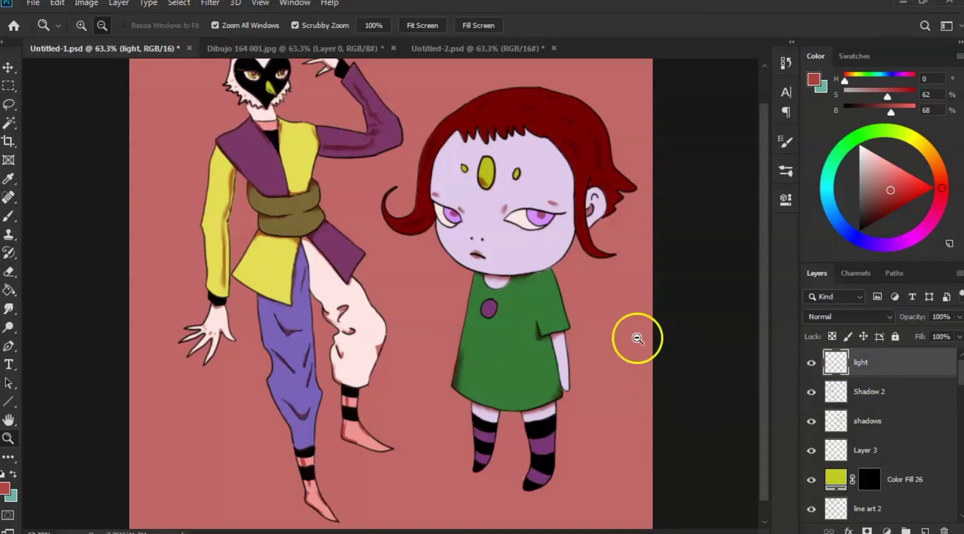
pyautogui.moveTo(536, 315); pyautogui.dragTo(532, 309)
pyautogui.press('b')
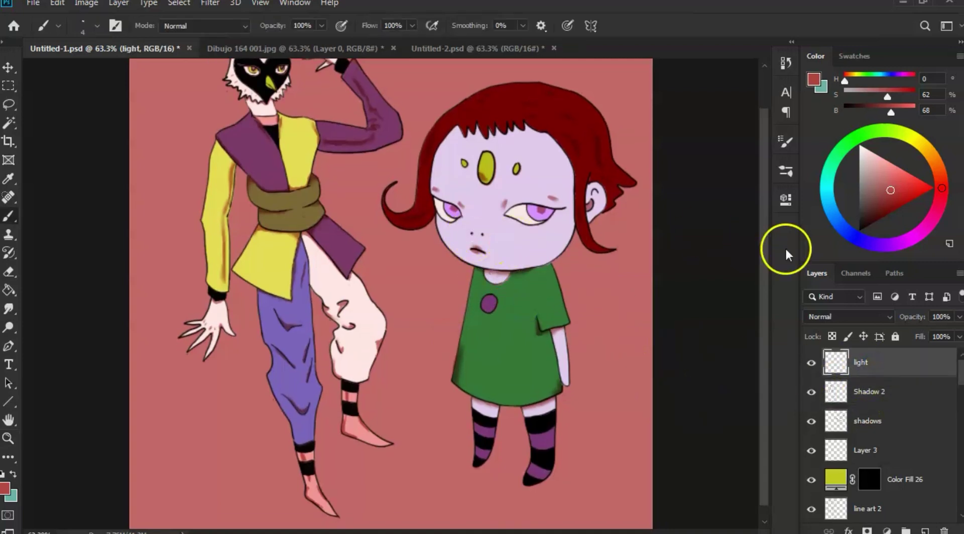
pyautogui.click(859, 316)
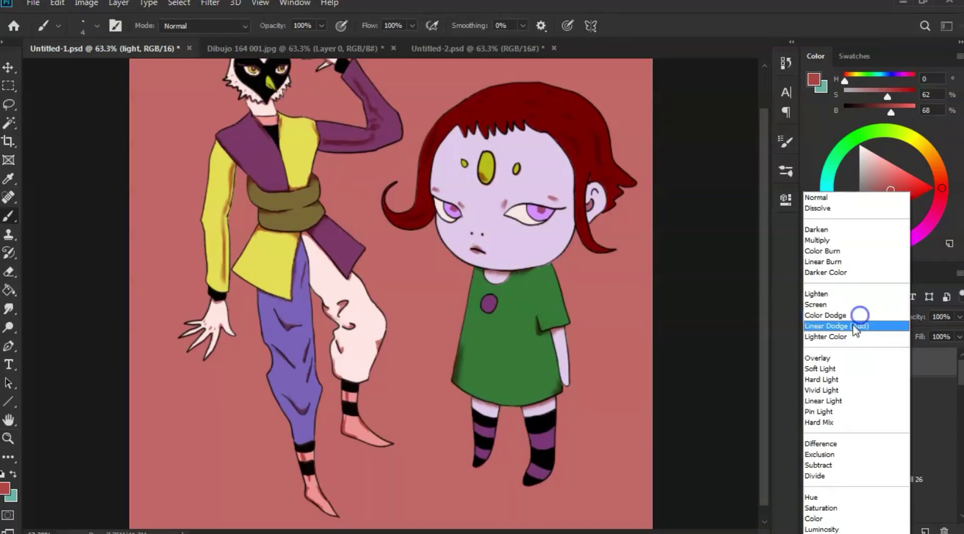
pyautogui.click(830, 359)
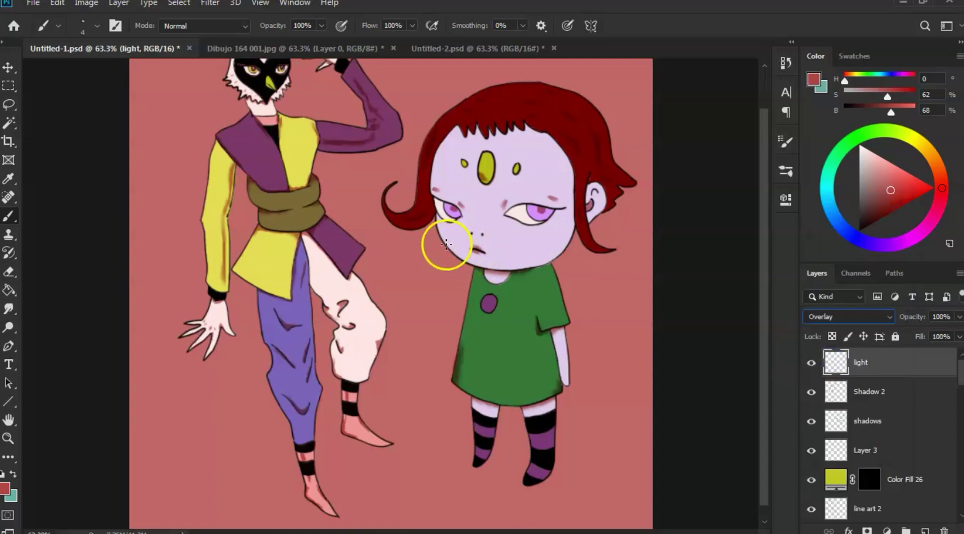
# Step: Try a red brush stroke on the shoulder of the girl's green dress
pyautogui.click(540, 275)
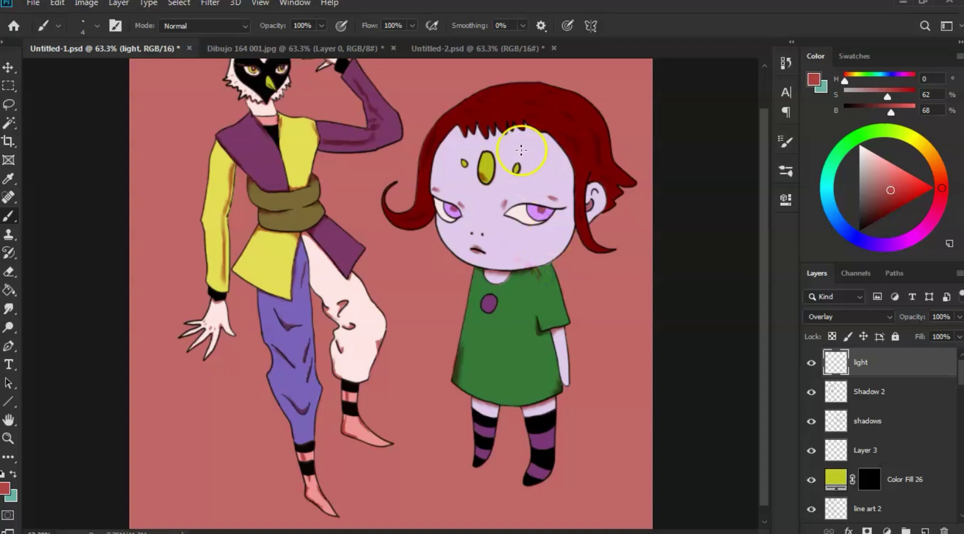
pyautogui.press('ctrl')
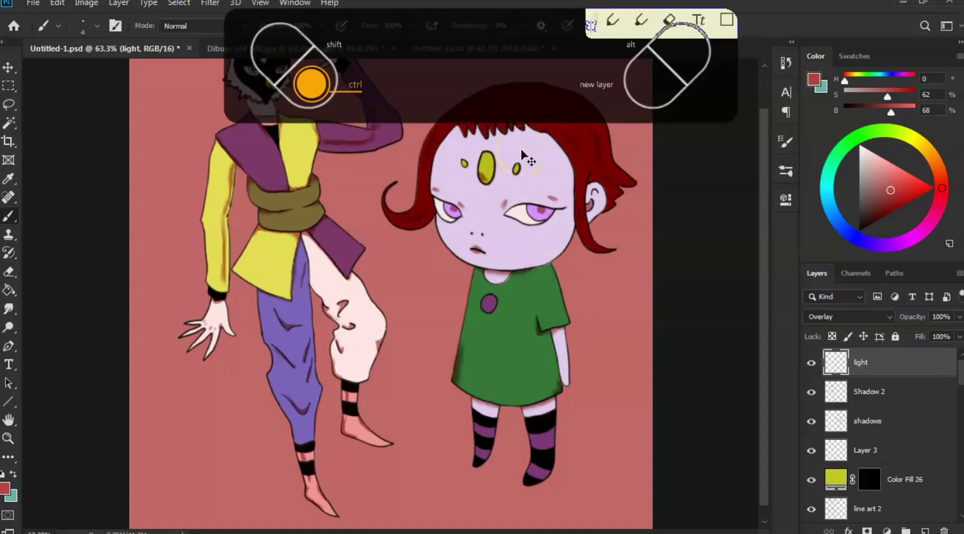
# Step: Set the brush colour to light pink with hue 0, saturation 32% and brightness 90%, and the brush size to 10 px
pyautogui.click(881, 159)
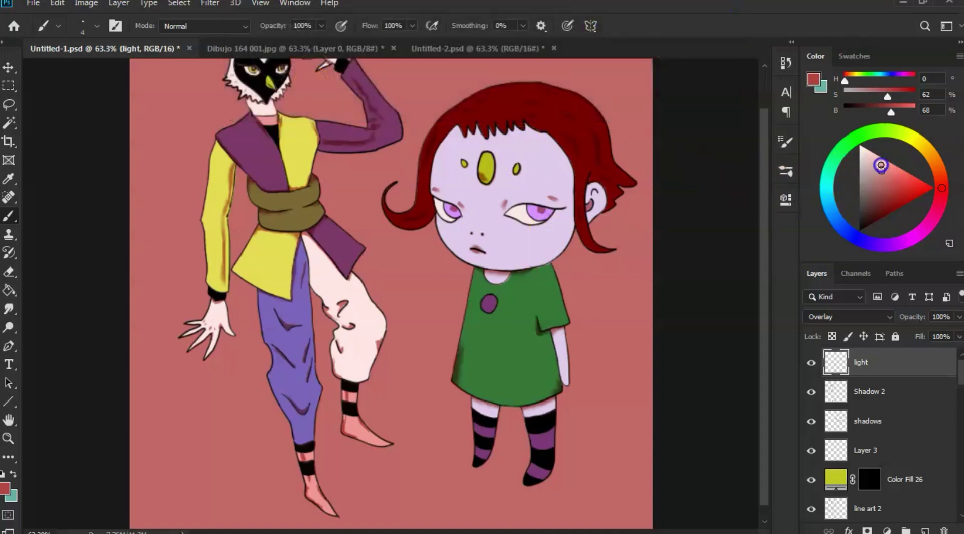
pyautogui.click(880, 166)
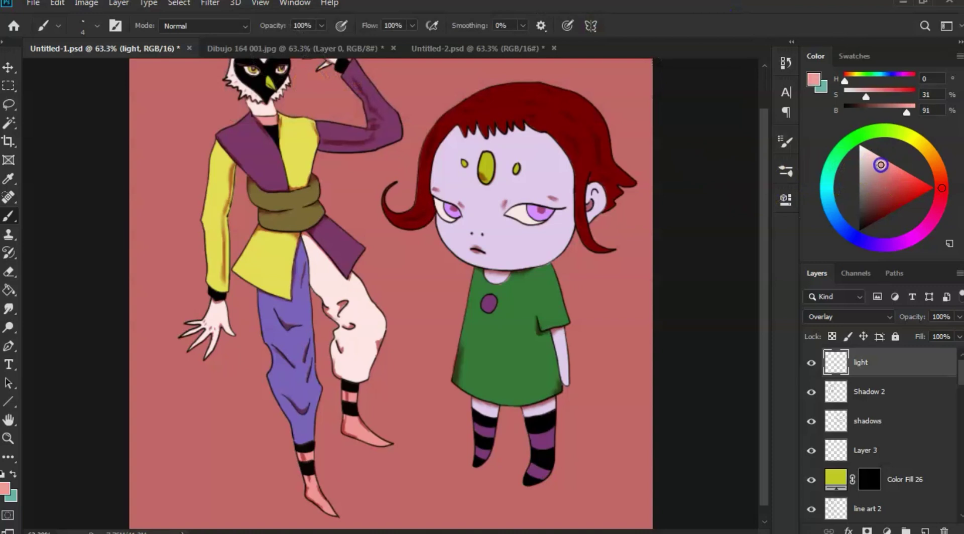
pyautogui.moveTo(543, 231)
pyautogui.mouseDown()
pyautogui.moveTo(538, 244)
pyautogui.moveTo(553, 242)
pyautogui.mouseUp()
pyautogui.press('ctrl')
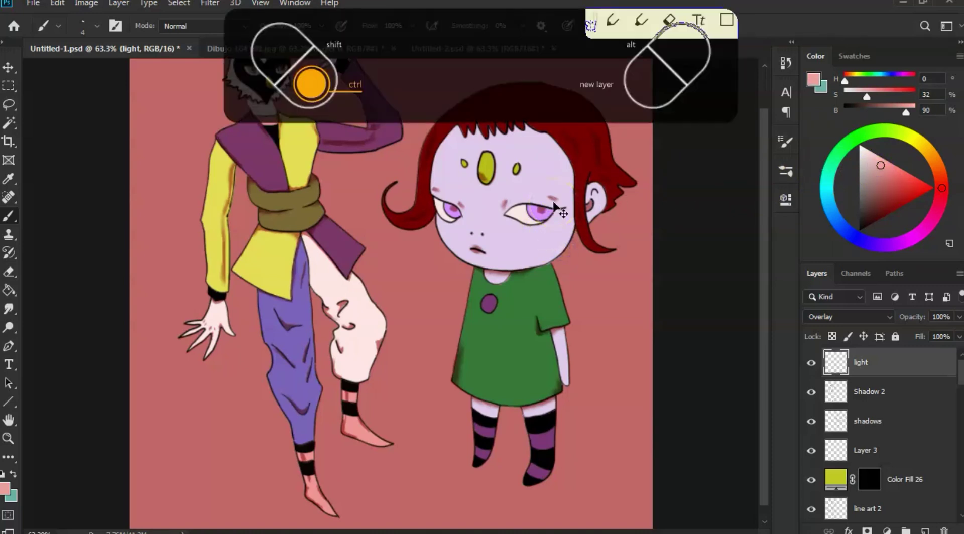
pyautogui.rightClick(475, 237)
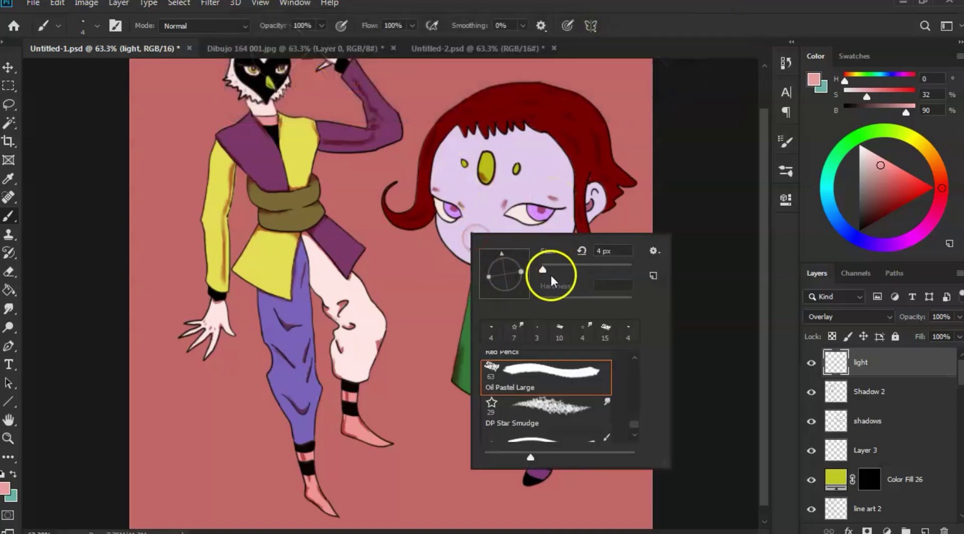
pyautogui.moveTo(544, 271); pyautogui.dragTo(546, 272)
# Step: Try a light pink highlight down the bridge of the girl's nose
pyautogui.click(494, 203)
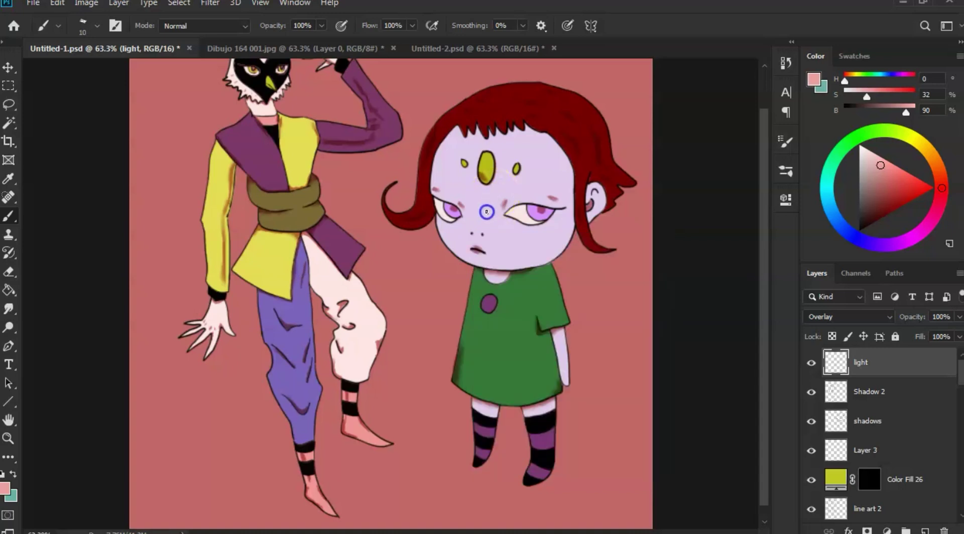
pyautogui.moveTo(492, 211); pyautogui.dragTo(483, 224)
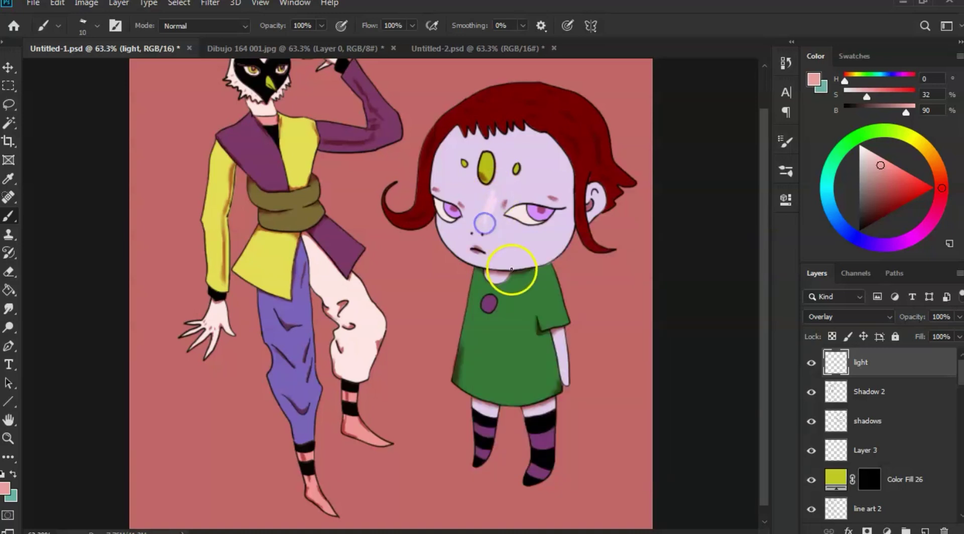
pyautogui.press('ctrl')
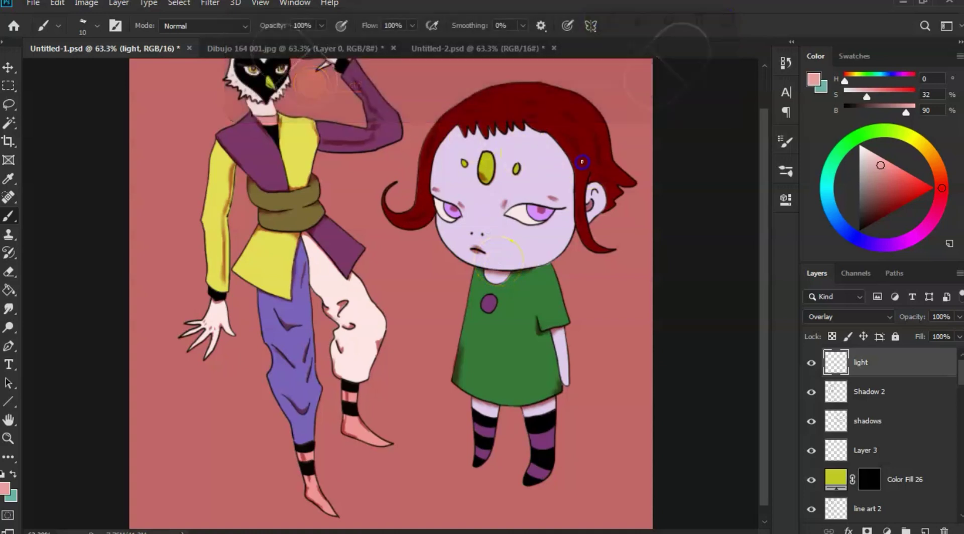
# Step: Try light pink highlights on the girl's hair beside the ear, near her outer eye and on her forehead
pyautogui.moveTo(573, 194)
pyautogui.mouseDown()
pyautogui.moveTo(552, 198)
pyautogui.moveTo(560, 192)
pyautogui.mouseUp()
pyautogui.moveTo(490, 157)
pyautogui.mouseDown()
pyautogui.moveTo(505, 129)
pyautogui.moveTo(530, 167)
pyautogui.moveTo(557, 158)
pyautogui.mouseUp()
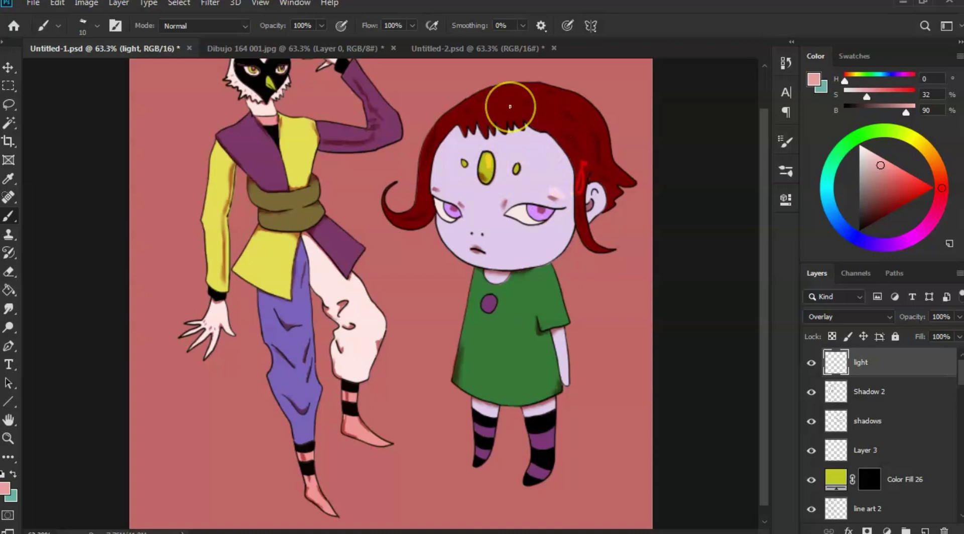
pyautogui.press('ctrl')
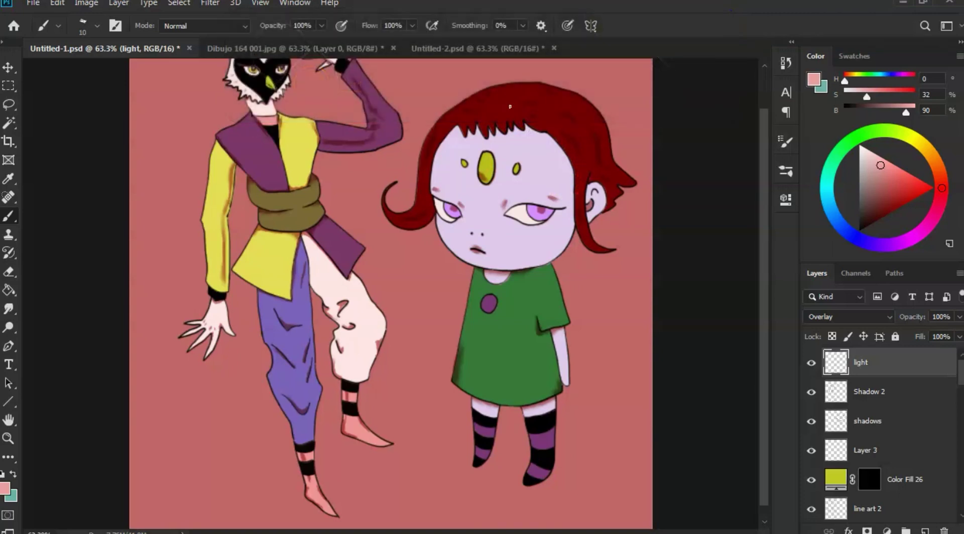
# Step: Try light pink highlights on the girl's sleeve and on the masked figure's yellow tunic and blue trouser leg
pyautogui.moveTo(540, 288); pyautogui.dragTo(545, 303)
pyautogui.moveTo(561, 338); pyautogui.dragTo(565, 368)
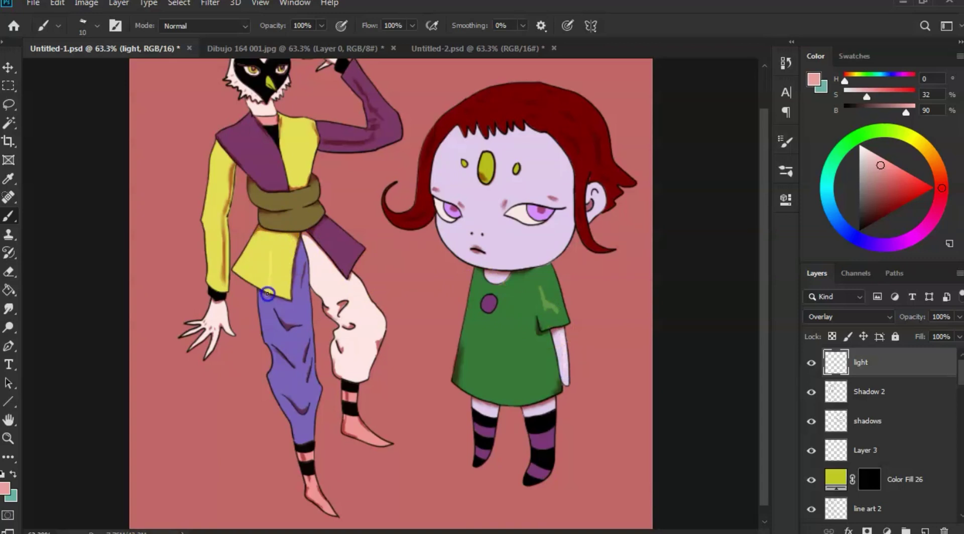
pyautogui.moveTo(269, 296); pyautogui.dragTo(306, 359)
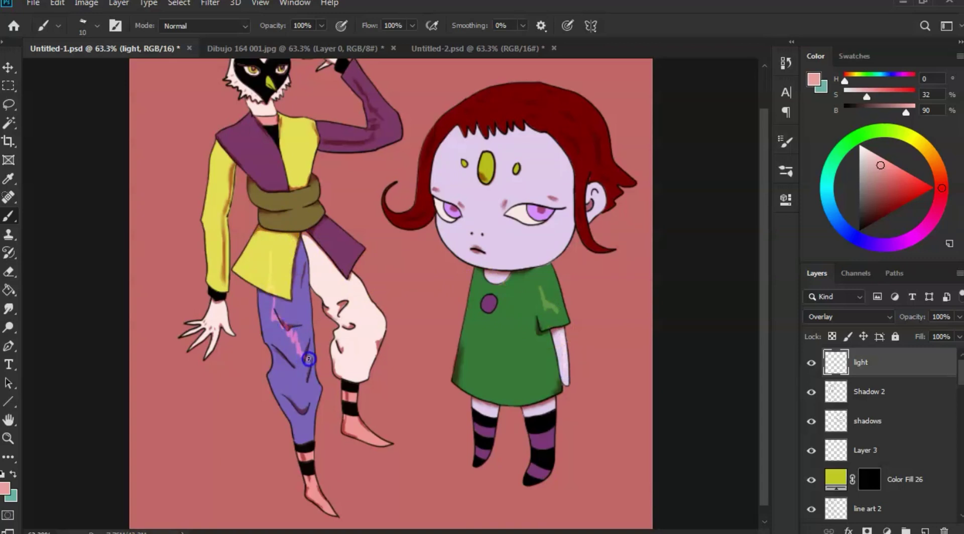
pyautogui.press('ctrl')
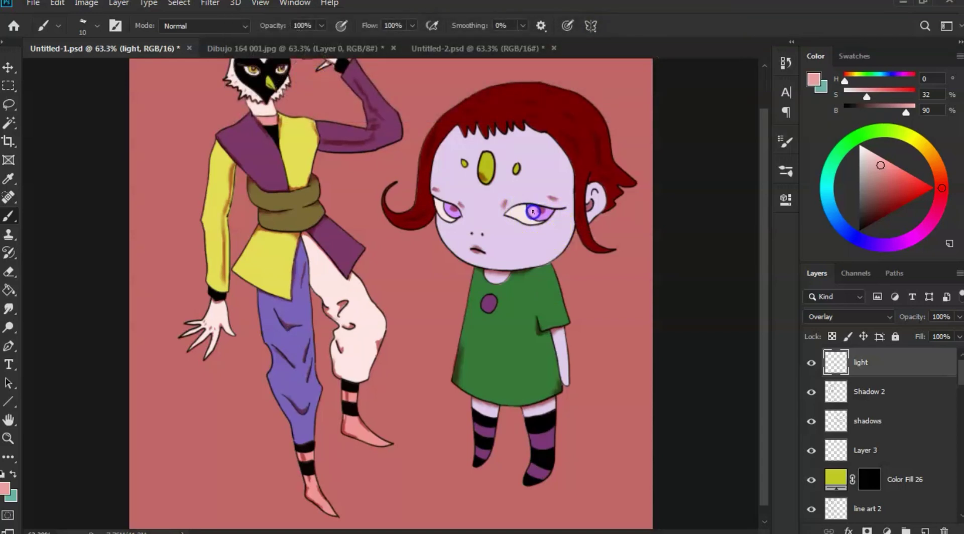
# Step: Paint light pink highlights in the girl's eyes and on the purple brooch of her dress
pyautogui.click(550, 247)
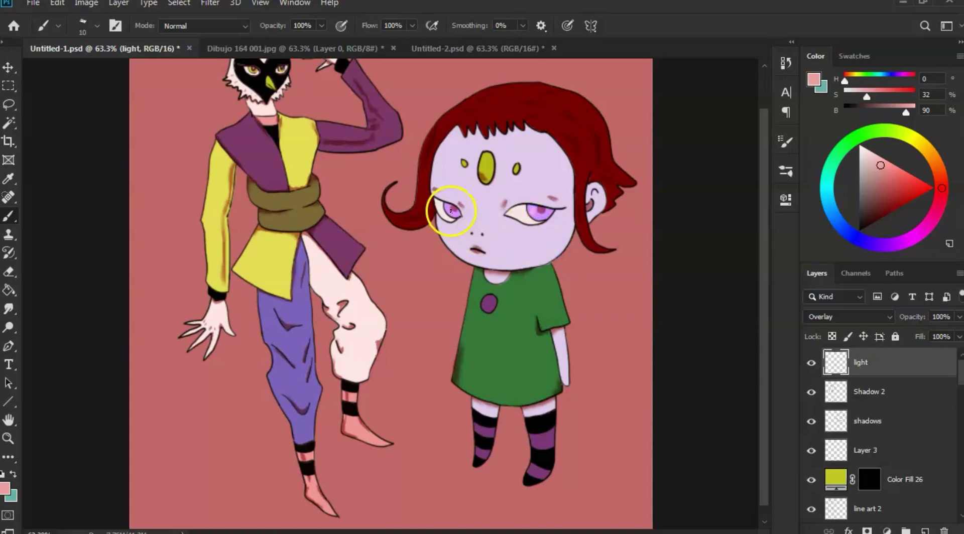
pyautogui.click(447, 211)
pyautogui.moveTo(449, 212); pyautogui.dragTo(453, 213)
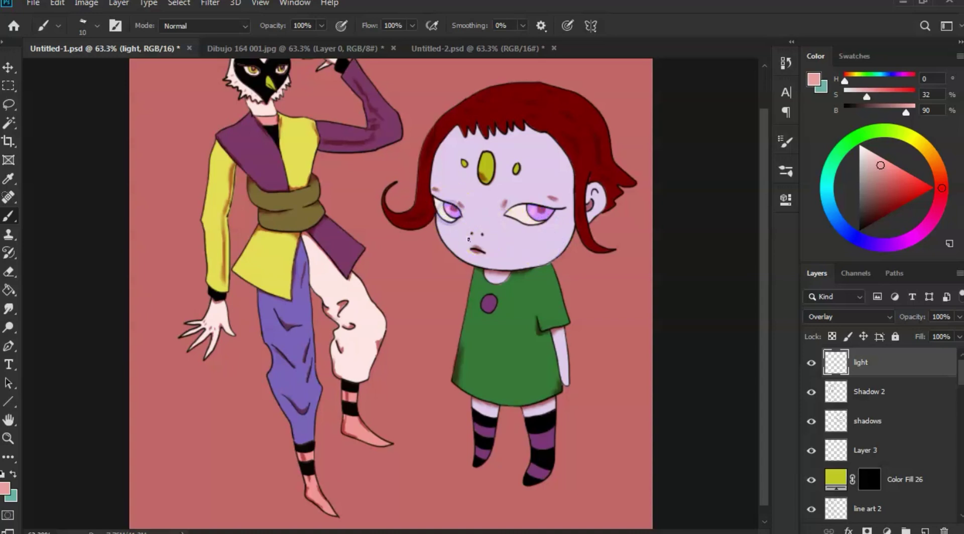
pyautogui.moveTo(501, 241)
pyautogui.mouseDown()
pyautogui.moveTo(543, 256)
pyautogui.moveTo(583, 214)
pyautogui.moveTo(551, 189)
pyautogui.mouseUp()
pyautogui.moveTo(490, 302); pyautogui.dragTo(489, 300)
pyautogui.moveTo(508, 335)
pyautogui.mouseDown()
pyautogui.moveTo(538, 303)
pyautogui.moveTo(543, 333)
pyautogui.moveTo(546, 308)
pyautogui.moveTo(524, 197)
pyautogui.moveTo(553, 202)
pyautogui.moveTo(536, 235)
pyautogui.mouseUp()
# Step: Paint light pink highlights on the girl's cheeks below the eyes and on the yellow forehead gems
pyautogui.moveTo(533, 281); pyautogui.dragTo(447, 235)
pyautogui.moveTo(503, 224); pyautogui.dragTo(509, 228)
pyautogui.moveTo(444, 235); pyautogui.dragTo(458, 225)
pyautogui.moveTo(486, 165); pyautogui.dragTo(493, 164)
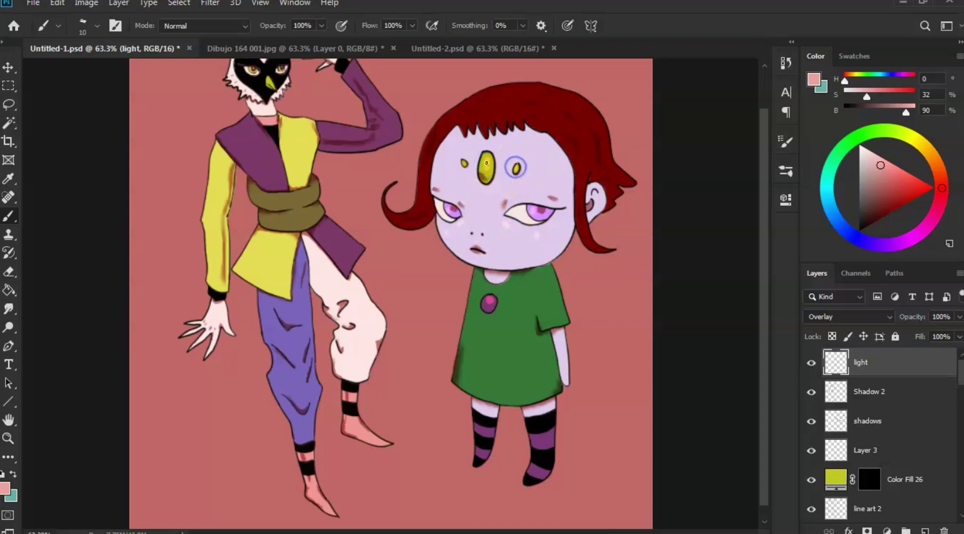
pyautogui.click(465, 164)
# Step: Smudge the light pink highlights on the girl's cheeks to blend them softly
pyautogui.press('r')
pyautogui.moveTo(524, 206)
pyautogui.mouseDown()
pyautogui.moveTo(519, 224)
pyautogui.moveTo(505, 226)
pyautogui.moveTo(514, 238)
pyautogui.mouseUp()
pyautogui.moveTo(479, 234)
pyautogui.mouseDown()
pyautogui.moveTo(454, 217)
pyautogui.moveTo(455, 226)
pyautogui.mouseUp()
# Step: Add small light pink highlights beside the girl's nose, near her lips and in her ear
pyautogui.press('b')
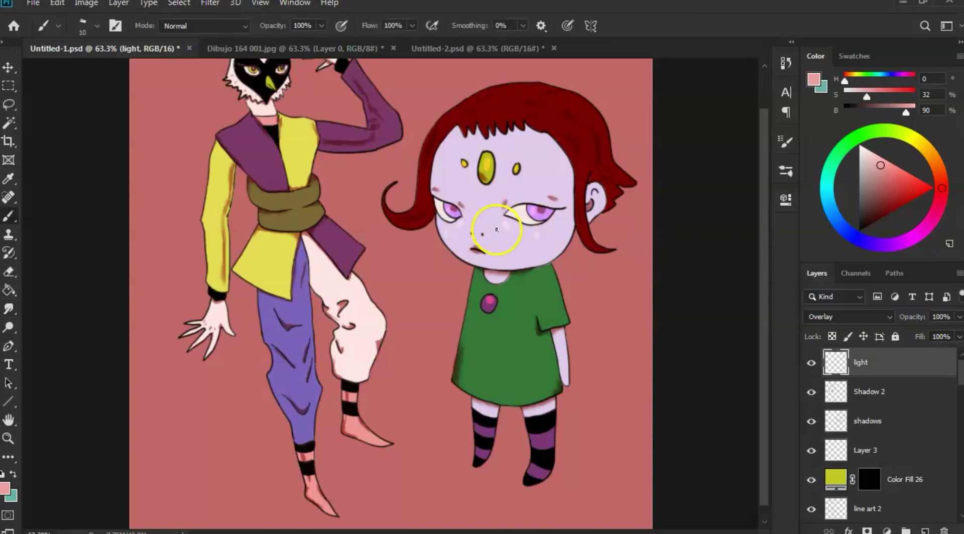
pyautogui.click(477, 230)
pyautogui.moveTo(492, 241)
pyautogui.mouseDown()
pyautogui.moveTo(478, 236)
pyautogui.moveTo(481, 250)
pyautogui.mouseUp()
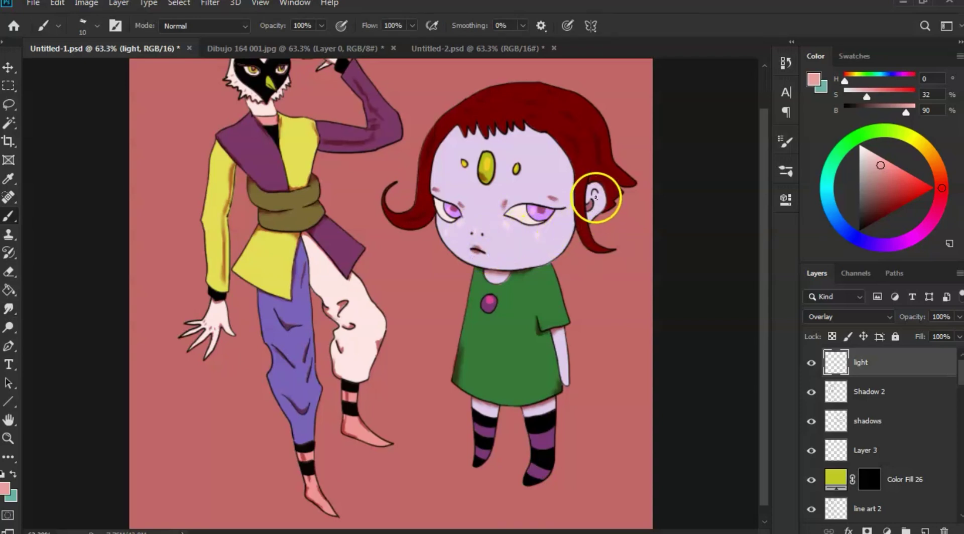
pyautogui.moveTo(590, 195); pyautogui.dragTo(601, 195)
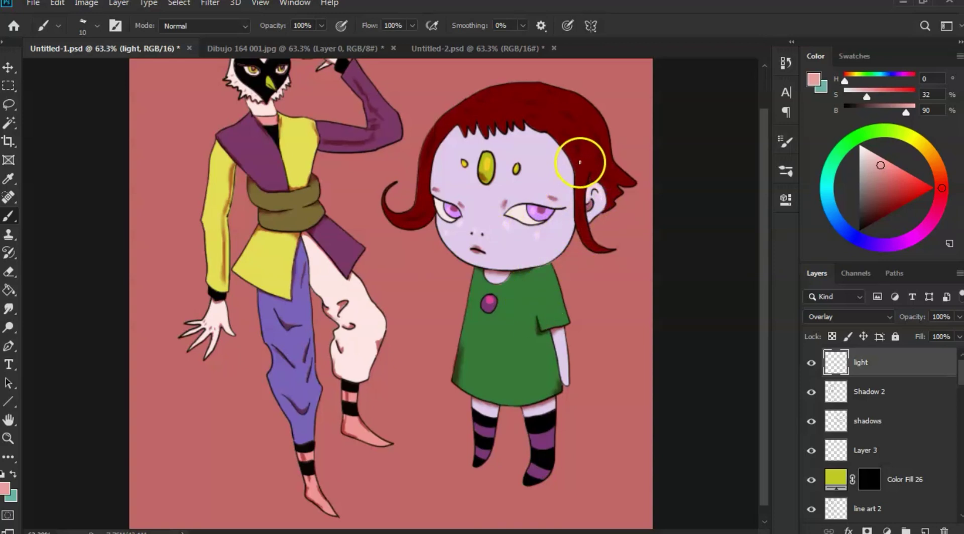
# Step: Paint light pink highlights along the girl's side lock, the hair above her ear and the pointed hair tip
pyautogui.moveTo(581, 172)
pyautogui.mouseDown()
pyautogui.moveTo(579, 193)
pyautogui.moveTo(598, 172)
pyautogui.moveTo(586, 142)
pyautogui.moveTo(582, 183)
pyautogui.mouseUp()
pyautogui.hotkey('ctrl', 'z')
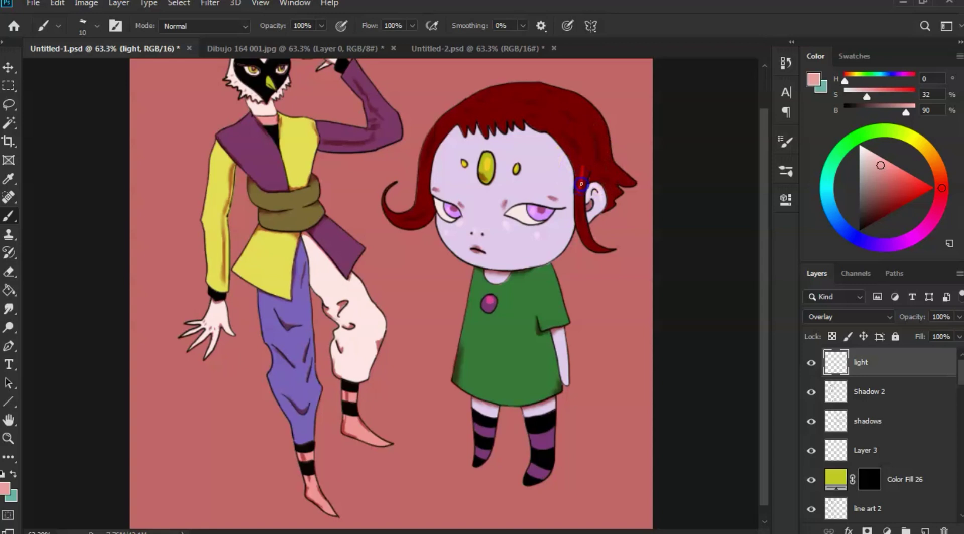
pyautogui.moveTo(581, 134); pyautogui.dragTo(592, 154)
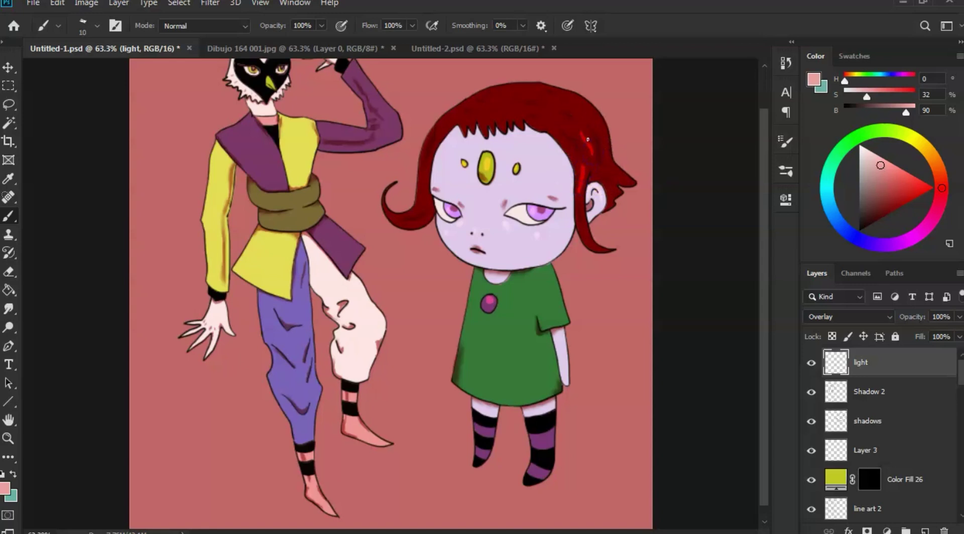
pyautogui.click(593, 115)
pyautogui.moveTo(621, 174); pyautogui.dragTo(625, 170)
pyautogui.moveTo(584, 231); pyautogui.dragTo(590, 245)
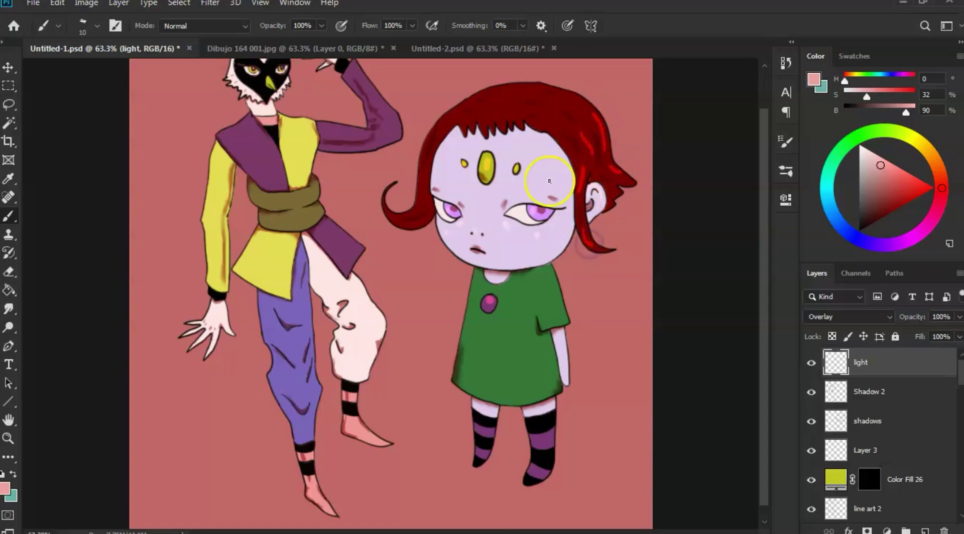
# Step: Enable pen pressure for brush size and paint light pink highlight strands across the crown of the girl's hair
pyautogui.click(517, 105)
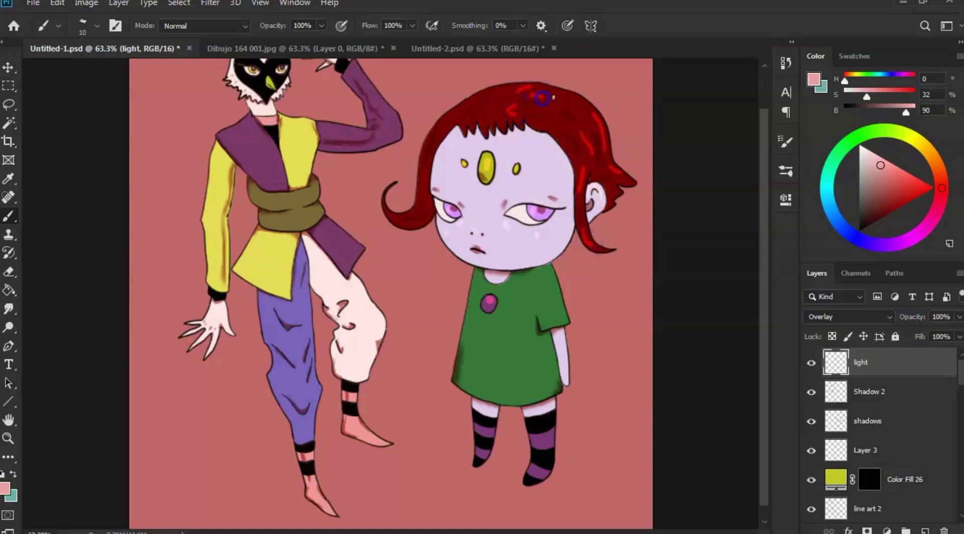
pyautogui.click(567, 25)
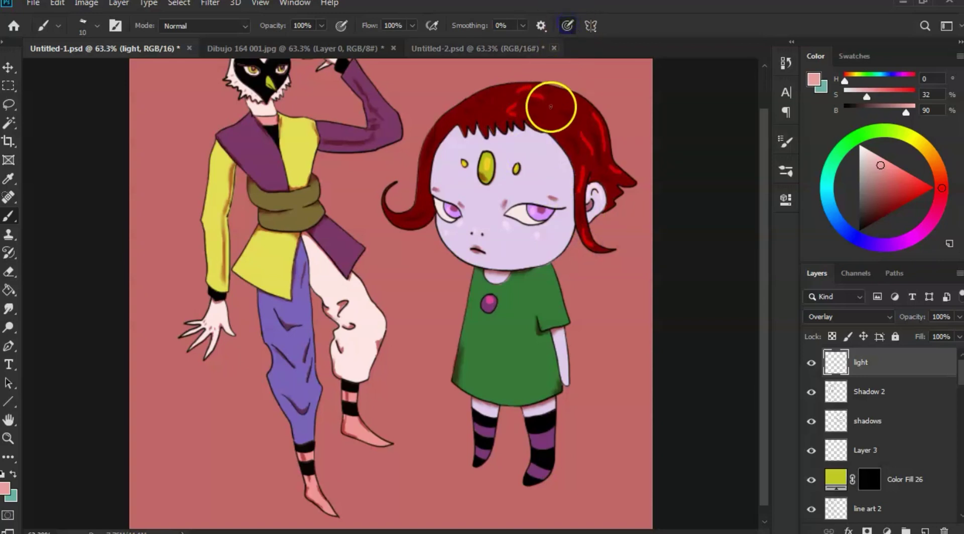
pyautogui.moveTo(554, 95); pyautogui.dragTo(565, 95)
pyautogui.click(570, 114)
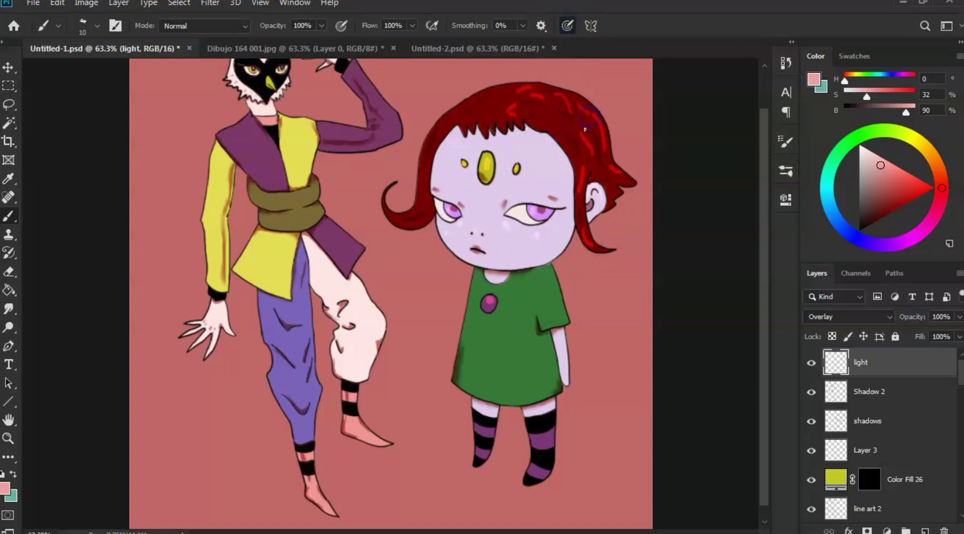
pyautogui.moveTo(548, 121); pyautogui.dragTo(559, 135)
# Step: Thin and taper the hair highlights on the ear side and crown with the 3 px Eraser
pyautogui.press('e')
pyautogui.click(584, 162)
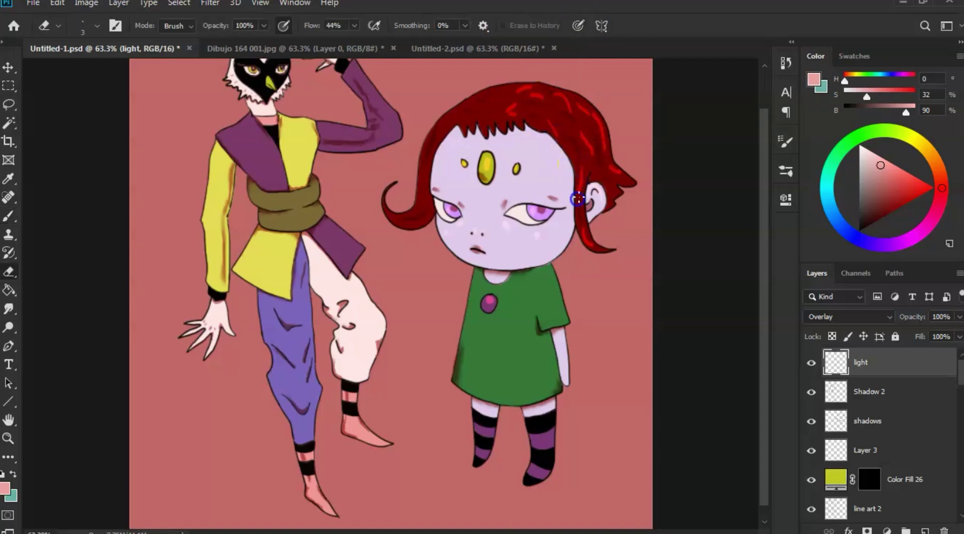
pyautogui.click(590, 152)
pyautogui.click(608, 164)
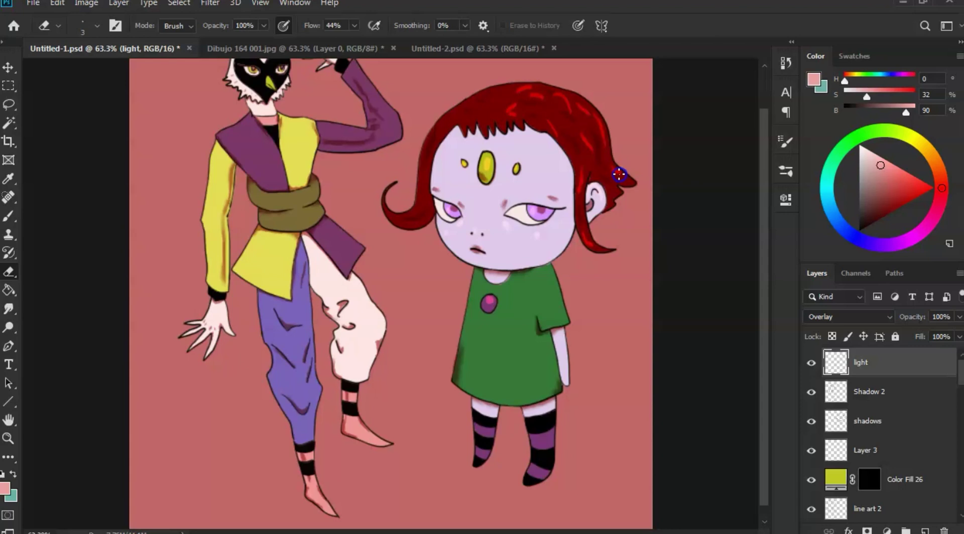
pyautogui.click(566, 110)
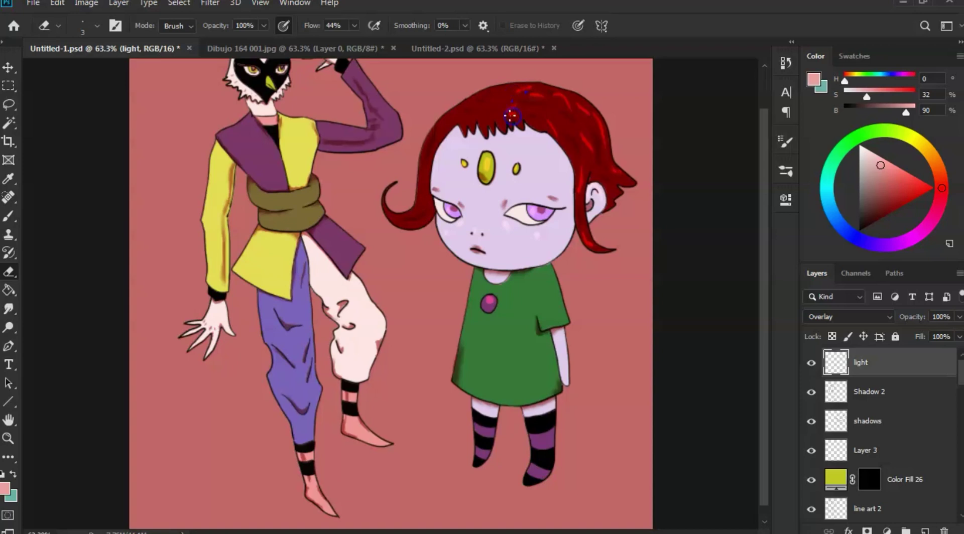
pyautogui.moveTo(531, 92)
pyautogui.mouseDown()
pyautogui.moveTo(597, 95)
pyautogui.moveTo(553, 137)
pyautogui.moveTo(555, 104)
pyautogui.moveTo(562, 123)
pyautogui.moveTo(523, 112)
pyautogui.moveTo(458, 117)
pyautogui.mouseUp()
# Step: Paint light pink highlights from the girl's fringe down to the curled lock beside her face
pyautogui.press('b')
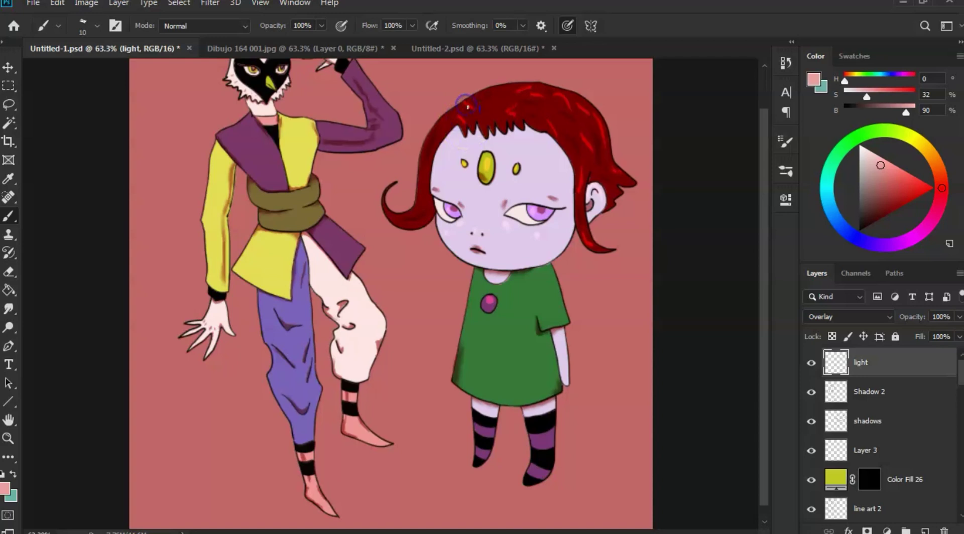
pyautogui.moveTo(457, 108)
pyautogui.mouseDown()
pyautogui.moveTo(437, 129)
pyautogui.moveTo(450, 124)
pyautogui.moveTo(435, 138)
pyautogui.moveTo(449, 123)
pyautogui.moveTo(404, 198)
pyautogui.mouseUp()
pyautogui.click(422, 203)
pyautogui.moveTo(408, 209); pyautogui.dragTo(417, 203)
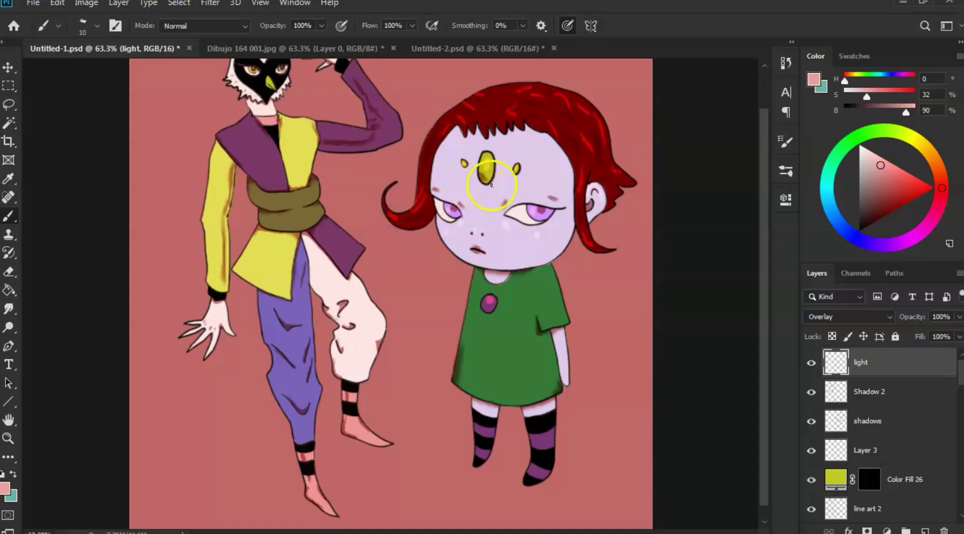
pyautogui.moveTo(531, 287)
pyautogui.mouseDown()
pyautogui.moveTo(540, 297)
pyautogui.moveTo(540, 288)
pyautogui.mouseUp()
# Step: Set the Eraser to the Oil Pastel Large brush at 18 px and 40% opacity, and soften the curled lock's highlight
pyautogui.press('e')
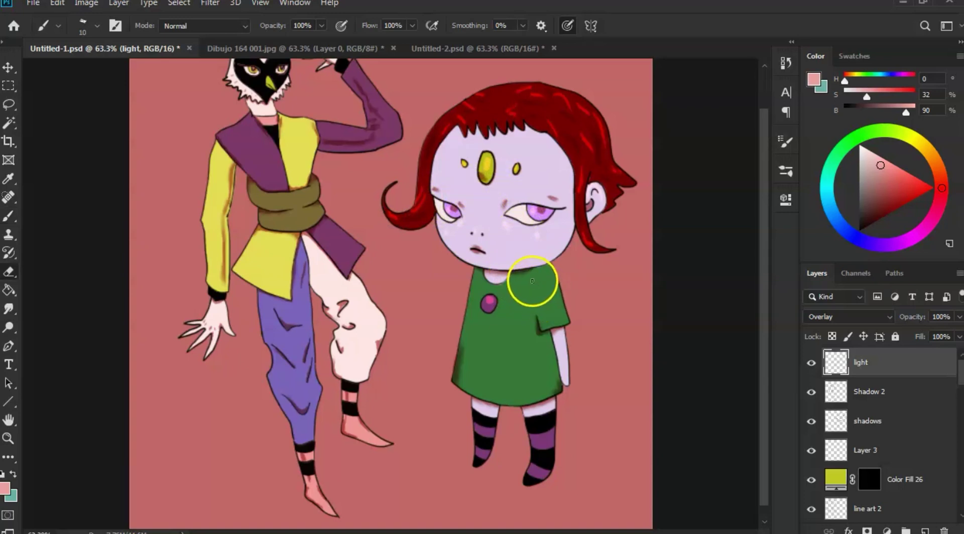
pyautogui.moveTo(462, 197); pyautogui.dragTo(379, 222)
pyautogui.rightClick(434, 264)
pyautogui.moveTo(478, 277); pyautogui.dragTo(486, 281)
pyautogui.click(415, 203)
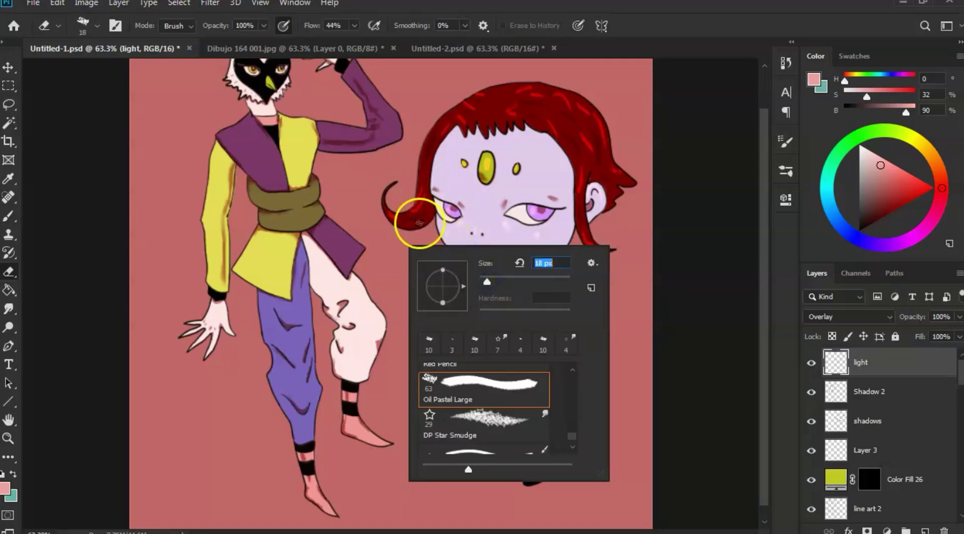
pyautogui.click(418, 219)
pyautogui.press('4')
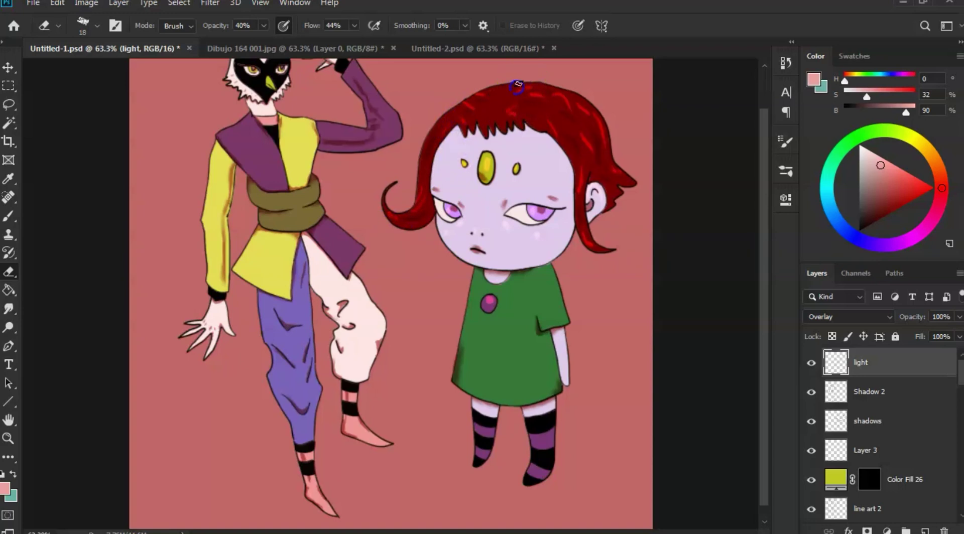
# Step: Partially erase the highlights on the crown, the pointed hair tip and the side lock by the ear
pyautogui.moveTo(557, 93); pyautogui.dragTo(552, 99)
pyautogui.moveTo(597, 122); pyautogui.dragTo(620, 169)
pyautogui.click(599, 229)
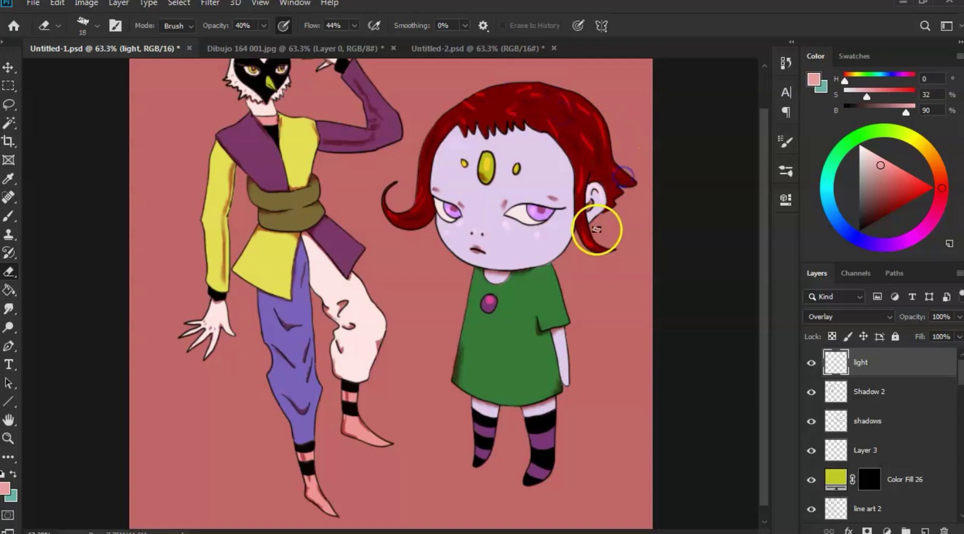
pyautogui.click(583, 198)
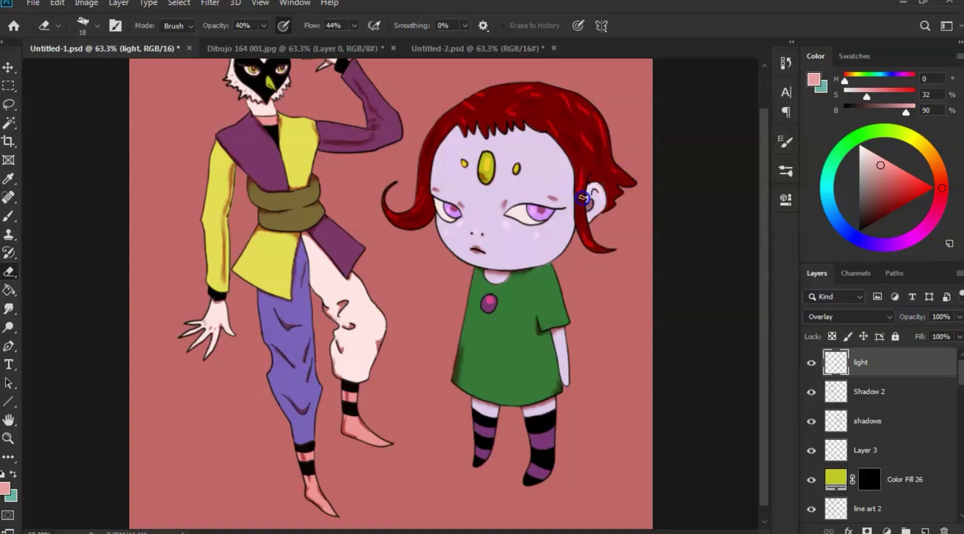
pyautogui.moveTo(585, 180); pyautogui.dragTo(590, 211)
pyautogui.moveTo(591, 176); pyautogui.dragTo(591, 219)
pyautogui.moveTo(549, 151)
pyautogui.mouseDown()
pyautogui.moveTo(535, 136)
pyautogui.moveTo(547, 179)
pyautogui.mouseUp()
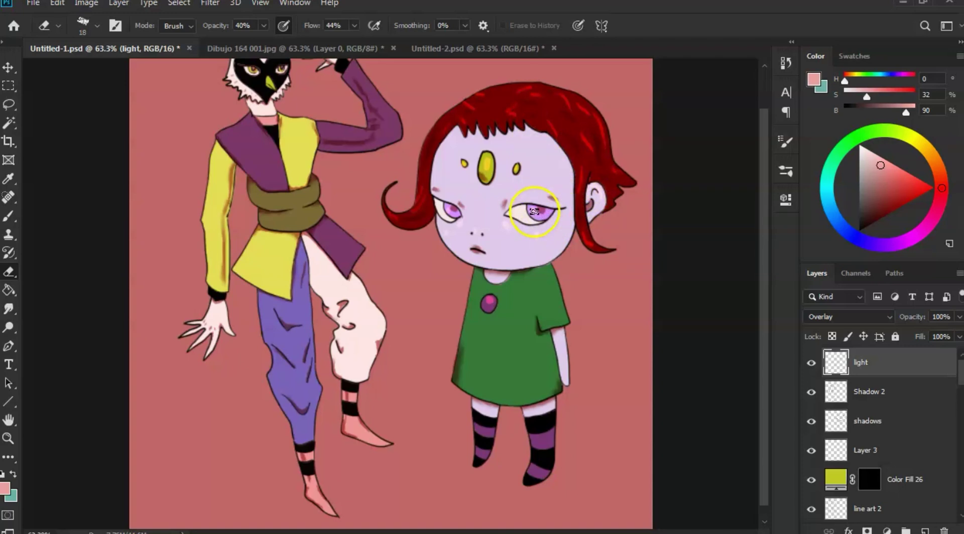
# Step: Paint light pink highlights along the sleeve and both shoulder edges of the girl's green dress
pyautogui.press('b')
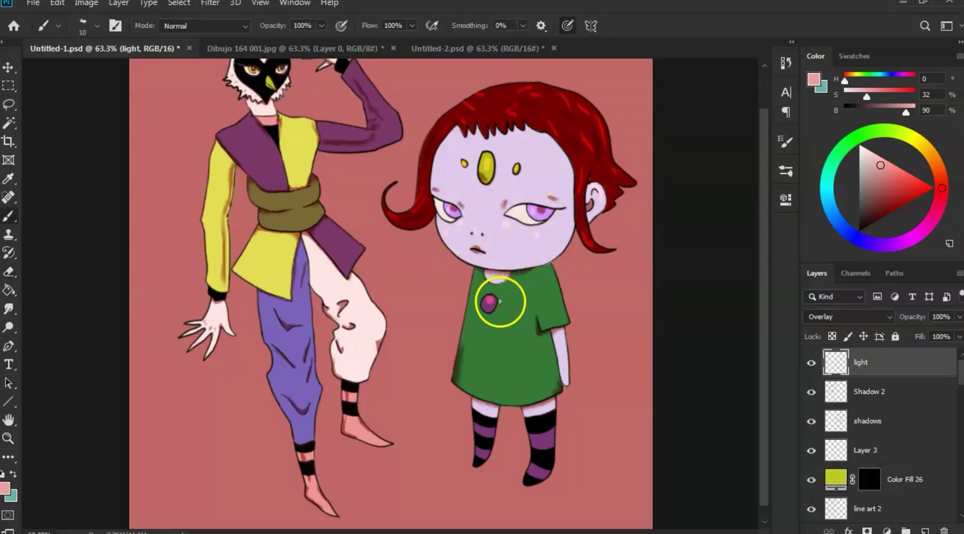
pyautogui.moveTo(534, 326); pyautogui.dragTo(549, 269)
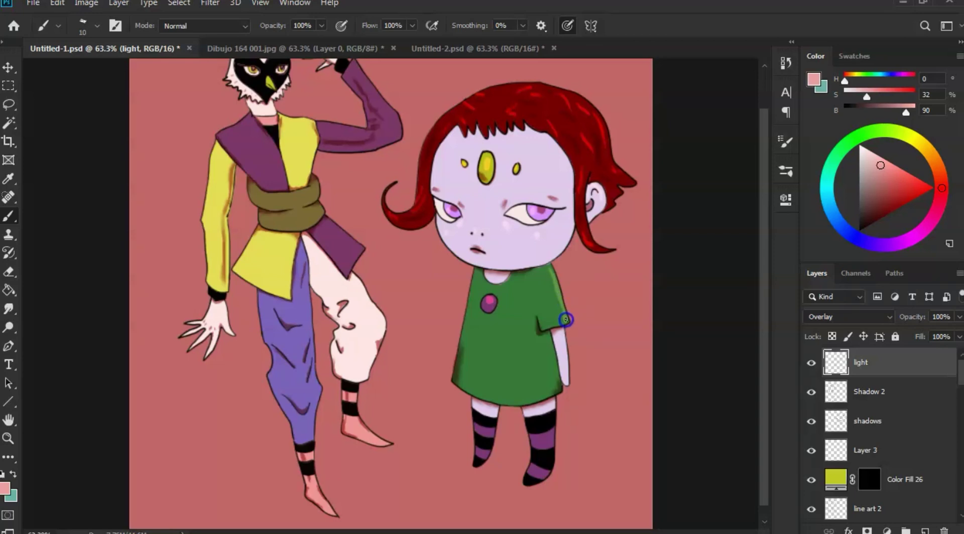
pyautogui.moveTo(502, 297)
pyautogui.mouseDown()
pyautogui.moveTo(477, 276)
pyautogui.moveTo(470, 289)
pyautogui.mouseUp()
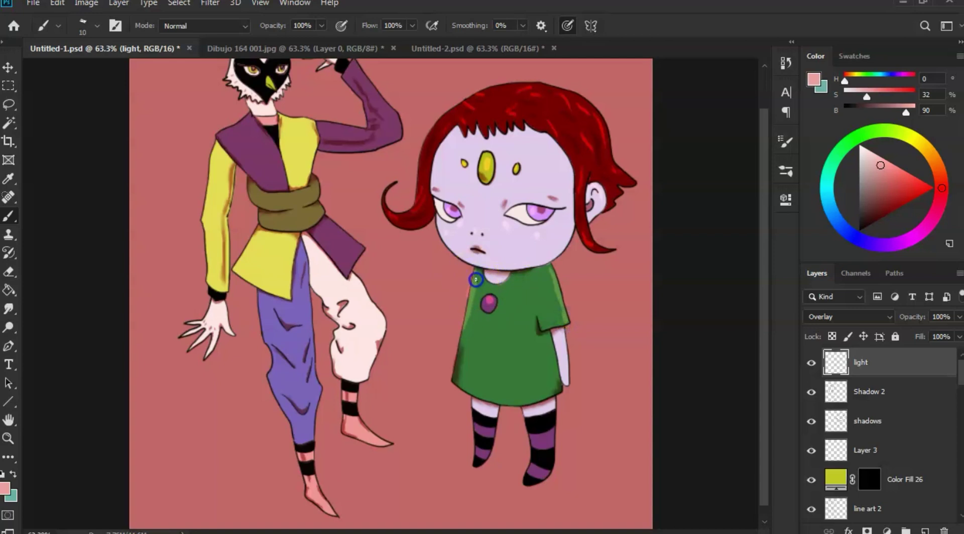
# Step: Smudge the highlight along the outer edge of the green dress, opposite the visible arm, with the Smudge tool
pyautogui.press('e')
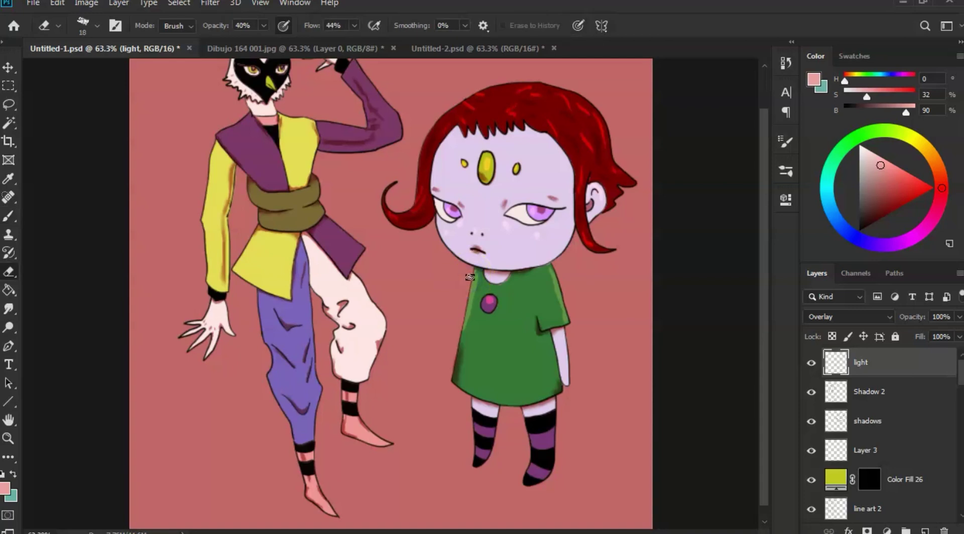
pyautogui.press('r')
pyautogui.moveTo(469, 273)
pyautogui.mouseDown()
pyautogui.moveTo(477, 280)
pyautogui.moveTo(466, 329)
pyautogui.mouseUp()
pyautogui.click(467, 327)
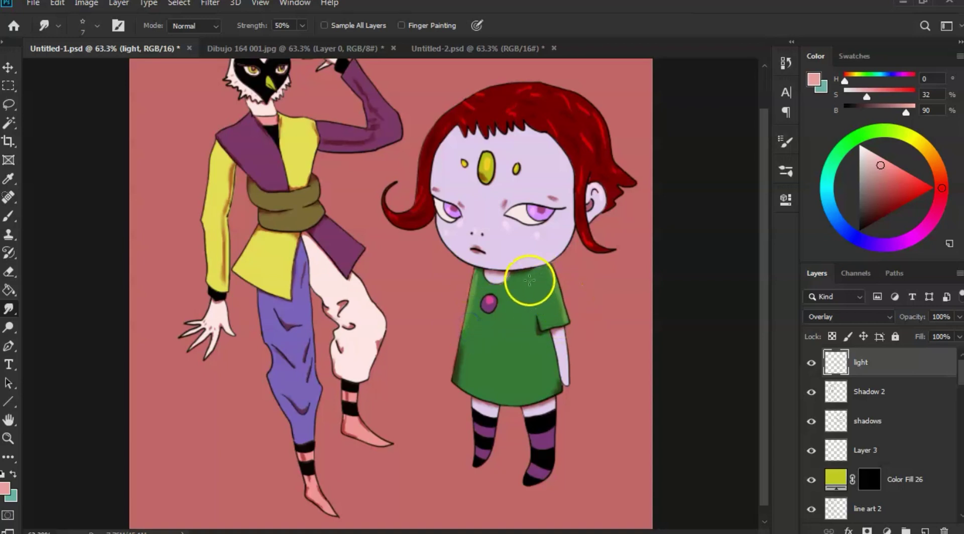
# Step: Paint light pink highlights on the purple stripes of both stockings and on the girl's bare arm
pyautogui.press('b')
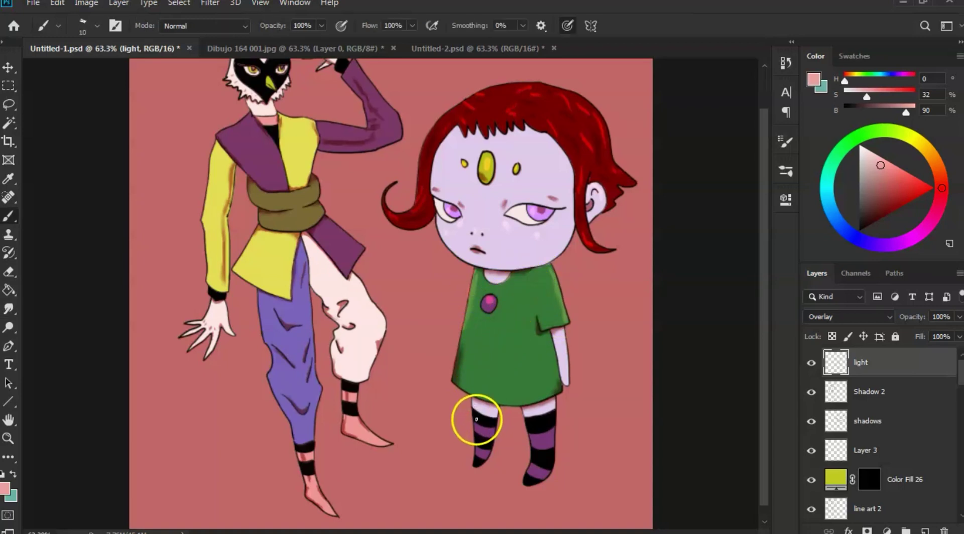
pyautogui.moveTo(474, 426); pyautogui.dragTo(475, 421)
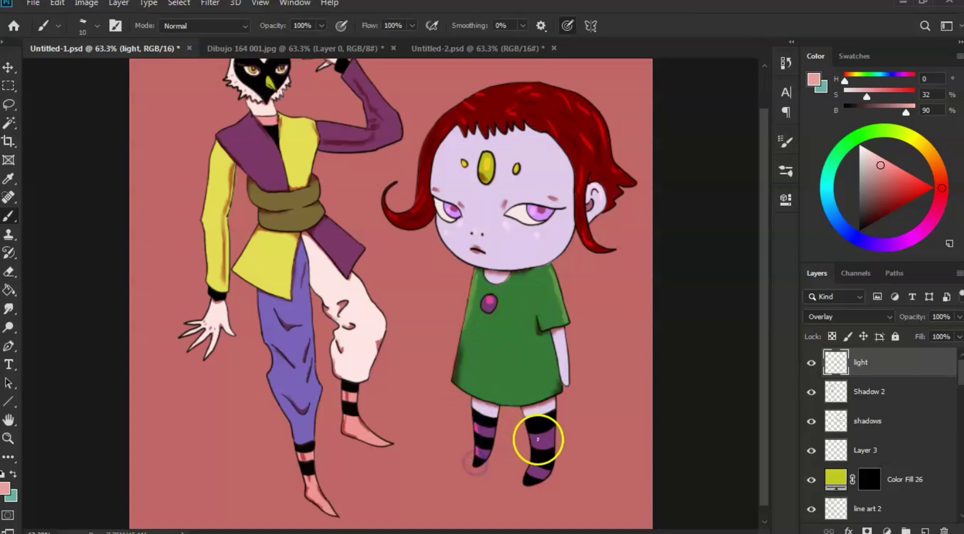
pyautogui.moveTo(531, 432); pyautogui.dragTo(533, 446)
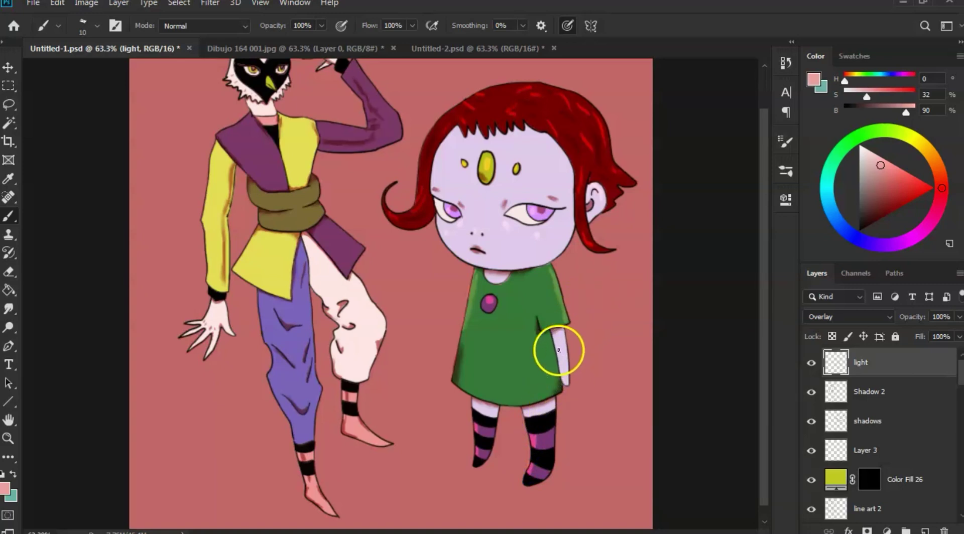
pyautogui.moveTo(558, 347); pyautogui.dragTo(559, 352)
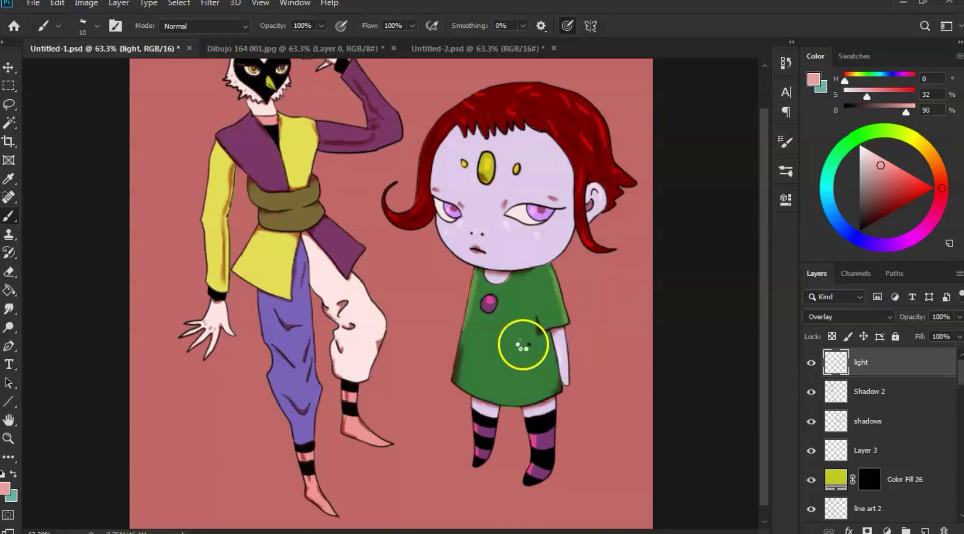
# Step: Toggle the light layer's visibility to compare the whole artwork with and without its highlights
pyautogui.press('z')
pyautogui.moveTo(537, 326); pyautogui.dragTo(497, 334)
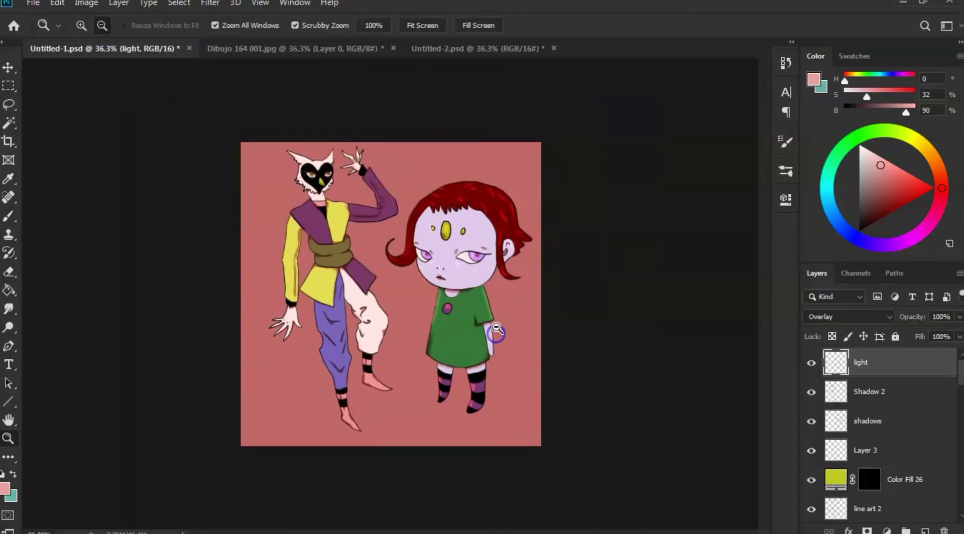
pyautogui.click(811, 364)
pyautogui.click(812, 363)
pyautogui.click(812, 363)
pyautogui.click(813, 363)
pyautogui.moveTo(452, 256); pyautogui.dragTo(499, 282)
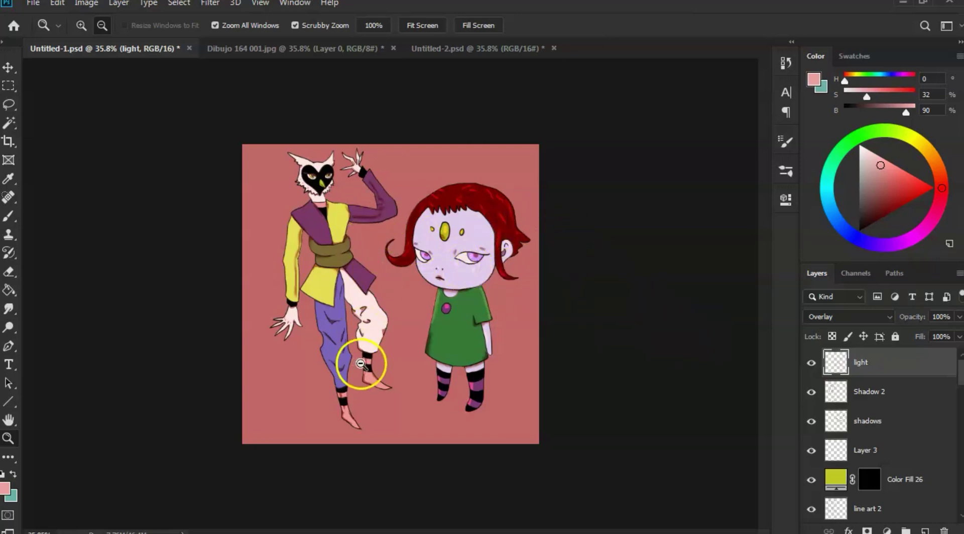
# Step: Create a new layer named light 2 above the light layer
pyautogui.moveTo(334, 231); pyautogui.dragTo(381, 233)
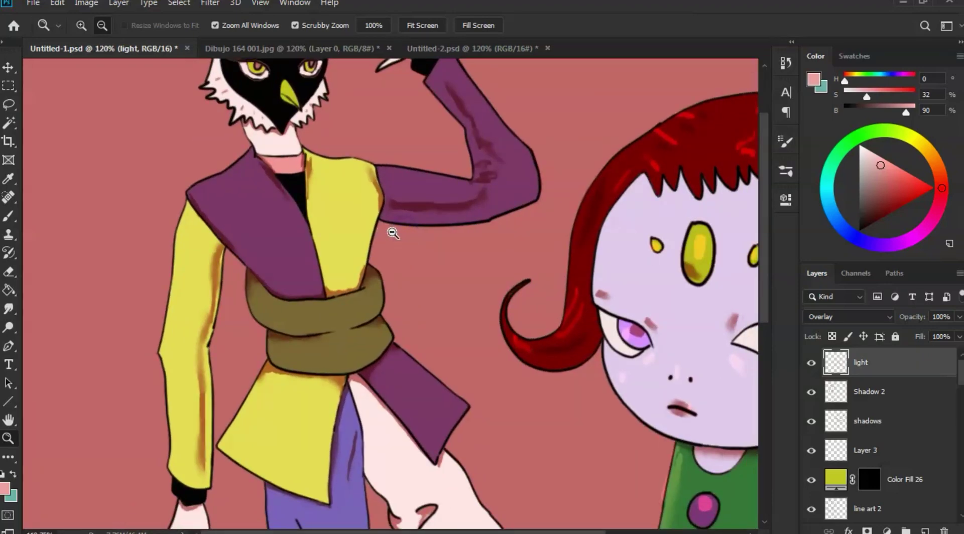
pyautogui.hotkey('ctrl', 'shift', 'n')
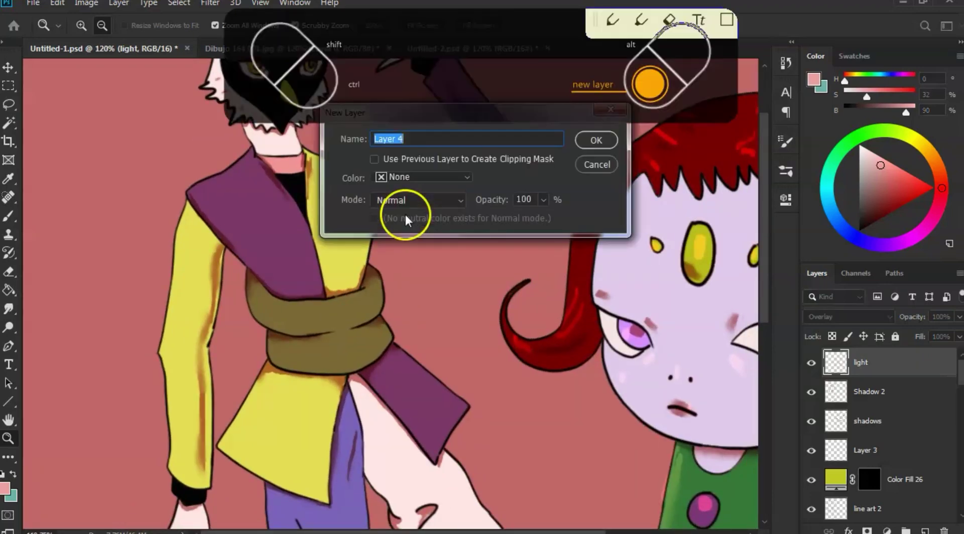
pyautogui.write('l')
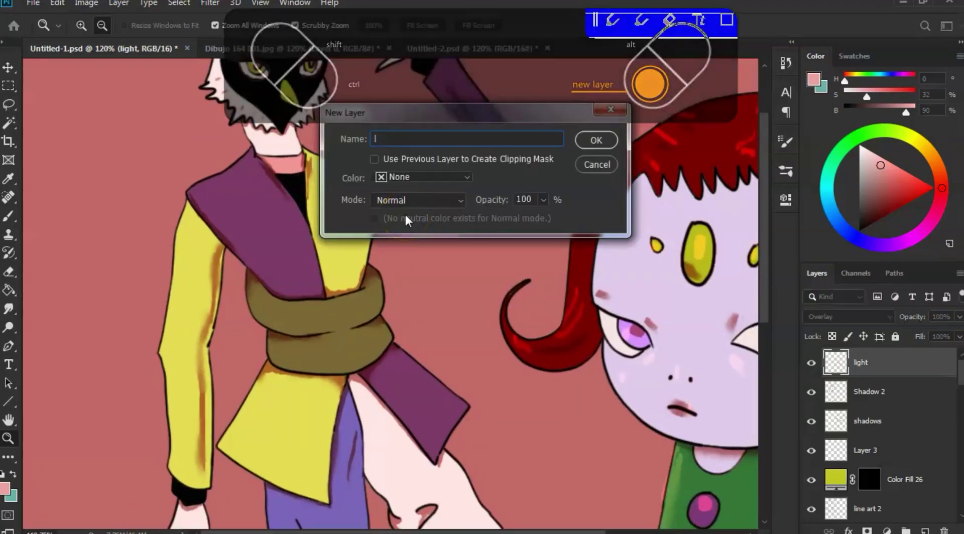
pyautogui.write('ight 2')
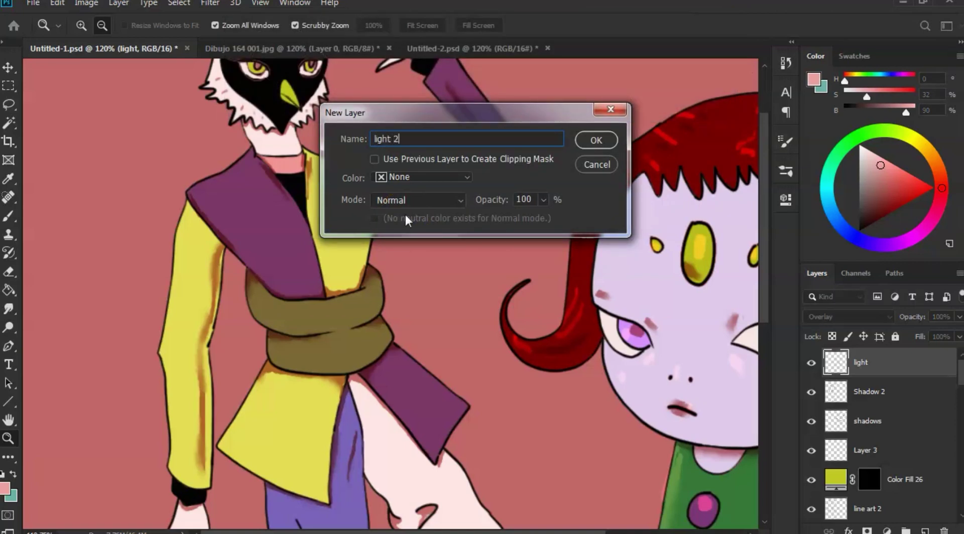
pyautogui.press('Return')
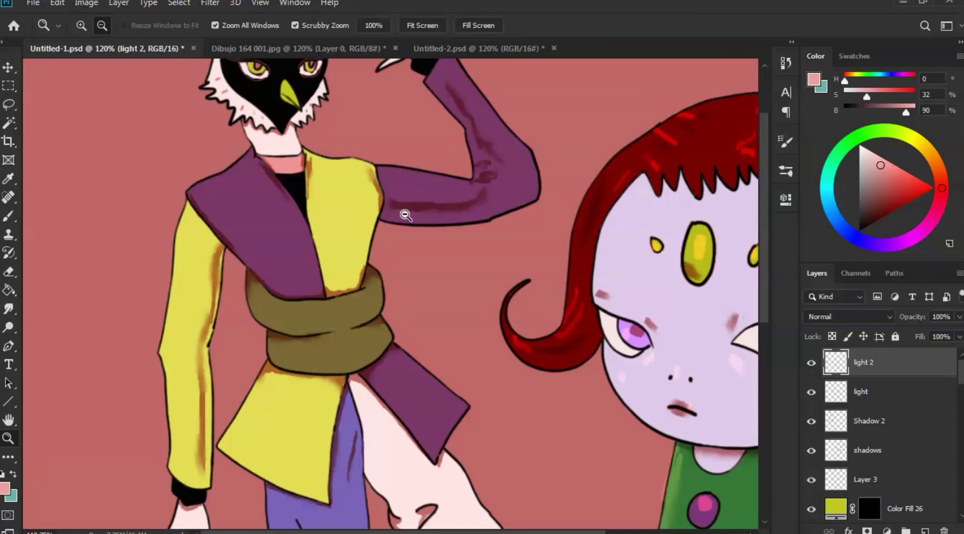
# Step: Try a light pink brush stroke on the owl character's forehead on the light 2 layer, and undo it
pyautogui.moveTo(527, 297); pyautogui.dragTo(465, 300)
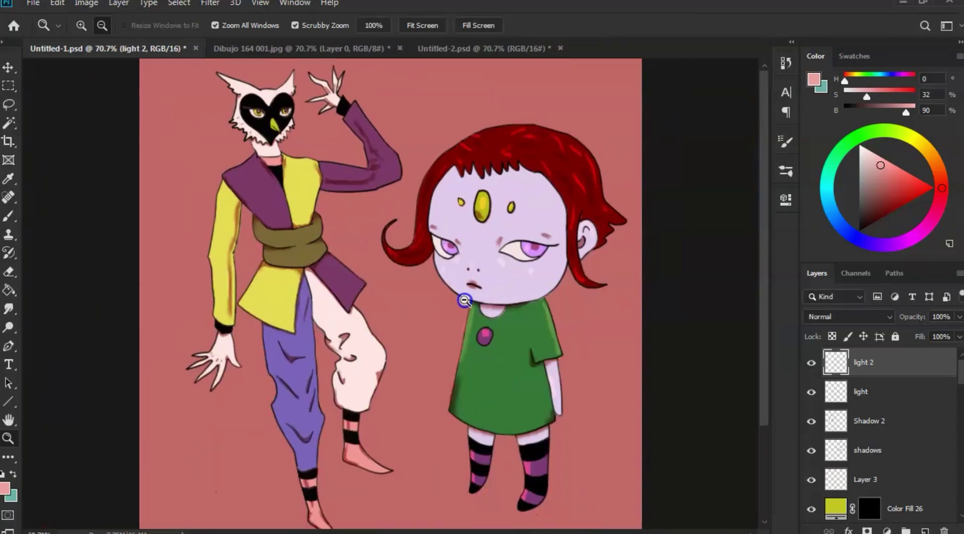
pyautogui.click(464, 300)
pyautogui.click(461, 300)
pyautogui.click(372, 279)
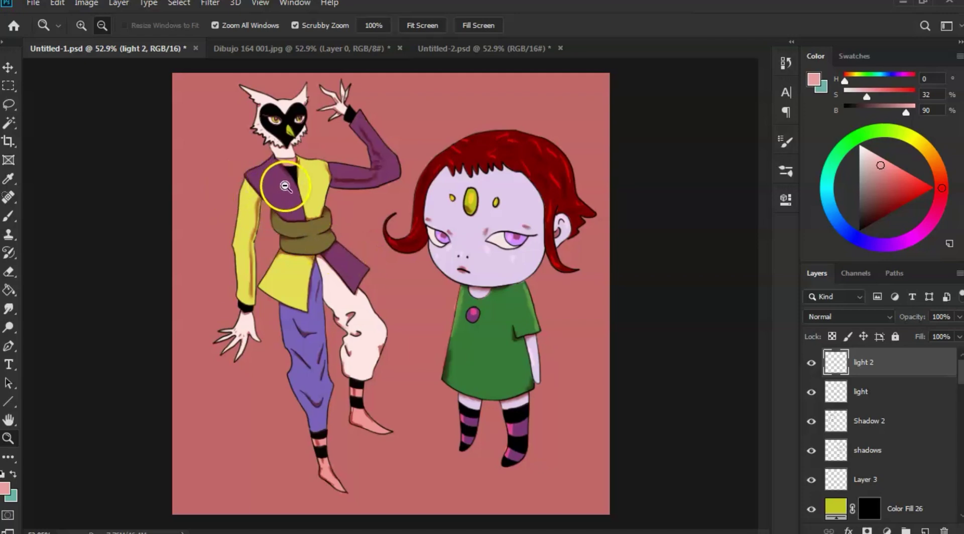
pyautogui.moveTo(298, 139); pyautogui.dragTo(354, 153)
pyautogui.moveTo(366, 115); pyautogui.dragTo(376, 209)
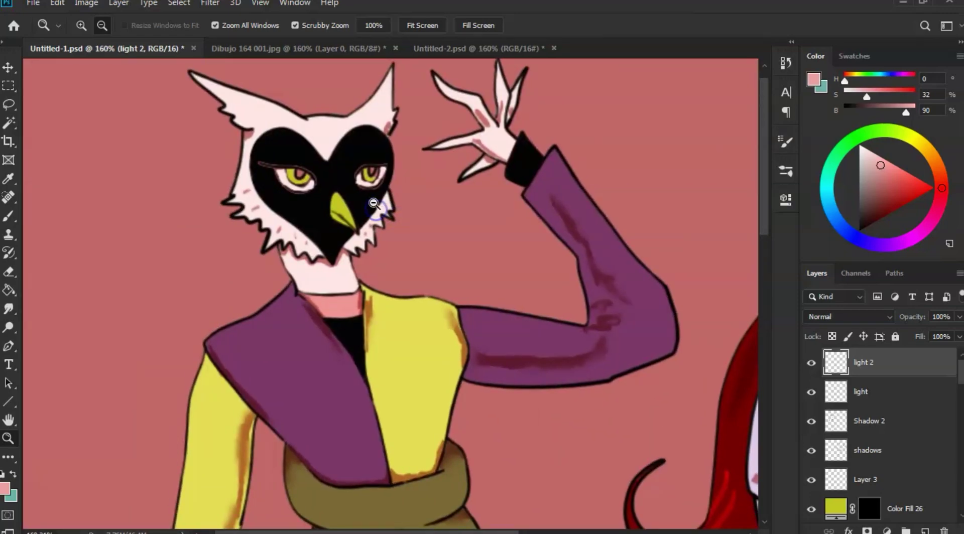
pyautogui.press('b')
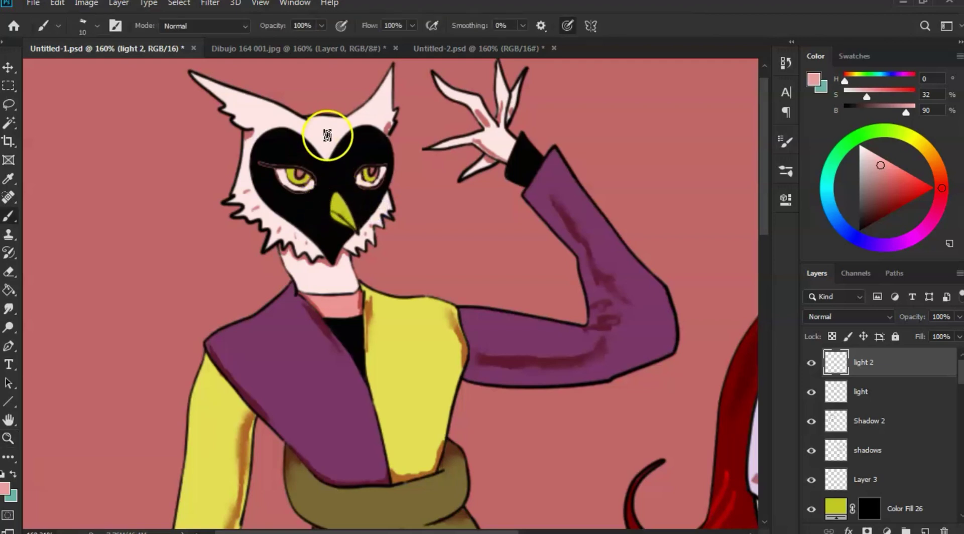
pyautogui.moveTo(327, 135); pyautogui.dragTo(340, 126)
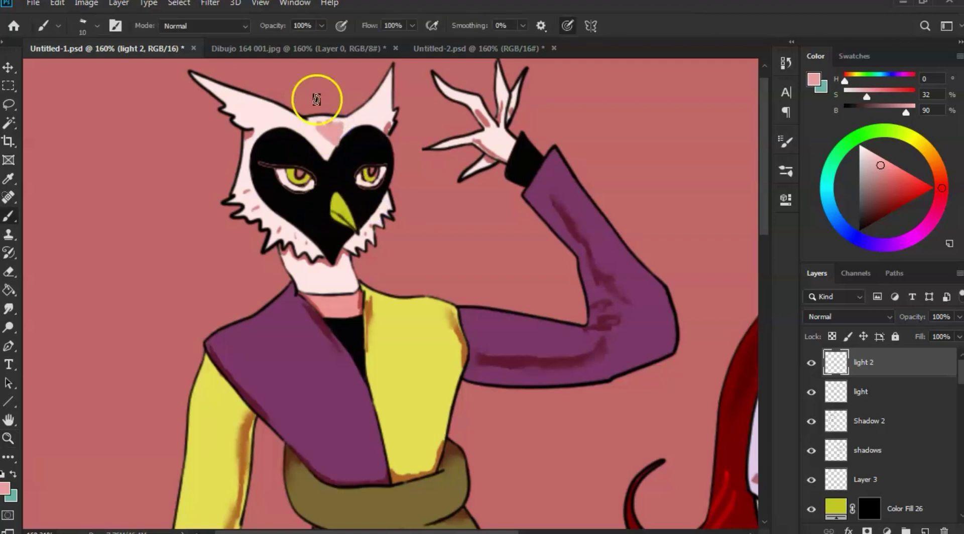
pyautogui.hotkey('ctrl', 'z')
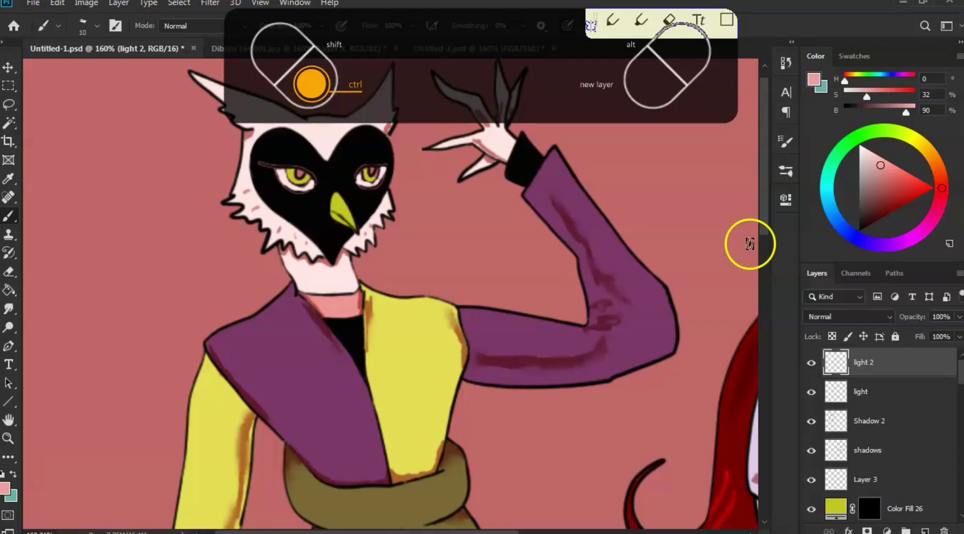
# Step: Try a light pink forehead stroke with the light 2 layer in Multiply and Overlay modes, and undo the test
pyautogui.click(887, 317)
pyautogui.click(861, 241)
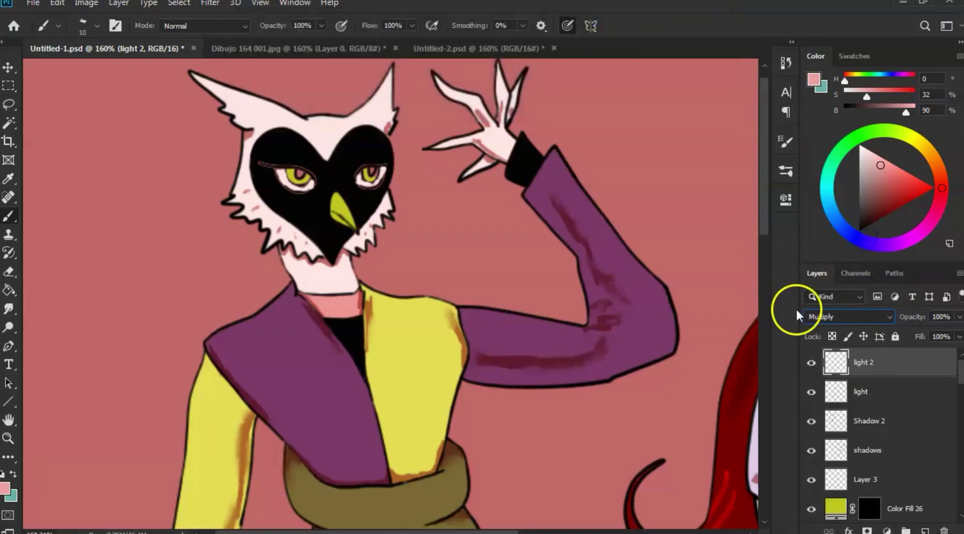
pyautogui.moveTo(317, 125)
pyautogui.mouseDown()
pyautogui.moveTo(334, 148)
pyautogui.moveTo(331, 127)
pyautogui.mouseUp()
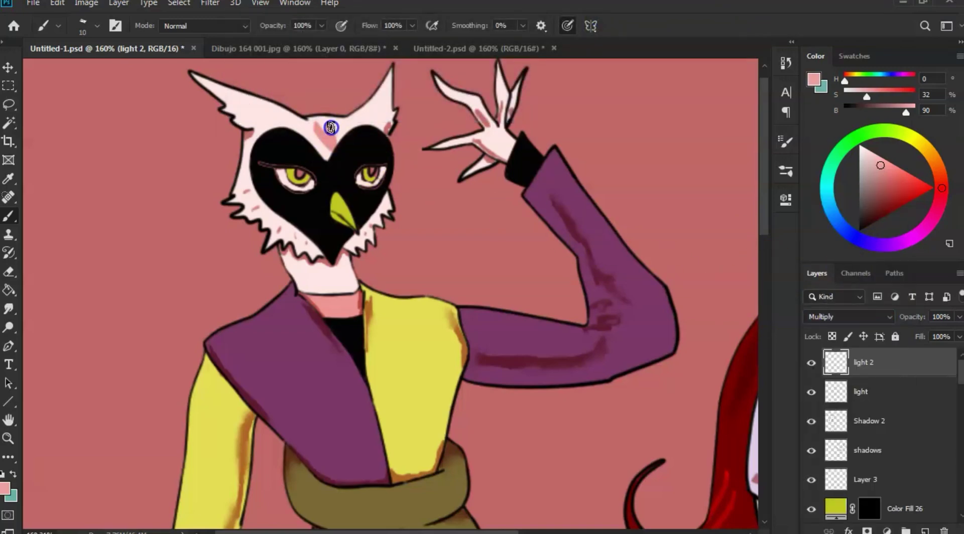
pyautogui.click(886, 317)
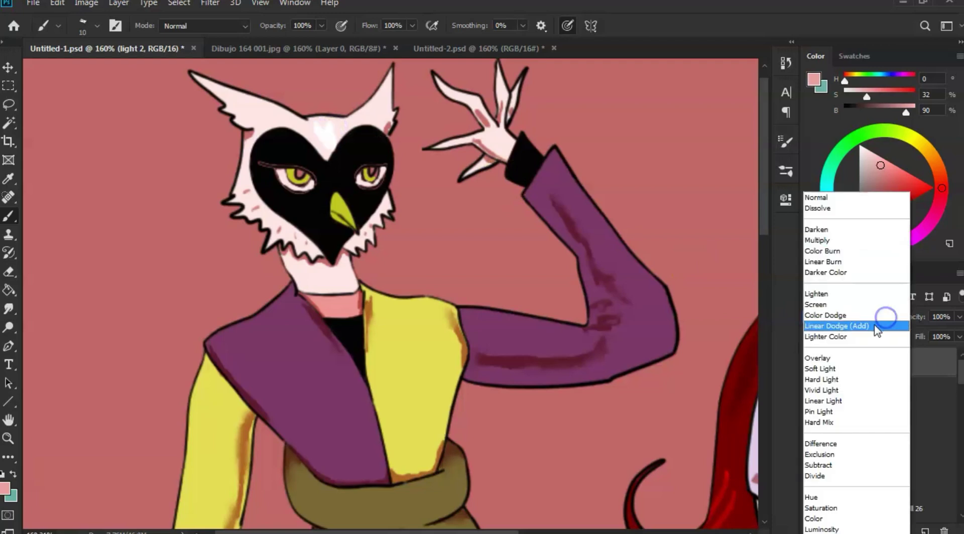
pyautogui.click(854, 358)
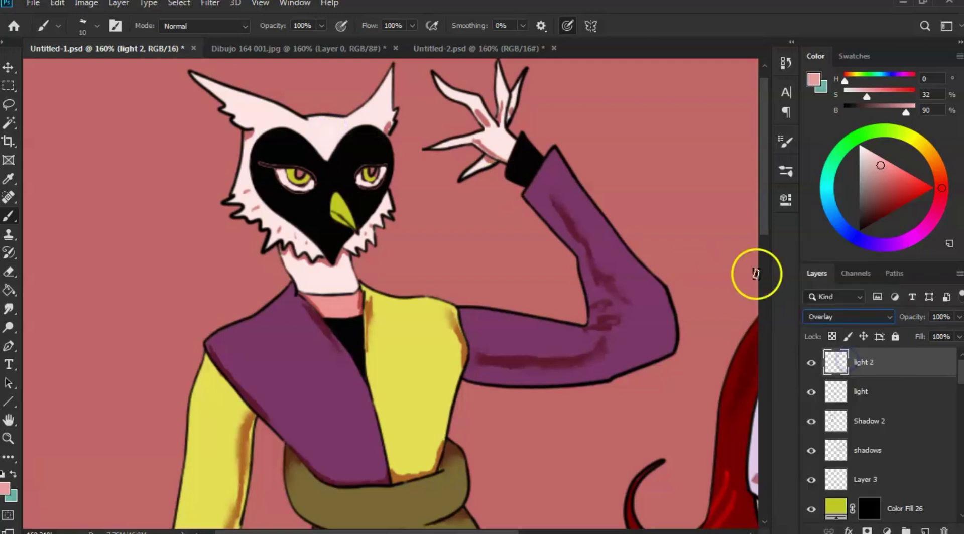
pyautogui.hotkey('ctrl', 'z')
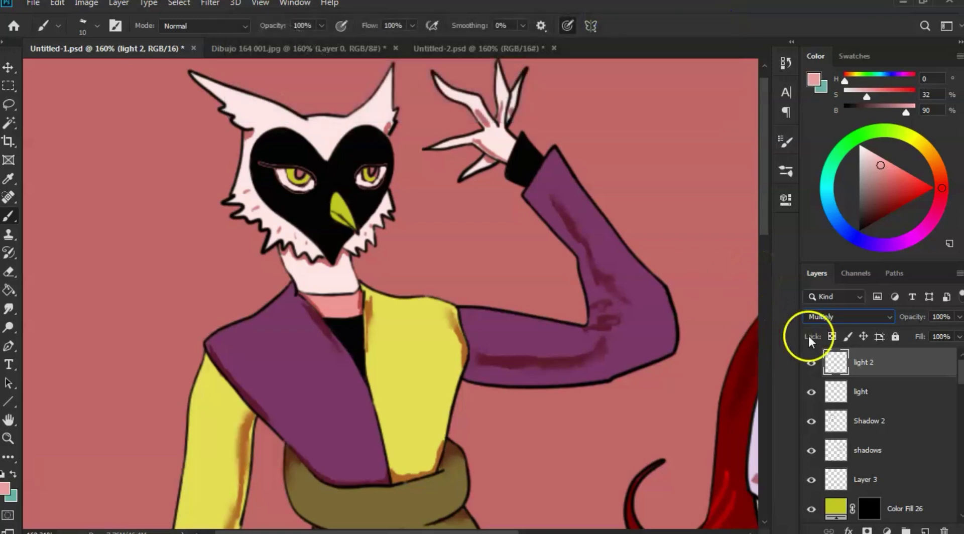
# Step: Set the light 2 layer's blend mode to Overlay and paint light pink highlights on the owl character's forehead and ear tufts
pyautogui.click(876, 319)
pyautogui.click(852, 359)
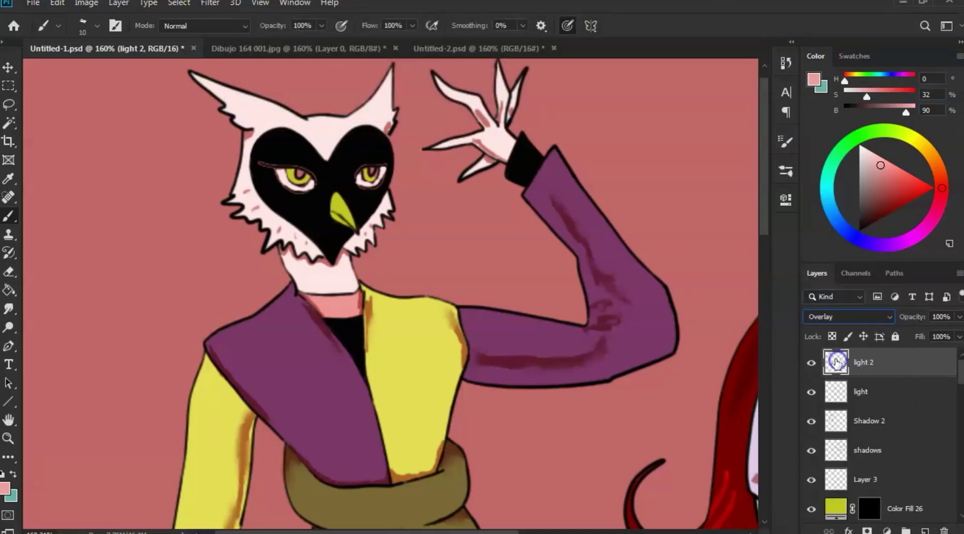
pyautogui.moveTo(268, 106); pyautogui.dragTo(290, 120)
pyautogui.moveTo(213, 86); pyautogui.dragTo(237, 96)
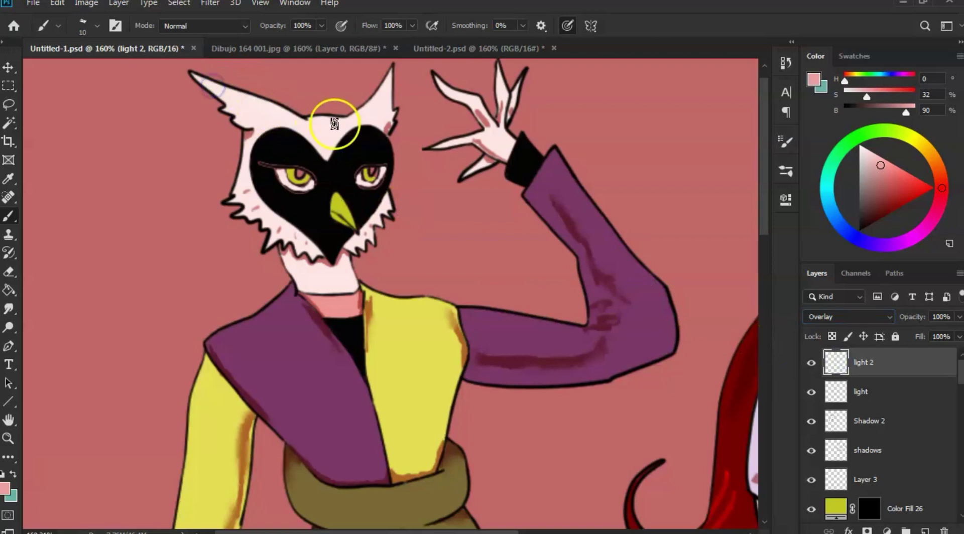
pyautogui.moveTo(372, 105)
pyautogui.mouseDown()
pyautogui.moveTo(379, 94)
pyautogui.moveTo(353, 122)
pyautogui.mouseUp()
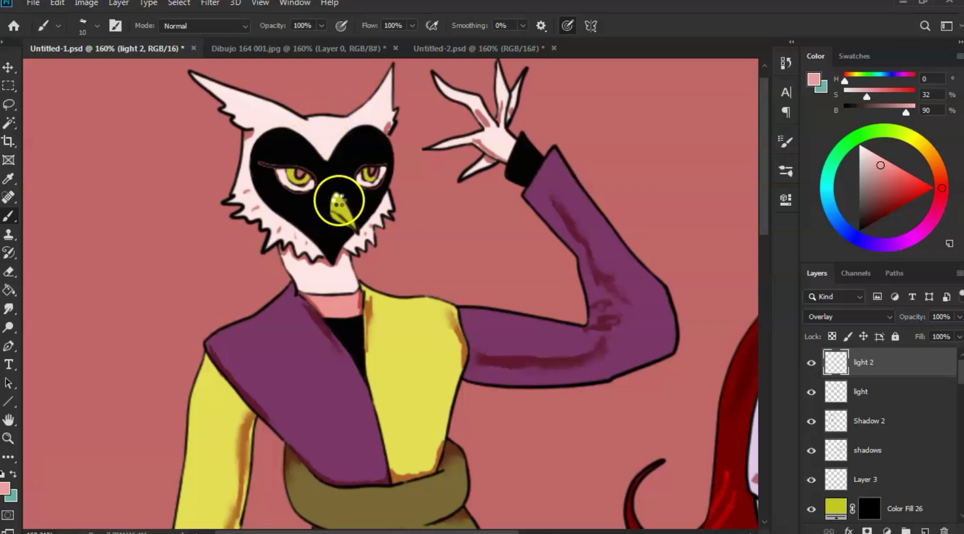
# Step: Paint a light pink highlight down the owl character's beak, undoing the first dab
pyautogui.click(336, 202)
pyautogui.hotkey('ctrl', 'z')
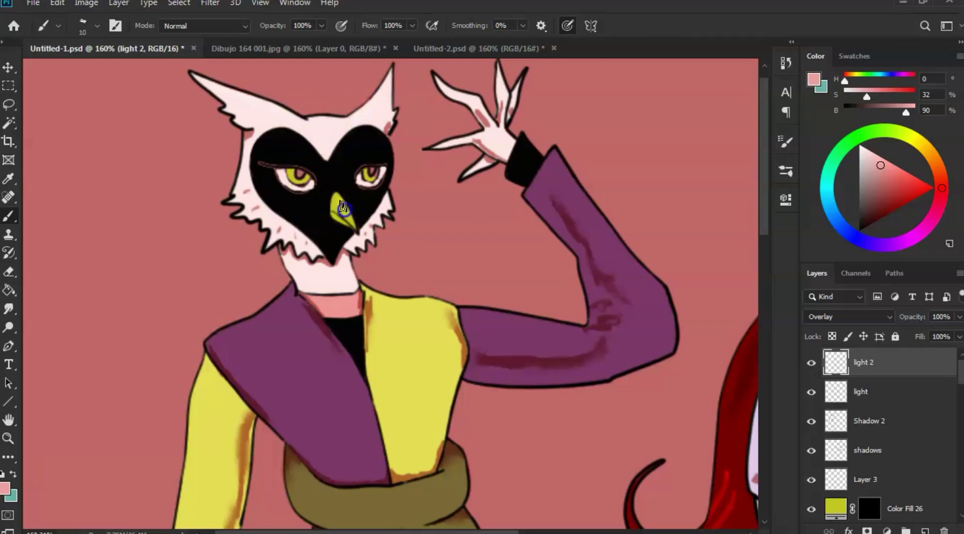
pyautogui.moveTo(338, 202); pyautogui.dragTo(340, 211)
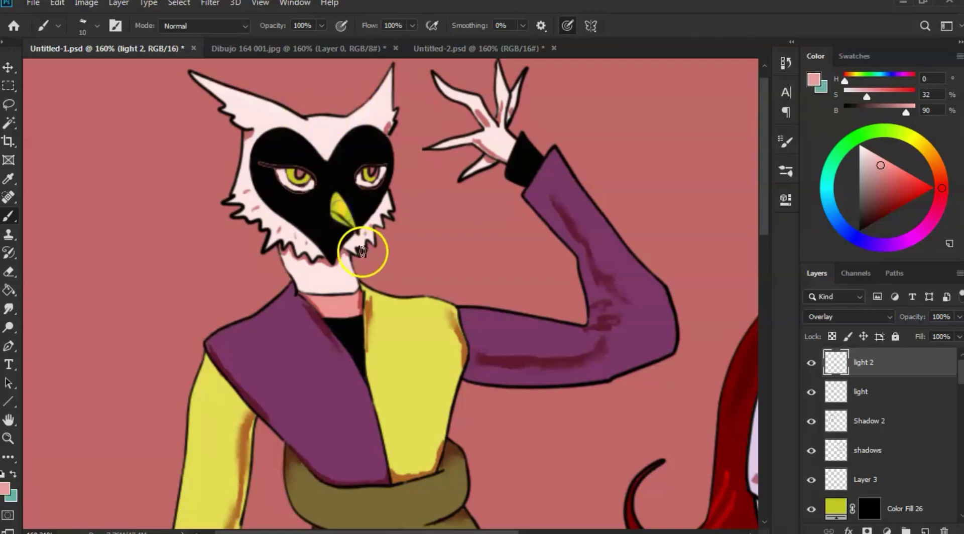
# Step: Paint light pink highlights on the owl character's neck, along the purple lapel and down the yellow chest panel
pyautogui.click(305, 285)
pyautogui.moveTo(227, 340)
pyautogui.mouseDown()
pyautogui.moveTo(258, 387)
pyautogui.moveTo(332, 451)
pyautogui.mouseUp()
pyautogui.moveTo(445, 316)
pyautogui.mouseDown()
pyautogui.moveTo(437, 310)
pyautogui.moveTo(421, 331)
pyautogui.moveTo(408, 451)
pyautogui.mouseUp()
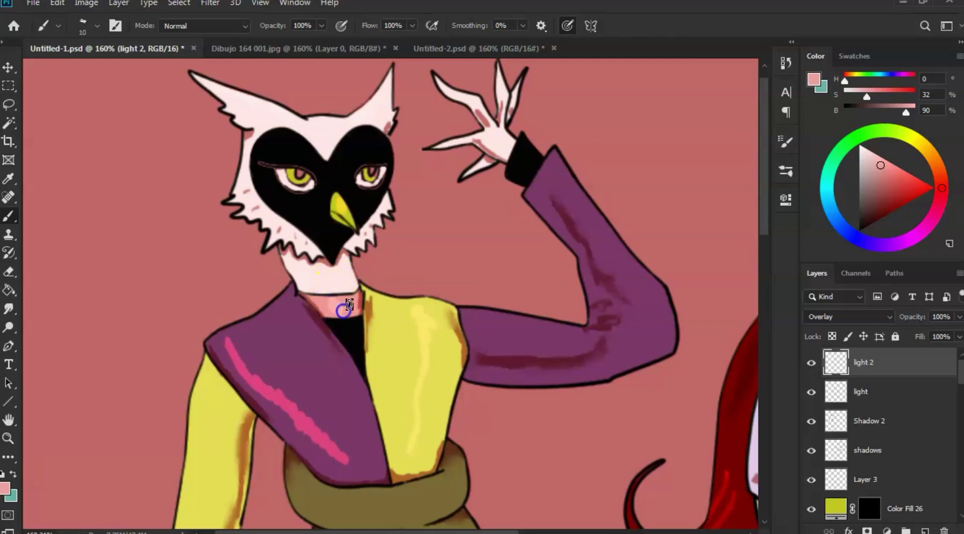
# Step: Try a light pink highlight across the upper fold of the olive belt, and undo it
pyautogui.moveTo(305, 384); pyautogui.dragTo(302, 233)
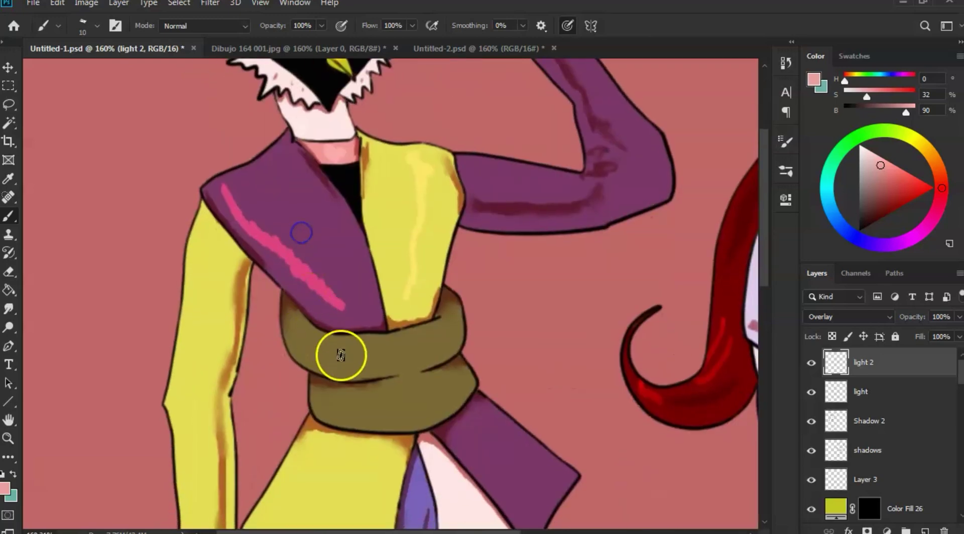
pyautogui.moveTo(322, 352)
pyautogui.mouseDown()
pyautogui.moveTo(355, 368)
pyautogui.moveTo(430, 352)
pyautogui.mouseUp()
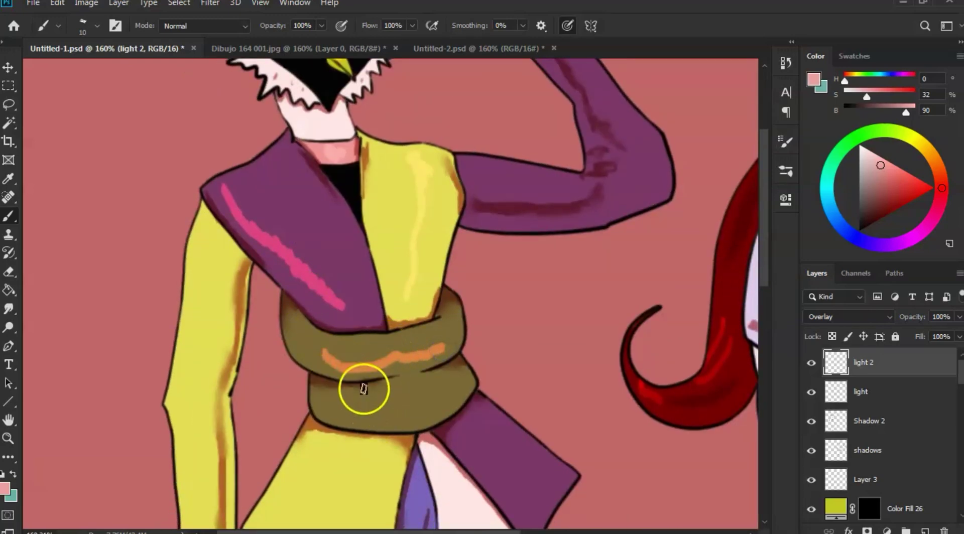
pyautogui.press('ctrl')
pyautogui.hotkey('ctrl', 'z')
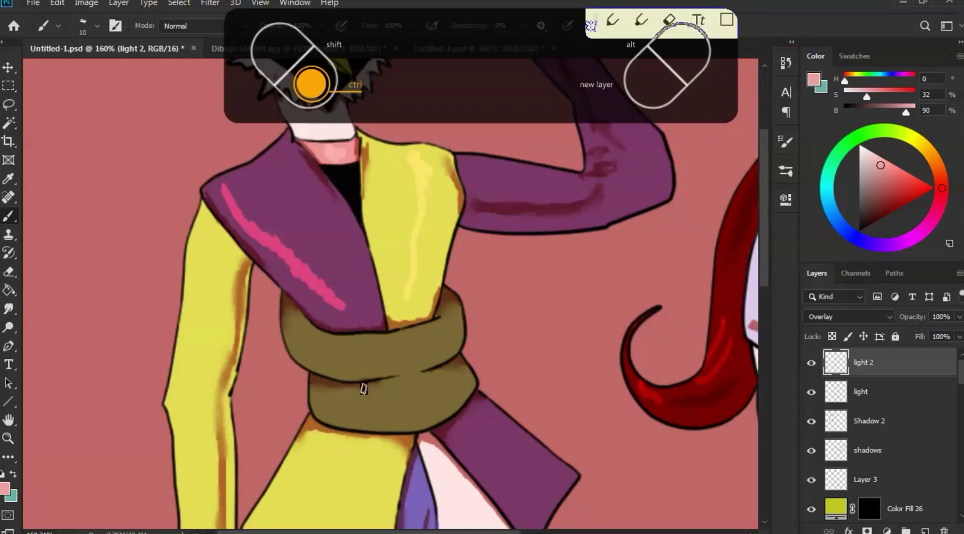
# Step: Set the brush size to 6 px and paint light pink highlights on both folds of the olive belt
pyautogui.rightClick(437, 386)
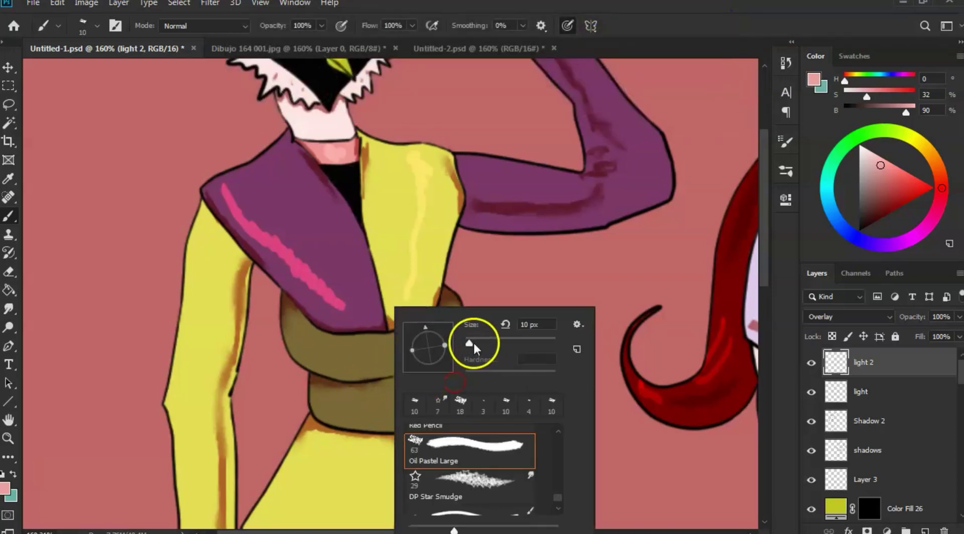
pyautogui.moveTo(474, 342); pyautogui.dragTo(468, 341)
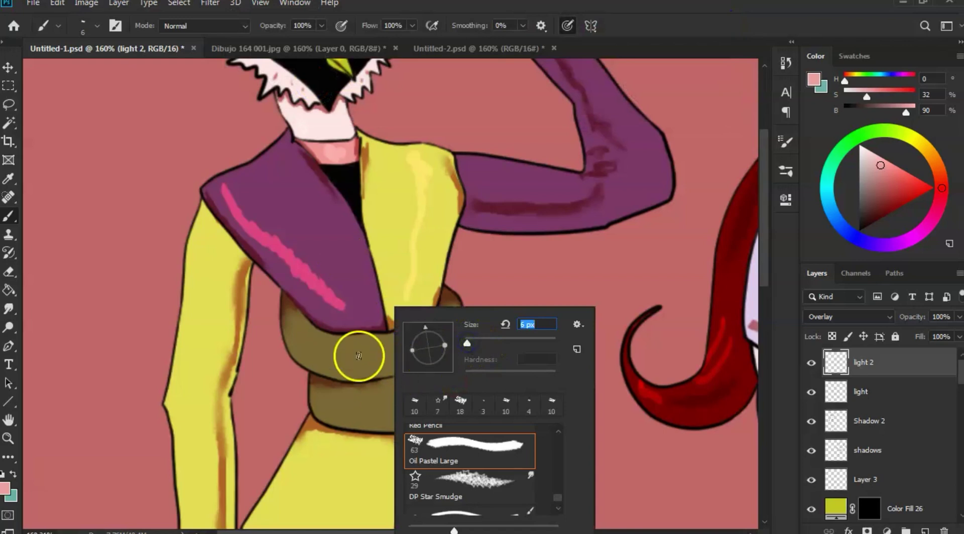
pyautogui.click(364, 362)
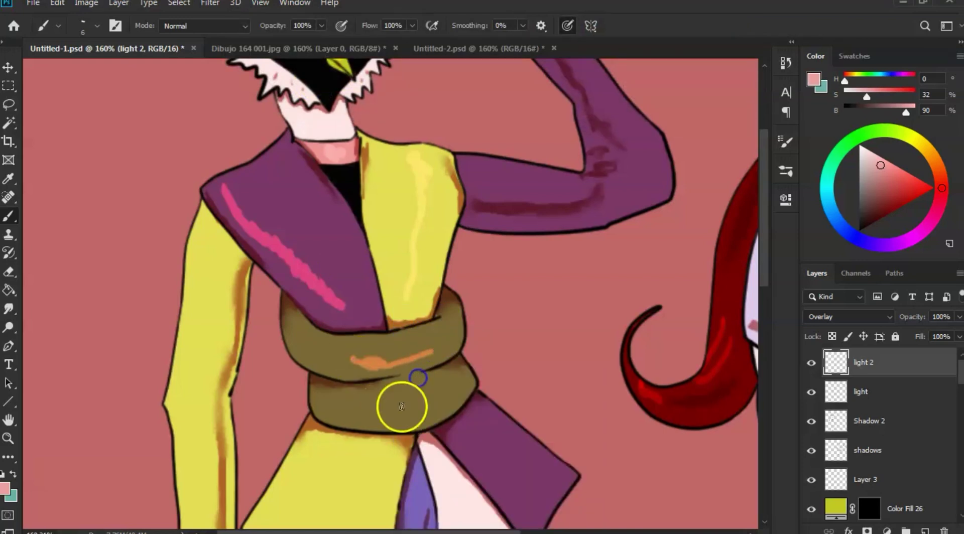
pyautogui.moveTo(369, 410); pyautogui.dragTo(424, 392)
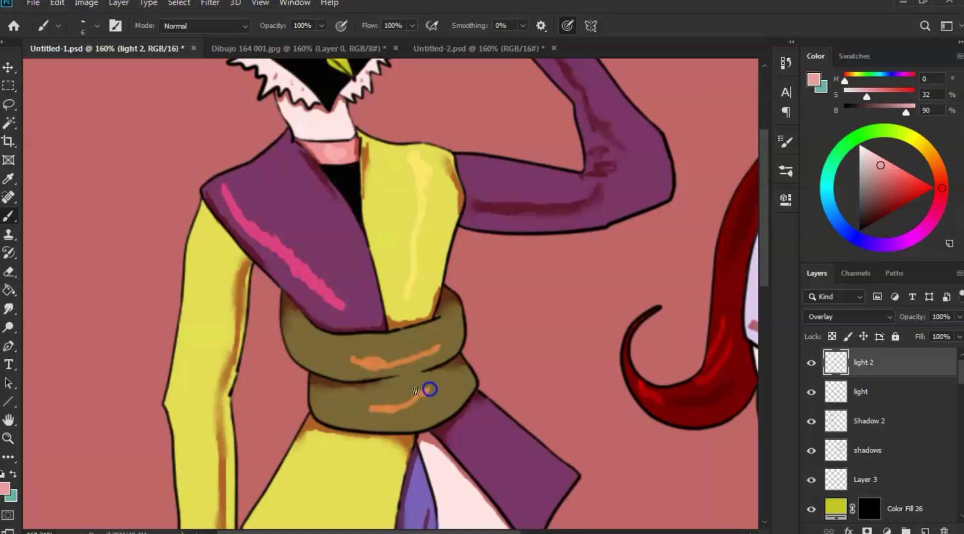
# Step: Smudge the highlights on both folds of the olive belt with the Smudge tool
pyautogui.press('r')
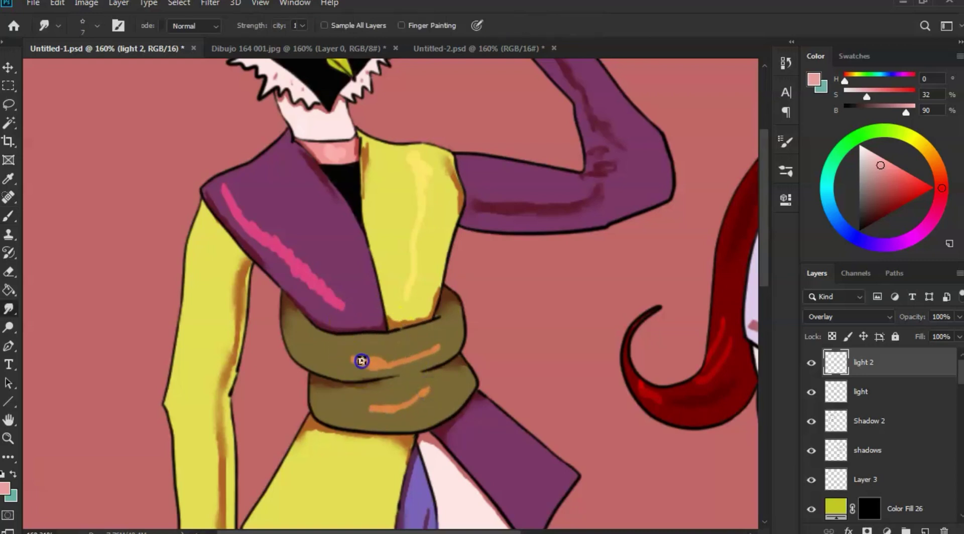
pyautogui.moveTo(366, 359)
pyautogui.mouseDown()
pyautogui.moveTo(420, 360)
pyautogui.moveTo(423, 351)
pyautogui.moveTo(366, 375)
pyautogui.mouseUp()
pyautogui.moveTo(395, 410)
pyautogui.mouseDown()
pyautogui.moveTo(352, 410)
pyautogui.moveTo(425, 397)
pyautogui.moveTo(442, 384)
pyautogui.moveTo(431, 407)
pyautogui.mouseUp()
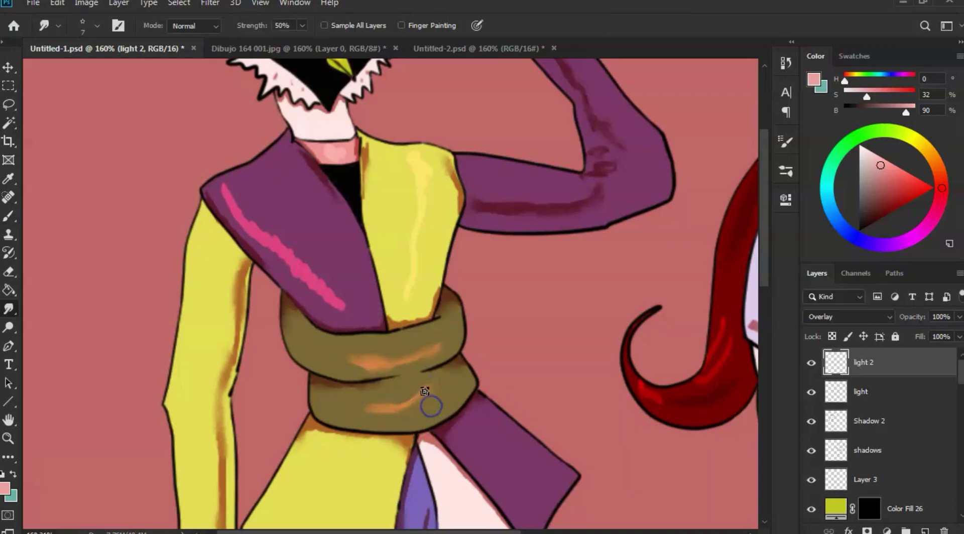
# Step: Smudge the highlights on the owl character's purple lapel and yellow chest panel
pyautogui.press('b')
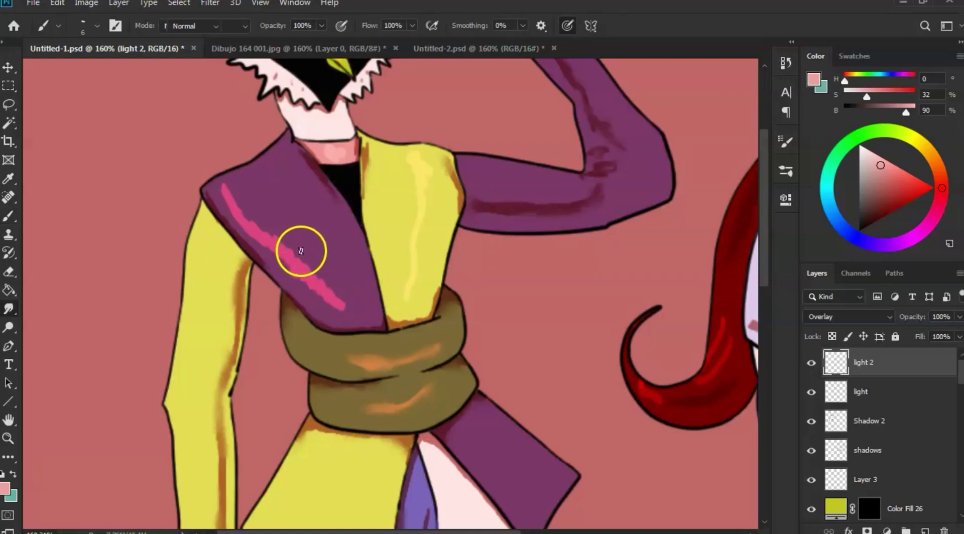
pyautogui.moveTo(293, 249); pyautogui.dragTo(296, 264)
pyautogui.moveTo(346, 307)
pyautogui.mouseDown()
pyautogui.moveTo(290, 272)
pyautogui.moveTo(299, 283)
pyautogui.moveTo(256, 230)
pyautogui.moveTo(239, 228)
pyautogui.moveTo(263, 235)
pyautogui.mouseUp()
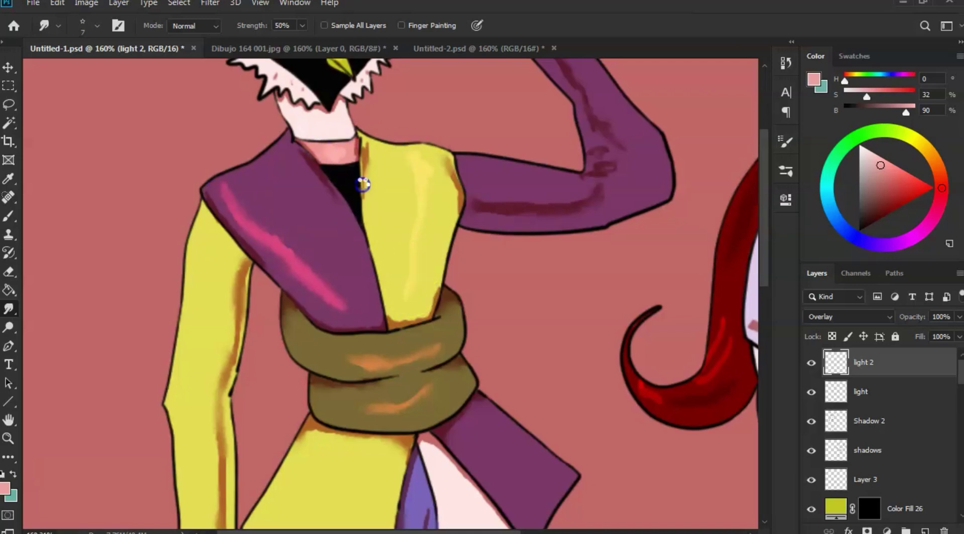
# Step: Paint a light pink highlight along the outer edge of the owl character's hanging yellow sleeve with the Brush tool
pyautogui.moveTo(363, 185); pyautogui.dragTo(409, 125)
pyautogui.press('b')
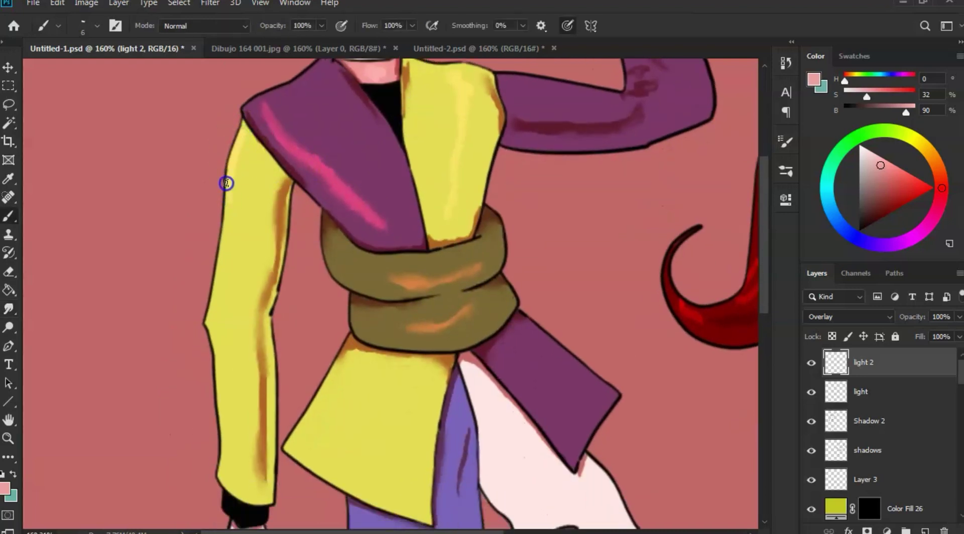
pyautogui.moveTo(217, 299); pyautogui.dragTo(214, 303)
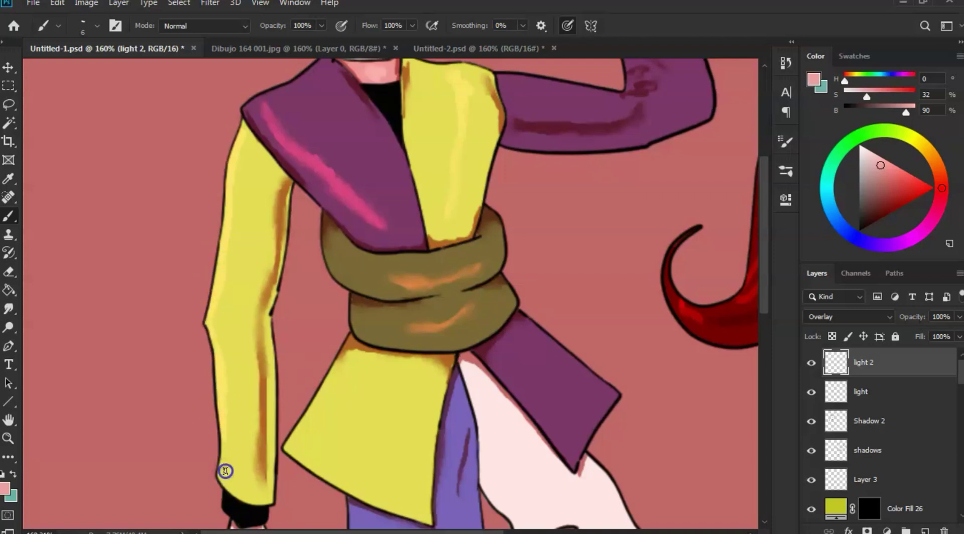
# Step: Paint light pink highlights along the outer side and corner of the yellow jacket flap below the belt
pyautogui.scroll(-5, 251, 213)
pyautogui.click(310, 211)
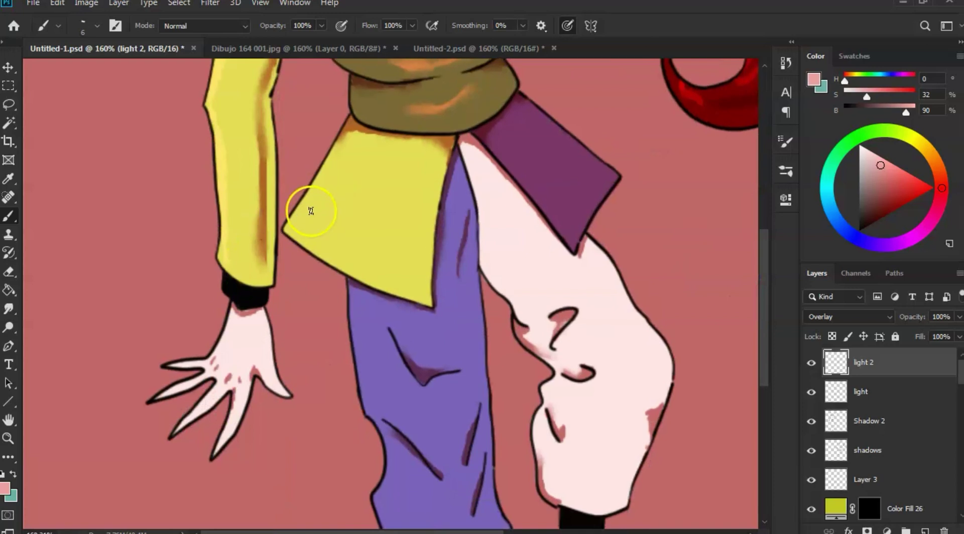
pyautogui.click(293, 223)
pyautogui.moveTo(326, 174); pyautogui.dragTo(289, 232)
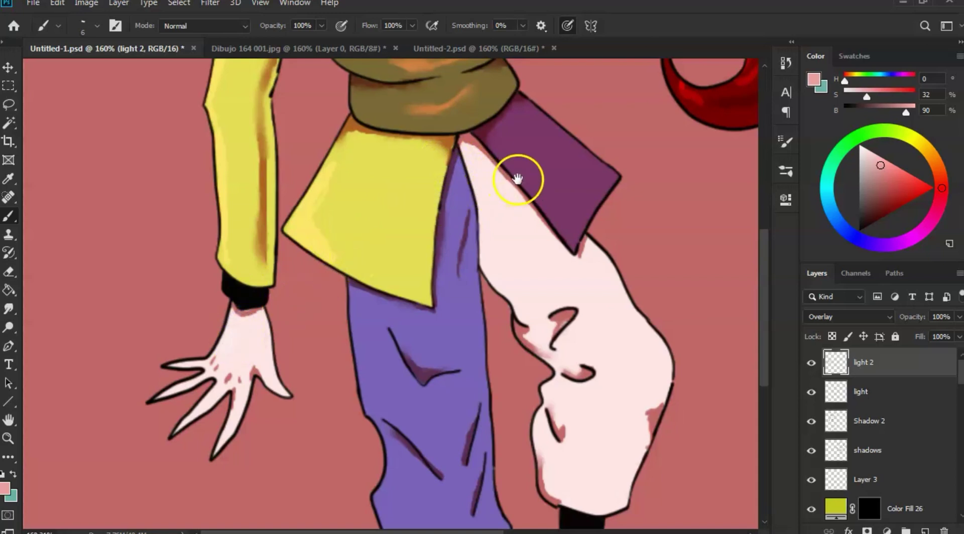
# Step: Paint light pink highlights along two edges of the purple jacket flap and blend them with the Smudge tool
pyautogui.moveTo(510, 172)
pyautogui.mouseDown()
pyautogui.moveTo(444, 166)
pyautogui.moveTo(425, 142)
pyautogui.moveTo(485, 213)
pyautogui.mouseUp()
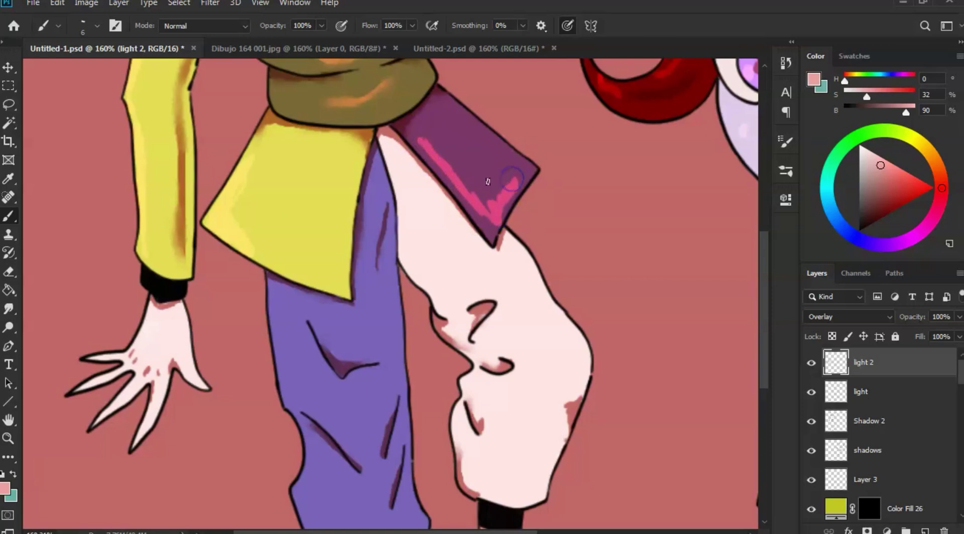
pyautogui.press('r')
pyautogui.moveTo(465, 188); pyautogui.dragTo(478, 201)
pyautogui.click(454, 166)
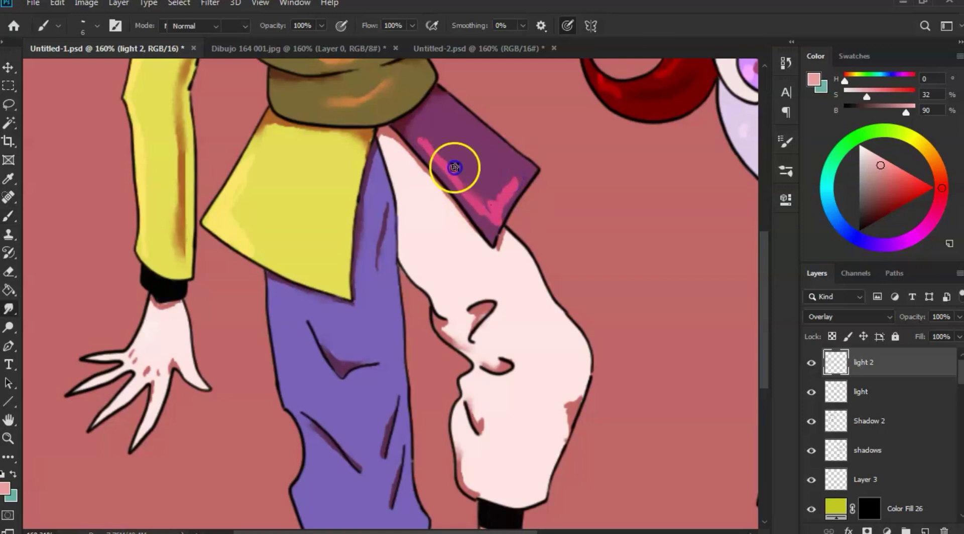
pyautogui.click(484, 196)
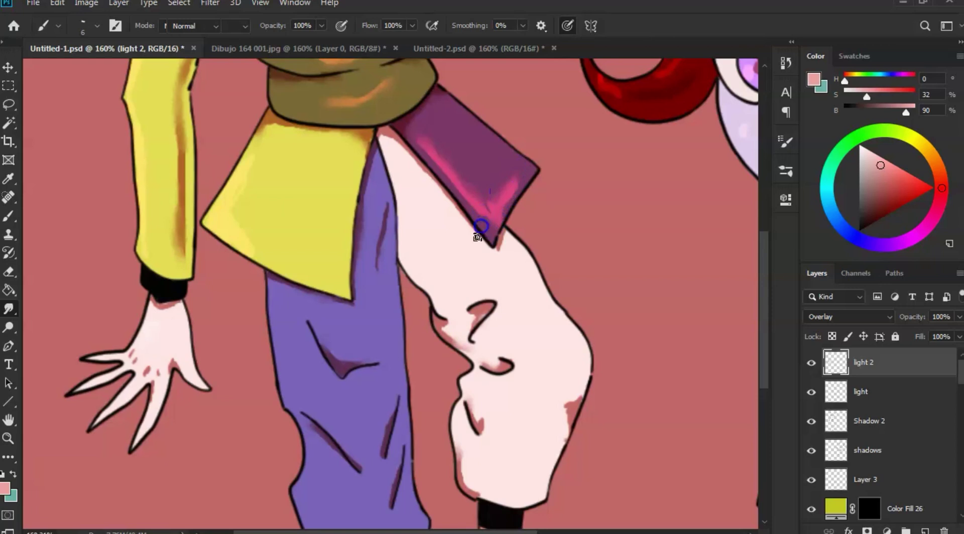
# Step: Paint light pink highlight strokes between the folds of the violet trouser leg, from below the jacket to the ankle
pyautogui.press('b')
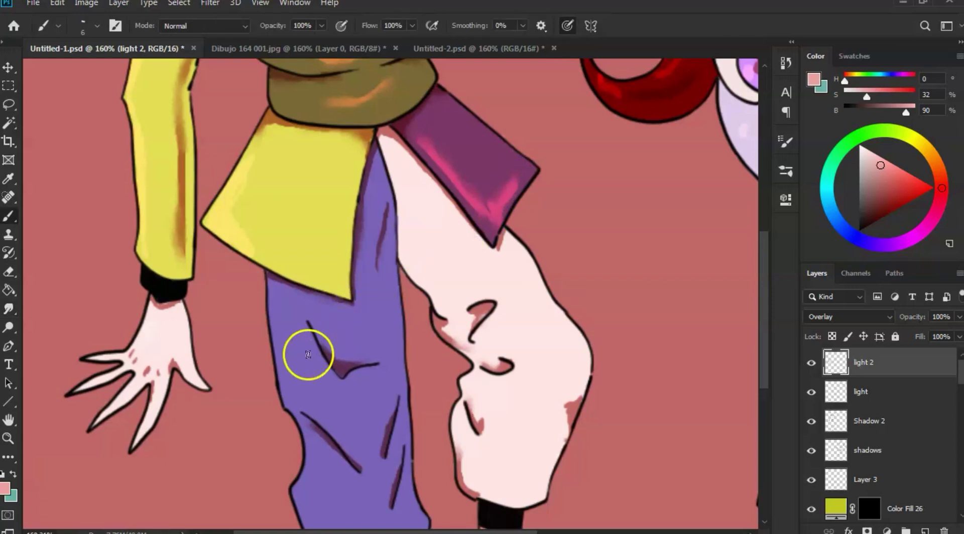
pyautogui.moveTo(291, 319); pyautogui.dragTo(291, 327)
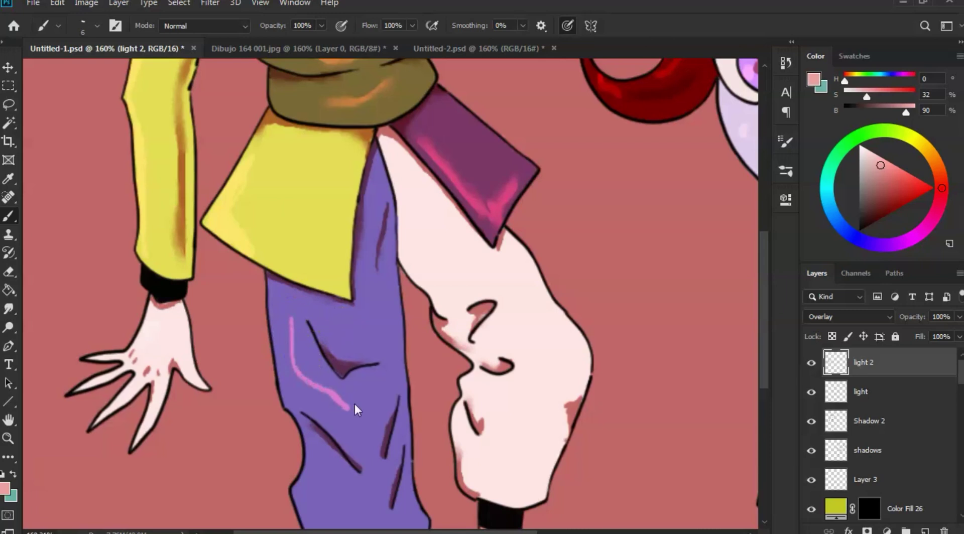
pyautogui.moveTo(373, 400); pyautogui.dragTo(366, 340)
pyautogui.moveTo(338, 376)
pyautogui.mouseDown()
pyautogui.moveTo(338, 421)
pyautogui.moveTo(355, 446)
pyautogui.moveTo(375, 262)
pyautogui.moveTo(393, 224)
pyautogui.mouseUp()
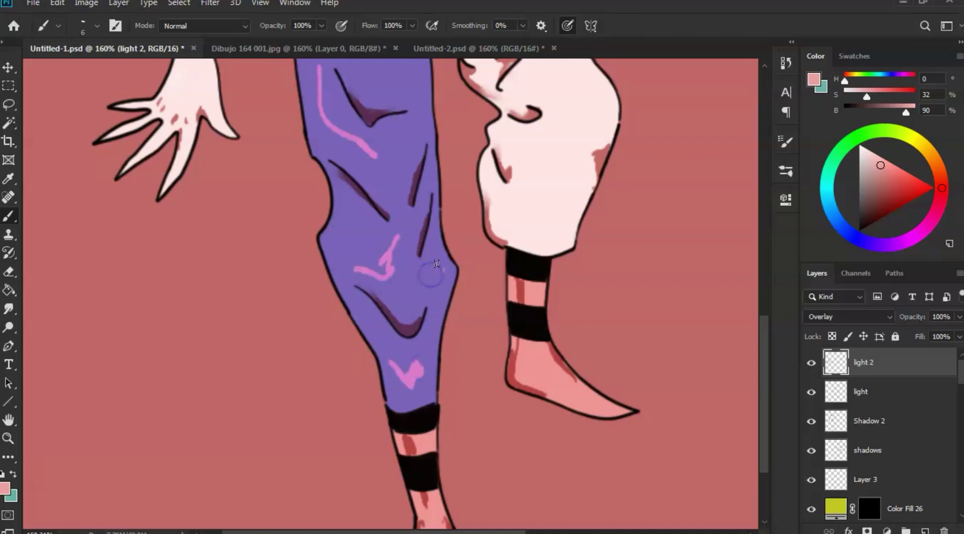
pyautogui.moveTo(407, 286); pyautogui.dragTo(371, 340)
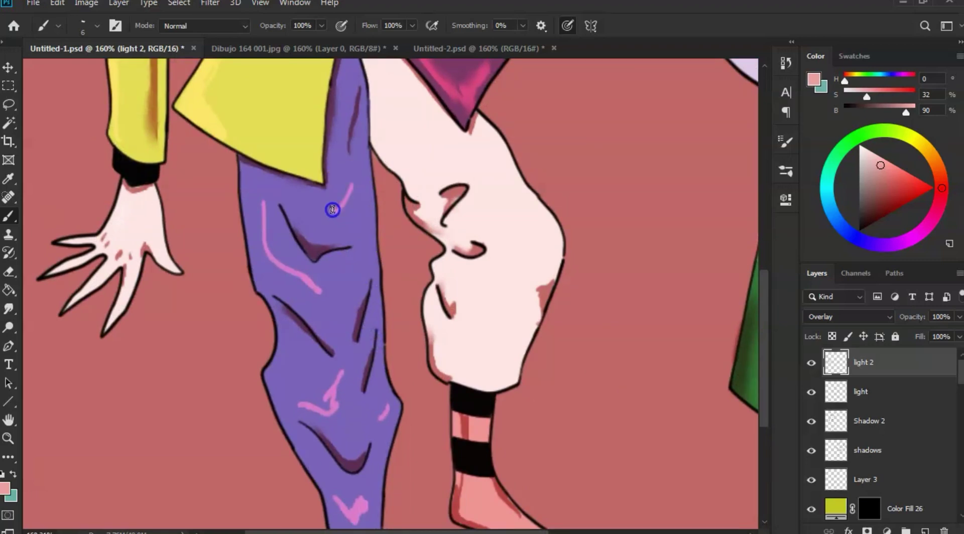
# Step: Paint light pink highlights on the white trouser leg and on the owl character's ankles and feet
pyautogui.moveTo(408, 142); pyautogui.dragTo(401, 179)
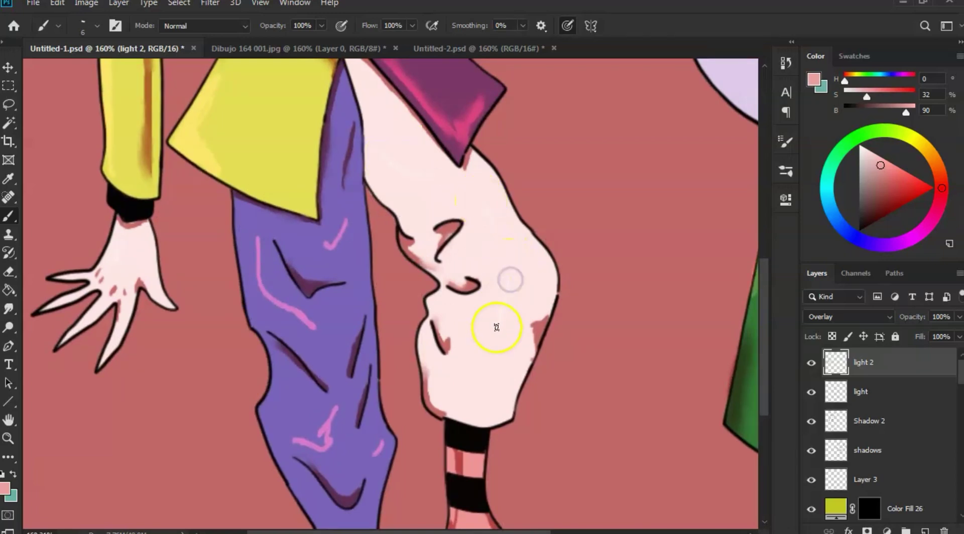
pyautogui.moveTo(481, 350); pyautogui.dragTo(454, 165)
pyautogui.moveTo(374, 408); pyautogui.dragTo(368, 362)
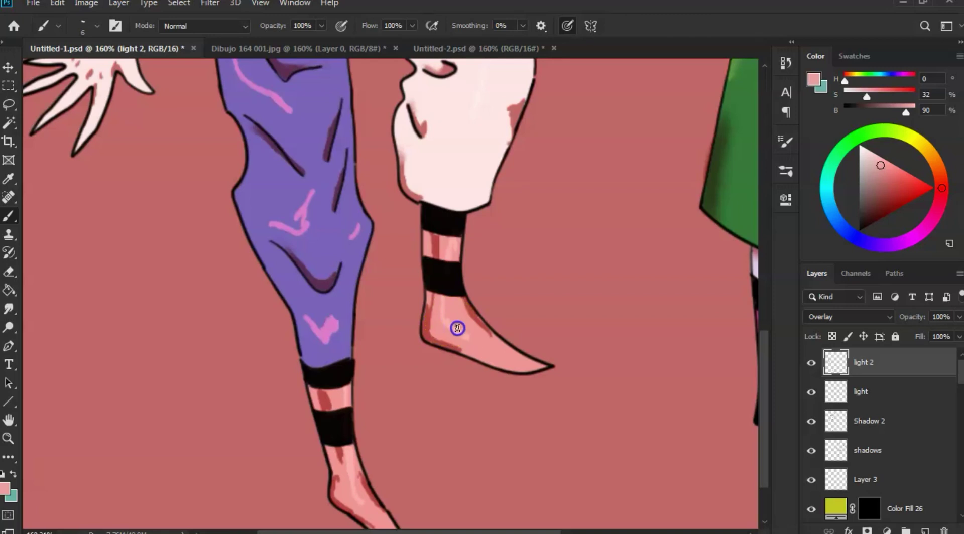
pyautogui.moveTo(490, 348); pyautogui.dragTo(491, 346)
# Step: Smudge the highlight strokes along the violet trouser leg with the Smudge tool
pyautogui.press('r')
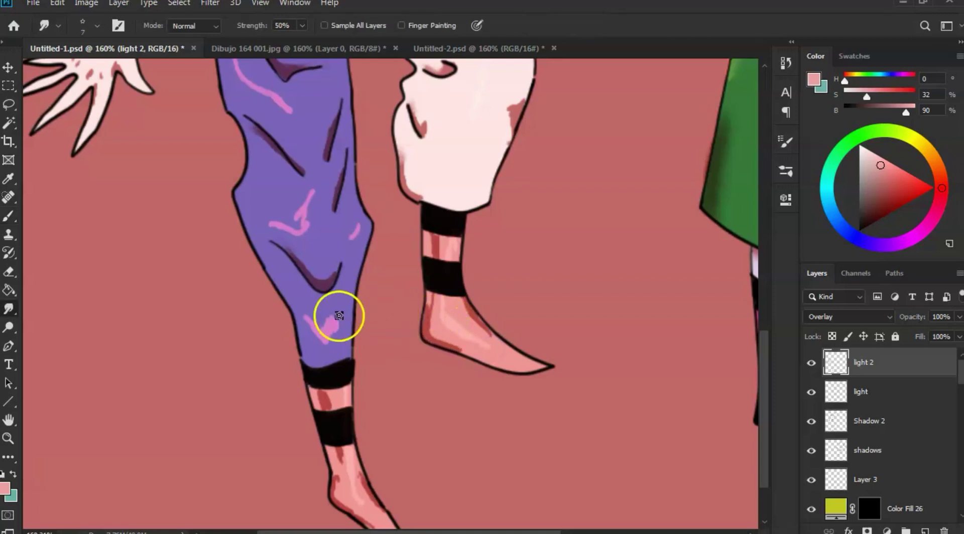
pyautogui.moveTo(338, 318); pyautogui.dragTo(338, 313)
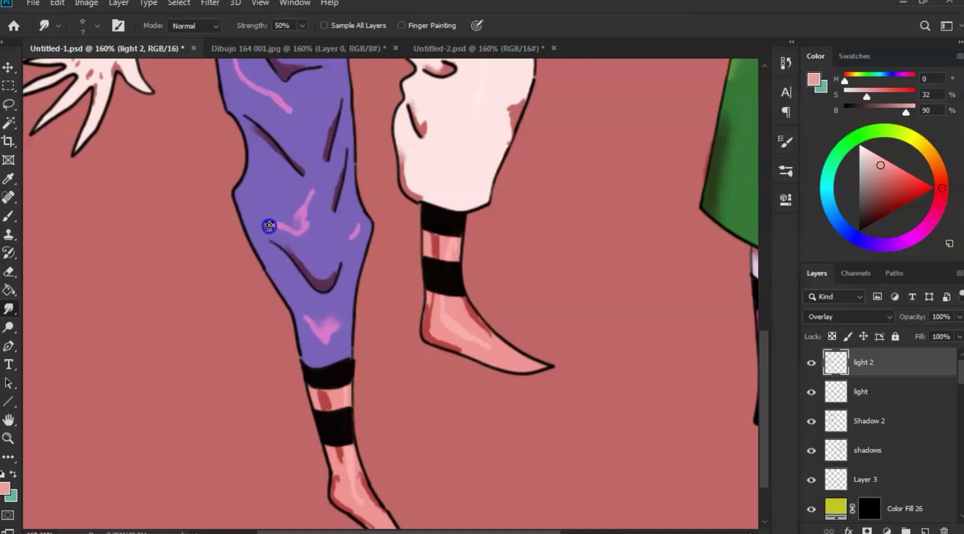
pyautogui.moveTo(345, 237)
pyautogui.mouseDown()
pyautogui.moveTo(354, 233)
pyautogui.moveTo(346, 226)
pyautogui.moveTo(390, 297)
pyautogui.mouseUp()
pyautogui.moveTo(342, 203)
pyautogui.mouseDown()
pyautogui.moveTo(336, 195)
pyautogui.moveTo(355, 221)
pyautogui.mouseUp()
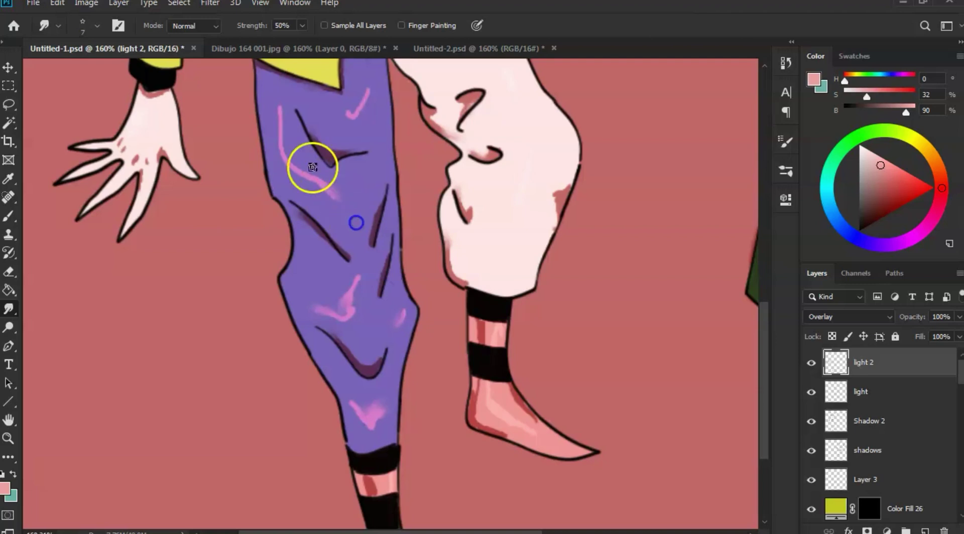
pyautogui.moveTo(283, 124); pyautogui.dragTo(279, 103)
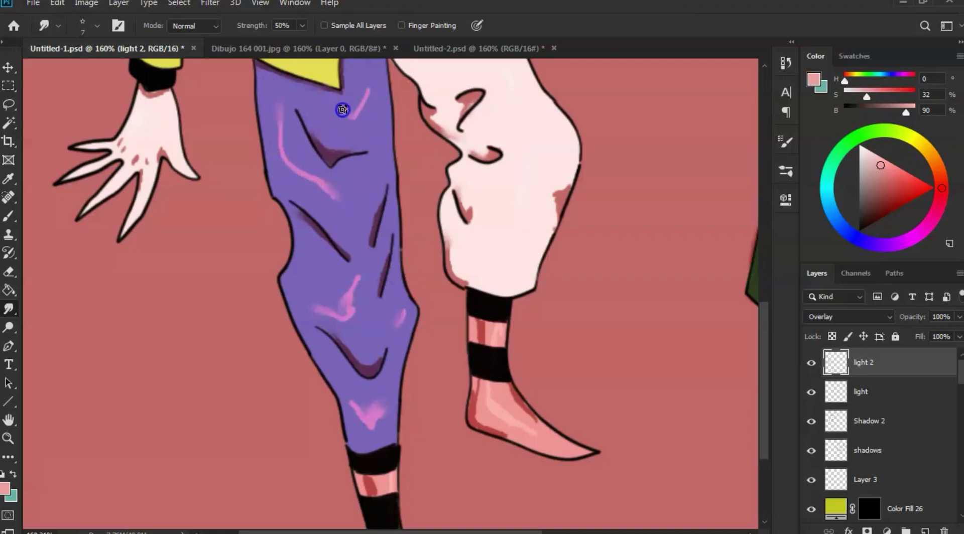
pyautogui.moveTo(342, 109)
pyautogui.mouseDown()
pyautogui.moveTo(332, 106)
pyautogui.moveTo(366, 94)
pyautogui.moveTo(349, 109)
pyautogui.mouseUp()
# Step: View the whole drawing and toggle the light 2 and light layers off and on to compare the highlights
pyautogui.press('z')
pyautogui.moveTo(543, 334)
pyautogui.mouseDown()
pyautogui.moveTo(483, 323)
pyautogui.moveTo(479, 335)
pyautogui.moveTo(531, 357)
pyautogui.moveTo(537, 371)
pyautogui.mouseUp()
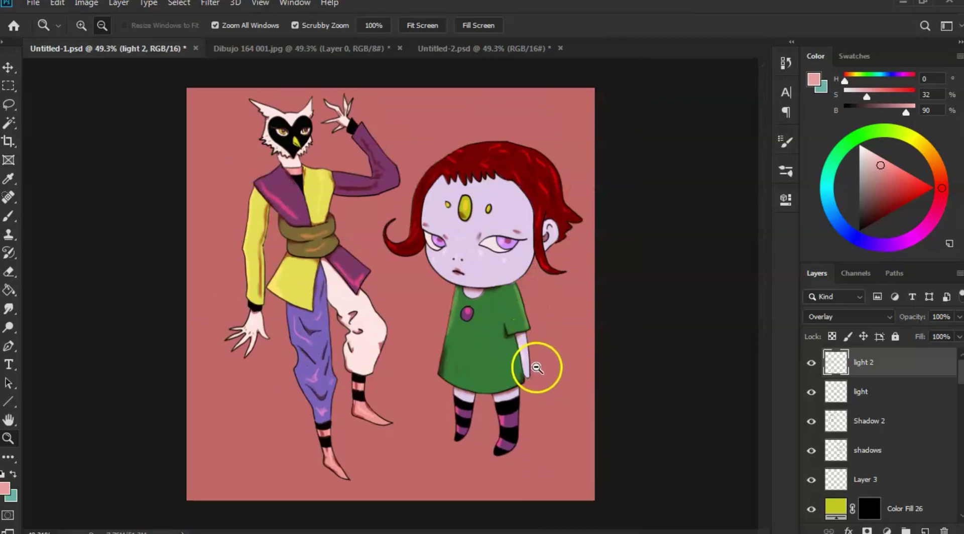
pyautogui.click(811, 363)
pyautogui.click(812, 363)
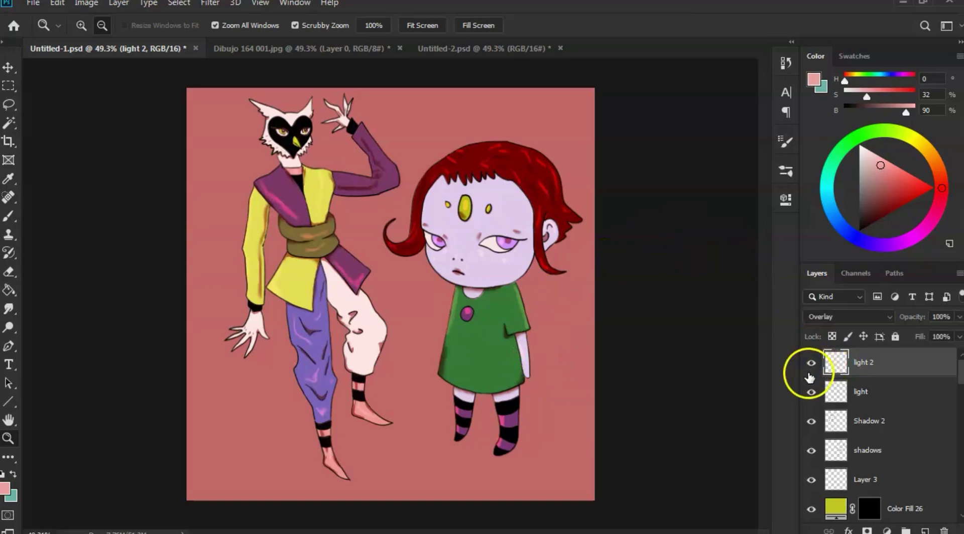
pyautogui.click(812, 393)
pyautogui.click(812, 393)
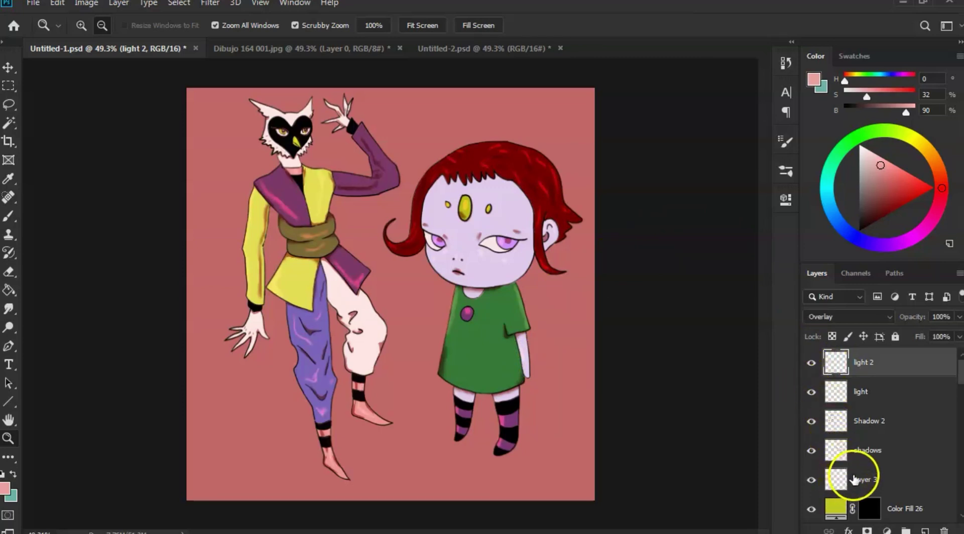
# Step: Select the Color Fill 26 layer mask and paint white on it to fill both owl irises with yellow-green
pyautogui.moveTo(960, 372); pyautogui.dragTo(960, 387)
pyautogui.moveTo(881, 458); pyautogui.dragTo(867, 422)
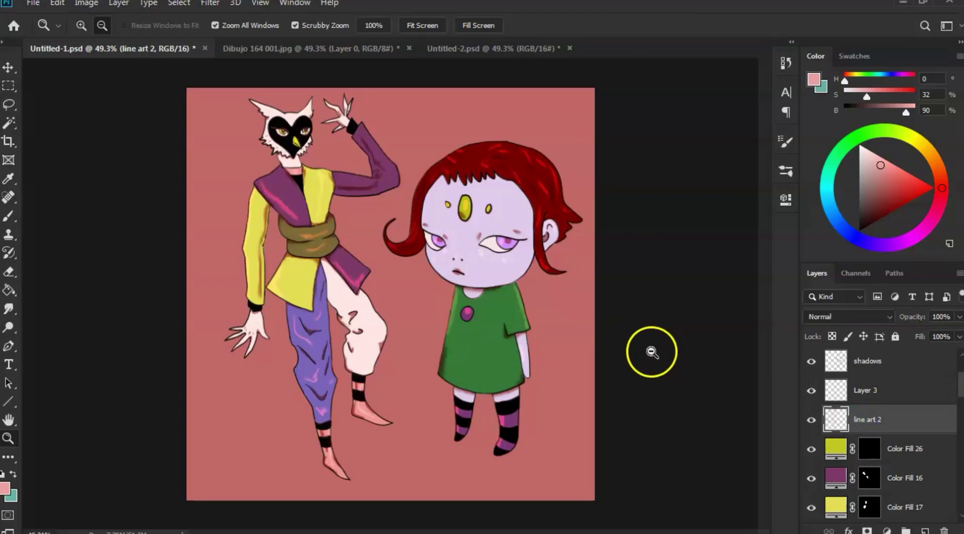
pyautogui.click(866, 451)
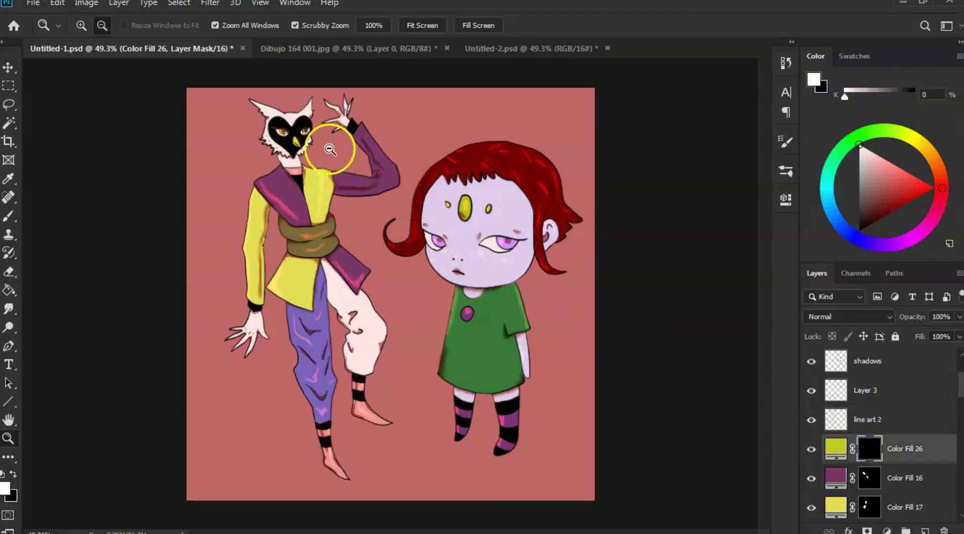
pyautogui.moveTo(334, 146)
pyautogui.mouseDown()
pyautogui.moveTo(362, 155)
pyautogui.moveTo(356, 138)
pyautogui.moveTo(366, 140)
pyautogui.mouseUp()
pyautogui.moveTo(323, 107)
pyautogui.mouseDown()
pyautogui.moveTo(357, 187)
pyautogui.moveTo(401, 229)
pyautogui.mouseUp()
pyautogui.press('b')
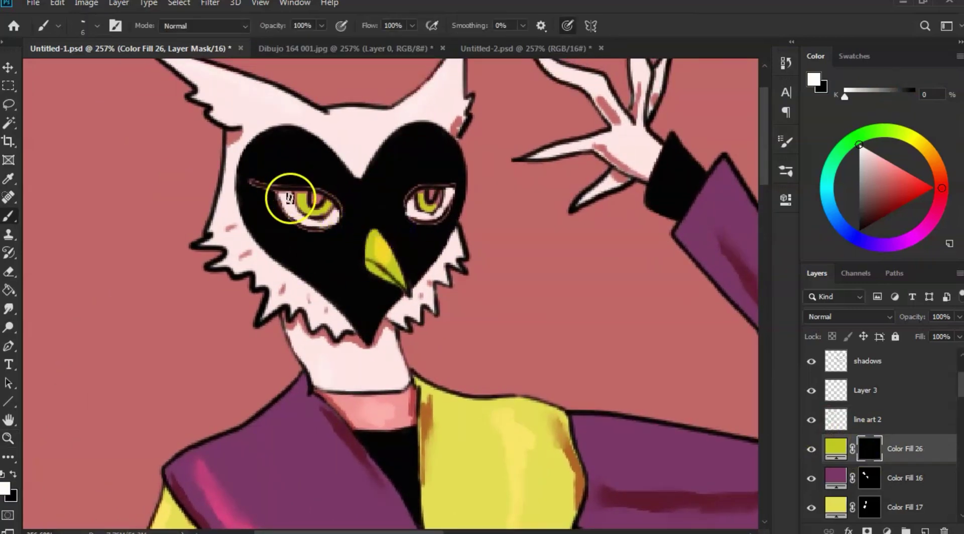
pyautogui.press('z')
pyautogui.moveTo(291, 198); pyautogui.dragTo(332, 189)
pyautogui.press('b')
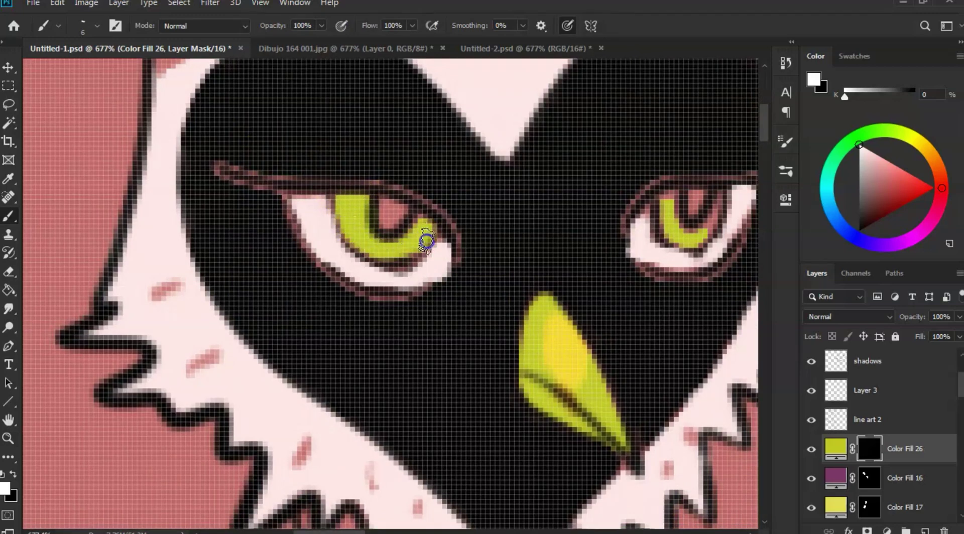
pyautogui.moveTo(432, 232); pyautogui.dragTo(437, 224)
pyautogui.moveTo(670, 219)
pyautogui.mouseDown()
pyautogui.moveTo(689, 253)
pyautogui.moveTo(531, 200)
pyautogui.mouseUp()
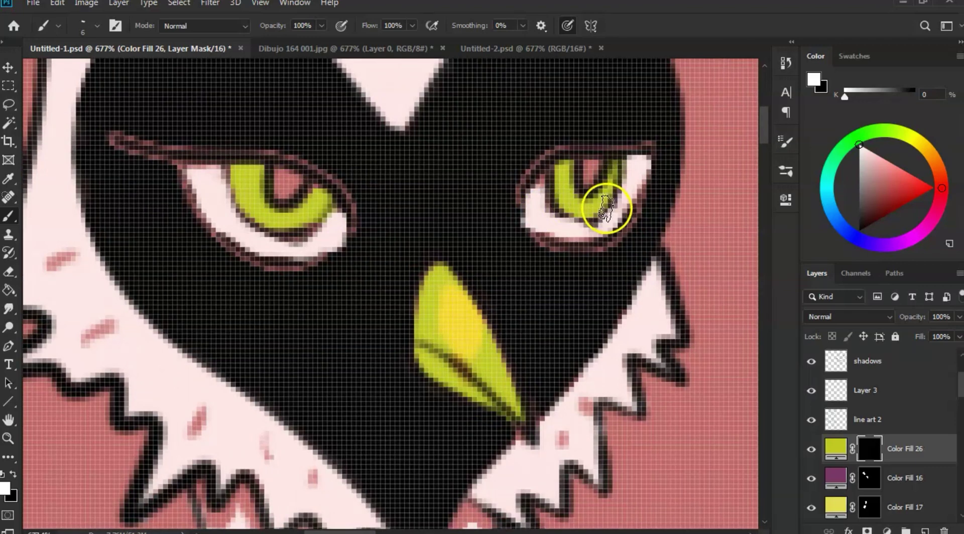
# Step: Create a new empty layer directly above Color Fill 26
pyautogui.press('z')
pyautogui.moveTo(622, 213); pyautogui.dragTo(551, 210)
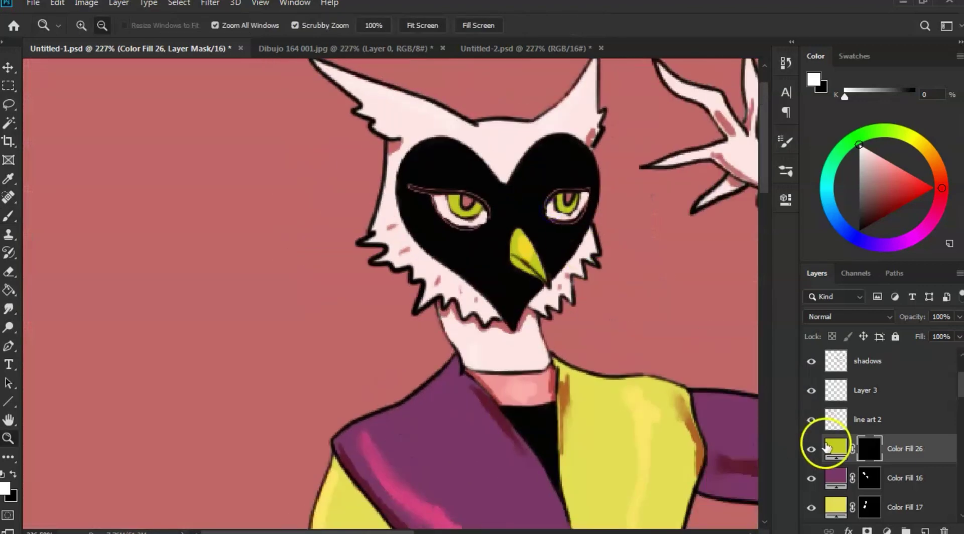
pyautogui.hotkey('ctrl', 'shift', 'n')
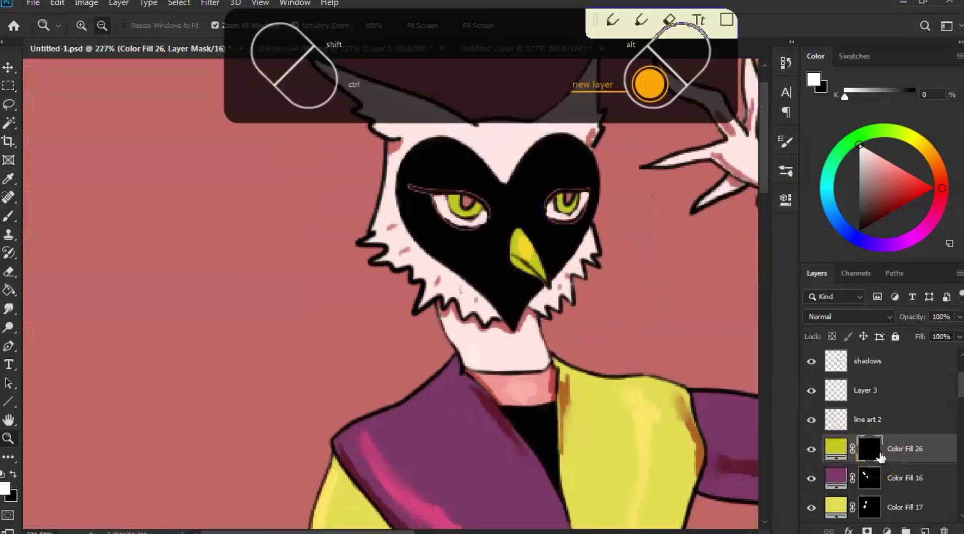
pyautogui.press('Return')
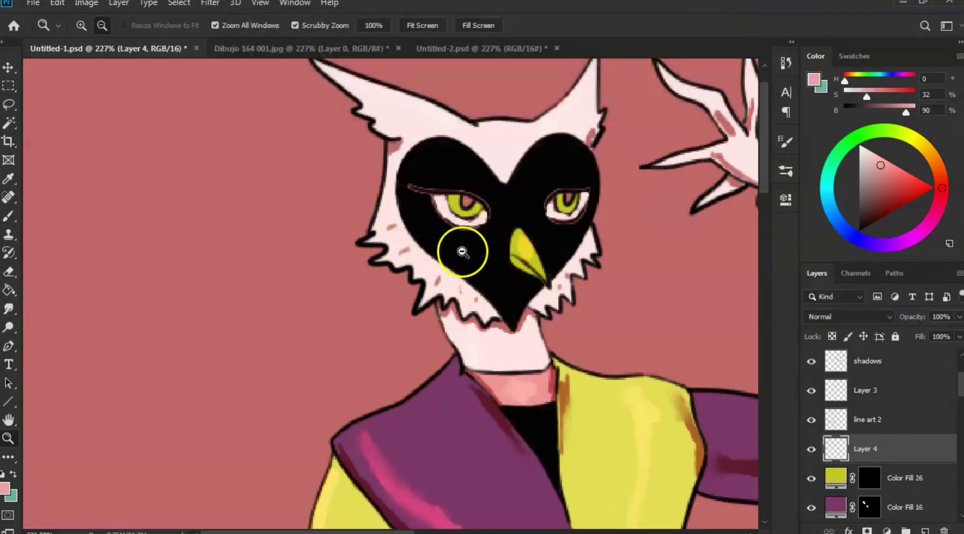
# Step: Sample the purple from the owl character's lapel and paint both pupils with it on the new layer
pyautogui.moveTo(461, 223); pyautogui.dragTo(510, 218)
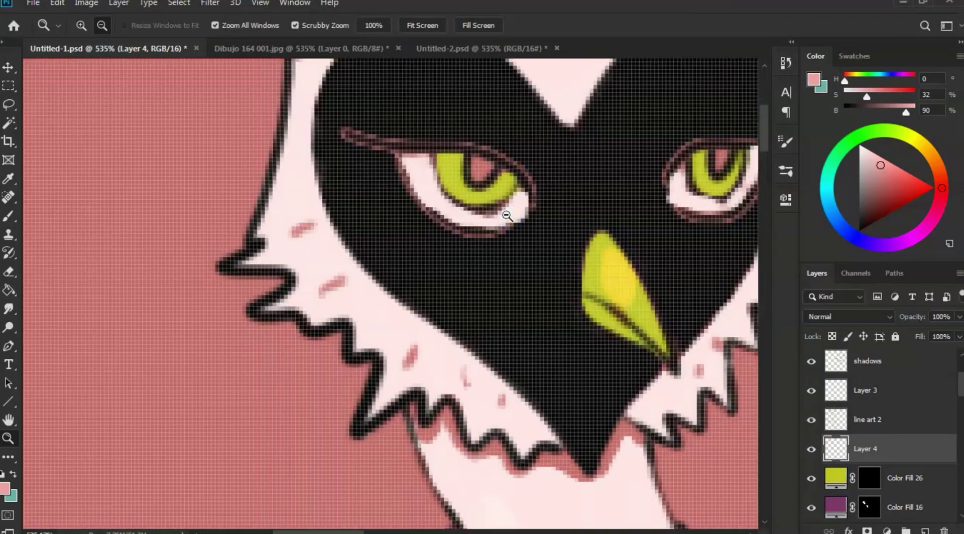
pyautogui.moveTo(536, 249); pyautogui.dragTo(484, 200)
pyautogui.moveTo(534, 333); pyautogui.dragTo(503, 190)
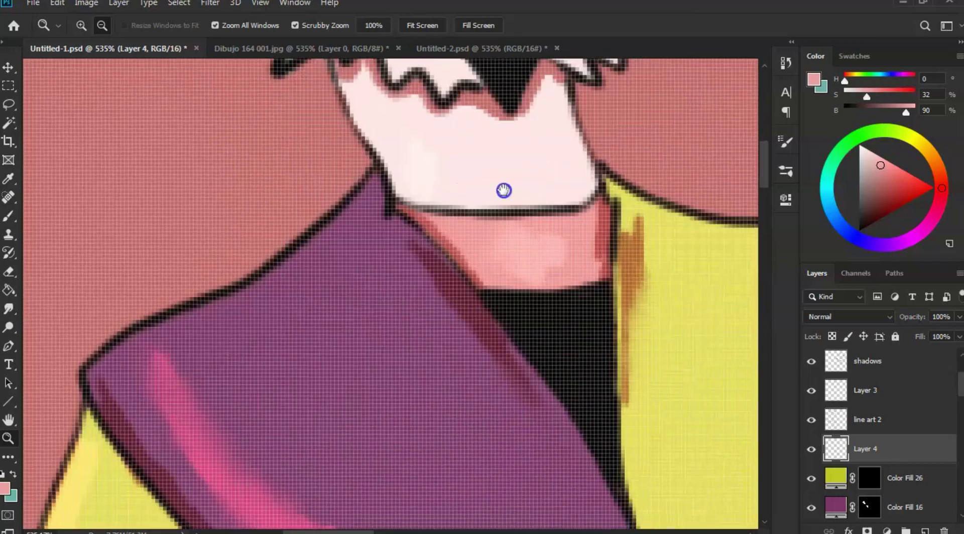
pyautogui.press('b')
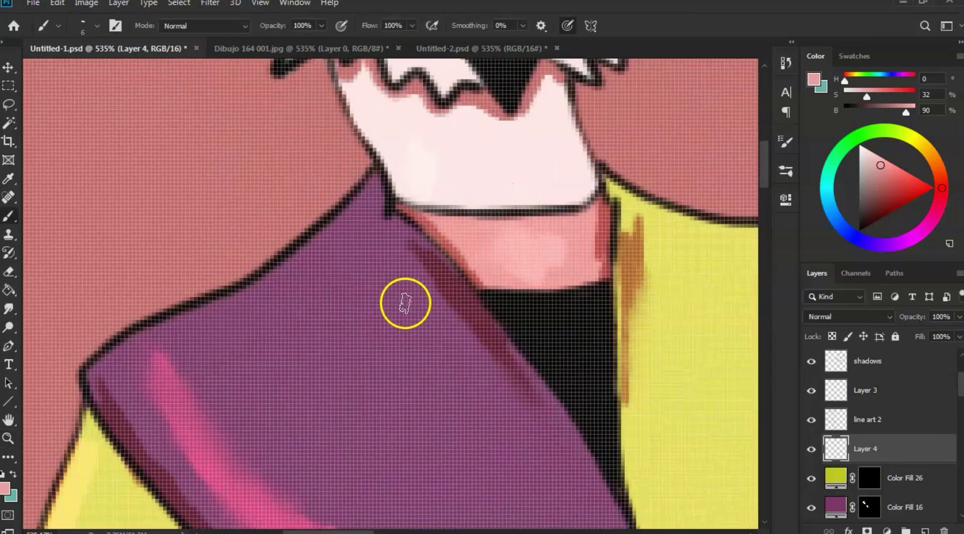
pyautogui.keyDown('alt'); pyautogui.click(411, 323); pyautogui.keyUp('alt')
pyautogui.press('z')
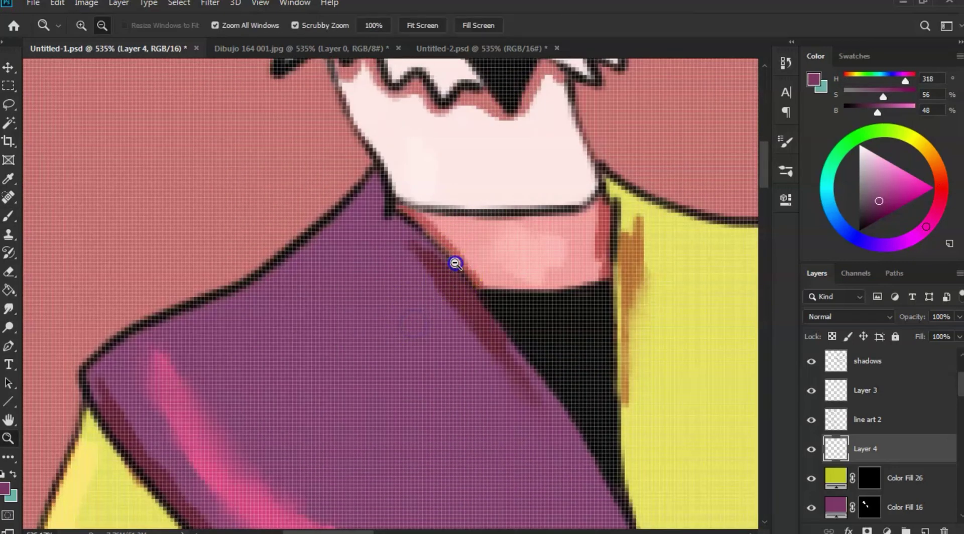
pyautogui.moveTo(454, 262)
pyautogui.mouseDown()
pyautogui.moveTo(414, 271)
pyautogui.moveTo(430, 306)
pyautogui.mouseUp()
pyautogui.moveTo(424, 226)
pyautogui.mouseDown()
pyautogui.moveTo(440, 204)
pyautogui.moveTo(463, 200)
pyautogui.mouseUp()
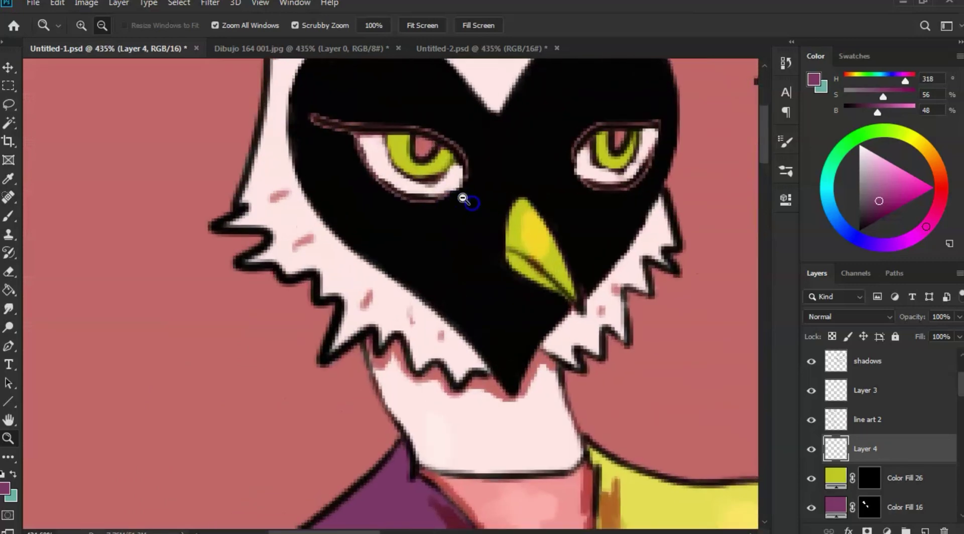
pyautogui.press('b')
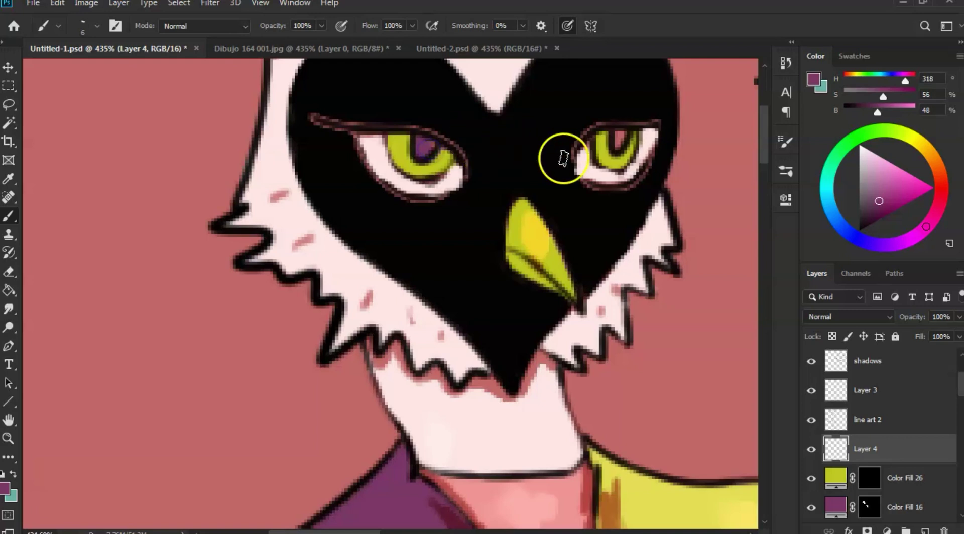
pyautogui.moveTo(622, 133); pyautogui.dragTo(622, 142)
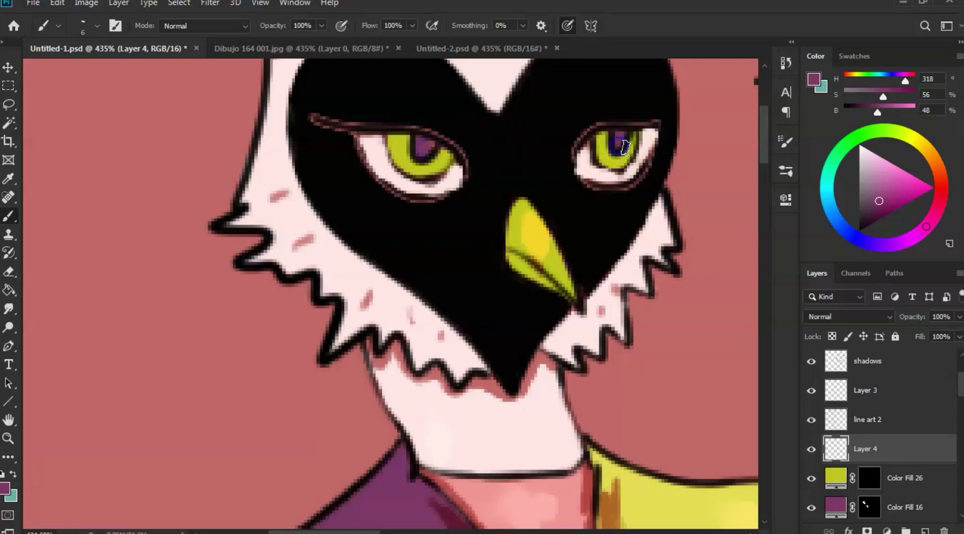
# Step: Finish painting the purple pupil in the owl character's eye nearer the girl on Layer 4
pyautogui.moveTo(433, 150); pyautogui.dragTo(429, 147)
pyautogui.press('z')
pyautogui.moveTo(520, 163); pyautogui.dragTo(456, 217)
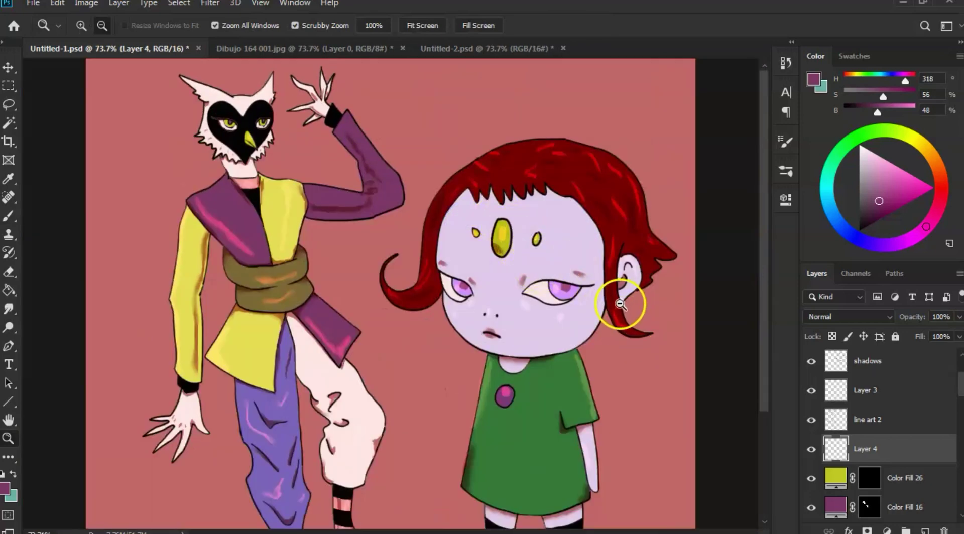
pyautogui.moveTo(641, 323); pyautogui.dragTo(603, 337)
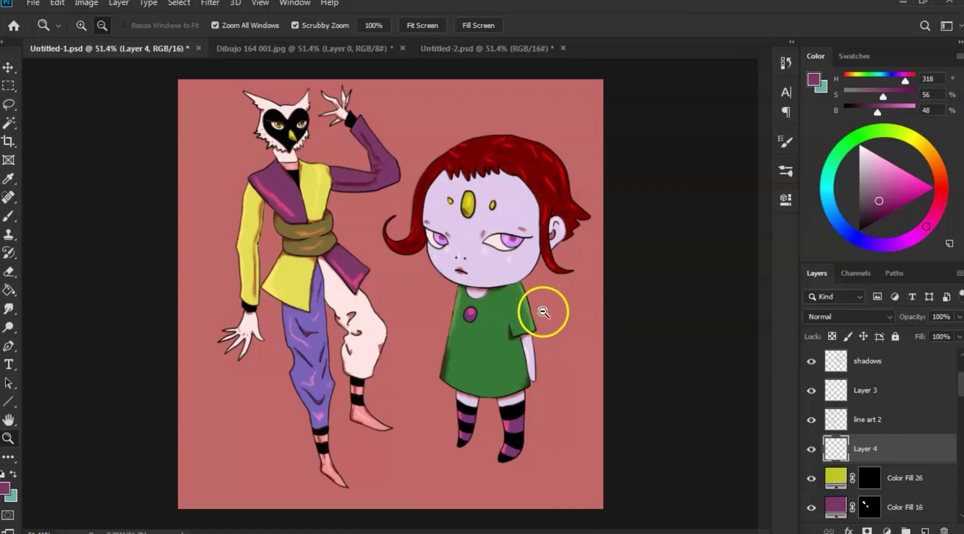
pyautogui.press('c')
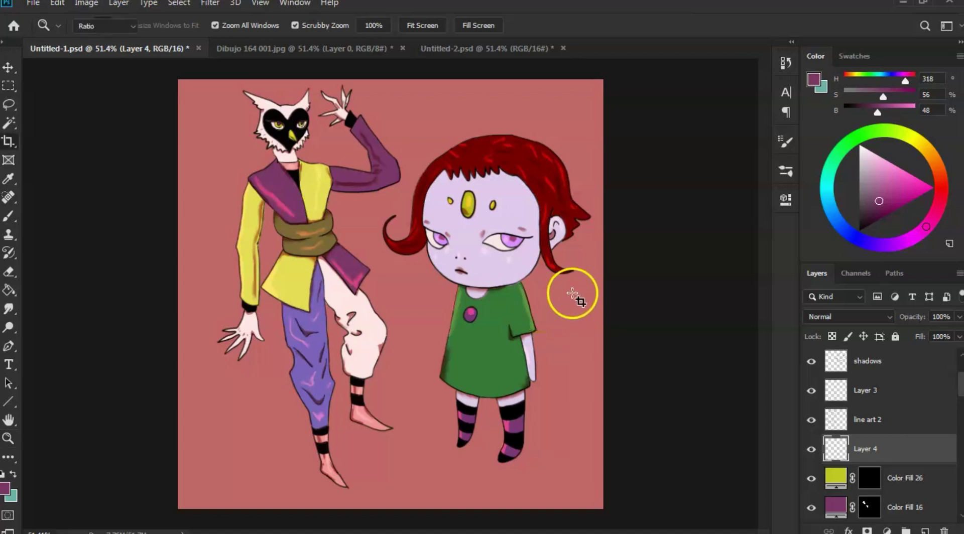
pyautogui.moveTo(578, 295); pyautogui.dragTo(592, 297)
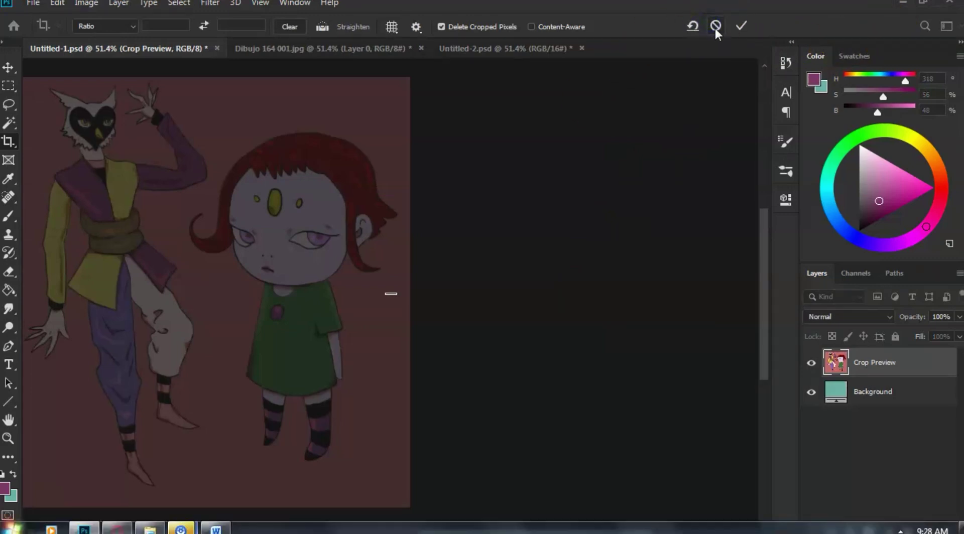
pyautogui.click(715, 26)
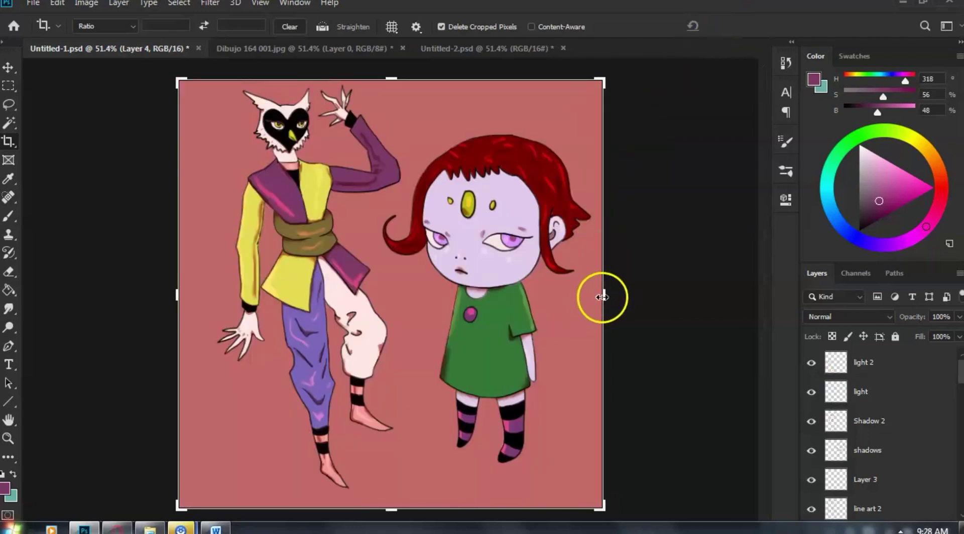
# Step: Crop the canvas outward to add a narrow strip of background beside the red-haired girl, on the side away from the owl
pyautogui.moveTo(602, 298); pyautogui.dragTo(611, 290)
pyautogui.moveTo(618, 288); pyautogui.dragTo(613, 292)
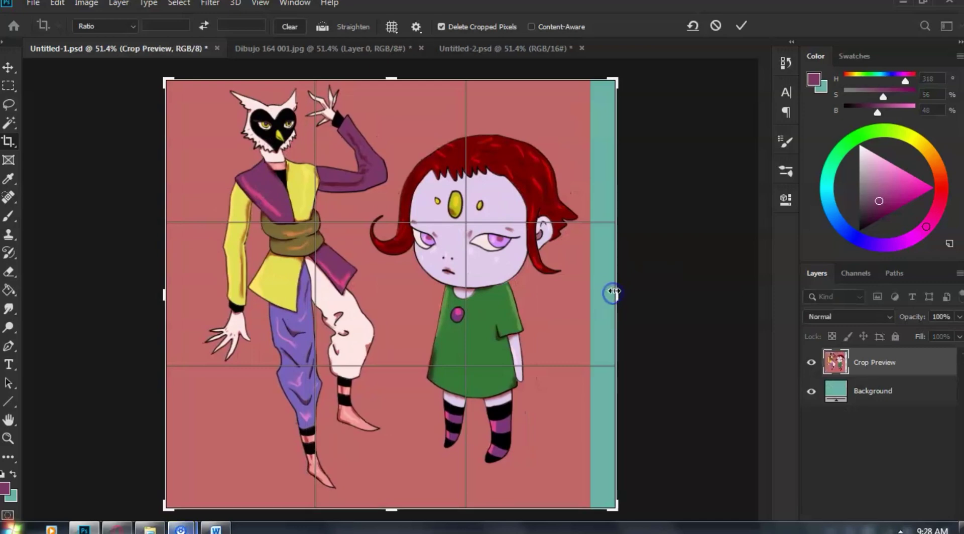
pyautogui.click(739, 23)
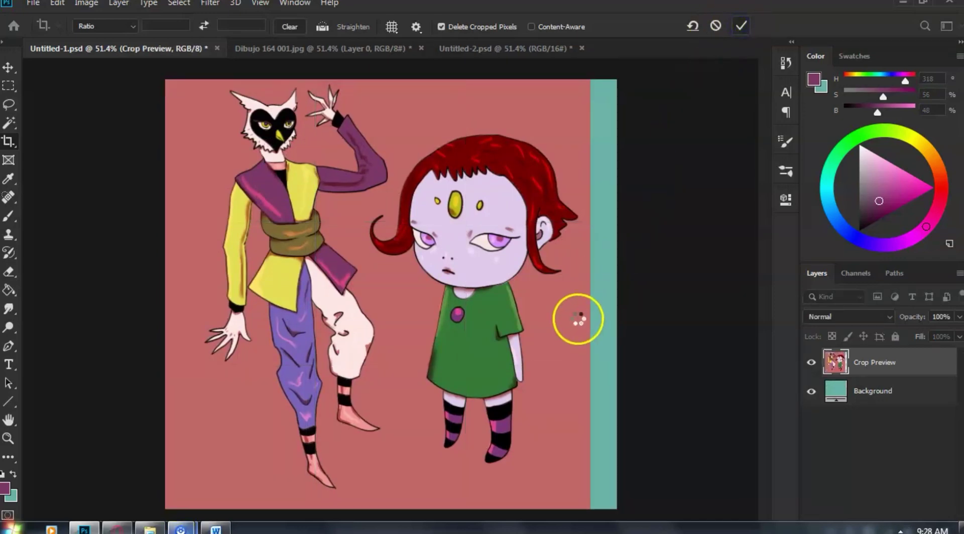
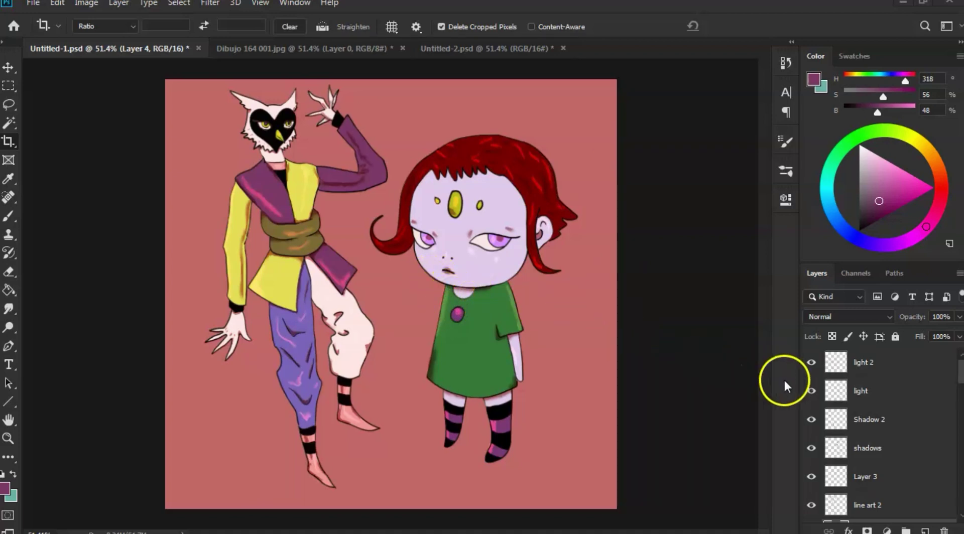
# Step: Erase the highlight spill outside the green dress's edge on the light layer, using the Eraser at 100% opacity
pyautogui.click(861, 393)
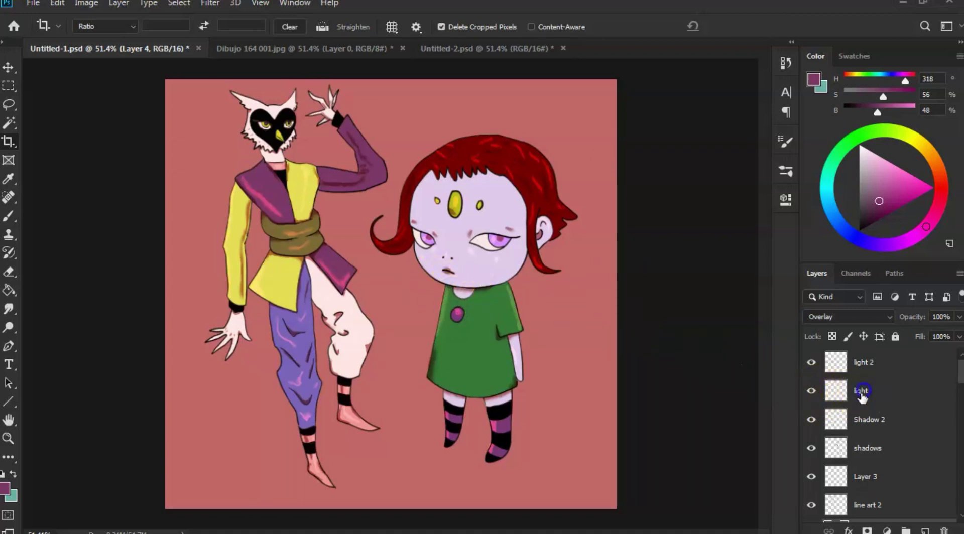
pyautogui.press('z')
pyautogui.moveTo(431, 284); pyautogui.dragTo(526, 315)
pyautogui.press('e')
pyautogui.moveTo(453, 340); pyautogui.dragTo(451, 326)
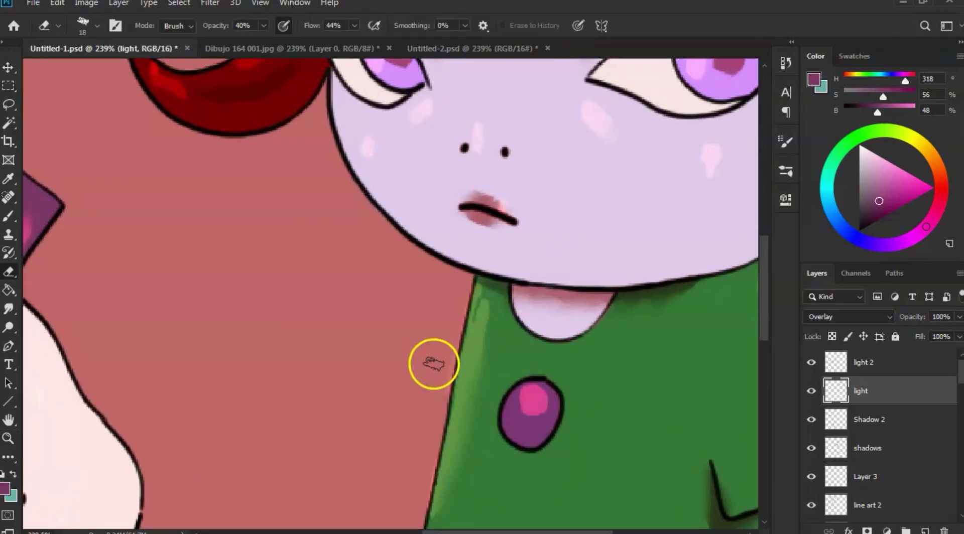
pyautogui.press('0')
pyautogui.moveTo(431, 401); pyautogui.dragTo(436, 376)
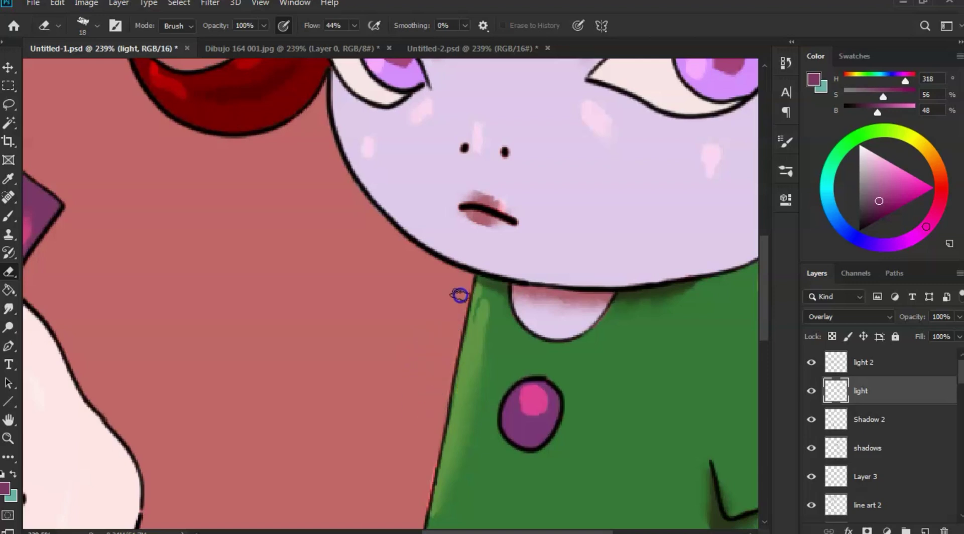
pyautogui.moveTo(431, 420)
pyautogui.mouseDown()
pyautogui.moveTo(441, 381)
pyautogui.moveTo(538, 273)
pyautogui.moveTo(622, 298)
pyautogui.moveTo(550, 308)
pyautogui.moveTo(567, 349)
pyautogui.mouseUp()
# Step: View the whole drawing and save the document
pyautogui.press('z')
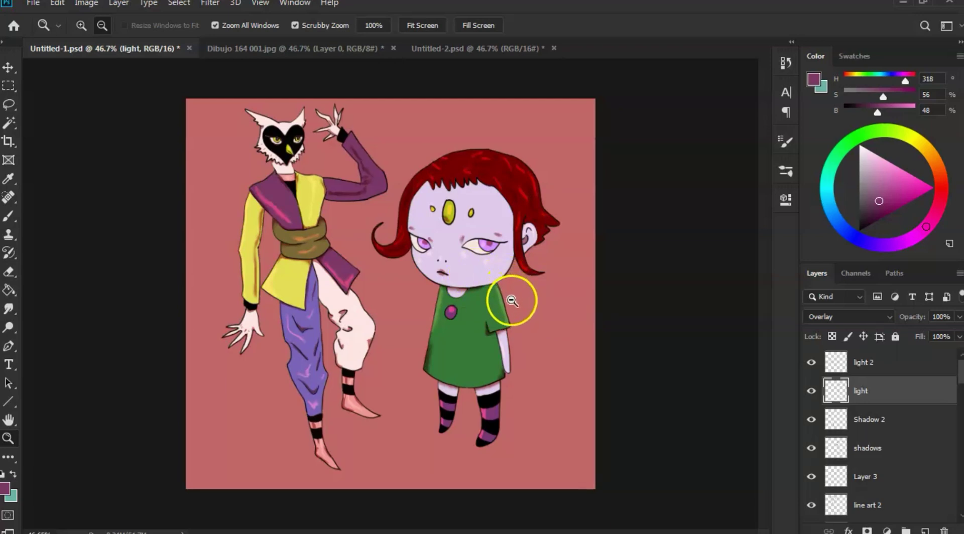
pyautogui.moveTo(432, 254); pyautogui.dragTo(455, 270)
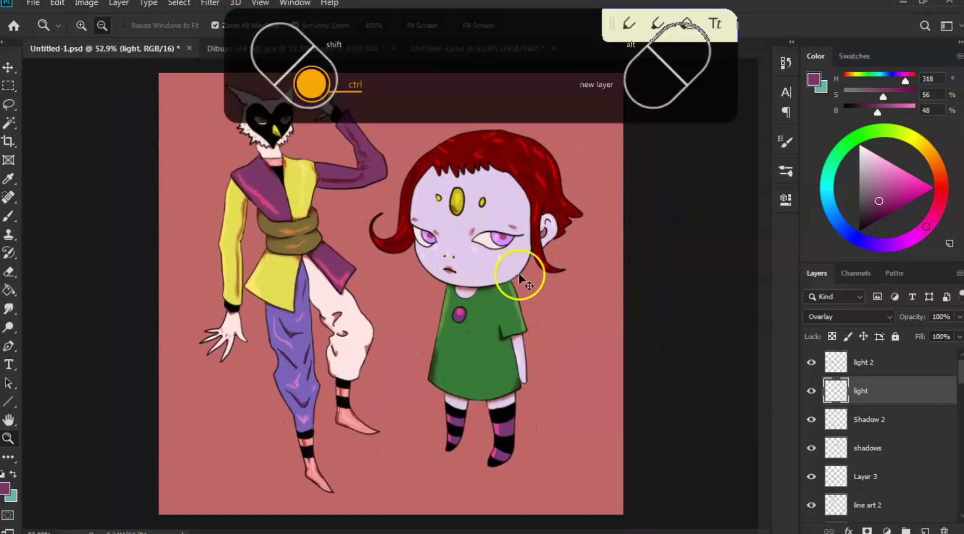
pyautogui.hotkey('ctrl', 's')
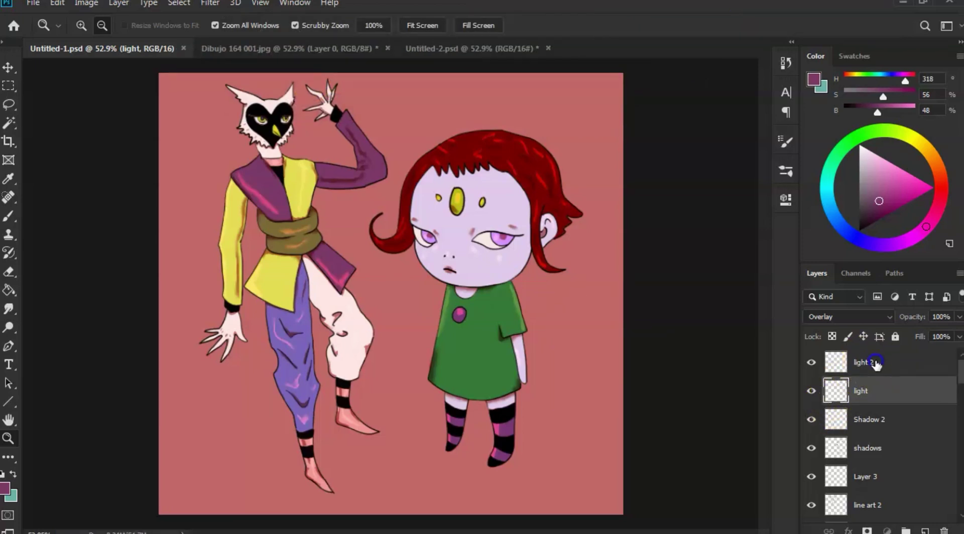
# Step: Create a new empty layer directly above light 2 with the default settings
pyautogui.click(849, 363)
pyautogui.hotkey('ctrl', 'shift', 'n')
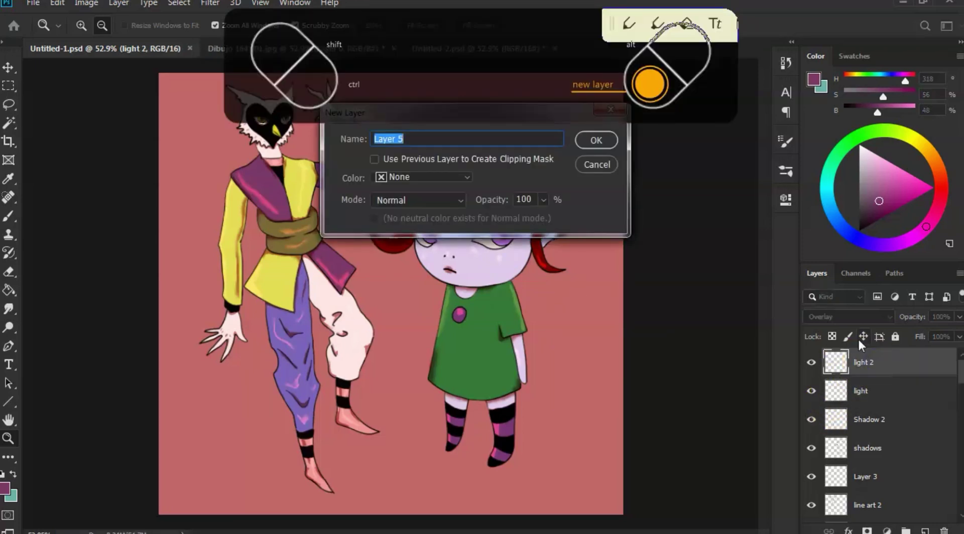
pyautogui.press('Return')
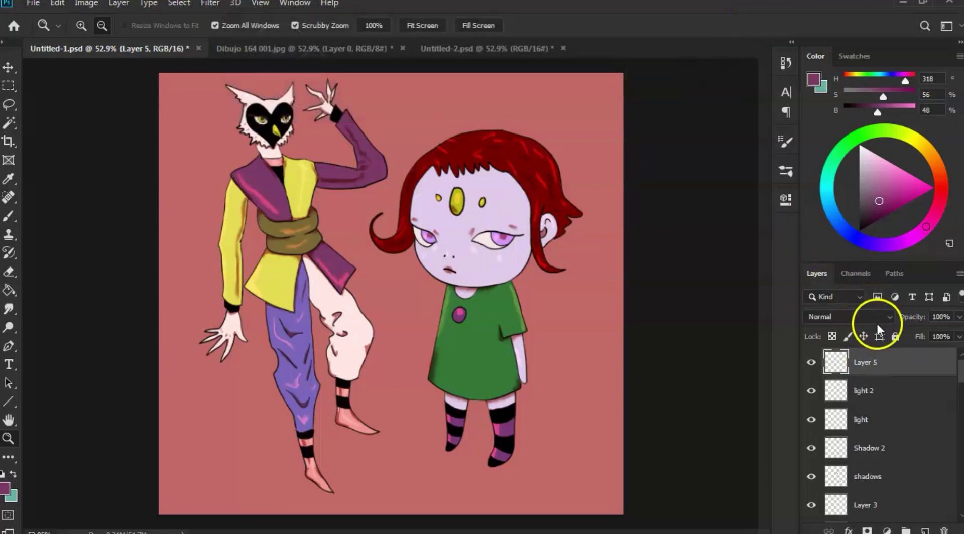
# Step: Set the Oil Pastel Large brush to 67 px and the new layer's blend mode to Color Dodge
pyautogui.press('b')
pyautogui.rightClick(588, 307)
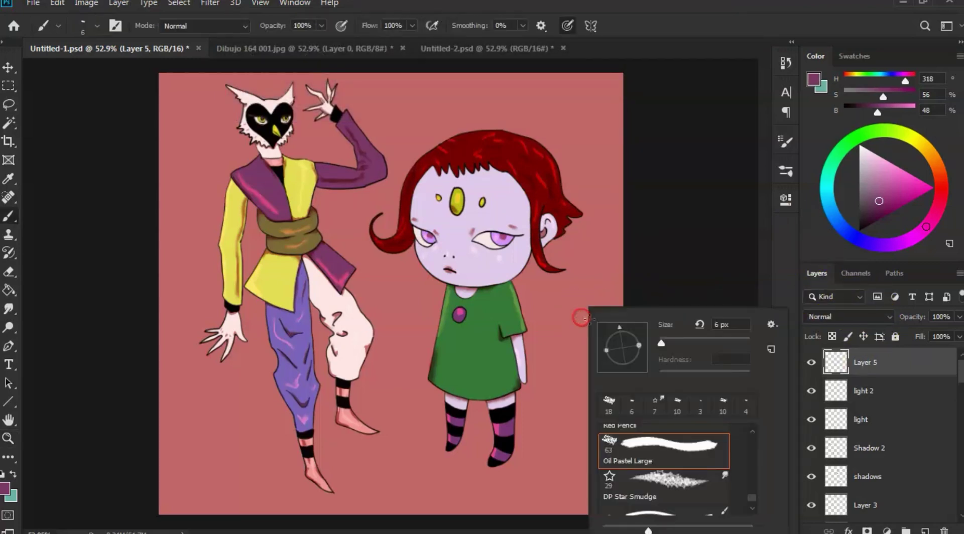
pyautogui.moveTo(662, 345); pyautogui.dragTo(689, 342)
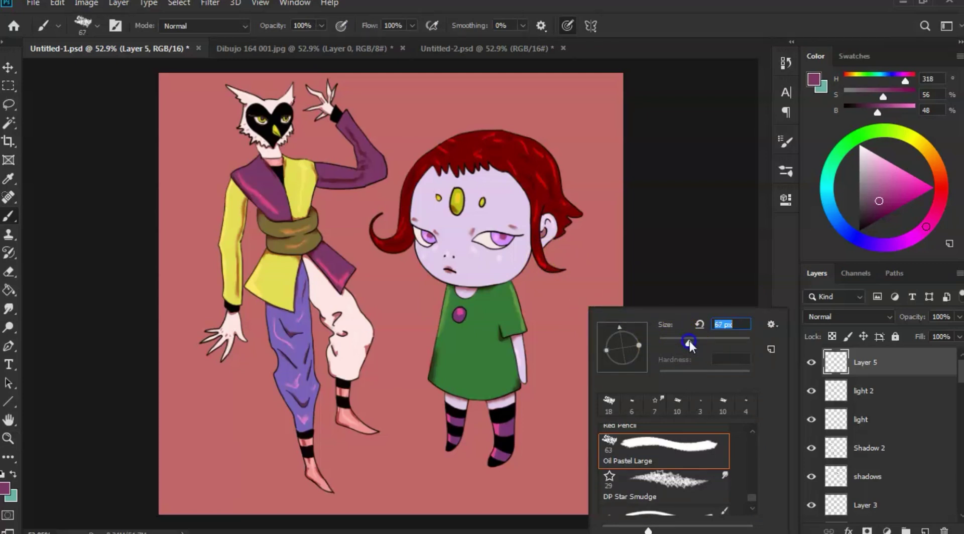
pyautogui.click(883, 317)
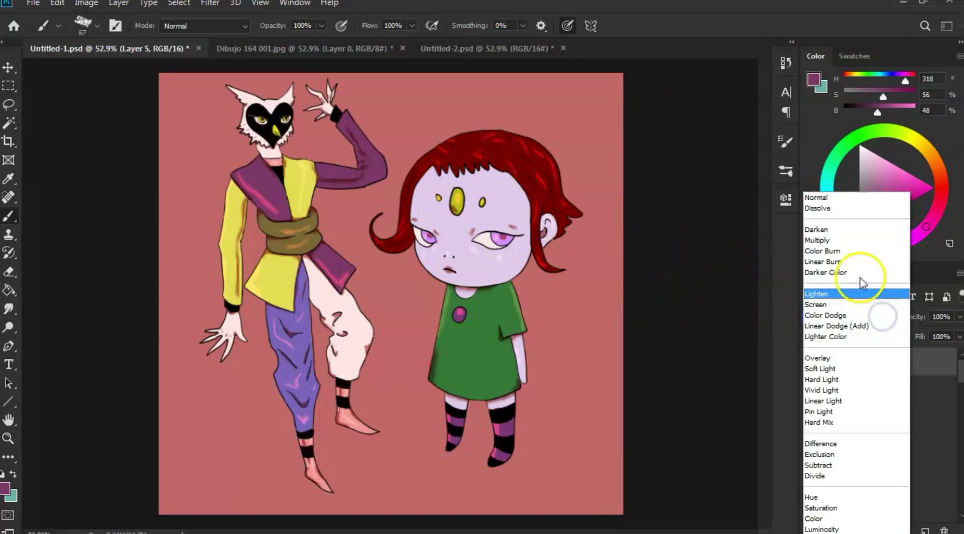
pyautogui.click(854, 317)
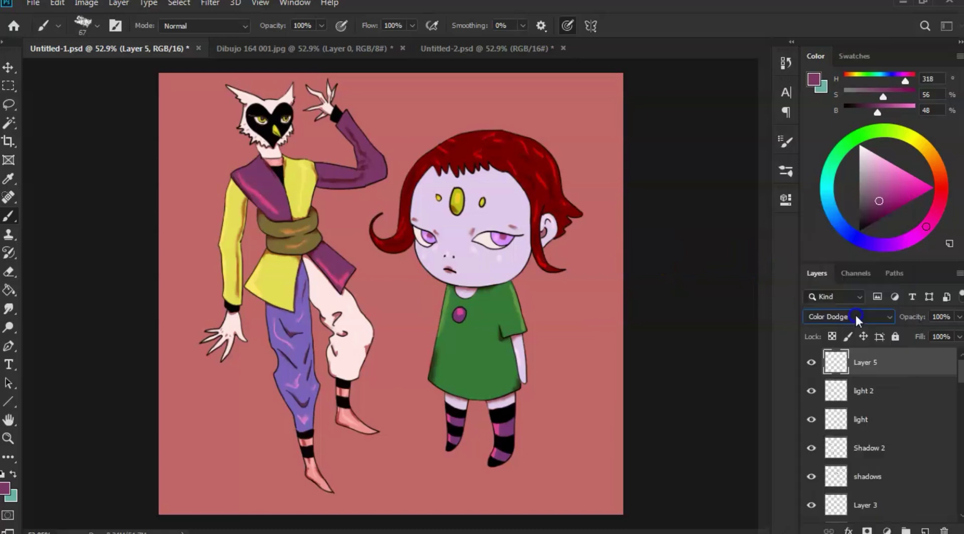
# Step: Try painting broad Color Dodge glow strokes over both characters with Layer 5 at 41% opacity, and undo them
pyautogui.moveTo(510, 168)
pyautogui.mouseDown()
pyautogui.moveTo(529, 188)
pyautogui.moveTo(506, 164)
pyautogui.mouseUp()
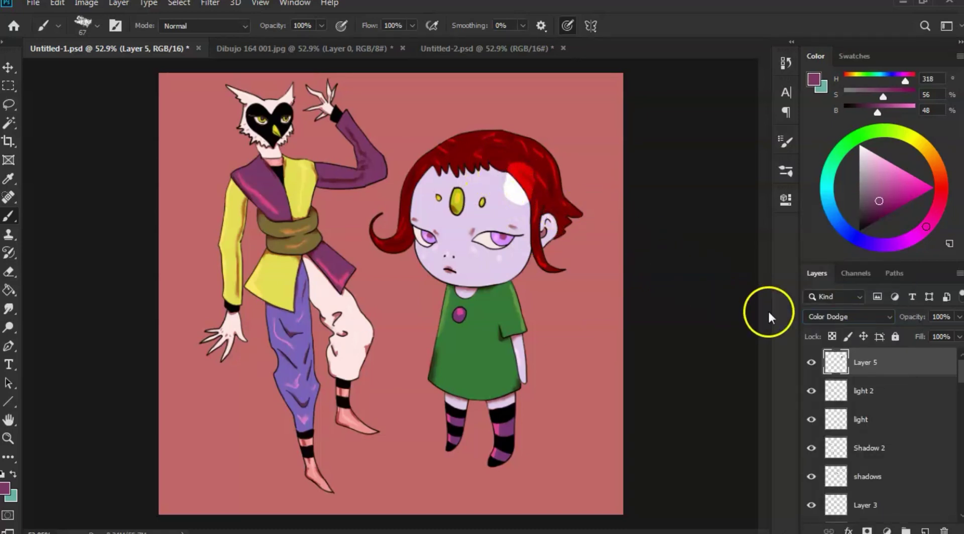
pyautogui.moveTo(906, 323); pyautogui.dragTo(891, 327)
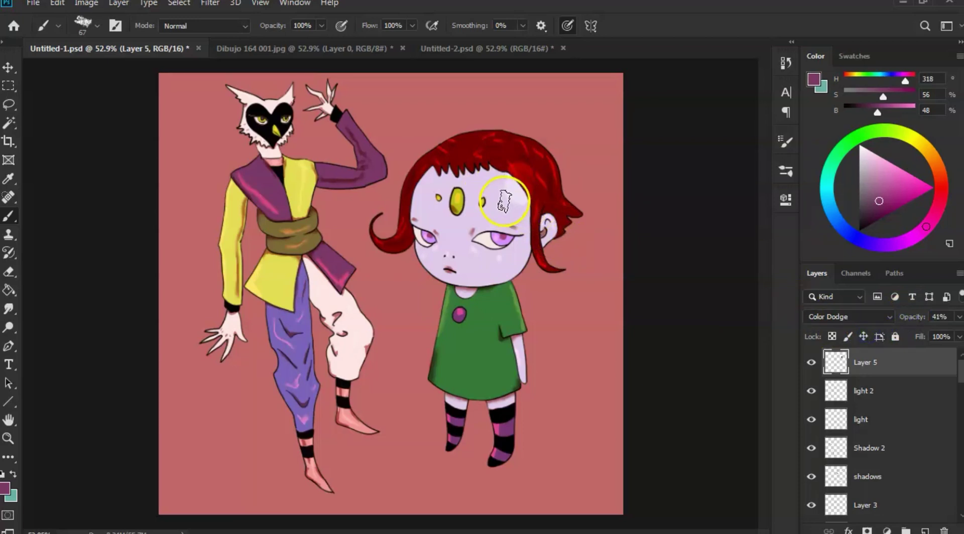
pyautogui.moveTo(506, 203)
pyautogui.mouseDown()
pyautogui.moveTo(455, 211)
pyautogui.moveTo(435, 203)
pyautogui.mouseUp()
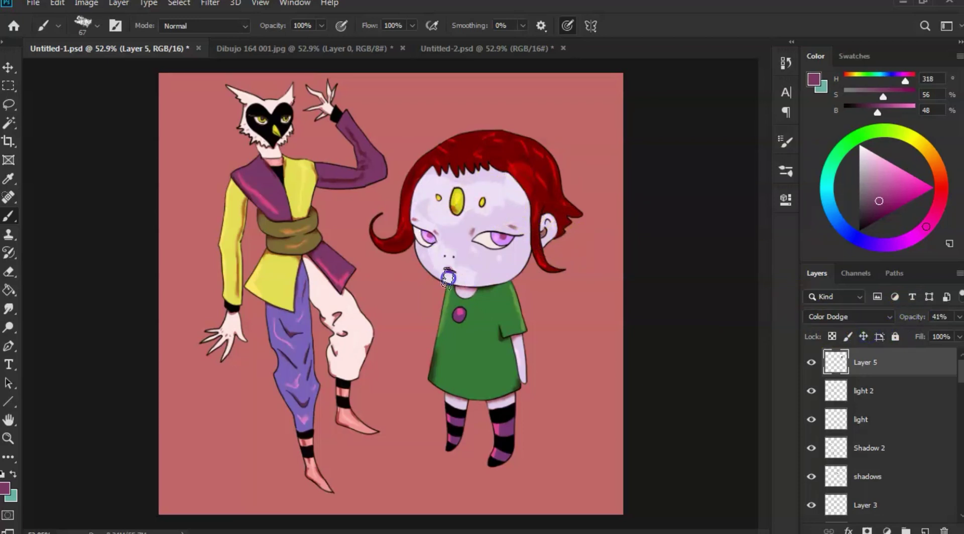
pyautogui.moveTo(446, 366)
pyautogui.mouseDown()
pyautogui.moveTo(448, 330)
pyautogui.moveTo(444, 376)
pyautogui.moveTo(472, 400)
pyautogui.moveTo(458, 396)
pyautogui.moveTo(496, 390)
pyautogui.moveTo(507, 399)
pyautogui.moveTo(507, 424)
pyautogui.moveTo(463, 453)
pyautogui.mouseUp()
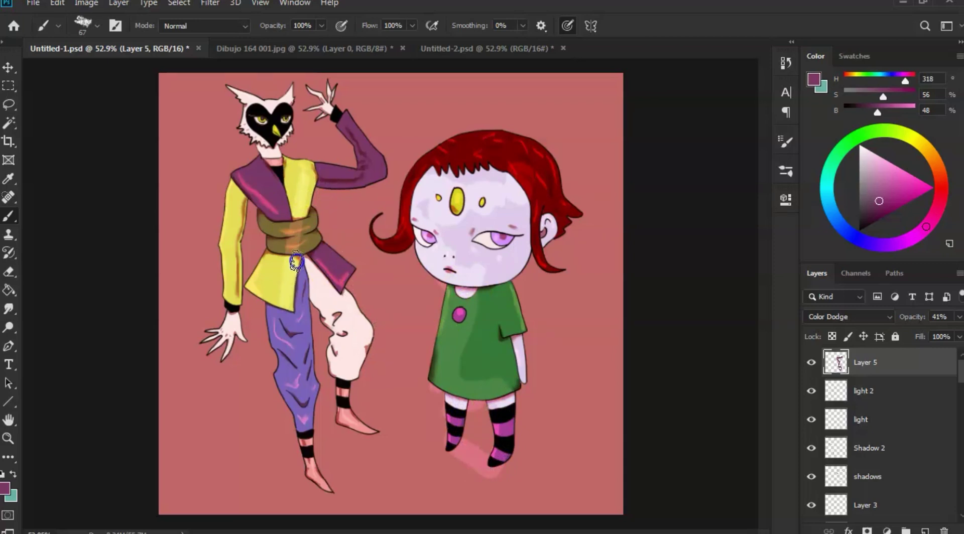
pyautogui.moveTo(286, 301)
pyautogui.mouseDown()
pyautogui.moveTo(306, 448)
pyautogui.moveTo(342, 395)
pyautogui.moveTo(359, 418)
pyautogui.mouseUp()
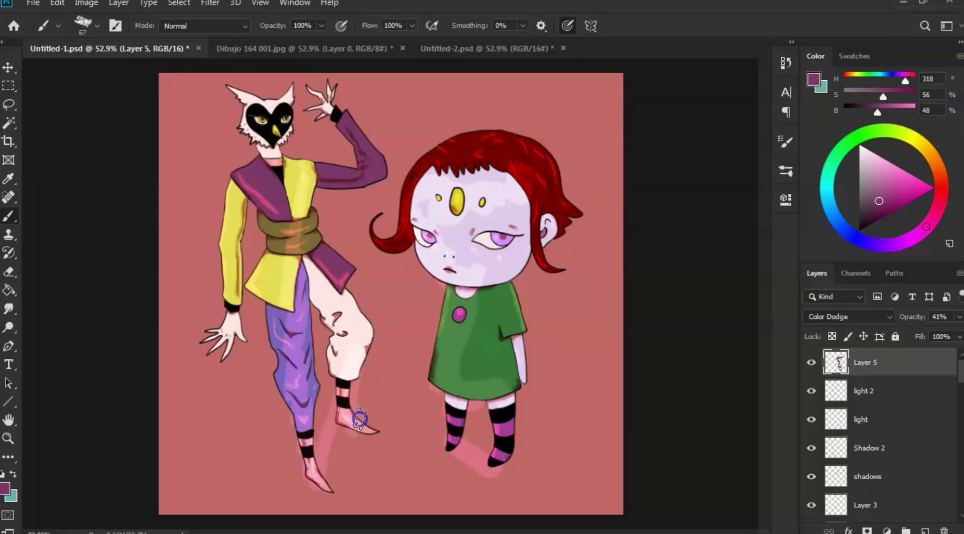
pyautogui.moveTo(351, 281)
pyautogui.mouseDown()
pyautogui.moveTo(343, 181)
pyautogui.moveTo(357, 164)
pyautogui.moveTo(300, 88)
pyautogui.moveTo(237, 112)
pyautogui.moveTo(215, 93)
pyautogui.moveTo(241, 161)
pyautogui.moveTo(227, 190)
pyautogui.moveTo(251, 174)
pyautogui.moveTo(250, 130)
pyautogui.moveTo(282, 144)
pyautogui.moveTo(226, 230)
pyautogui.moveTo(237, 292)
pyautogui.moveTo(225, 329)
pyautogui.moveTo(243, 357)
pyautogui.moveTo(272, 360)
pyautogui.moveTo(303, 473)
pyautogui.mouseUp()
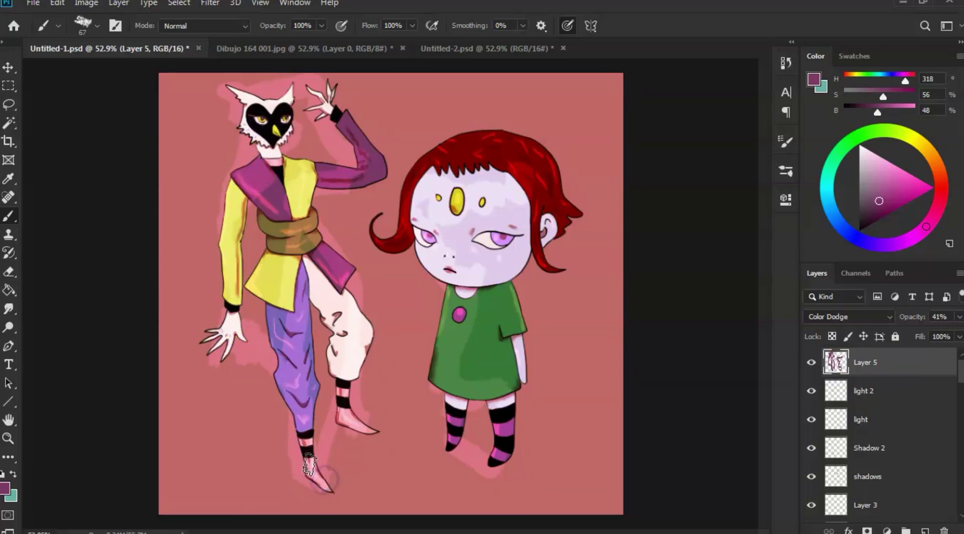
pyautogui.hotkey('ctrl', 'z')
pyautogui.hotkey('ctrl', 'z')
pyautogui.hotkey('ctrl', 'z')
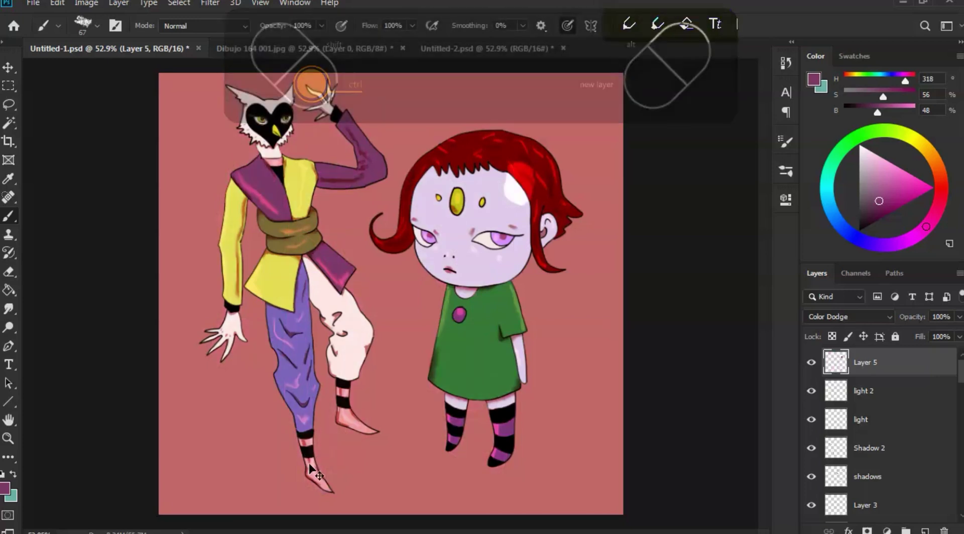
# Step: Set Layer 5's opacity to 71%, test a dab of glow on the girl's forehead and undo it
pyautogui.click(915, 320)
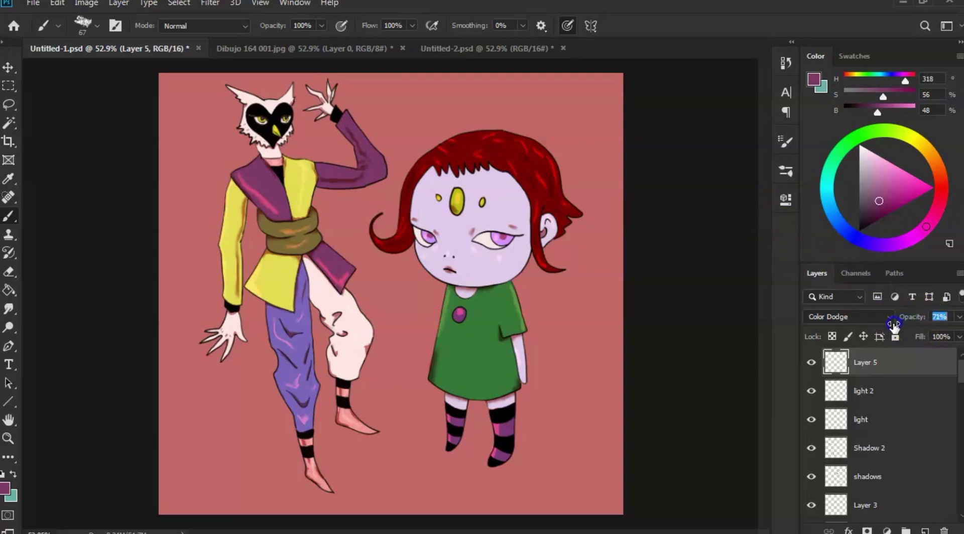
pyautogui.click(505, 194)
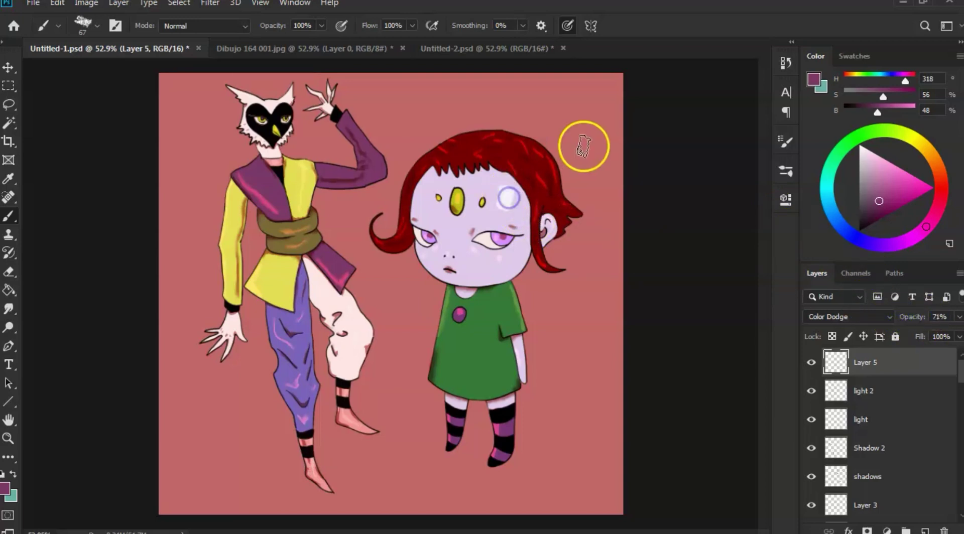
pyautogui.hotkey('ctrl', 'z')
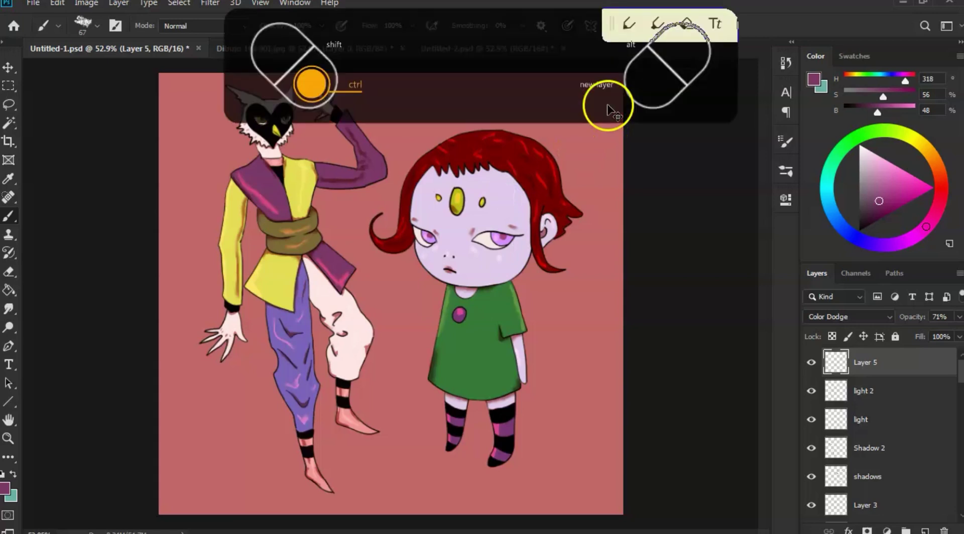
# Step: Reduce the brush to 15 px and paint small glow accents on the girl's eye and dress brooch on Layer 5
pyautogui.rightClick(408, 259)
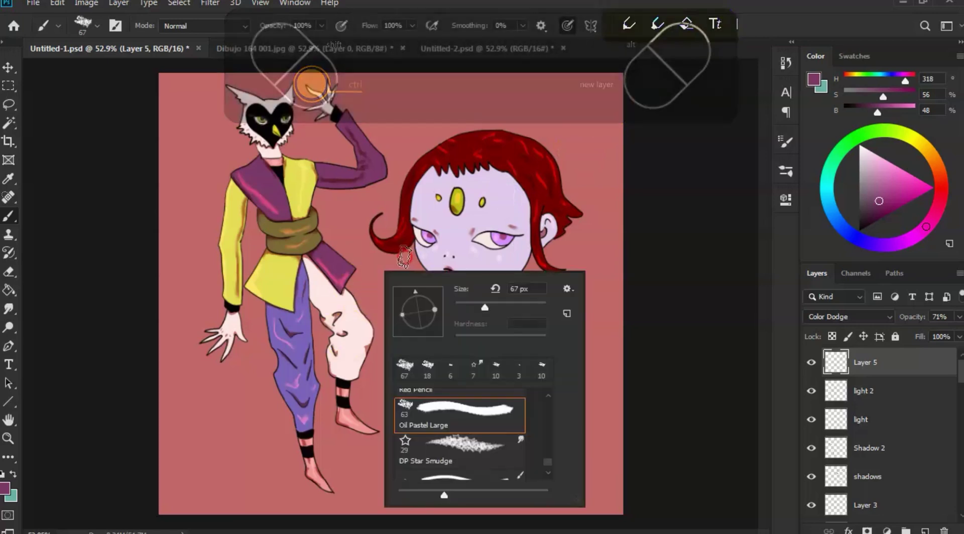
pyautogui.moveTo(463, 309); pyautogui.dragTo(461, 308)
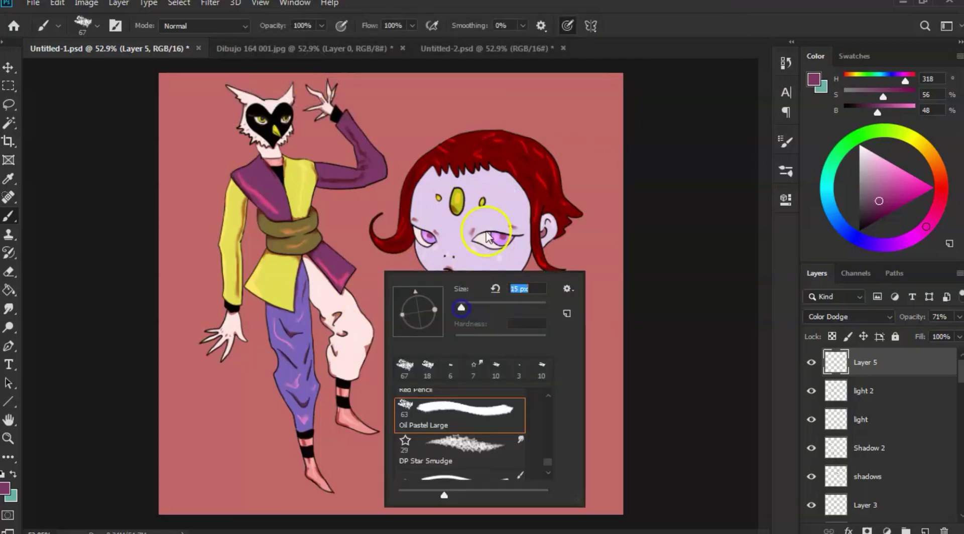
pyautogui.click(496, 237)
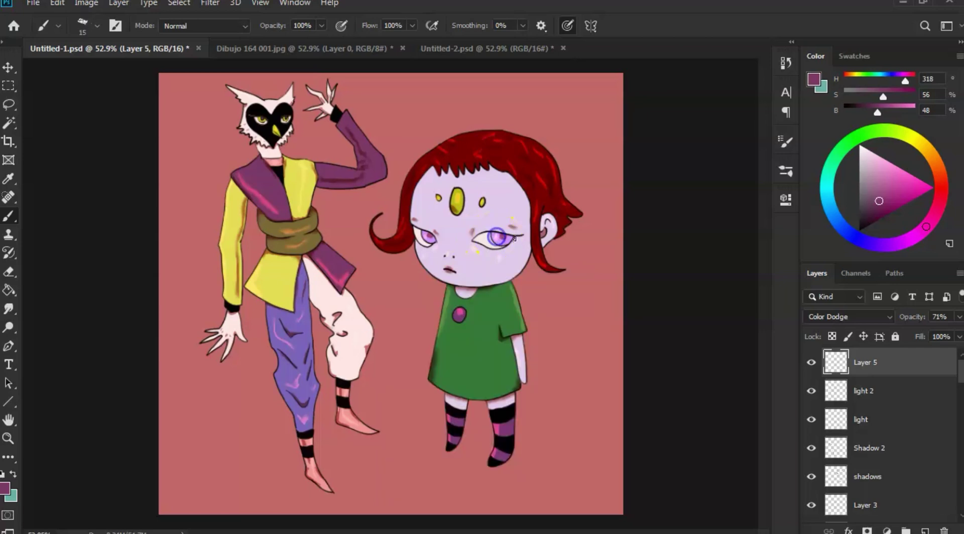
pyautogui.moveTo(515, 239)
pyautogui.mouseDown()
pyautogui.moveTo(518, 261)
pyautogui.moveTo(495, 250)
pyautogui.mouseUp()
pyautogui.click(458, 310)
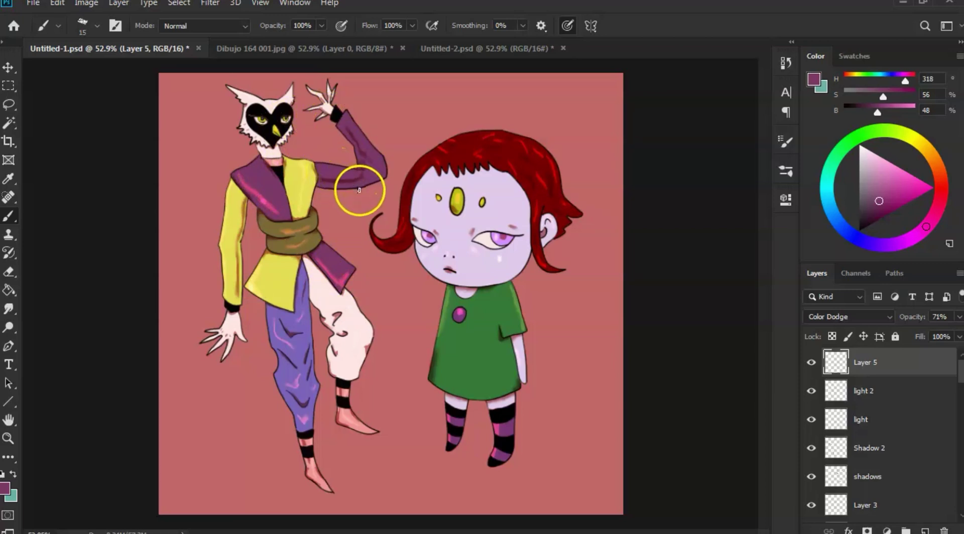
# Step: On the light 2 layer, sample the robe's pink, lower its saturation to 55%, and paint highlights on the owl figure's raised purple sleeve
pyautogui.click(864, 391)
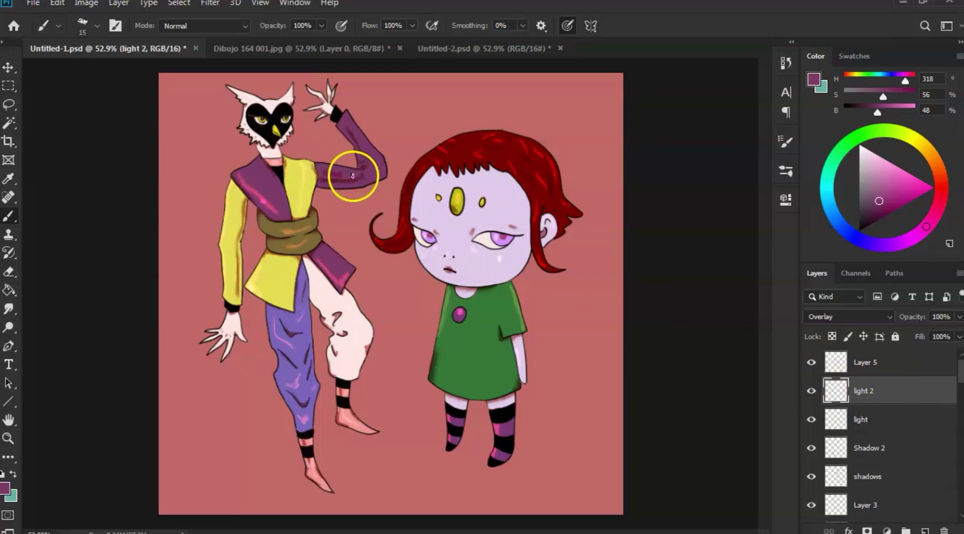
pyautogui.press('ctrl')
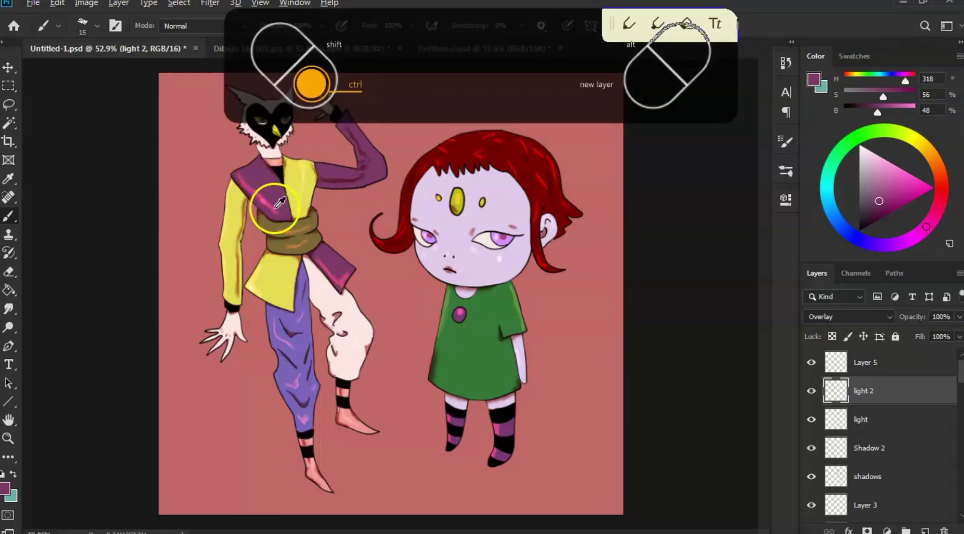
pyautogui.keyDown('alt'); pyautogui.click(272, 206); pyautogui.keyUp('alt')
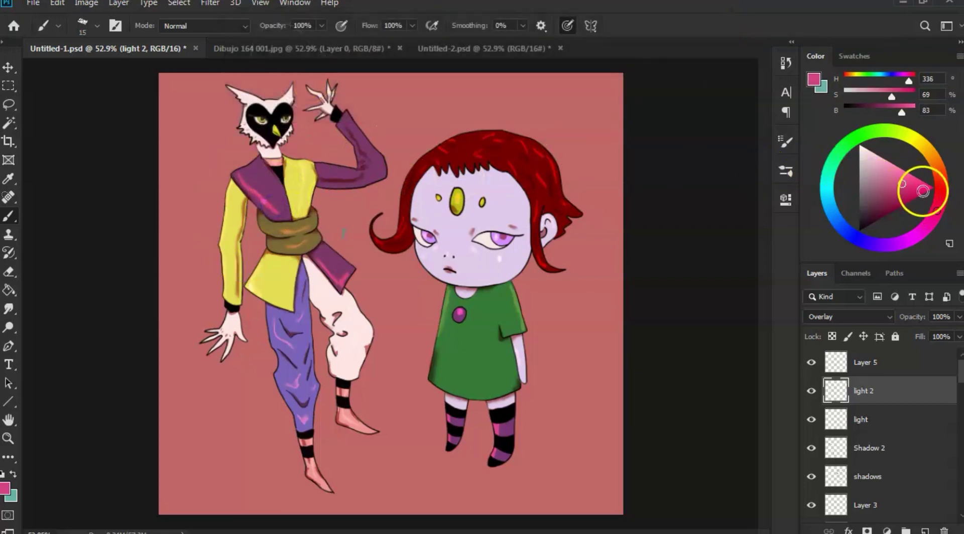
pyautogui.click(895, 180)
pyautogui.click(328, 165)
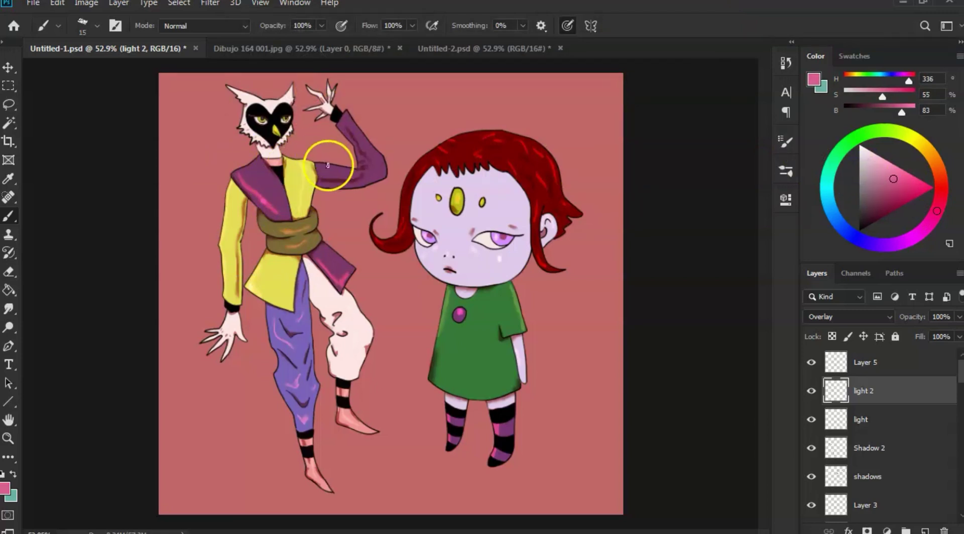
pyautogui.moveTo(322, 172); pyautogui.dragTo(344, 172)
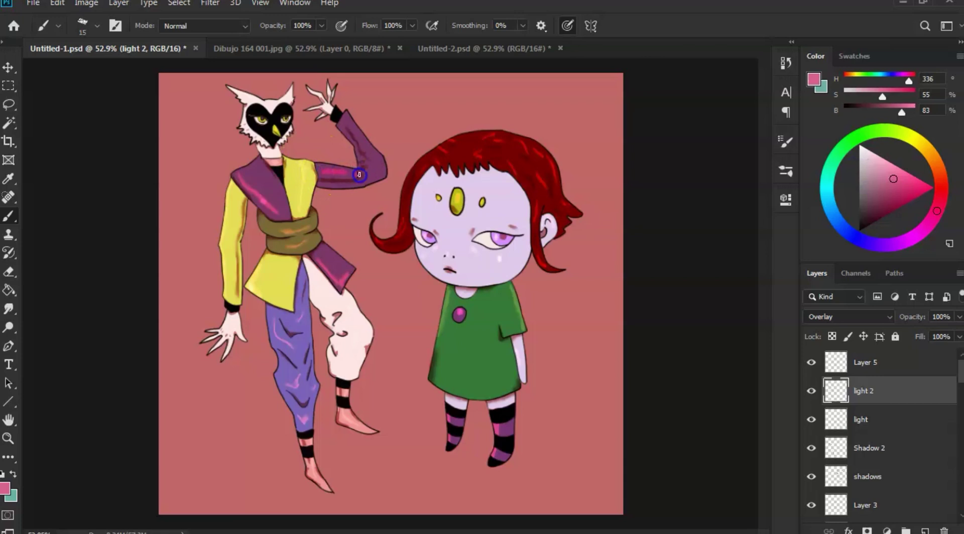
pyautogui.moveTo(361, 133); pyautogui.dragTo(362, 142)
# Step: Soften the new pink sleeve highlights near the elbow with the Smudge tool at 50% strength
pyautogui.press('r')
pyautogui.moveTo(344, 168); pyautogui.dragTo(353, 174)
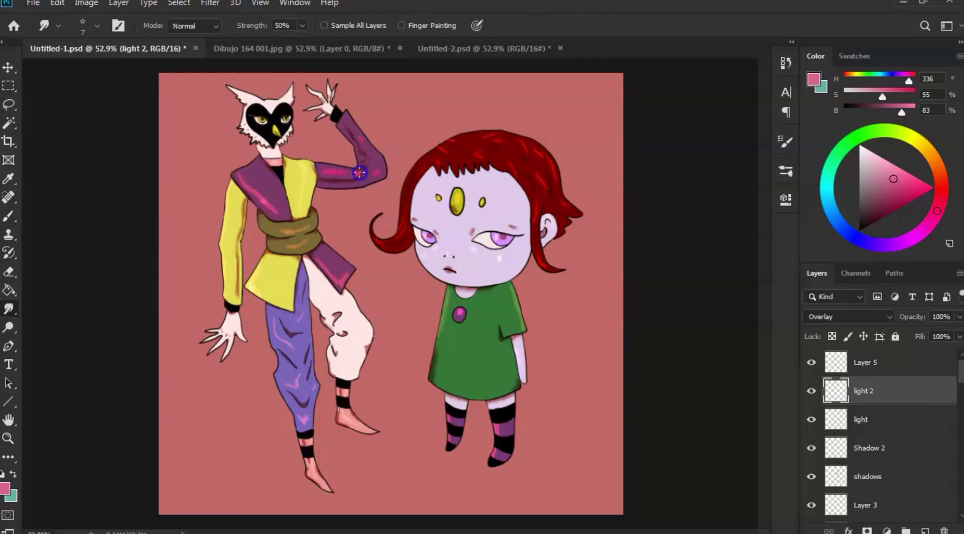
pyautogui.click(512, 242)
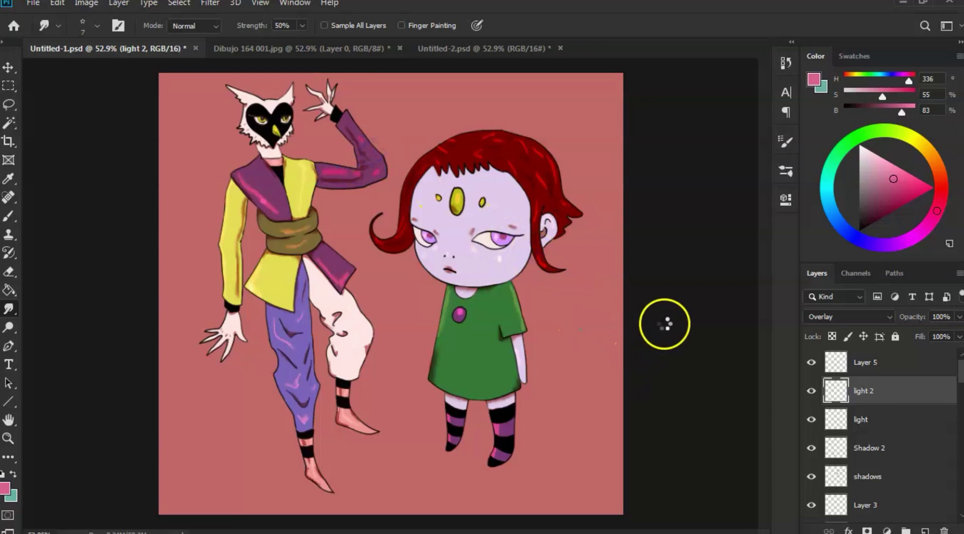
# Step: Try brushing Color Dodge glow strokes over the girl's red hair on Layer 5, and undo them
pyautogui.click(843, 370)
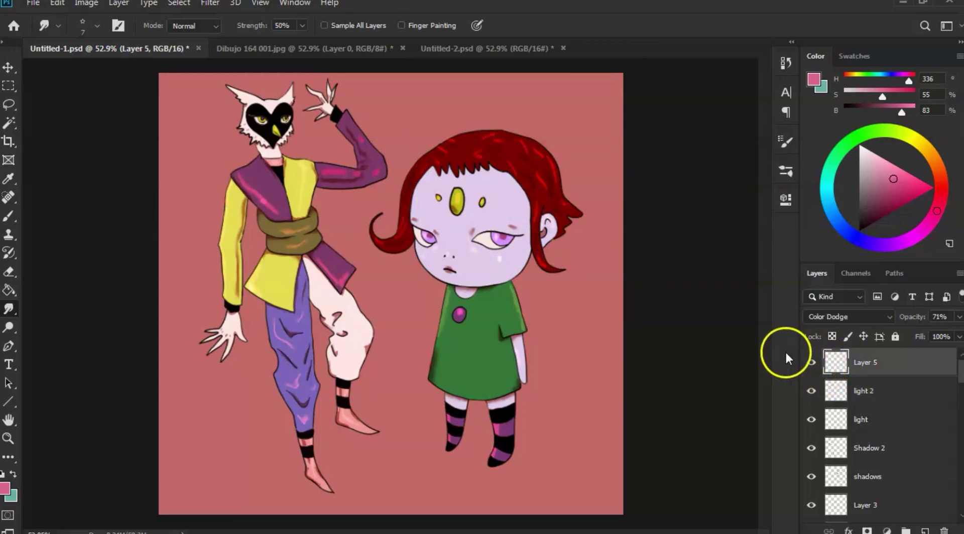
pyautogui.press('b')
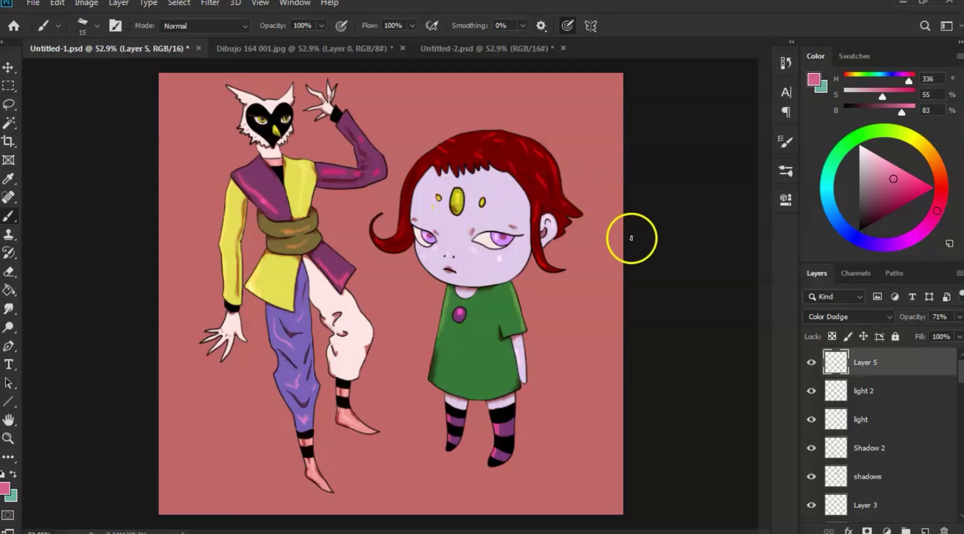
pyautogui.moveTo(477, 154); pyautogui.dragTo(498, 162)
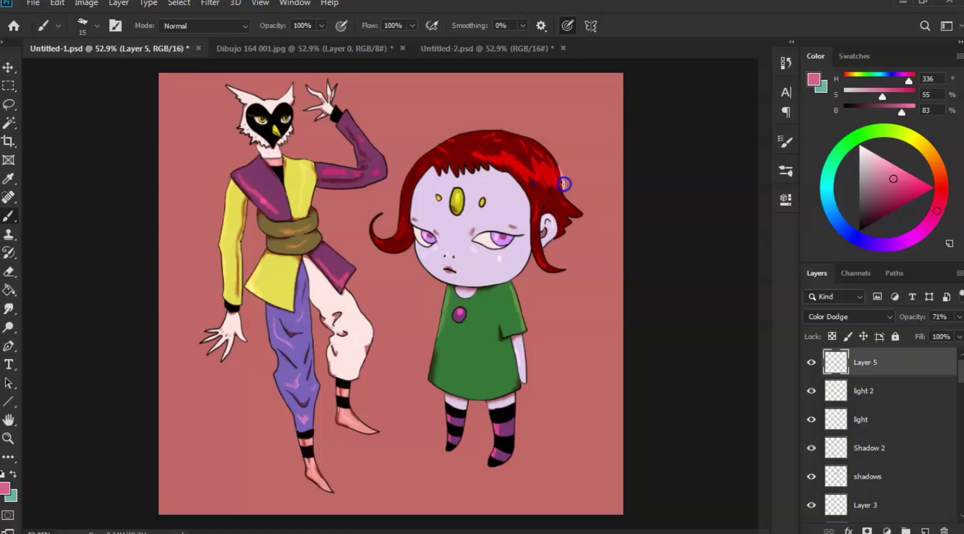
pyautogui.hotkey('ctrl', 'z')
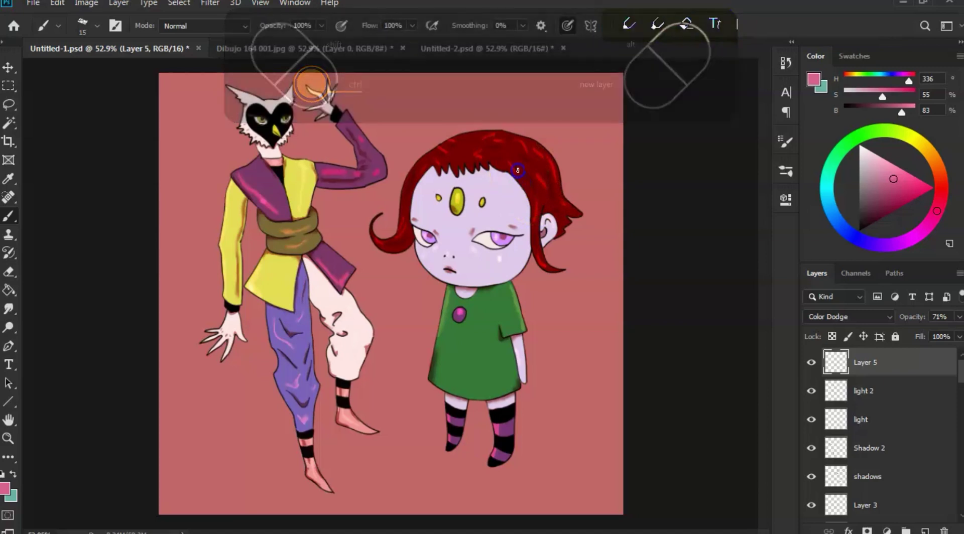
pyautogui.moveTo(545, 168)
pyautogui.mouseDown()
pyautogui.moveTo(538, 162)
pyautogui.moveTo(552, 151)
pyautogui.mouseUp()
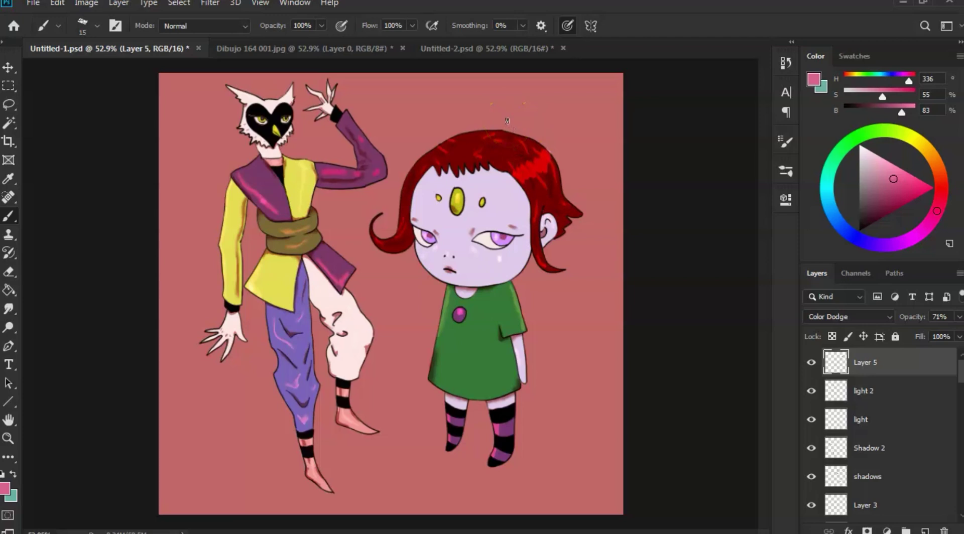
pyautogui.hotkey('ctrl', 'z')
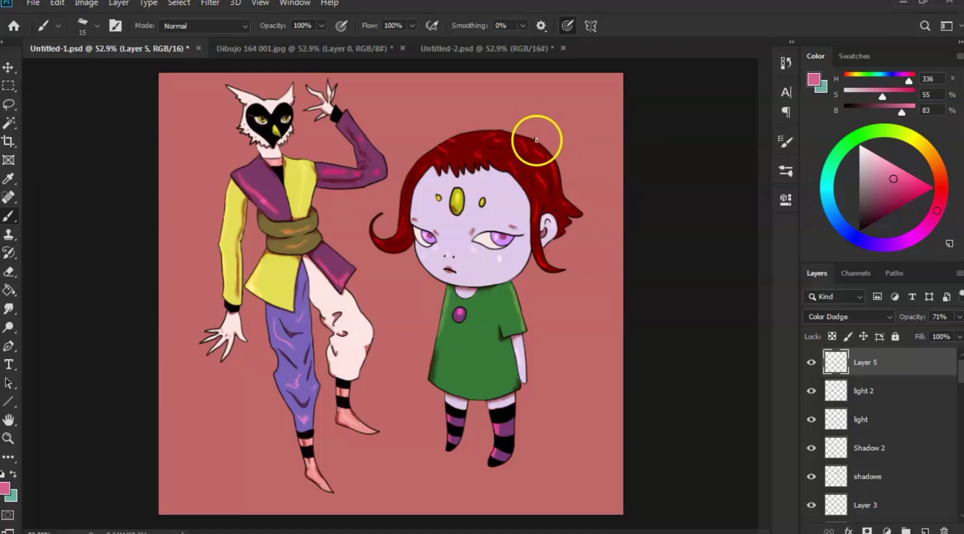
pyautogui.click(366, 203)
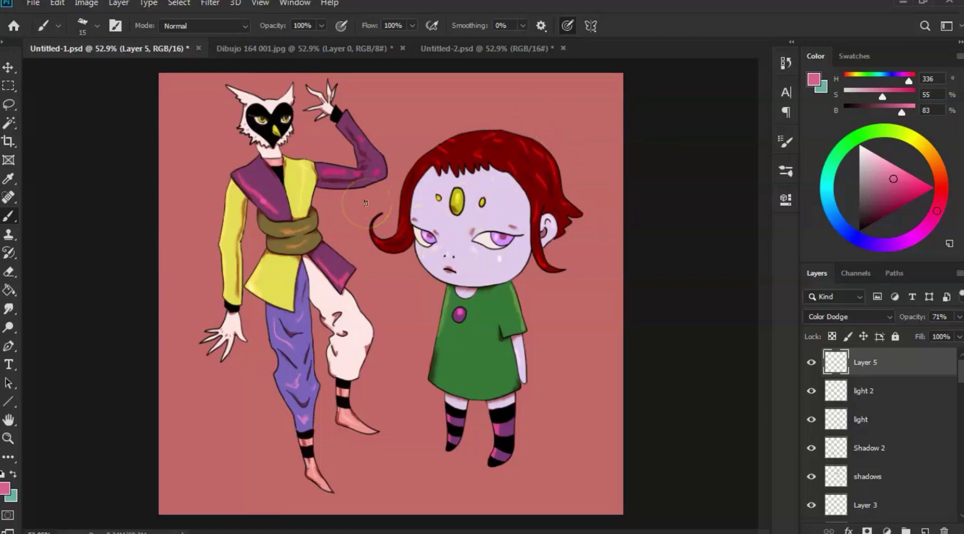